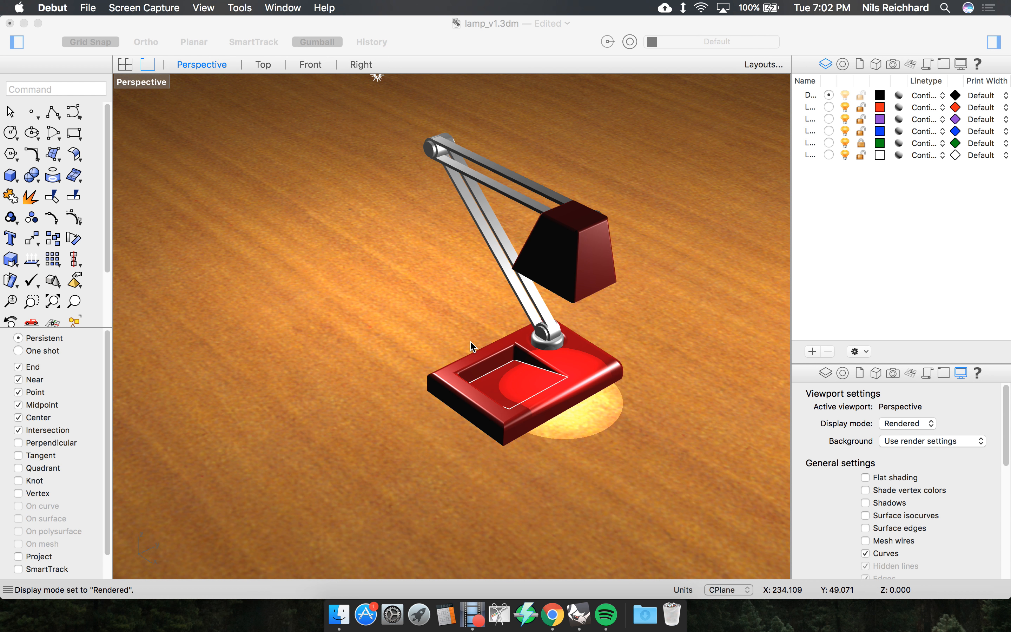
Examine the rendered desk lamp from several angles, including the recessed tray in its base, the arm joints and the shade.
right_drag(505, 366, 550, 363)
scroll(543, 365, up, 5)
scroll(543, 365, up, 2)
scroll(432, 351, down, 4)
scroll(529, 366, down, 4)
scroll(482, 380, down, 4)
scroll(462, 354, up, 3)
scroll(461, 355, up, 2)
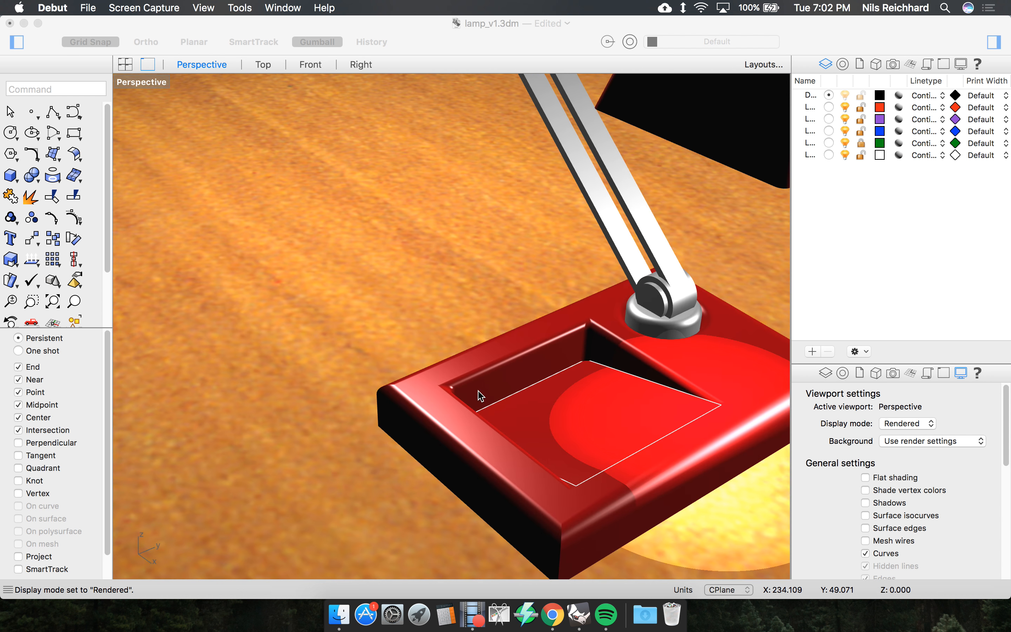
scroll(479, 393, down, 5)
right_drag(479, 390, 504, 379)
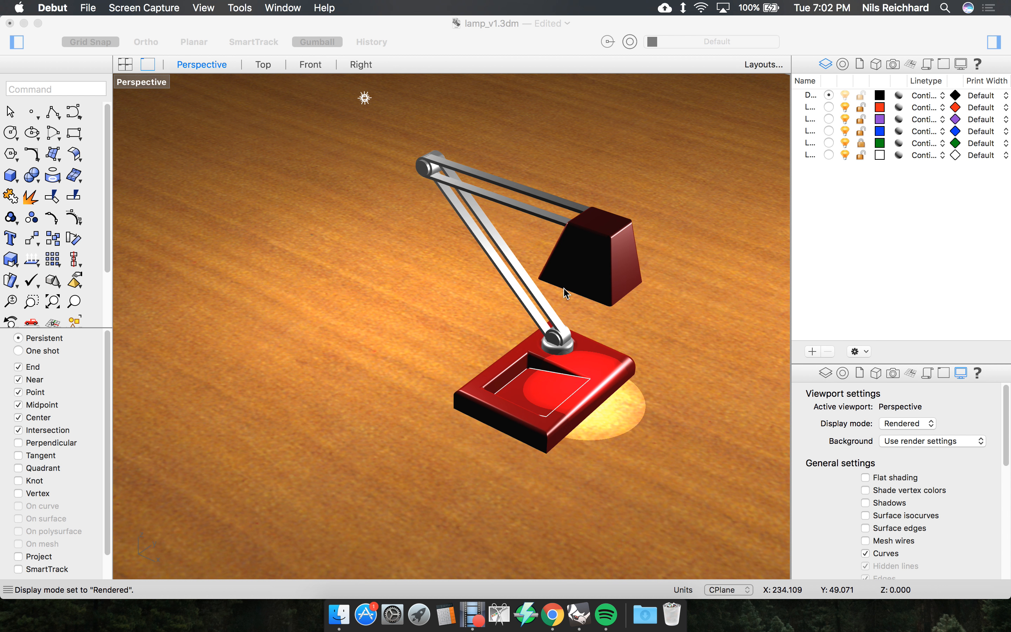
scroll(353, 91, up, 3)
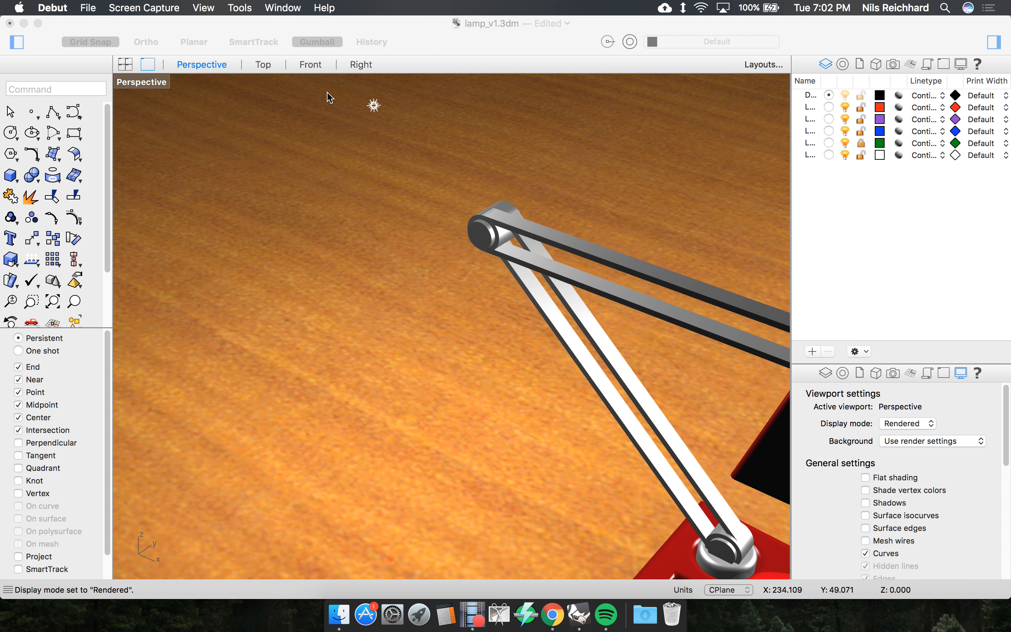
scroll(334, 96, down, 2)
scroll(620, 419, up, 4)
right_drag(621, 419, 558, 323)
scroll(560, 192, up, 2)
right_drag(560, 193, 563, 194)
scroll(572, 156, up, 2)
scroll(559, 263, up, 2)
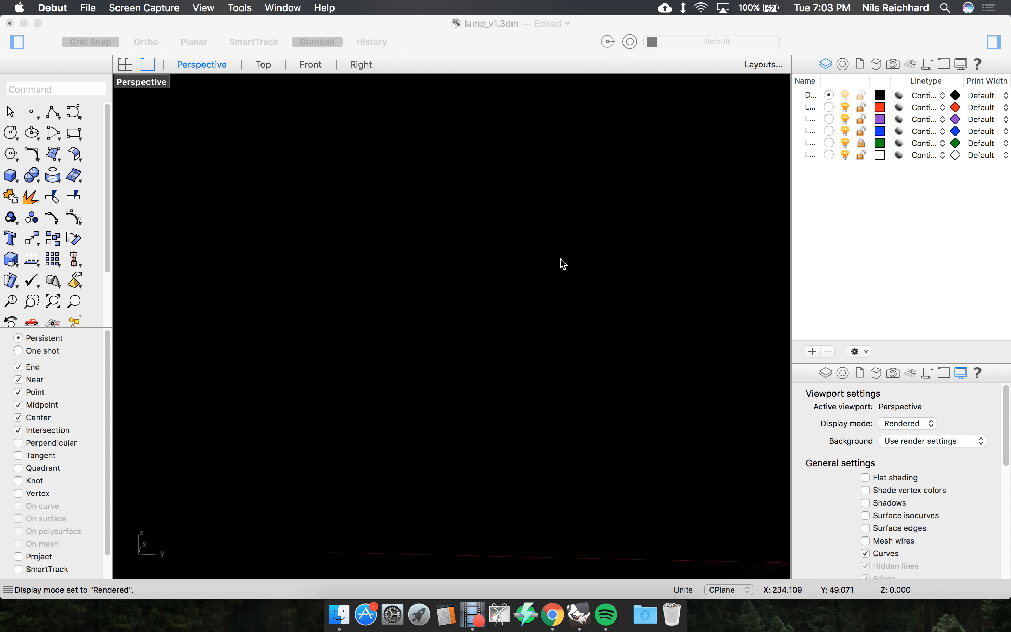
right_drag(560, 266, 533, 346)
scroll(559, 300, down, 4)
scroll(536, 353, down, 3)
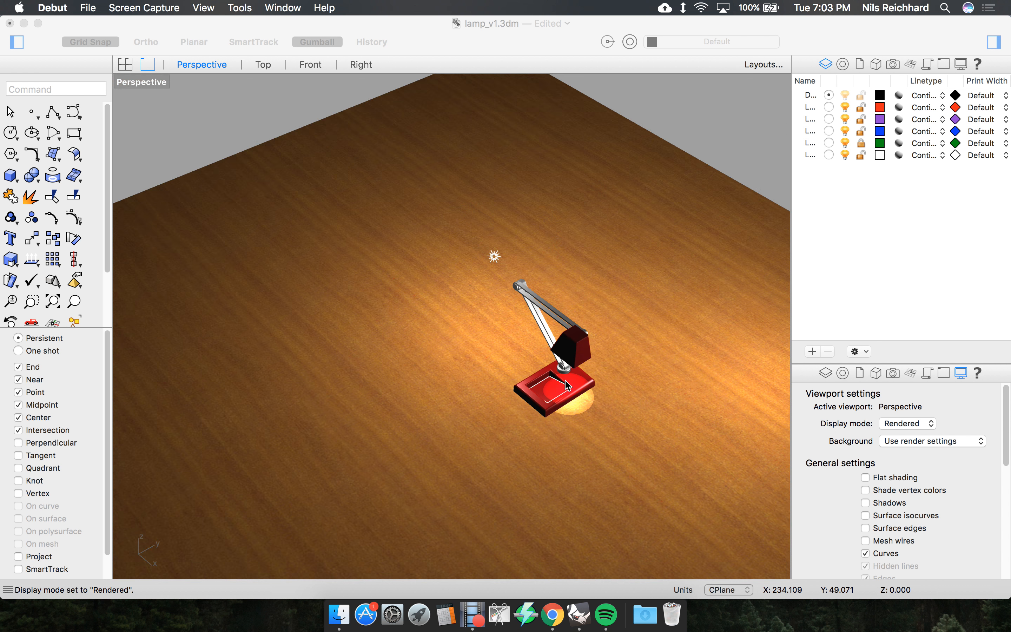
scroll(577, 395, up, 4)
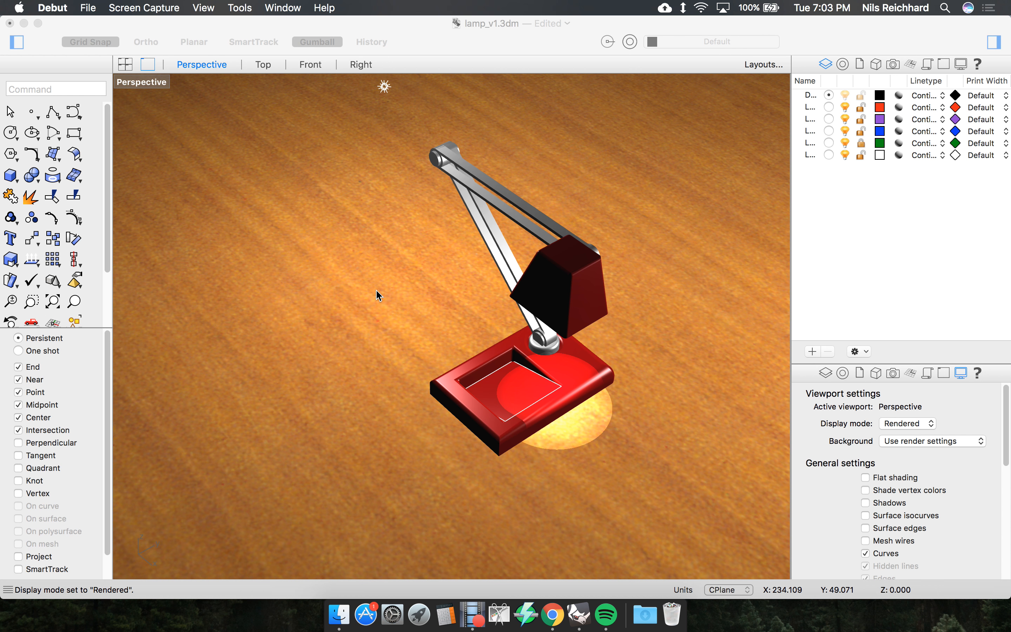
Hide the white and green layers and set the Perspective viewport to Ghosted display mode.
click(844, 155)
click(845, 143)
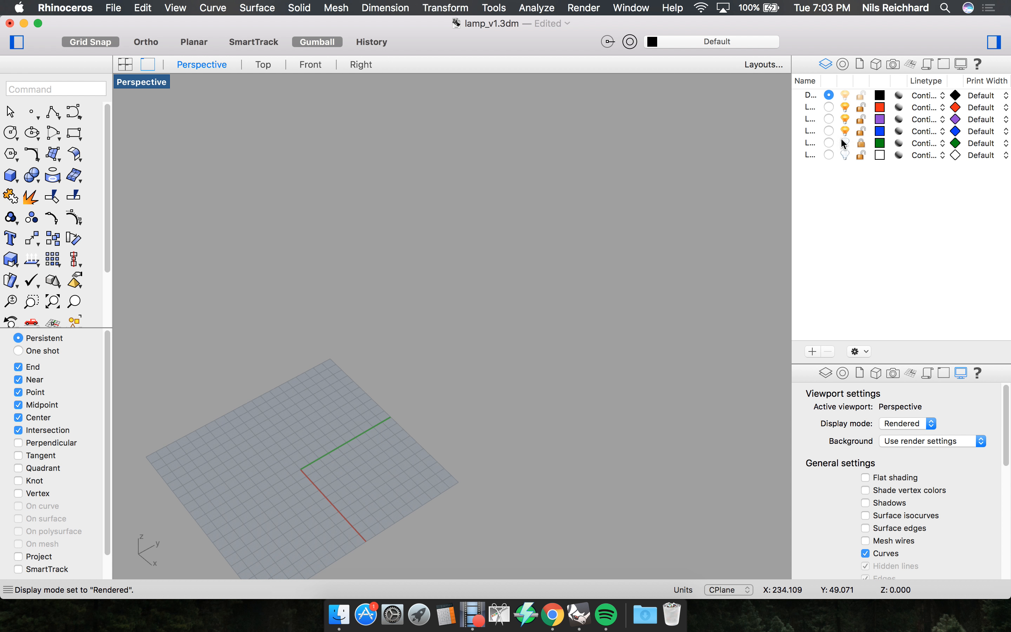
click(142, 83)
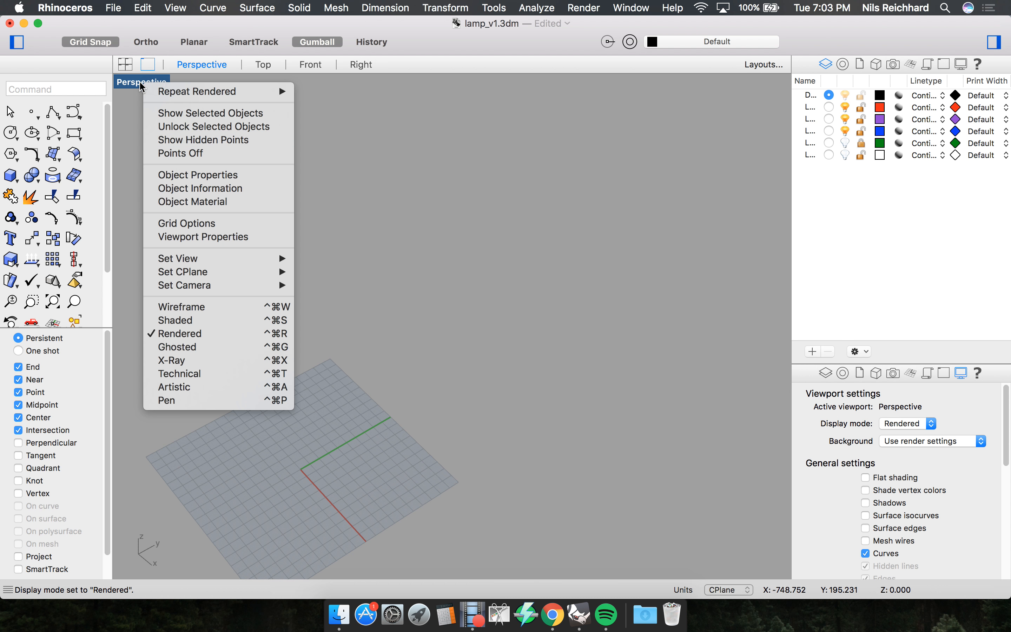
click(205, 347)
Switch to the four-viewport layout and enlarge the Perspective viewport, with Ghosted as its display mode.
double_click(144, 82)
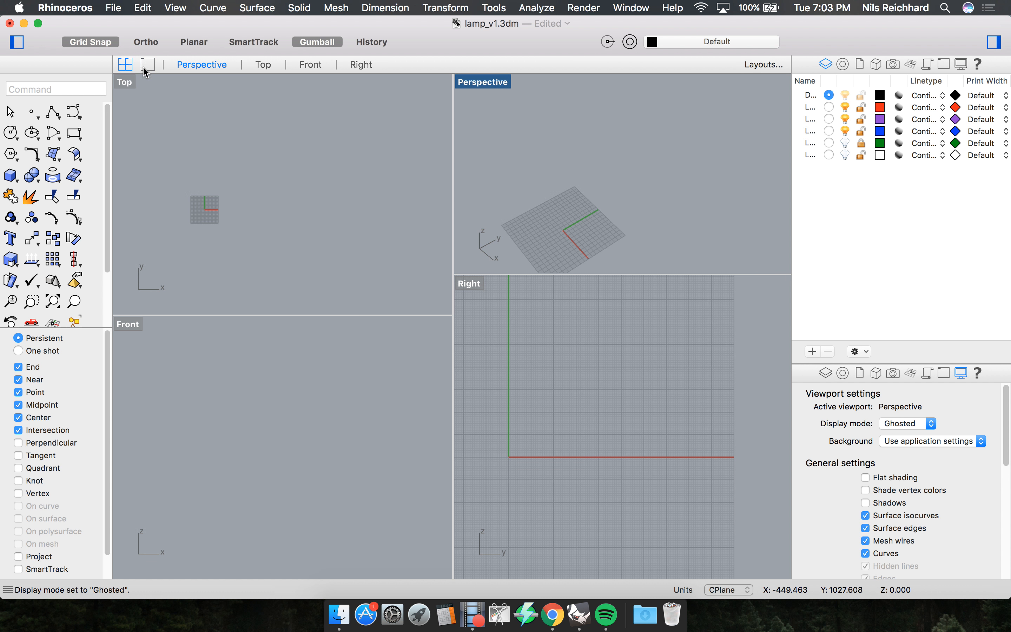
drag(529, 274, 533, 306)
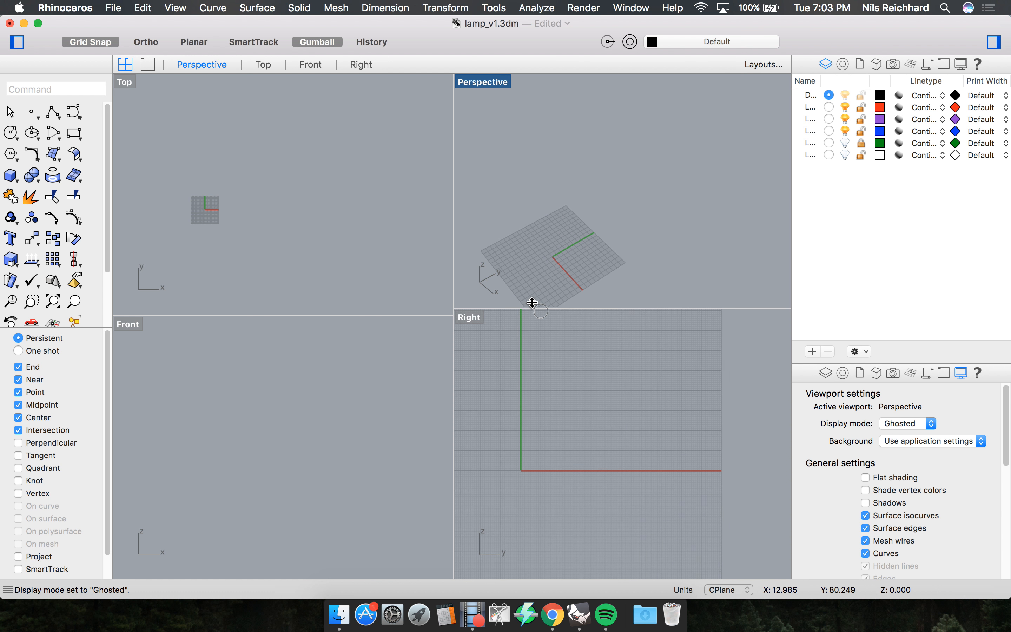
click(477, 84)
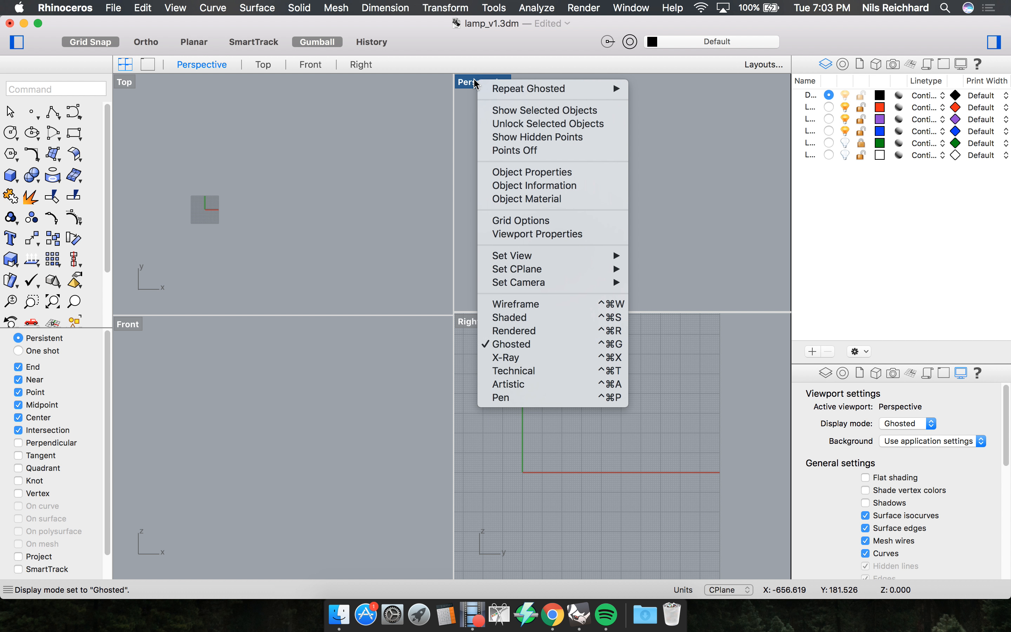
click(544, 343)
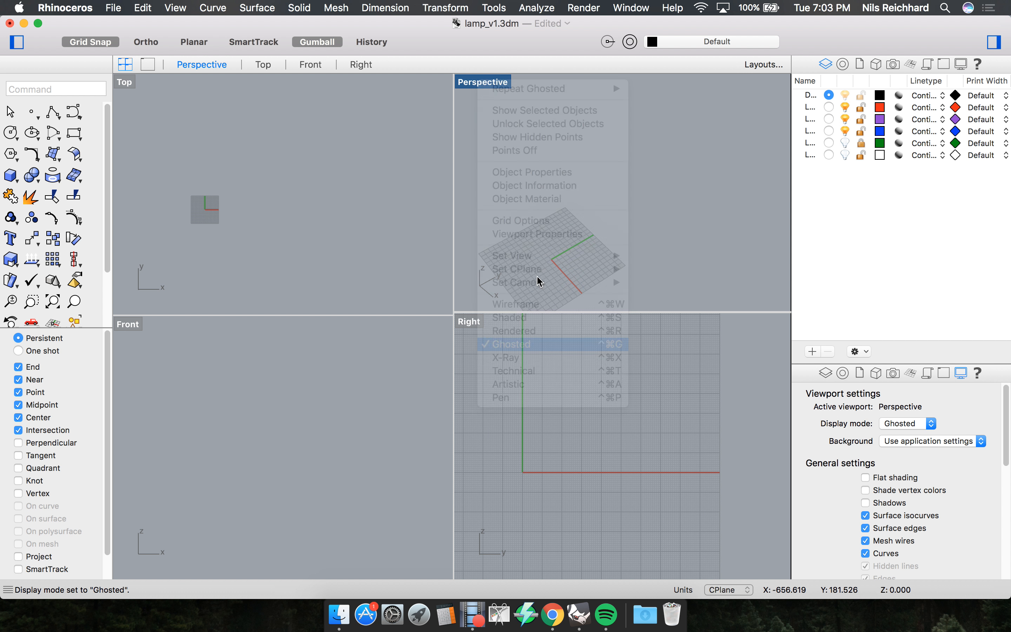
Frame the construction grid in the Top, Front, Right and Perspective viewports.
right_drag(572, 214, 547, 215)
scroll(548, 215, down, 4)
scroll(253, 194, up, 5)
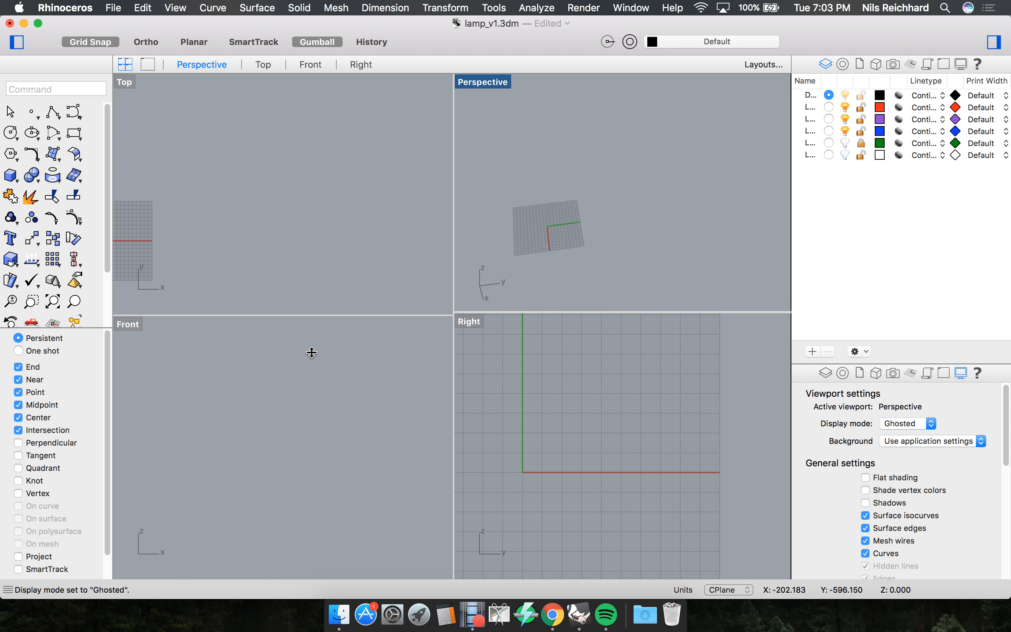
scroll(256, 408, down, 5)
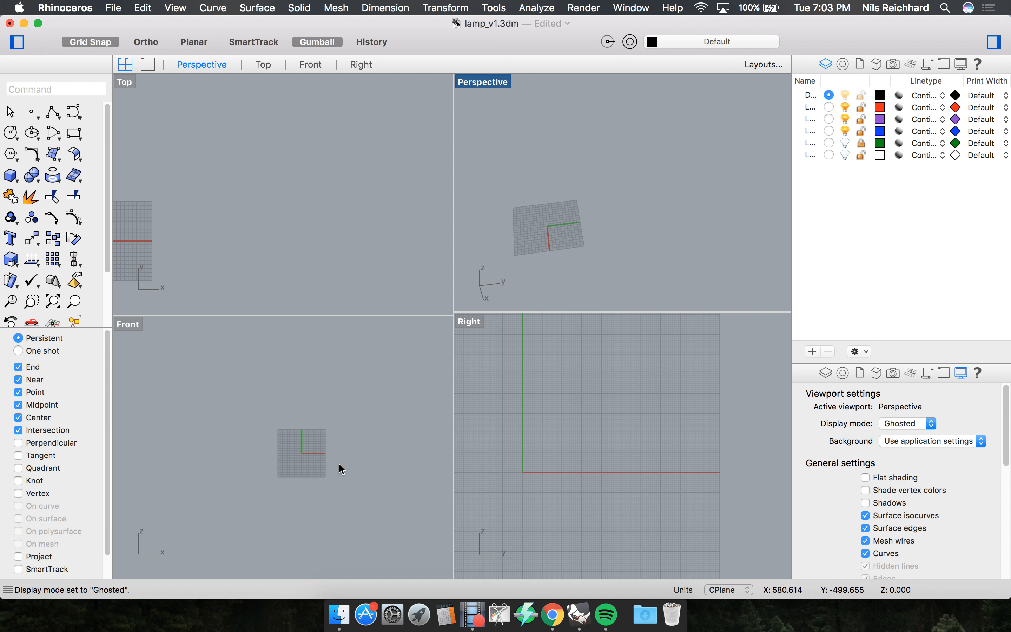
scroll(301, 448, up, 2)
scroll(596, 425, down, 5)
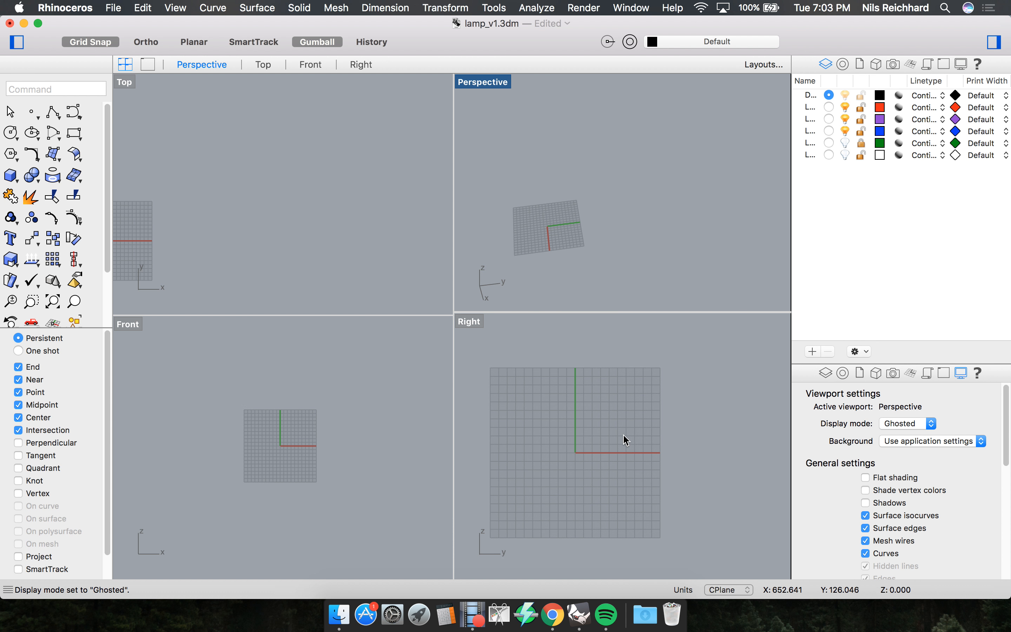
right_click(249, 228)
click(254, 187)
right_drag(214, 194, 314, 201)
scroll(224, 232, up, 4)
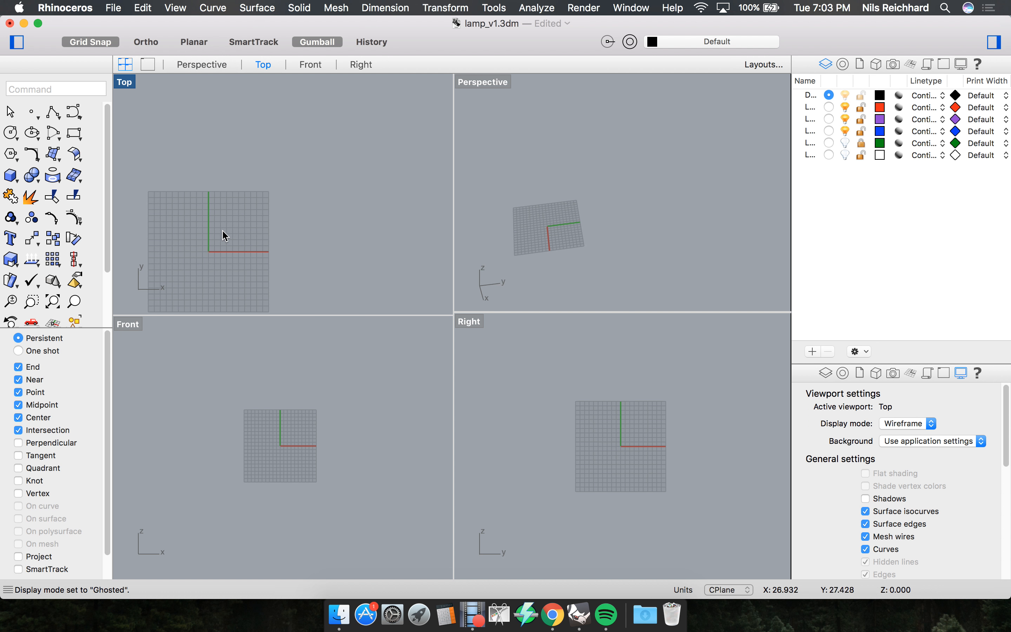
scroll(276, 189, down, 2)
scroll(585, 230, up, 3)
right_drag(571, 226, 602, 223)
scroll(601, 223, down, 3)
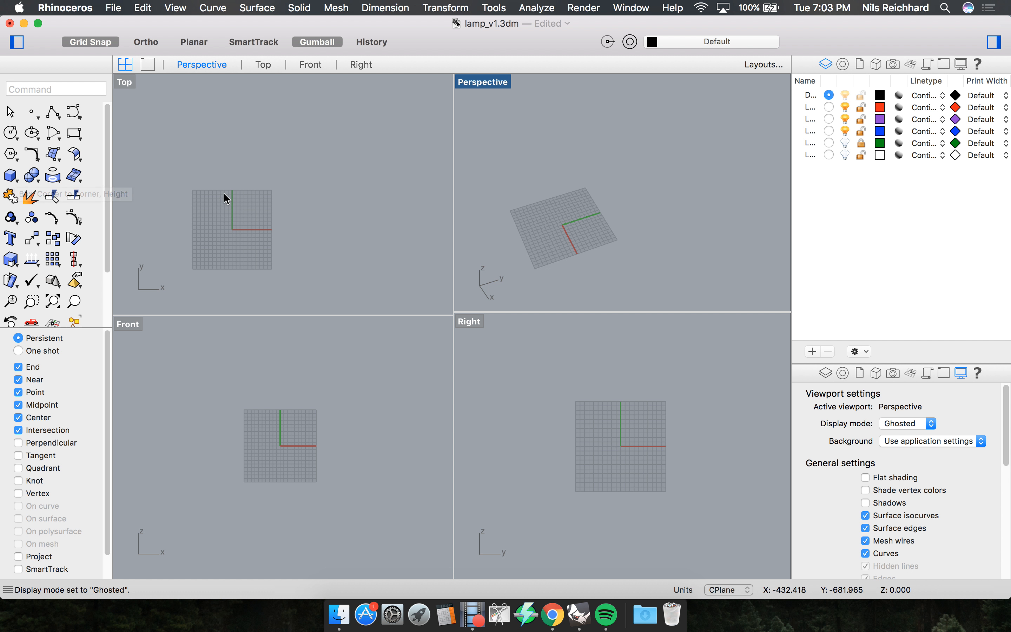
scroll(256, 234, up, 3)
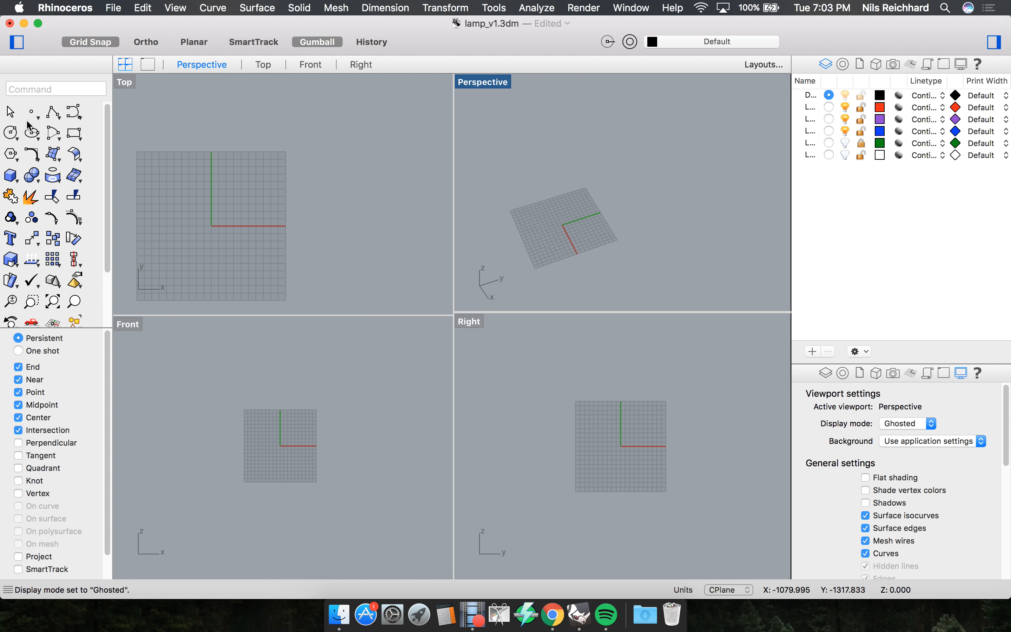
Draw a closed rectangular polyline in the Top viewport starting at origin 0, about 91 by 52 units, using Ortho for straight sides.
click(49, 111)
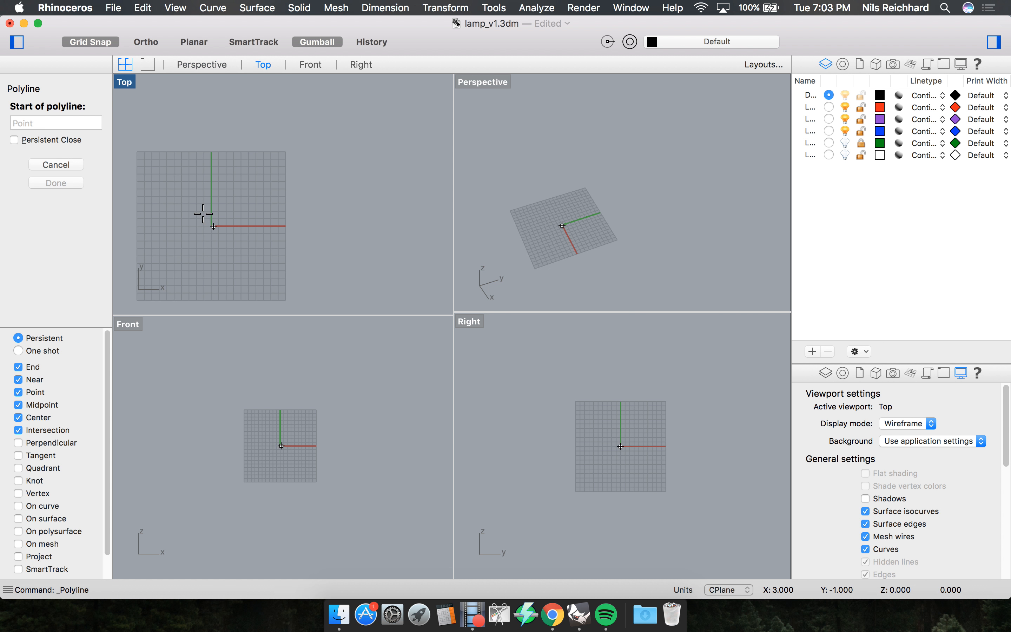
scroll(182, 218, up, 5)
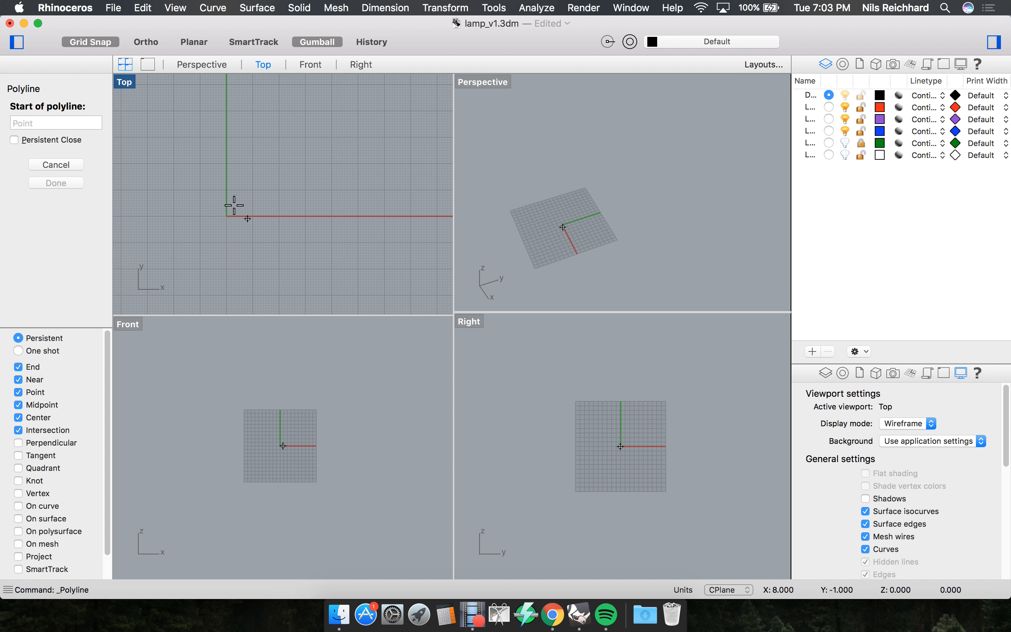
text(0)
key(Return)
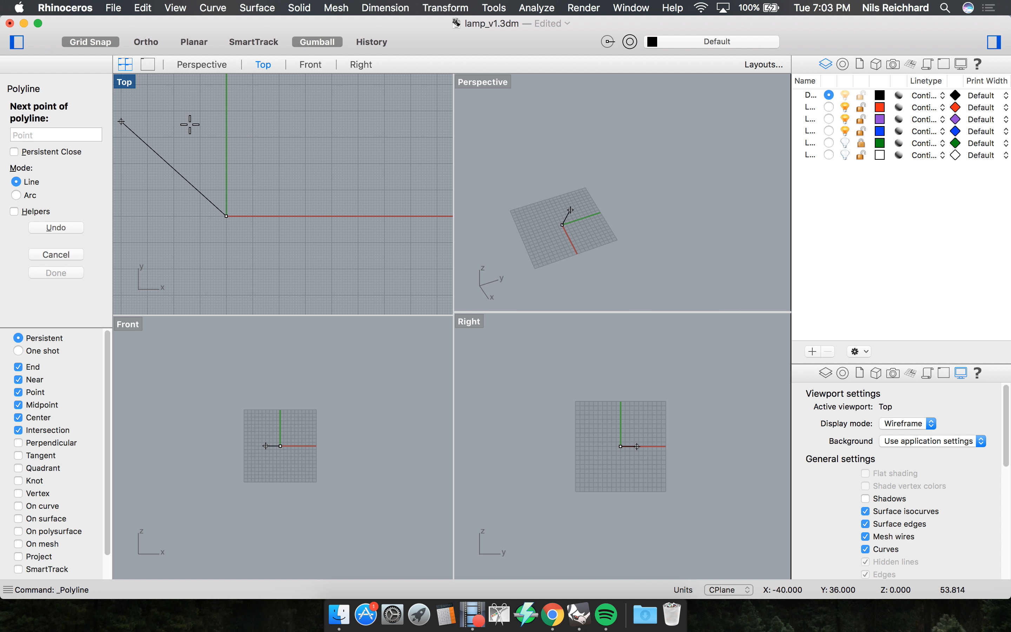
scroll(250, 162, down, 3)
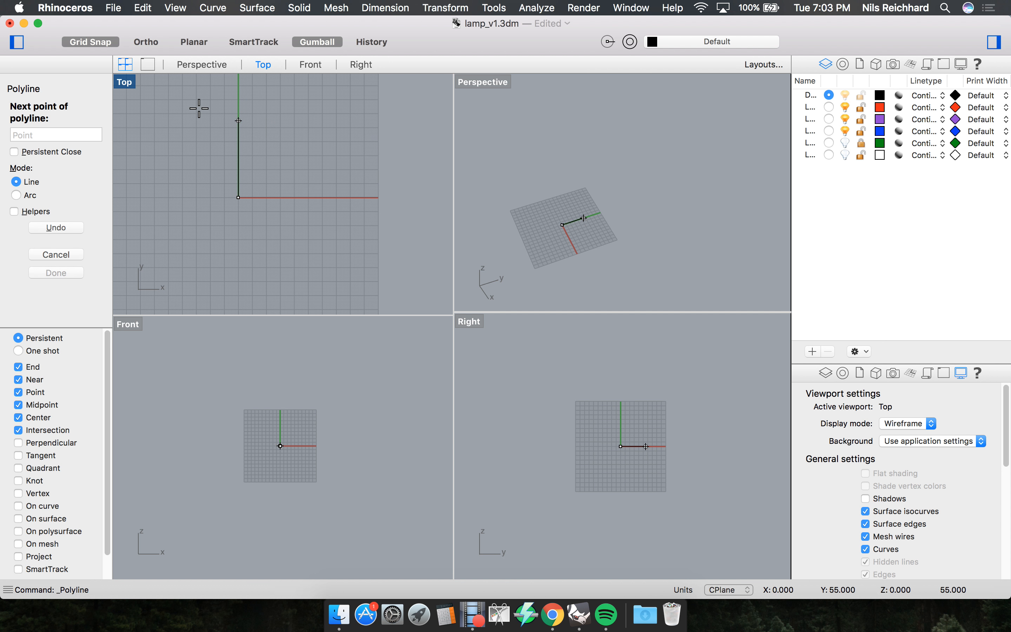
click(145, 42)
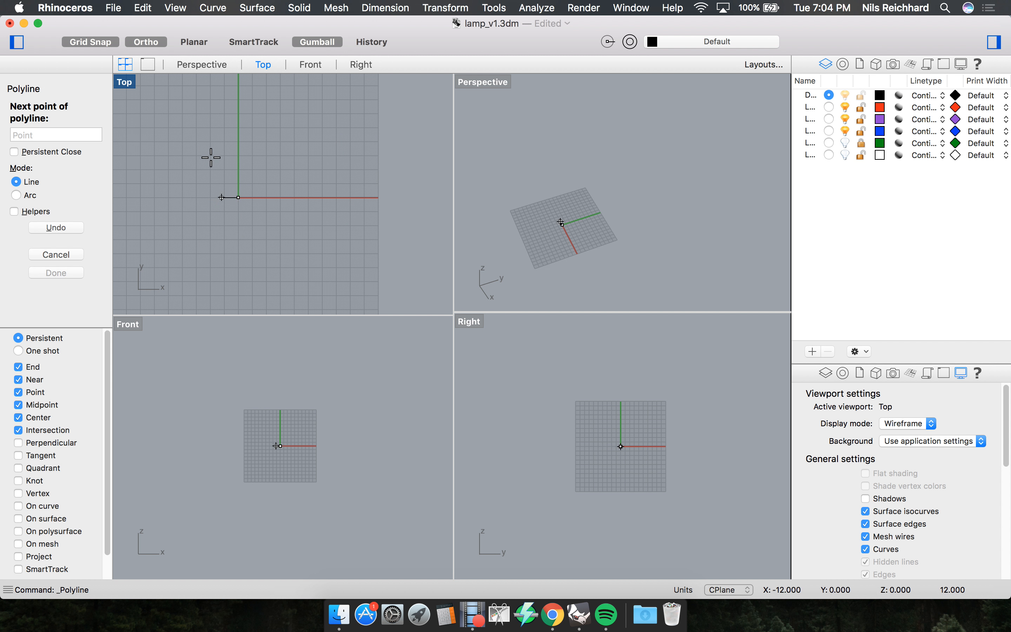
click(141, 35)
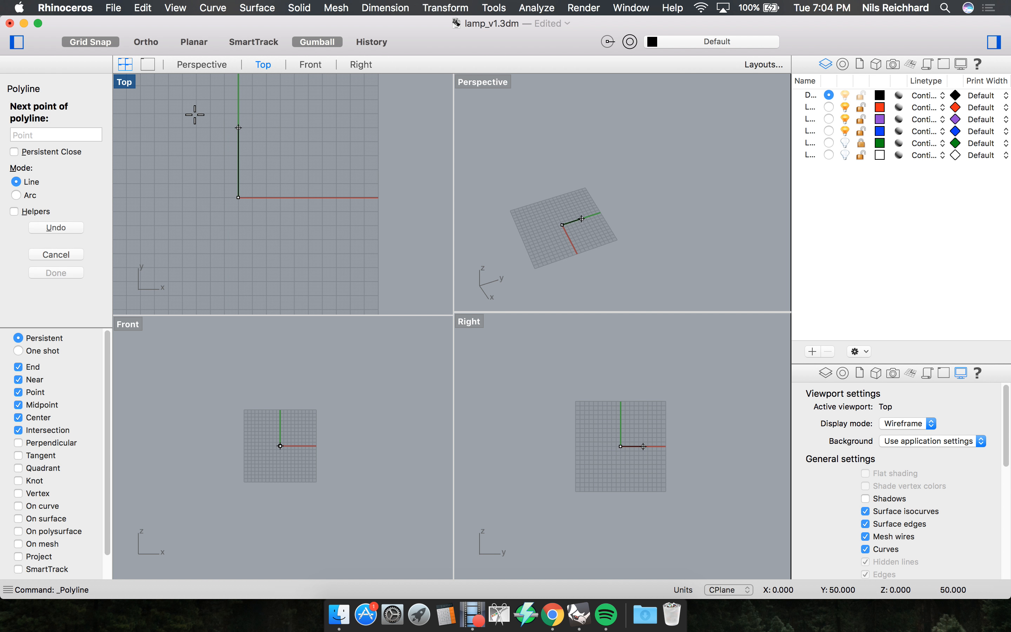
click(251, 112)
key(F8)
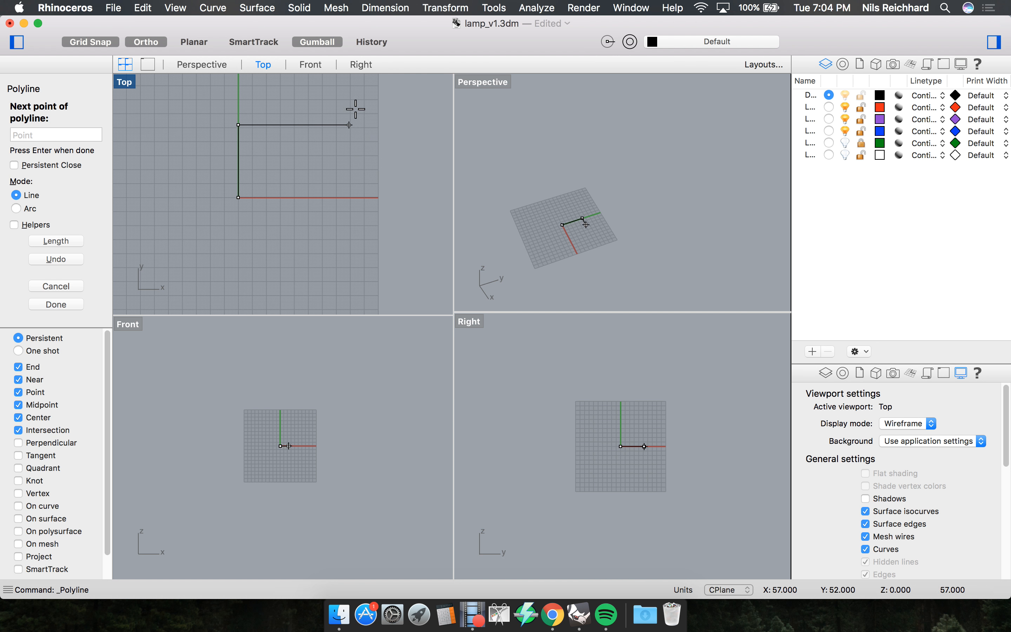
click(355, 121)
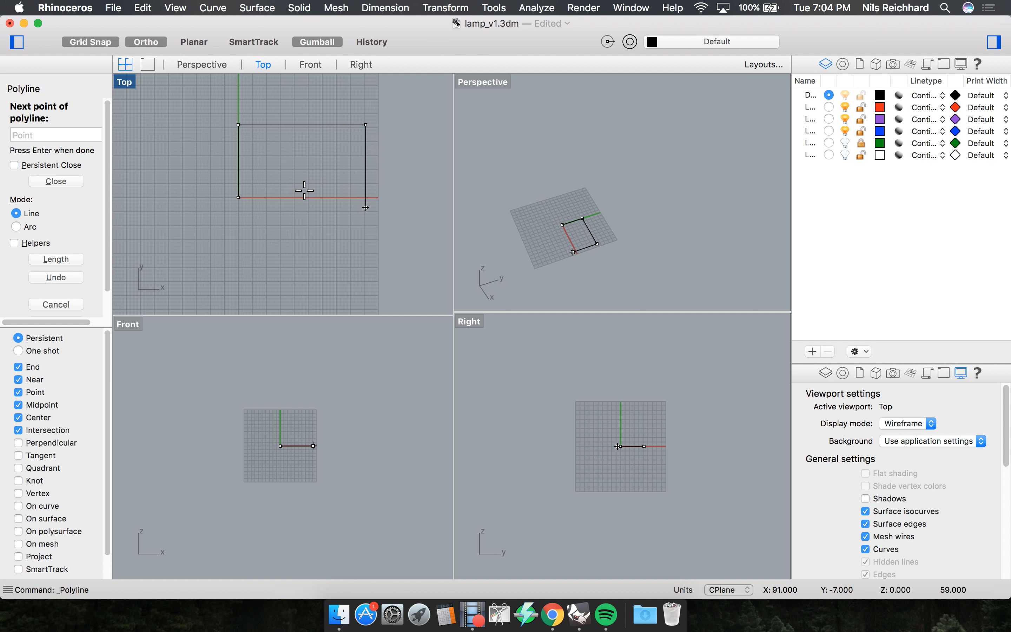
click(323, 185)
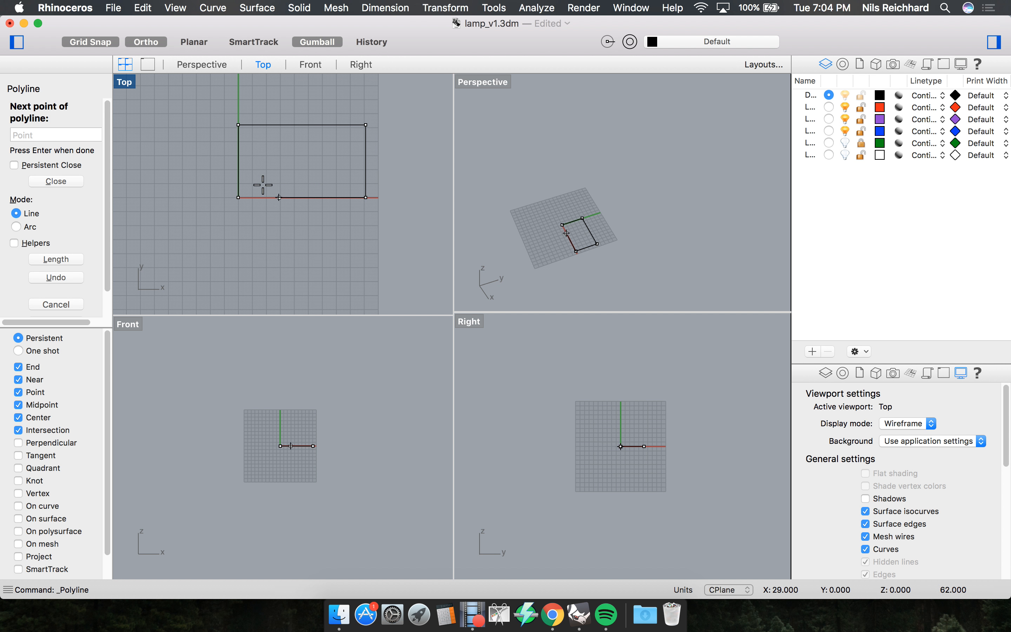
click(228, 189)
Select the rectangular curve and show its control points with the PointsOn command.
scroll(376, 200, up, 10)
scroll(369, 208, down, 5)
scroll(367, 211, up, 5)
click(365, 217)
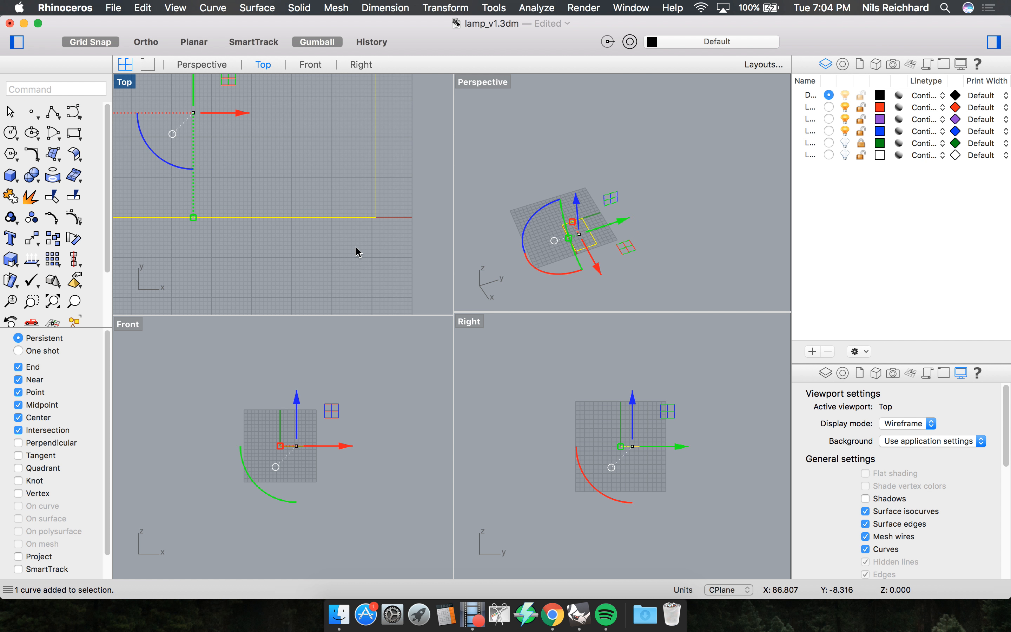
scroll(360, 229, down, 5)
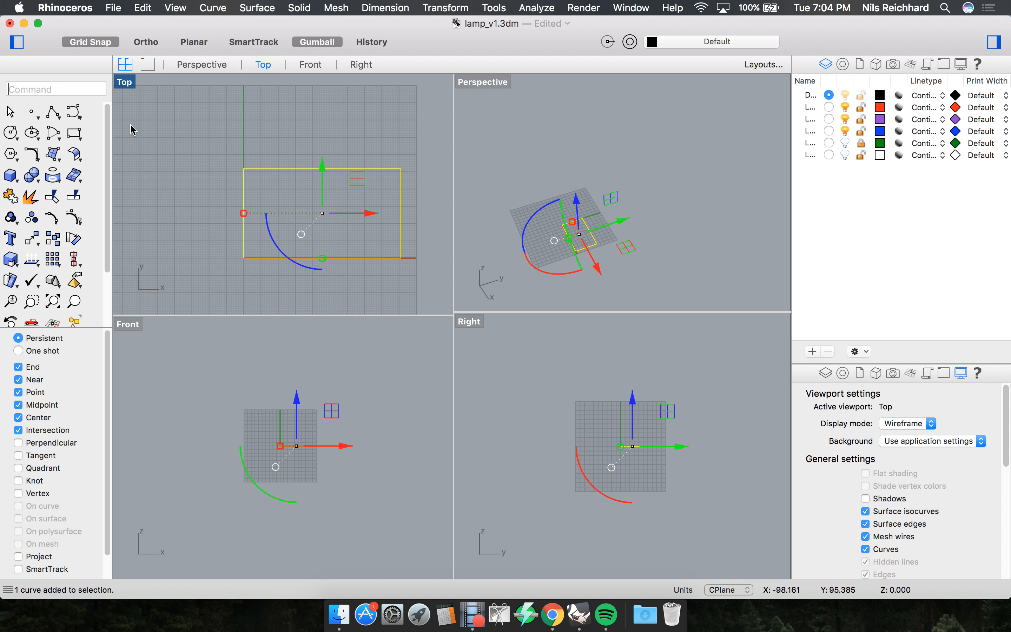
text(Points)
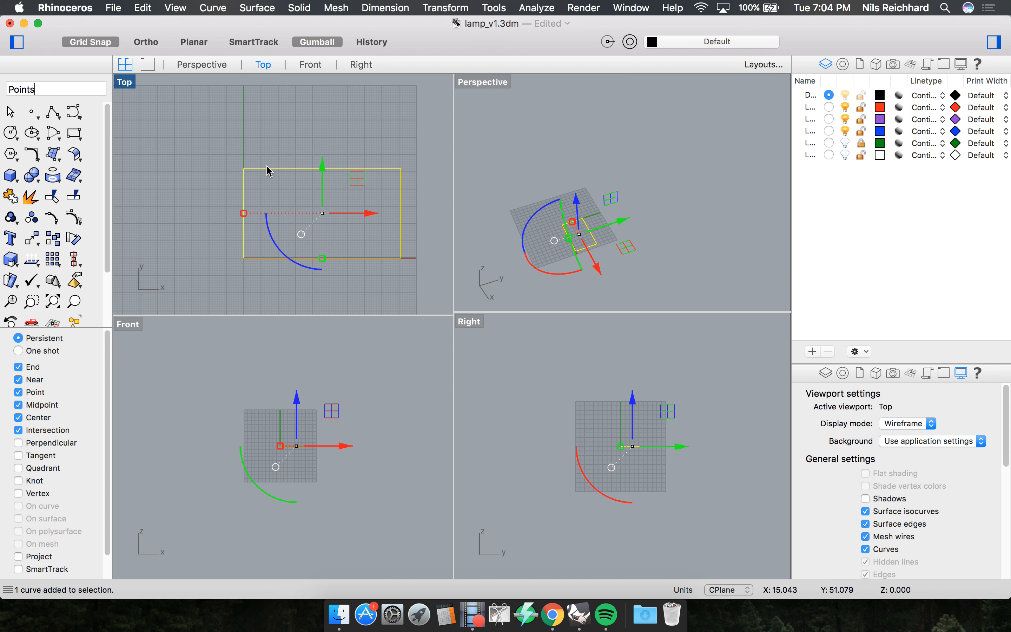
text(On)
key(Return)
Select individual control points of the rectangle and pull the corner on the X axis out of place to about 83,-16.
drag(226, 140, 292, 265)
click(380, 208)
click(401, 168)
click(261, 197)
scroll(424, 308, up, 12)
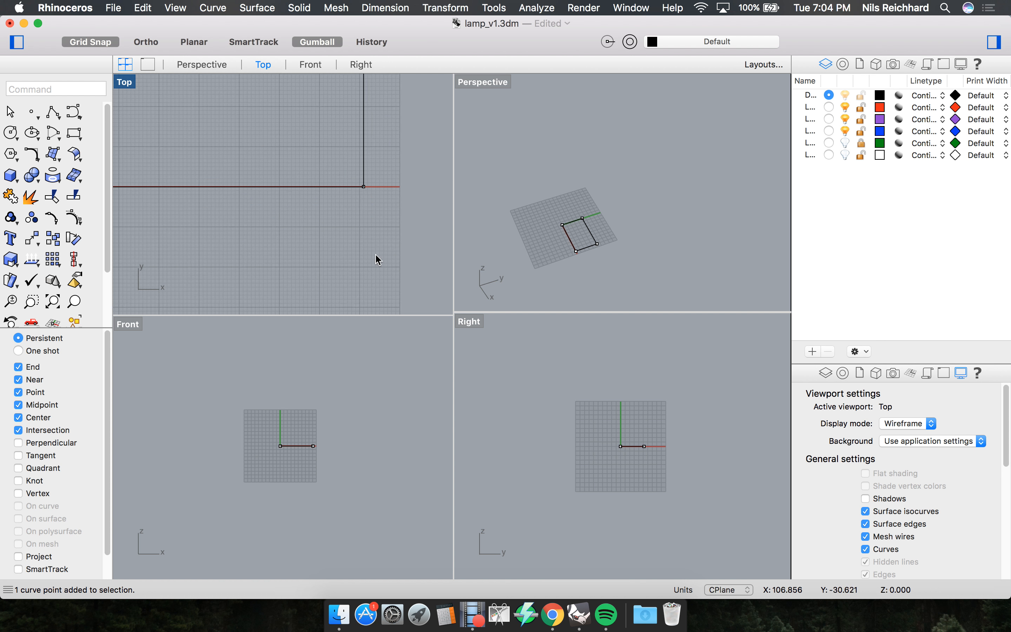
drag(343, 122, 403, 247)
scroll(403, 249, down, 6)
drag(411, 163, 370, 249)
Move the displaced corner point back to 91,0 with the Move command, snapping from the point itself.
text(move)
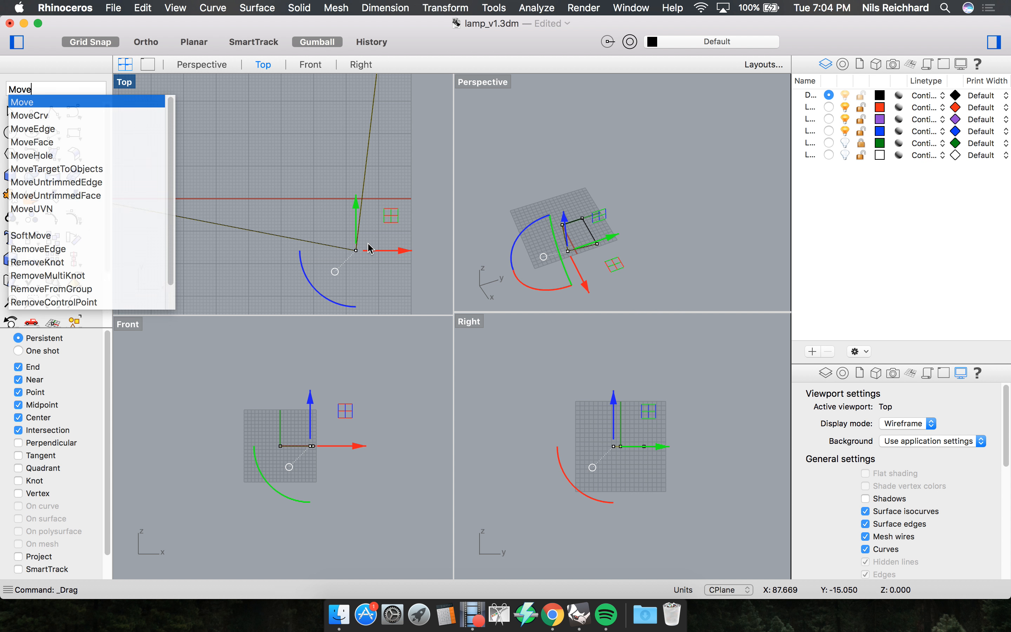
key(Return)
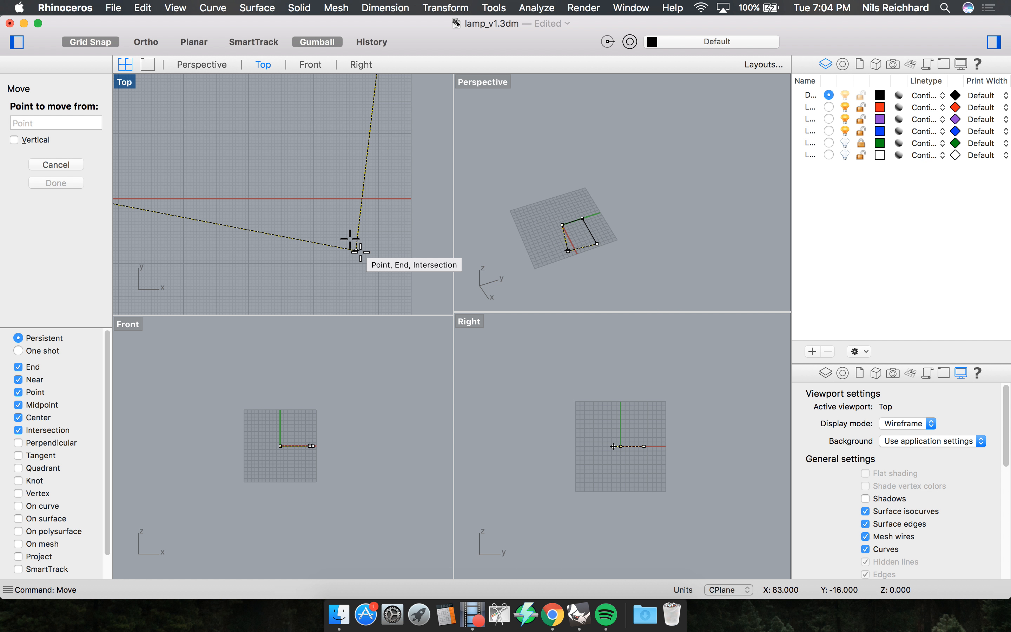
click(355, 250)
scroll(367, 192, up, 5)
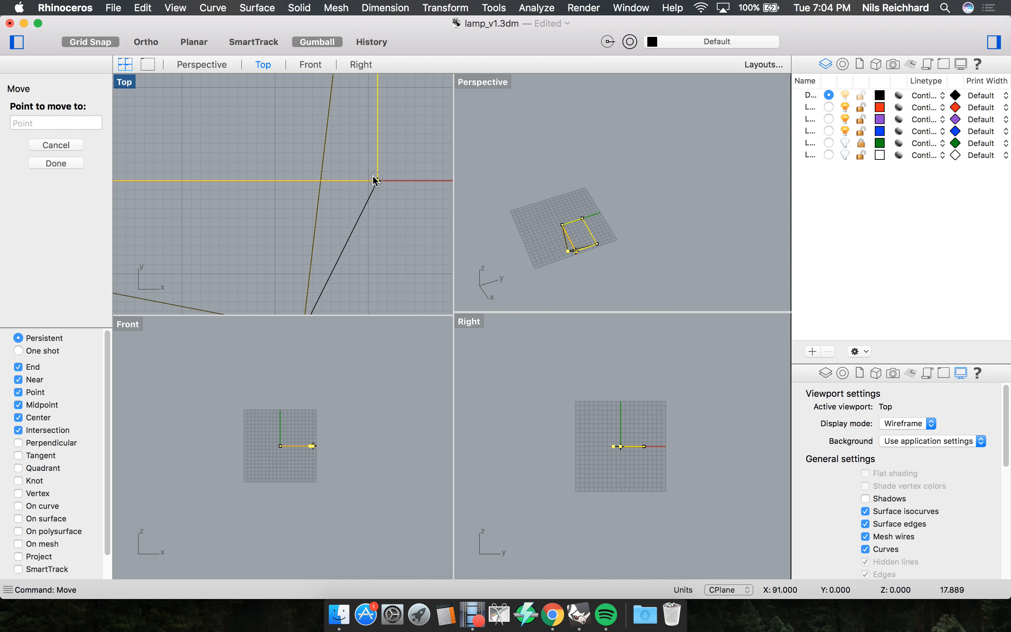
click(365, 166)
scroll(376, 209, down, 5)
scroll(384, 173, up, 6)
scroll(380, 176, down, 6)
click(358, 181)
Extrude the rectangular curve 20 units upward as a solid.
scroll(358, 184, up, 4)
click(294, 146)
right_drag(602, 234, 626, 199)
scroll(597, 207, down, 5)
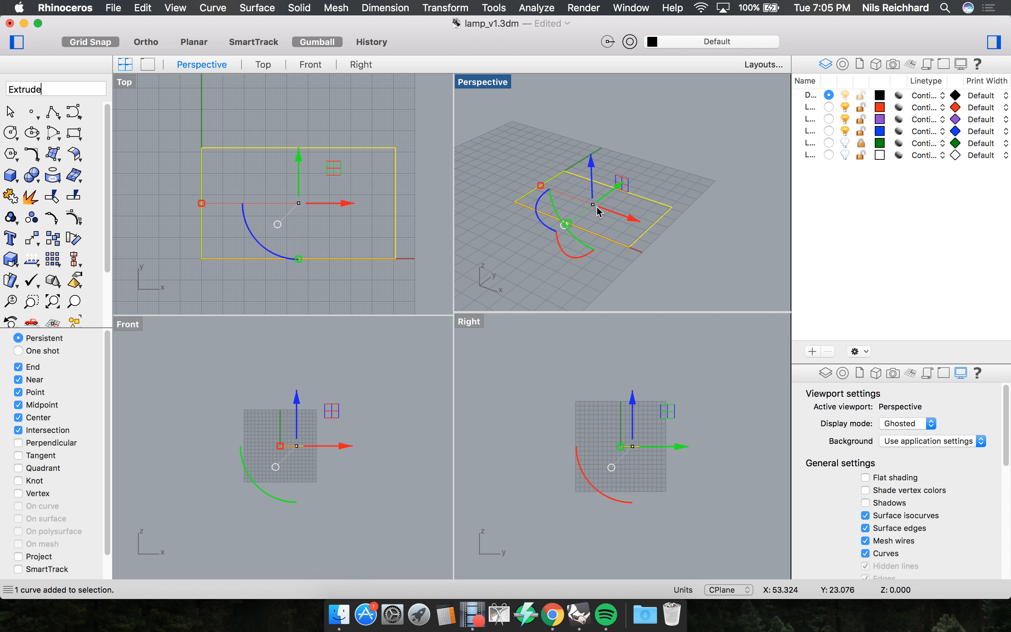
key(Return)
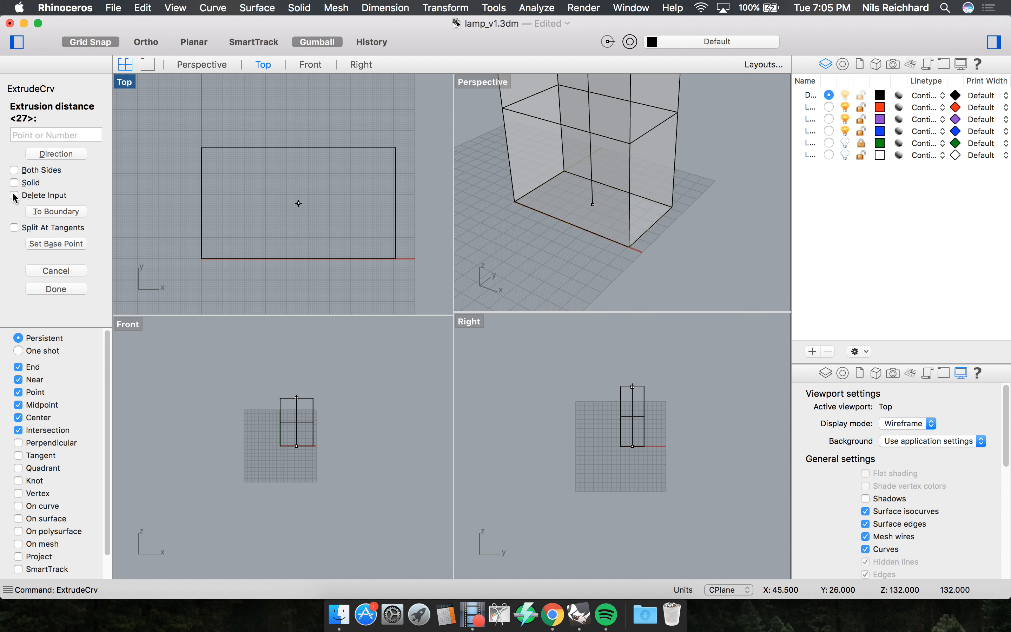
click(14, 182)
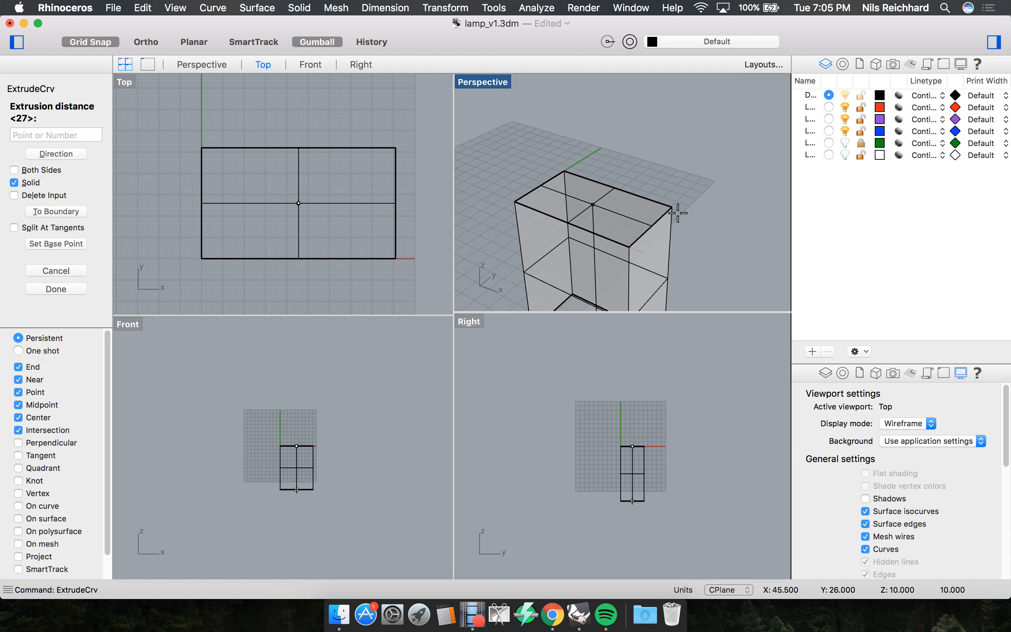
text(20)
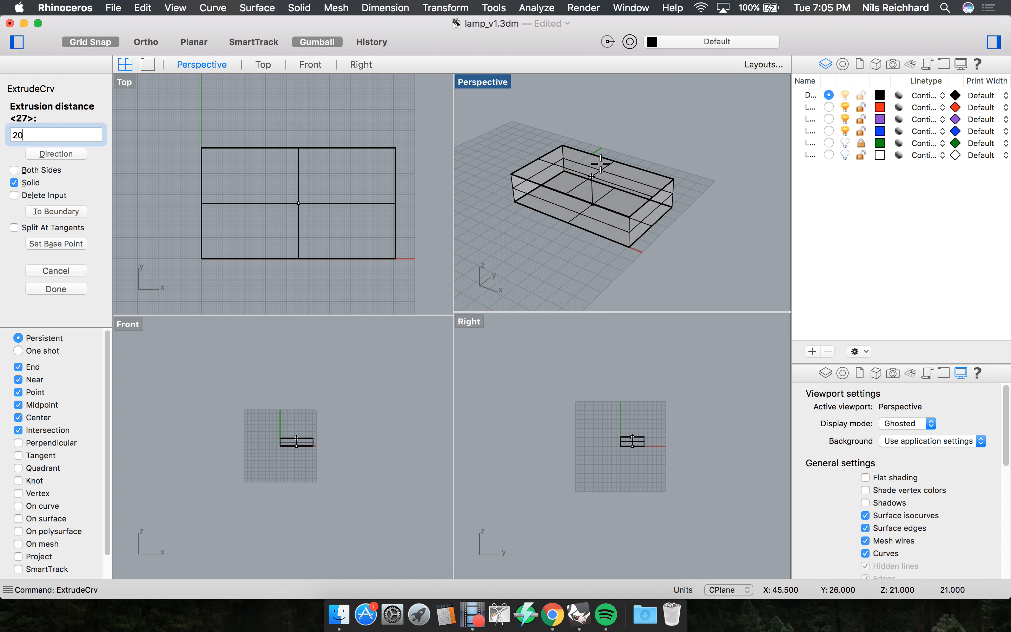
key(Return)
Delete the solid extruded from the rectangle and leave its outline curve in place.
click(633, 154)
scroll(643, 198, up, 4)
right_drag(643, 198, 563, 165)
click(638, 165)
key(Delete)
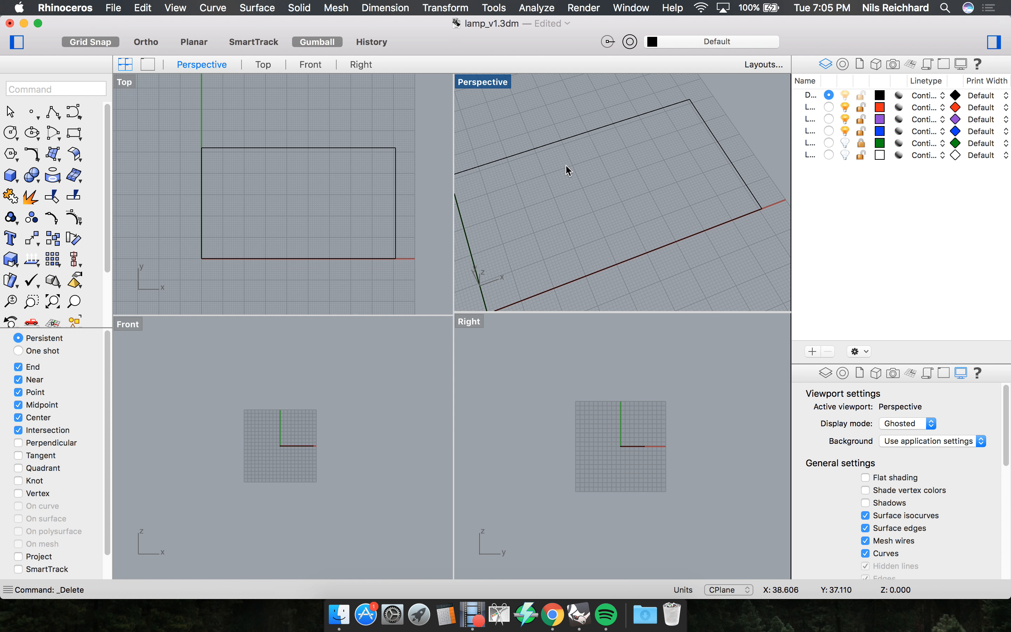
Create a flat surface inside the rectangular curve with the PlanarSrf command.
click(560, 137)
text(p)
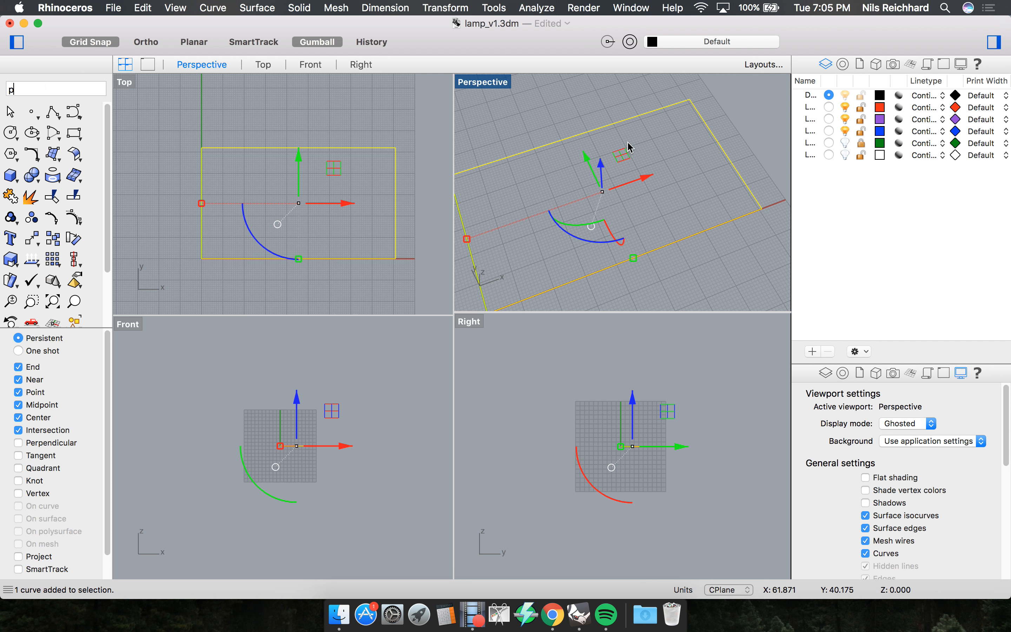
text(lanarSrf)
key(Return)
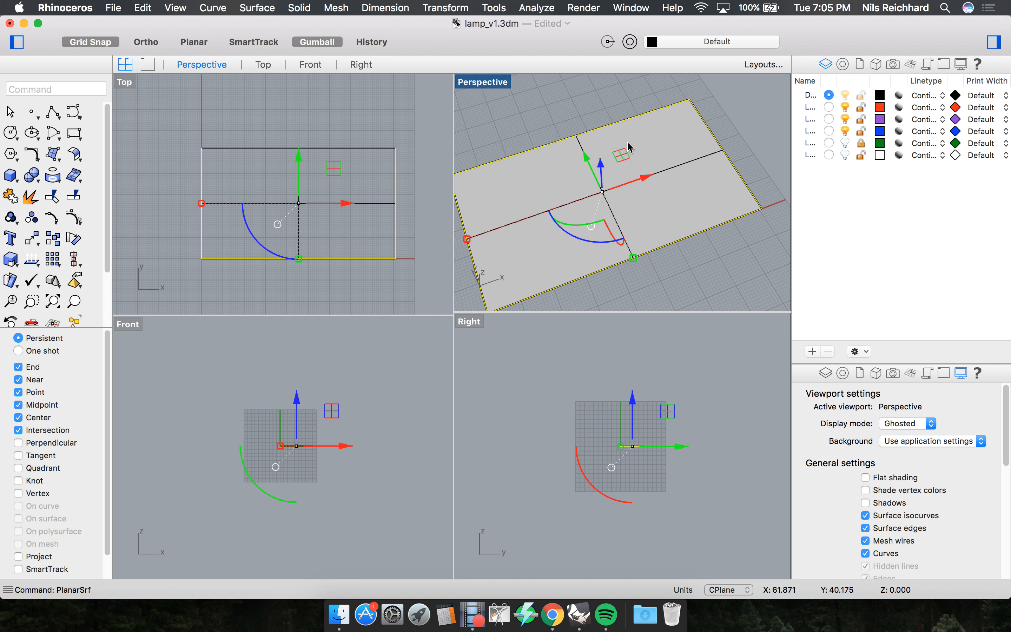
Extrude the planar surface 20 units with the ExtrudeSrf command and the Solid option, and clear the selection.
click(672, 168)
text(extrudes)
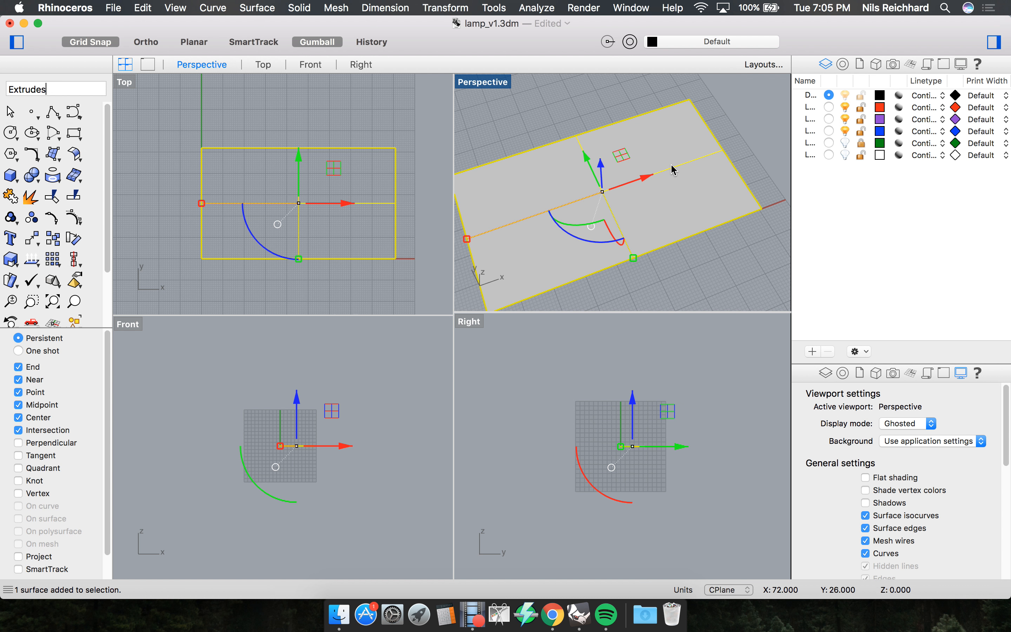
key(Return)
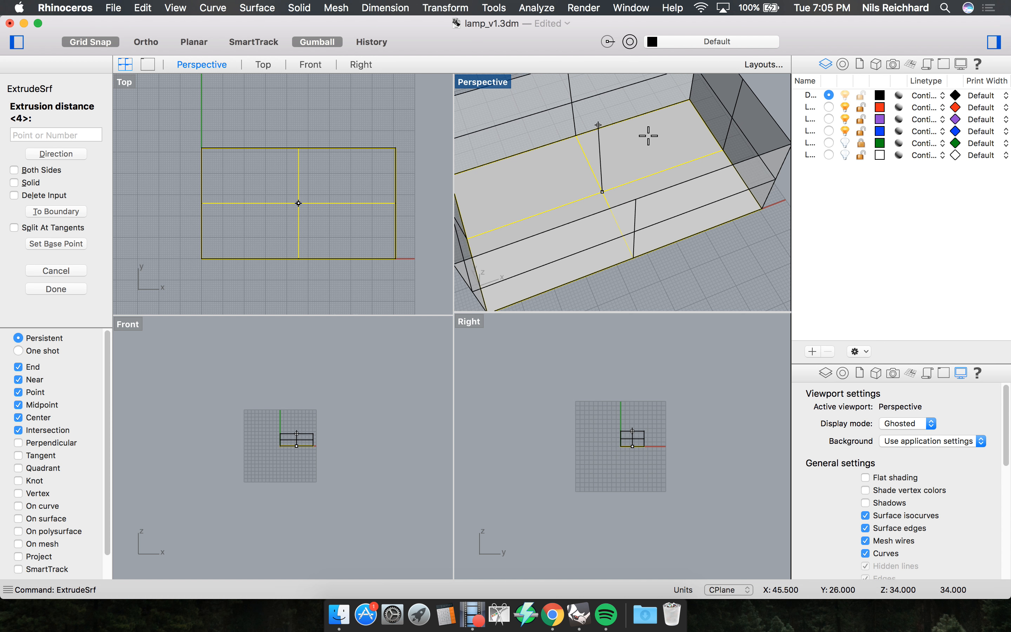
click(14, 183)
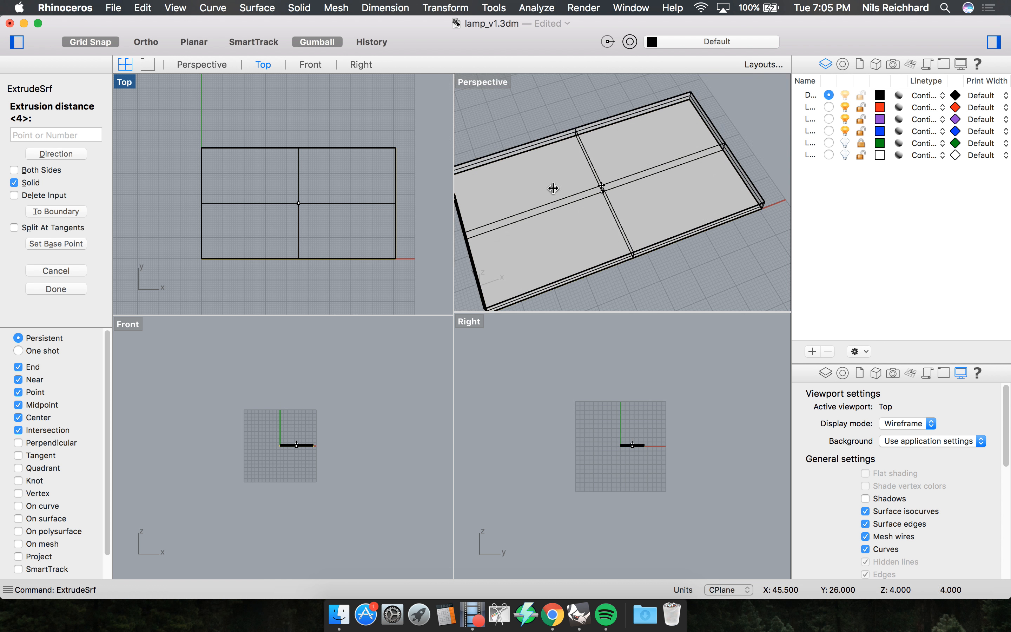
text(20)
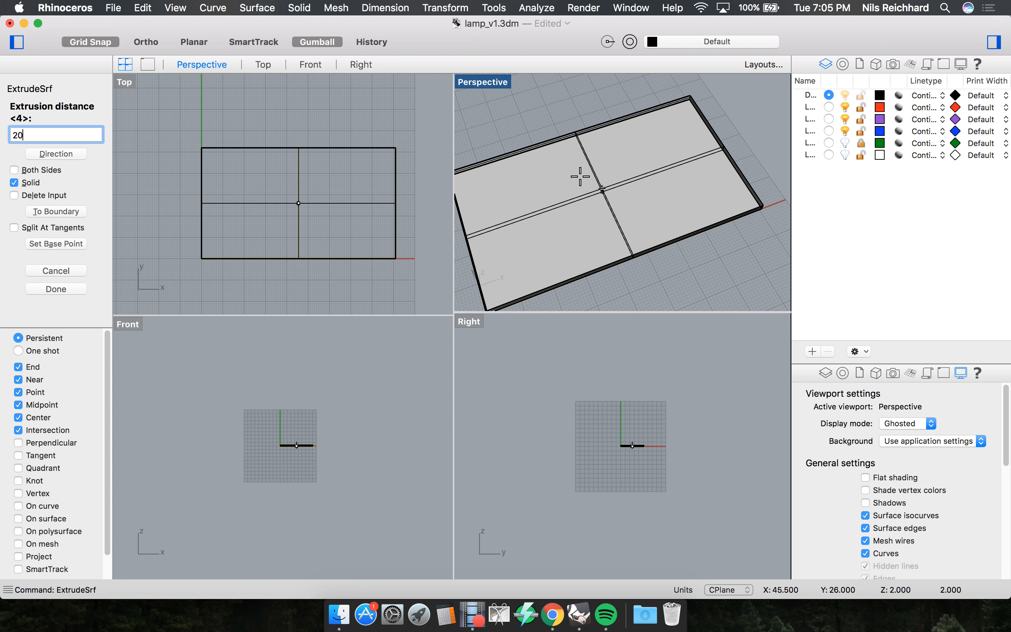
key(Return)
right_drag(552, 164, 650, 217)
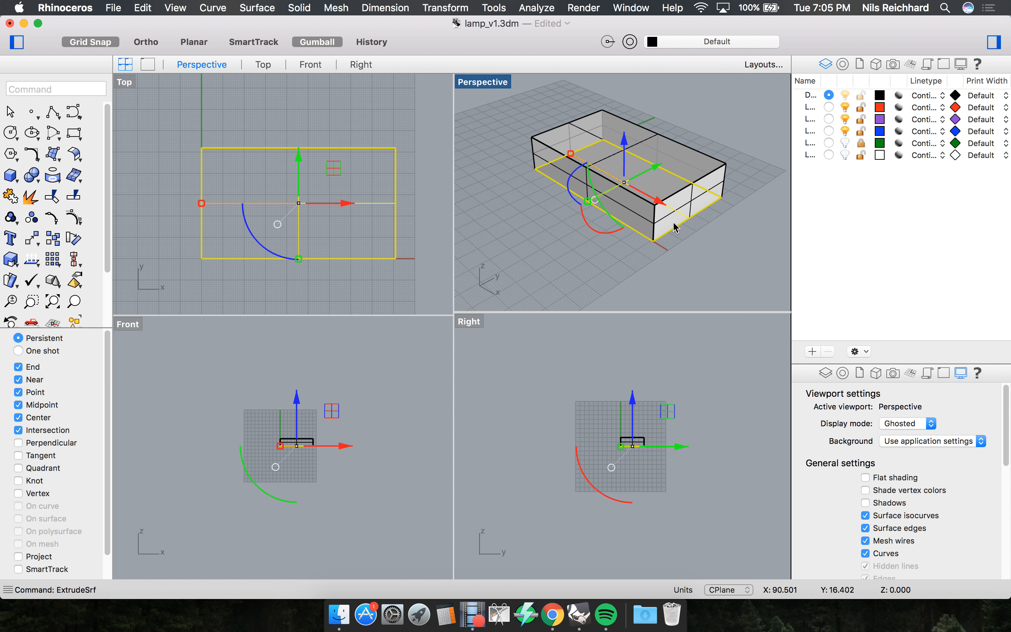
scroll(650, 216, down, 3)
click(676, 121)
click(643, 157)
right_drag(582, 147, 597, 142)
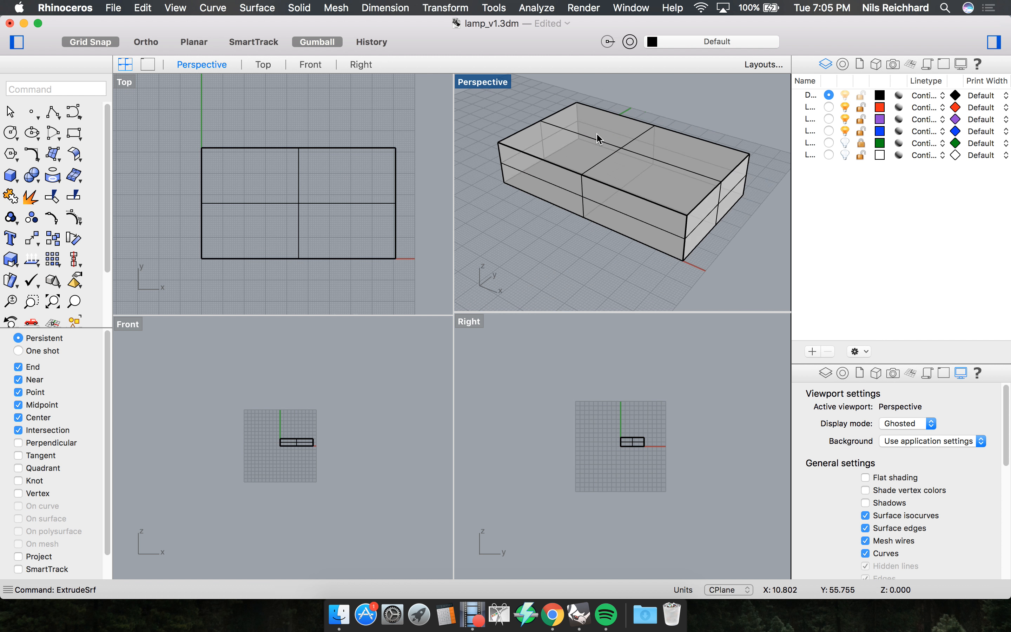
Delete the extruded solid along with the remaining rectangle curve and planar surface, clearing the model.
click(611, 157)
key(Delete)
drag(655, 264, 568, 171)
key(Delete)
right_drag(567, 172, 605, 163)
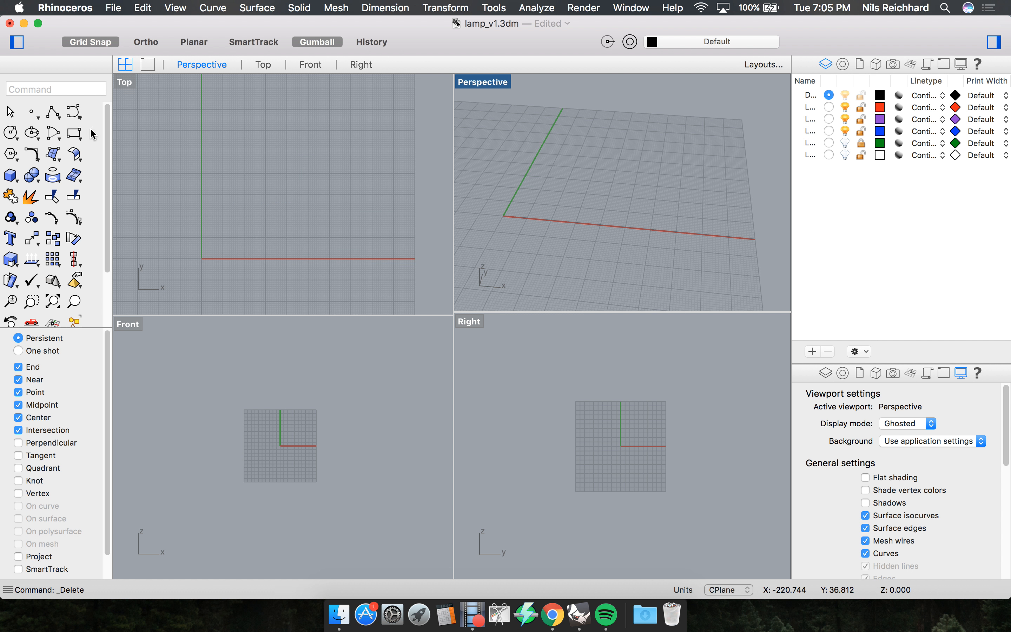
Create a solid box with its first base corner at origin 0, length 150, width 100 and height 20.
click(11, 180)
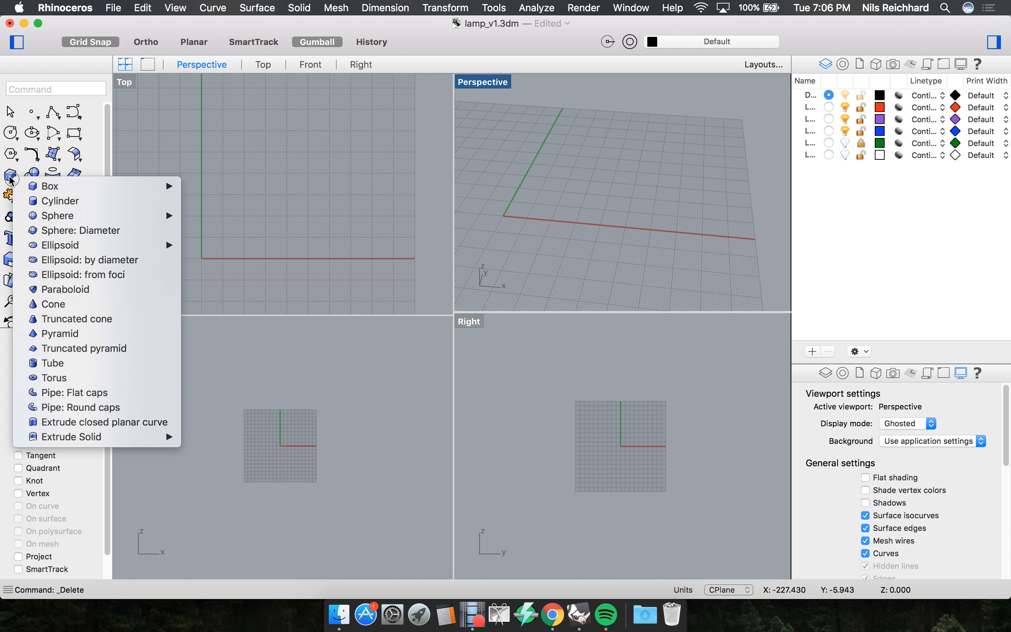
click(11, 179)
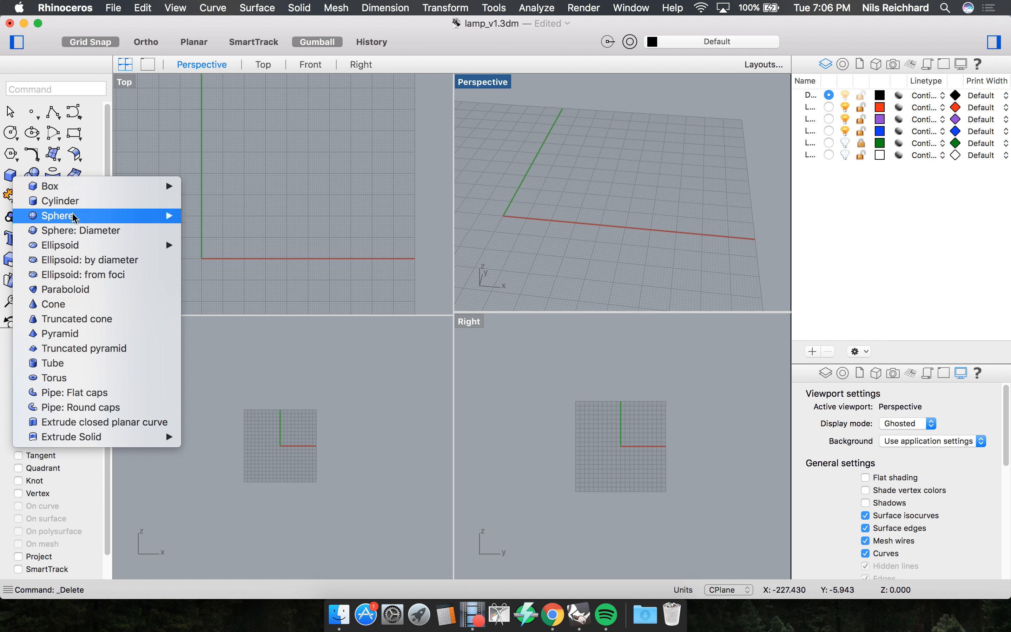
mouse_move(70, 188)
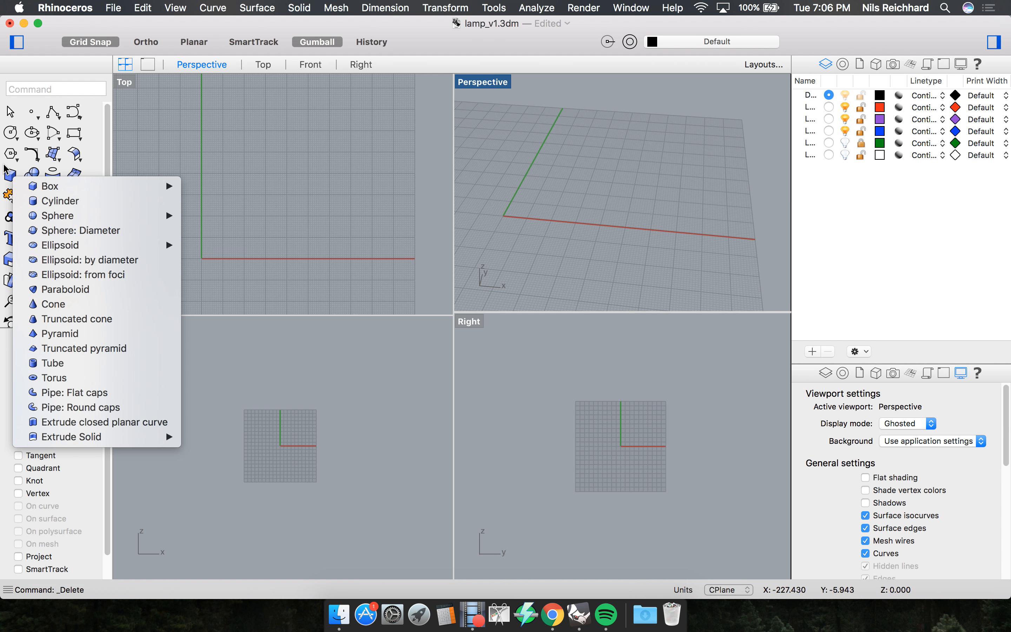
click(9, 173)
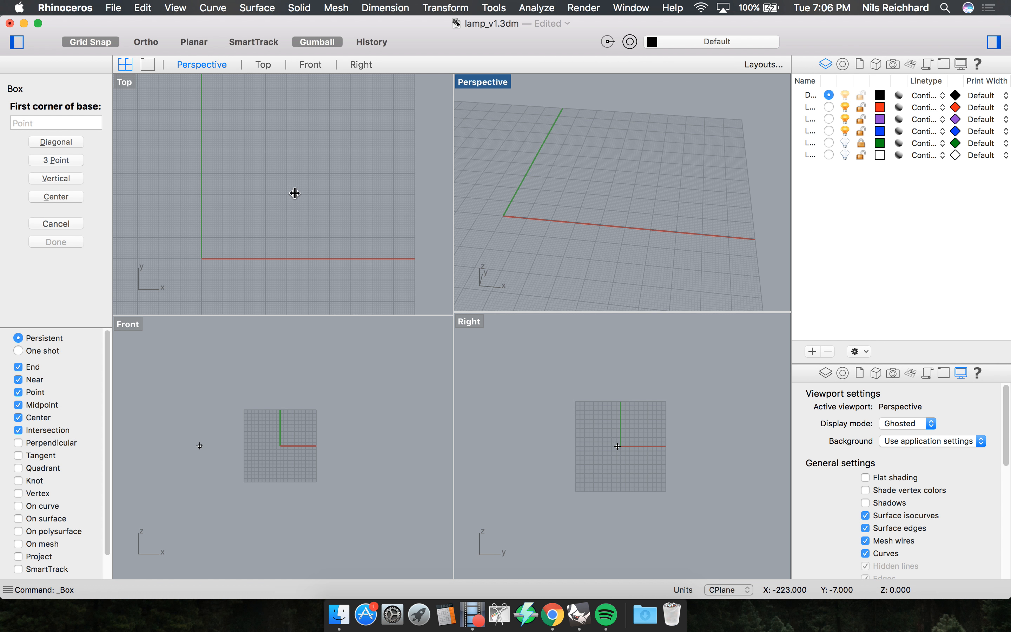
scroll(323, 213, down, 3)
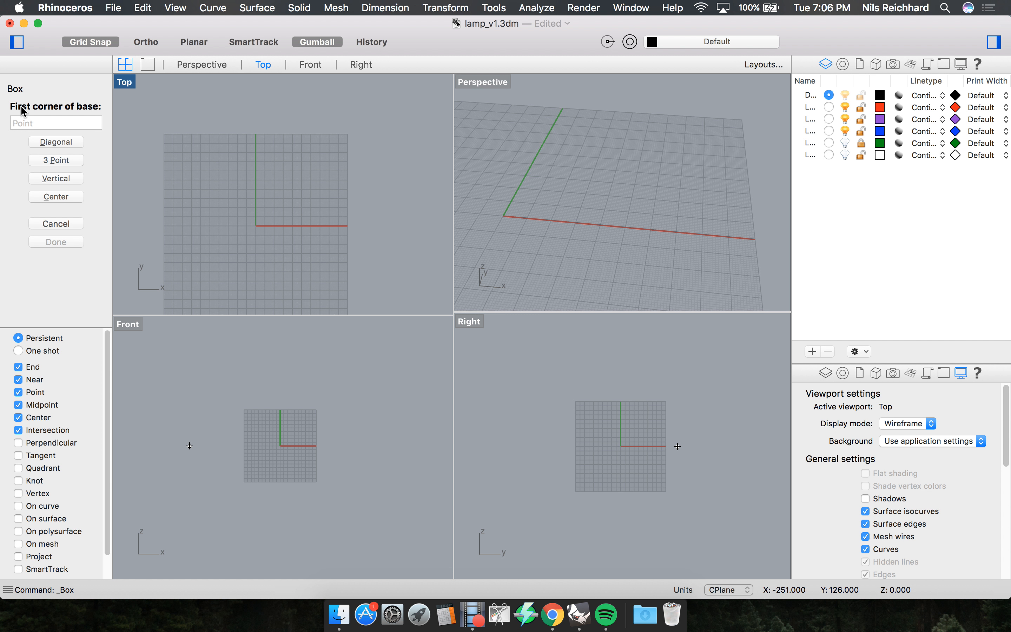
text(0)
key(Return)
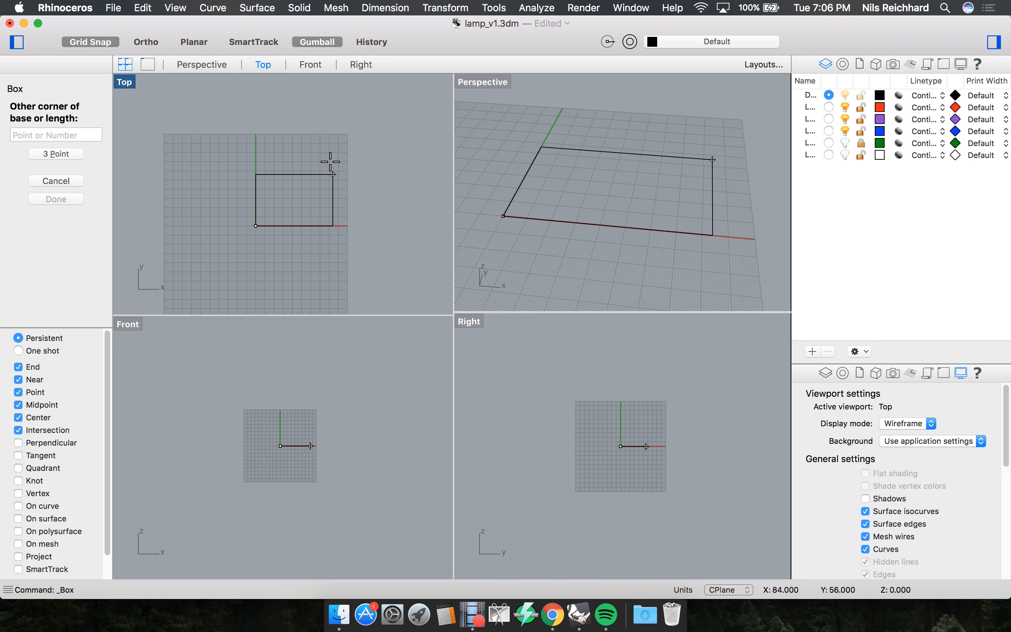
text(150)
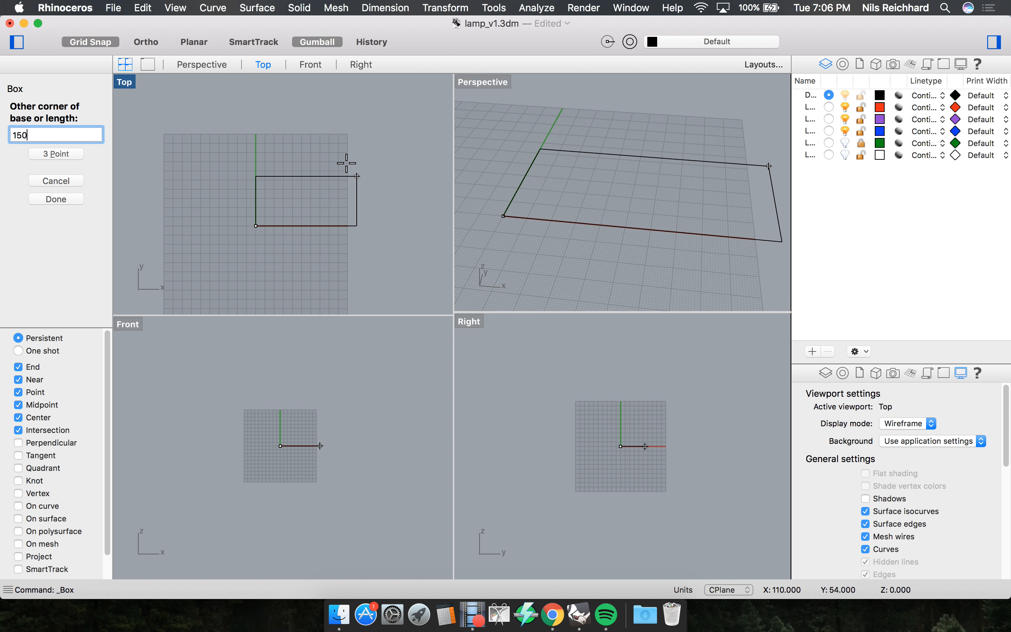
key(Return)
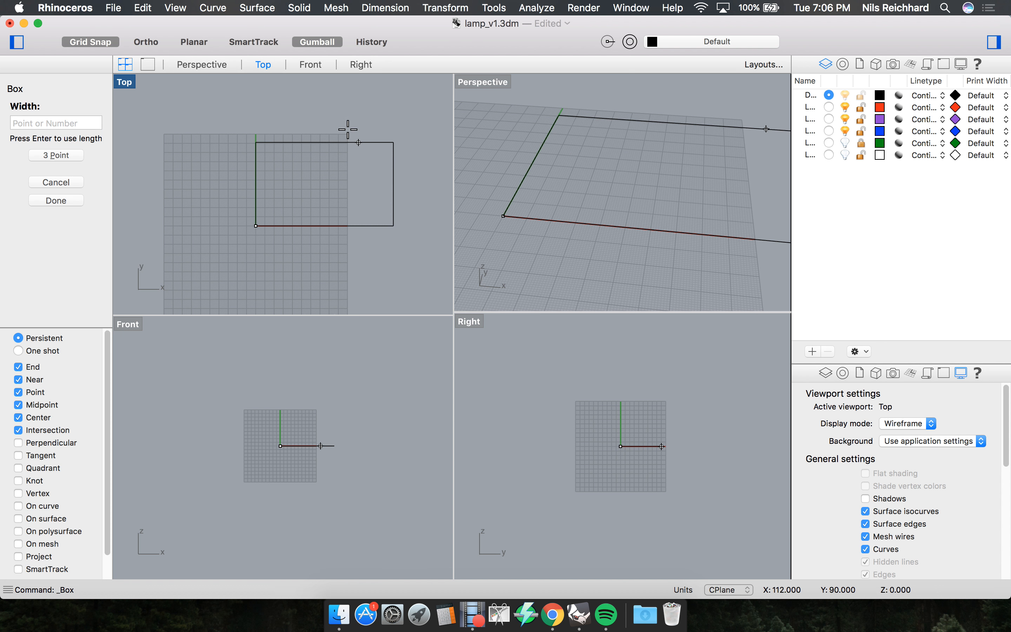
scroll(268, 179, up, 2)
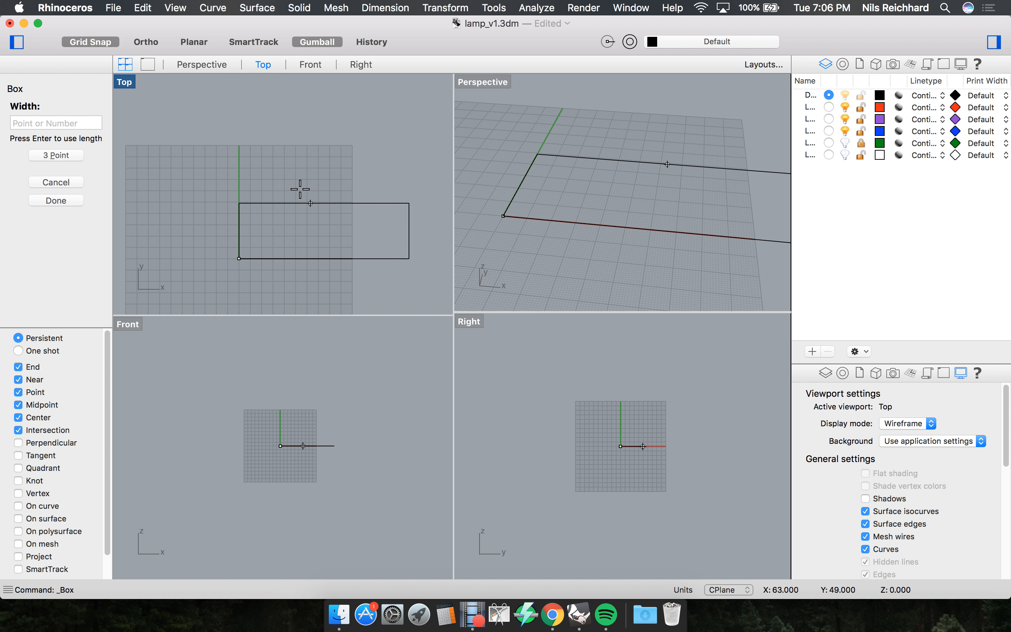
text(100)
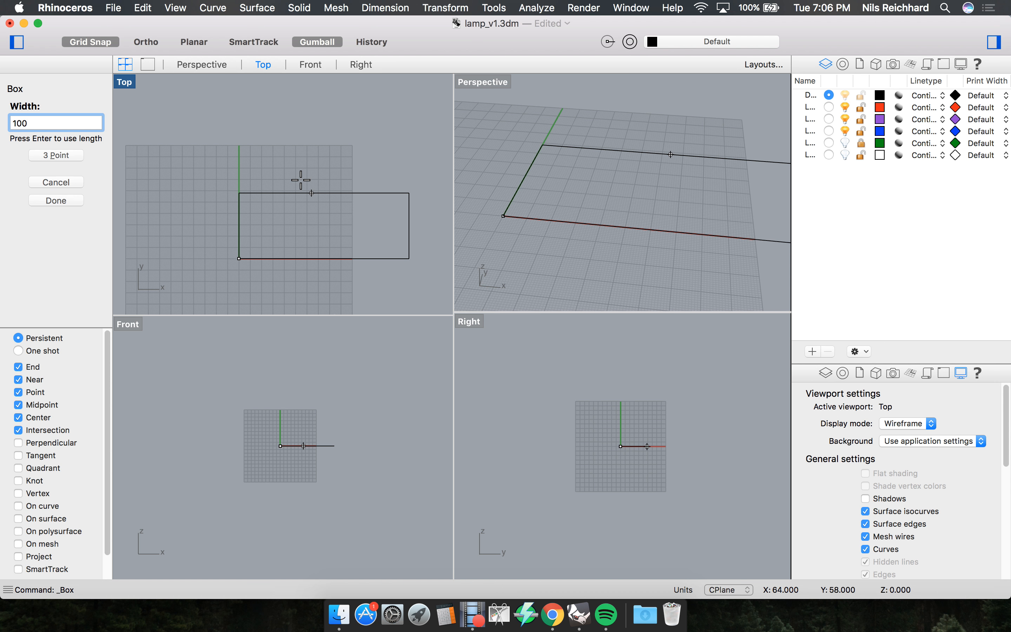
key(Return)
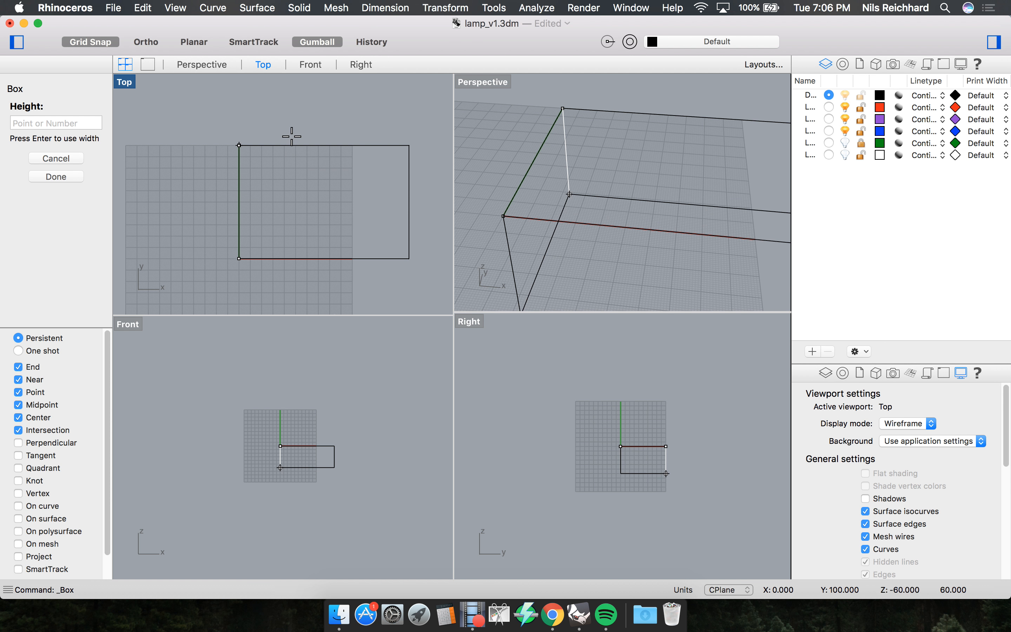
scroll(255, 144, down, 2)
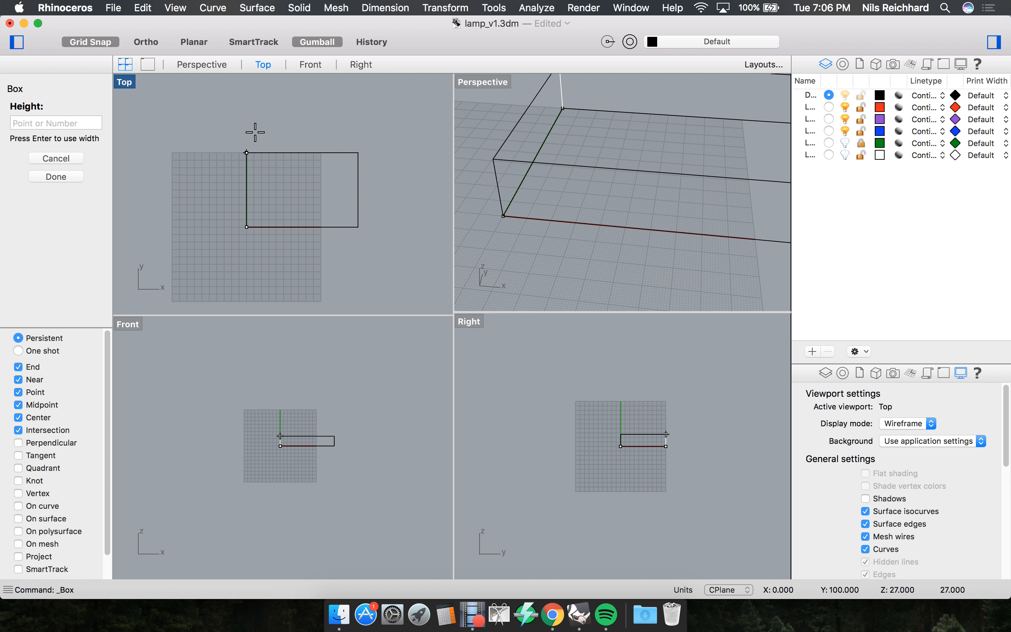
text(20)
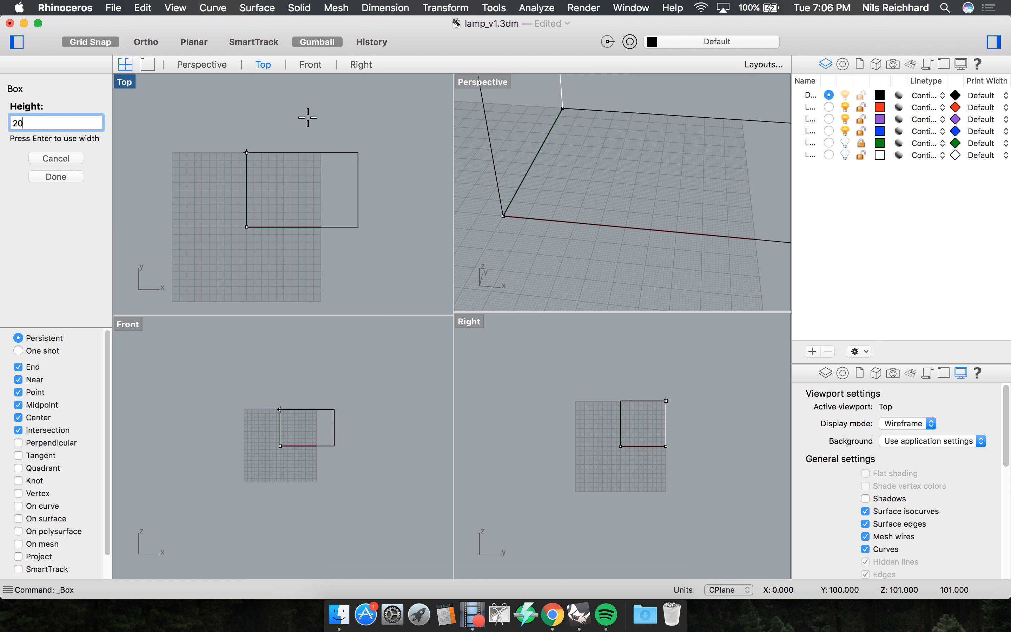
key(Return)
Examine the new box from several angles and distances in the Perspective viewport.
click(692, 248)
scroll(661, 228, down, 5)
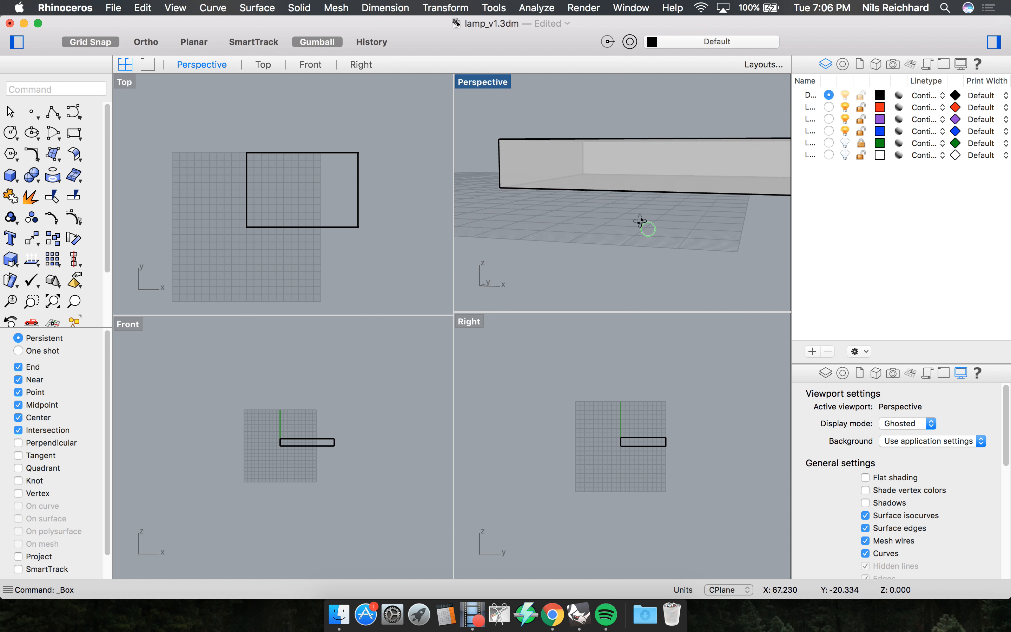
scroll(666, 199, up, 4)
right_drag(665, 199, 688, 217)
scroll(641, 221, down, 7)
scroll(638, 228, up, 9)
right_drag(597, 176, 628, 189)
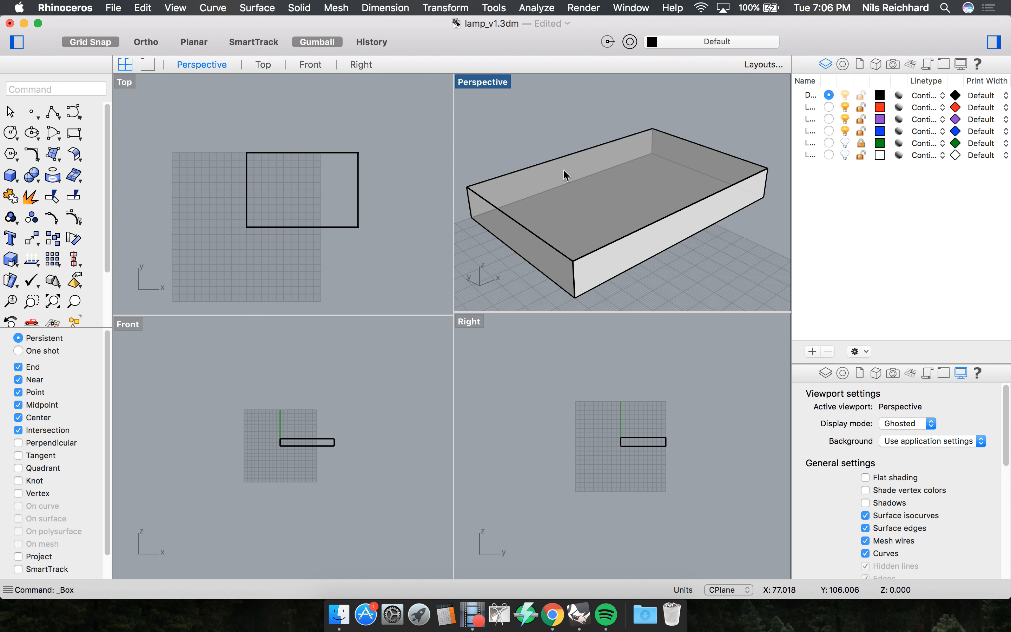
right_drag(694, 258, 679, 240)
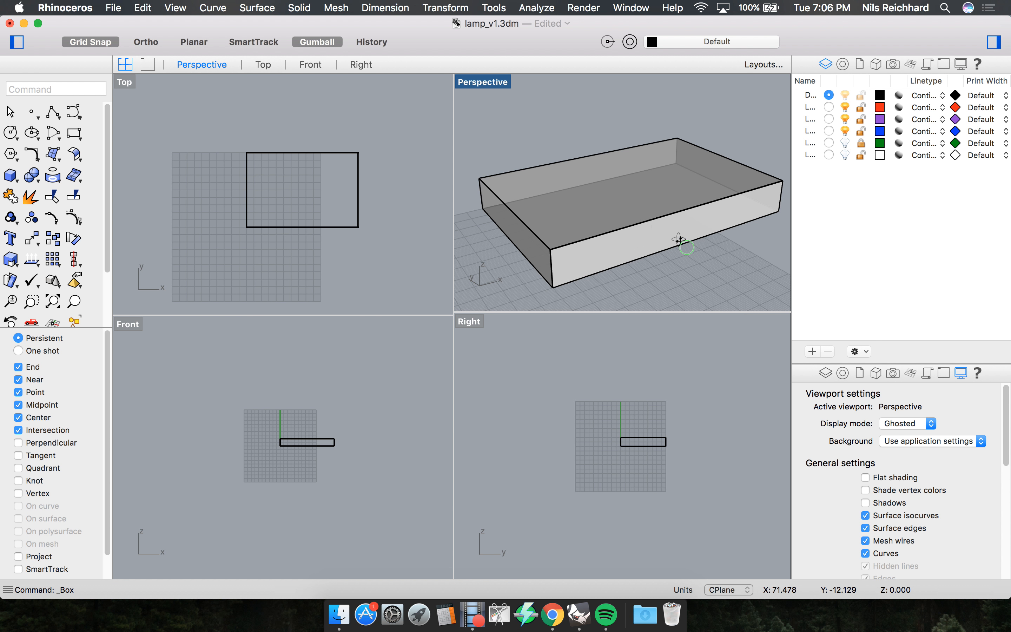
Explode the box into separate surfaces and join them back into one closed polysurface.
click(646, 223)
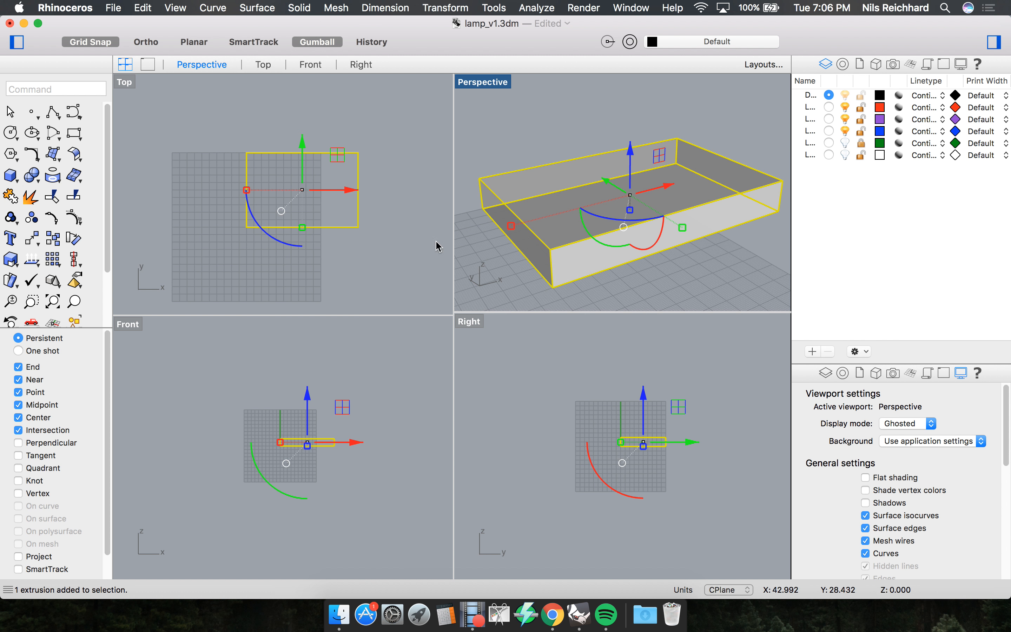
click(30, 197)
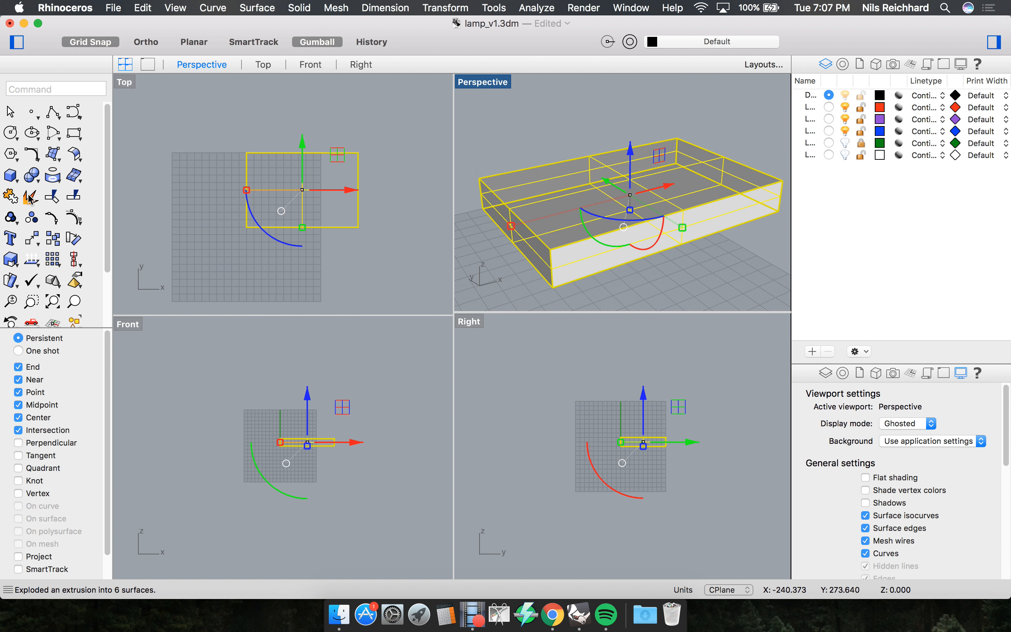
click(8, 197)
click(697, 260)
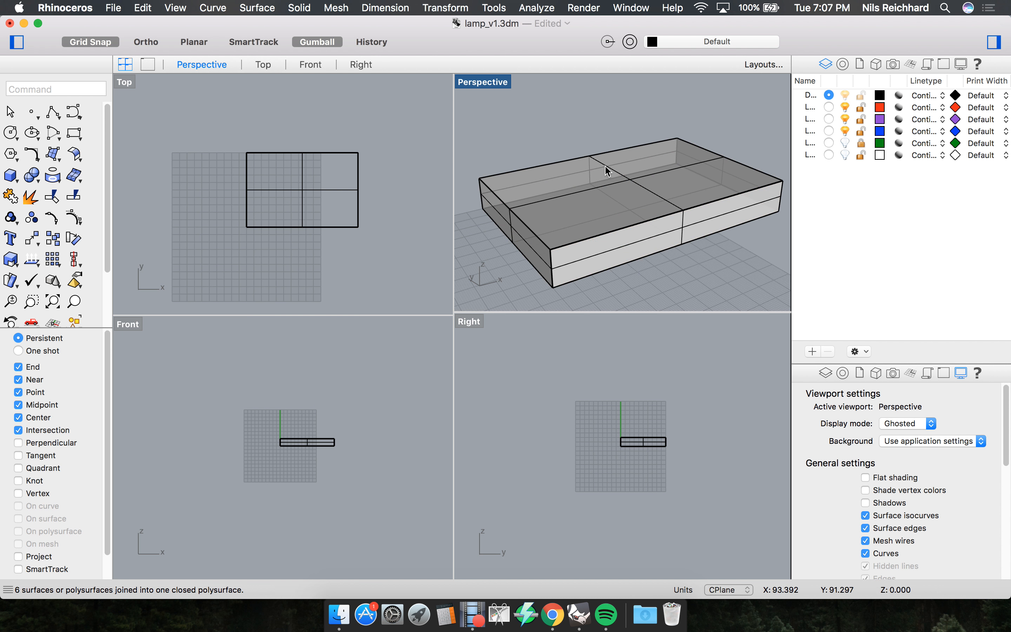
right_drag(605, 165, 622, 177)
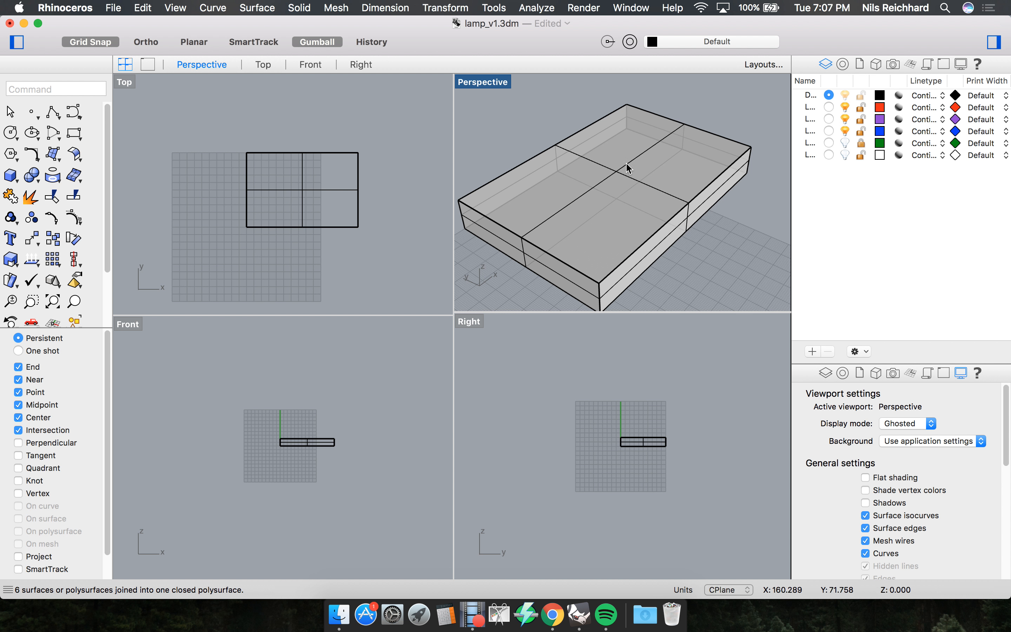
right_drag(691, 130, 591, 128)
scroll(710, 197, up, 5)
scroll(584, 183, down, 3)
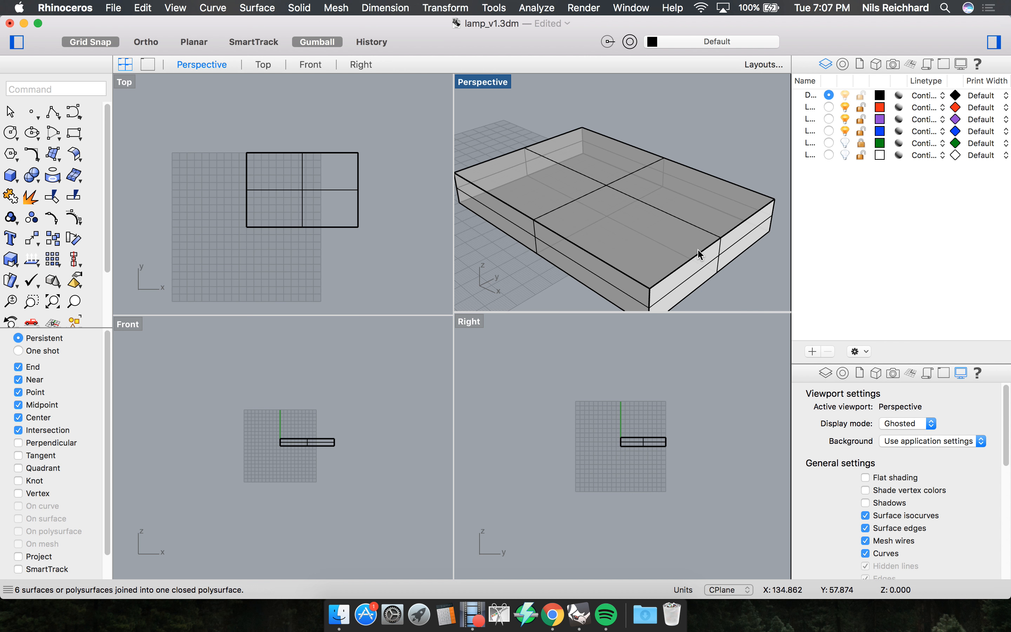
Examine the joined box's top, sides and end face from several angles in the Perspective viewport.
scroll(677, 263, up, 4)
right_drag(703, 242, 710, 230)
scroll(599, 208, down, 4)
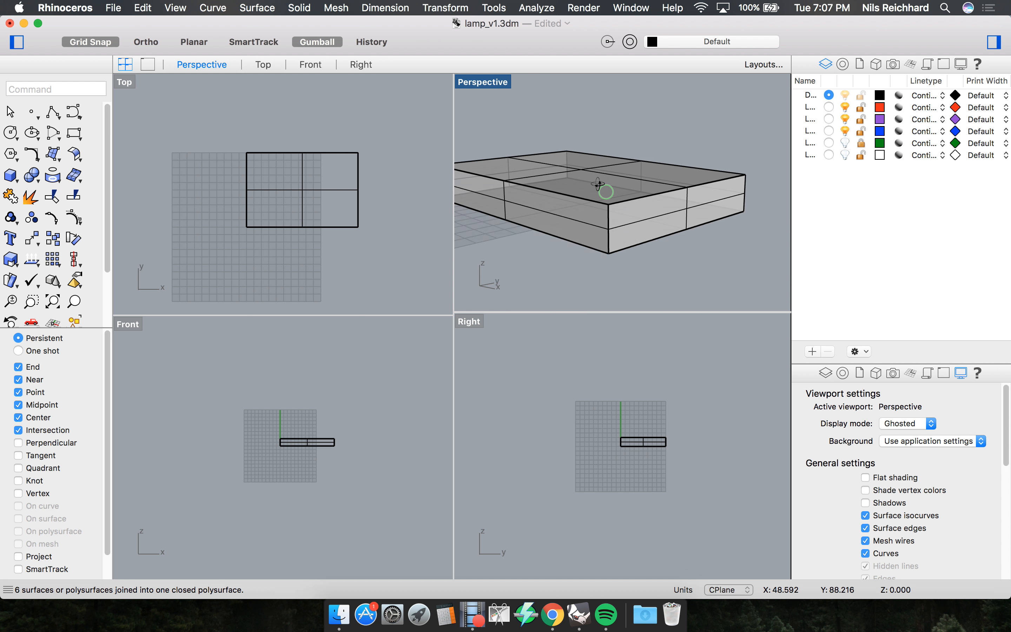
right_drag(600, 188, 732, 204)
scroll(645, 207, up, 3)
scroll(643, 204, down, 4)
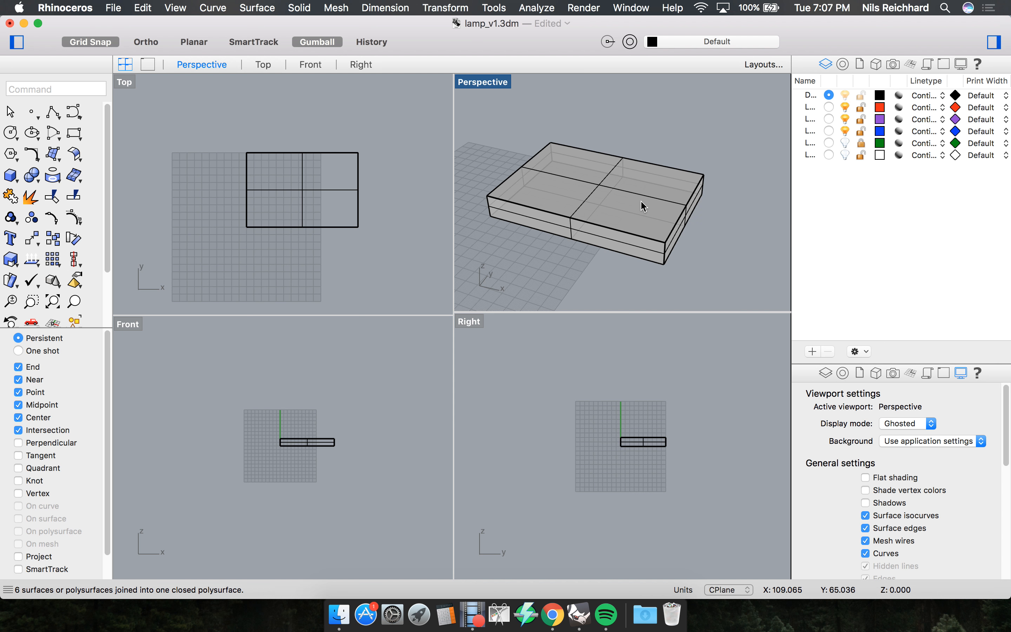
scroll(595, 203, up, 2)
mouse_move(638, 212)
right_down()
mouse_move(585, 203)
mouse_move(627, 200)
right_up()
click(602, 203)
key(Escape)
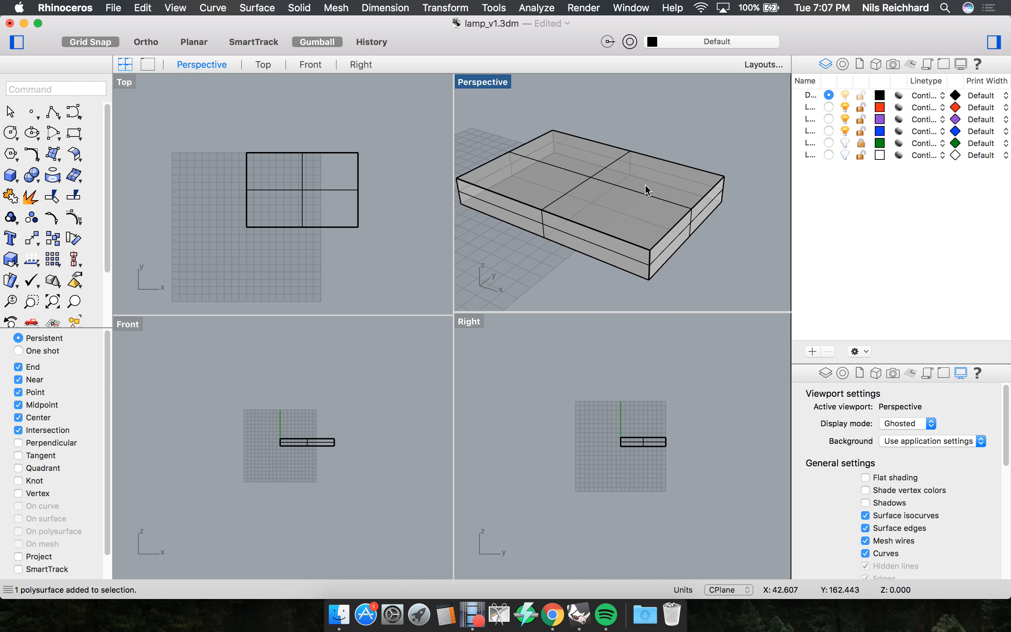
mouse_move(688, 218)
right_down()
mouse_move(654, 207)
mouse_move(667, 209)
mouse_move(672, 229)
right_up()
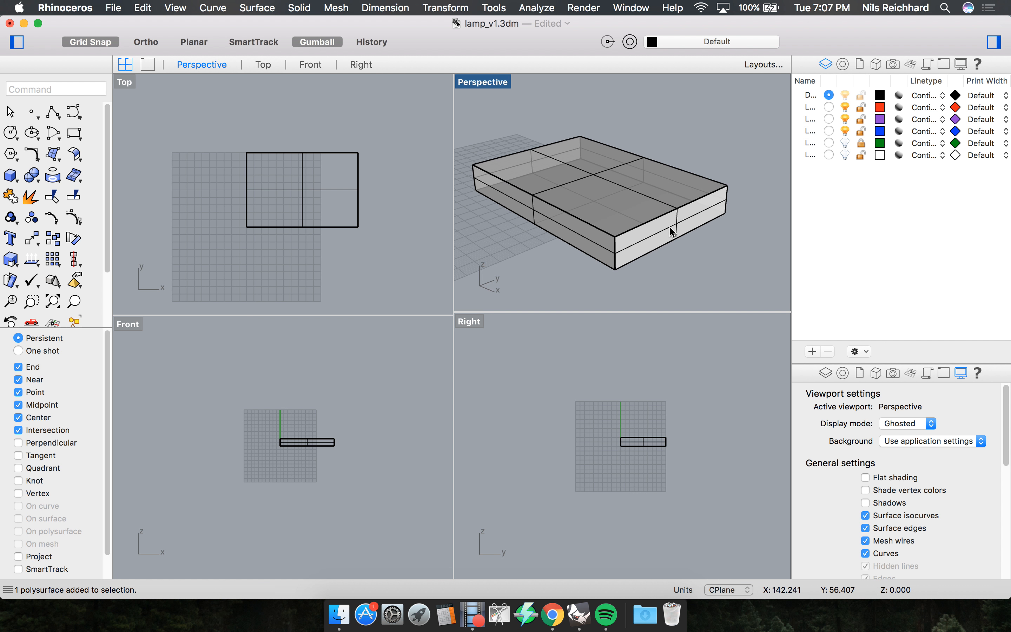
mouse_move(681, 235)
right_down()
mouse_move(690, 228)
mouse_move(679, 230)
right_up()
scroll(676, 222, up, 6)
scroll(676, 222, down, 6)
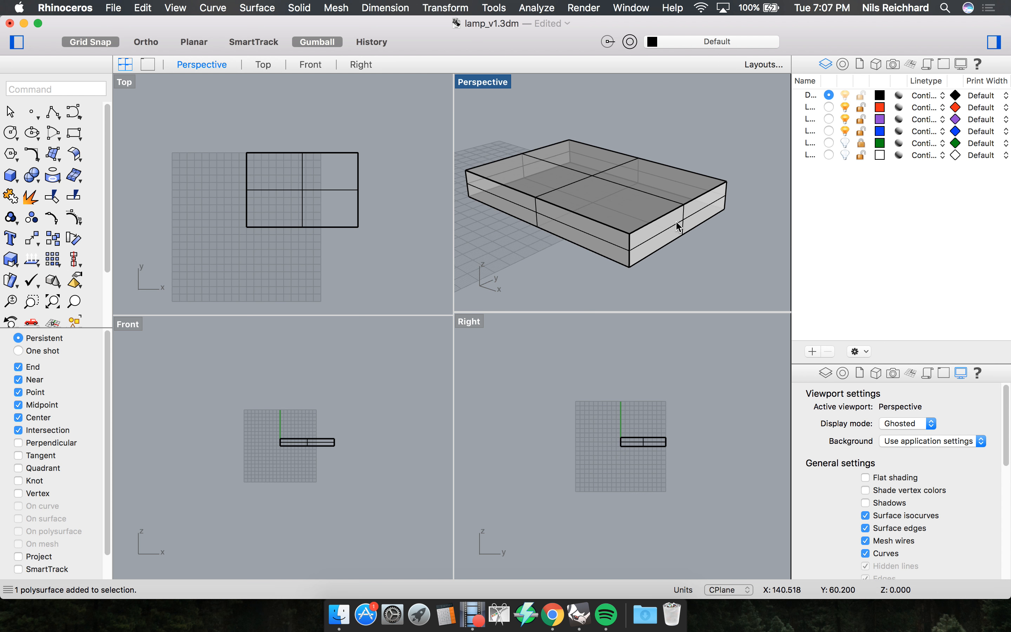
Try shortening the box by moving only its far X end face along the X axis, and undo the change.
shift+super+click(678, 226)
right_drag(677, 236, 704, 234)
scroll(693, 255, up, 5)
scroll(675, 228, down, 5)
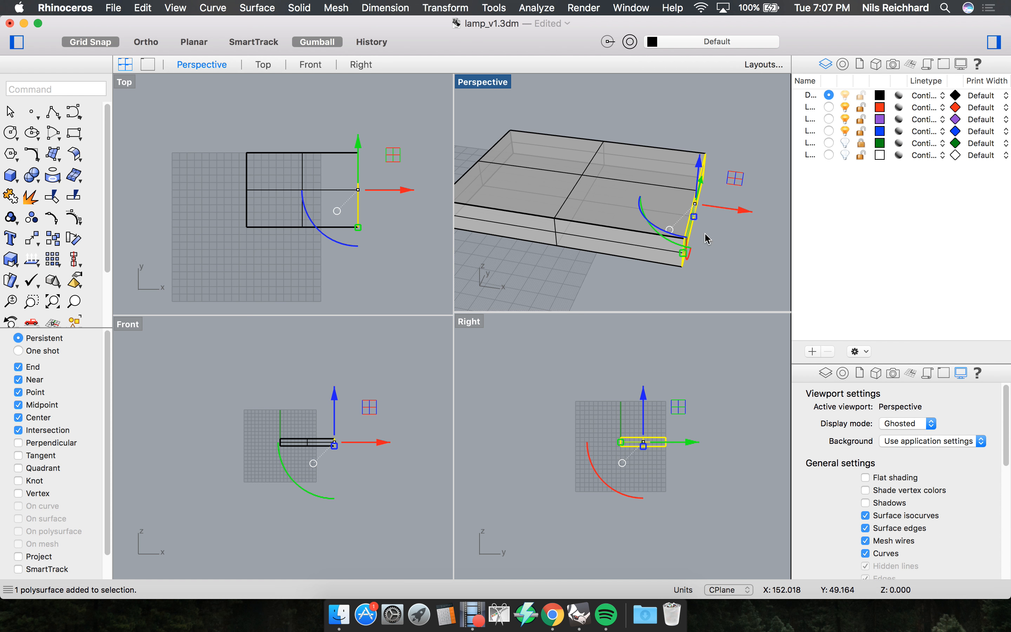
mouse_move(733, 209)
mouse_down()
mouse_move(629, 204)
mouse_move(738, 215)
mouse_up()
key(super+z)
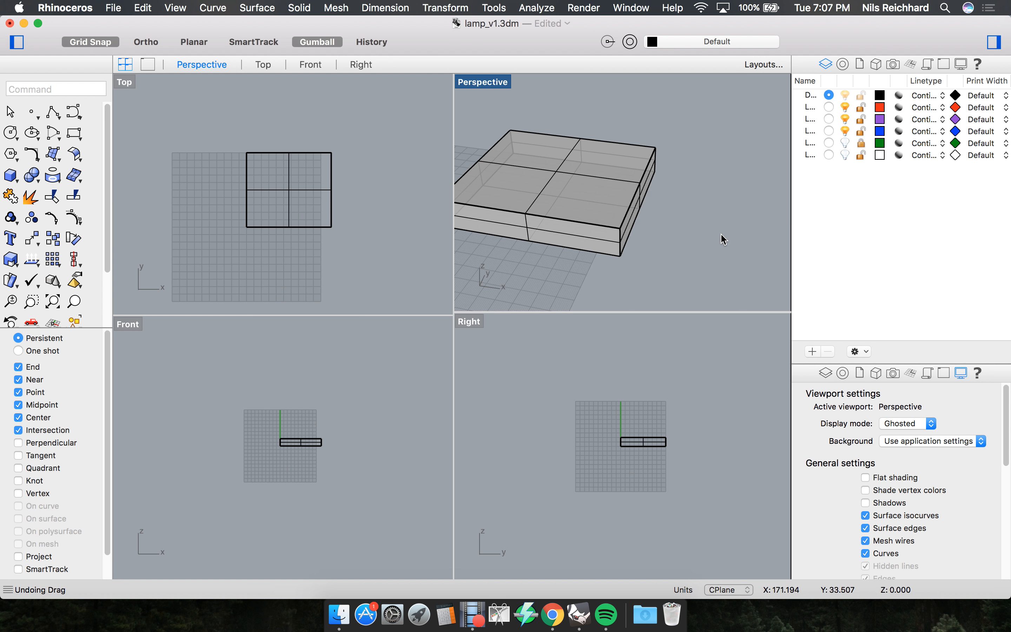
key(super+z)
Try moving only the lower edge of the box's X end face inward to slant the end, and undo it.
right_drag(727, 262, 683, 239)
scroll(654, 214, up, 3)
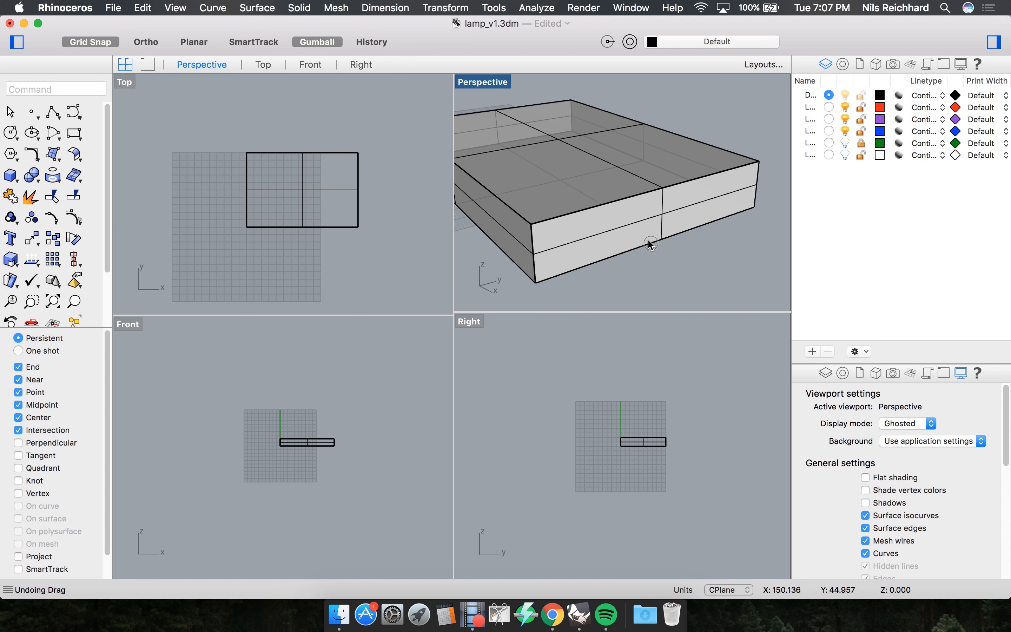
shift+super+click(605, 259)
right_drag(595, 194, 645, 205)
scroll(635, 198, down, 5)
drag(719, 229, 679, 221)
right_drag(679, 221, 626, 221)
scroll(641, 198, up, 6)
scroll(668, 220, down, 6)
key(super+z)
Show the white layer briefly to compare the finished lamp's base with the new box, and hide it again.
right_drag(617, 125, 655, 210)
scroll(647, 212, down, 6)
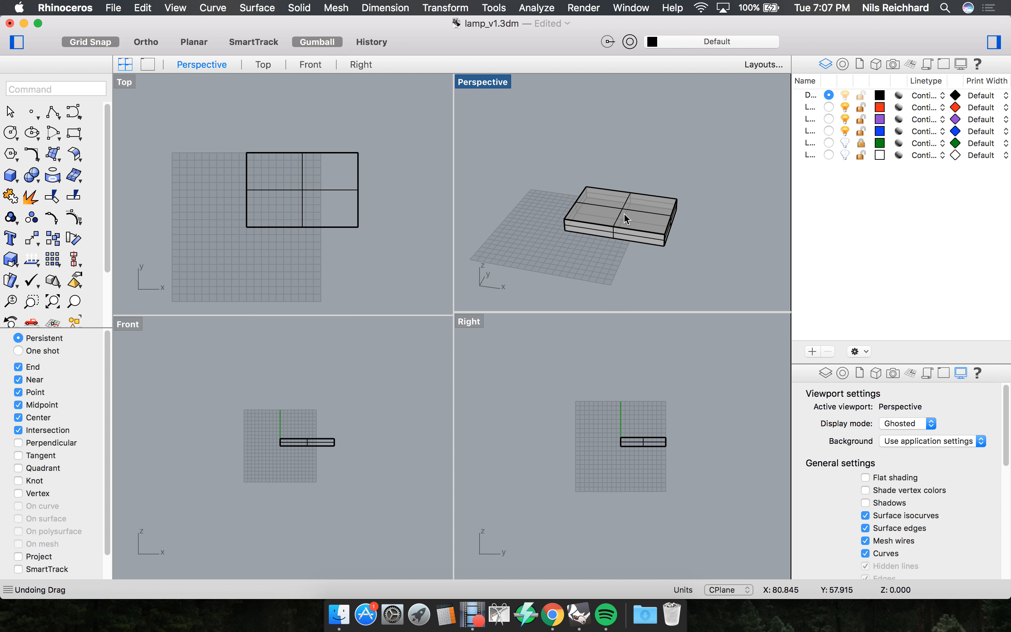
scroll(624, 213, up, 5)
mouse_move(598, 209)
right_down()
mouse_move(591, 187)
mouse_move(614, 208)
mouse_move(608, 228)
right_up()
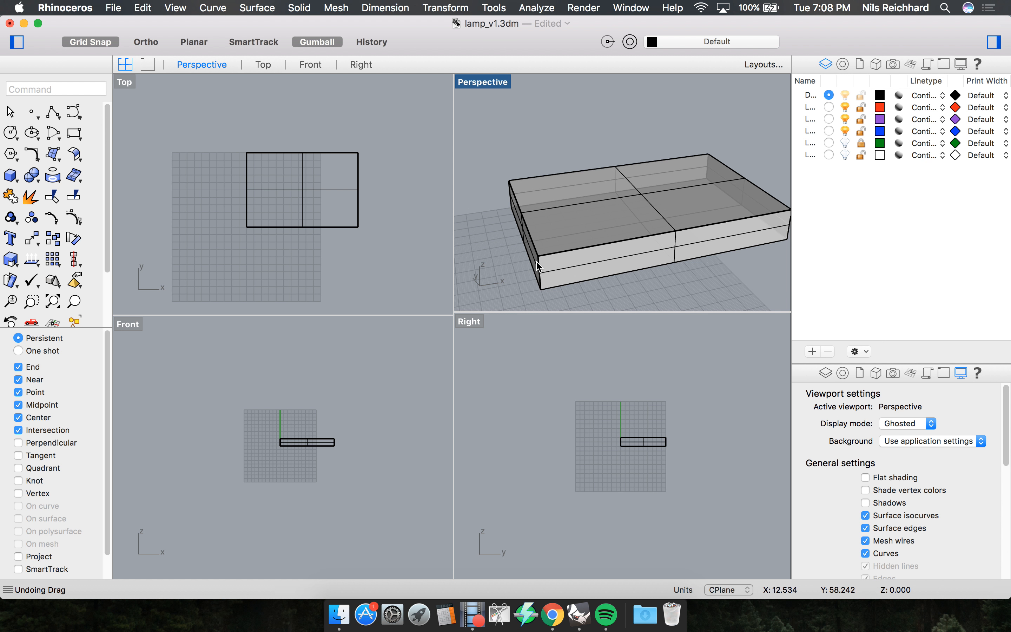
right_drag(574, 226, 539, 229)
scroll(537, 224, down, 6)
scroll(537, 224, up, 6)
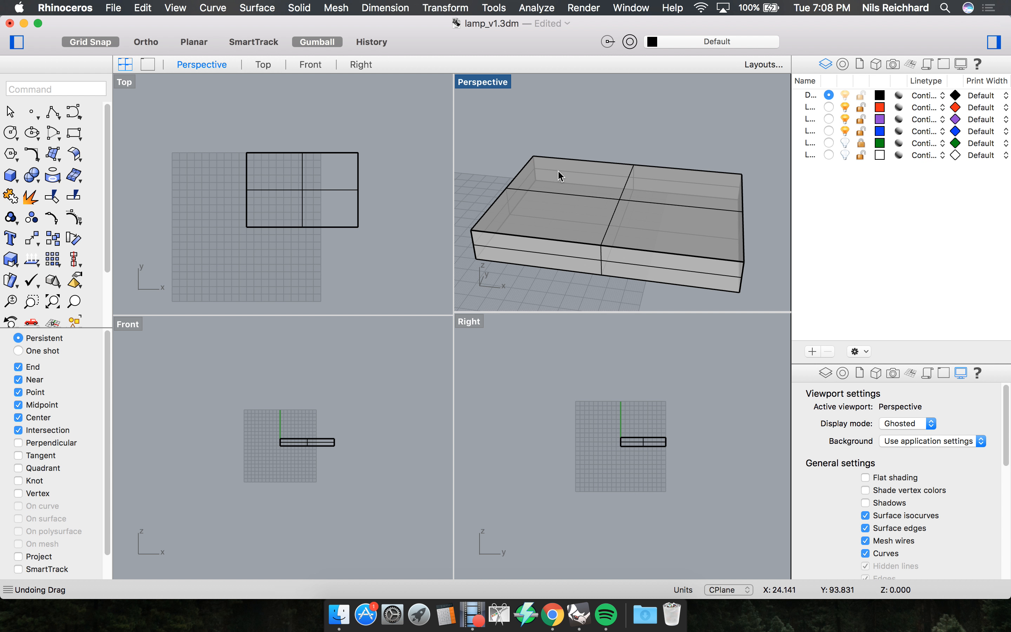
click(844, 154)
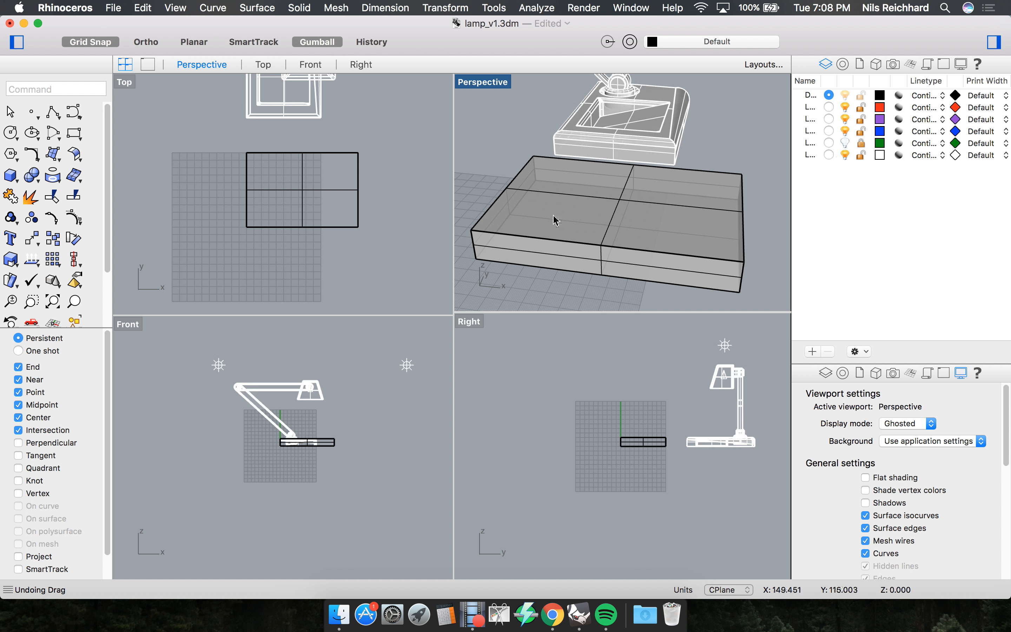
scroll(554, 215, down, 6)
right_drag(610, 193, 593, 218)
scroll(639, 143, up, 7)
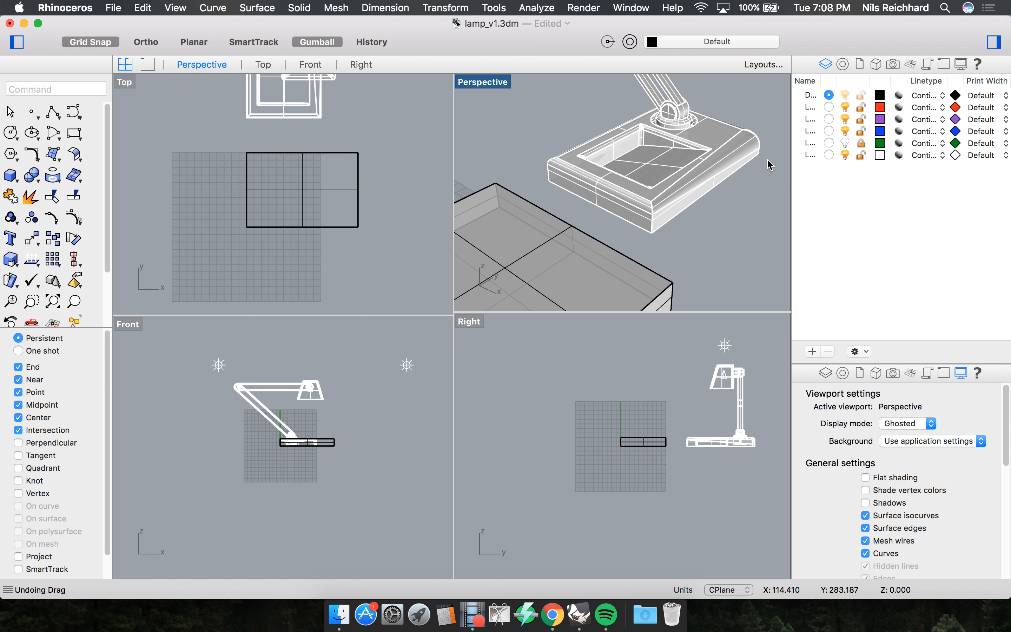
click(844, 155)
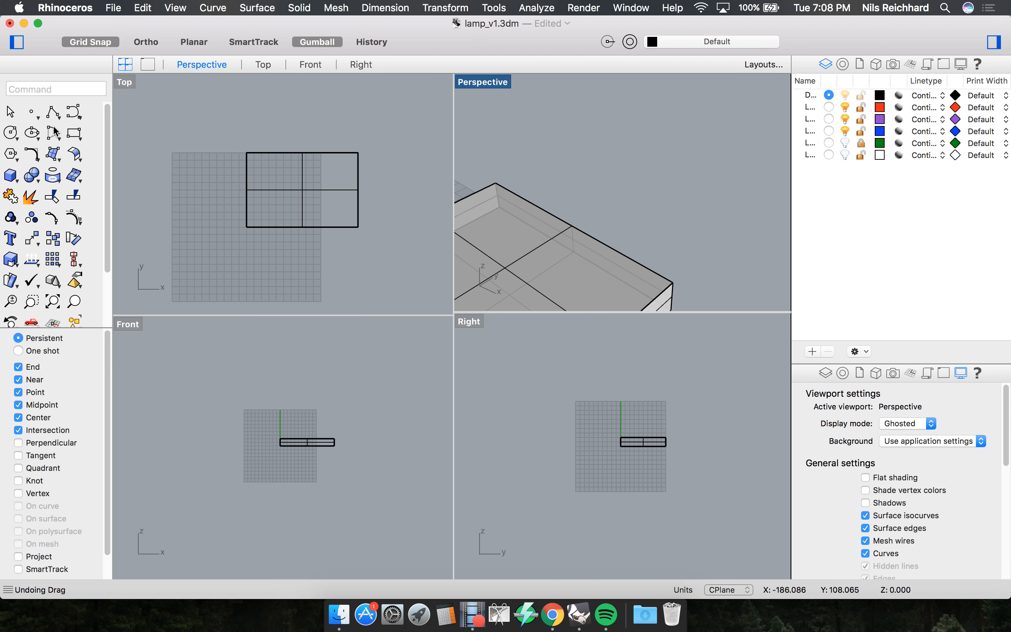
click(74, 133)
scroll(203, 181, up, 4)
scroll(214, 185, up, 3)
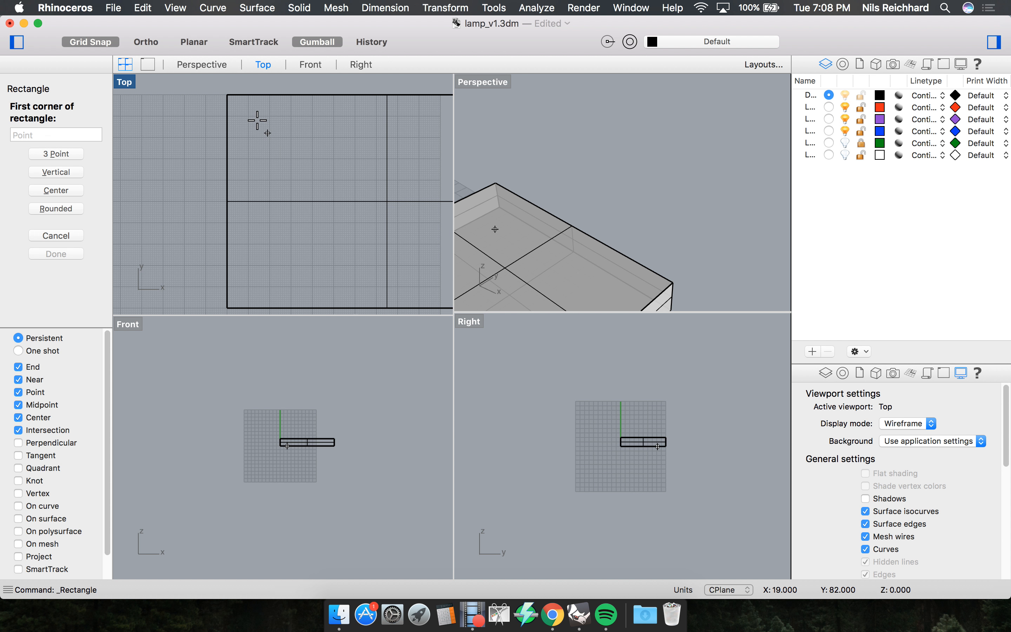
key(Escape)
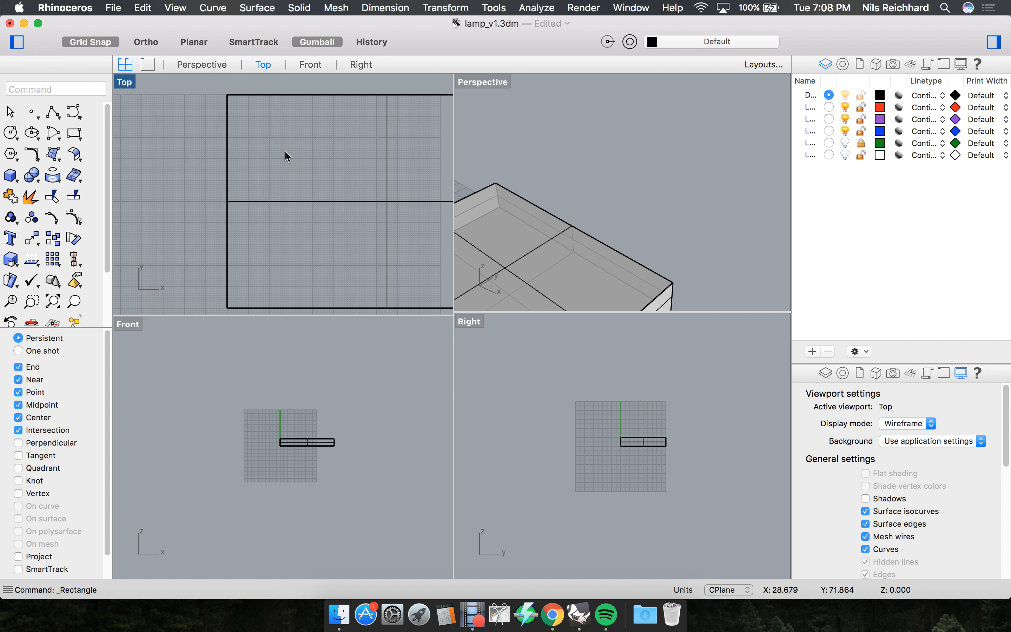
Draw a corner-to-corner rectangle inside the box outline in the Top viewport, mostly over the half nearer the Y axis.
text(rect)
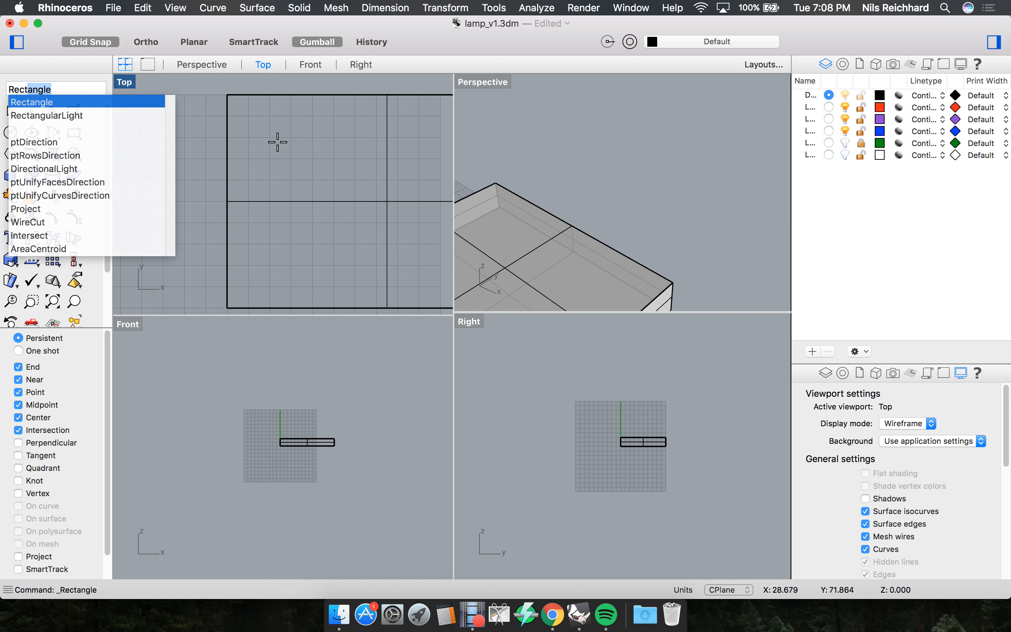
key(Return)
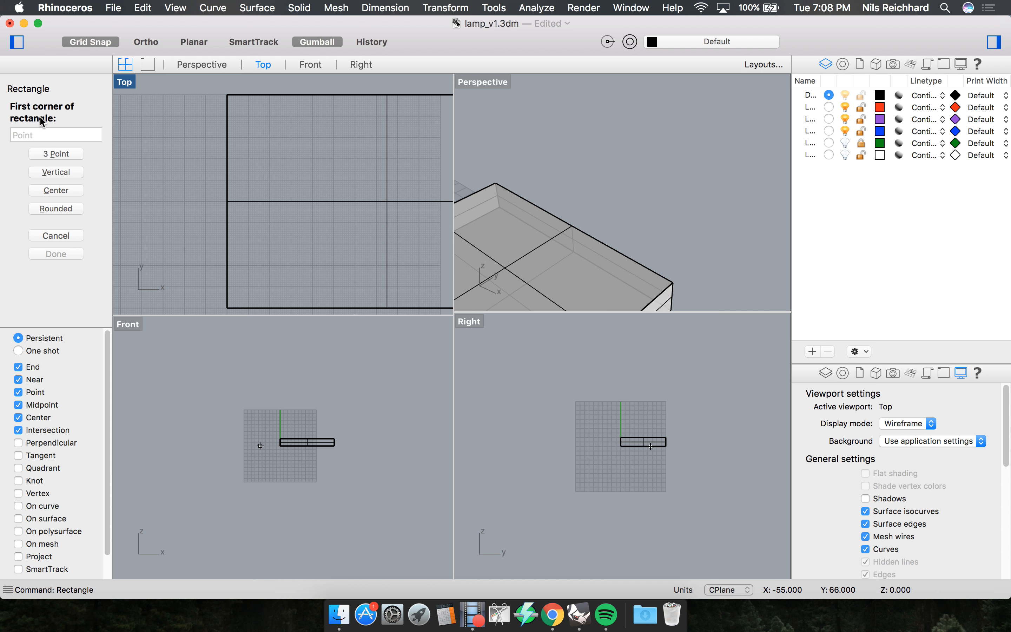
click(269, 137)
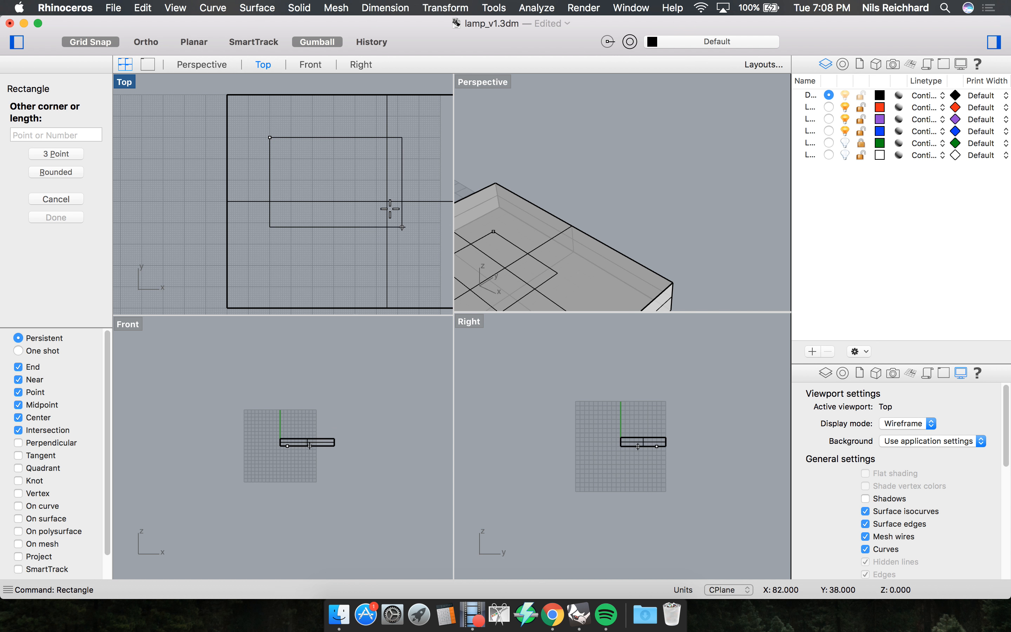
click(393, 239)
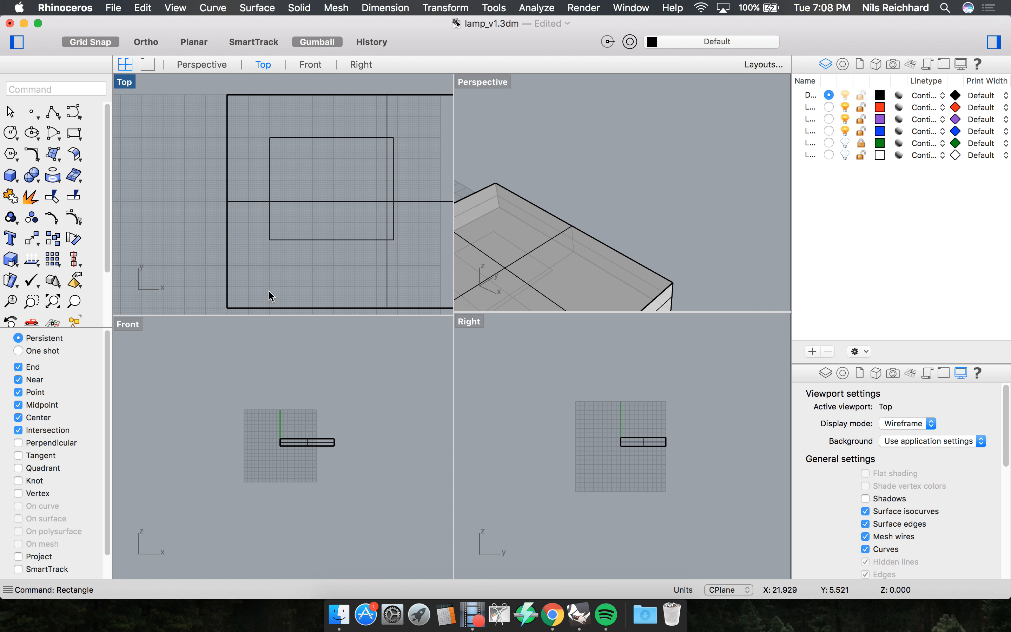
Maximize the Top viewport and shift the rectangle slightly toward negative X and positive Y.
click(312, 241)
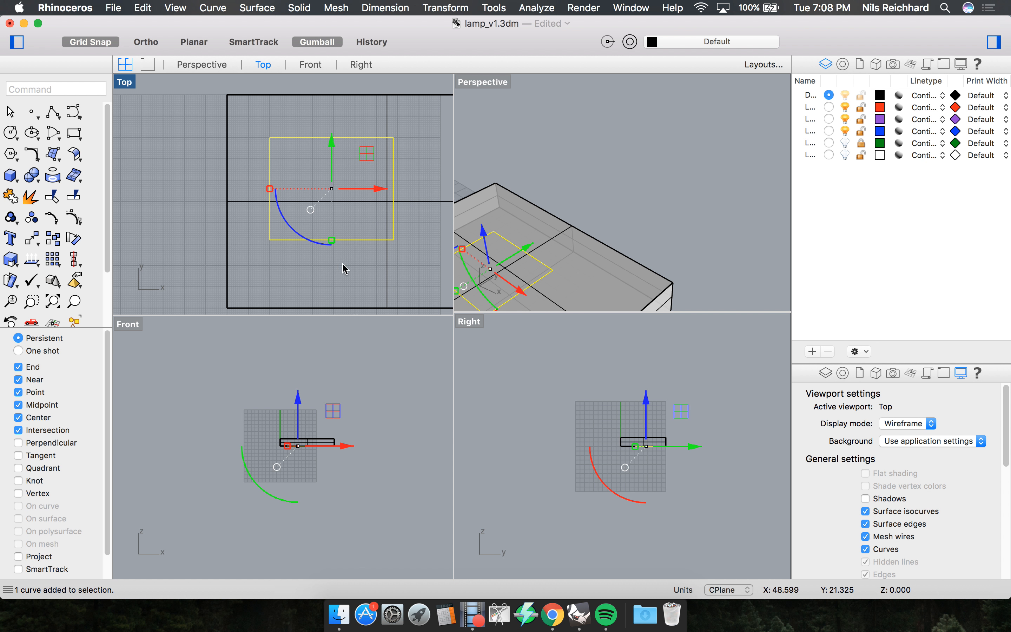
scroll(157, 217, down, 6)
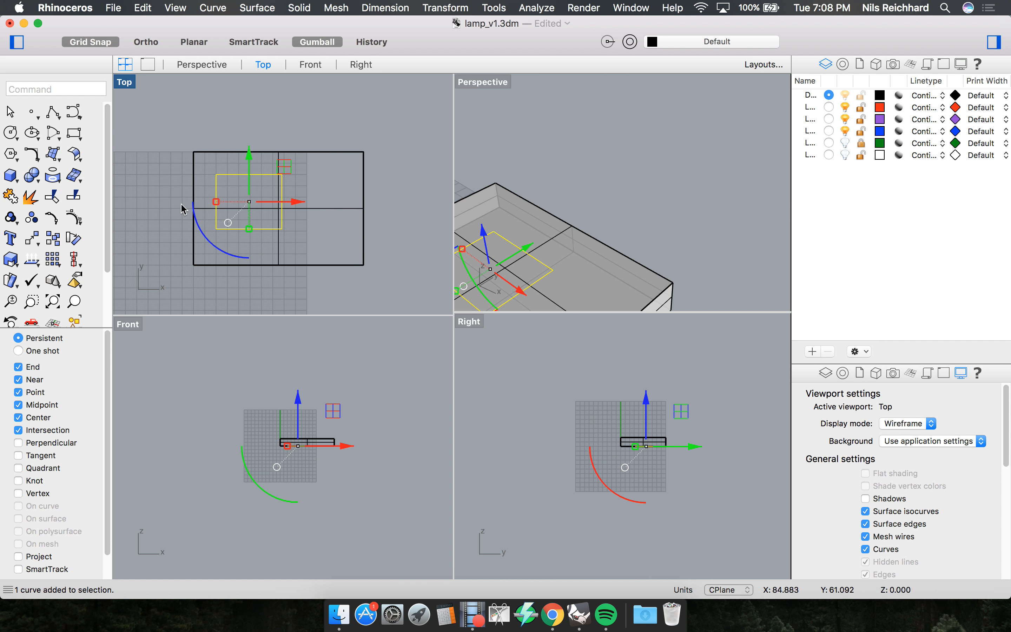
scroll(182, 209, up, 4)
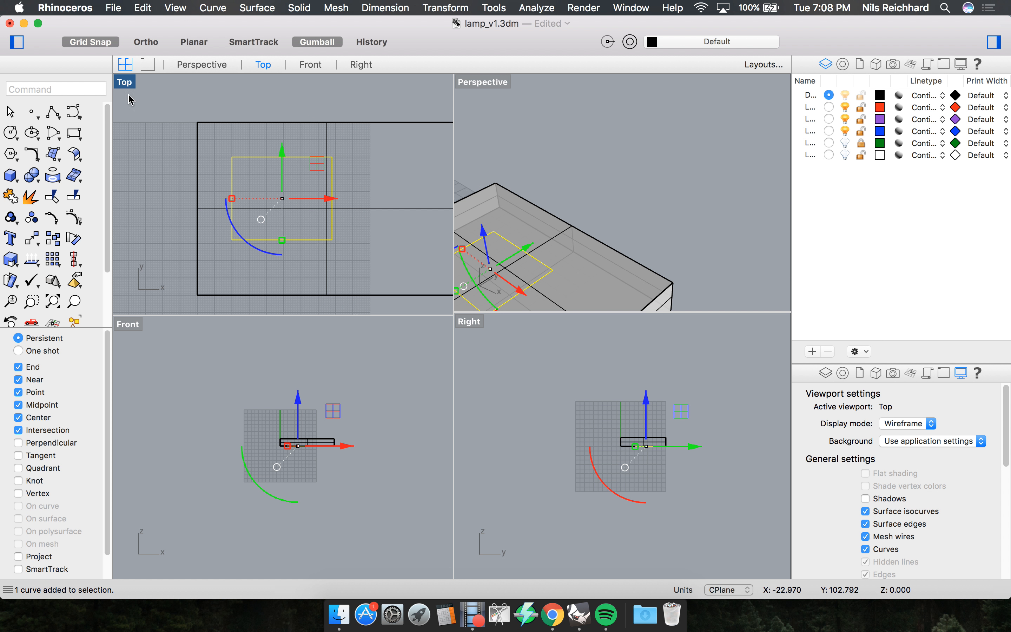
double_click(119, 81)
scroll(228, 188, down, 8)
scroll(264, 246, up, 4)
right_drag(339, 233, 359, 221)
scroll(367, 246, up, 3)
drag(402, 252, 388, 252)
mouse_move(356, 214)
mouse_down()
mouse_move(354, 175)
mouse_move(353, 203)
mouse_up()
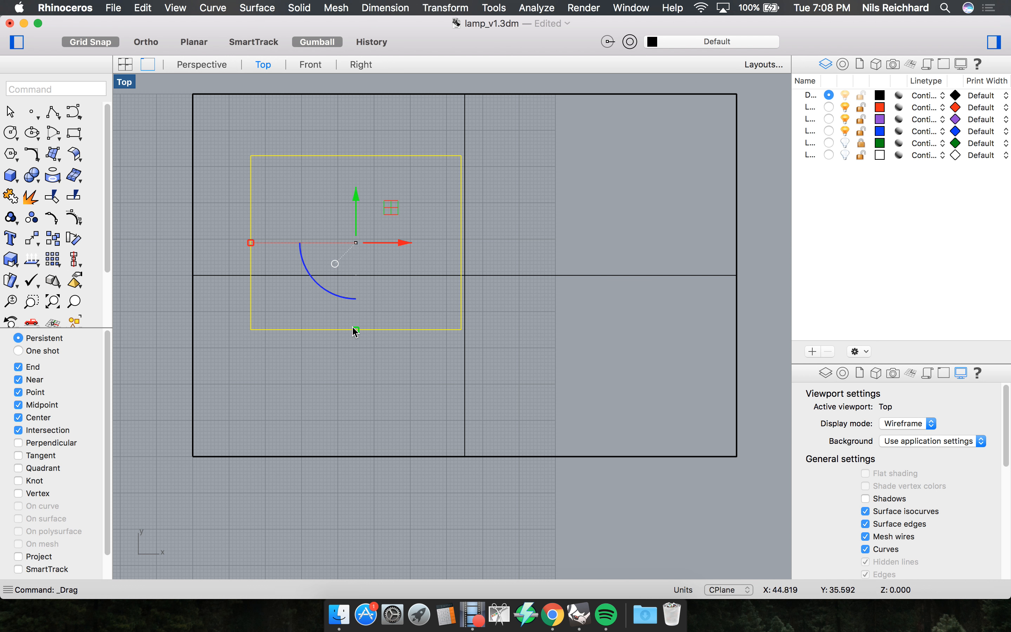
Enlarge the rectangle in X and Y and reposition it so it extends just past the box's middle line.
drag(247, 246, 222, 244)
drag(382, 241, 401, 242)
drag(374, 330, 372, 370)
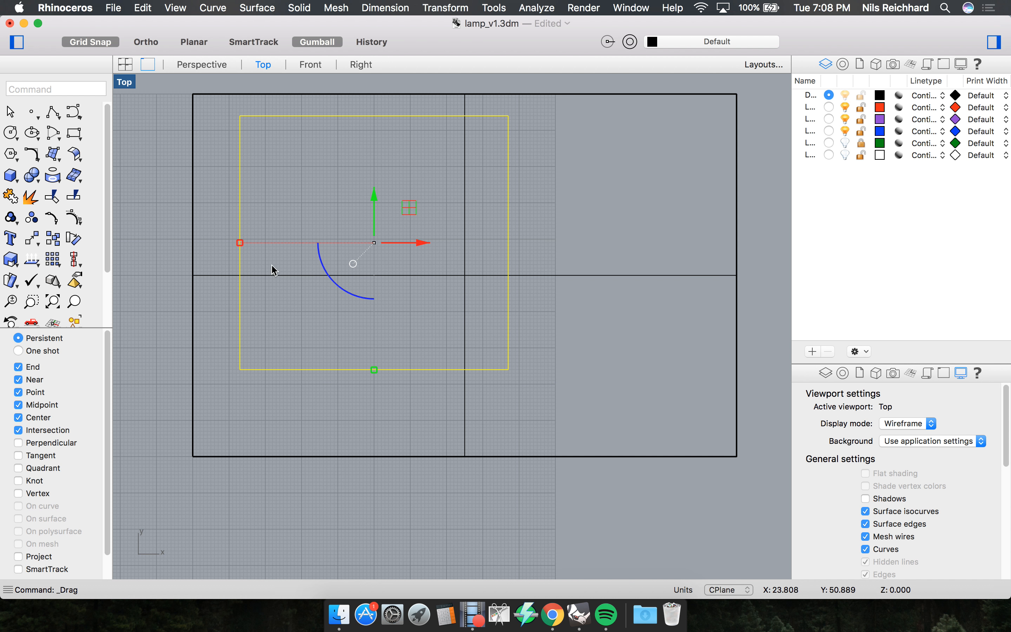
drag(241, 245, 237, 244)
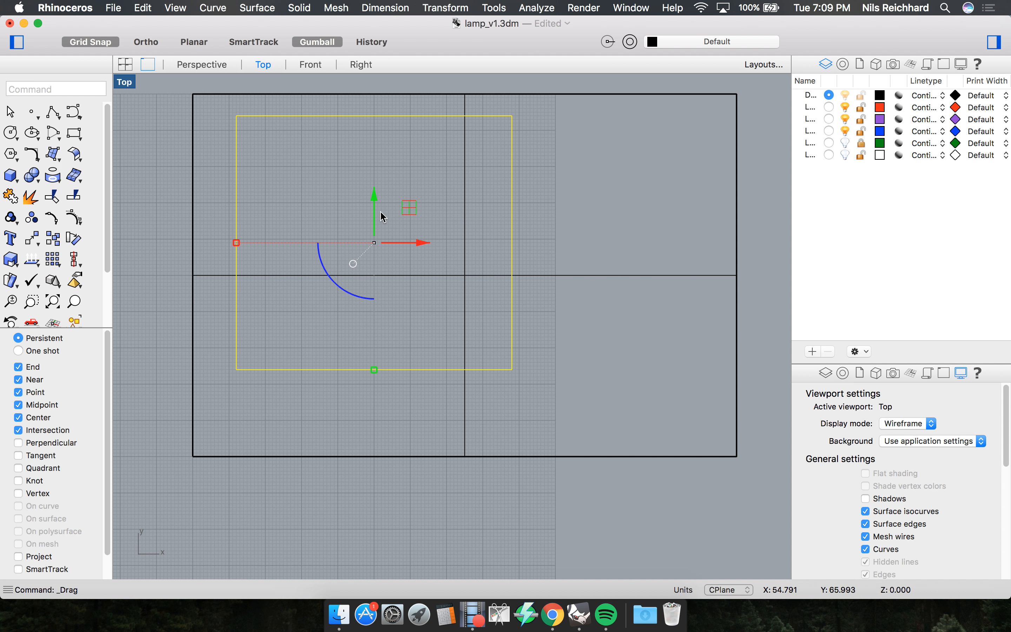
drag(374, 203, 374, 214)
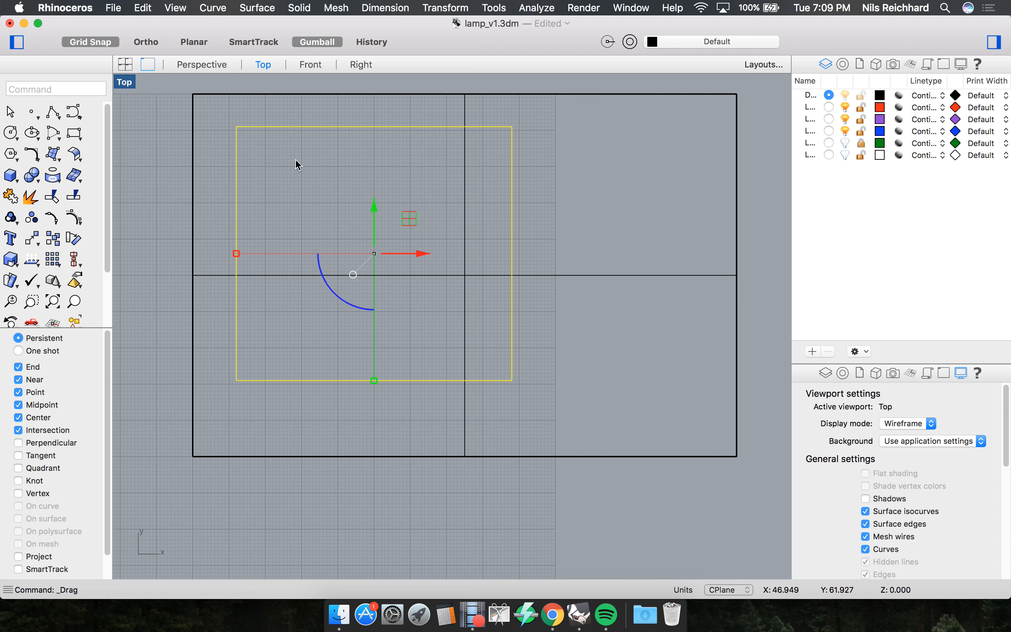
Examine how the rectangle sits at the bottom of the box in the maximized Perspective viewport.
click(219, 60)
scroll(506, 289, down, 5)
scroll(347, 403, up, 5)
scroll(345, 400, up, 4)
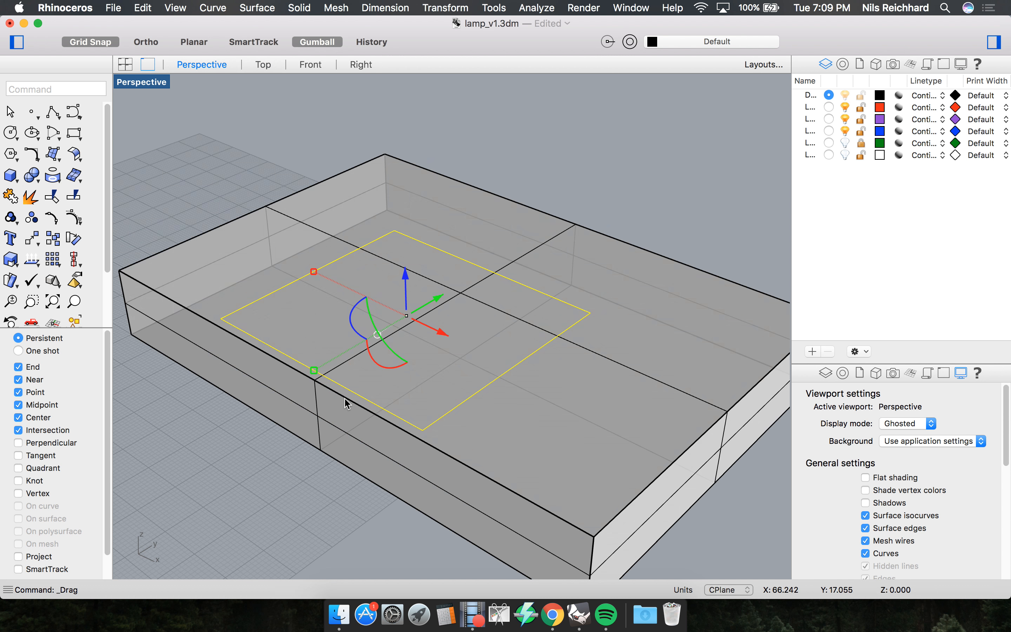
right_drag(488, 369, 368, 353)
mouse_move(452, 356)
right_down()
mouse_move(376, 368)
mouse_move(483, 345)
mouse_move(388, 296)
mouse_move(479, 303)
mouse_move(523, 288)
mouse_move(463, 308)
right_up()
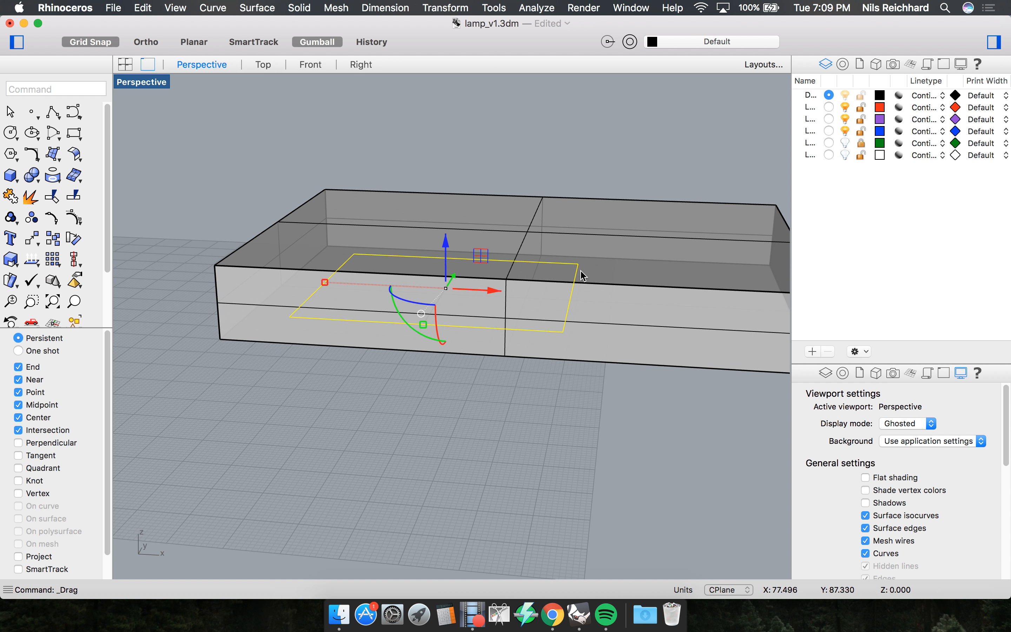
scroll(451, 285, down, 2)
scroll(463, 287, down, 2)
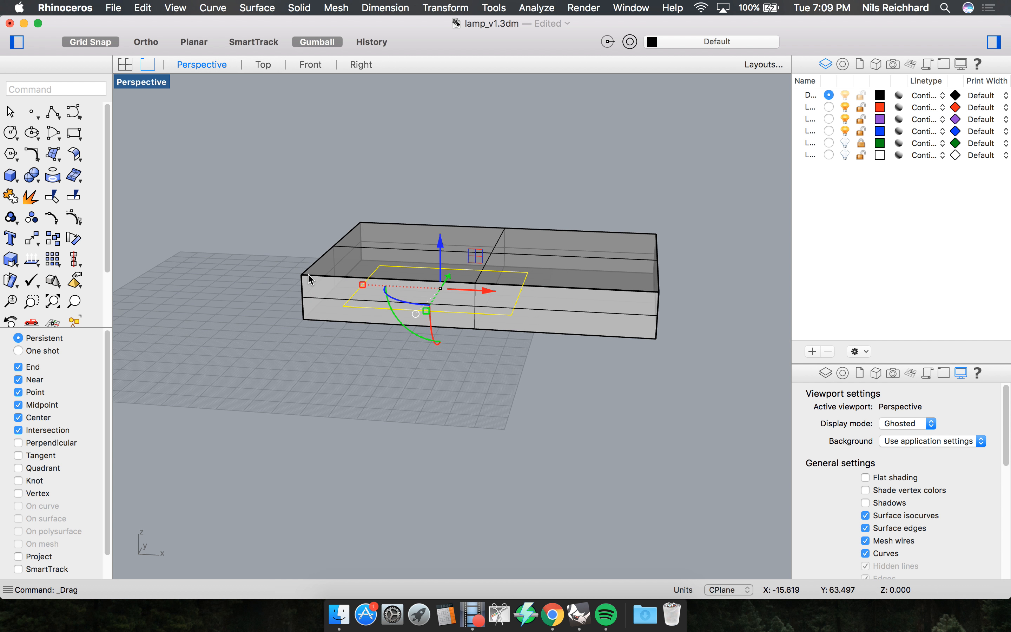
scroll(308, 274, up, 2)
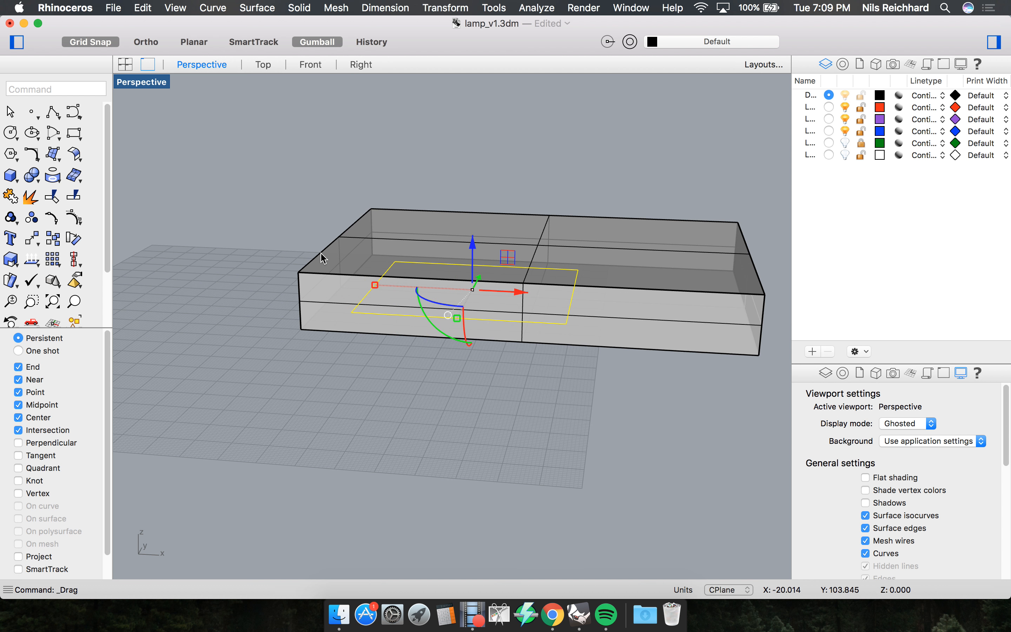
scroll(324, 258, up, 2)
scroll(264, 246, down, 3)
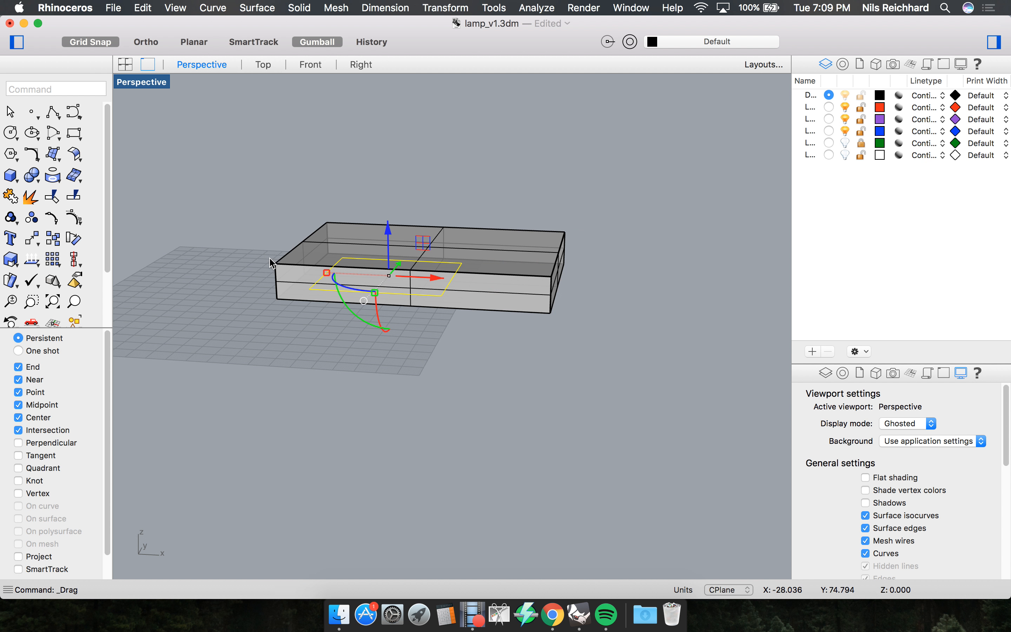
scroll(287, 270, up, 1)
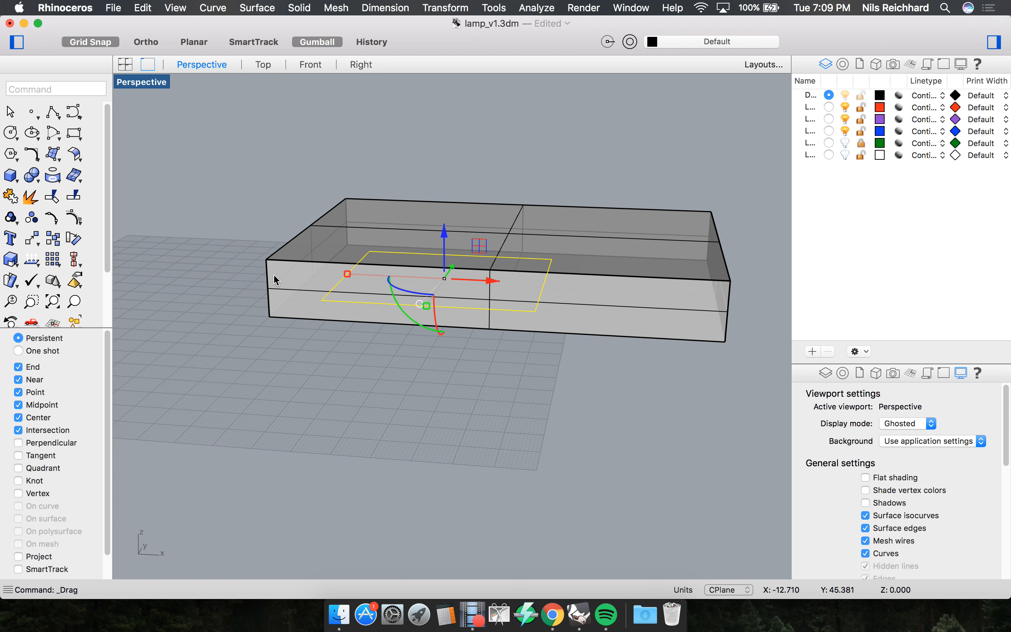
Measure the box's height along its vertical corner edge in the Perspective viewport.
text(Distance)
key(Return)
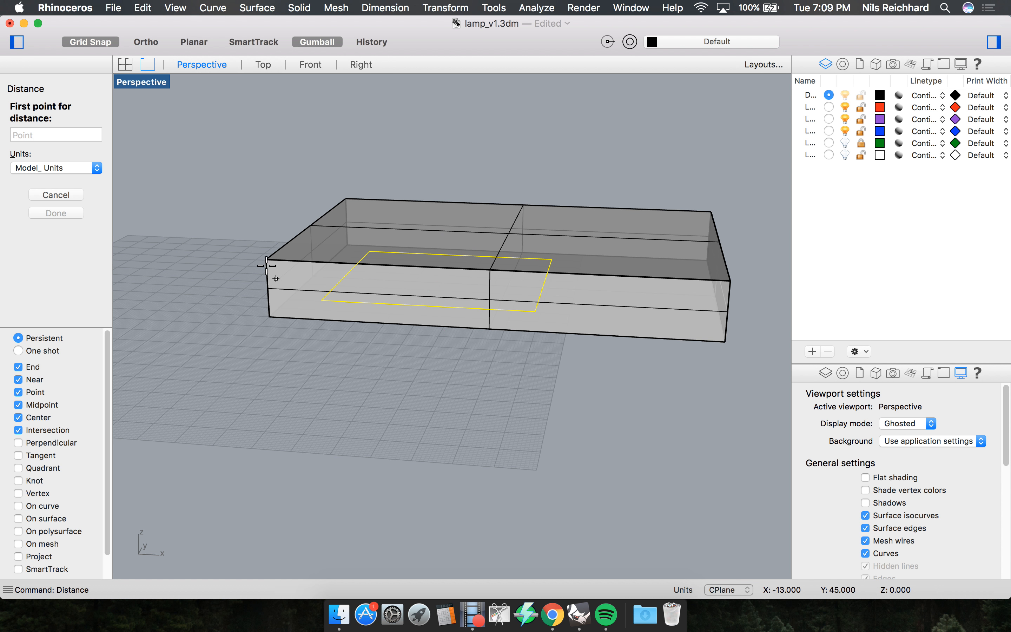
scroll(270, 293, up, 2)
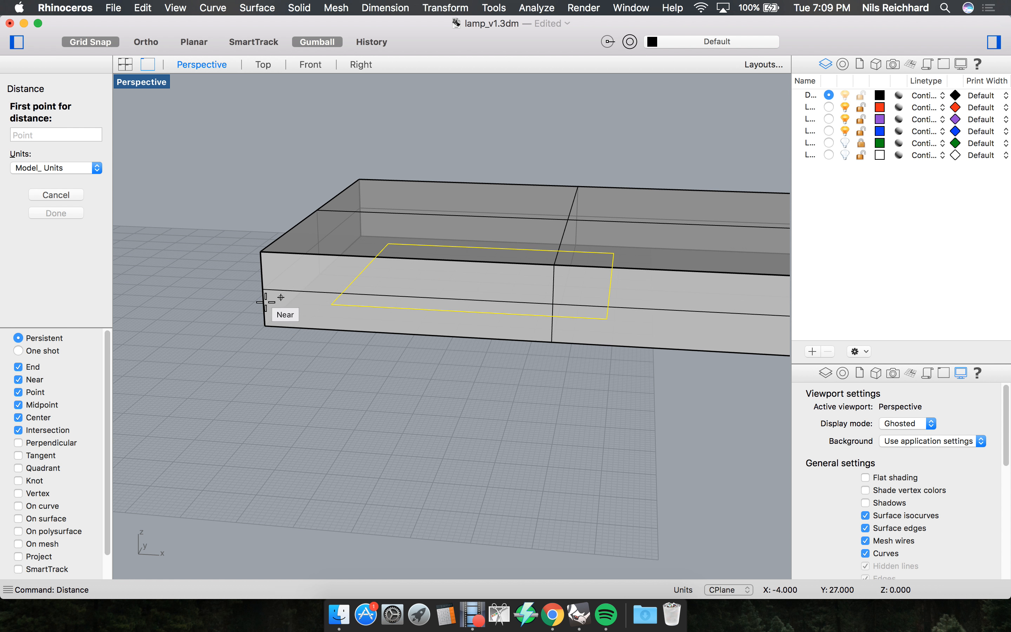
click(256, 317)
click(256, 252)
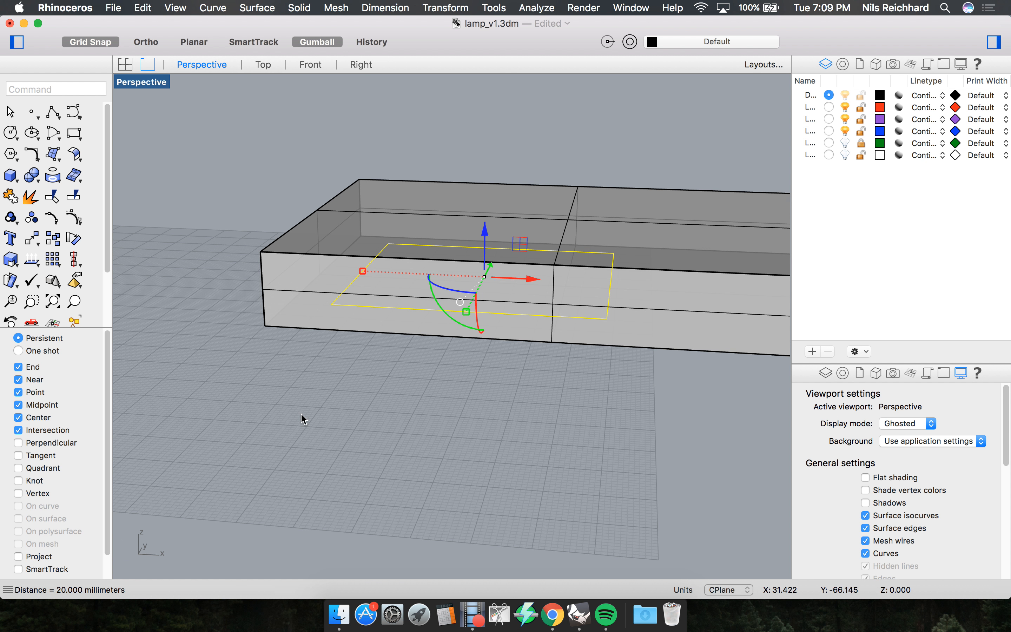
Raise the rectangle in Z by the box's 20 mm height so it lies on the top face.
scroll(301, 418, down, 4)
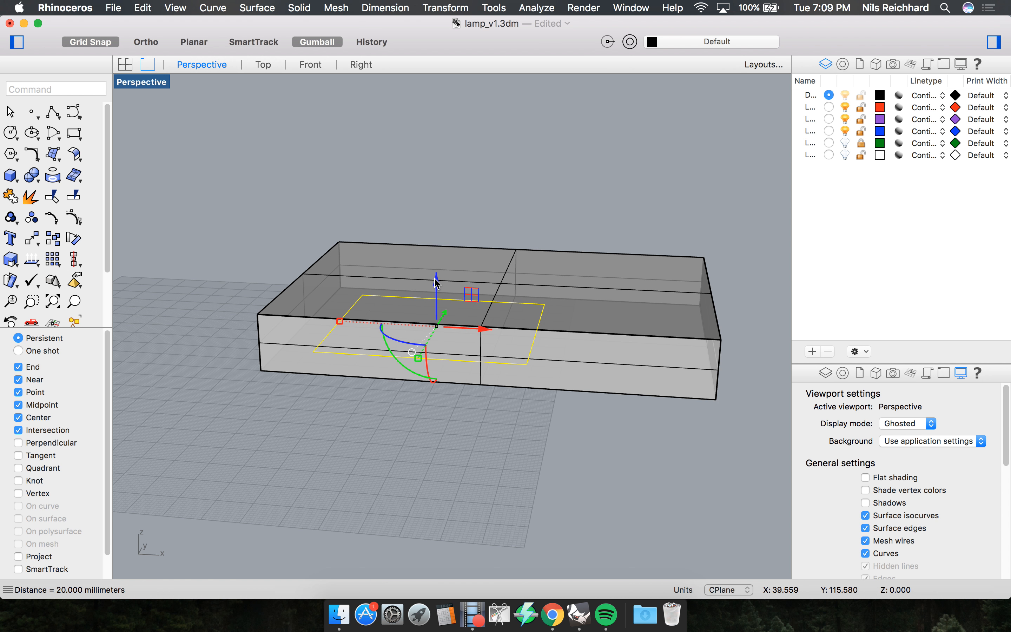
click(436, 283)
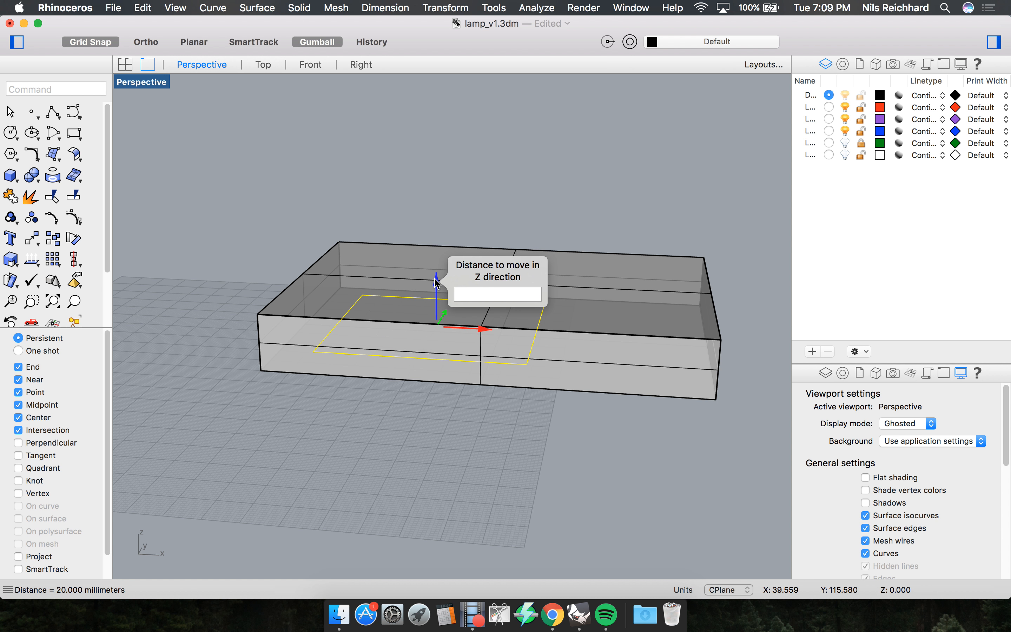
key(Return)
click(403, 196)
right_drag(402, 190, 538, 221)
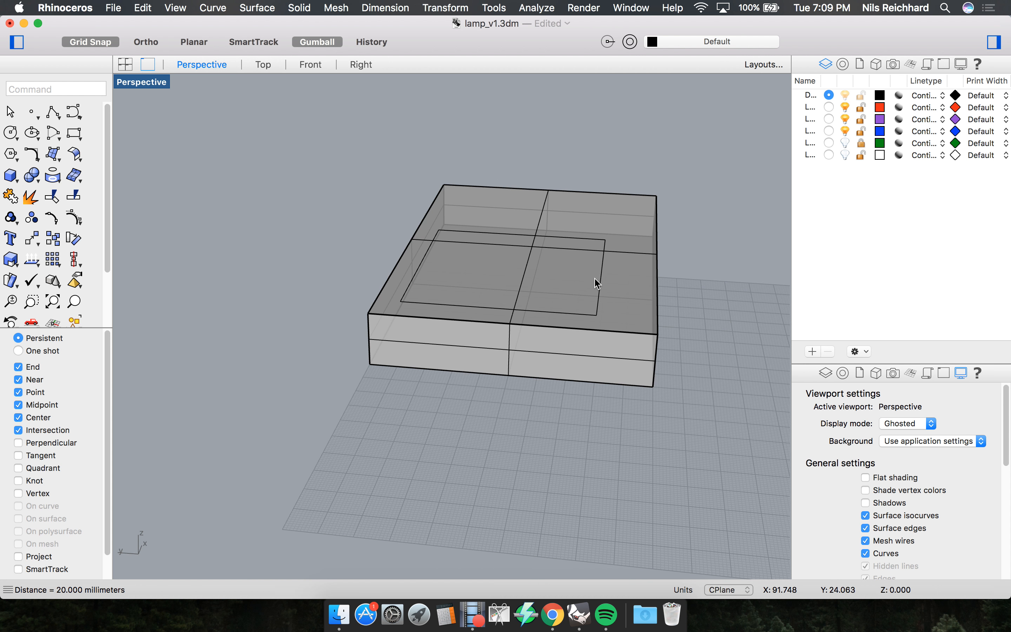
Shift the rectangle slightly toward negative Y along the box's top face.
scroll(594, 284, up, 3)
click(603, 285)
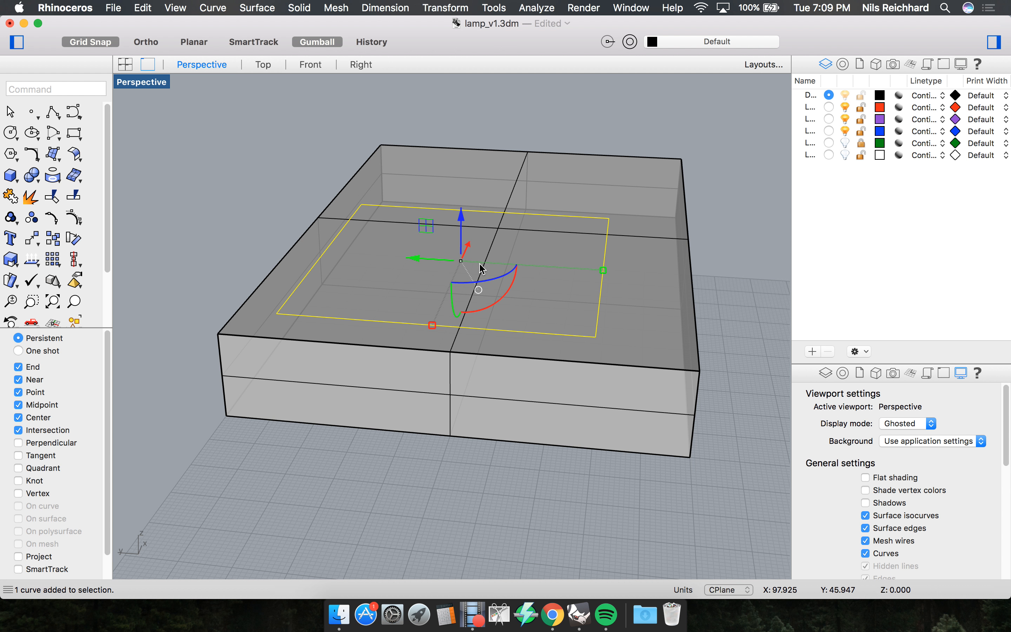
drag(437, 260, 450, 261)
right_drag(626, 245, 601, 213)
key(Escape)
scroll(600, 212, down, 3)
scroll(598, 210, up, 8)
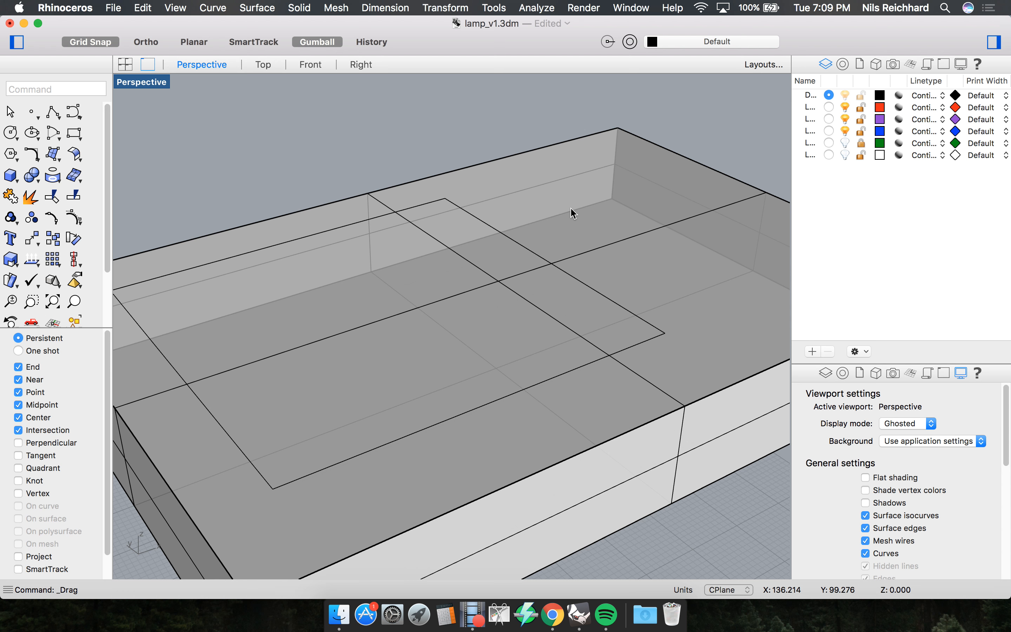
Move the rectangle to the red layer and deselect it.
right_drag(584, 224, 481, 228)
click(480, 226)
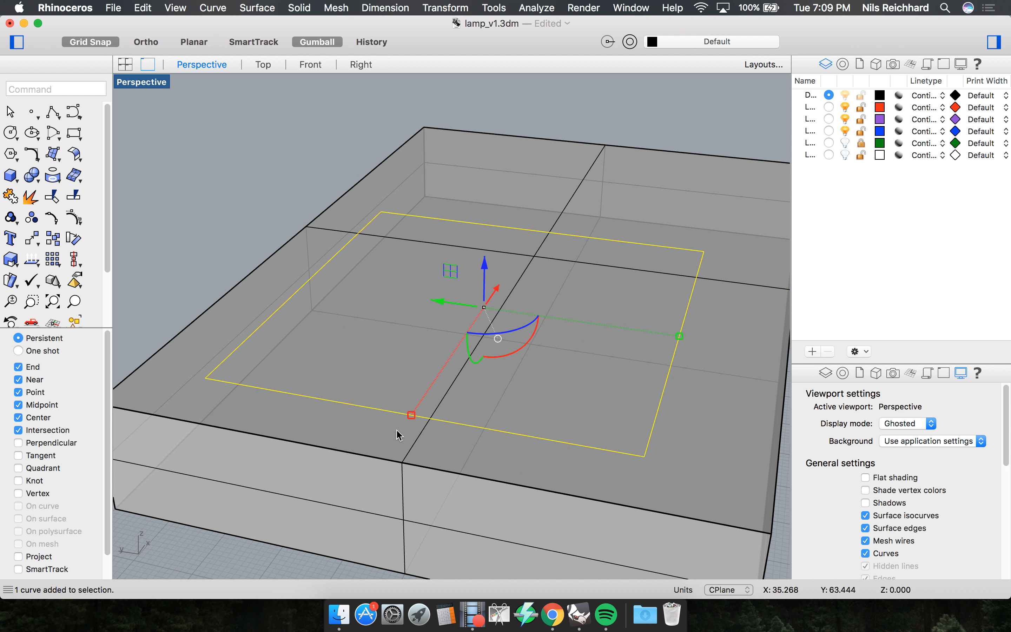
right_click(911, 109)
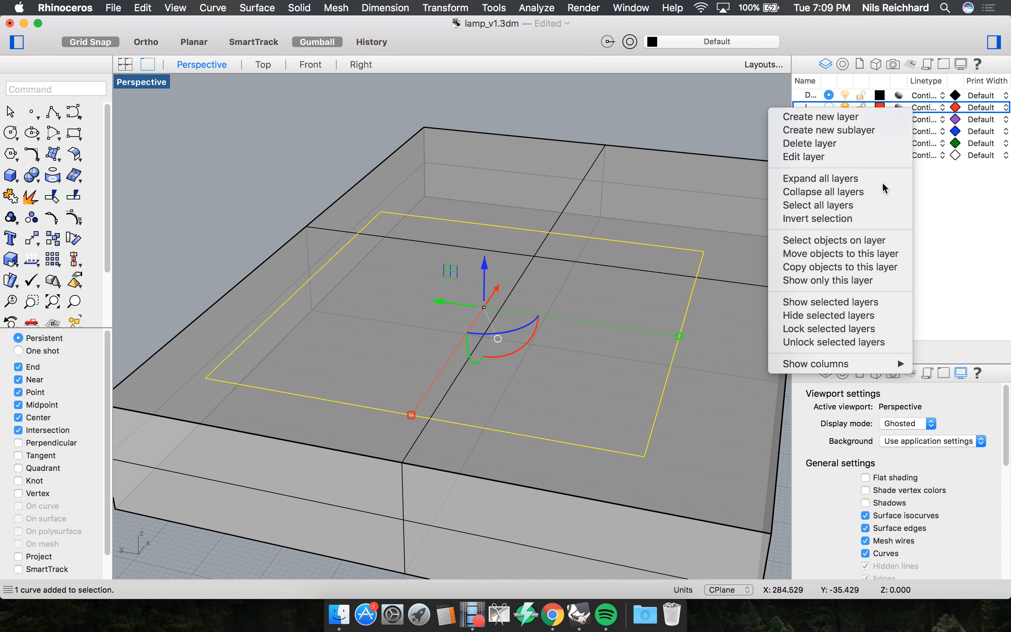
click(840, 254)
click(543, 128)
Examine the red rectangle on the box's top face from several angles in the Perspective viewport.
right_drag(631, 153, 546, 175)
scroll(527, 236, down, 5)
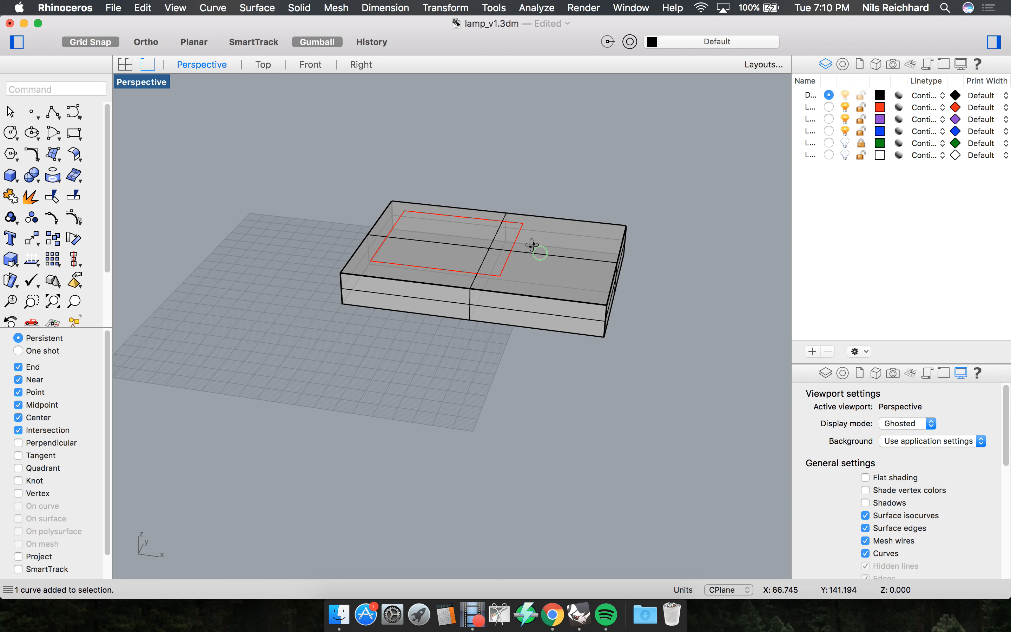
scroll(535, 243, up, 7)
right_drag(493, 240, 562, 224)
scroll(624, 214, down, 5)
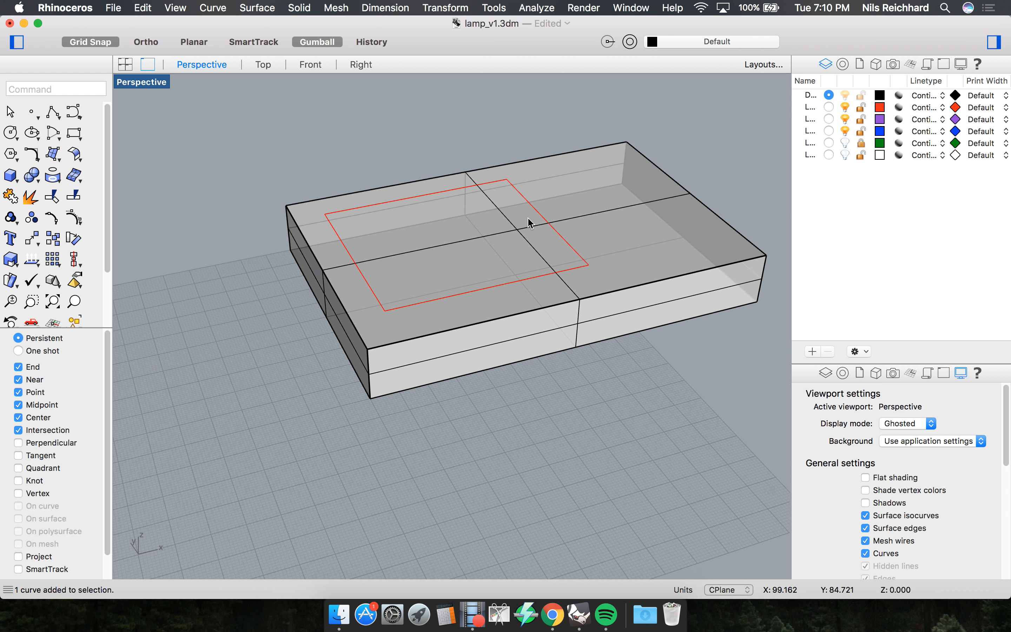
scroll(528, 217, up, 7)
scroll(523, 244, down, 2)
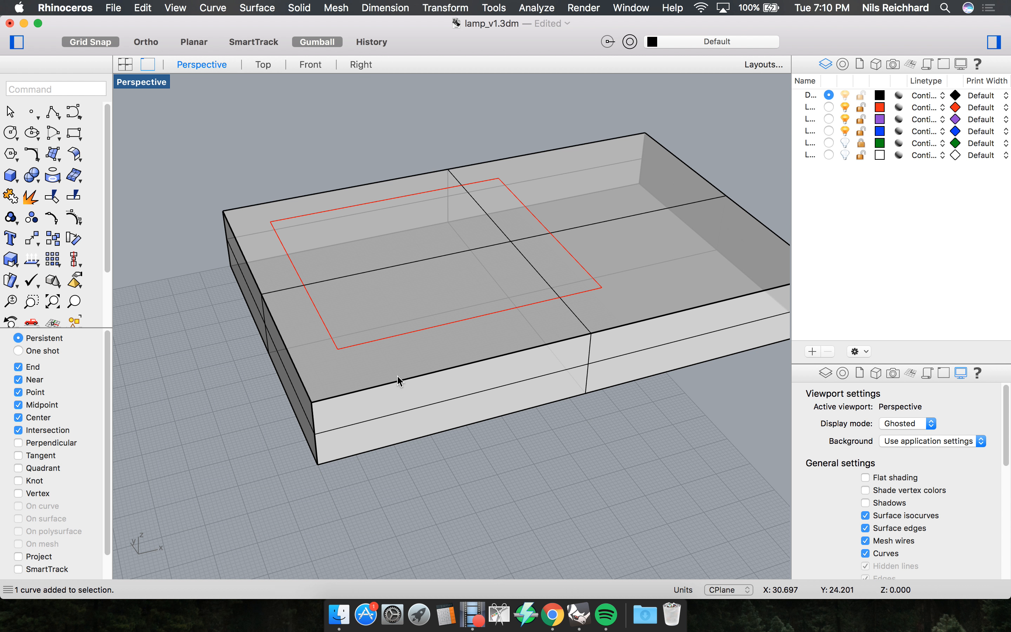
scroll(443, 353, down, 2)
right_drag(443, 353, 402, 303)
right_drag(399, 265, 537, 261)
Compare the rectangle and the box across the maximized Top, Front and Right viewports.
click(262, 64)
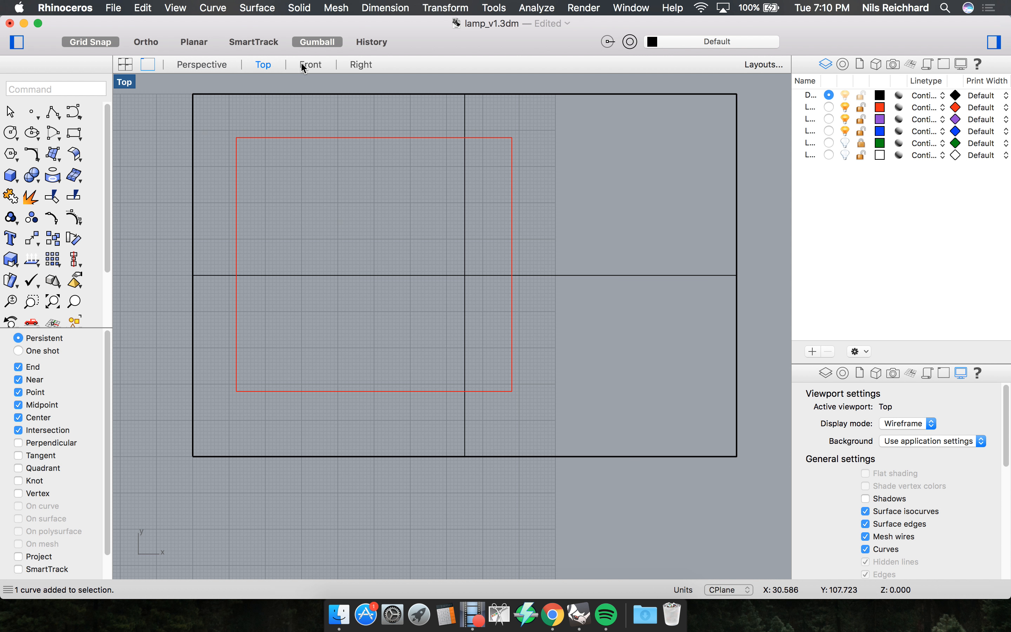
click(310, 64)
scroll(492, 317, up, 3)
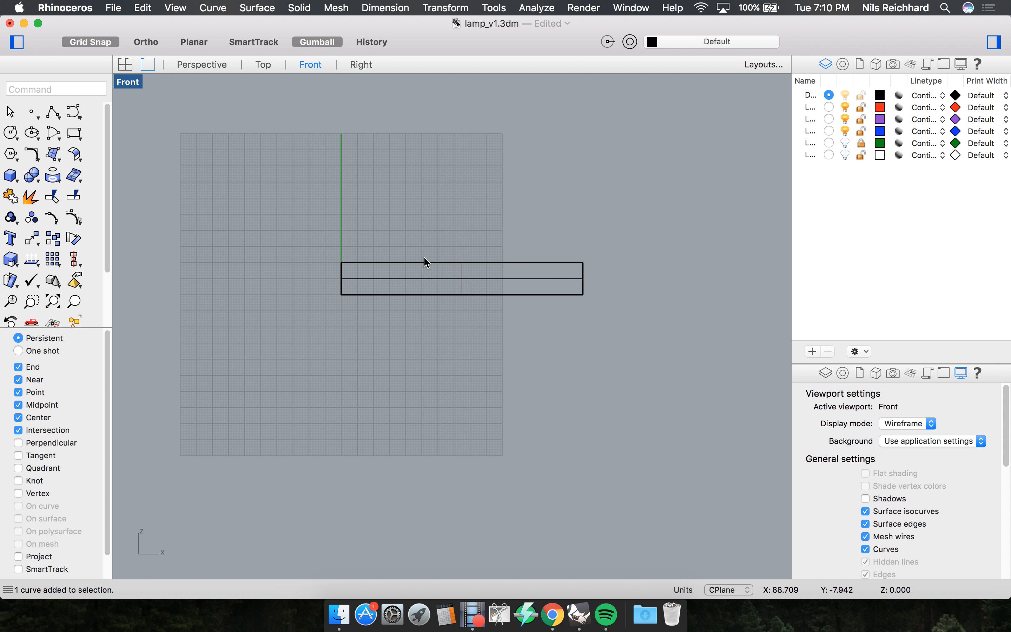
click(356, 65)
scroll(492, 320, up, 3)
scroll(495, 328, up, 2)
scroll(367, 263, down, 2)
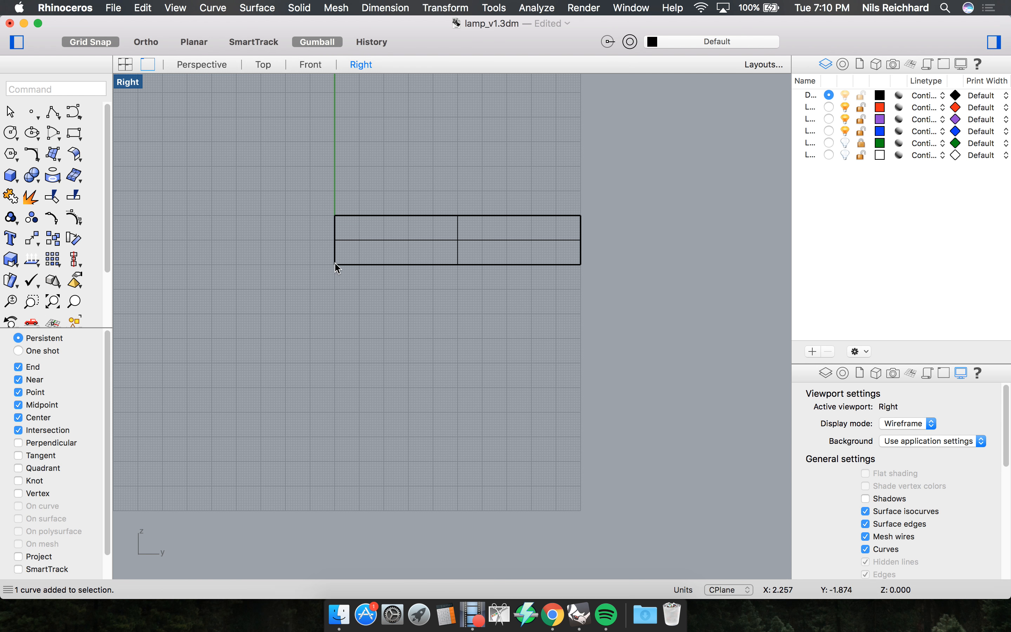
click(302, 59)
scroll(376, 251, up, 3)
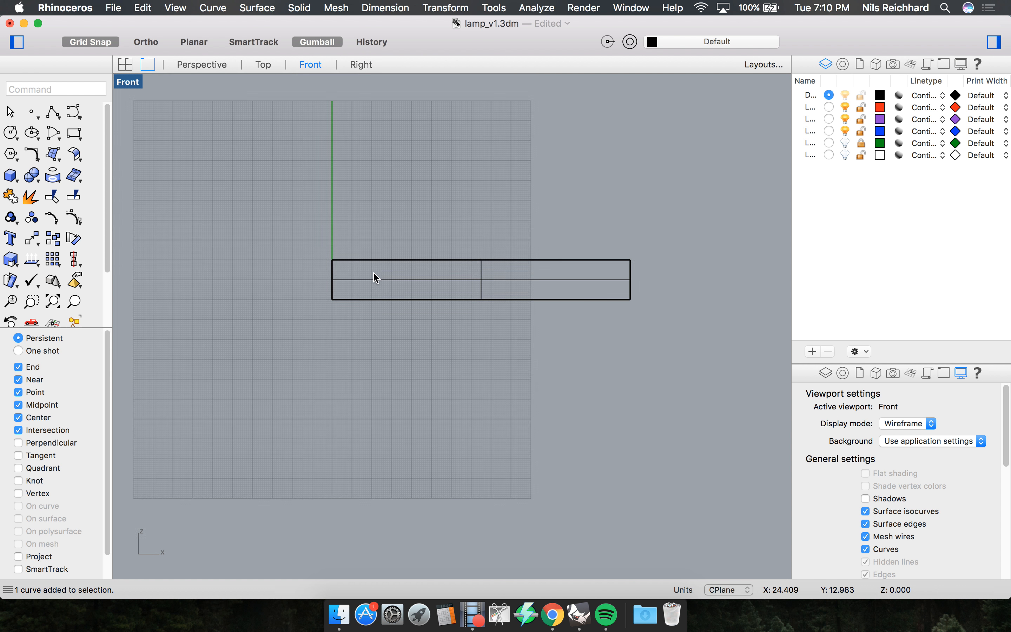
Inspect from low Perspective angles how the rectangle lies flush with the box's top face.
click(190, 62)
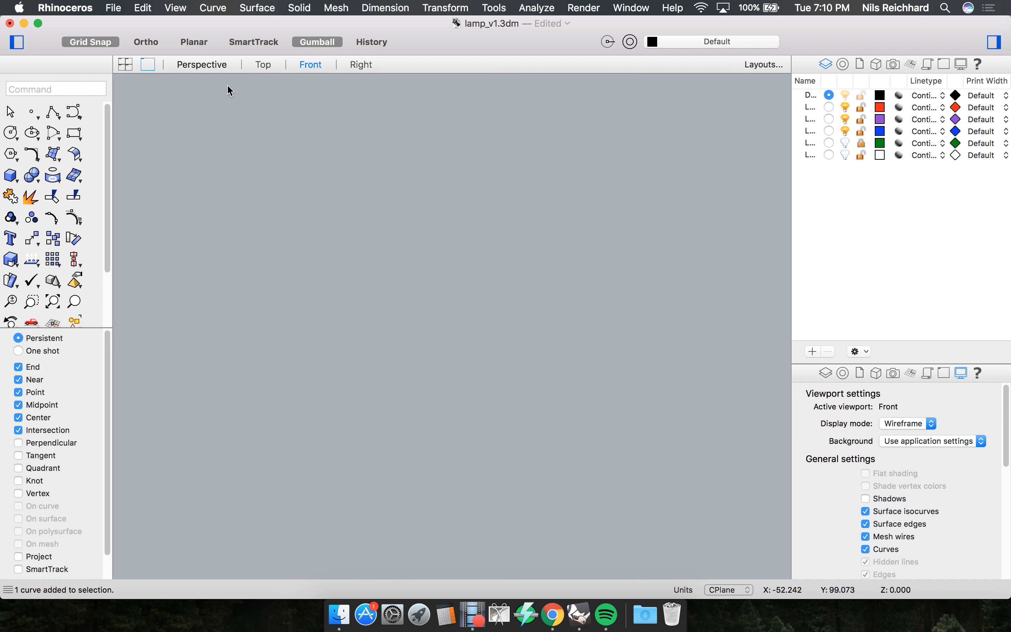
right_drag(484, 158, 506, 151)
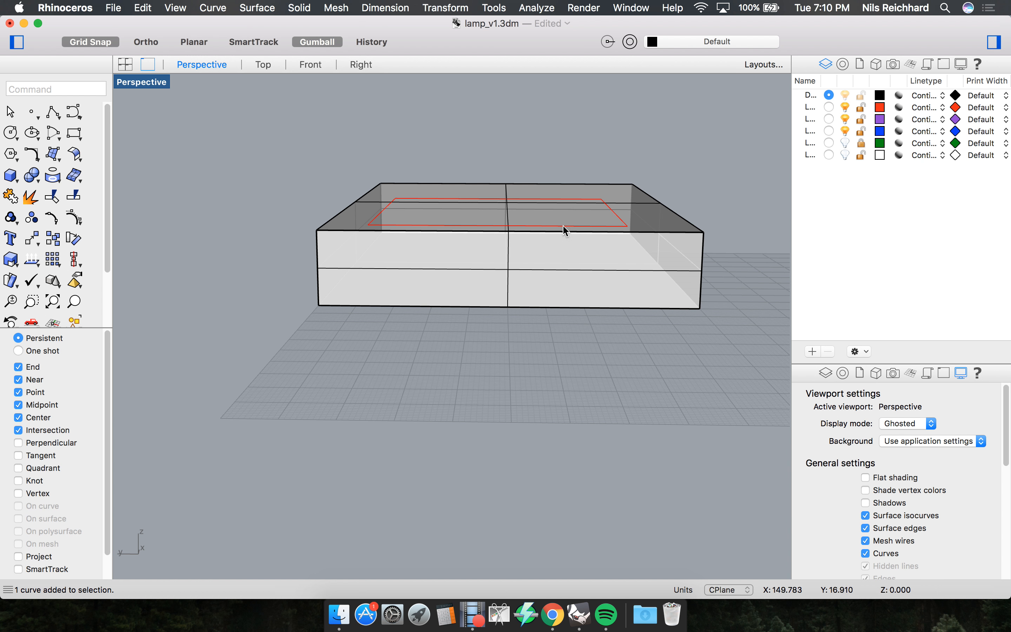
right_drag(497, 245, 563, 234)
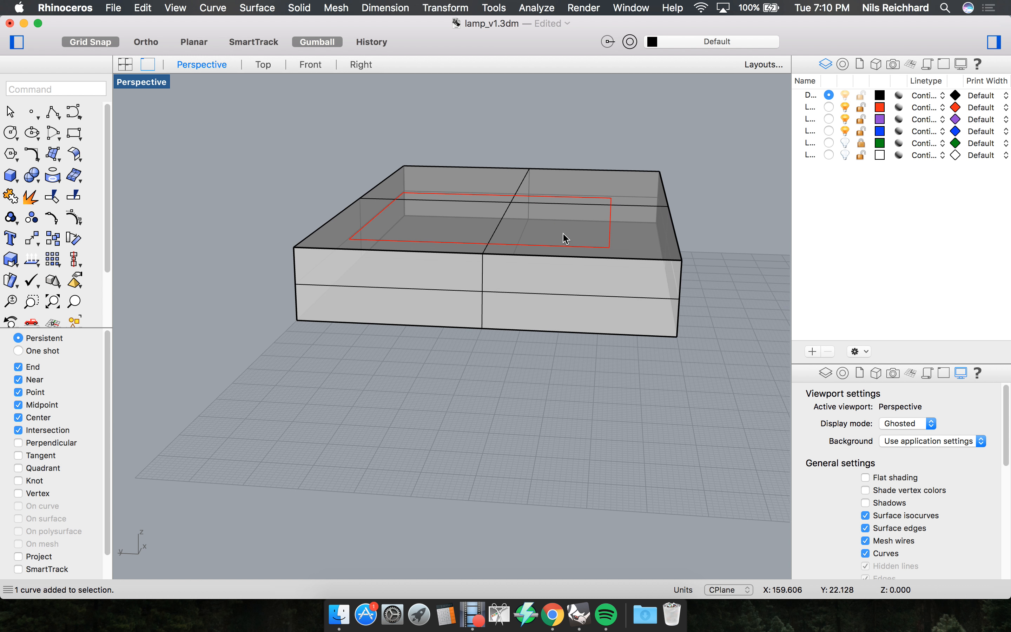
right_drag(477, 166, 534, 197)
click(600, 187)
key(Escape)
right_drag(365, 198, 401, 194)
Window-select only the rectangle along the box's top edge in the Right viewport, and clear the selection.
click(322, 64)
click(354, 63)
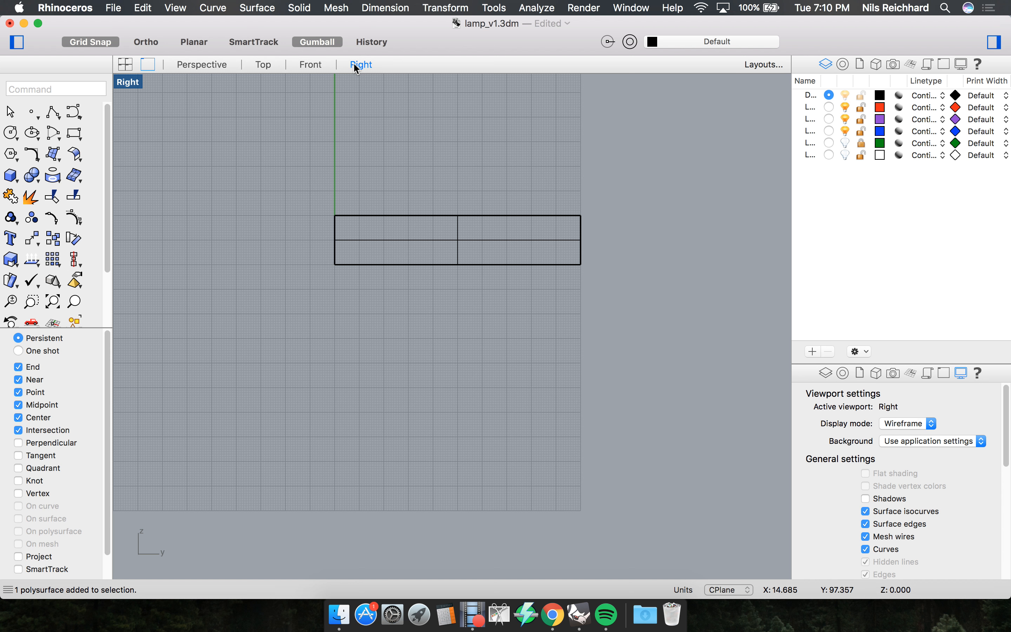
drag(310, 129, 446, 182)
drag(288, 121, 638, 233)
scroll(457, 213, up, 3)
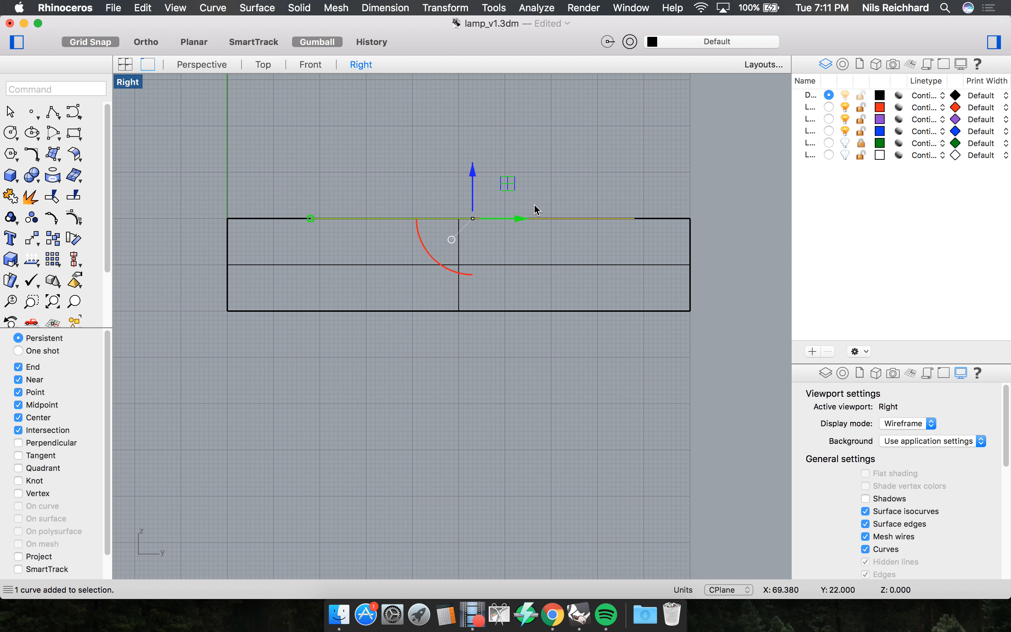
click(693, 329)
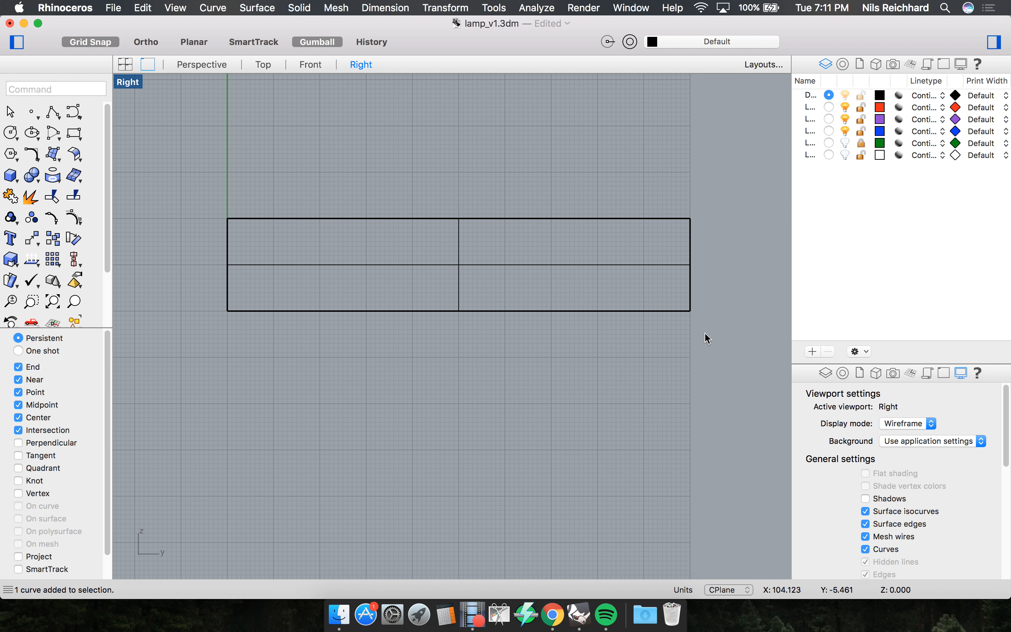
Try a crossing selection that catches both the rectangle and the box in the Right viewport, and clear the selection in Perspective.
drag(705, 328, 740, 319)
drag(684, 214, 323, 163)
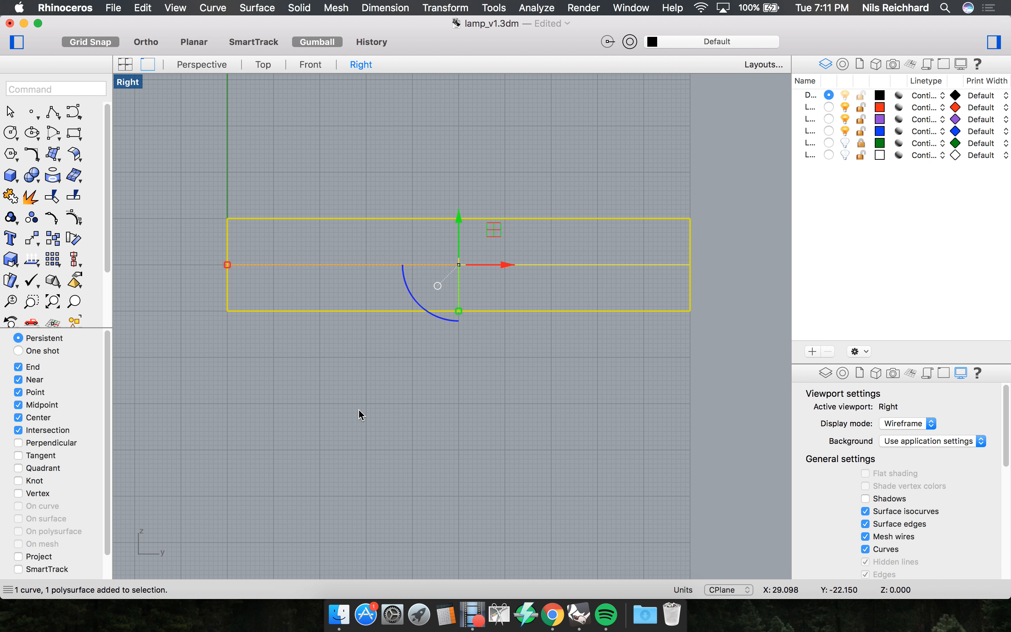
click(422, 374)
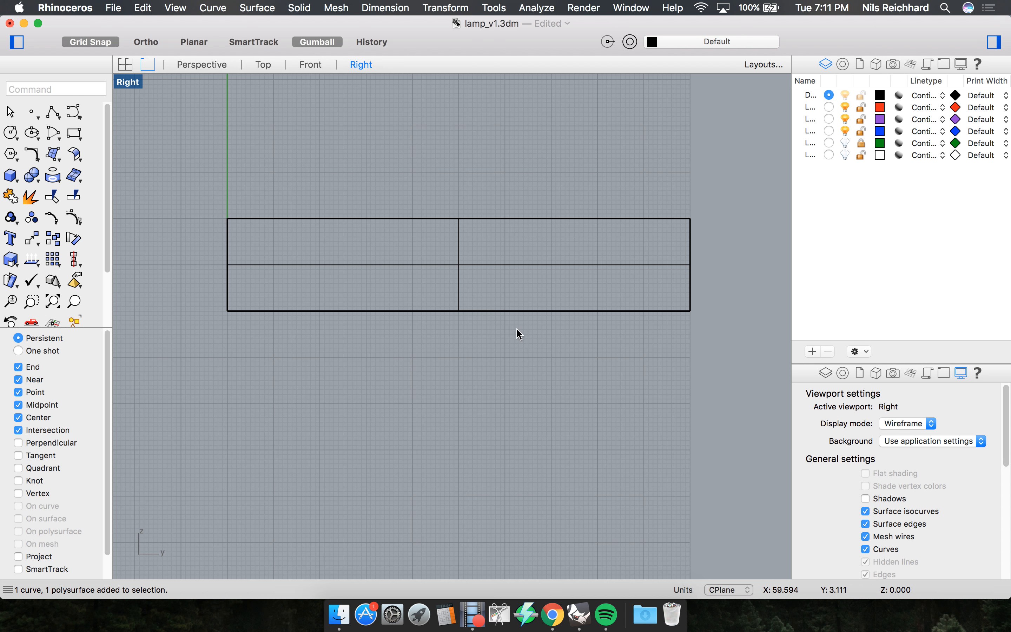
click(368, 265)
click(196, 64)
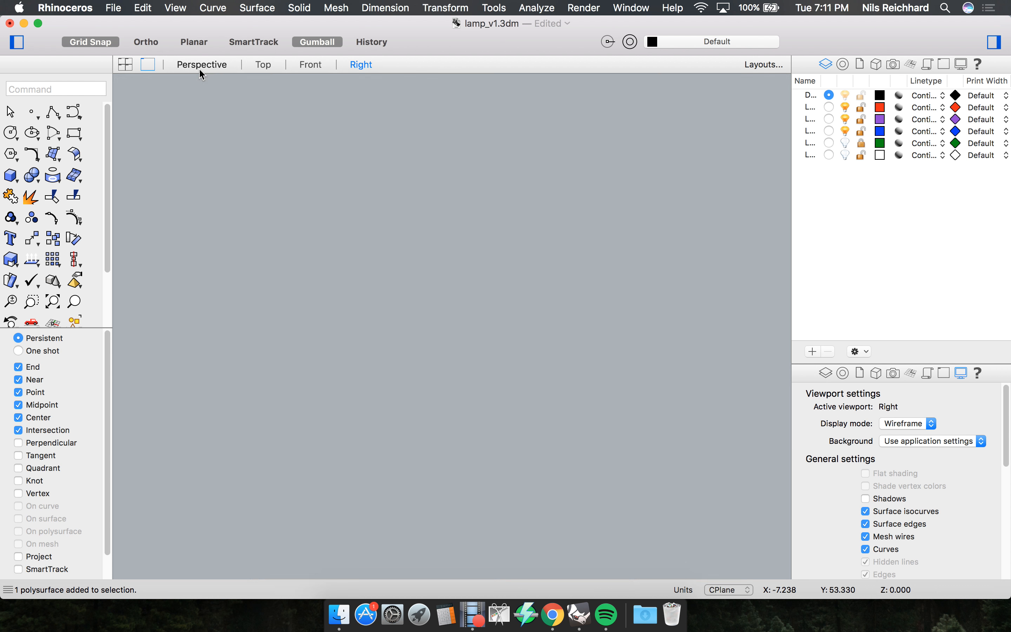
click(436, 103)
Select the rectangle and the box together in Perspective, and remove the box so only the rectangle stays selected.
right_drag(436, 103, 405, 143)
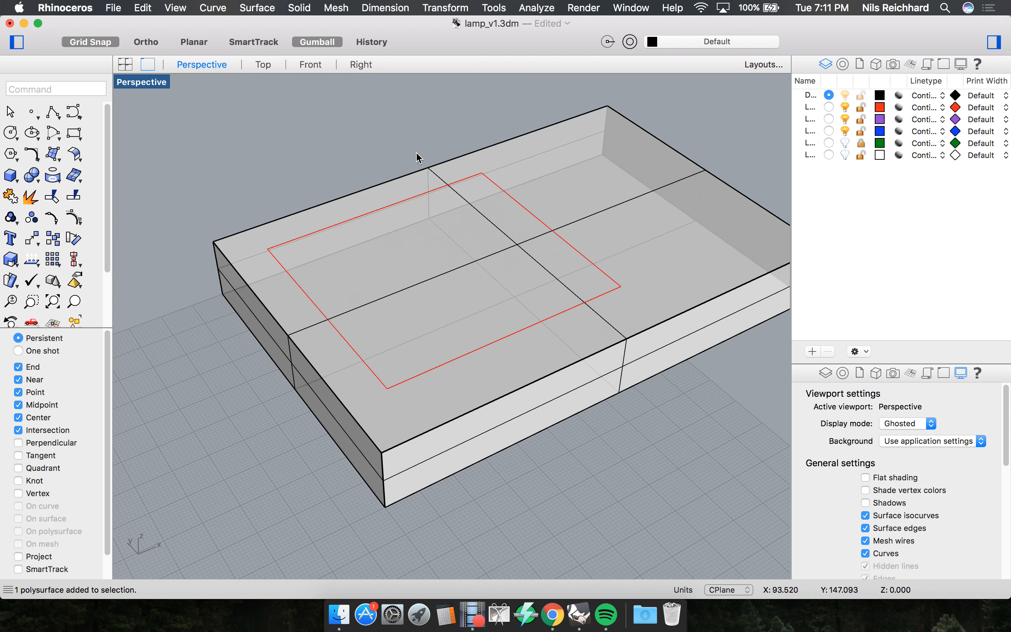
click(407, 199)
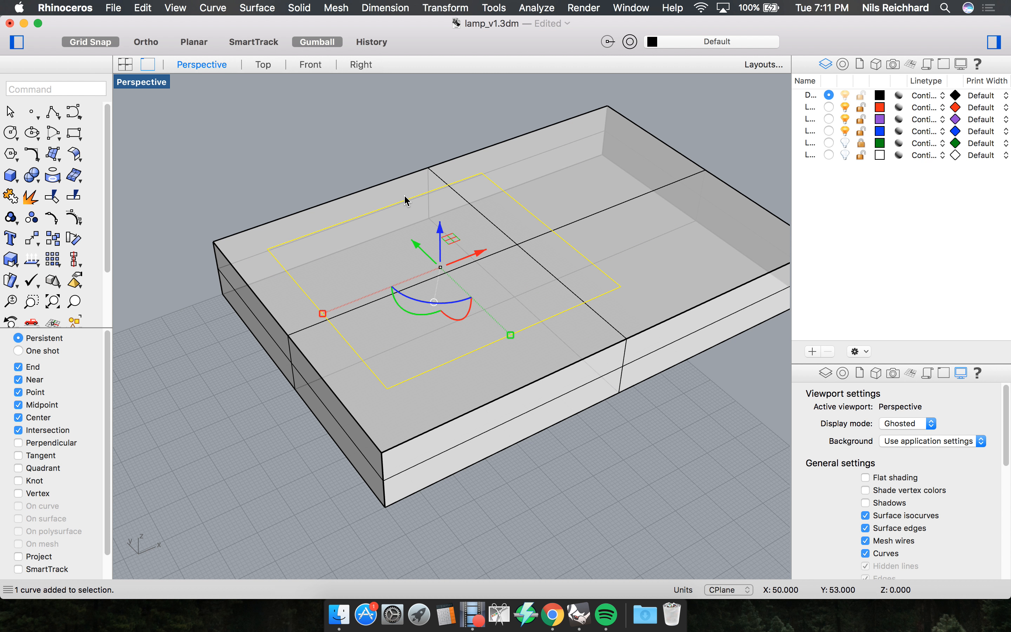
shift+click(411, 314)
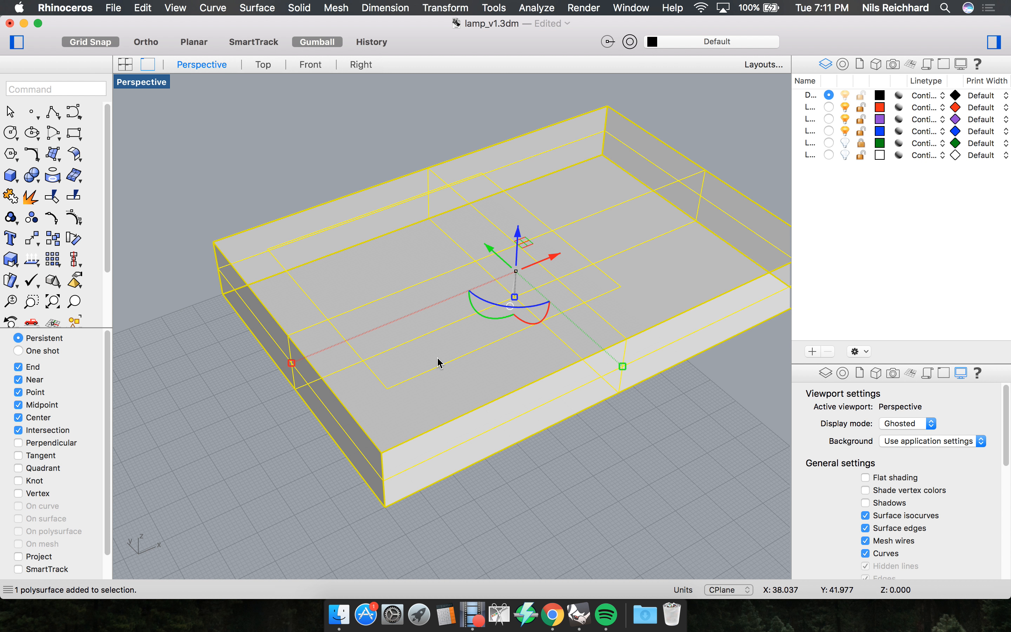
right_drag(544, 392, 485, 360)
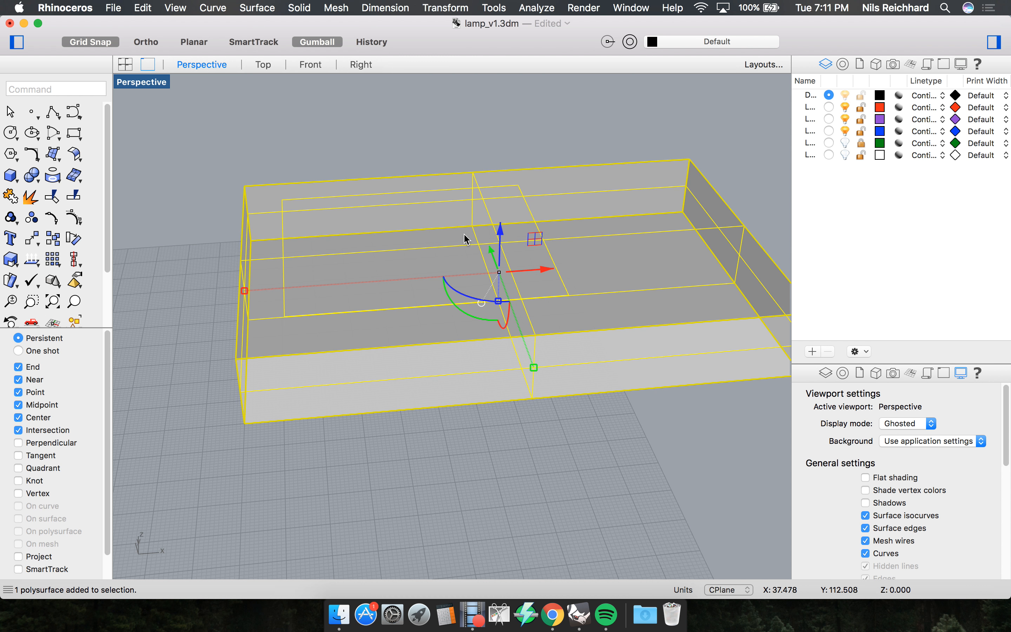
scroll(570, 232, down, 6)
scroll(560, 226, up, 6)
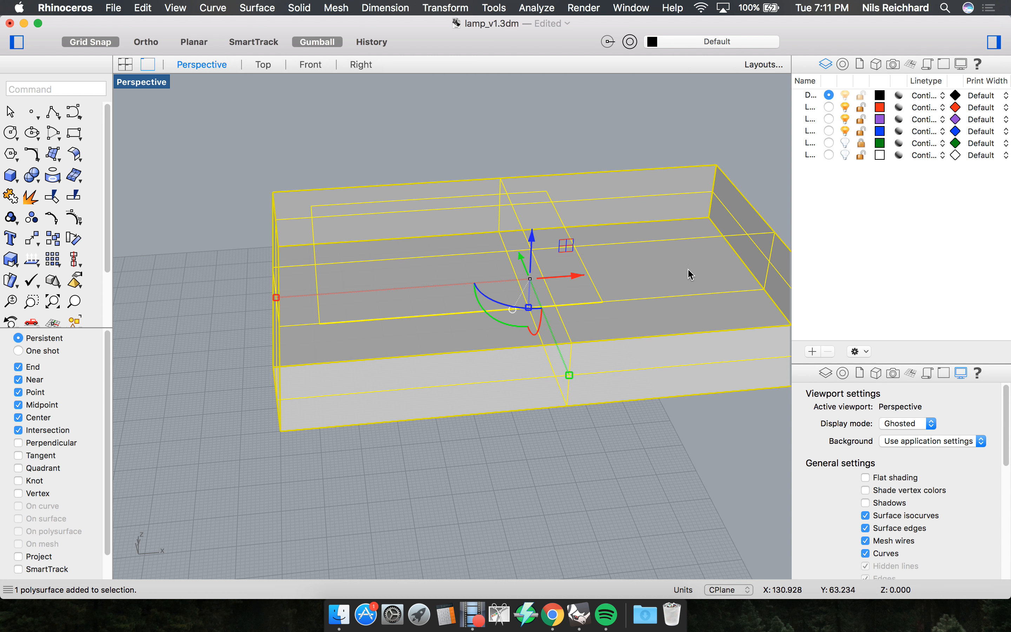
ctrl+click(680, 230)
right_drag(310, 198, 360, 167)
click(311, 65)
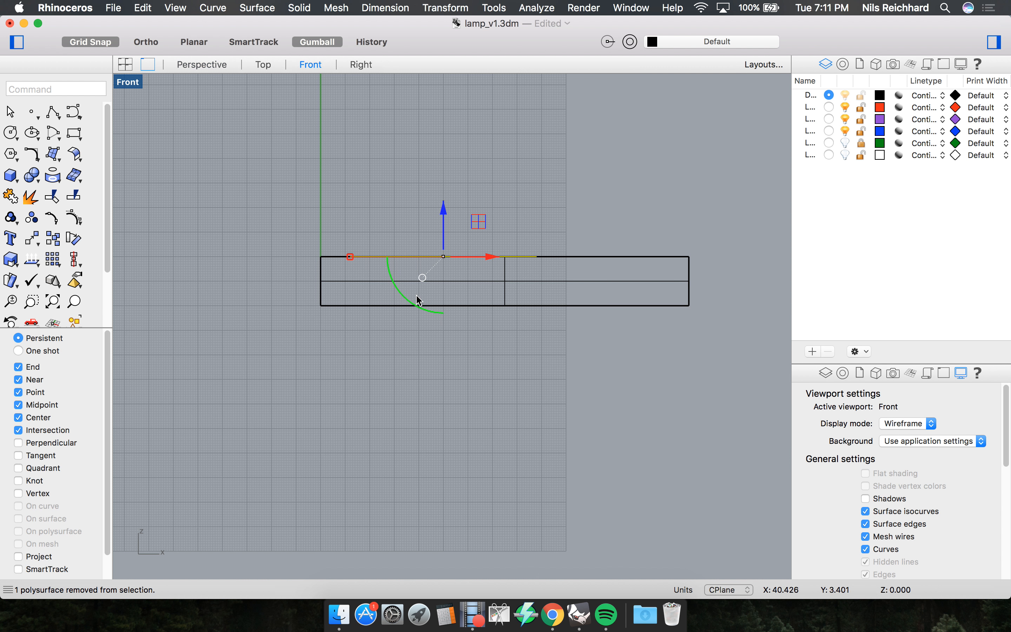
click(350, 63)
scroll(460, 255, down, 4)
scroll(492, 213, up, 6)
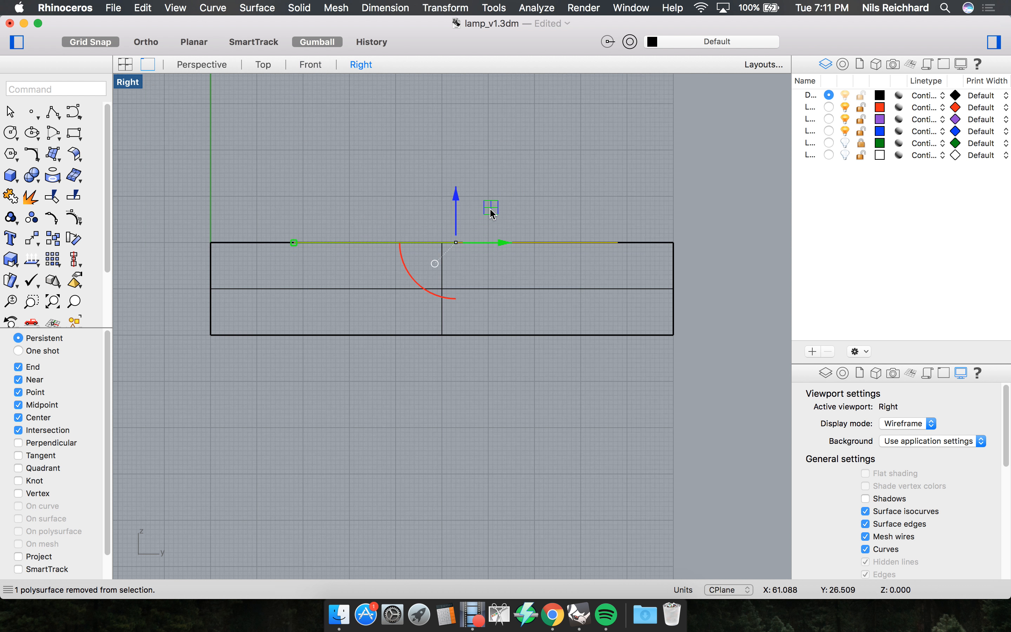
scroll(570, 253, down, 4)
text(rotate)
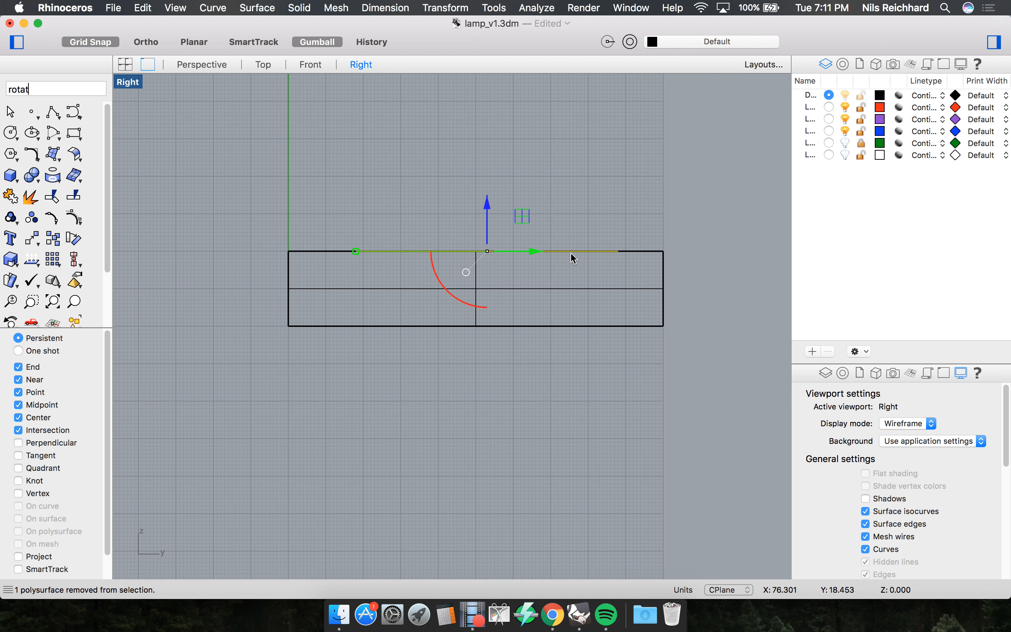
key(Return)
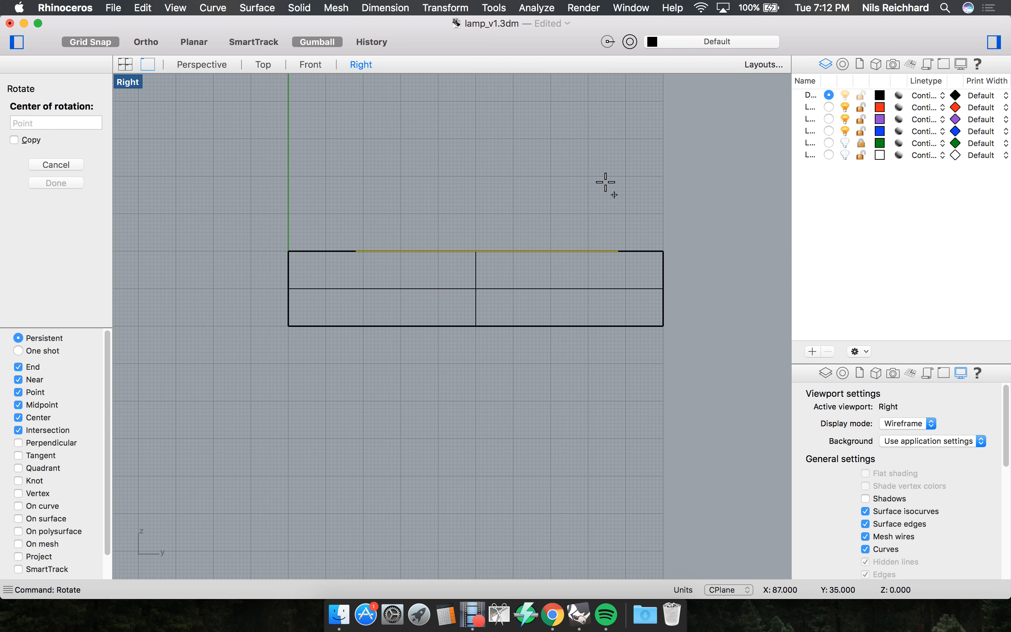
scroll(621, 240, up, 3)
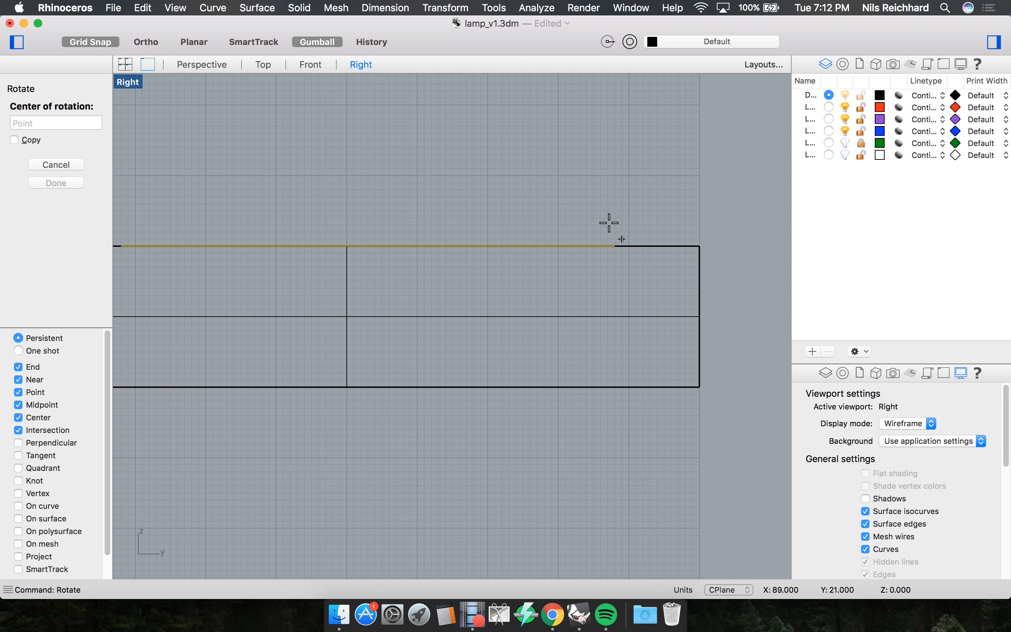
scroll(664, 229, down, 4)
scroll(657, 230, up, 3)
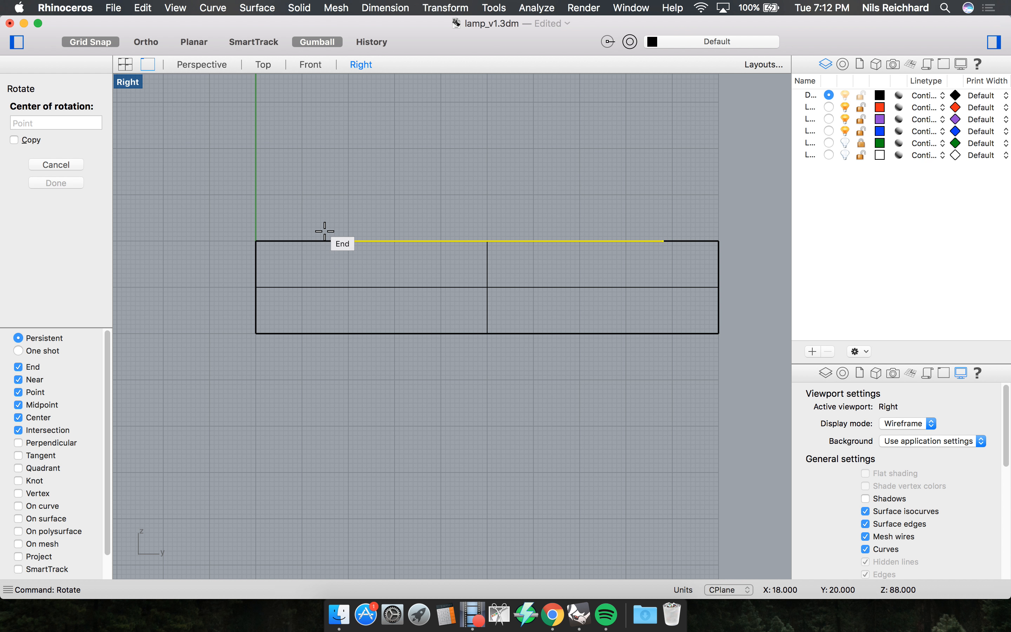
click(652, 230)
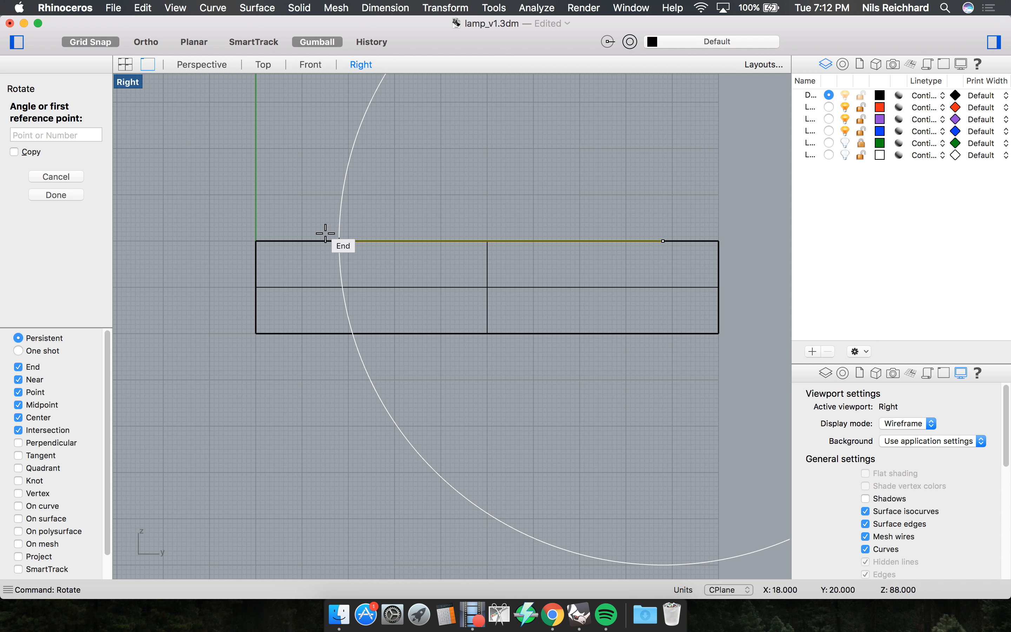
key(Escape)
Try rotating the rectangle upward by about 19 degrees around its far end in the Right viewport, and undo the rotation.
key(Return)
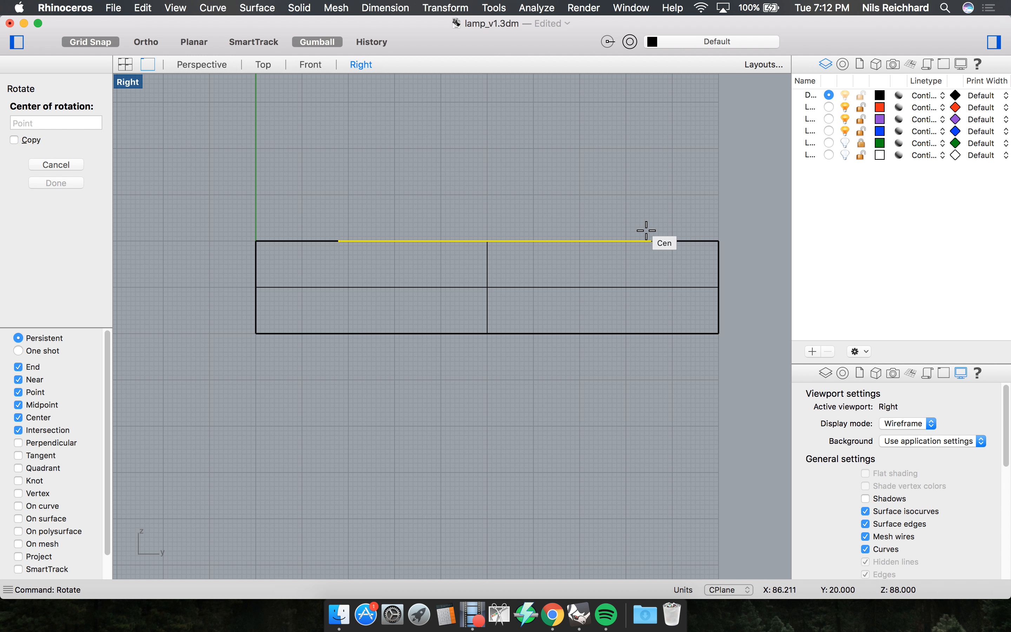
click(652, 227)
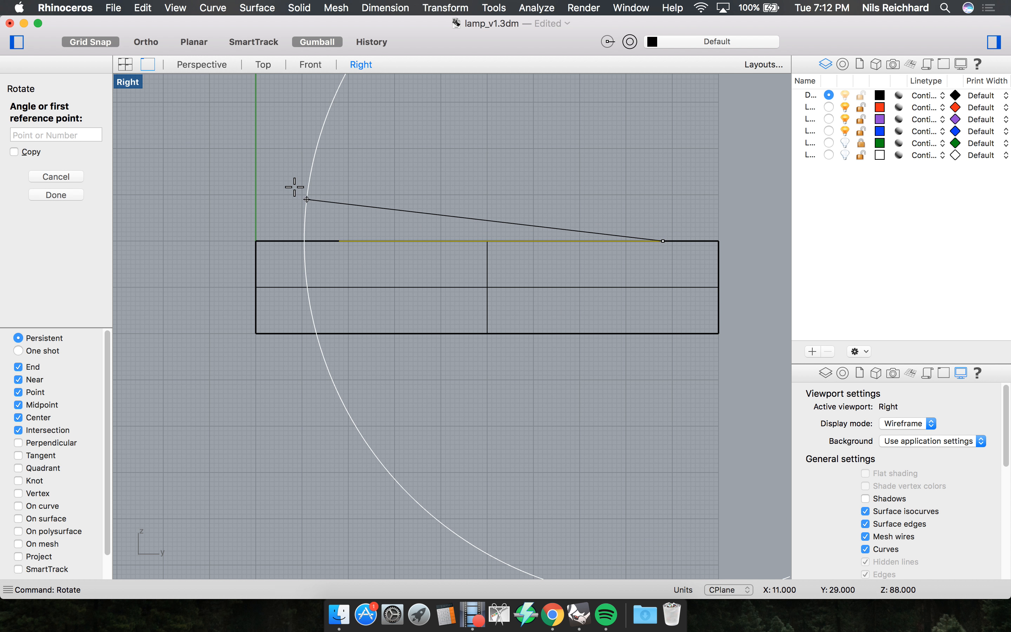
click(323, 227)
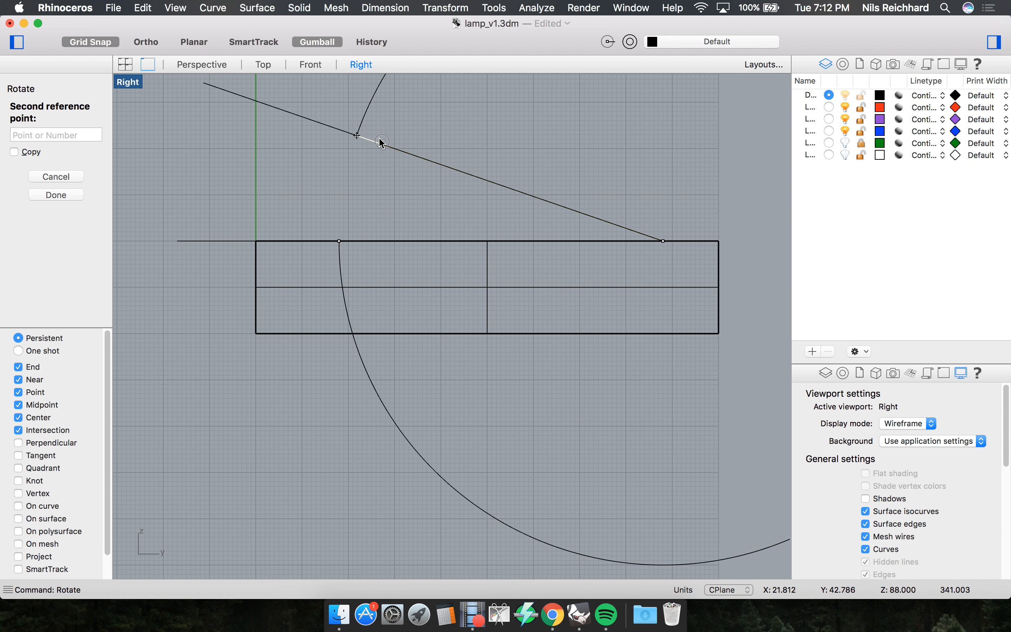
click(382, 143)
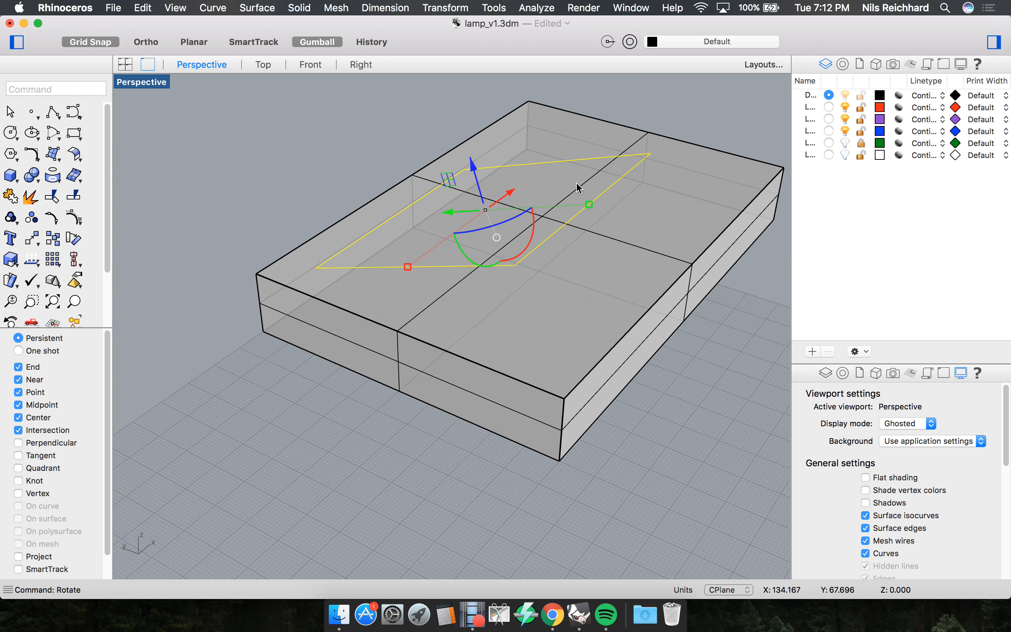
right_drag(576, 182, 622, 166)
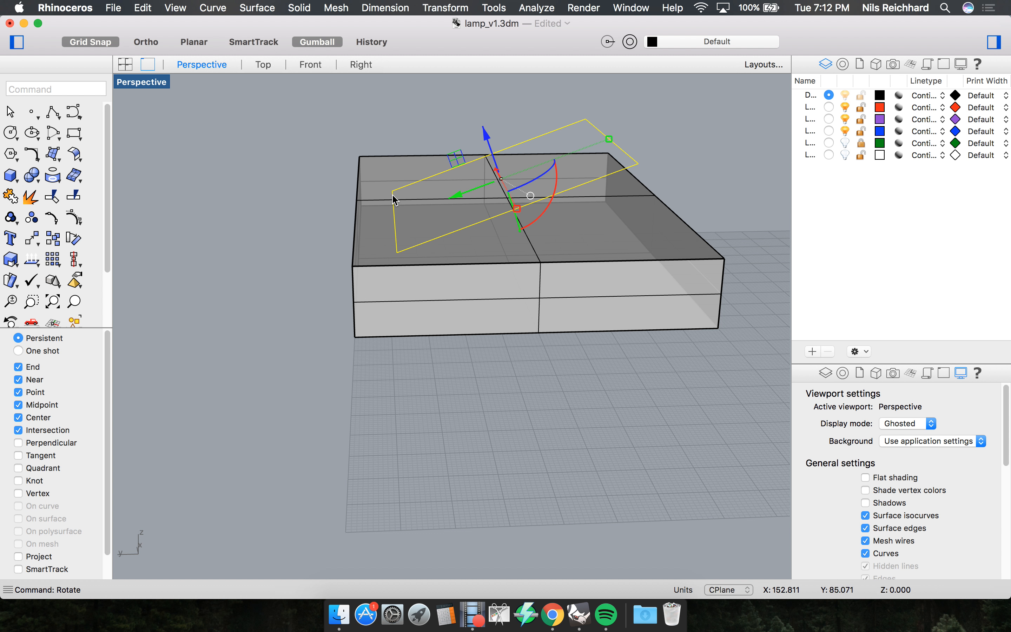
mouse_move(647, 141)
right_down()
mouse_move(636, 131)
mouse_move(638, 140)
right_up()
key(super+z)
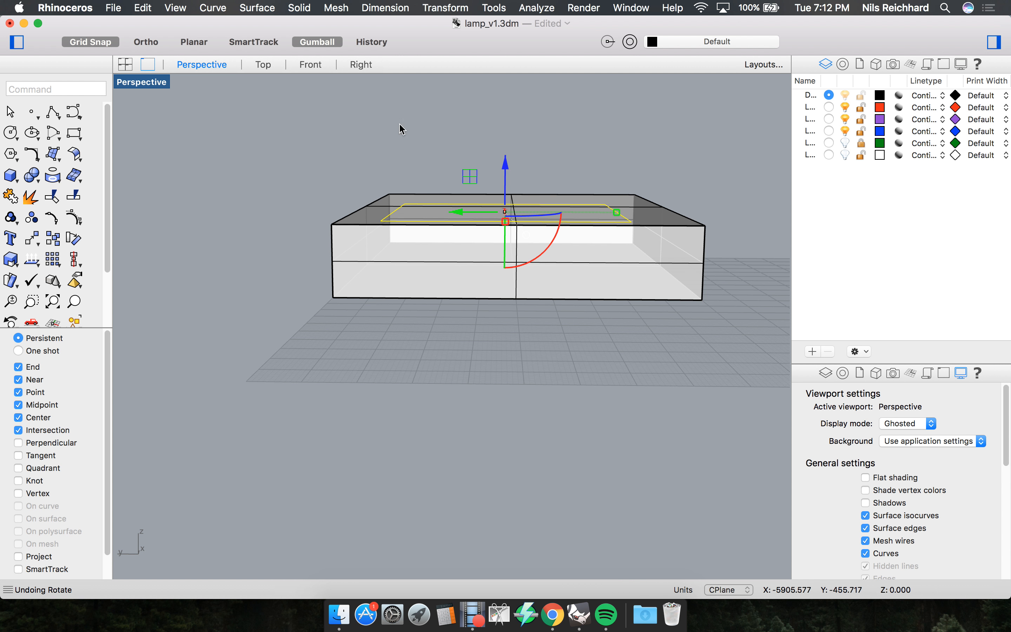
Try to rotate the rectangle in the Right viewport around a center point inside the box, off the curve.
click(310, 65)
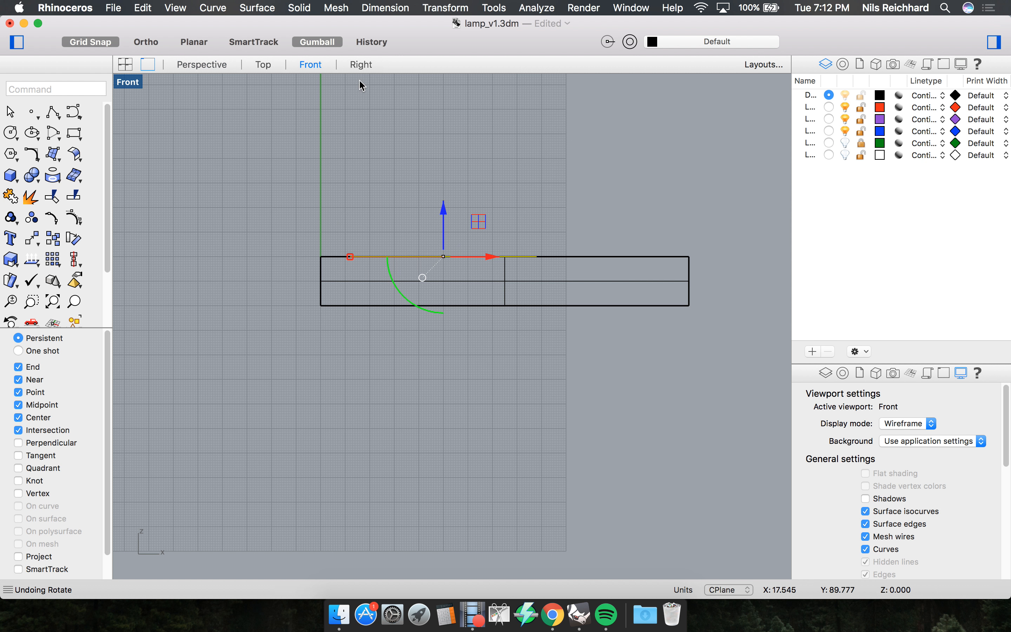
click(360, 64)
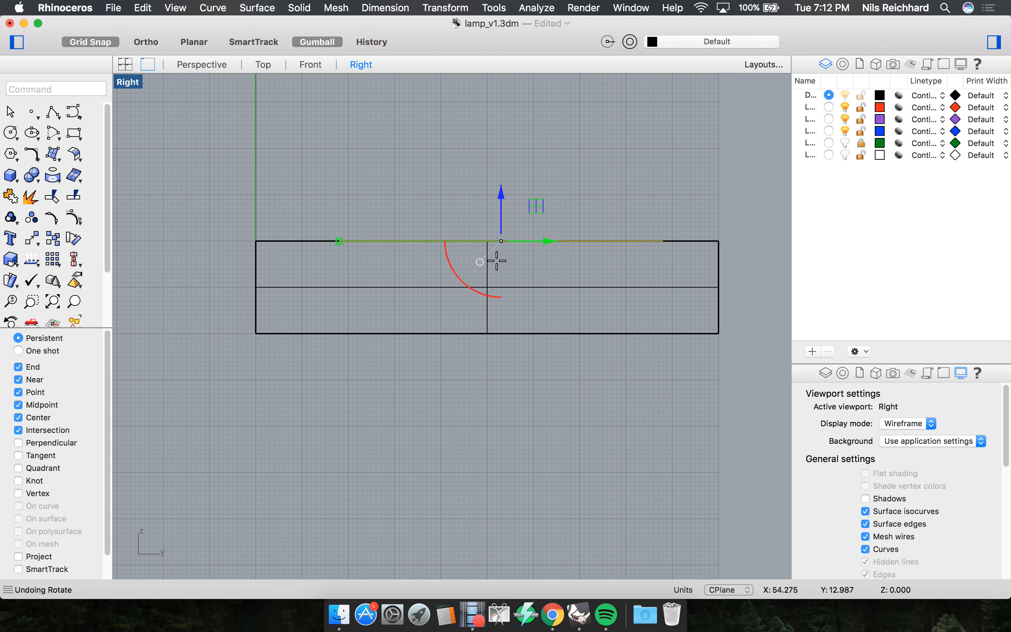
right_click(504, 270)
scroll(372, 192, down, 2)
scroll(485, 190, up, 6)
scroll(499, 225, down, 4)
click(562, 271)
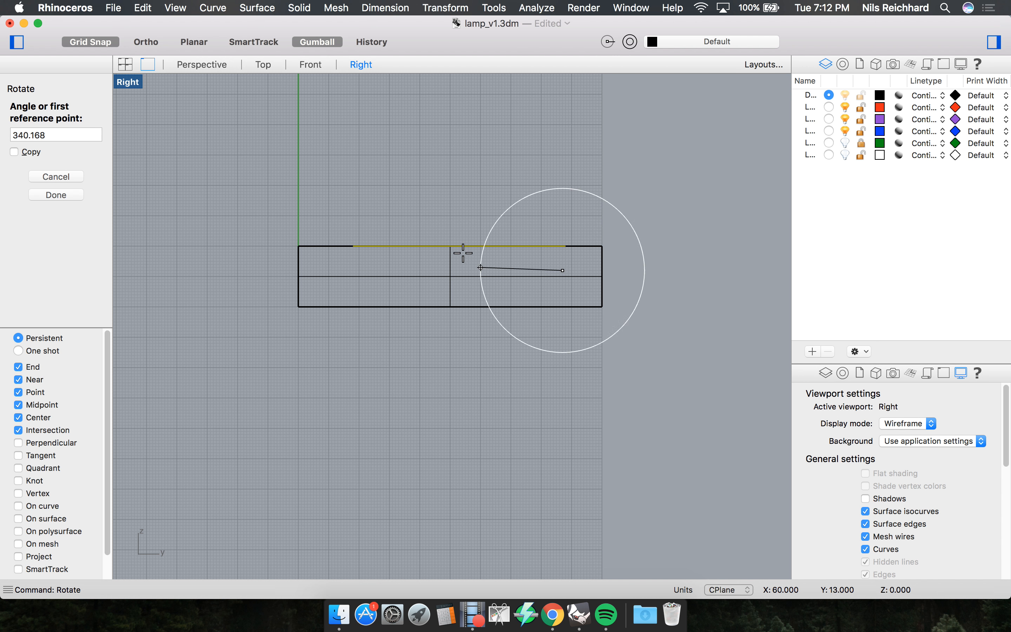
click(343, 236)
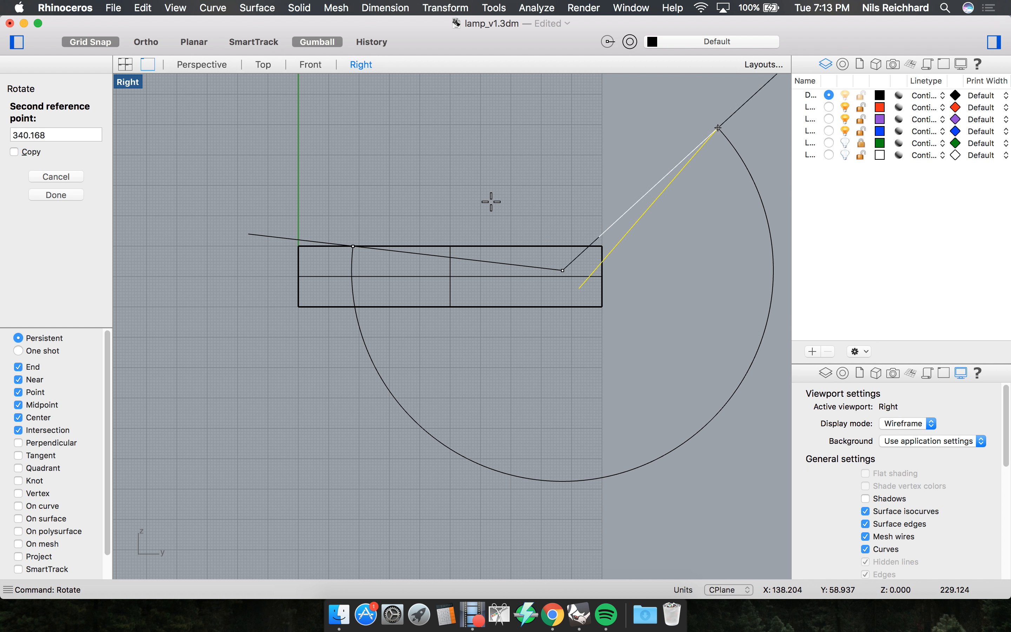
key(Escape)
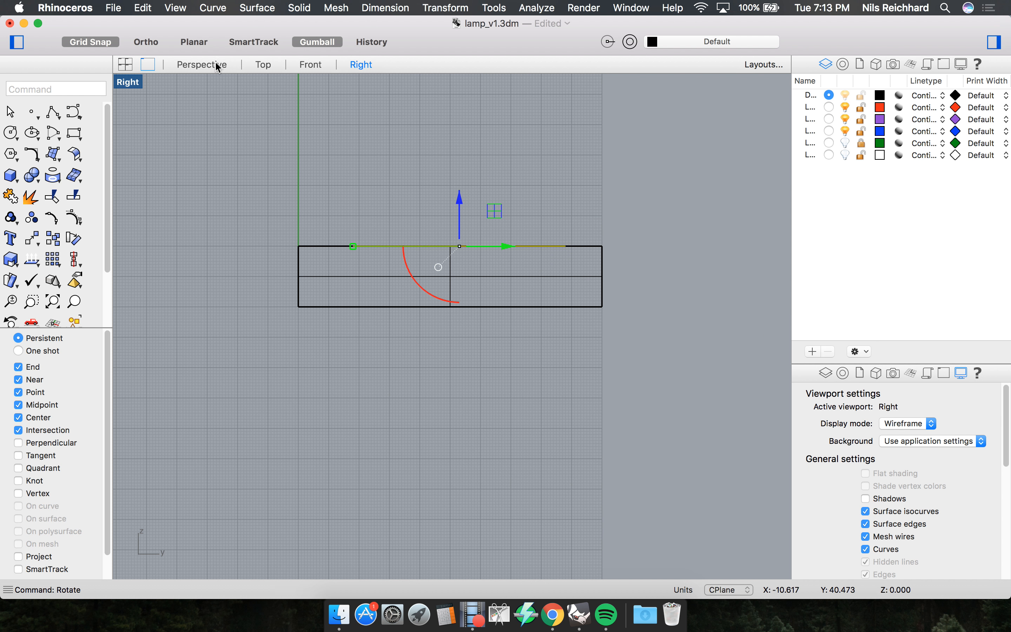
Restore the four-viewport layout, keeping the rectangle selected and framing the box in the Right viewport.
click(202, 65)
scroll(443, 239, up, 5)
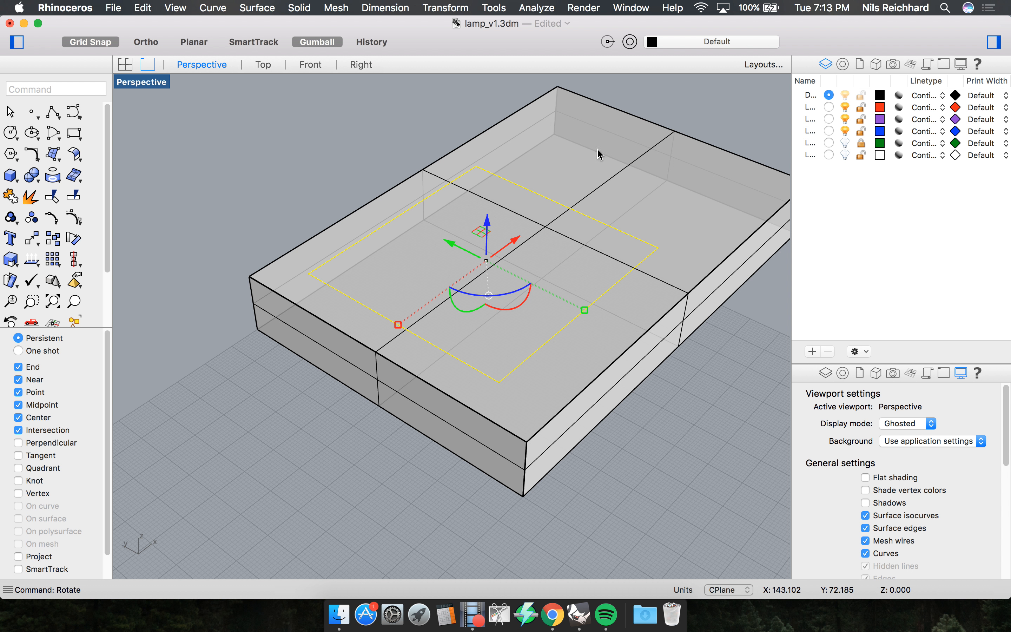
scroll(562, 199, up, 3)
scroll(472, 242, down, 3)
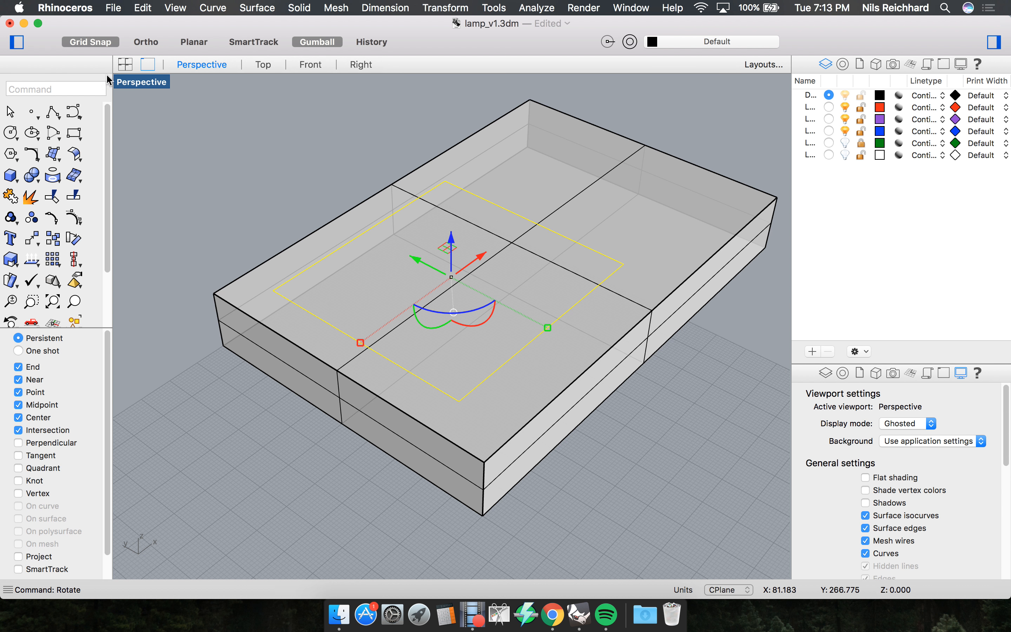
double_click(131, 83)
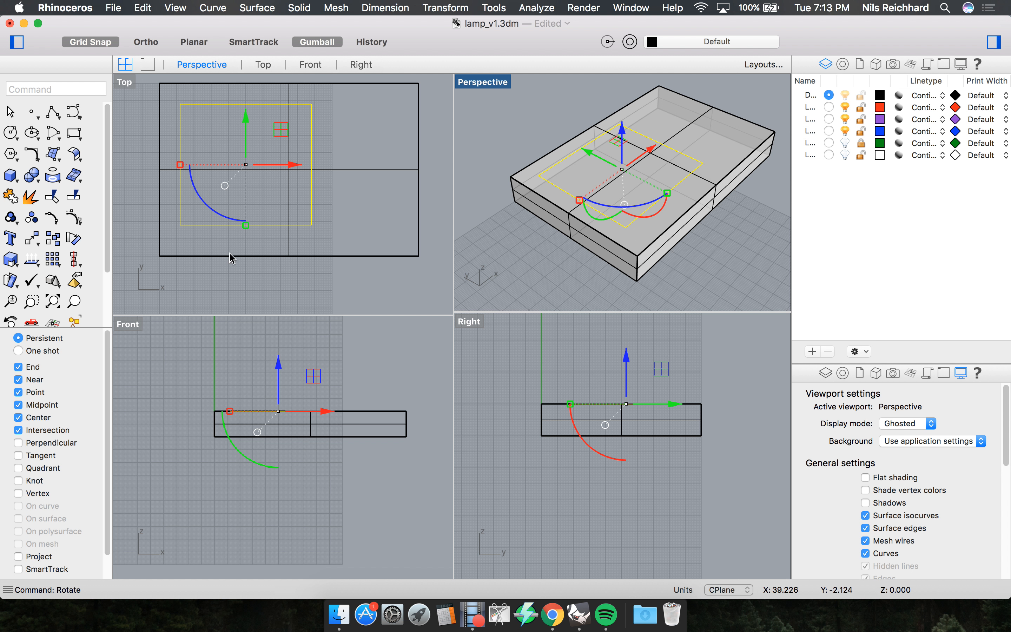
scroll(549, 366, up, 3)
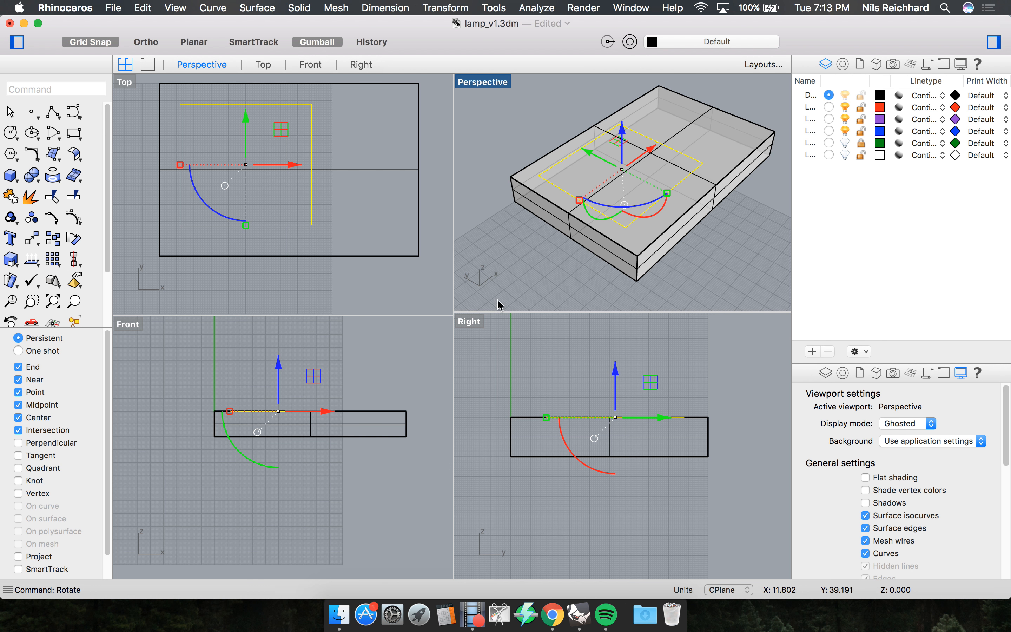
Rotate the rectangle around its far end in the Right viewport with a <10 angle constraint, tilting the opposite edge 10 degrees down into the box.
text(ro)
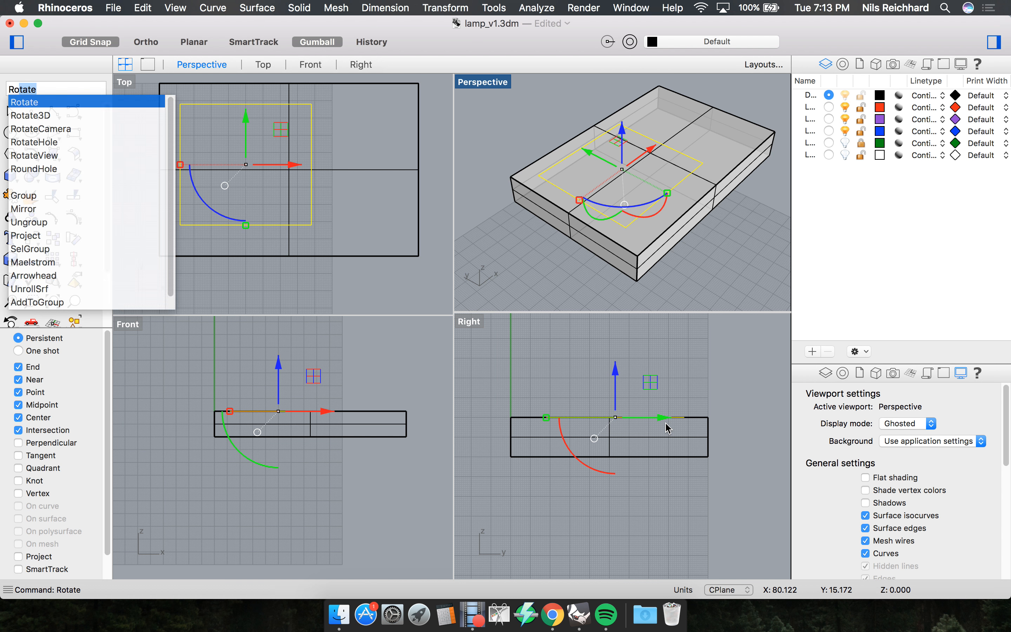
key(Return)
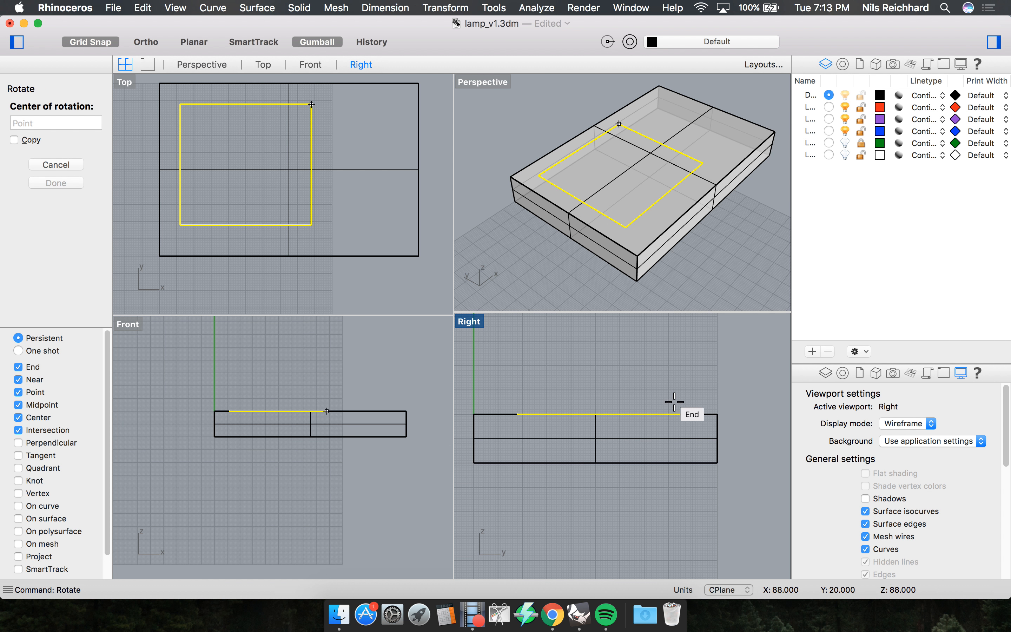
click(685, 412)
click(506, 404)
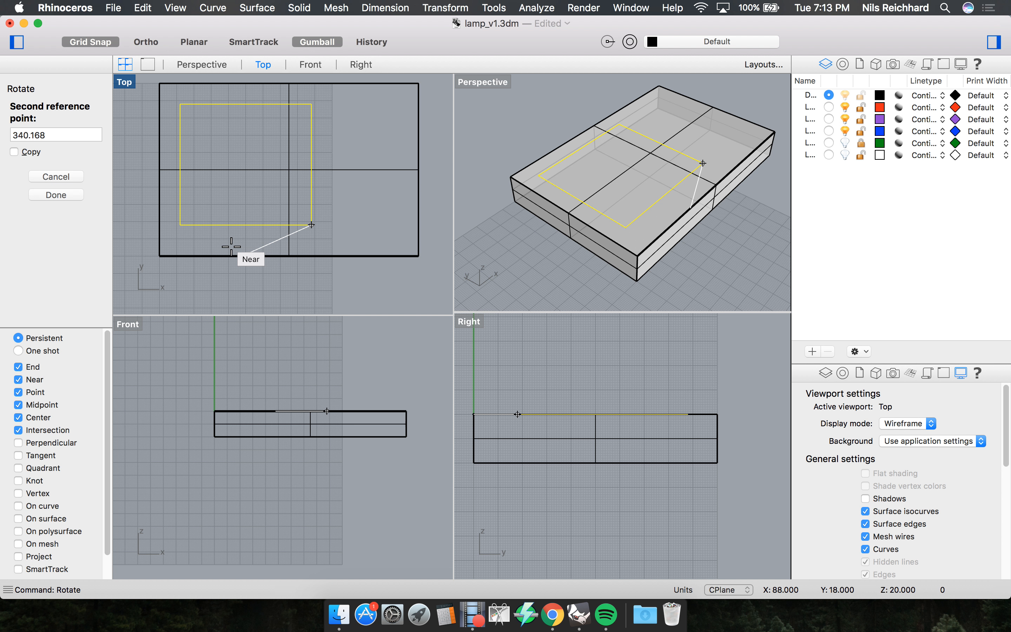
text(<10)
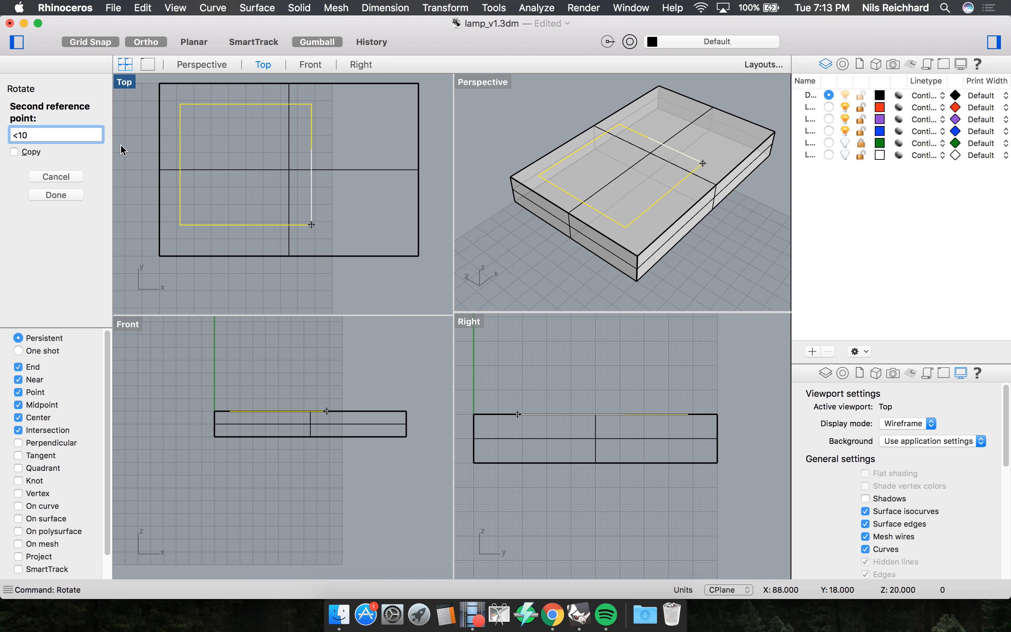
key(Return)
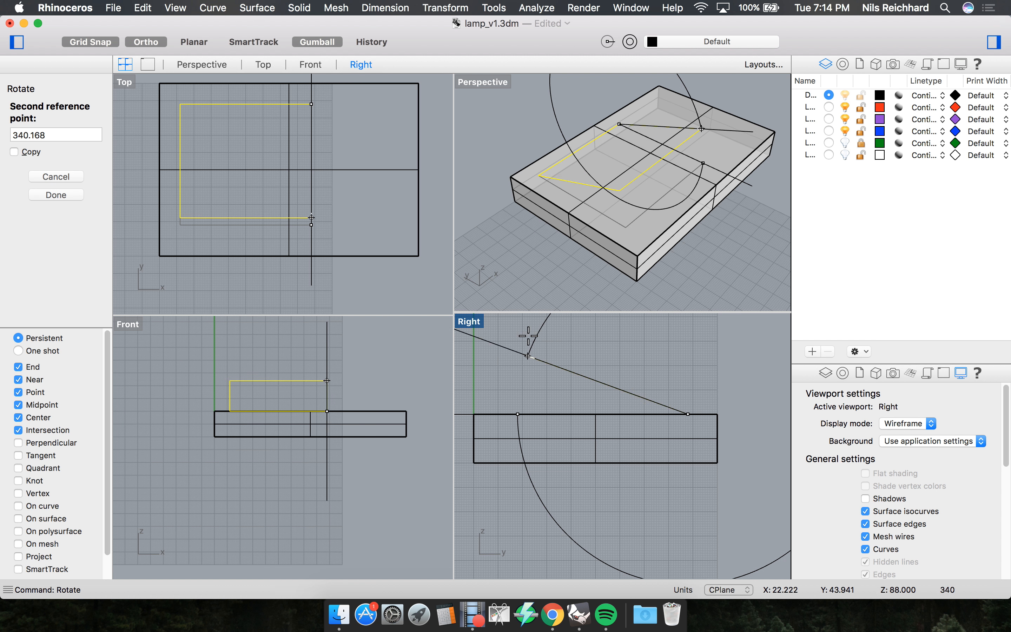
scroll(520, 422, up, 3)
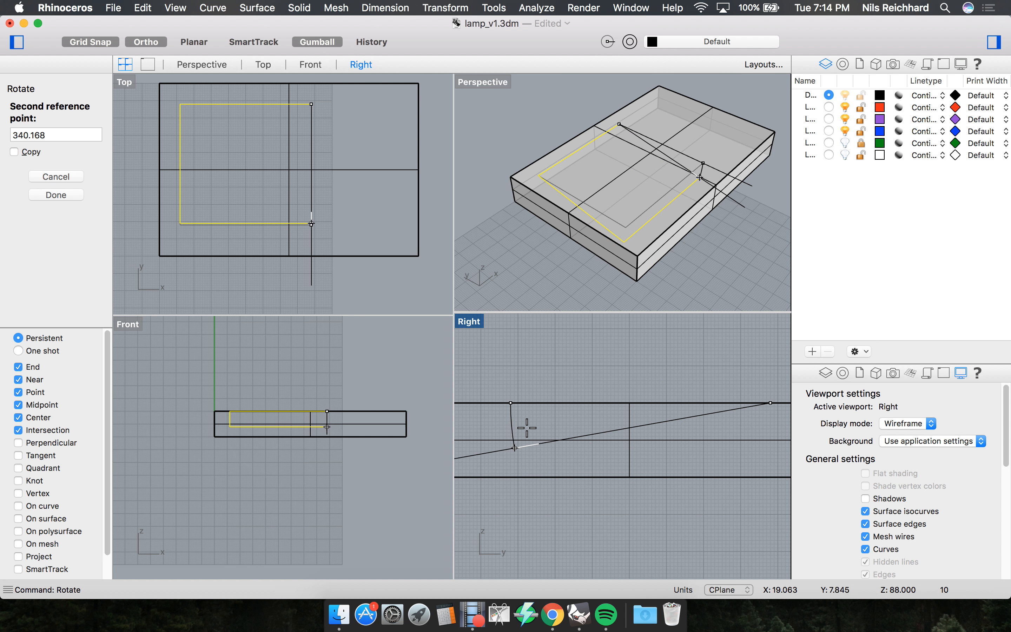
click(536, 442)
Clear the selection, maximize the Perspective viewport, and inspect from several angles how the tilted rectangle sits inside the box.
right_drag(608, 187, 578, 162)
click(516, 147)
scroll(593, 112, up, 5)
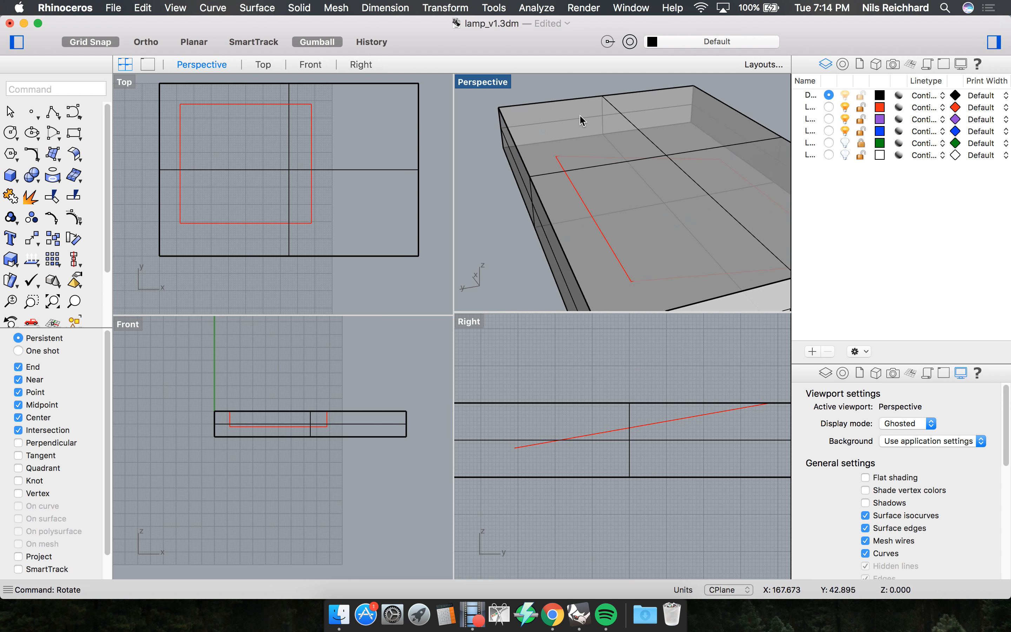
double_click(471, 80)
right_drag(498, 254, 512, 257)
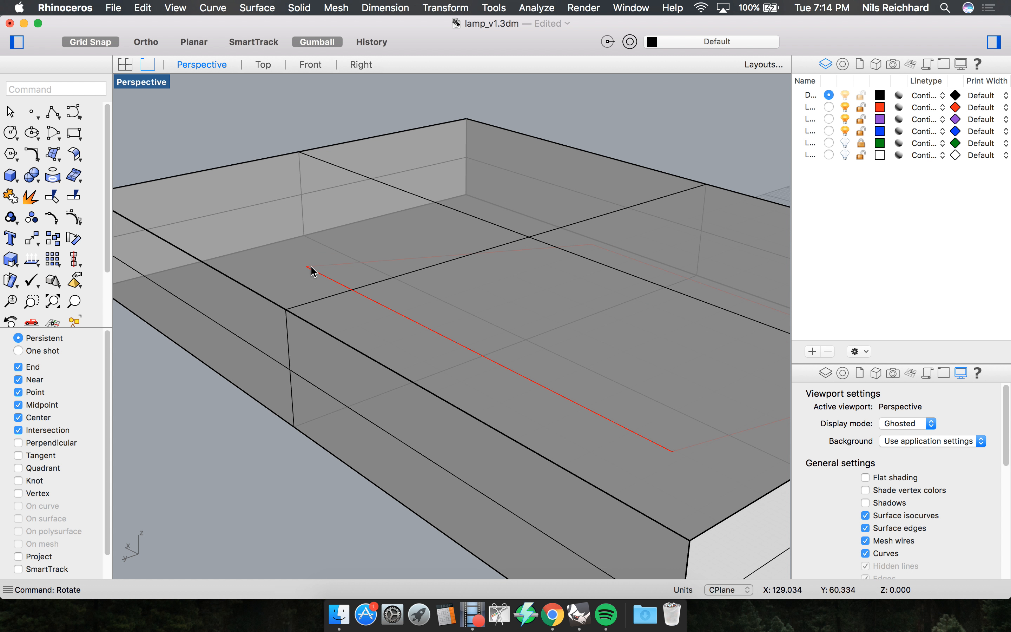
right_drag(660, 455, 485, 224)
right_drag(362, 221, 402, 293)
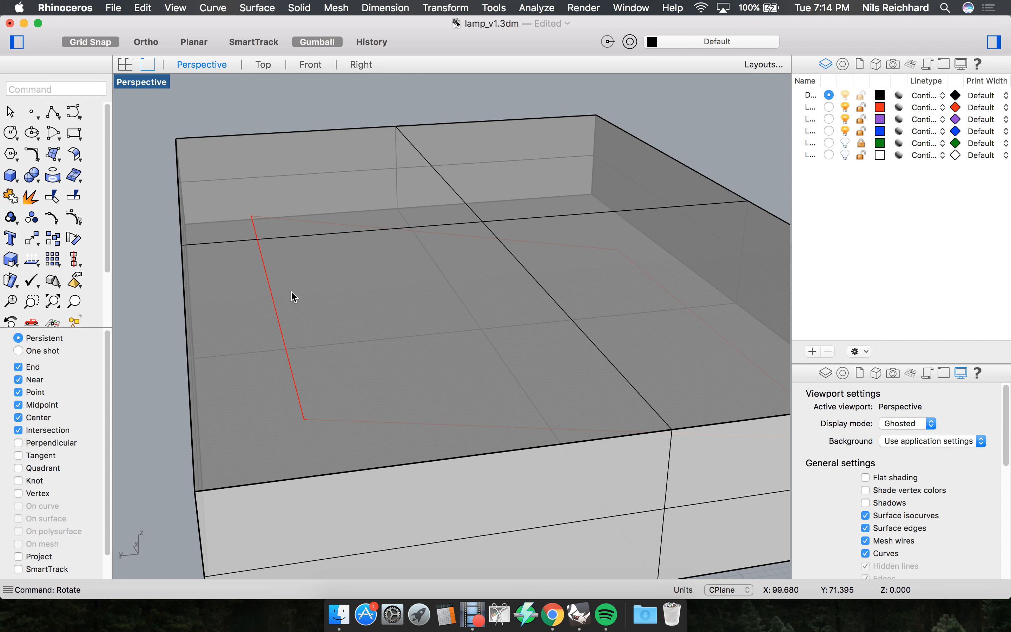
right_drag(282, 300, 525, 273)
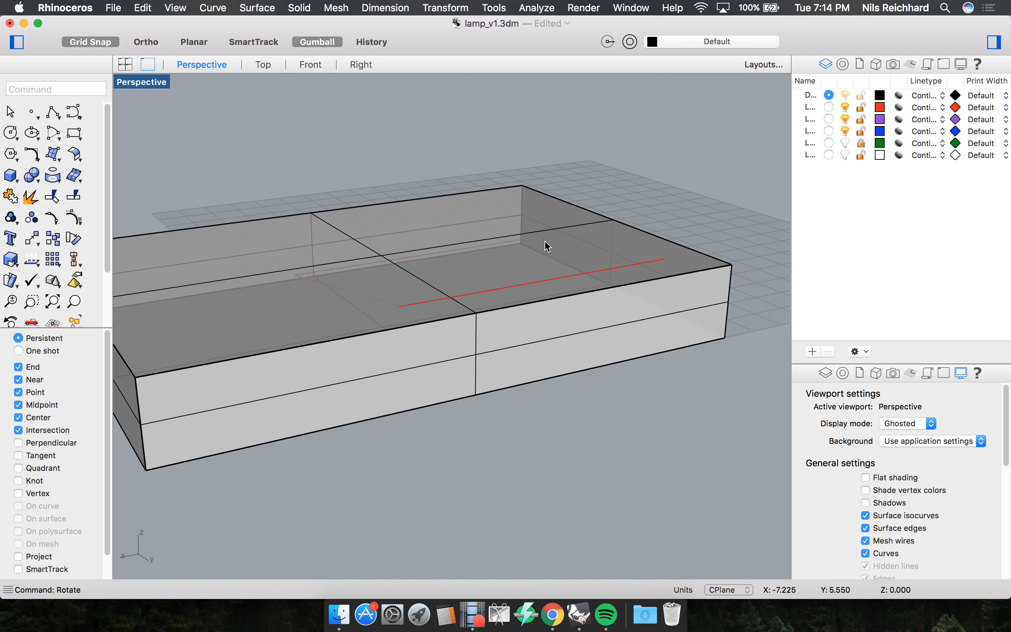
right_drag(576, 279, 510, 321)
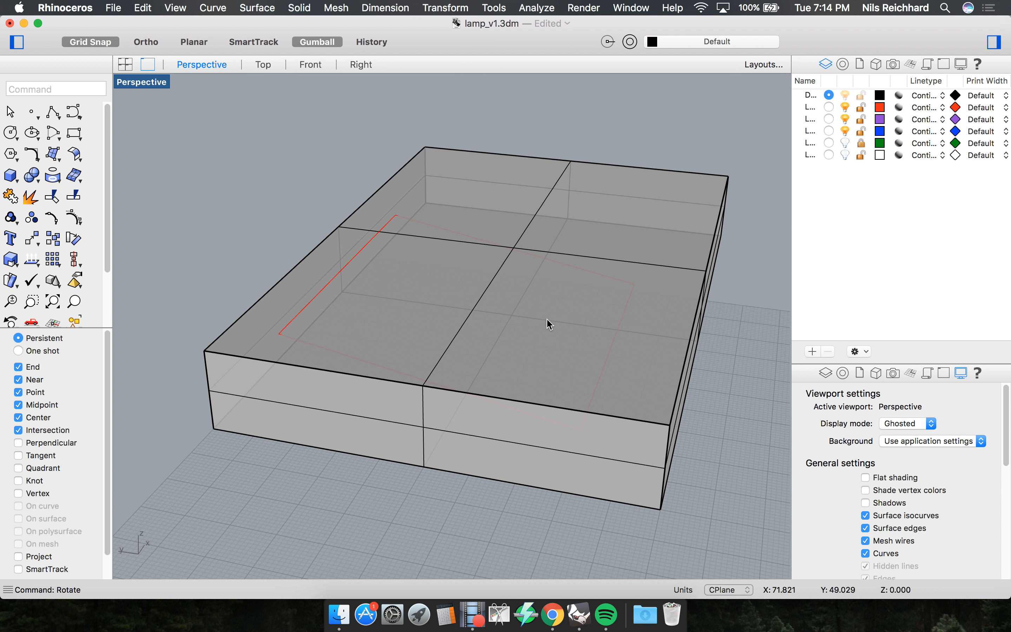
right_drag(602, 300, 466, 207)
Select the tilted rectangle inside the box in the Perspective viewport.
click(370, 254)
click(268, 246)
click(352, 268)
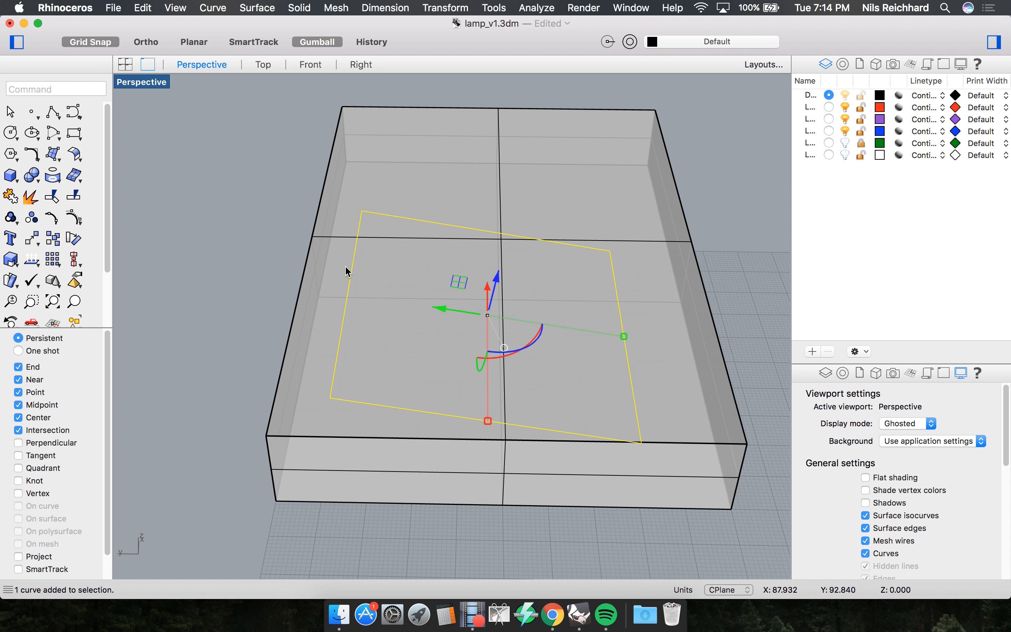
right_drag(391, 320, 406, 300)
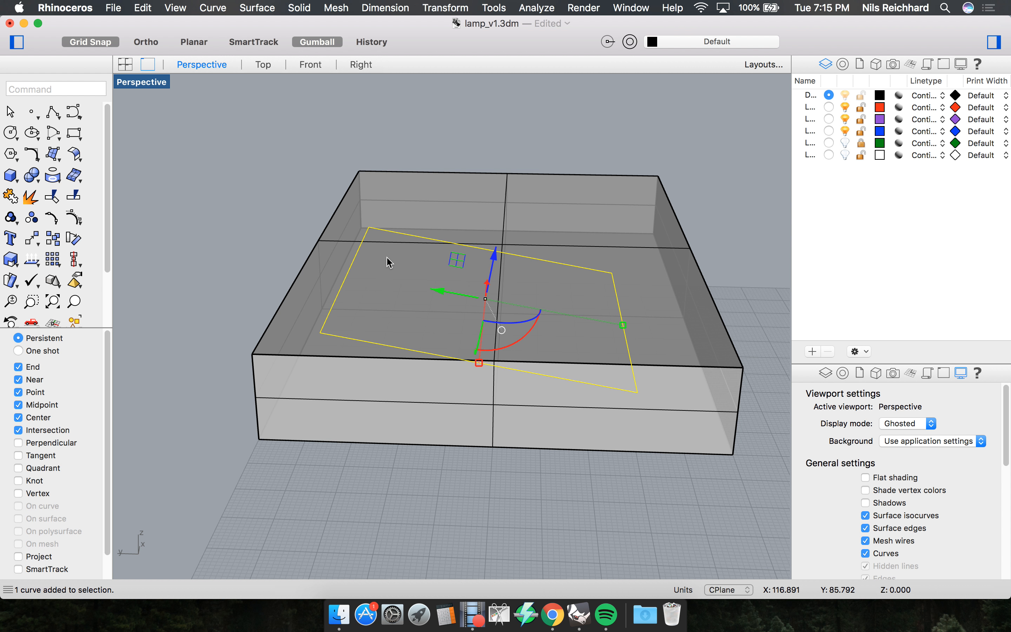
Try moving the tilted rectangle out of the box along its slanted gumball axis, and undo the move.
right_drag(539, 330, 504, 331)
scroll(518, 311, down, 6)
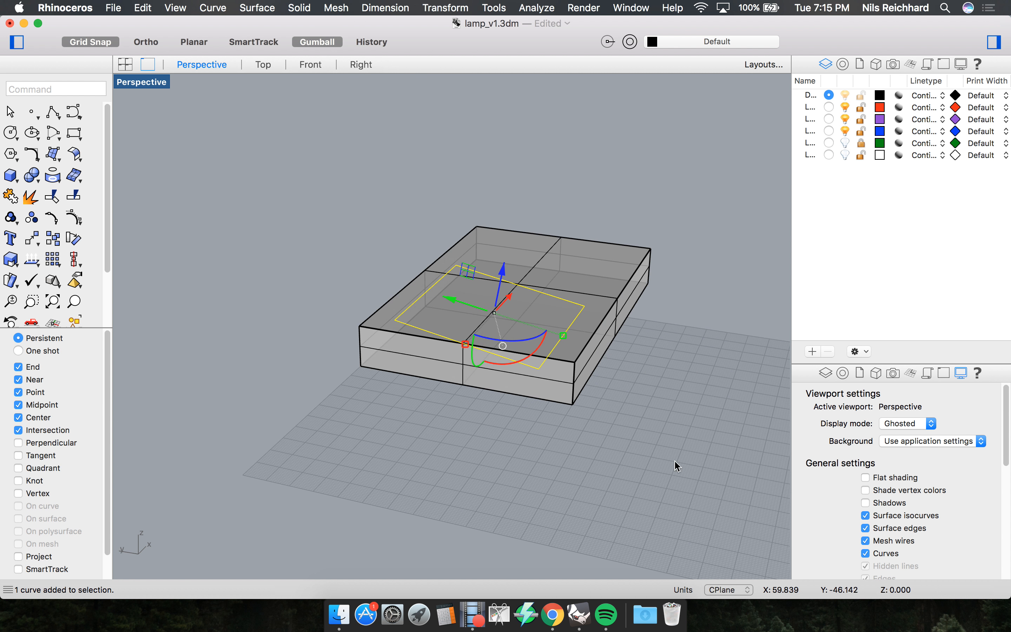
right_drag(558, 368, 589, 356)
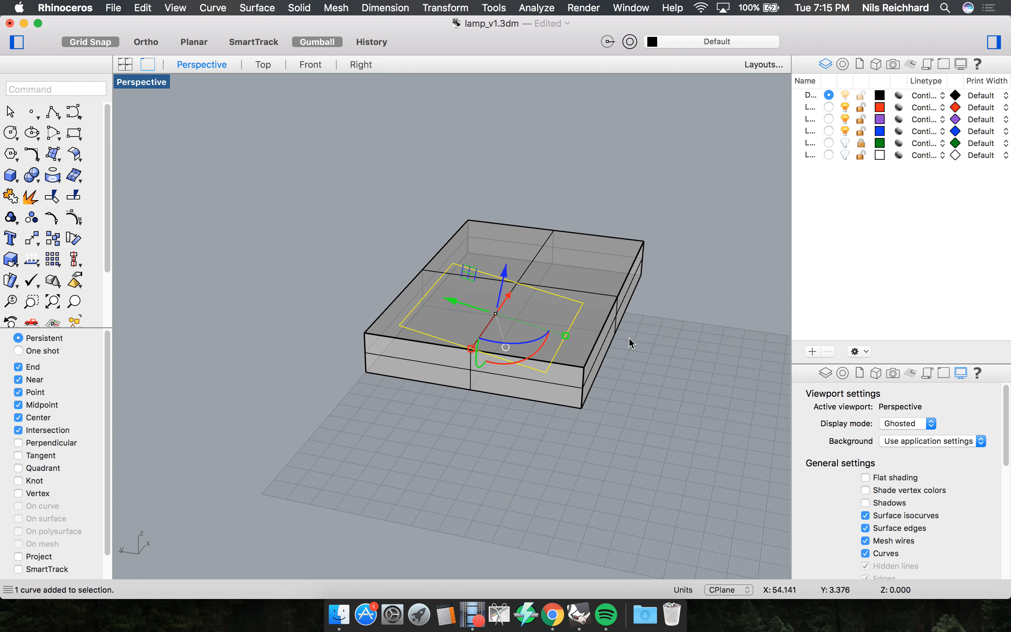
right_drag(663, 354, 550, 306)
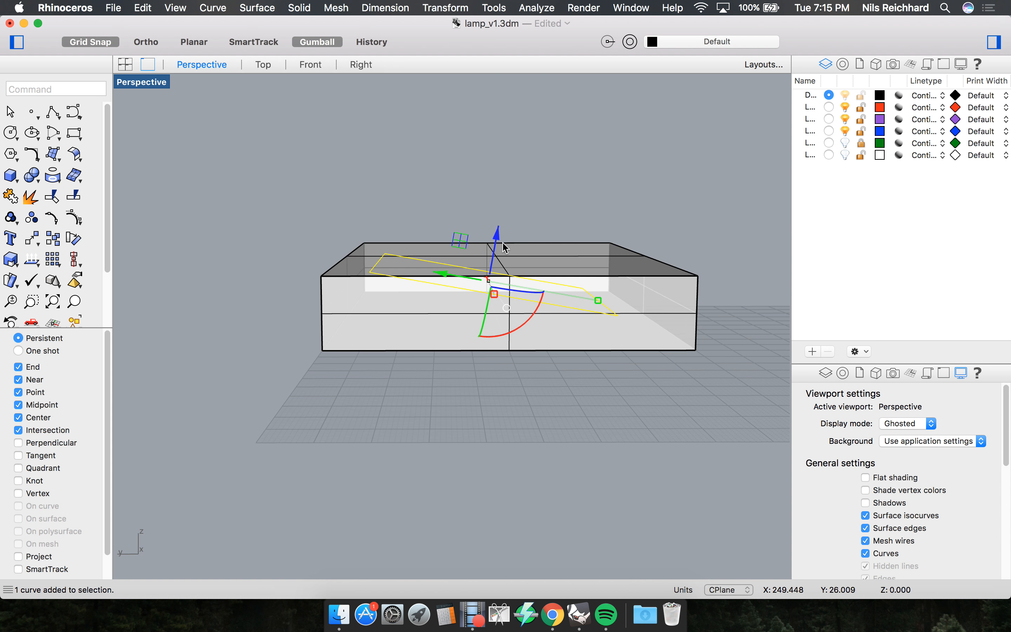
drag(500, 243, 499, 121)
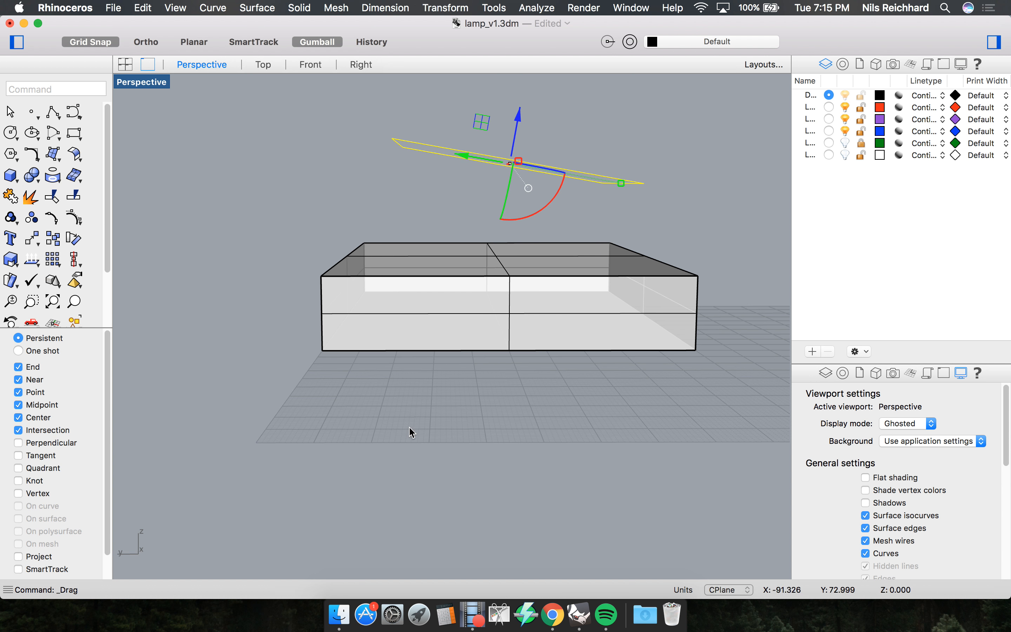
scroll(465, 380, down, 5)
right_drag(531, 351, 484, 344)
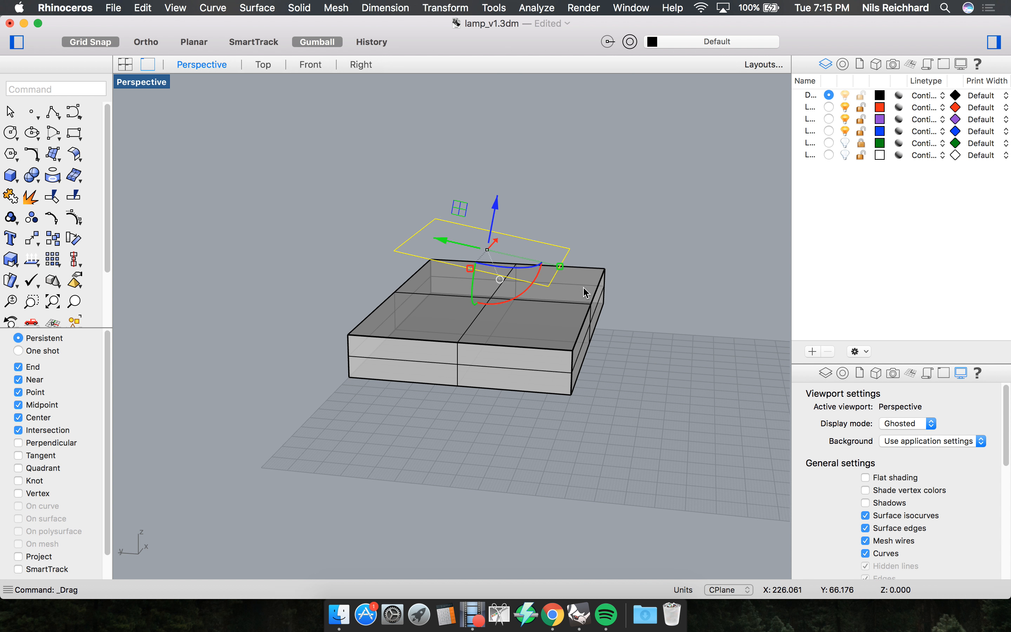
right_drag(582, 283, 552, 283)
key(super+z)
Set the gumball alignment to World so the rectangle's move axes run straight up and sideways.
right_drag(444, 326, 492, 326)
text(GumballAlignment)
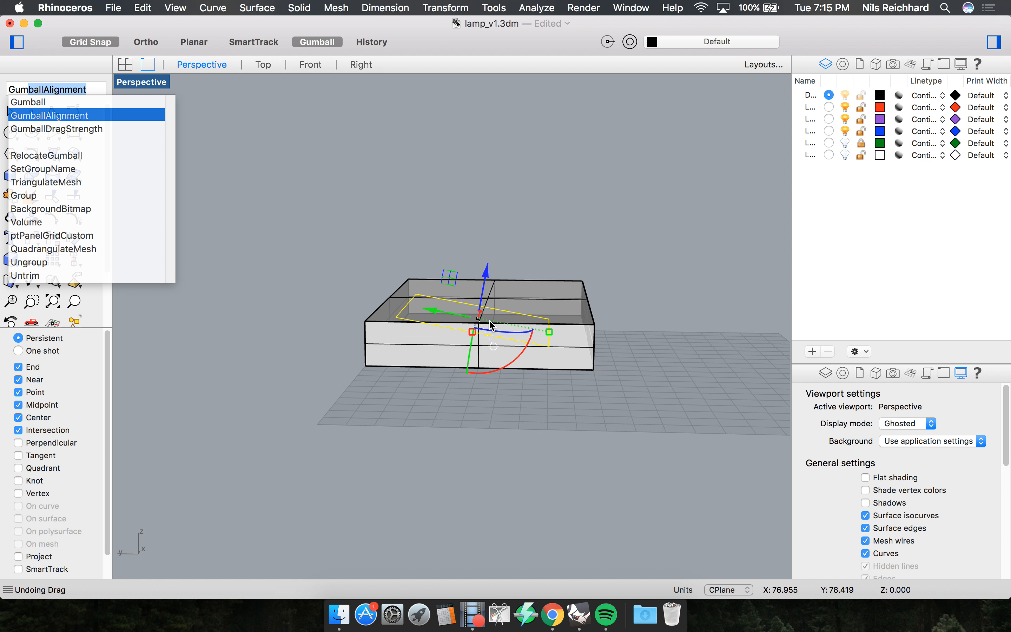
key(Return)
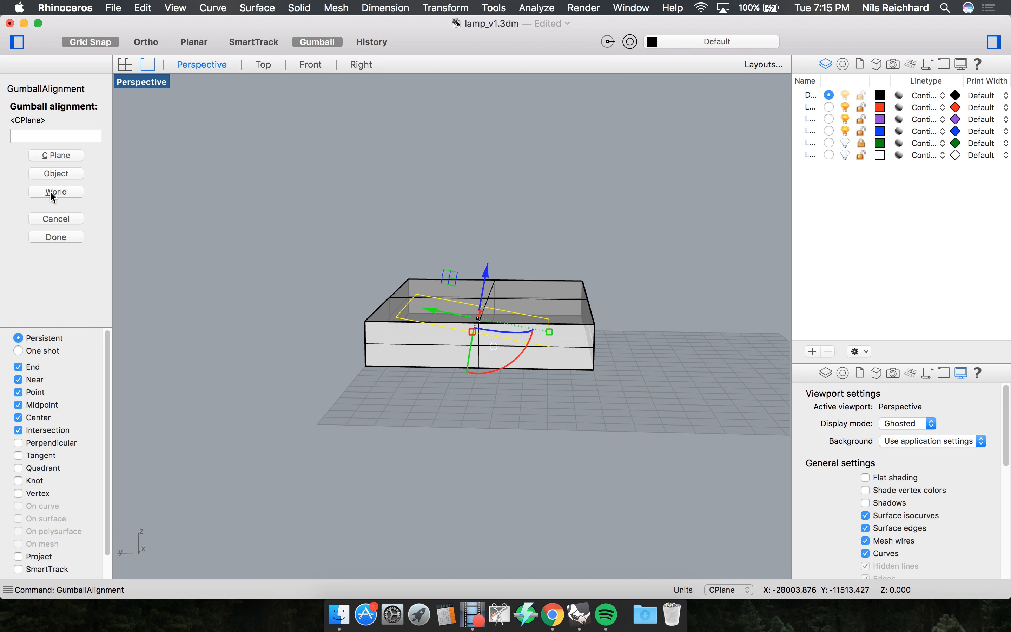
click(42, 152)
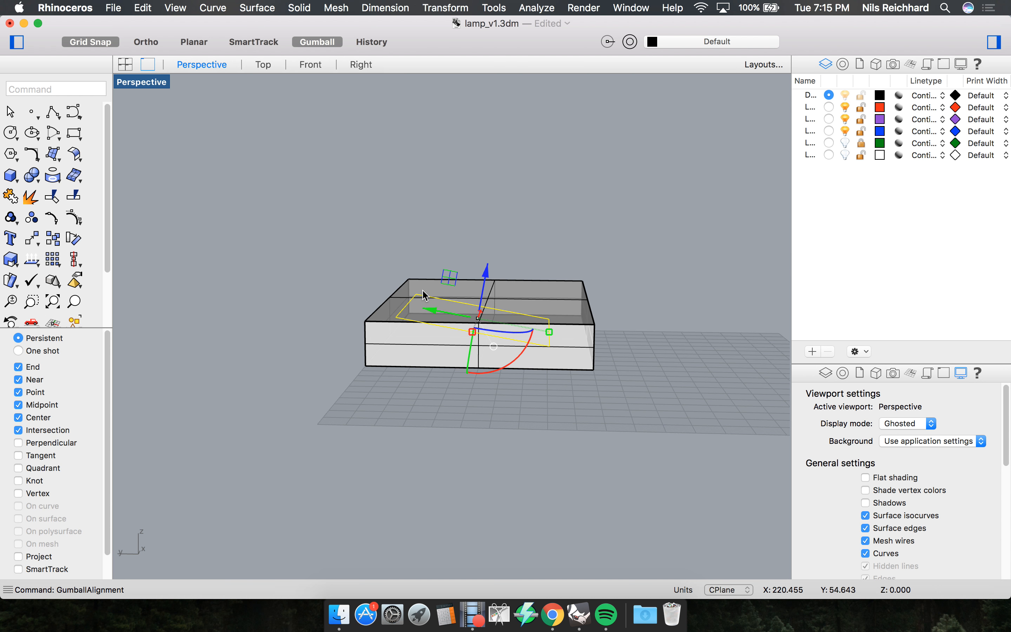
scroll(508, 327, up, 3)
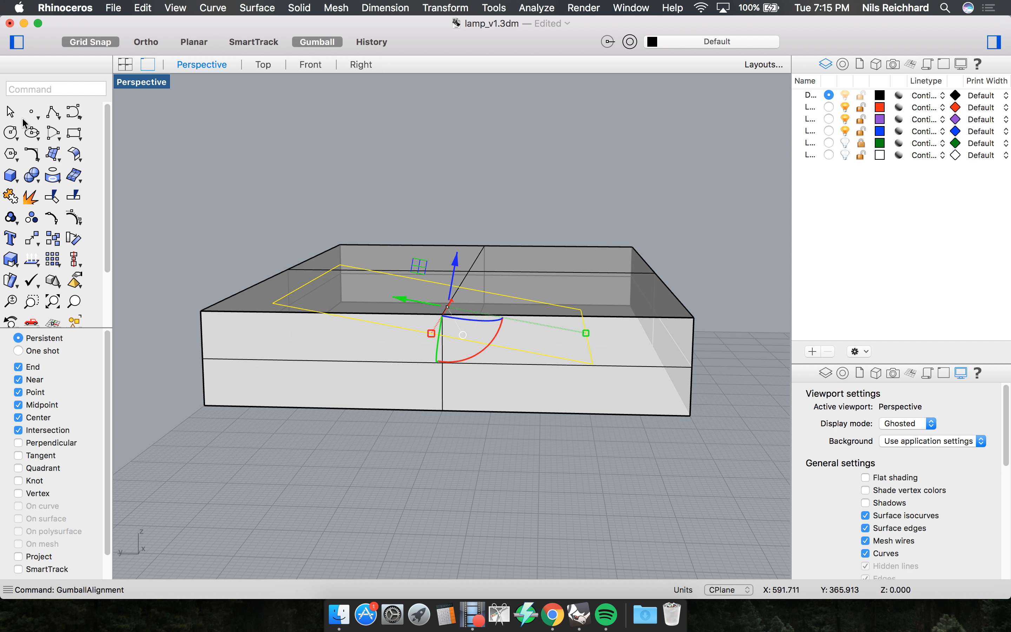
right_click(281, 216)
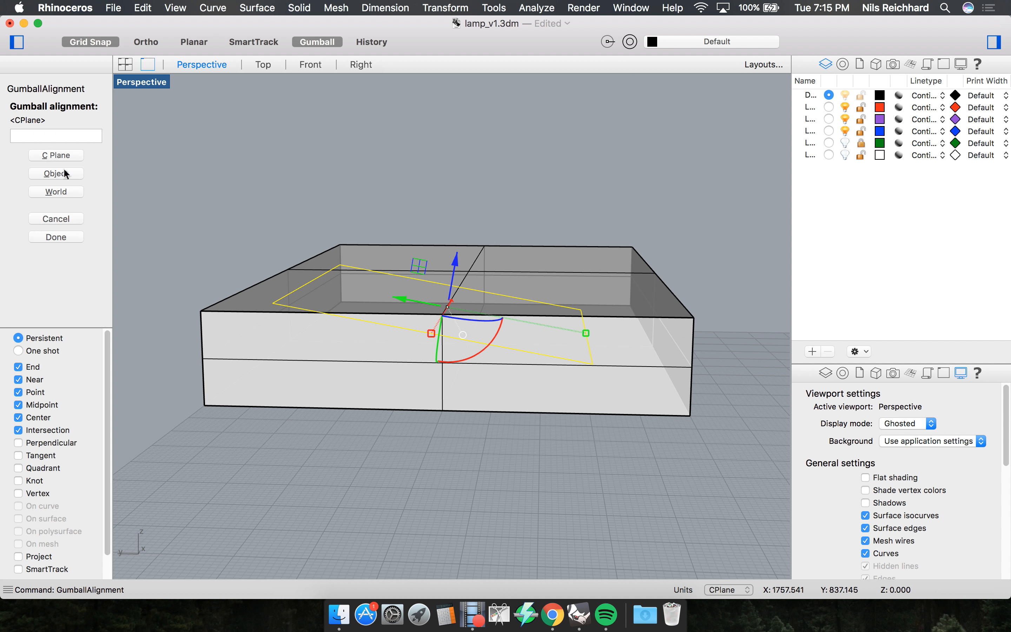
click(57, 191)
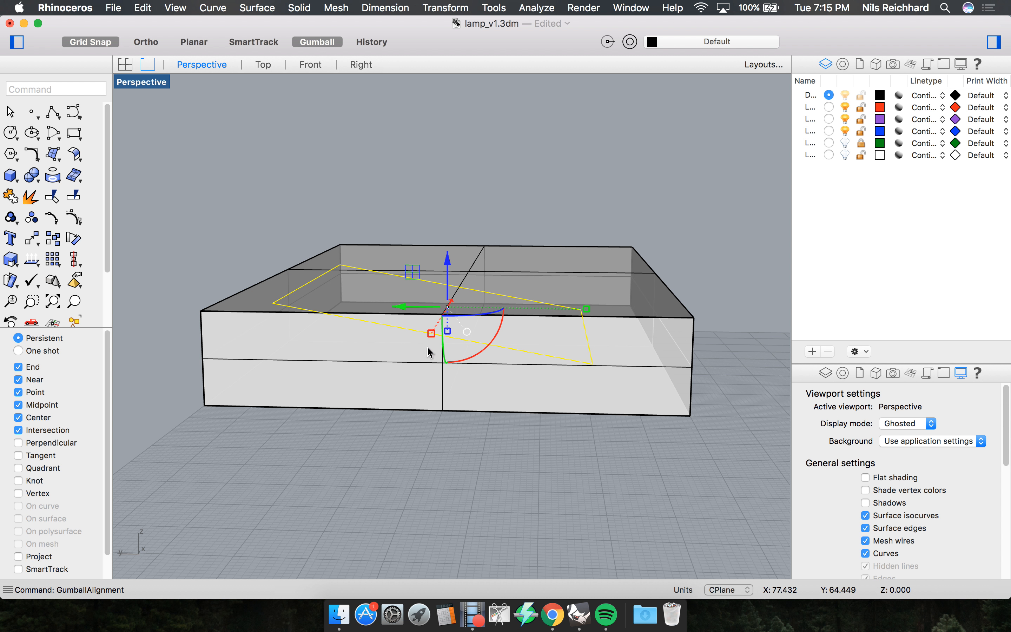
Extrude the tilted rectangle straight up along the world Z axis with the gumball, well past the top of the box.
scroll(480, 309, down, 5)
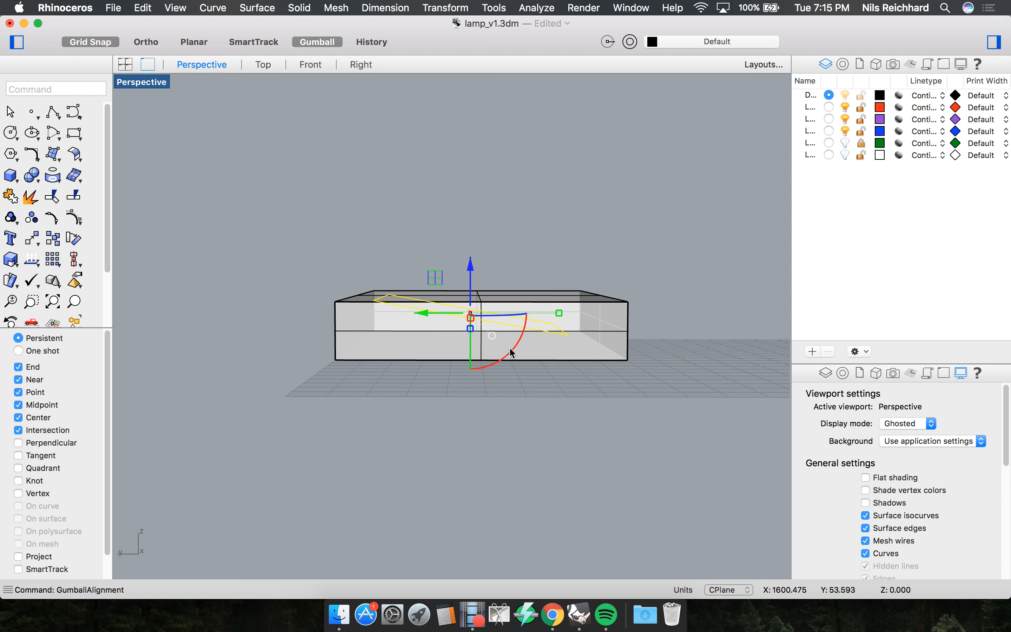
mouse_move(474, 307)
right_down()
mouse_move(476, 341)
mouse_move(348, 325)
mouse_move(499, 325)
mouse_move(463, 288)
right_up()
drag(463, 279, 468, 114)
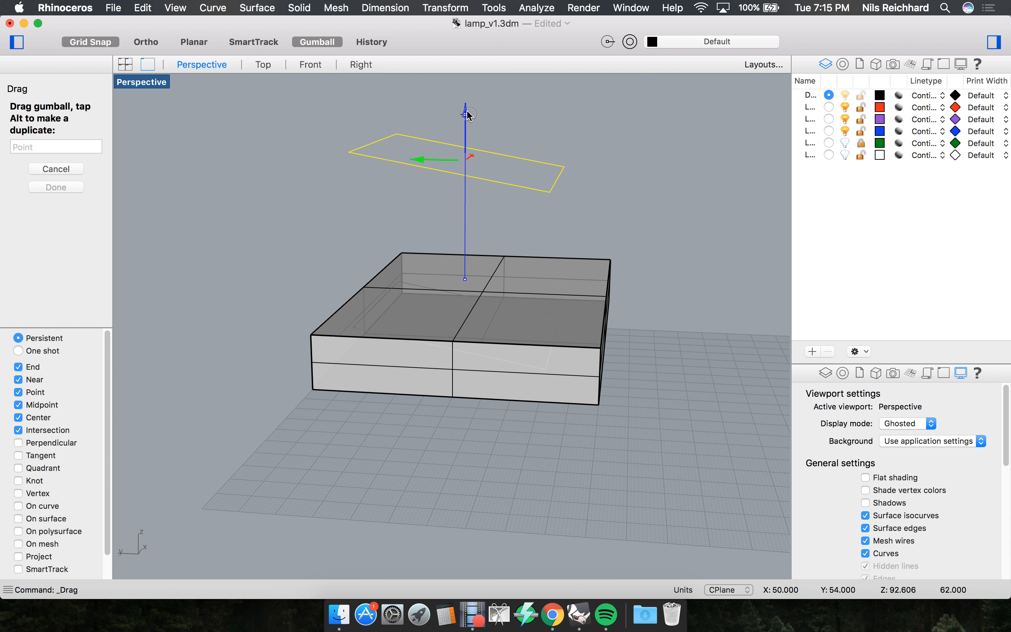
drag(469, 115, 479, 177)
mouse_move(473, 132)
mouse_down()
mouse_move(467, 145)
mouse_move(467, 132)
mouse_up()
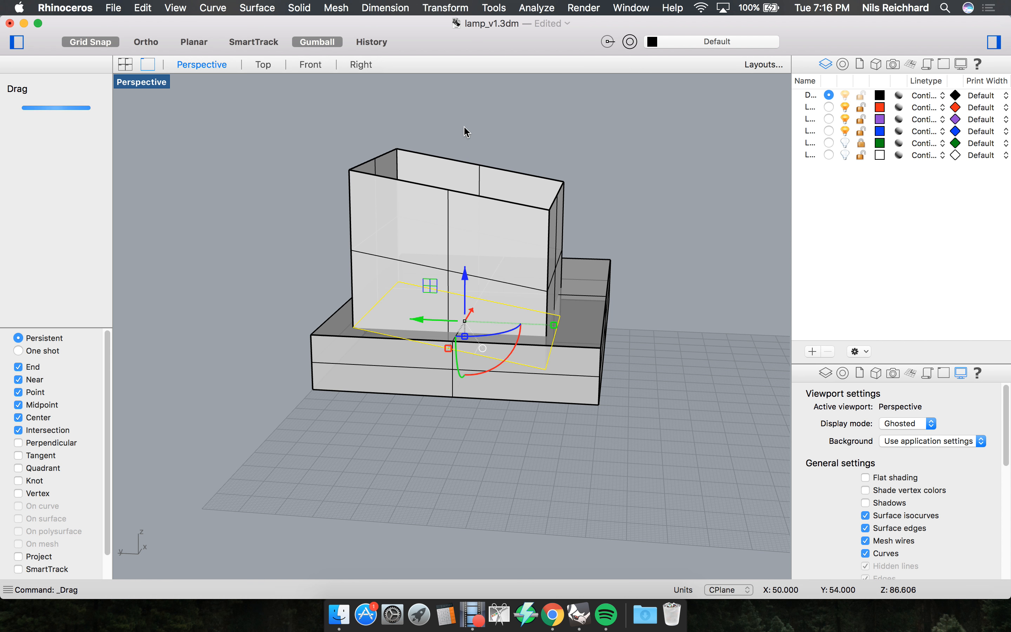
Close the open top and bottom of the extruded rectangle with the Cap command.
right_drag(577, 158, 418, 213)
click(359, 184)
click(234, 195)
right_drag(233, 195, 466, 184)
click(466, 185)
text(ca)
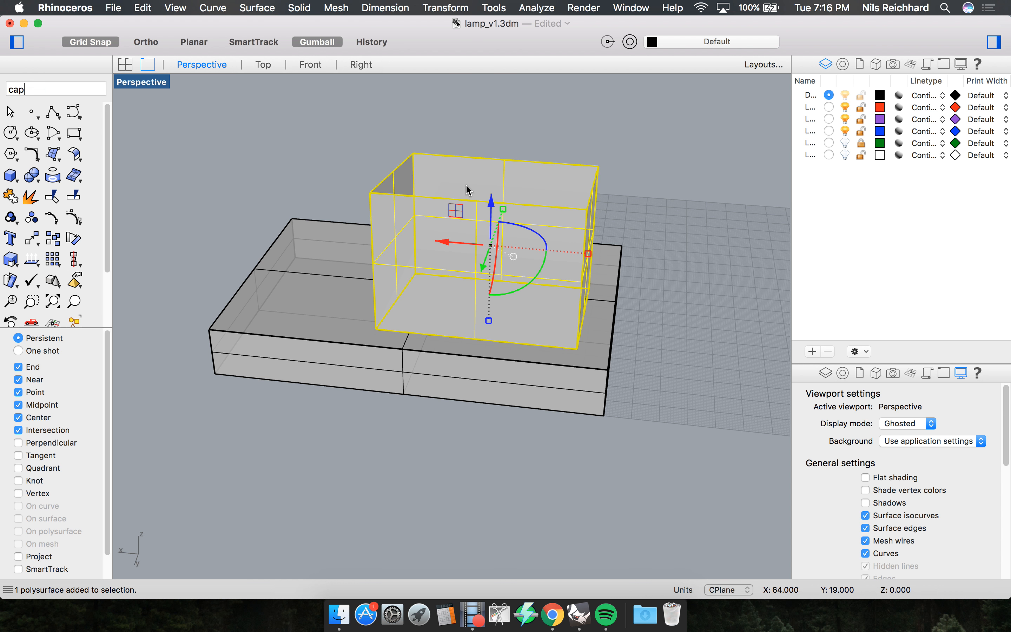
text(p)
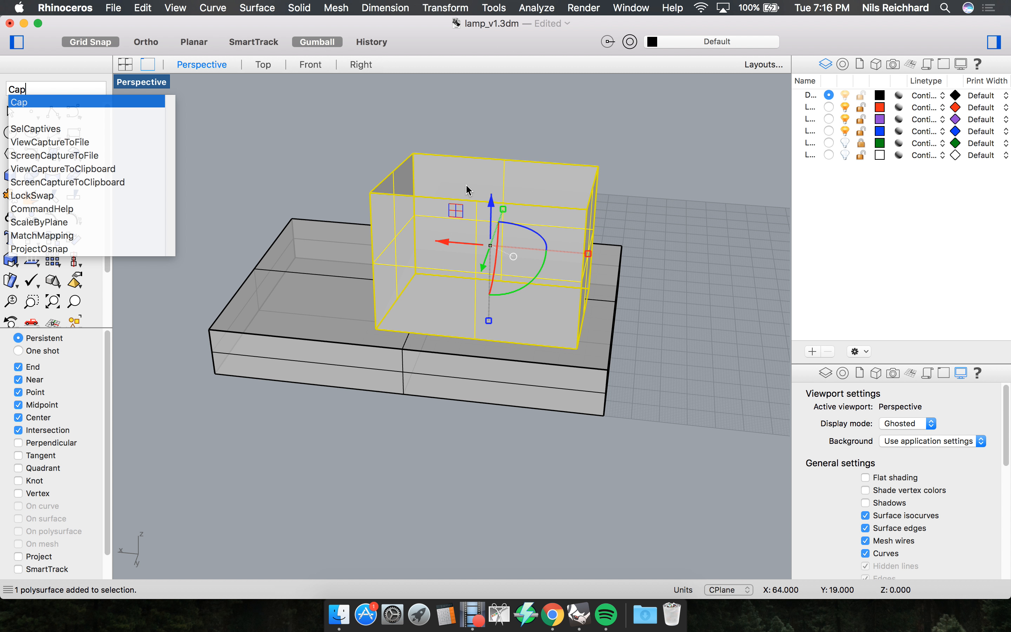
key(Return)
Examine the base box and the capped block as separate solids by selecting each in turn and viewing them from several angles.
click(372, 135)
right_drag(532, 152, 706, 317)
click(674, 311)
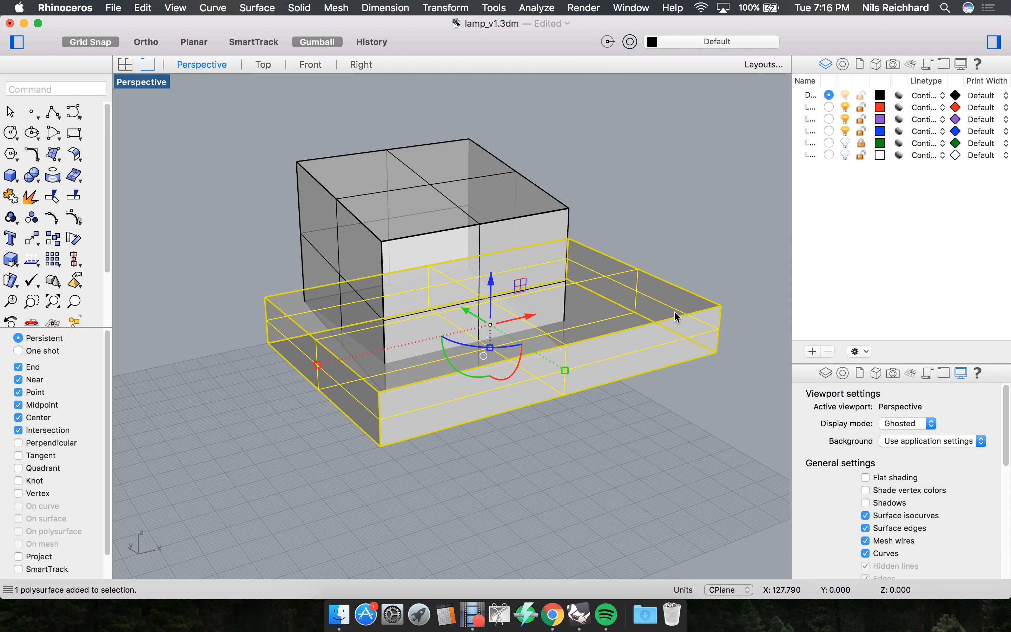
click(416, 183)
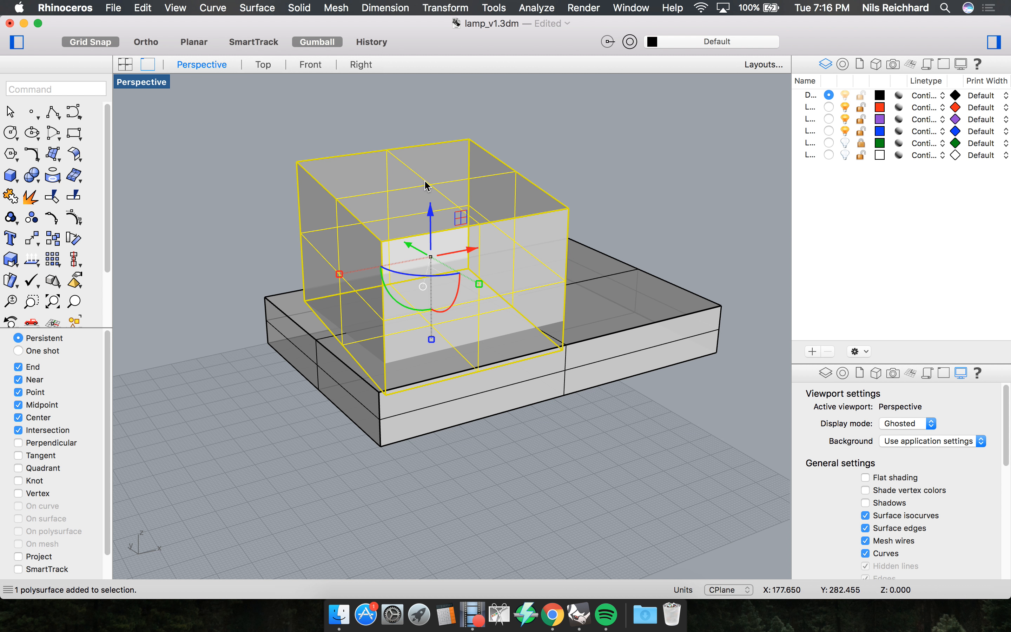
click(645, 299)
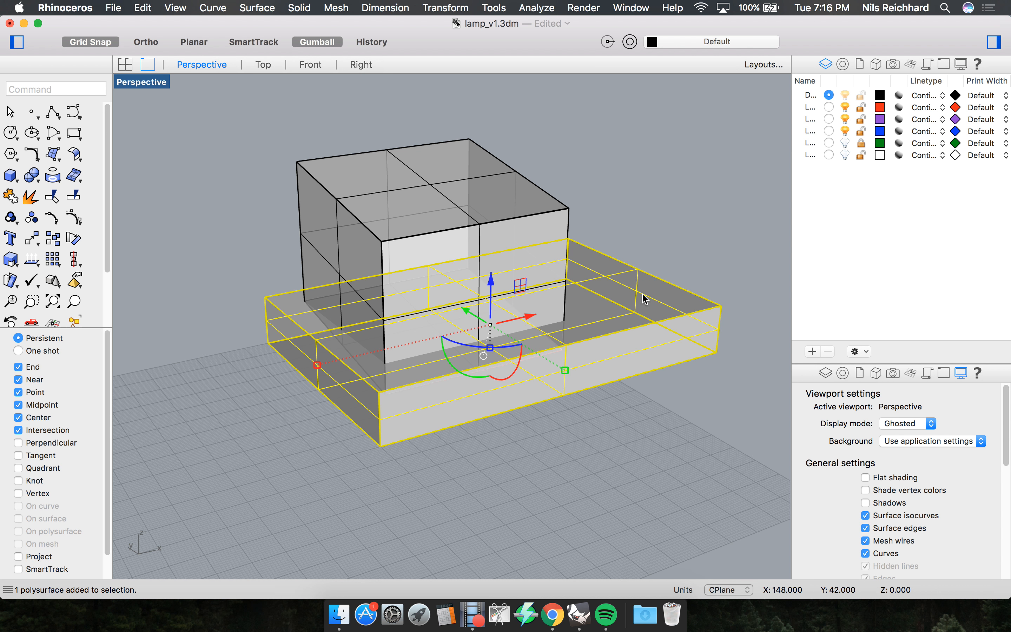
click(490, 214)
click(672, 294)
click(604, 200)
right_drag(607, 202, 634, 217)
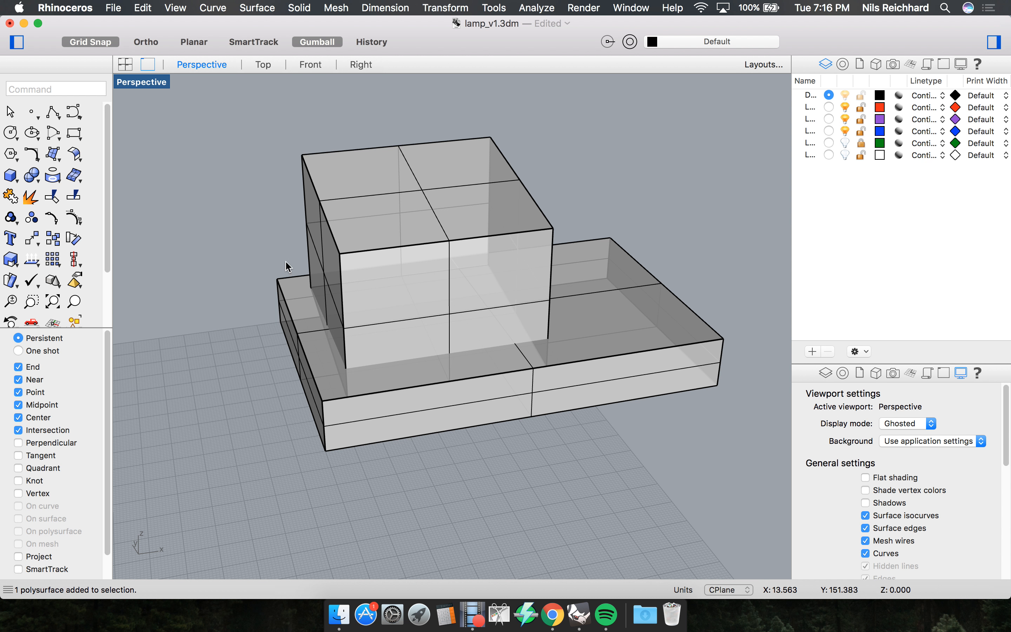
right_drag(282, 253, 493, 275)
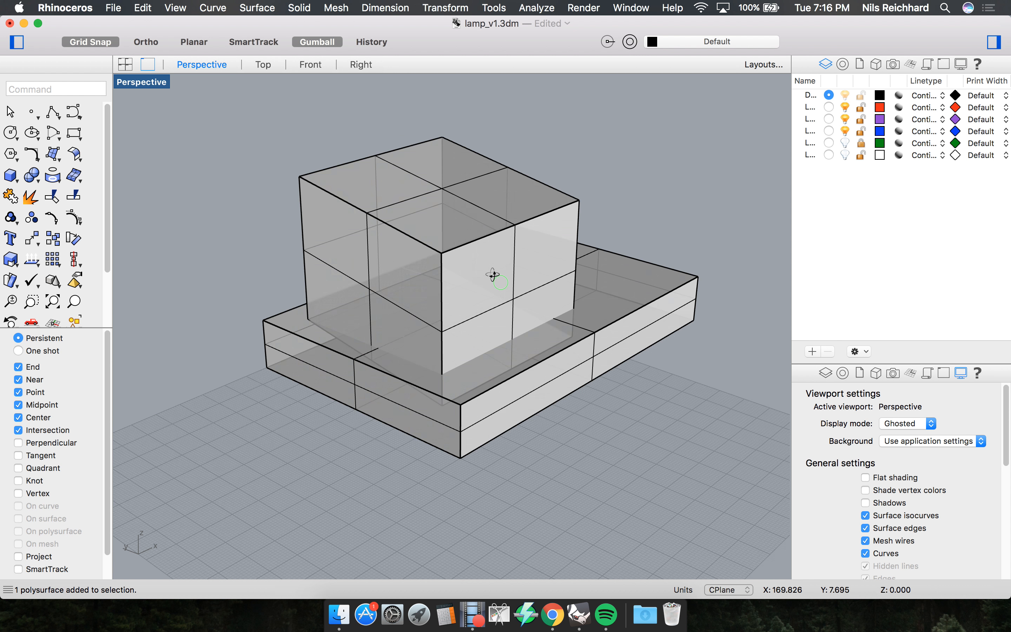
Show the white layer's reference lamp, examine the sloped recess in its base against the new solids, and hide the layer again.
click(846, 155)
scroll(394, 339, down, 5)
mouse_move(463, 311)
right_down()
mouse_move(422, 329)
mouse_move(445, 316)
right_up()
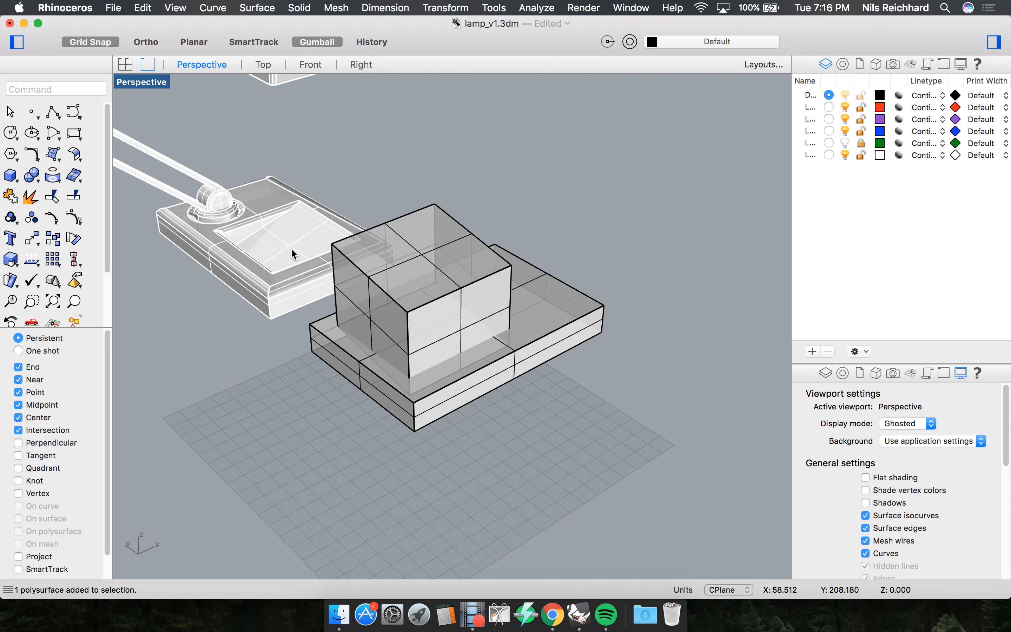
right_drag(388, 265, 620, 230)
right_drag(547, 416, 371, 324)
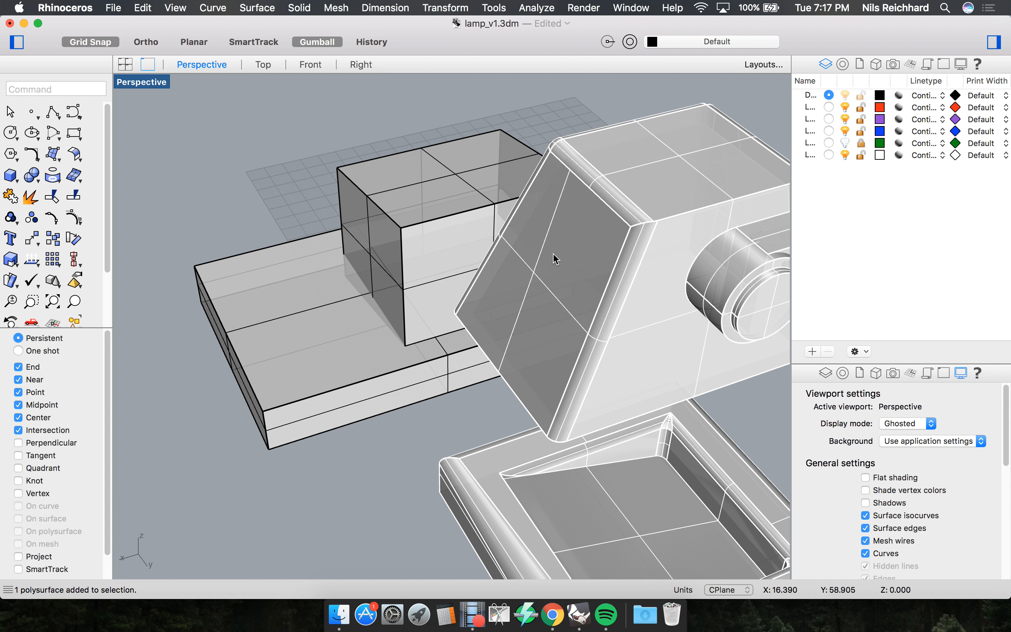
right_drag(350, 271, 405, 302)
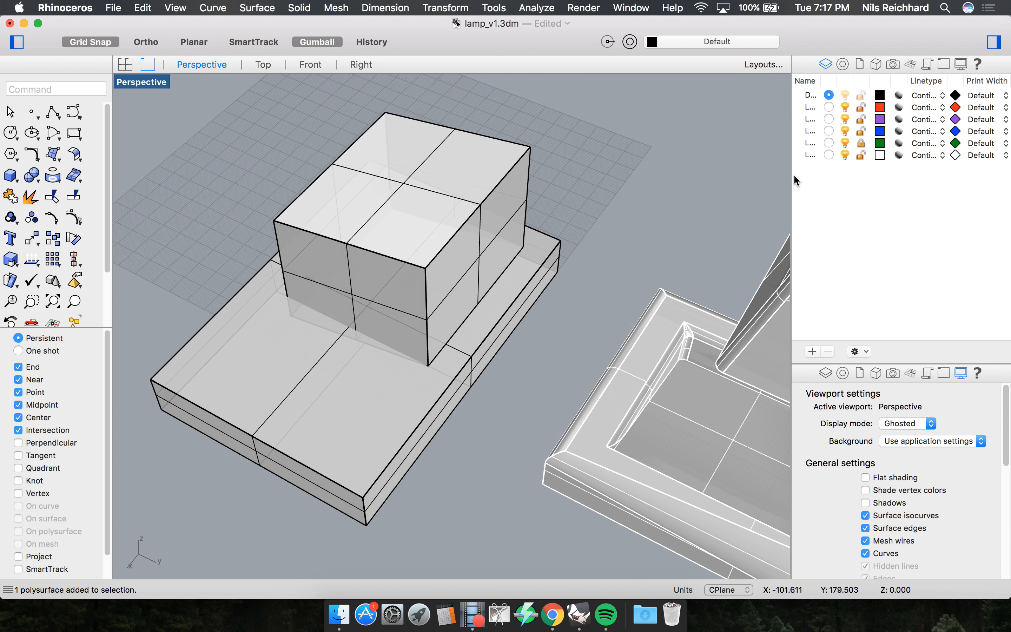
click(842, 140)
right_drag(519, 304, 652, 250)
click(842, 143)
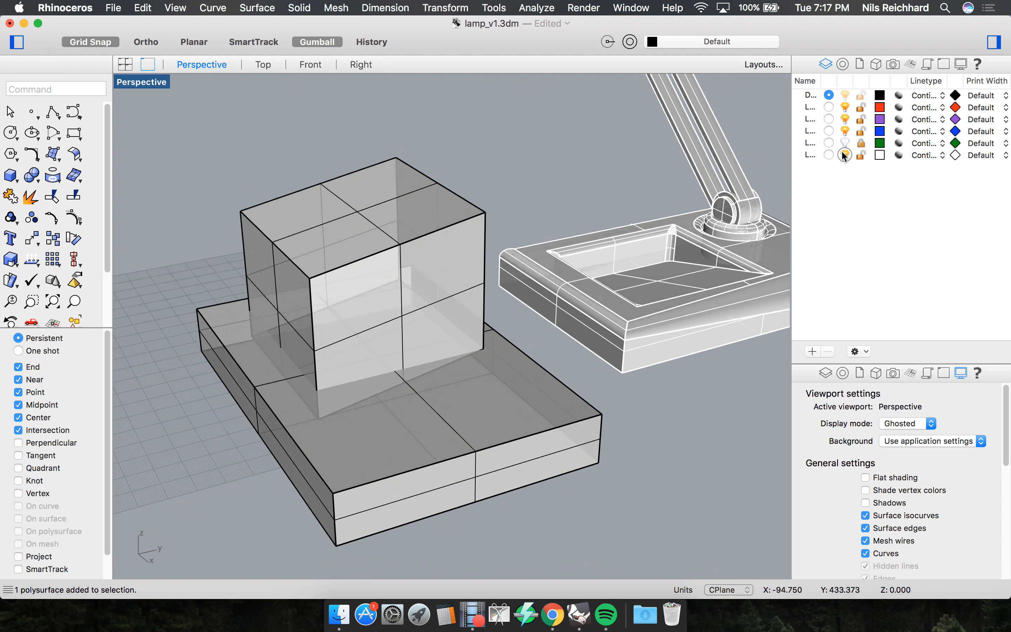
click(841, 152)
Subtract the capped block from the base box with Boolean difference, keeping the block by leaving Delete Input off.
right_drag(543, 322, 395, 307)
scroll(519, 335, down, 4)
scroll(520, 336, down, 2)
scroll(574, 327, up, 6)
right_drag(582, 323, 572, 344)
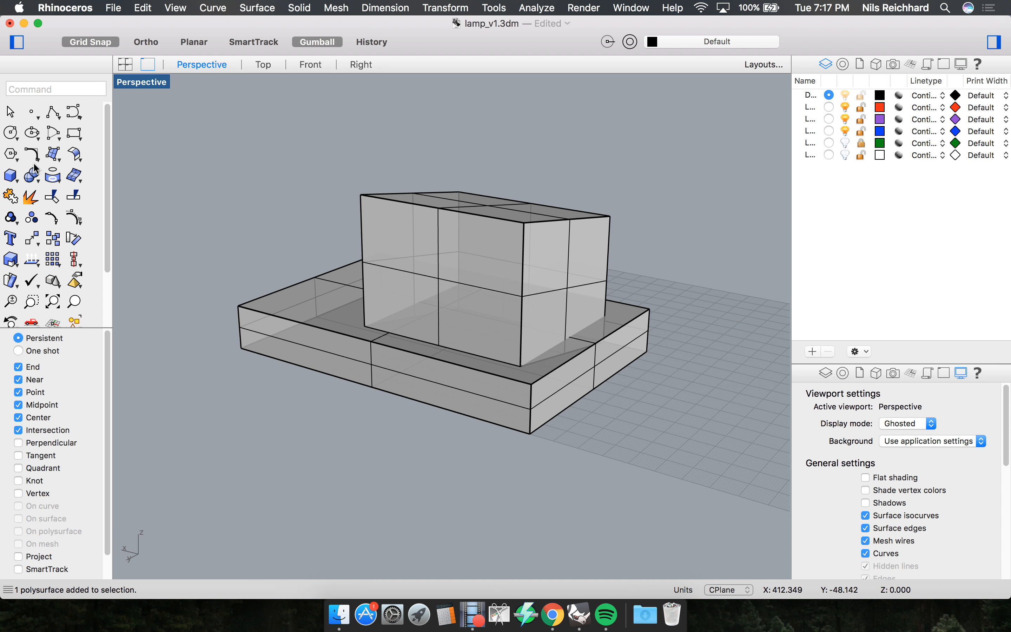
click(28, 181)
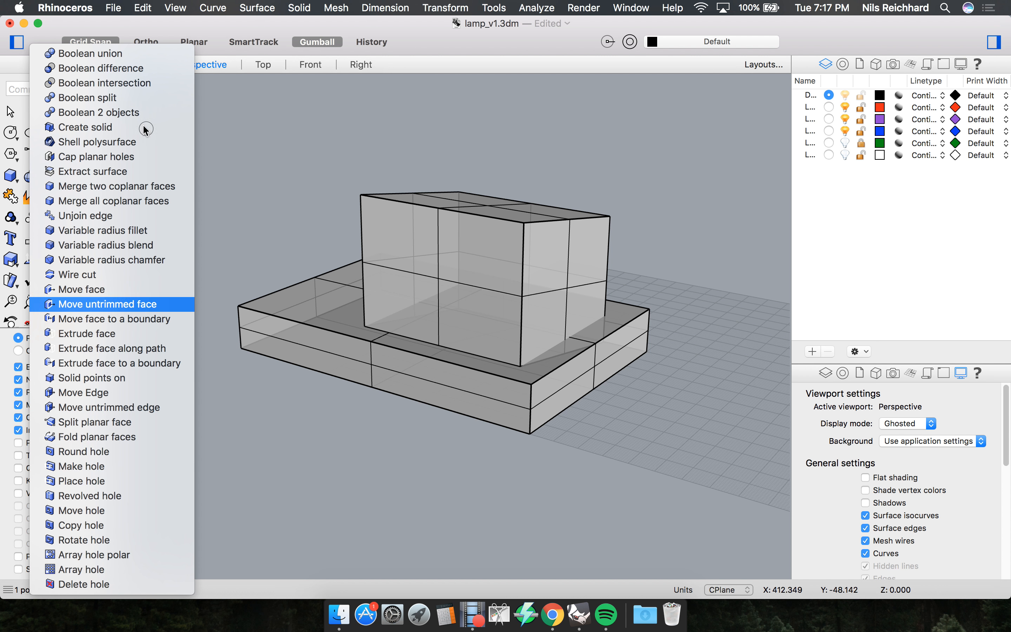
click(100, 68)
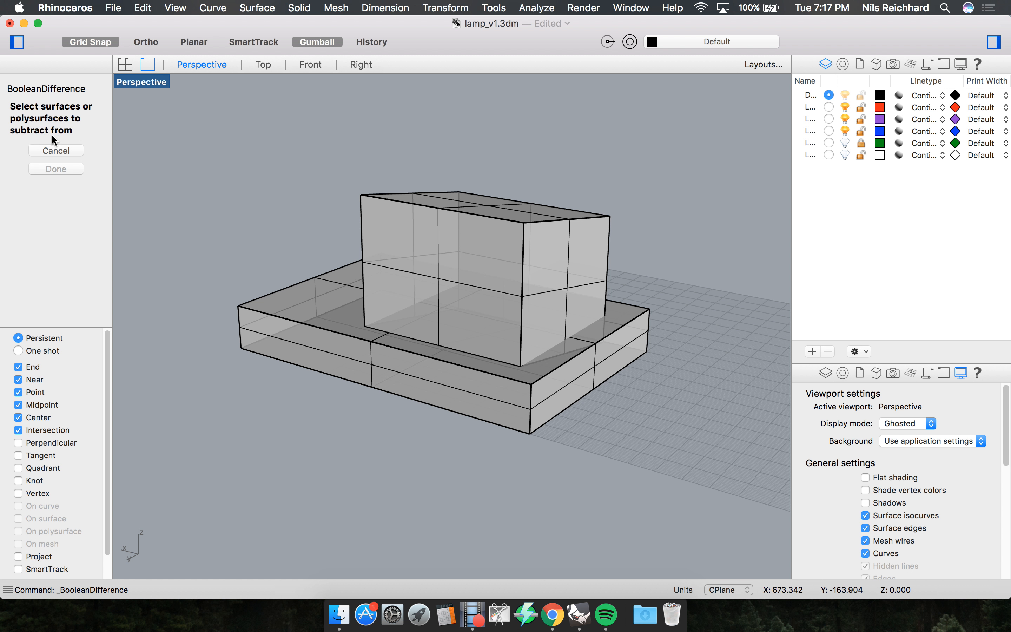
click(284, 337)
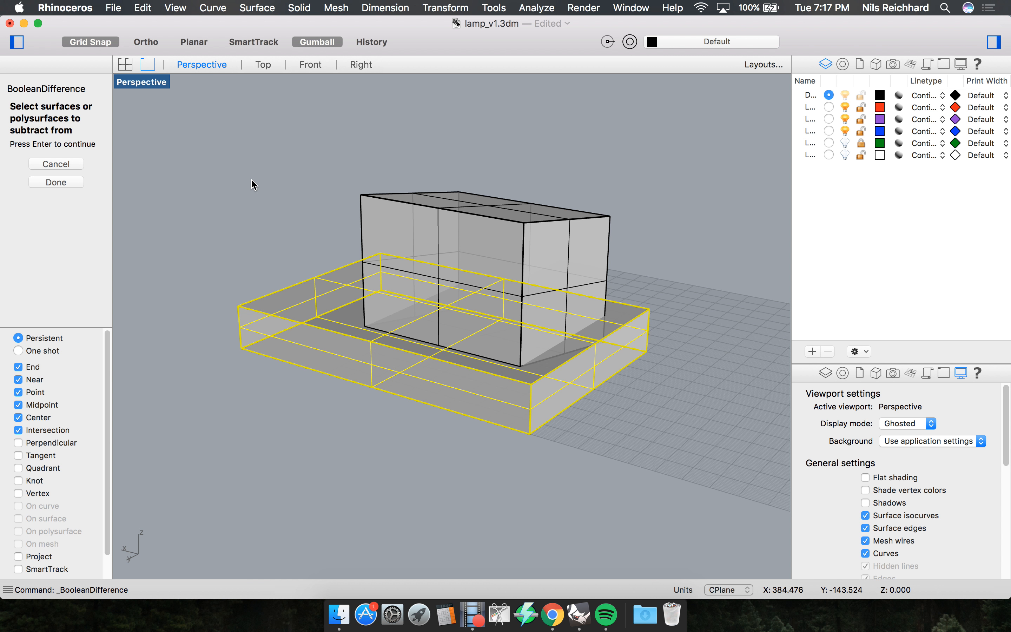
key(Return)
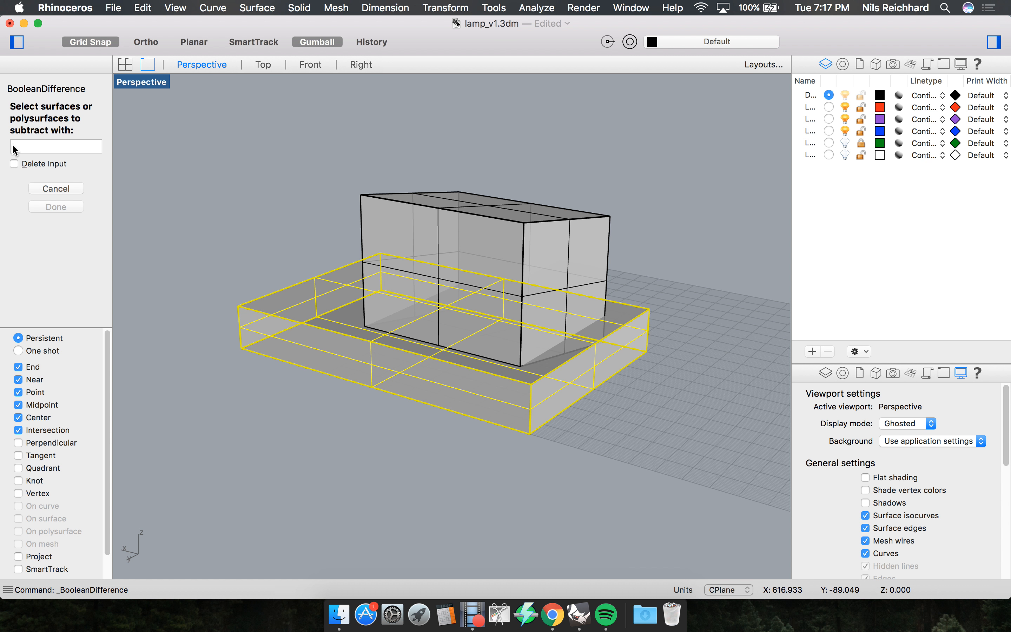
click(448, 209)
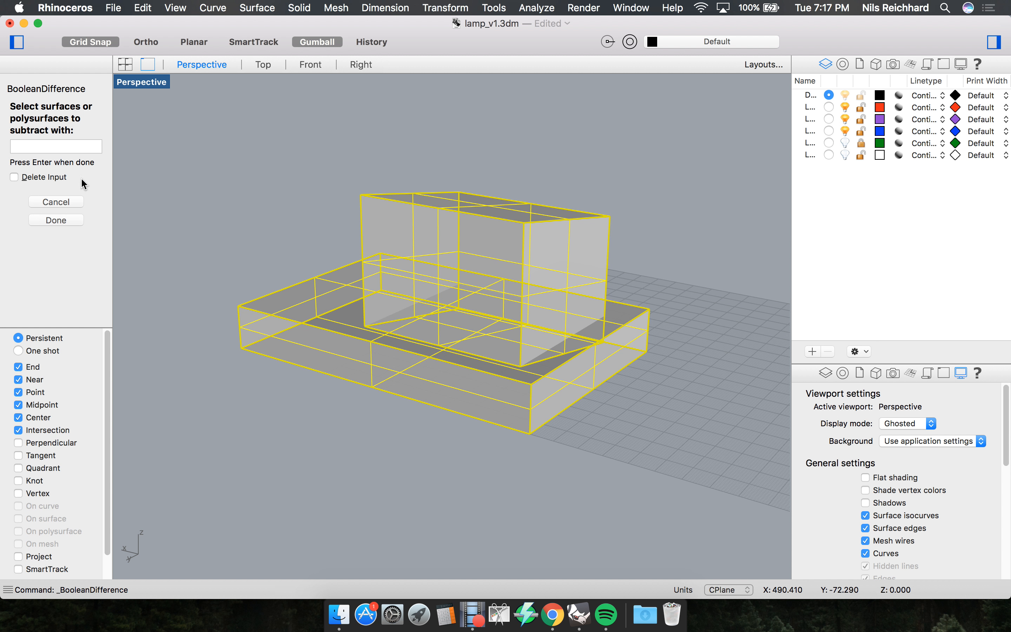
click(14, 176)
right_drag(541, 174, 402, 214)
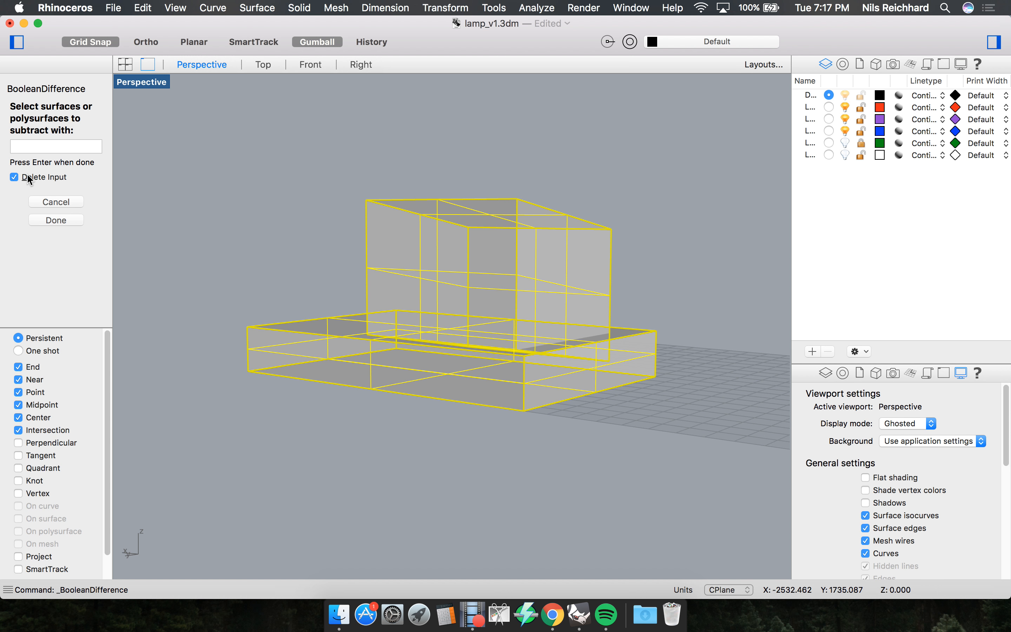
click(14, 177)
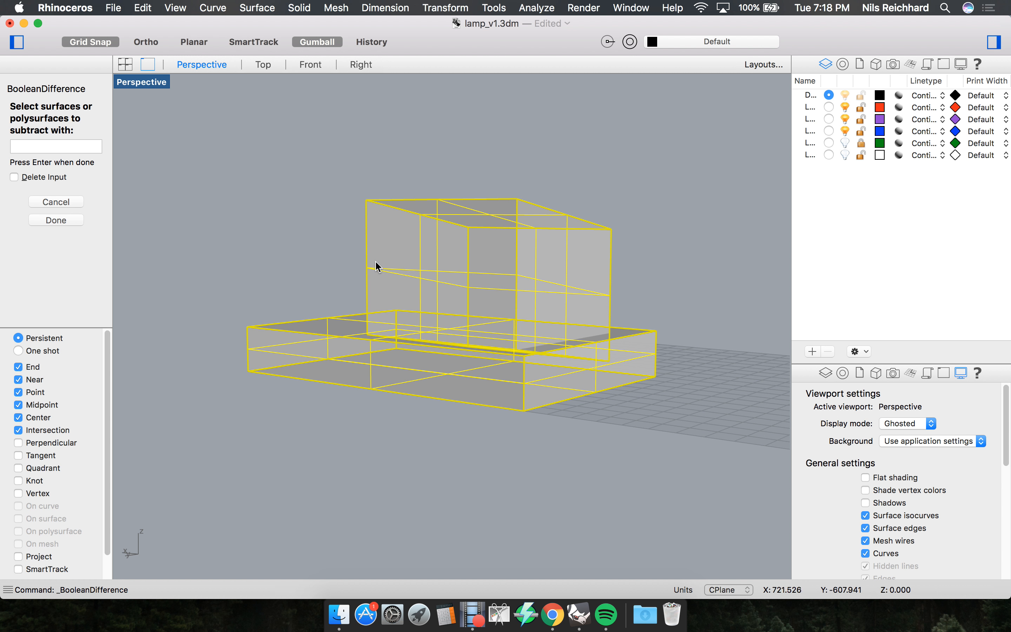
key(Return)
Move the cutting block straight up clear of the base and inspect the sloped recess cut into the box.
mouse_move(565, 266)
right_down()
mouse_move(427, 269)
mouse_move(506, 255)
right_up()
click(506, 254)
drag(514, 241, 501, 129)
click(324, 244)
right_drag(324, 244, 375, 322)
scroll(384, 311, up, 5)
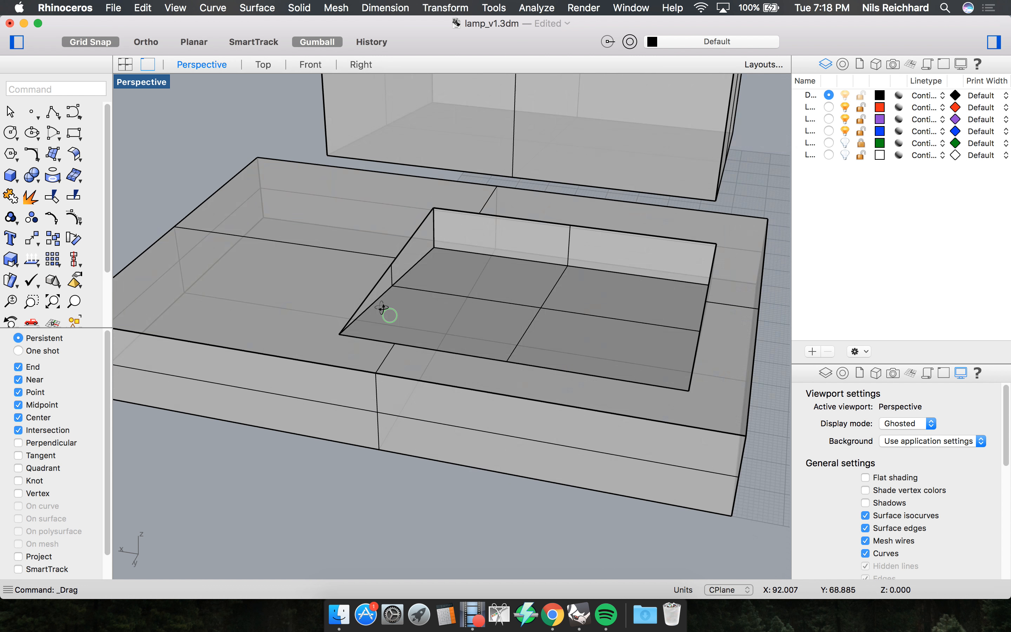
right_drag(664, 370, 582, 353)
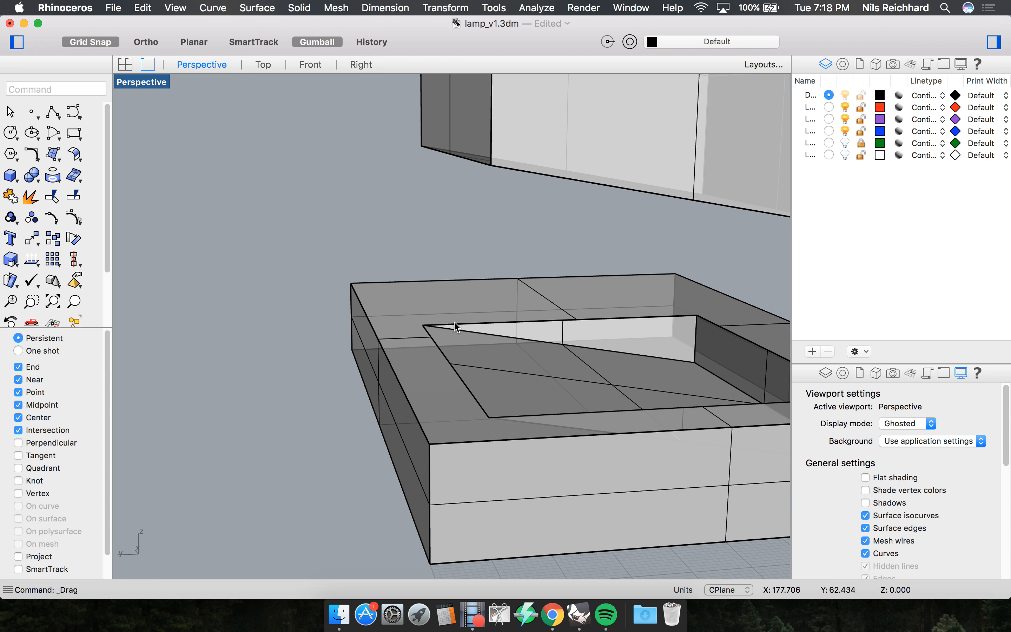
Delete the cutting block floating above the base box and inspect the sloped recess left in the box.
right_drag(736, 388, 386, 321)
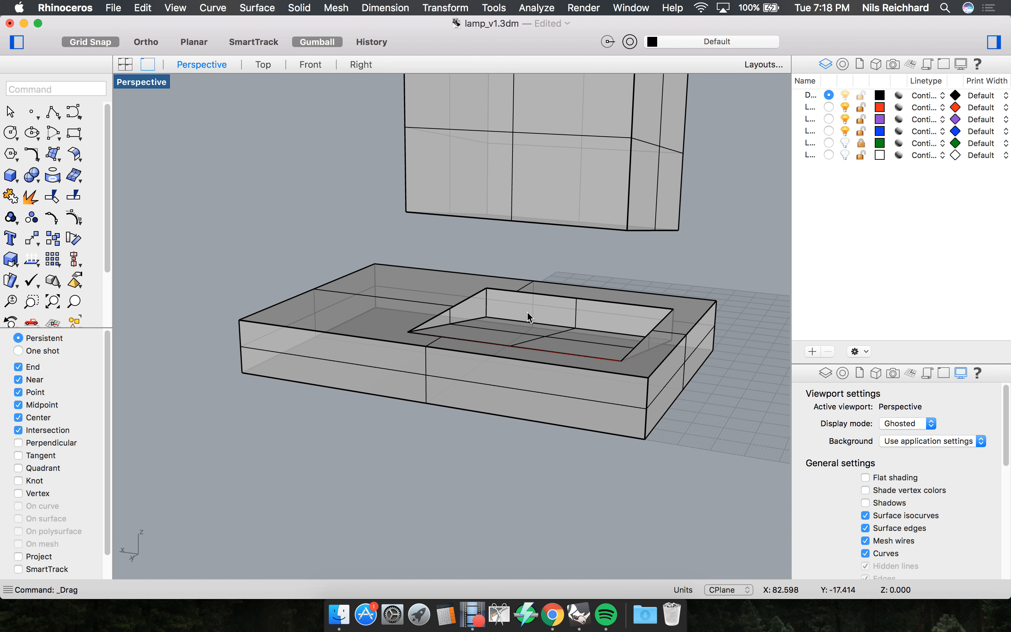
right_drag(620, 340, 554, 196)
click(554, 197)
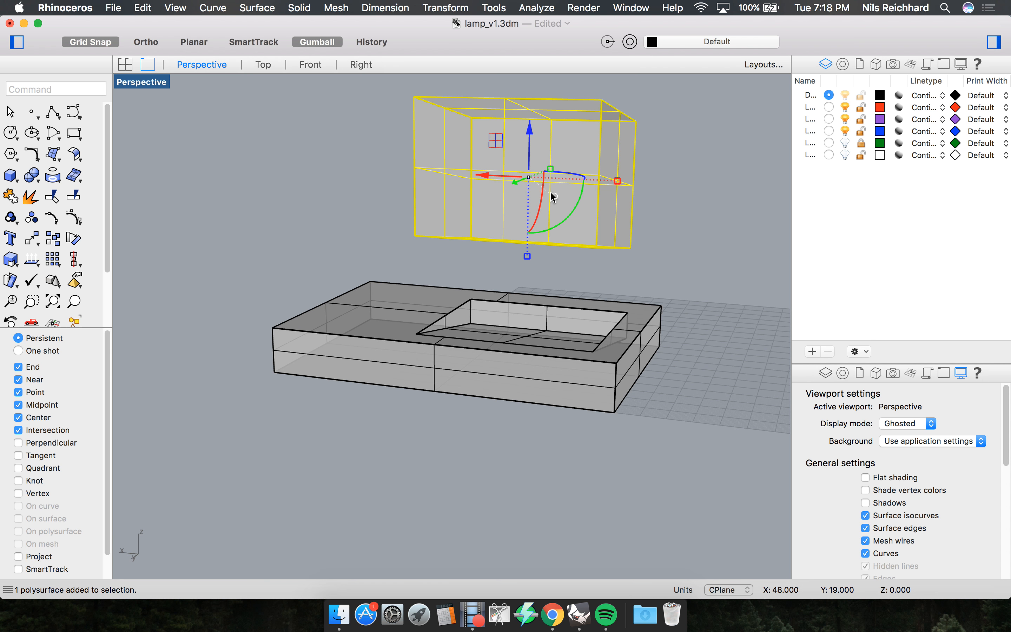
key(Delete)
right_drag(605, 183, 564, 308)
scroll(454, 329, up, 3)
scroll(564, 308, down, 4)
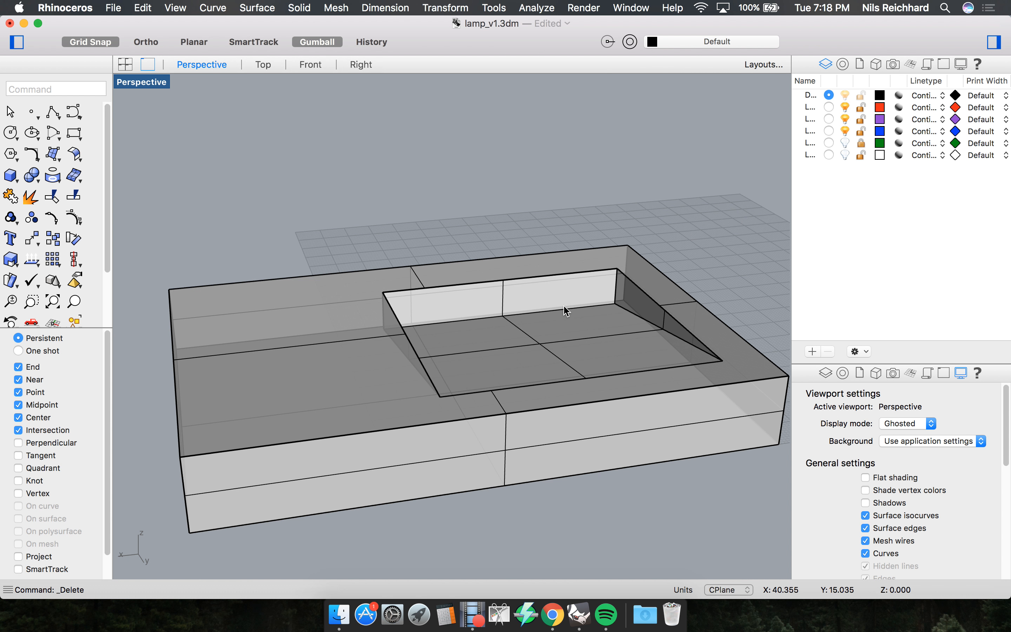
Compare the new base with the white layer's reference lamp, check the green layer, and hide both layers again.
click(844, 155)
right_drag(598, 190, 585, 232)
scroll(585, 235, down, 5)
scroll(727, 302, up, 4)
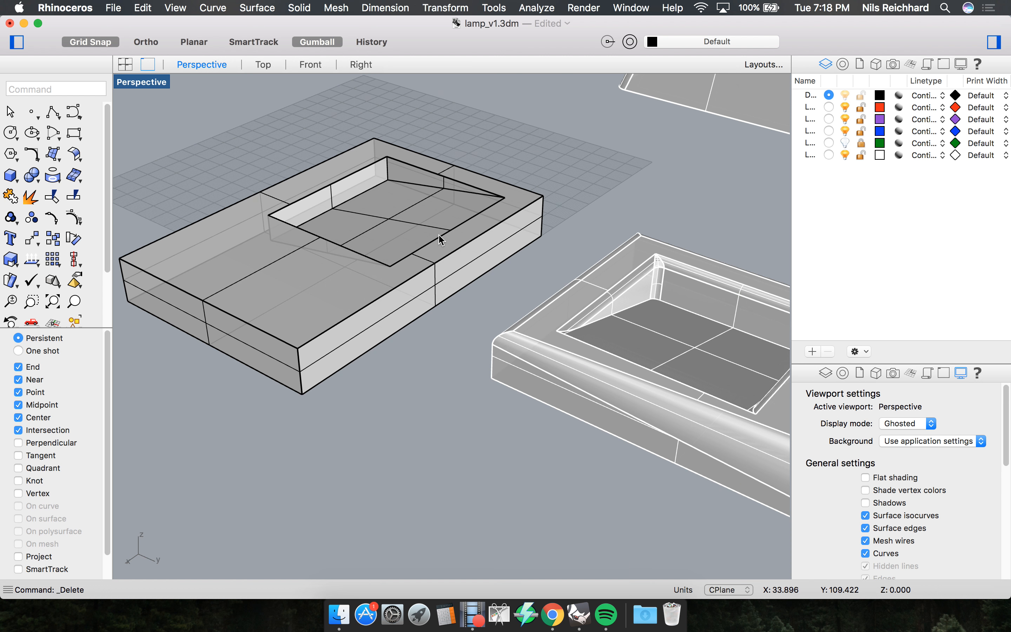
click(844, 143)
click(844, 142)
click(844, 154)
Examine the uncut part of the base box beside the recess from several angles and return to the four-viewport layout.
scroll(459, 204, down, 8)
scroll(456, 208, up, 6)
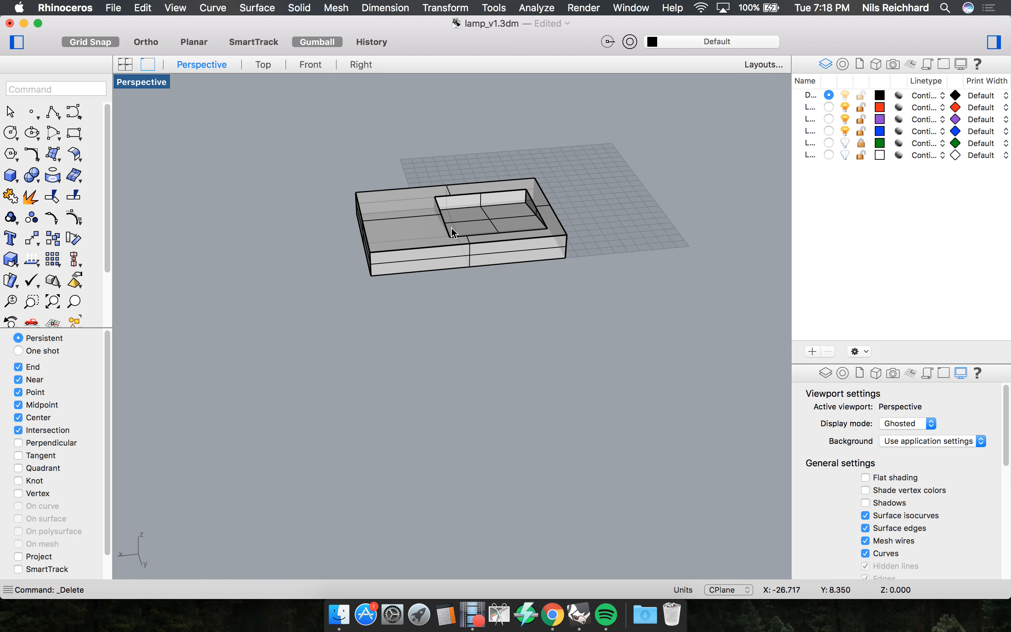
right_drag(398, 211, 453, 213)
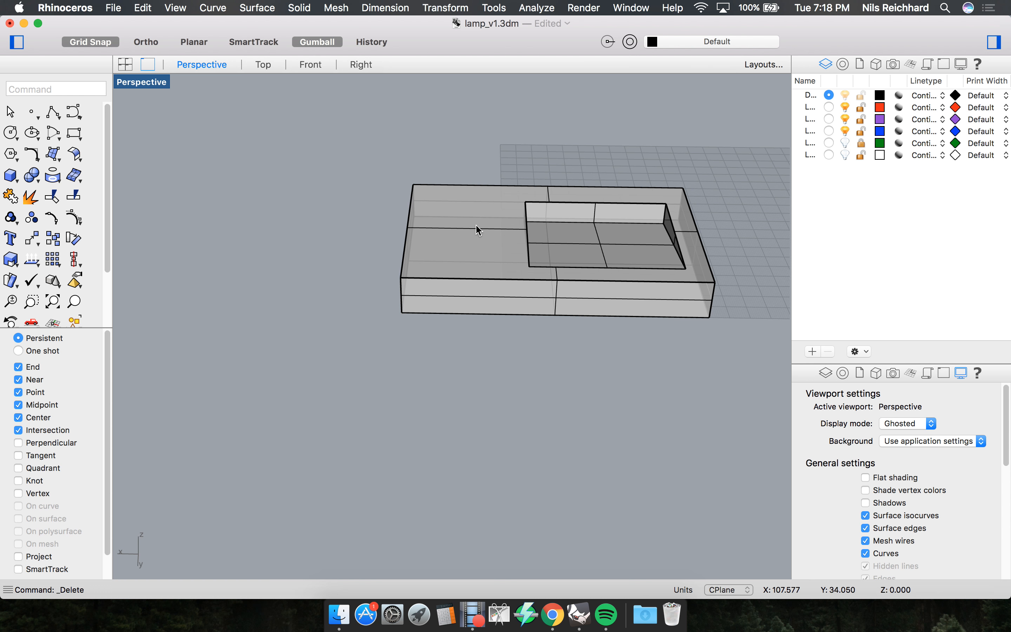
right_drag(424, 218, 308, 263)
scroll(387, 277, up, 5)
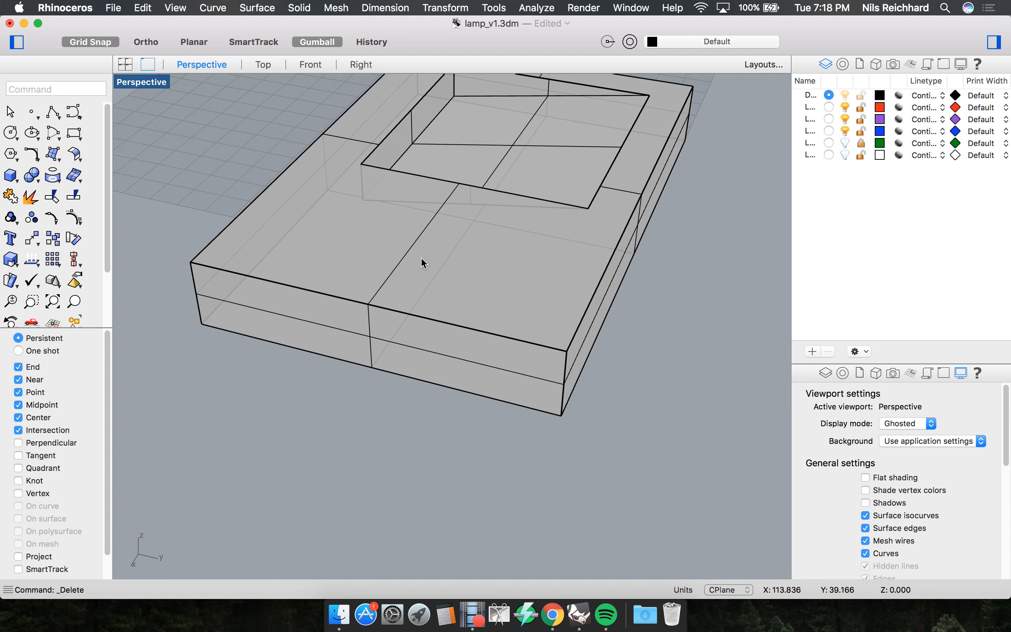
scroll(384, 241, down, 5)
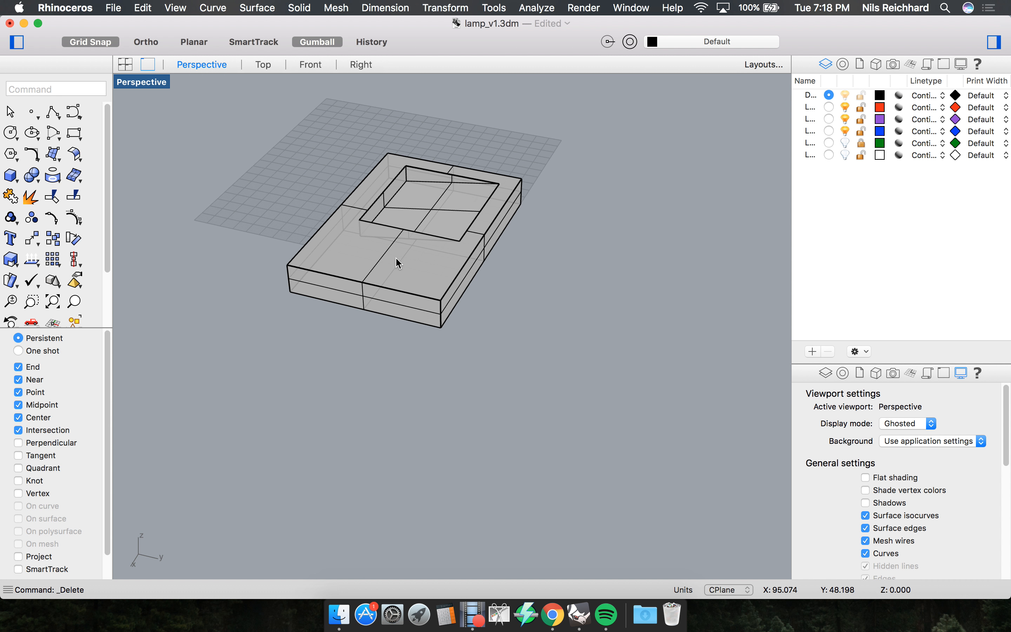
scroll(396, 257, down, 4)
scroll(390, 222, up, 4)
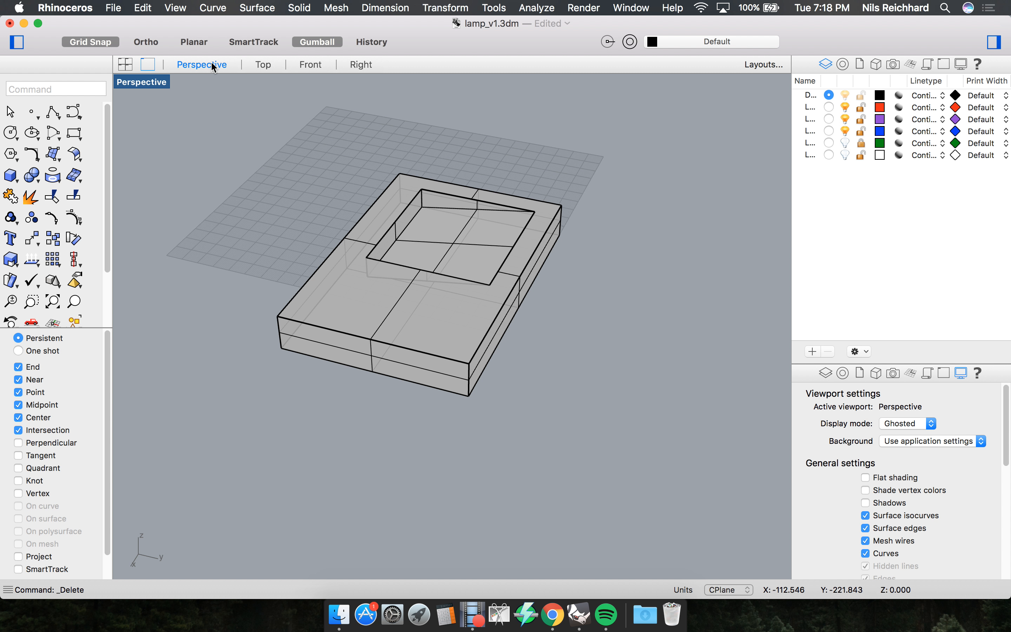
click(126, 64)
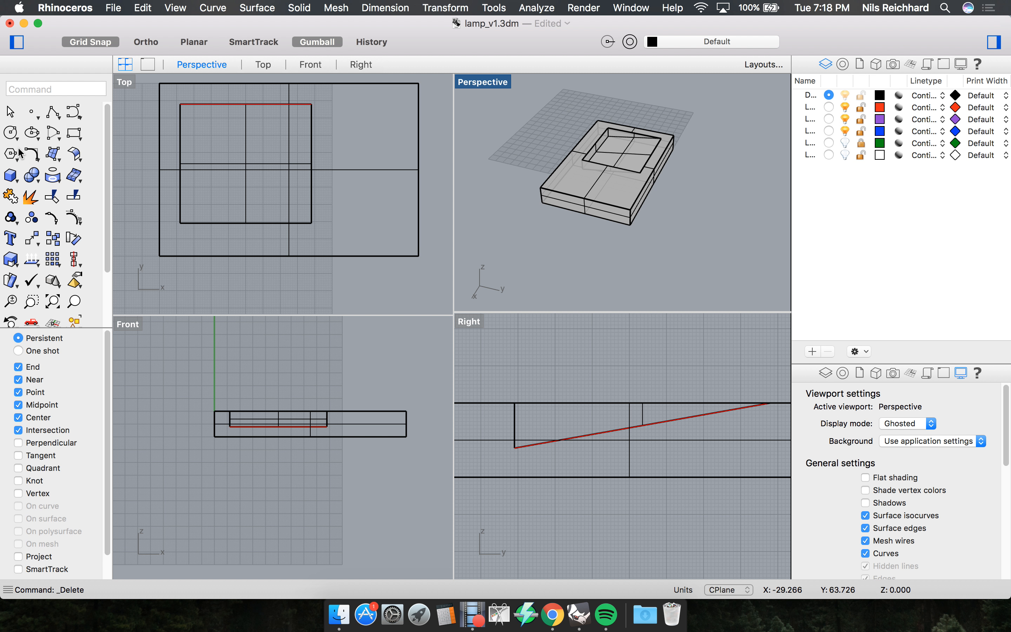
click(13, 180)
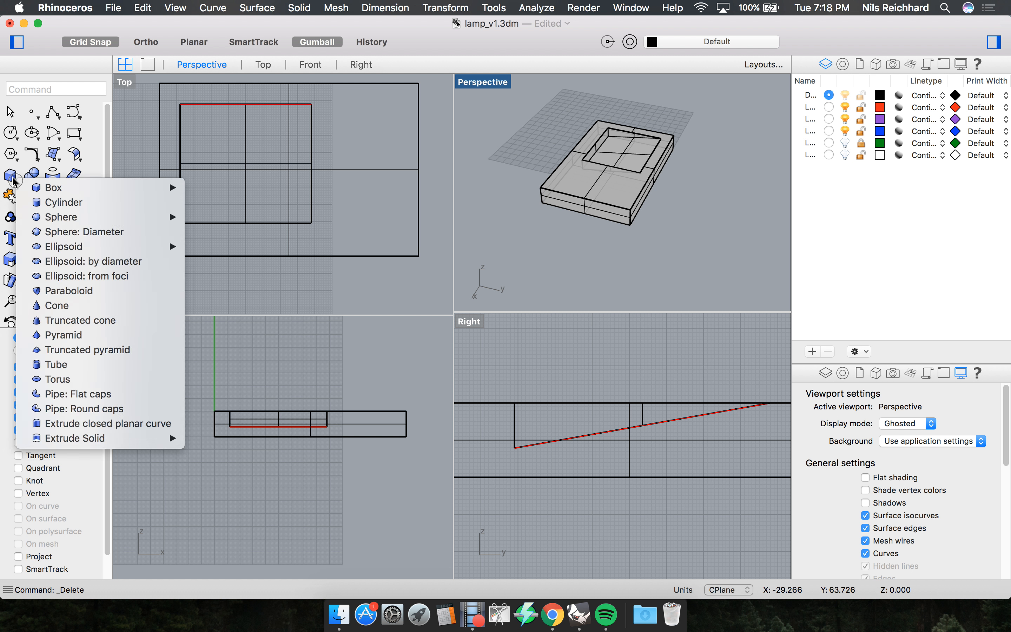
click(54, 204)
click(371, 144)
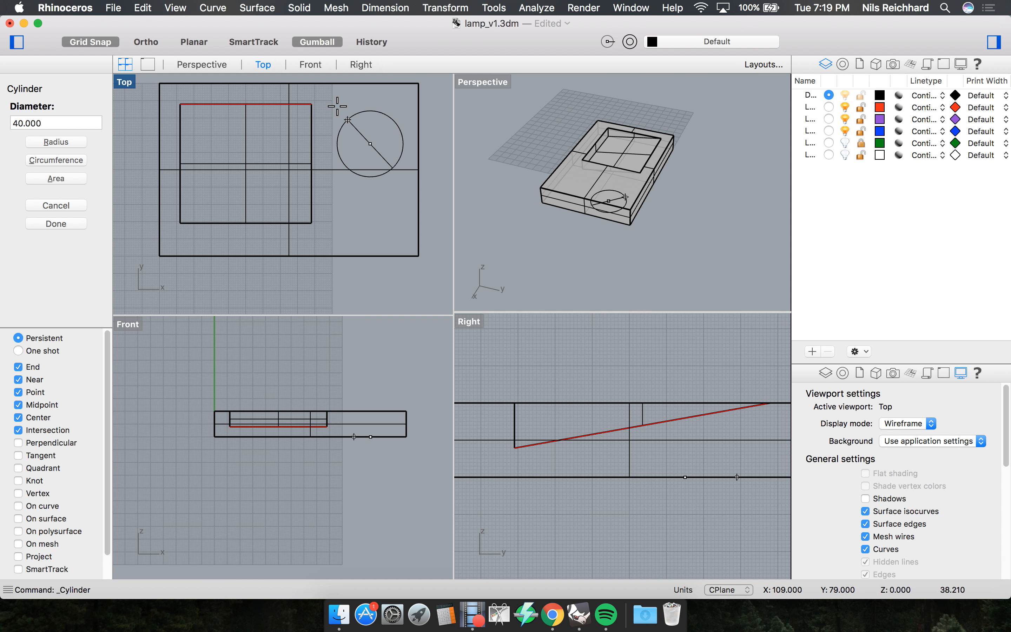
click(338, 107)
key(Escape)
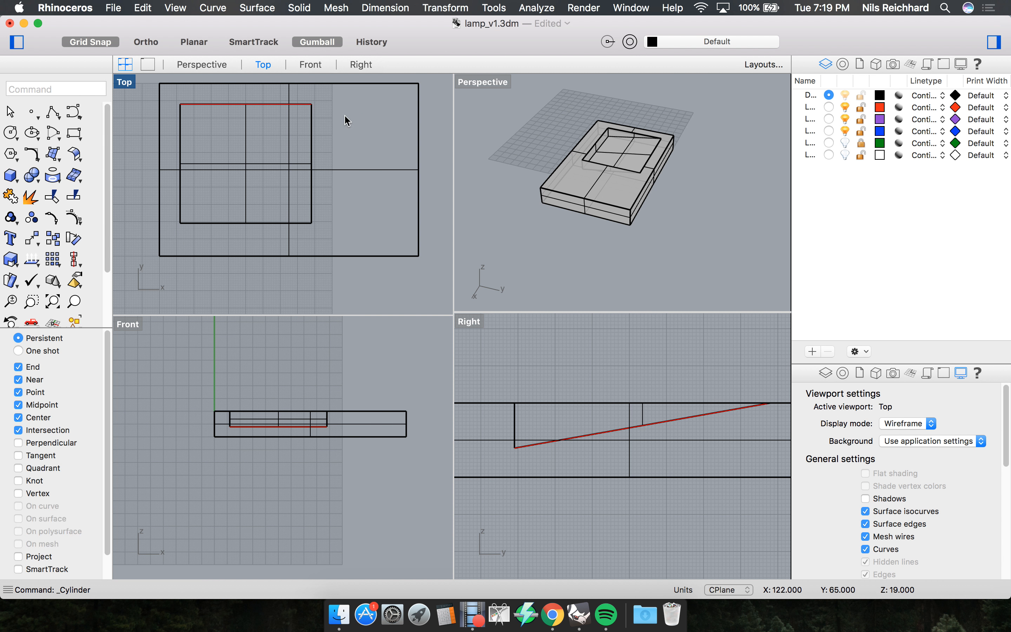
Create a solid vertical cylinder with a 40 diameter and a height of 20 in the uncut part of the base, beside the recess.
text(cy)
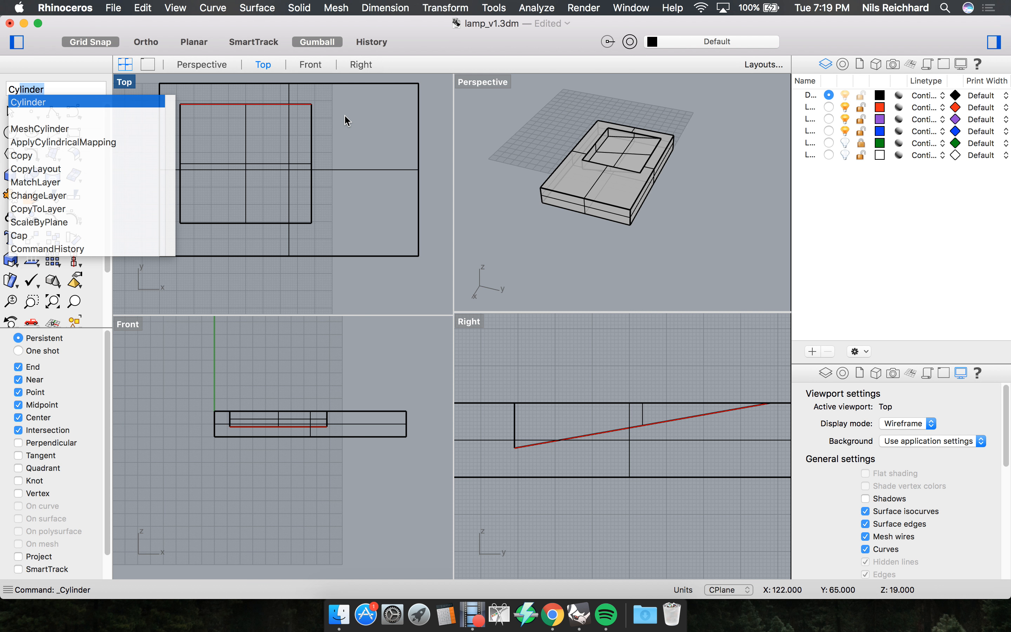
key(Return)
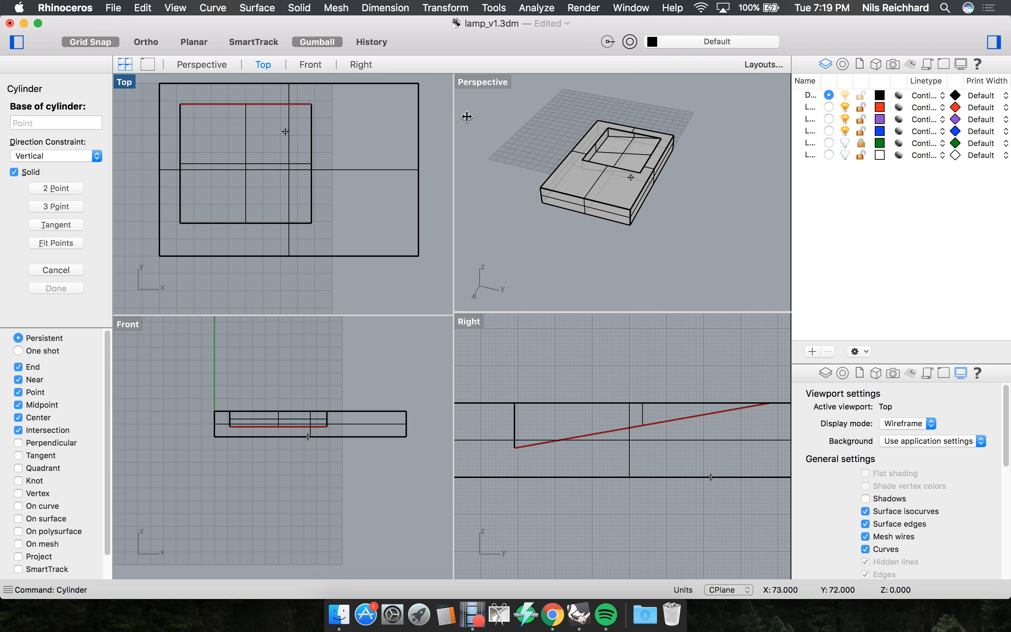
click(368, 134)
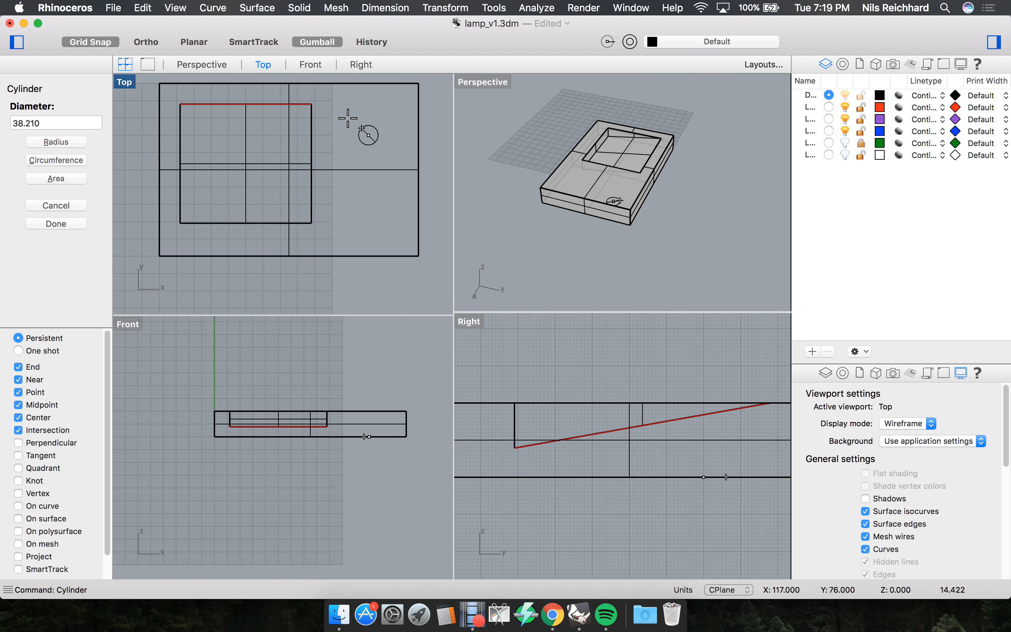
scroll(354, 121, up, 2)
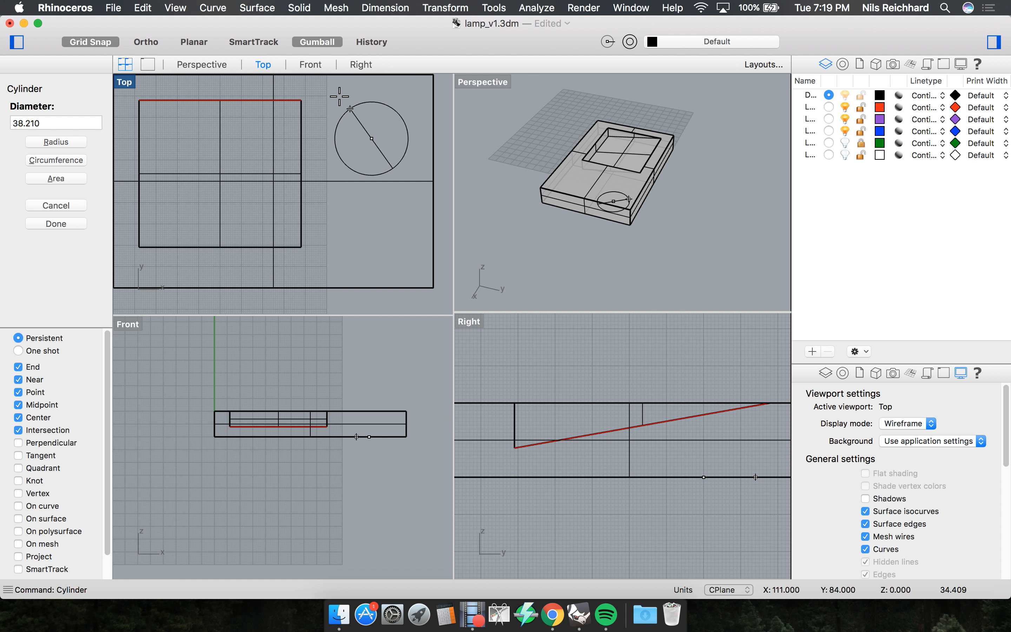
text(40)
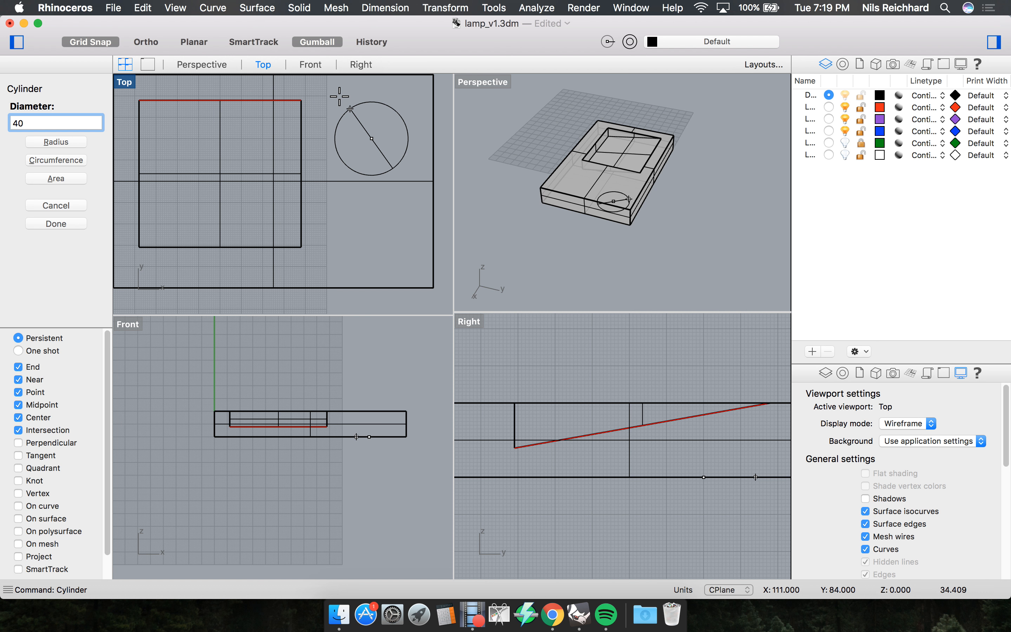
key(Return)
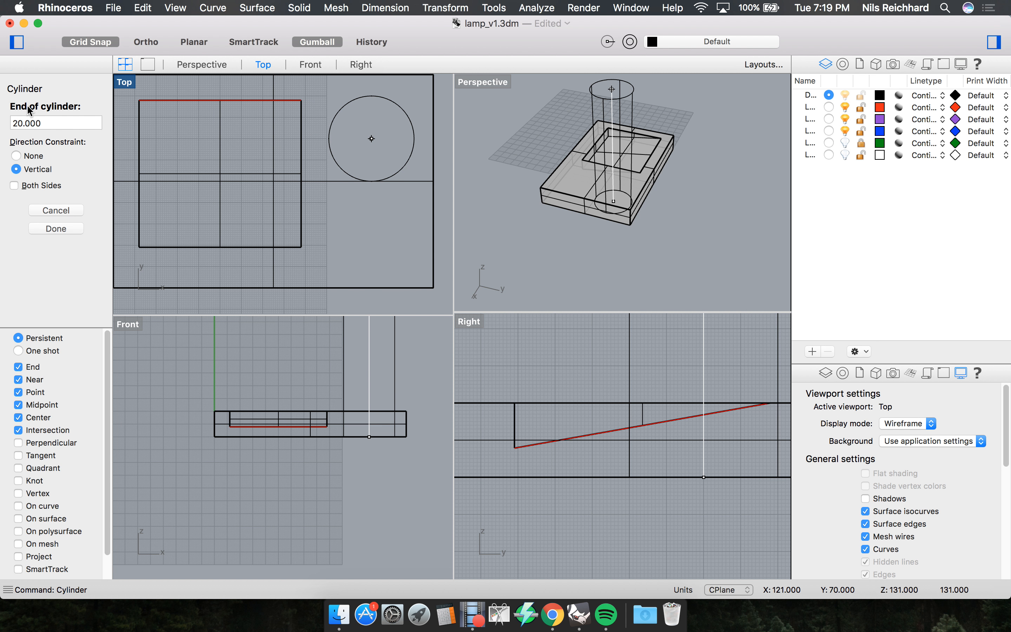
scroll(614, 186, up, 6)
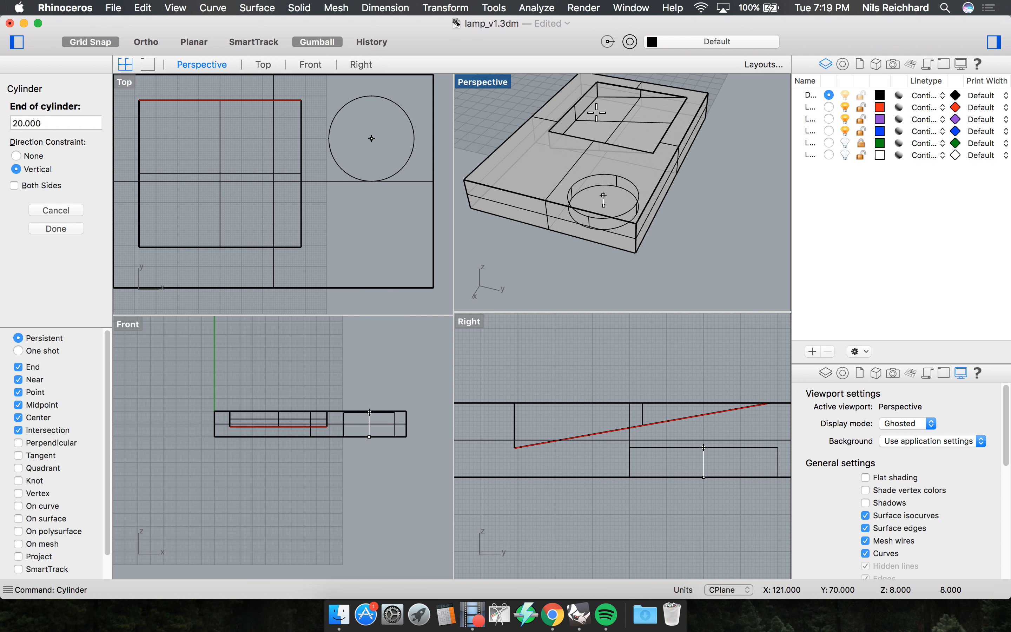
right_drag(608, 186, 590, 167)
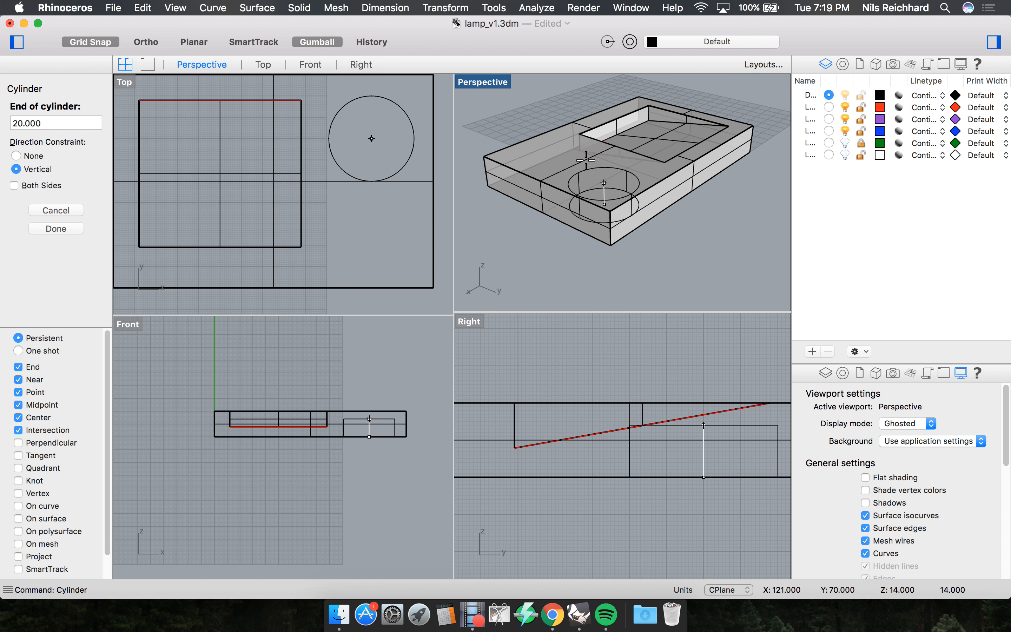
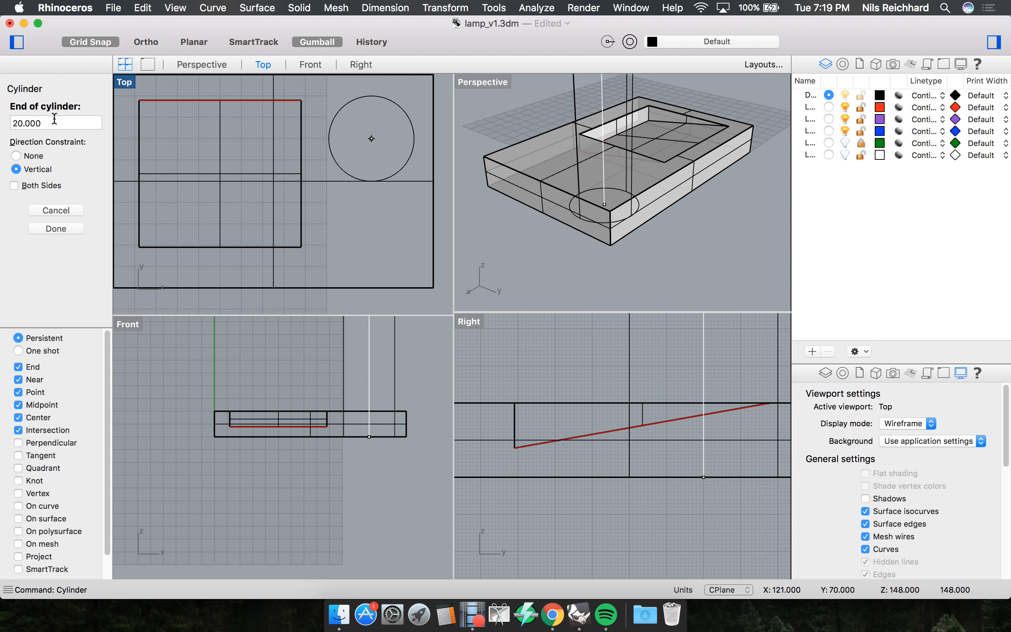
click(55, 230)
Move the cylinder along Y toward the front edge of the base in the Top view, keeping it beside the recess.
right_drag(618, 235, 602, 191)
click(602, 191)
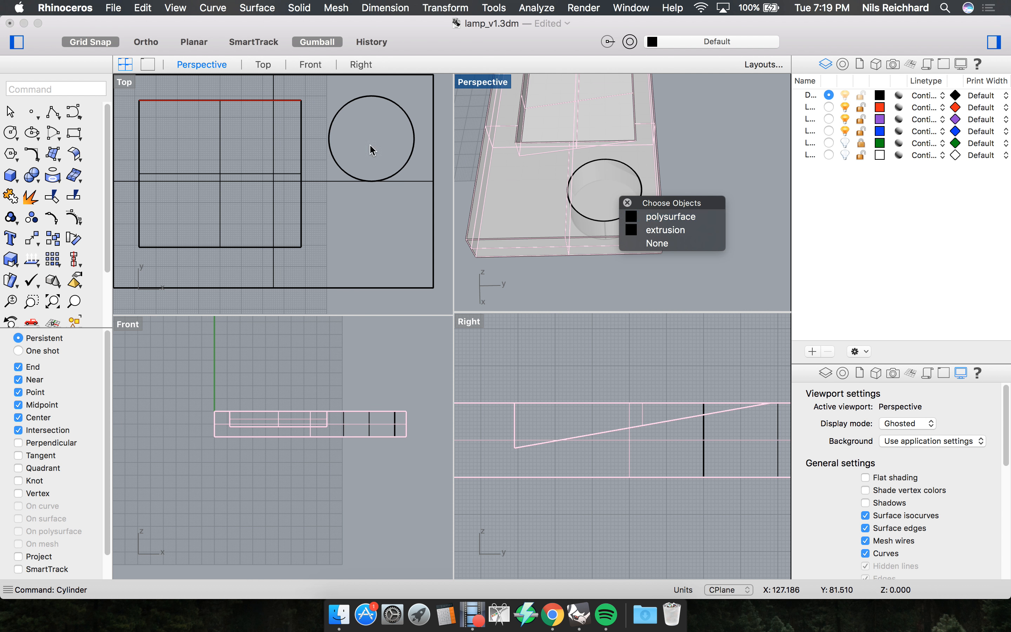
click(343, 108)
drag(369, 102, 413, 208)
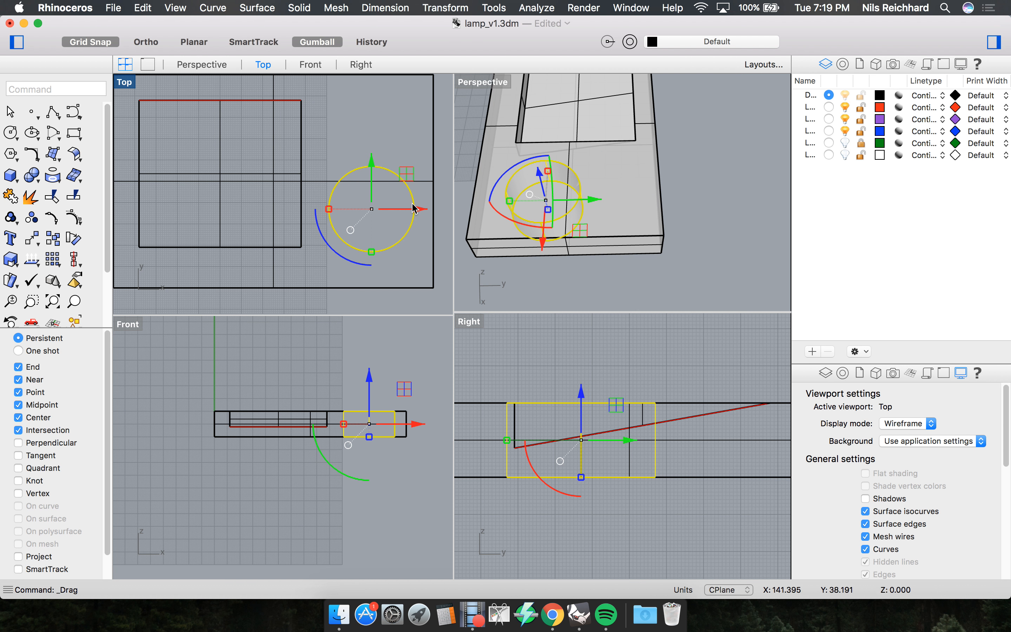
right_drag(716, 183, 668, 172)
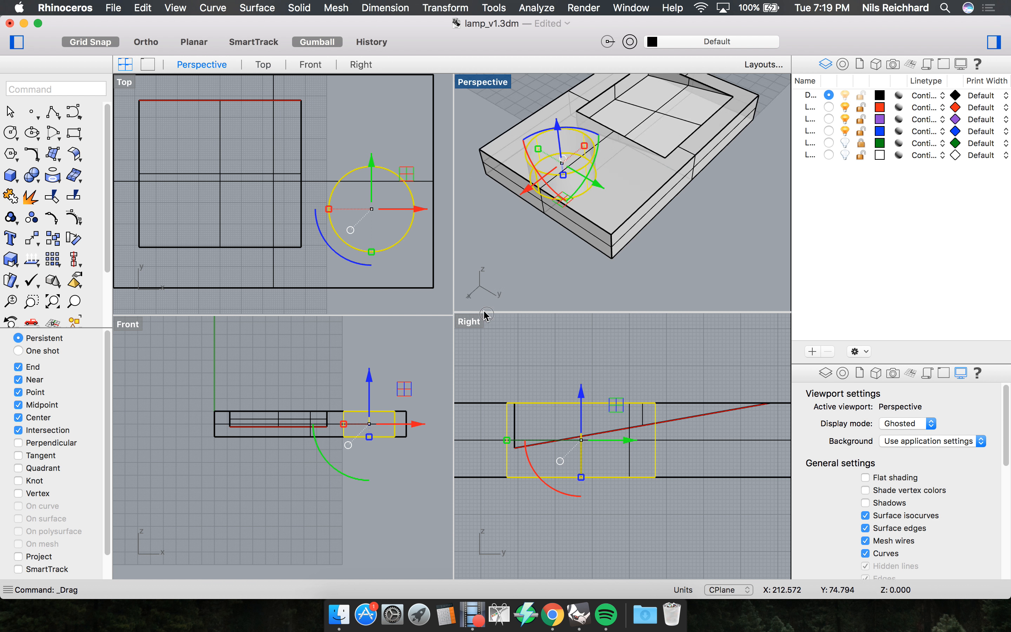
click(485, 316)
Raise the cylinder 5 units in the Z direction so that it sticks out above the base's upper face.
scroll(527, 251, up, 4)
right_drag(526, 250, 555, 214)
click(585, 152)
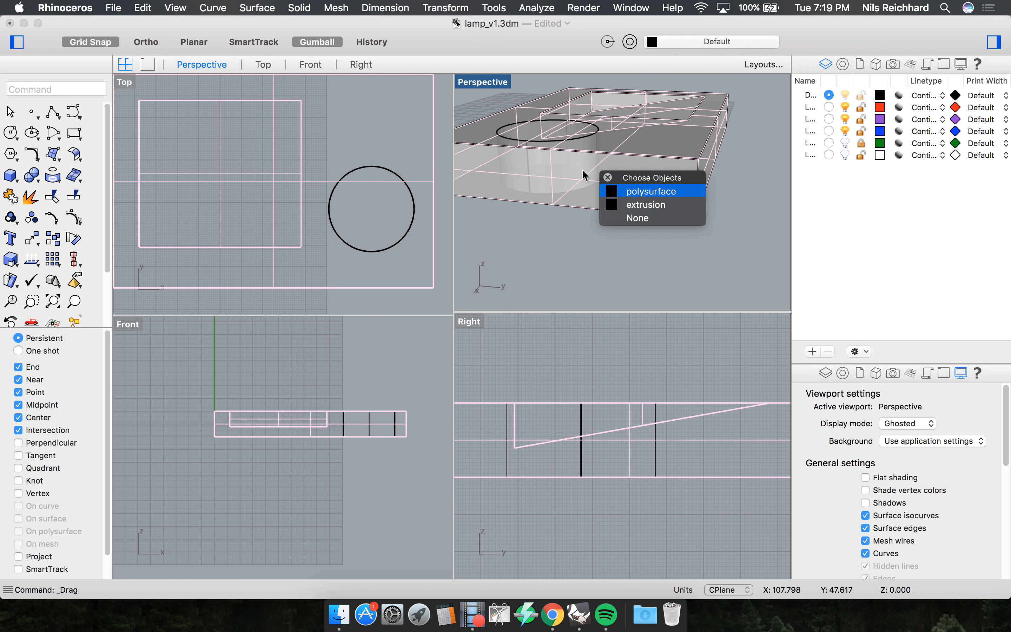
click(558, 235)
click(566, 193)
click(554, 247)
right_drag(664, 250, 656, 231)
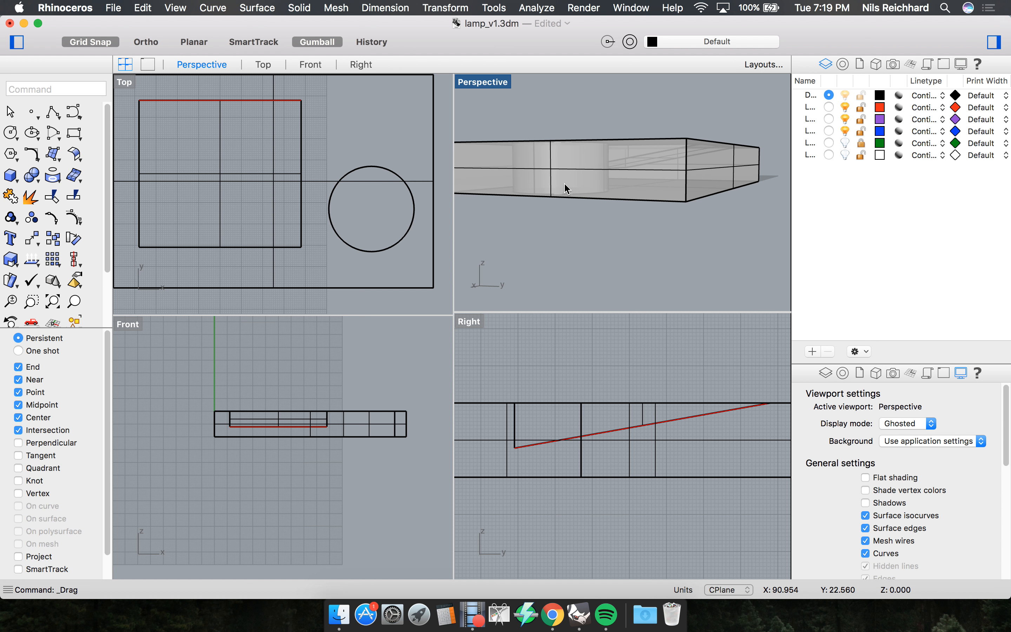
click(604, 183)
right_drag(591, 195, 602, 151)
click(600, 154)
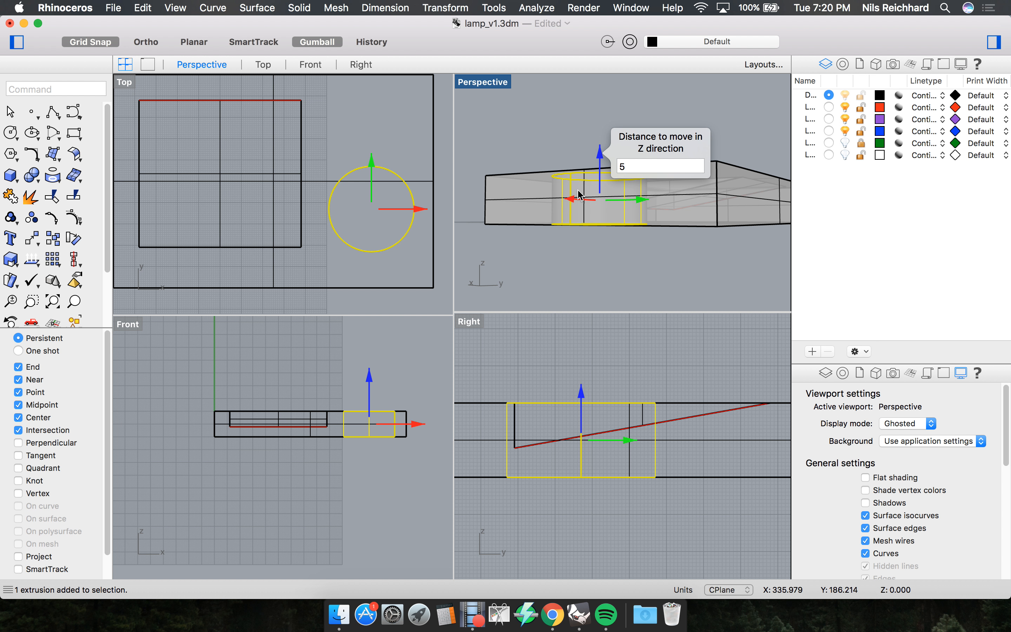
text(5)
key(Return)
click(539, 146)
Subtract the raised cylinder from the base box with Boolean Difference, keeping the cylinder by leaving Delete Input off.
right_drag(539, 146, 557, 171)
scroll(593, 135, up, 4)
right_drag(591, 136, 545, 134)
scroll(545, 135, down, 5)
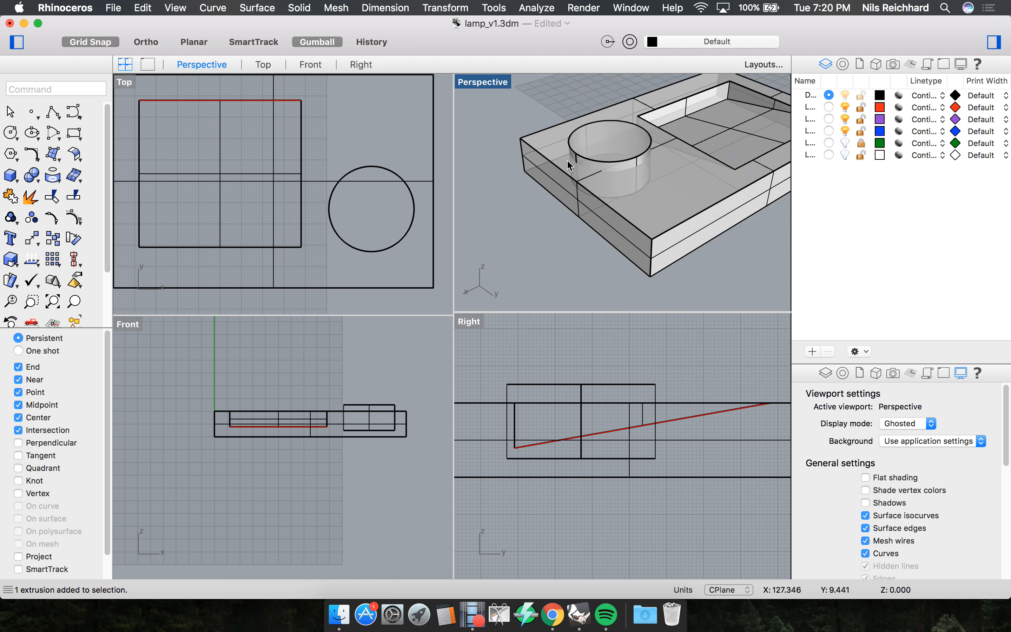
scroll(621, 153, up, 4)
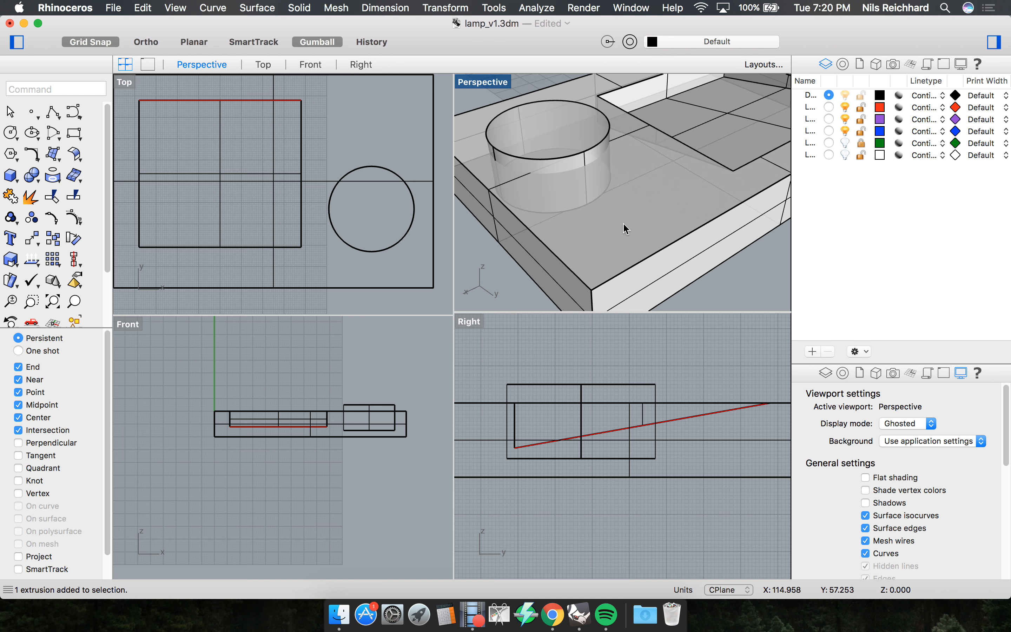
right_drag(634, 249, 619, 222)
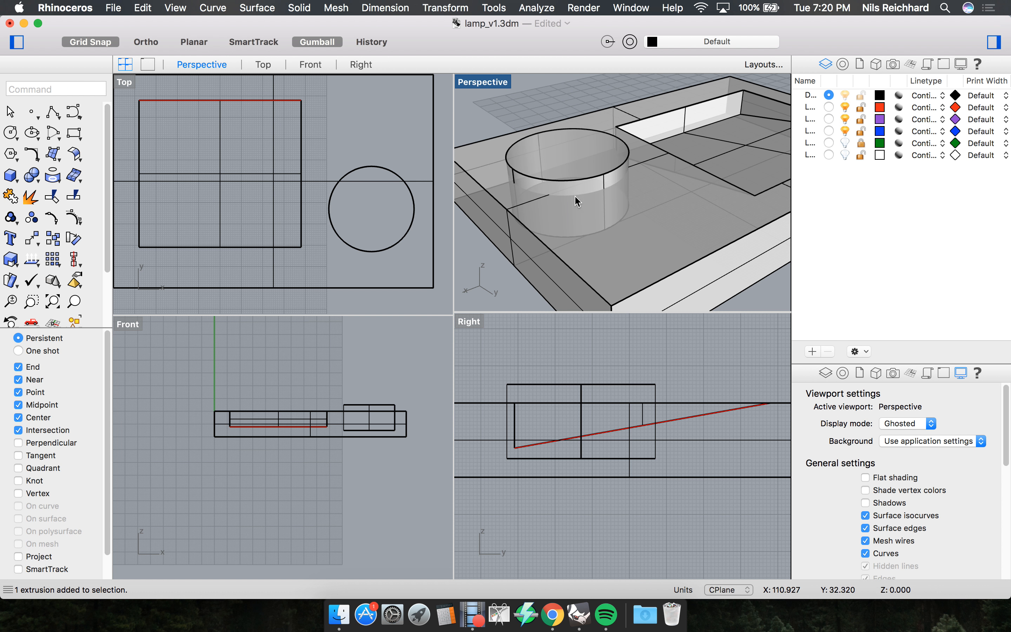
click(470, 163)
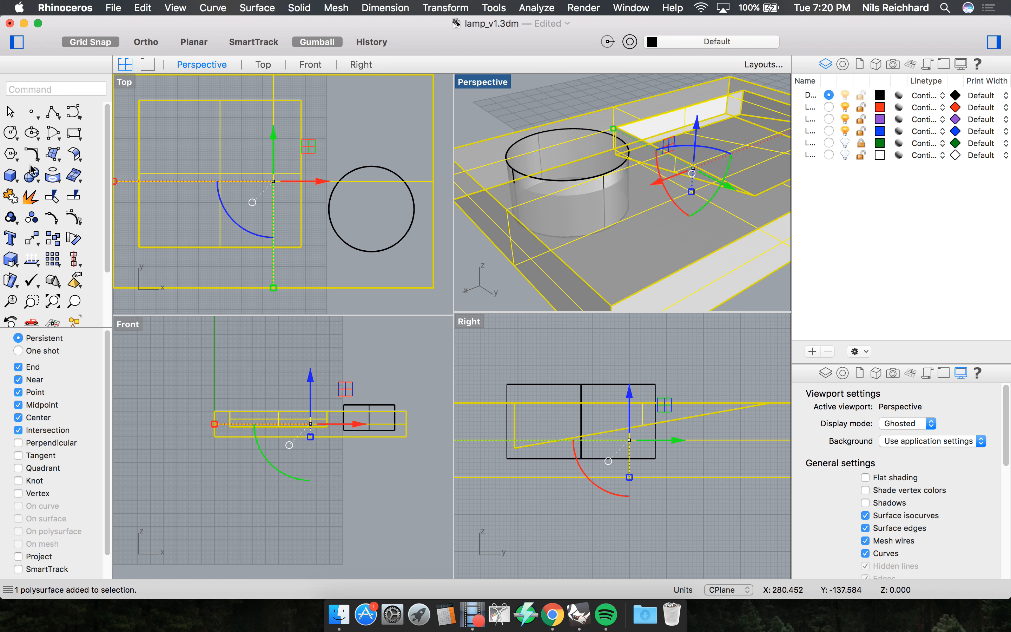
click(33, 177)
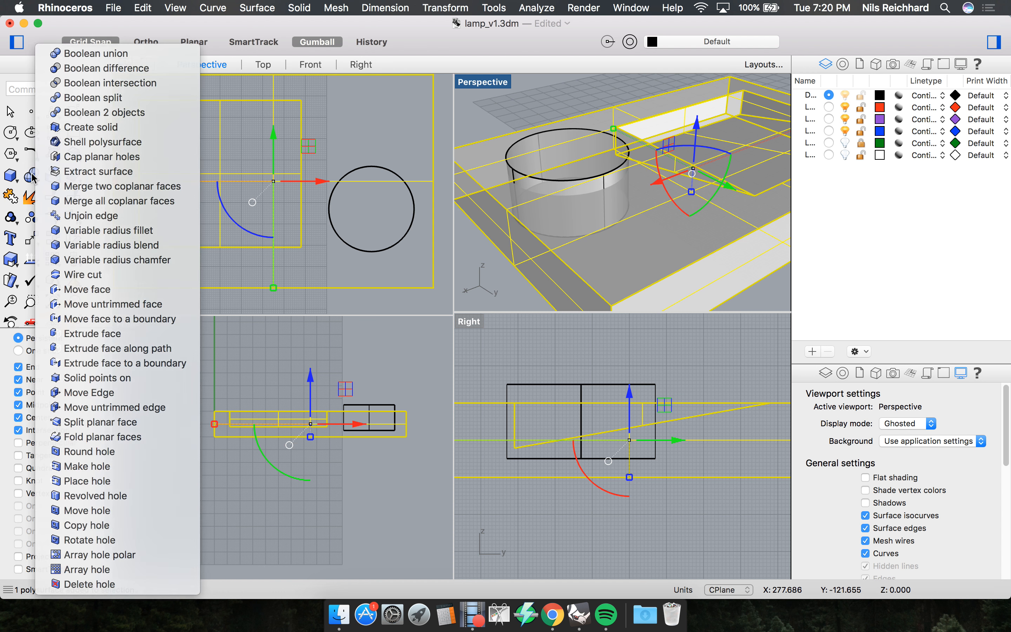
click(31, 179)
click(33, 179)
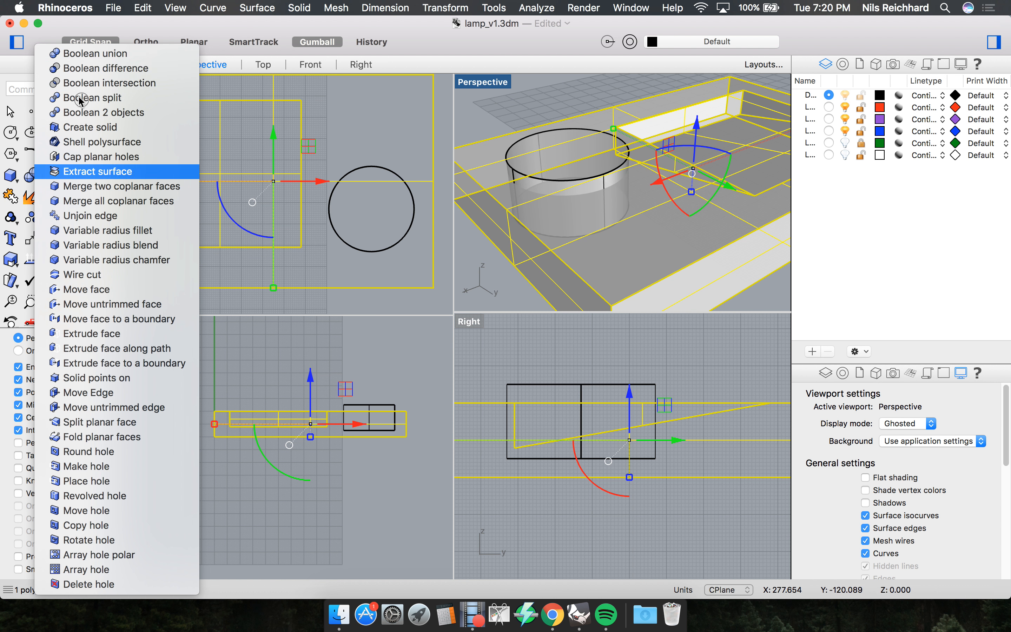
click(102, 68)
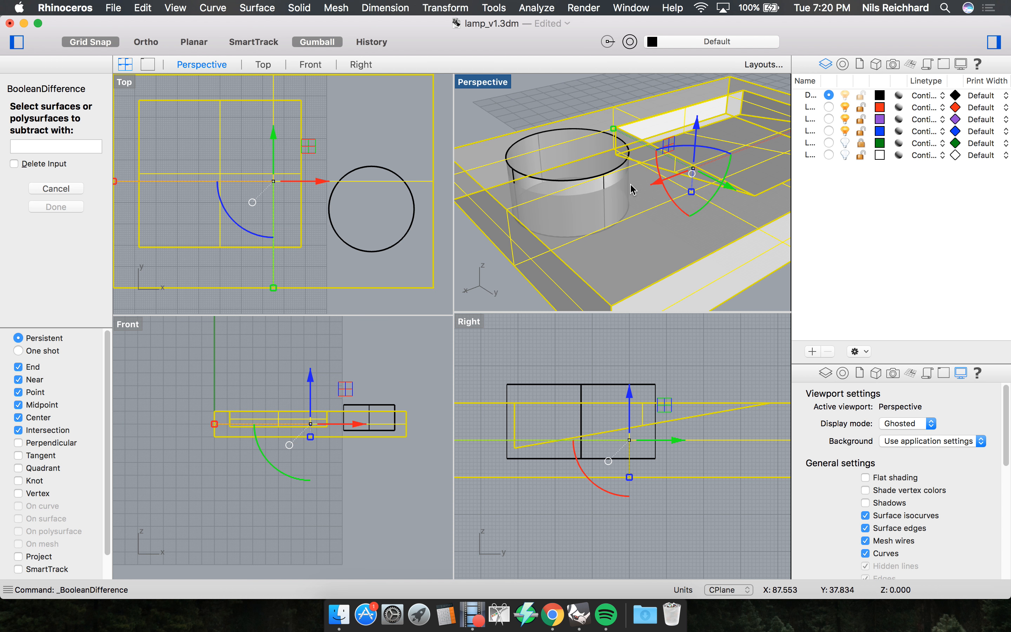
click(573, 180)
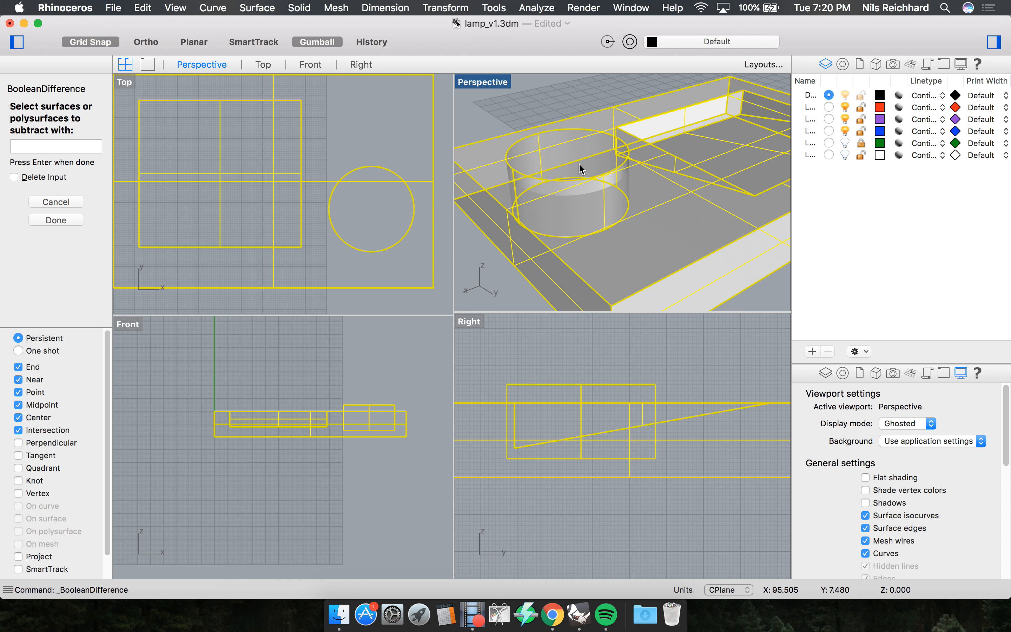
key(Return)
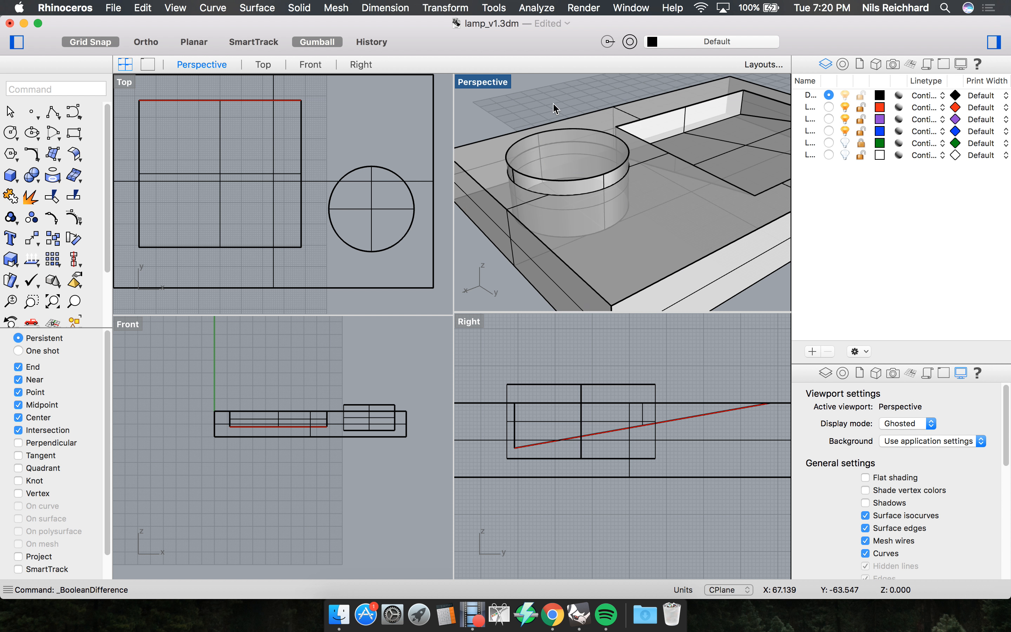
Lift the cylinder straight up out of the base to inspect the cut pocket, and undo the move.
scroll(553, 103, down, 5)
click(634, 197)
click(613, 198)
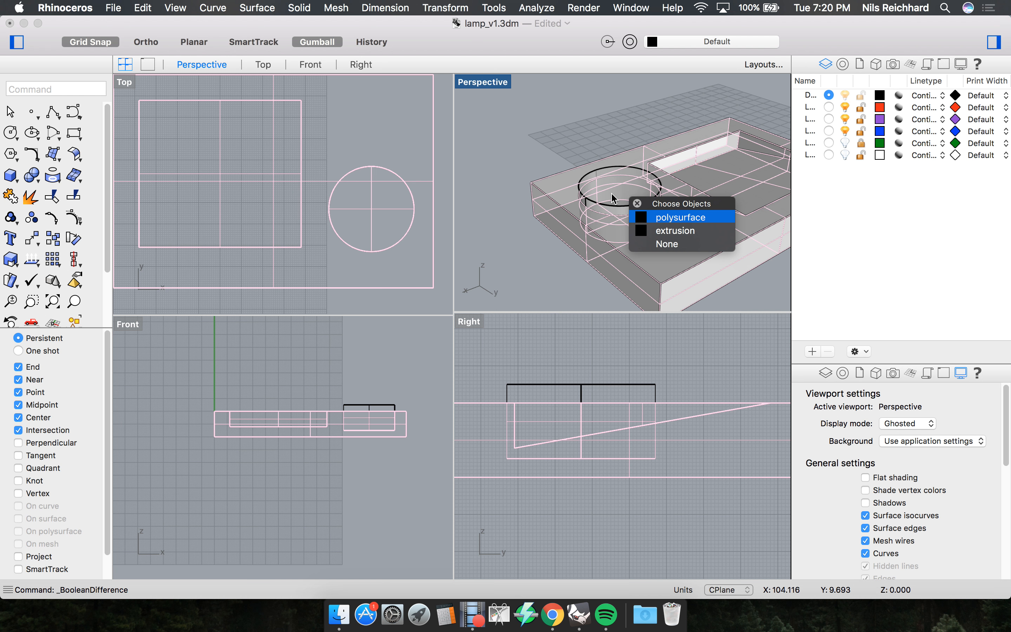
click(646, 230)
drag(618, 161, 616, 82)
click(544, 128)
right_drag(548, 133, 599, 175)
scroll(611, 208, up, 8)
scroll(575, 148, down, 5)
scroll(596, 203, down, 5)
scroll(599, 180, up, 4)
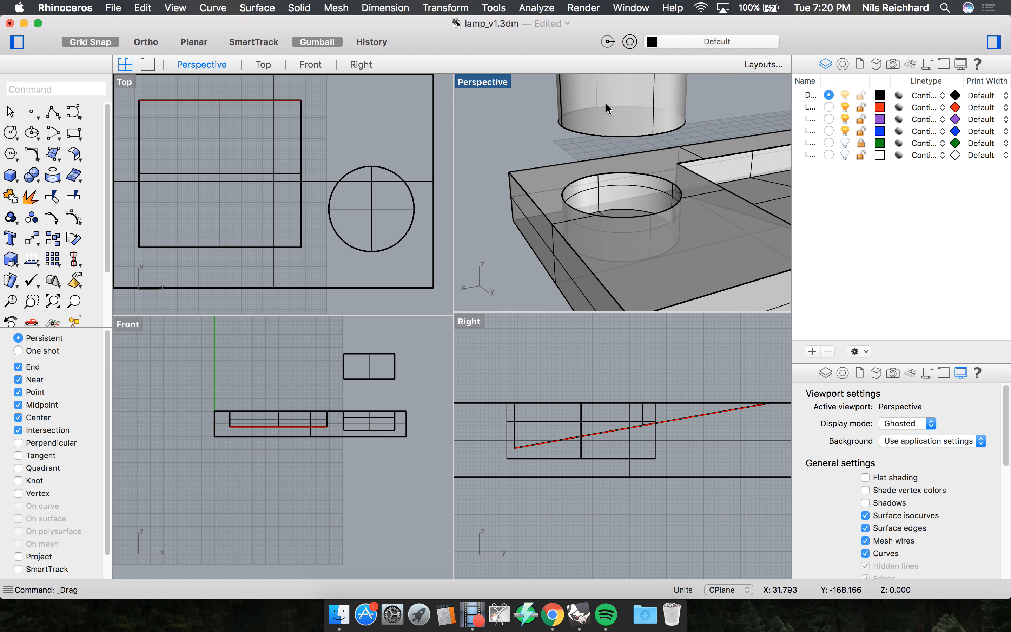
key(super+z)
Examine the cylinder seated in its pocket and the neighbouring recess from several angles.
click(539, 133)
right_drag(539, 133, 634, 218)
scroll(607, 270, up, 6)
scroll(603, 205, down, 6)
scroll(598, 165, up, 6)
right_drag(618, 149, 677, 136)
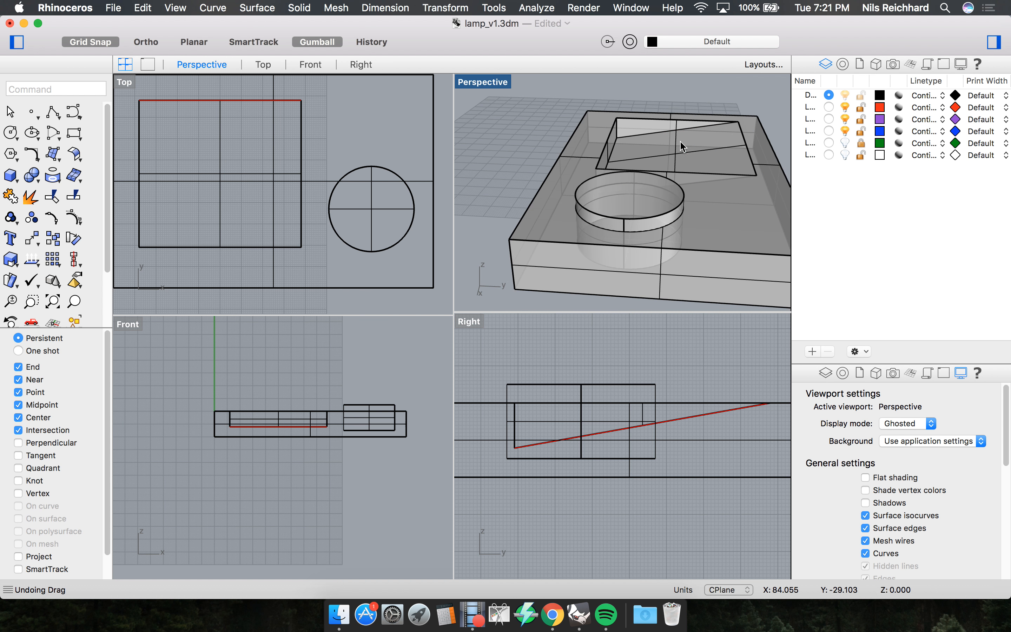
scroll(583, 209, down, 5)
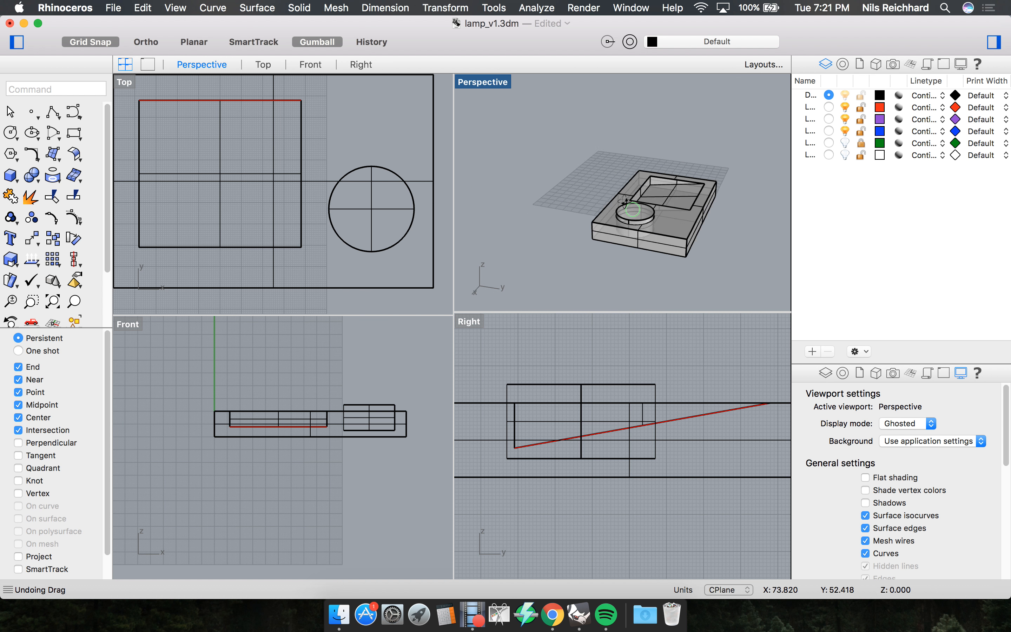
Show the white layer with the finished reference lamp and examine the joint where its arm meets the base.
click(840, 153)
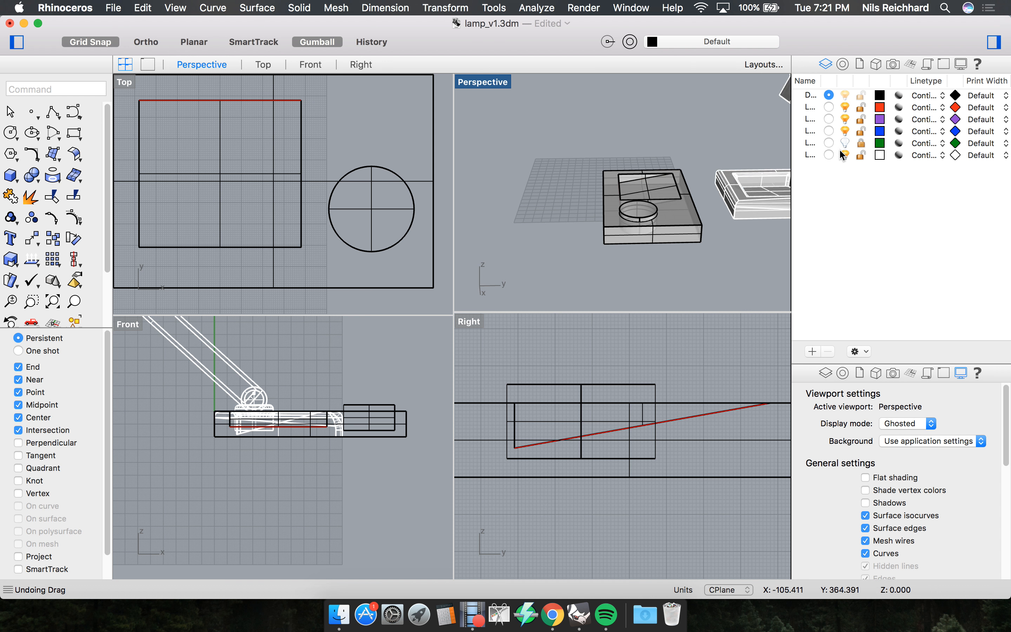
scroll(761, 192, up, 5)
scroll(709, 176, up, 5)
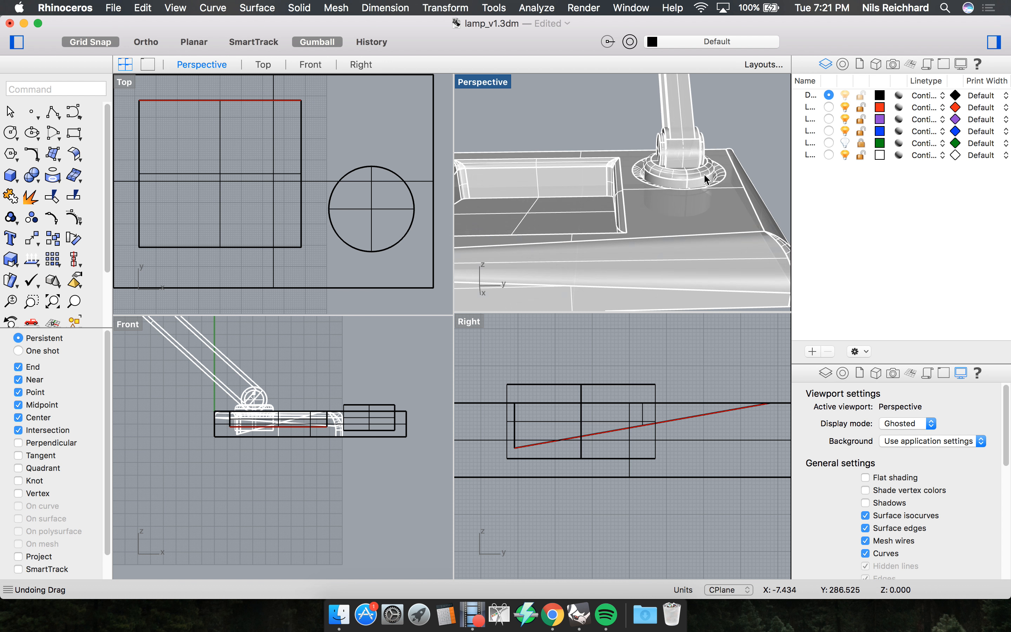
scroll(689, 164, down, 5)
right_drag(689, 164, 684, 177)
scroll(691, 178, up, 10)
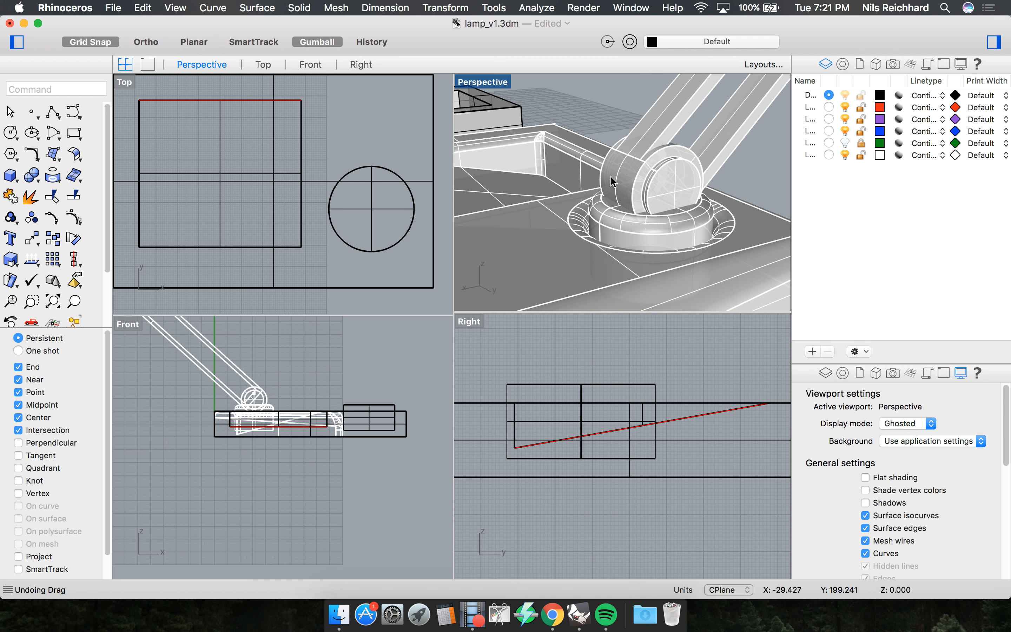
scroll(652, 180, down, 10)
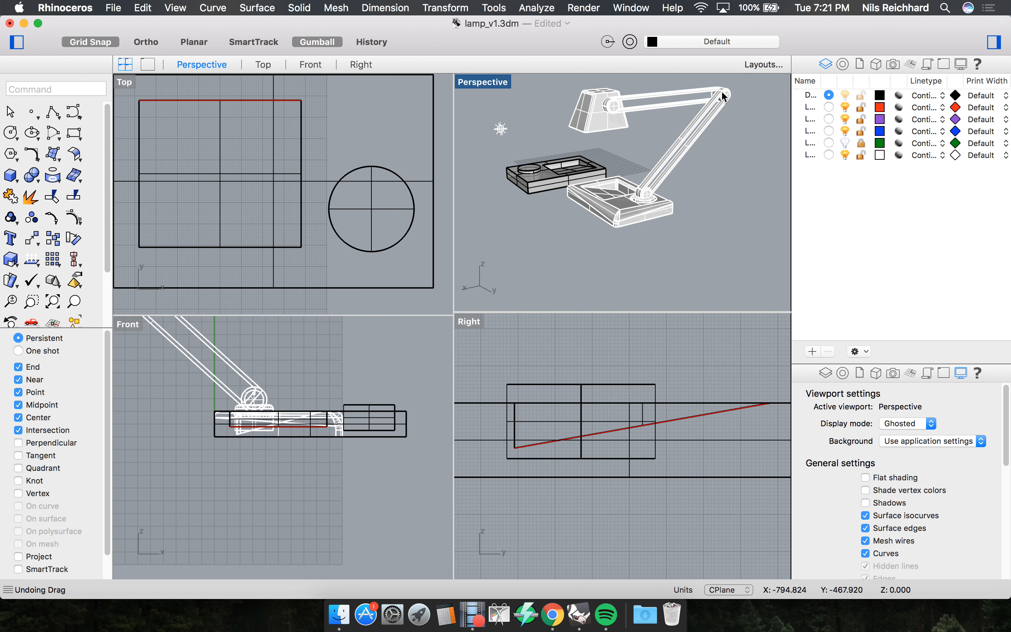
scroll(652, 188, up, 10)
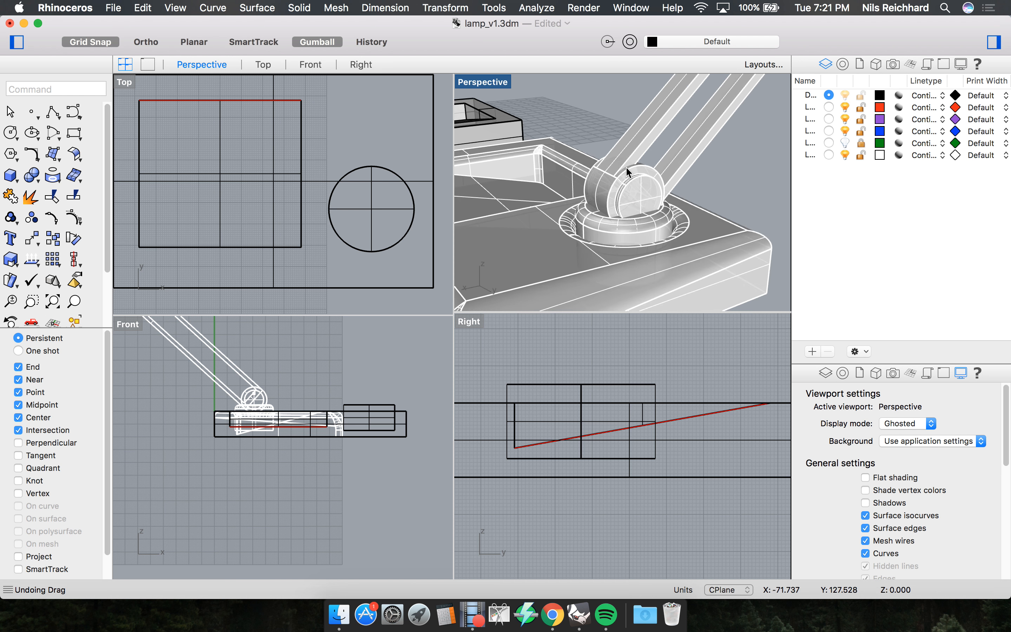
Select the reference lamp's lower arm, clear the selection and compare the finished lamp with the new base.
scroll(640, 143, down, 4)
click(618, 158)
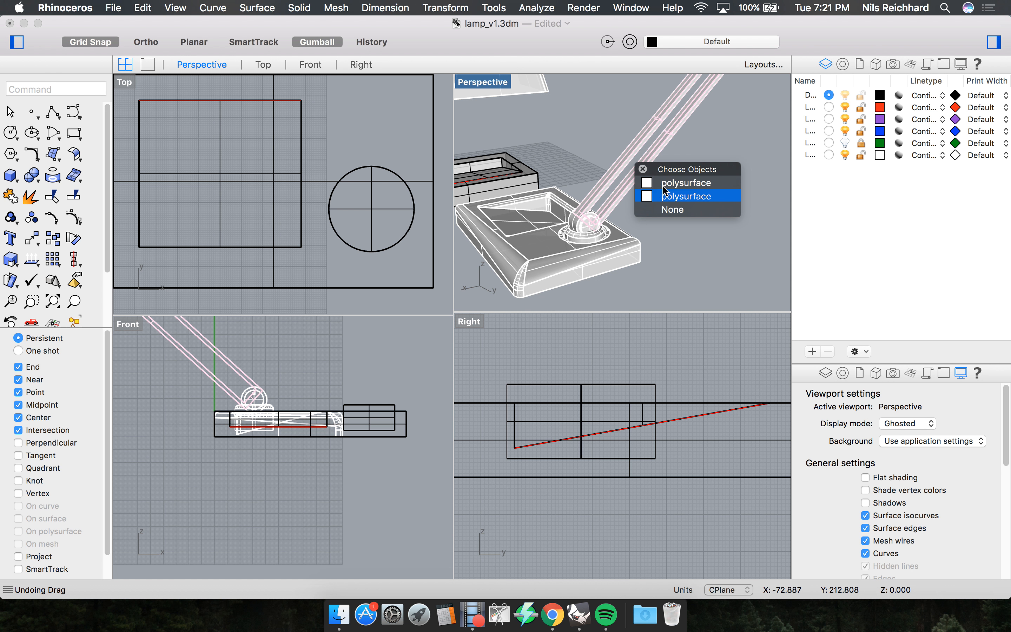
click(667, 183)
right_drag(564, 205, 641, 155)
click(552, 156)
scroll(641, 156, down, 5)
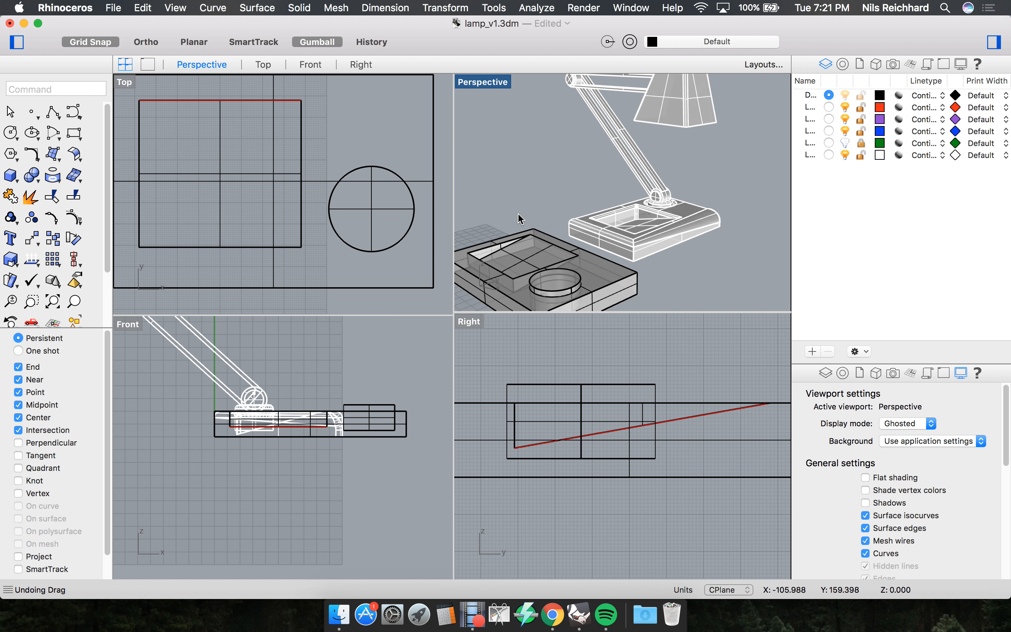
Hide the green ground layer and the white reference lamp layer, leaving only the new base and cylinder displayed.
click(846, 144)
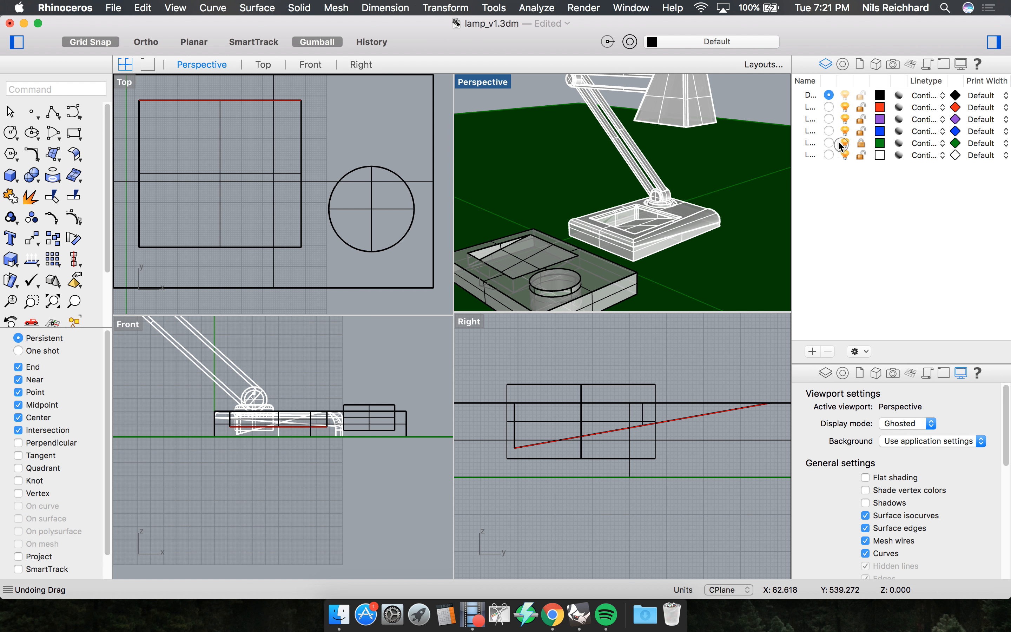
click(840, 145)
click(843, 154)
right_drag(747, 191, 536, 215)
scroll(686, 221, down, 5)
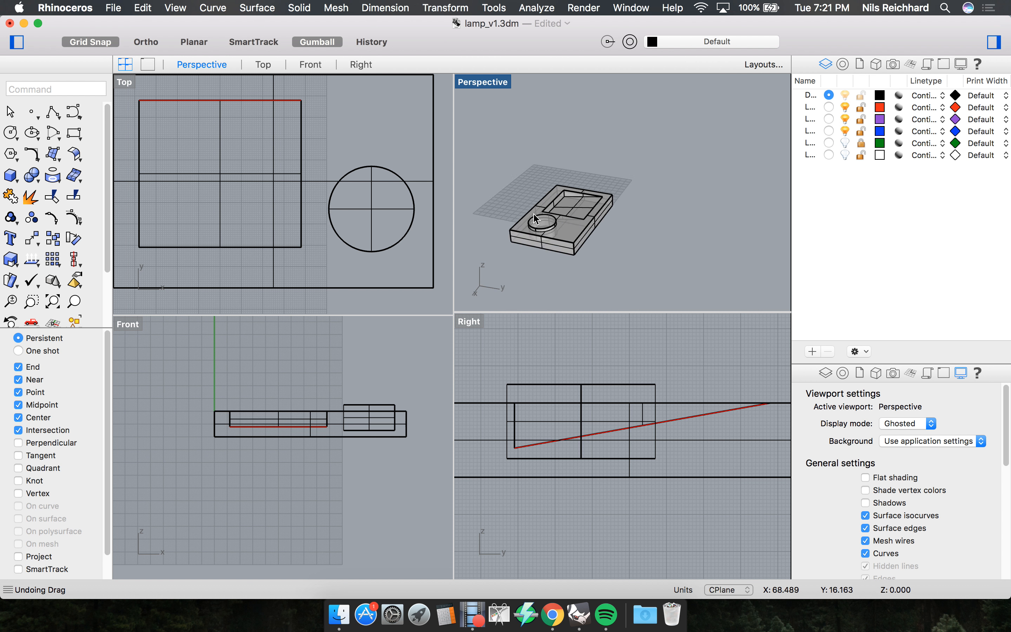
scroll(534, 219, up, 10)
scroll(597, 216, down, 8)
right_drag(597, 216, 567, 208)
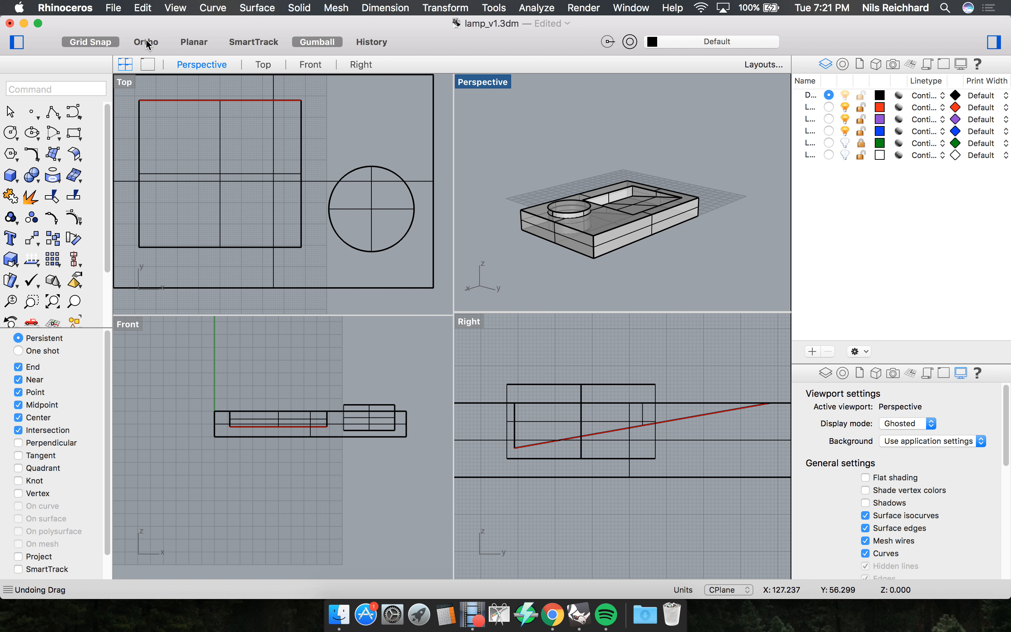
Create a tall box about 29 wide and 178 high above the base in the Front view, with a roughly square footprint.
click(7, 179)
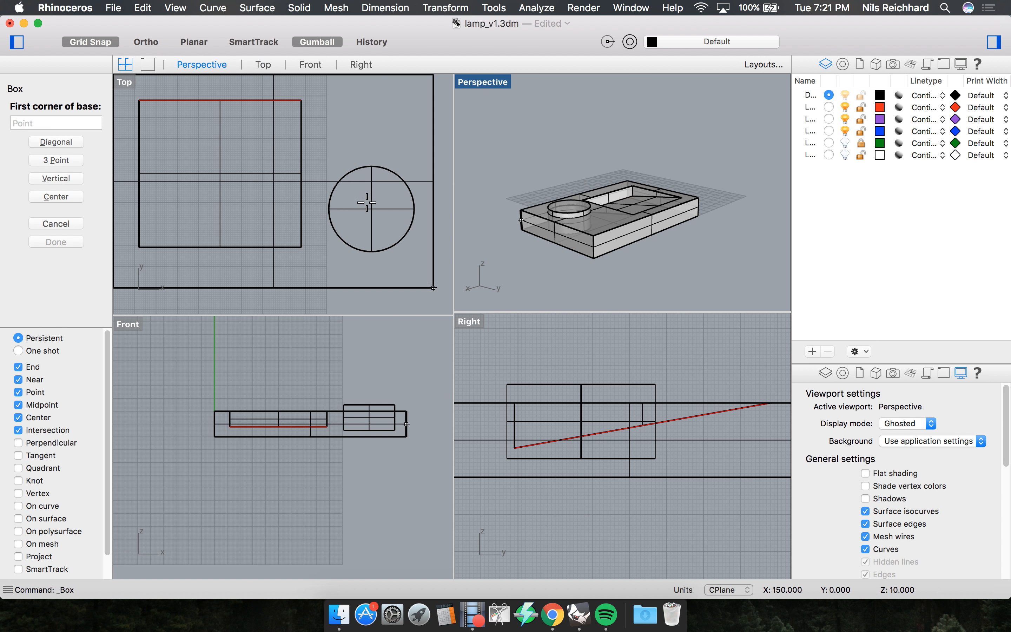
scroll(346, 217, down, 5)
scroll(346, 217, down, 2)
scroll(309, 401, down, 4)
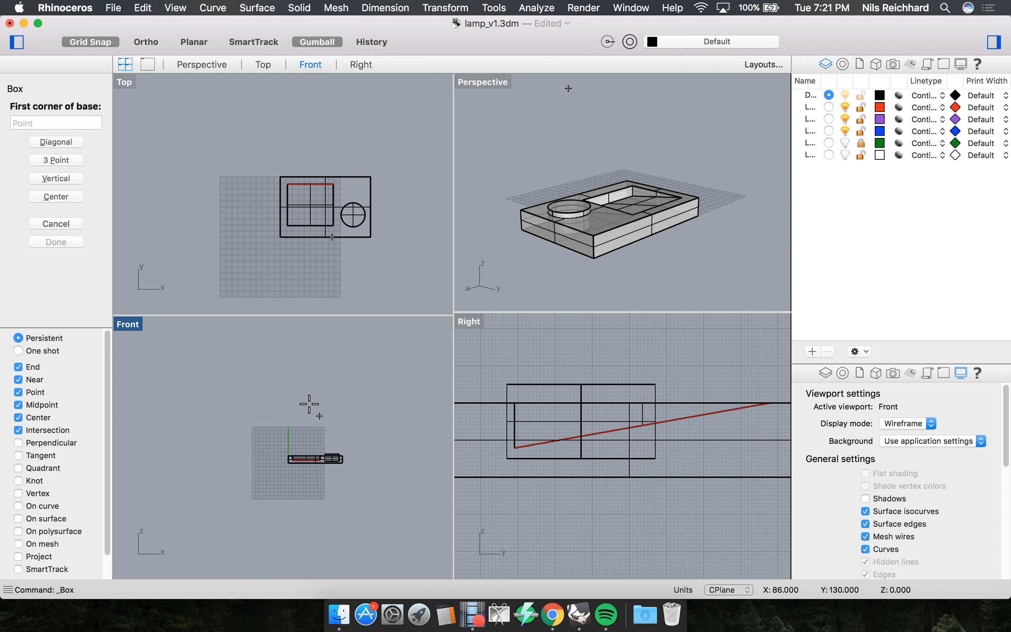
scroll(320, 429, up, 4)
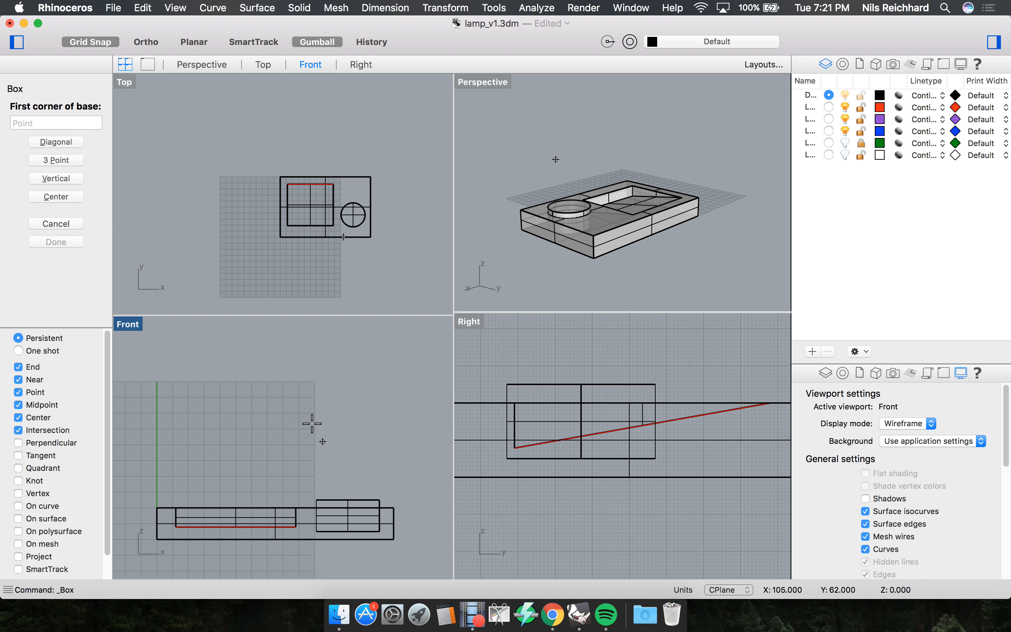
click(311, 434)
scroll(370, 448, down, 4)
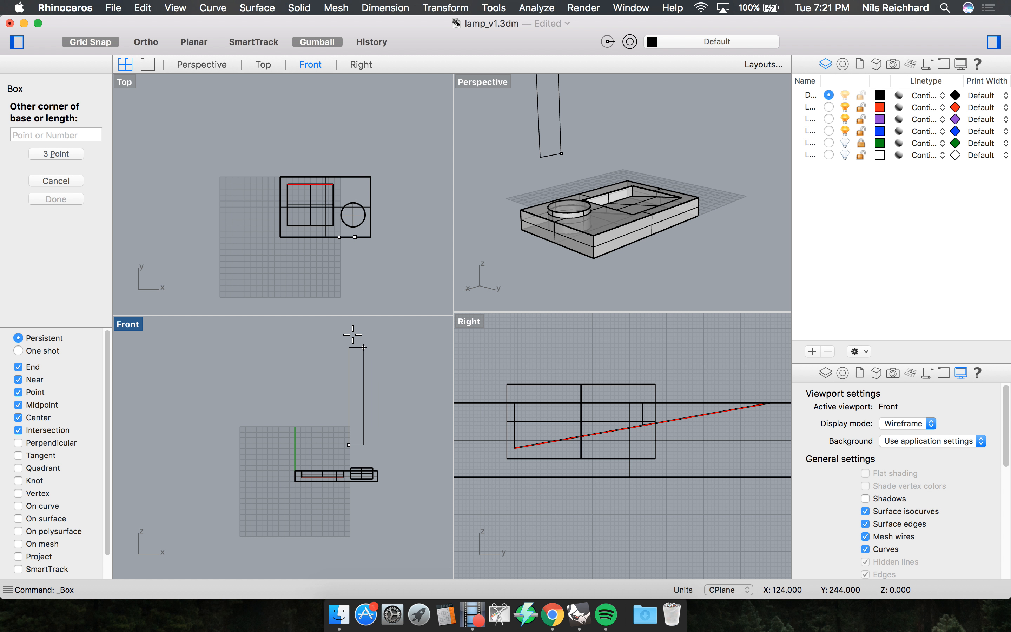
click(354, 333)
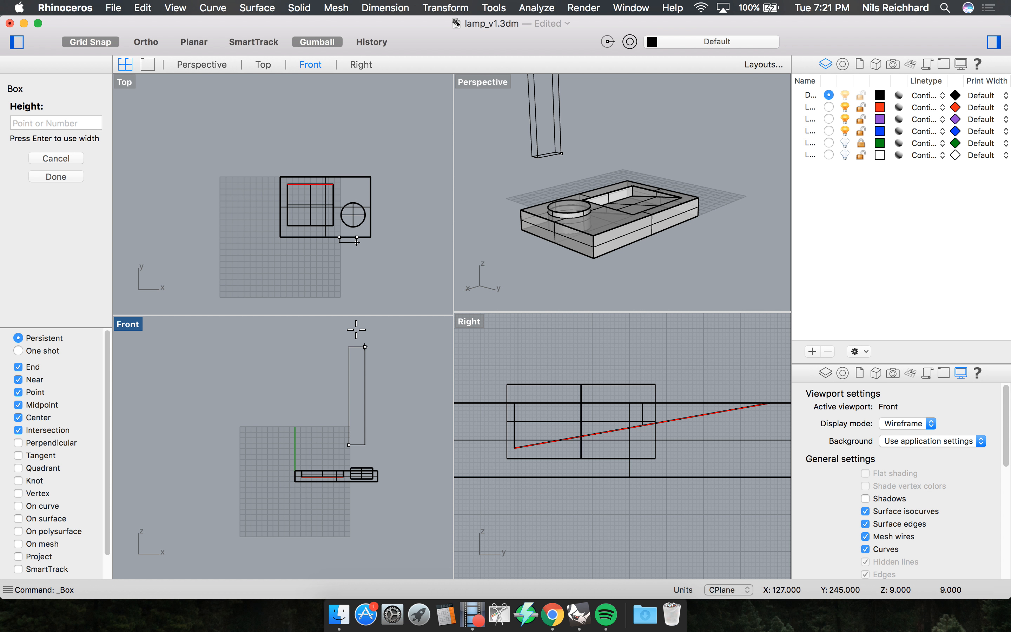
text(40)
key(Return)
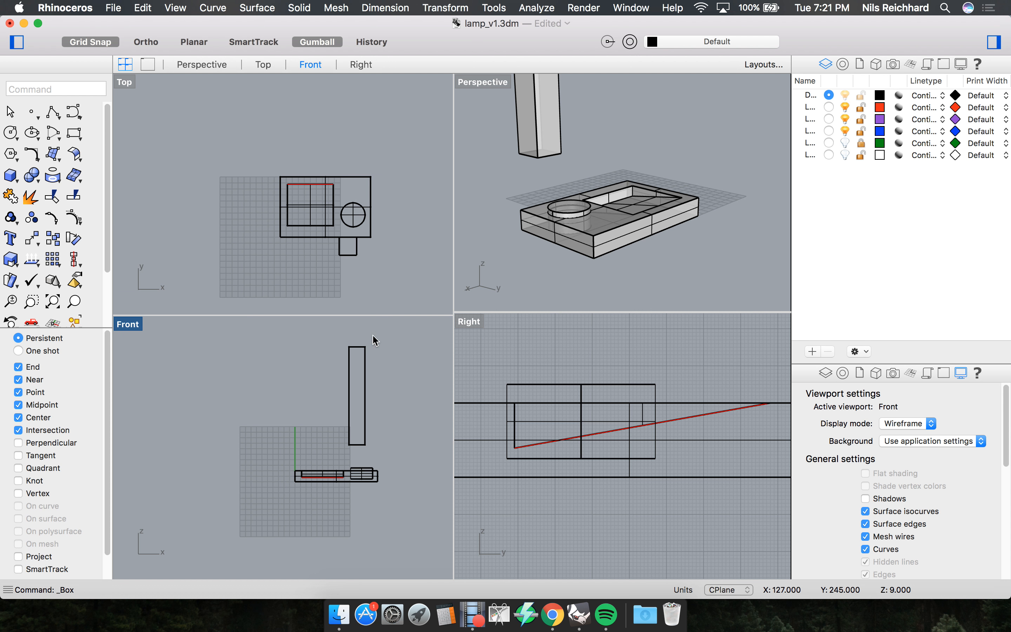
Explode the tall box into separate surfaces and join them back into one closed polysurface.
right_drag(539, 189, 567, 214)
scroll(585, 207, down, 5)
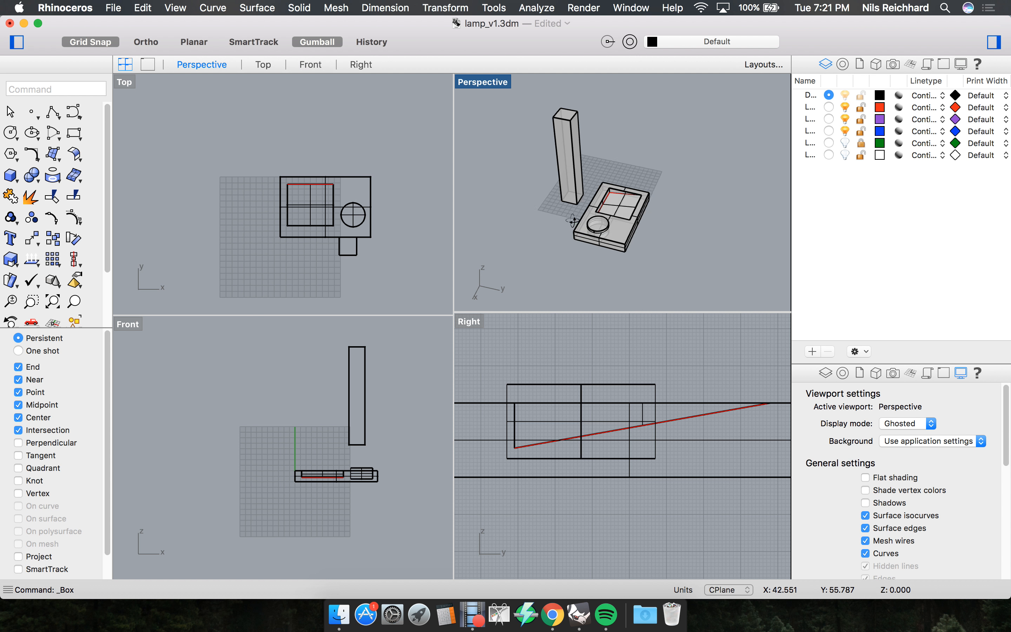
scroll(565, 111, up, 5)
click(564, 155)
click(26, 196)
click(15, 198)
click(532, 233)
Examine the faces and edges of the rejoined tall box up close and alongside the base.
right_drag(555, 238, 576, 247)
scroll(565, 257, up, 5)
scroll(575, 248, down, 4)
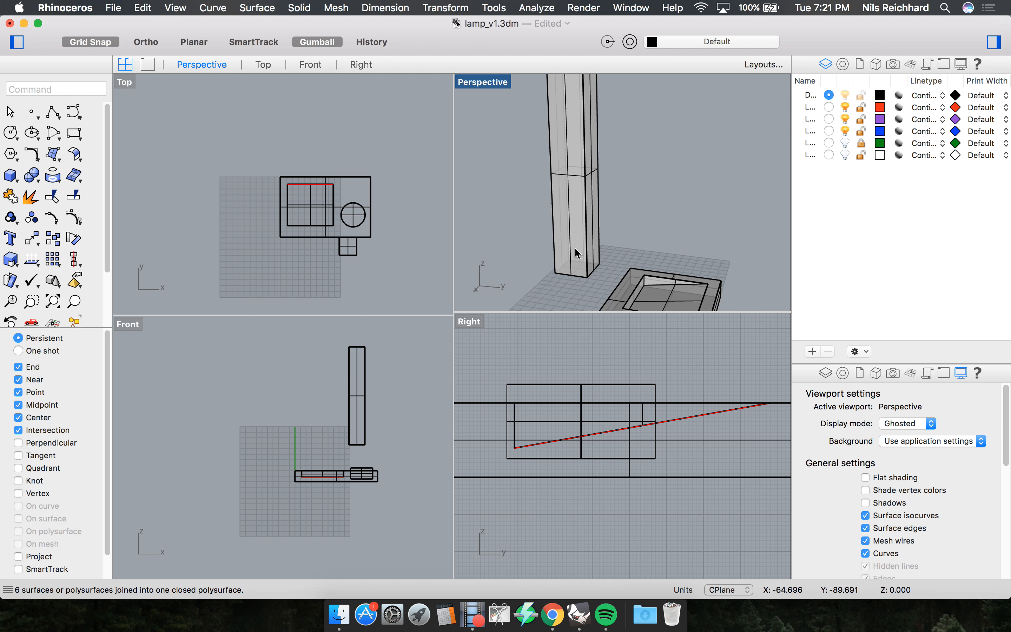
scroll(576, 248, down, 6)
scroll(566, 170, up, 7)
right_drag(574, 197, 578, 220)
scroll(579, 148, down, 7)
scroll(588, 221, up, 5)
scroll(565, 207, up, 5)
scroll(565, 207, up, 3)
scroll(572, 179, down, 6)
scroll(539, 209, up, 5)
scroll(552, 210, down, 6)
scroll(556, 227, down, 6)
scroll(563, 229, up, 5)
scroll(620, 253, down, 4)
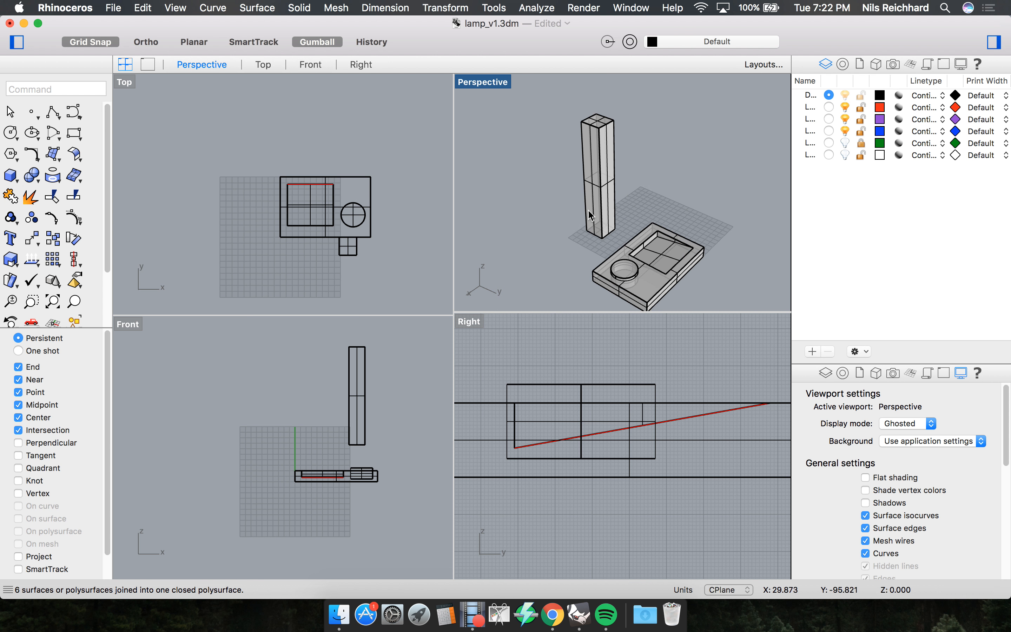
Measure the length of a bottom edge of the tall box between its two corners with the Distance command.
scroll(596, 239, up, 3)
text(disti)
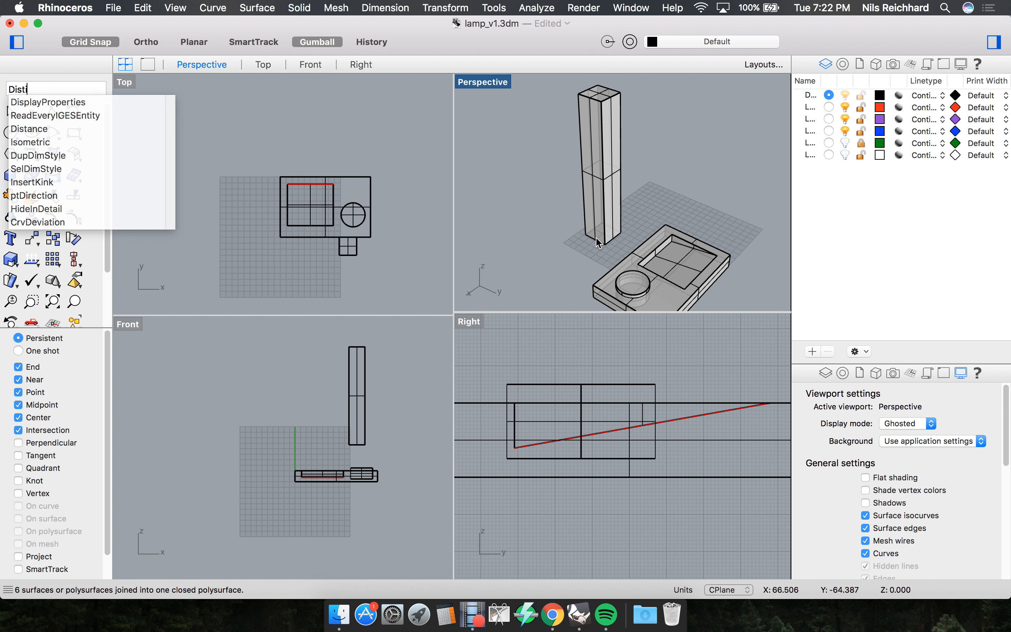
text(n)
key(BackSpace)
text(ce)
key(Return)
scroll(600, 238, up, 5)
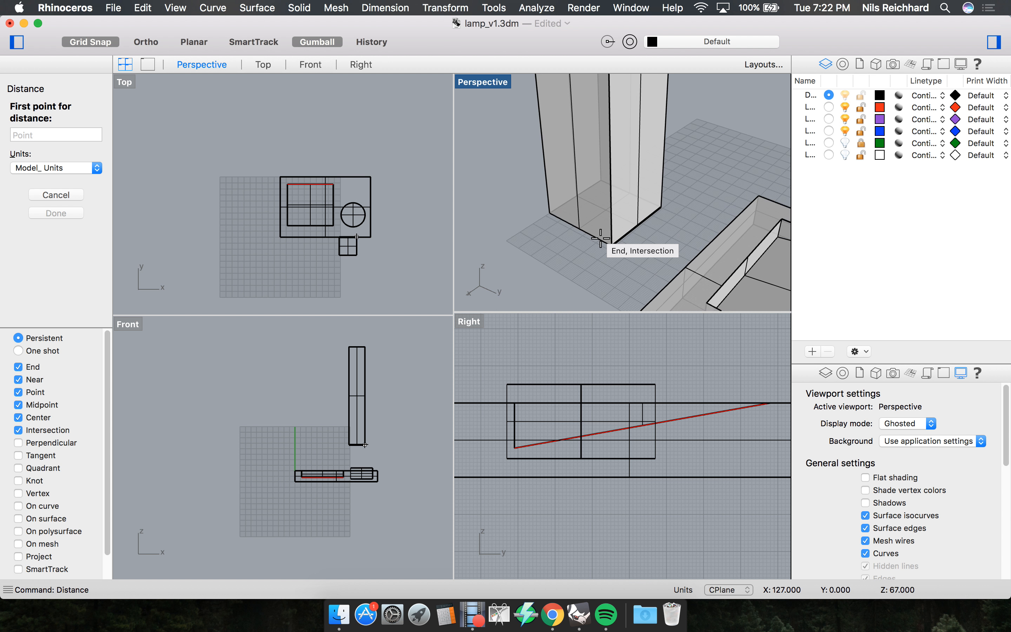
click(600, 236)
click(662, 208)
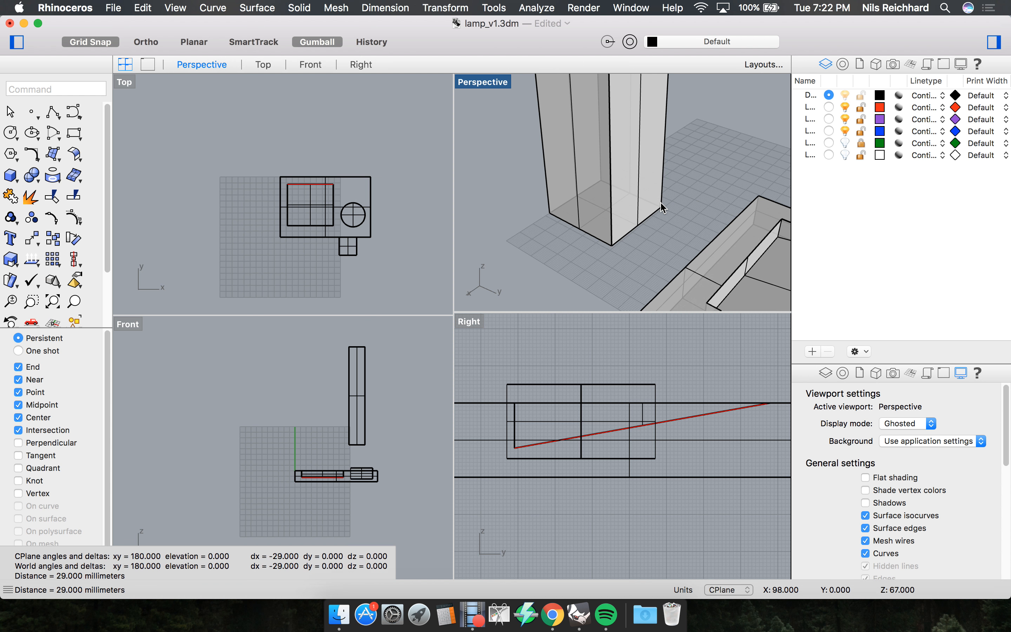
Measure the adjacent bottom edge of the tall box between its two corners with the Distance command.
right_drag(626, 213, 650, 202)
scroll(596, 224, down, 5)
scroll(598, 229, down, 5)
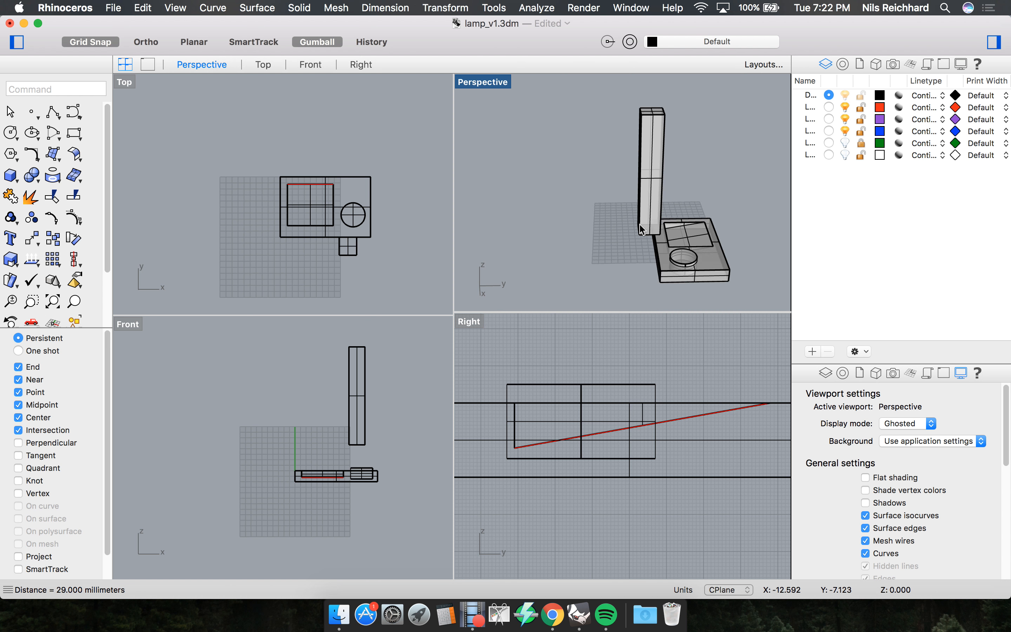
scroll(627, 217, up, 10)
right_drag(621, 211, 548, 204)
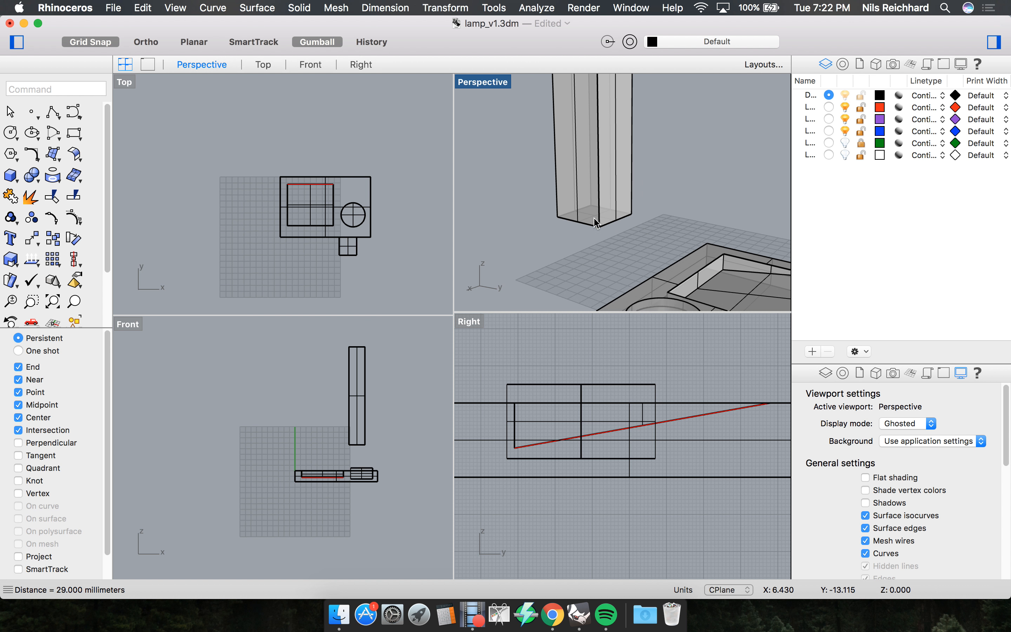
right_click(537, 199)
click(552, 212)
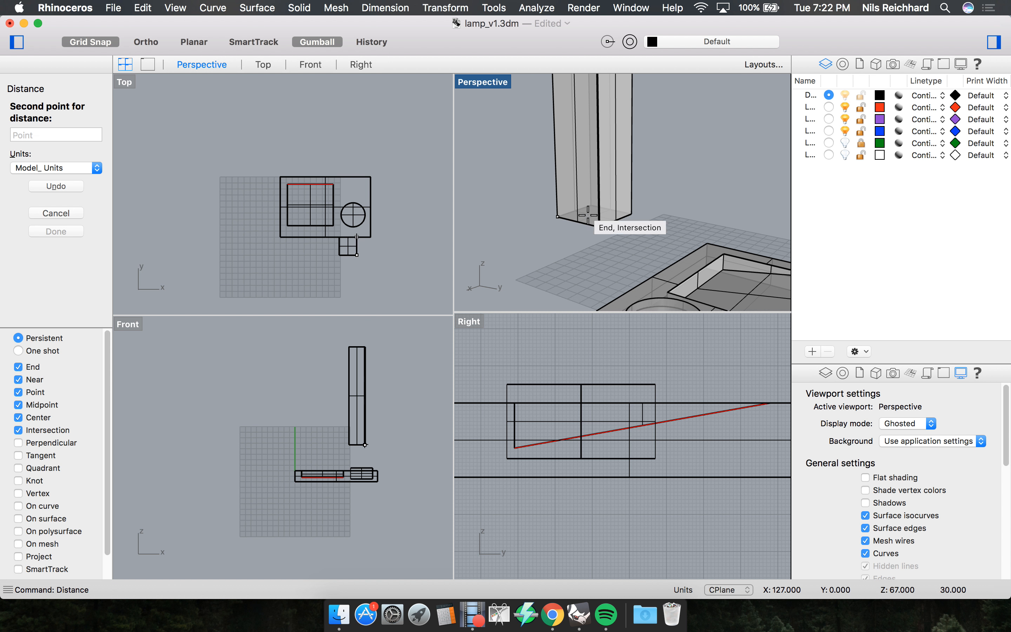
click(599, 226)
Measure the tall box's height along one vertical corner edge with the Distance command.
scroll(577, 190, down, 8)
right_drag(587, 184, 592, 220)
scroll(591, 196, up, 3)
scroll(585, 188, down, 3)
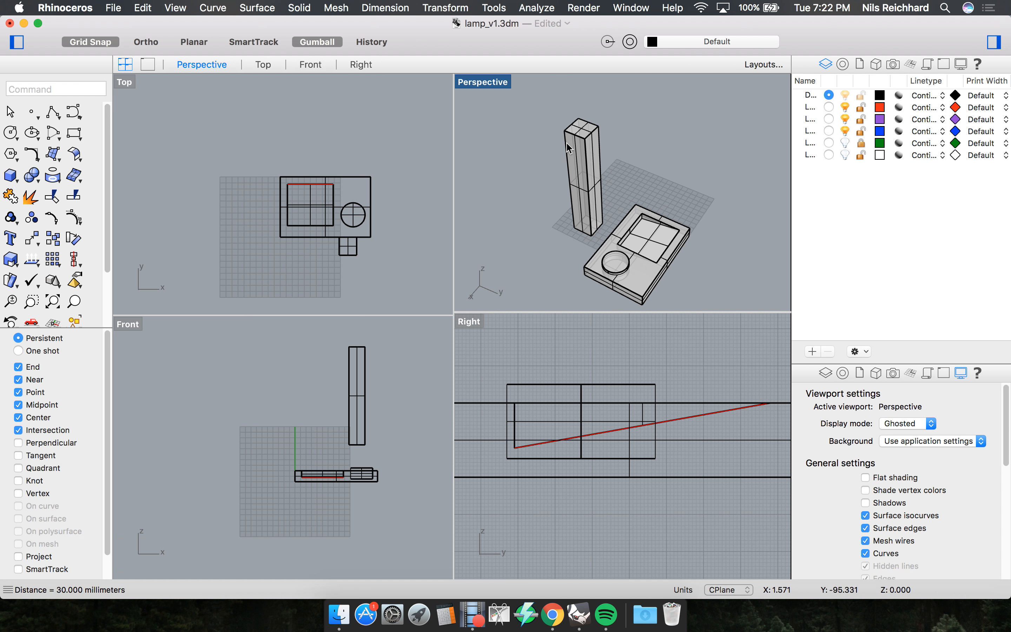
scroll(569, 147, up, 3)
right_click(548, 124)
click(563, 125)
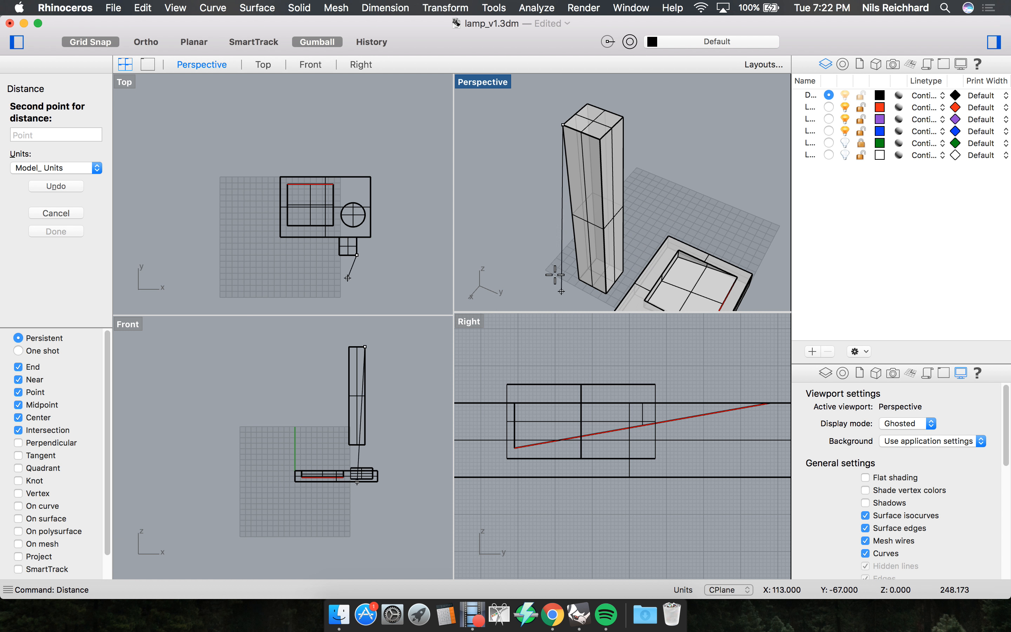
click(571, 285)
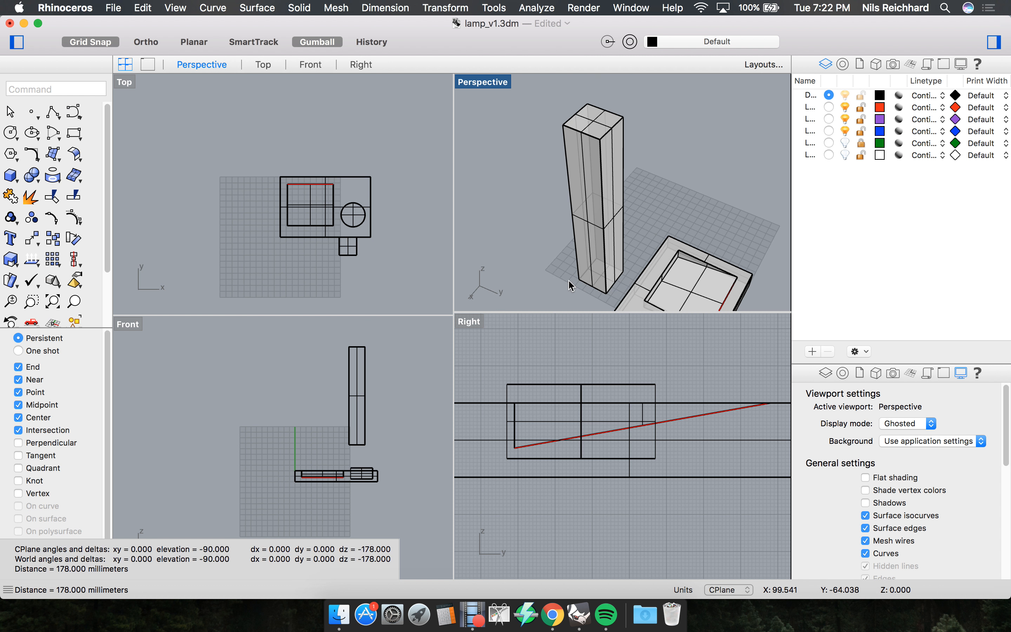
Reshape the tall box with the gumball into a shorter, wider block about 94 mm deep.
scroll(587, 237, up, 3)
scroll(589, 196, down, 6)
scroll(589, 227, up, 3)
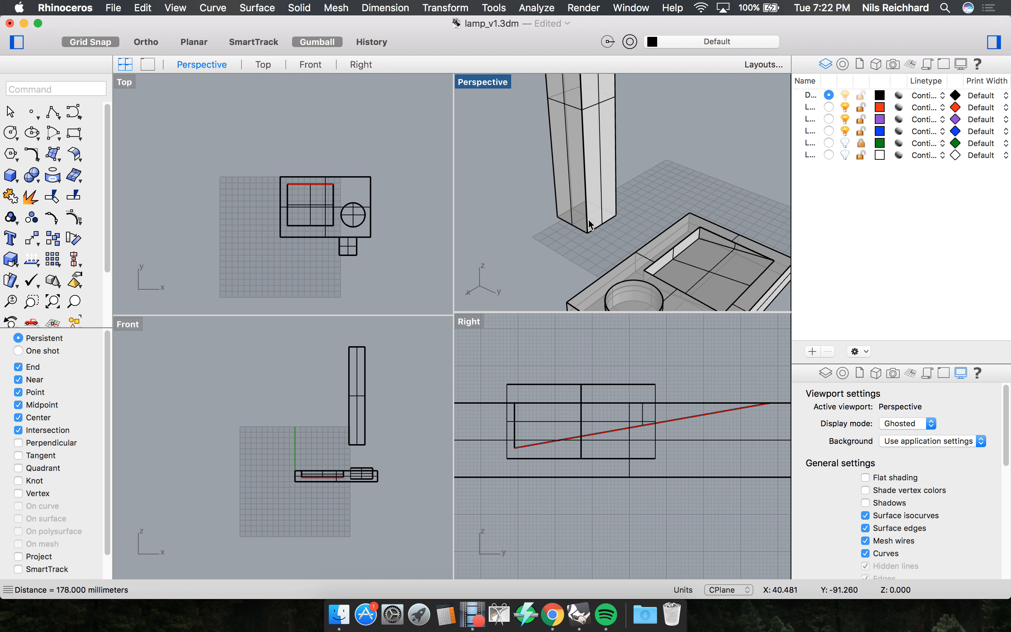
scroll(593, 188, down, 5)
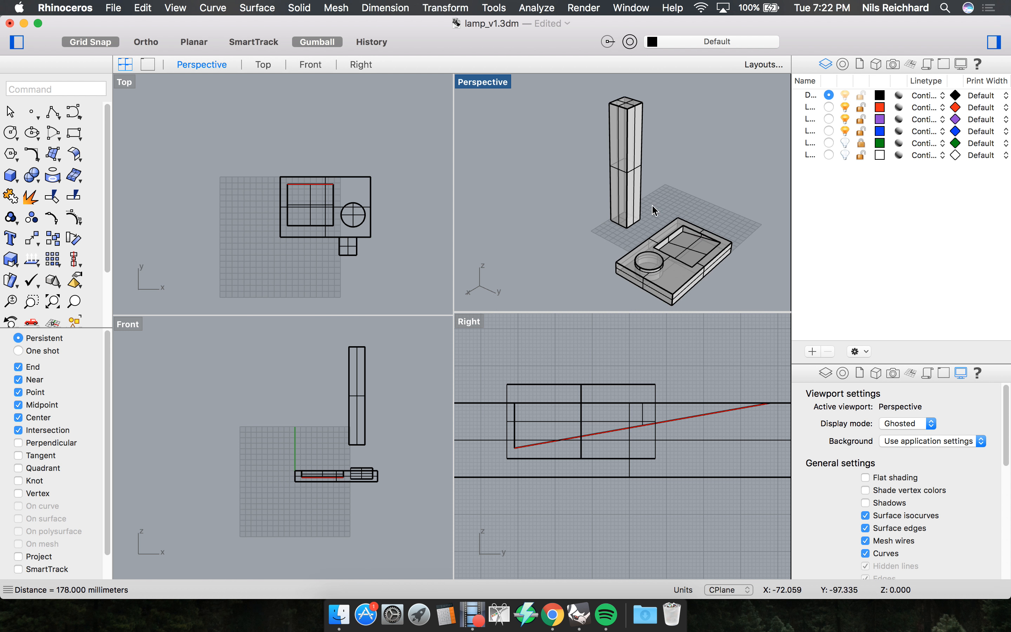
scroll(635, 183, up, 5)
scroll(613, 177, down, 5)
scroll(598, 173, up, 1)
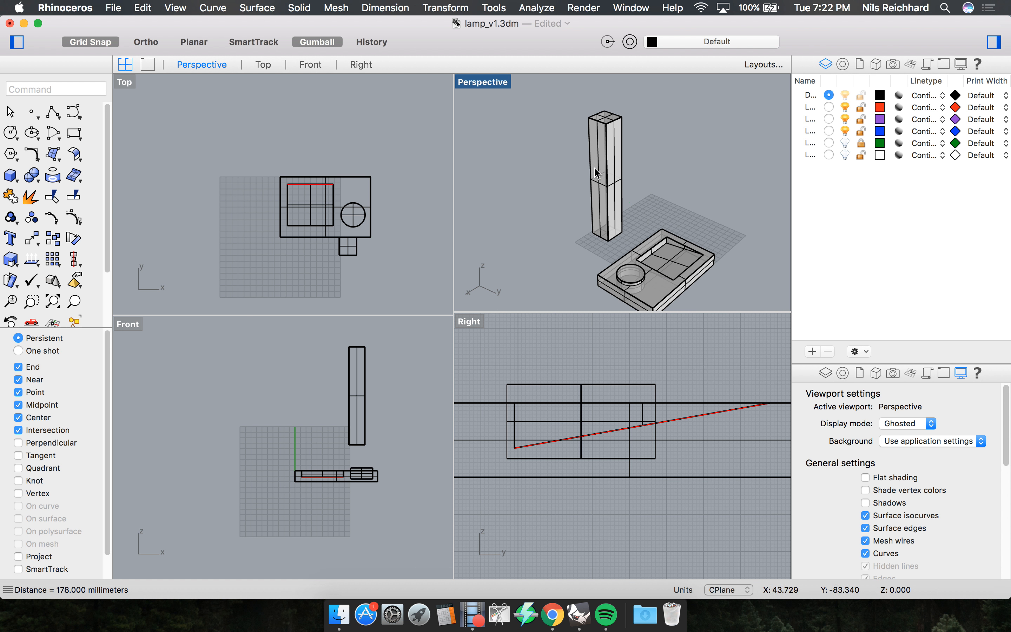
click(606, 153)
scroll(583, 179, up, 3)
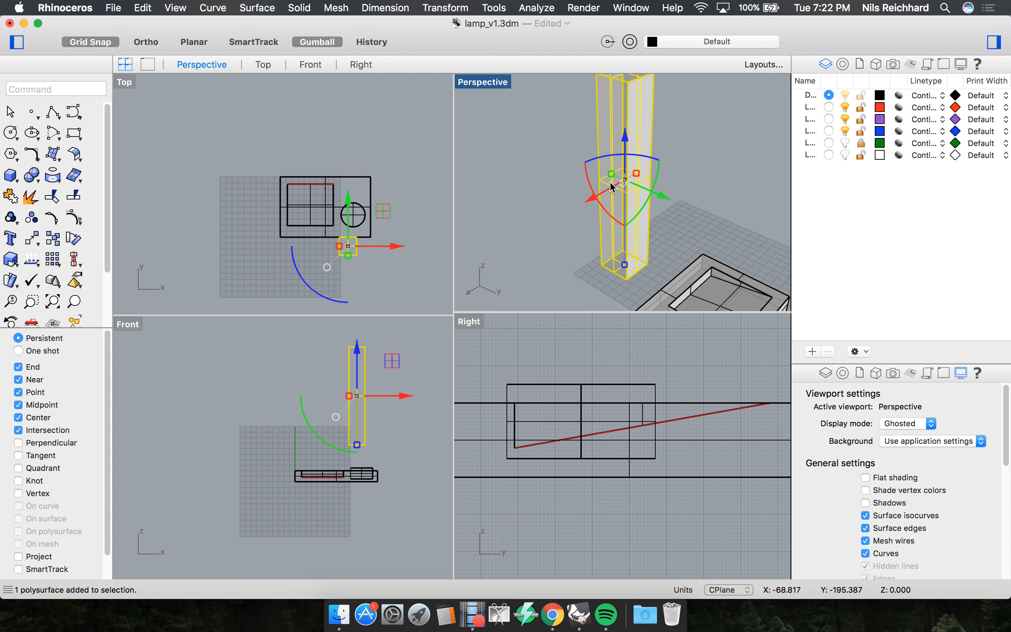
drag(611, 176, 646, 167)
click(534, 200)
scroll(536, 204, down, 5)
scroll(564, 214, up, 3)
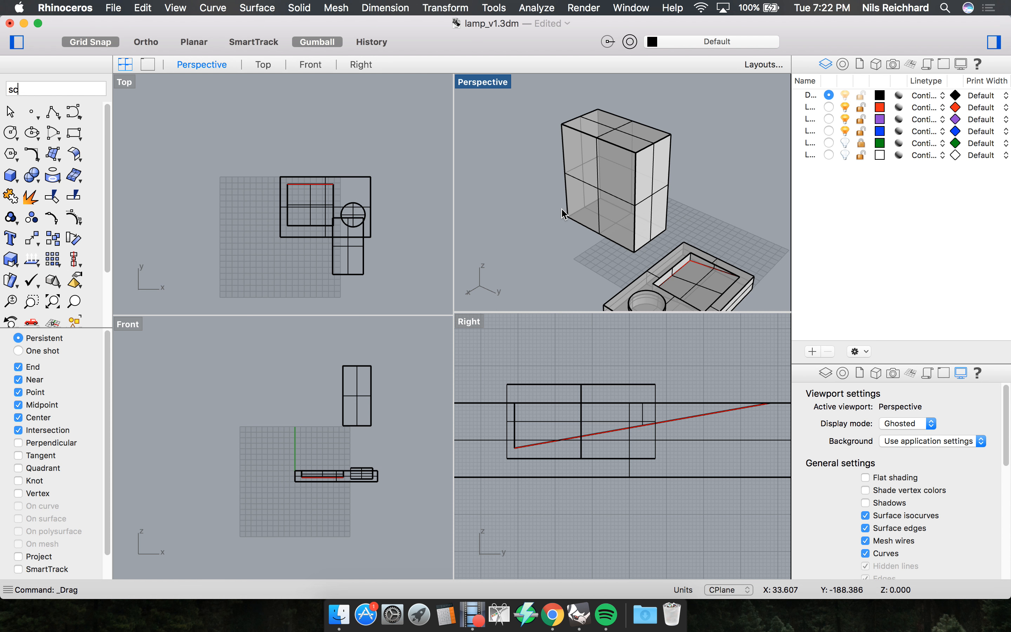
Scale the block uniformly from its nearest bottom corner, reducing its long bottom edge to about 61 mm.
key(Return)
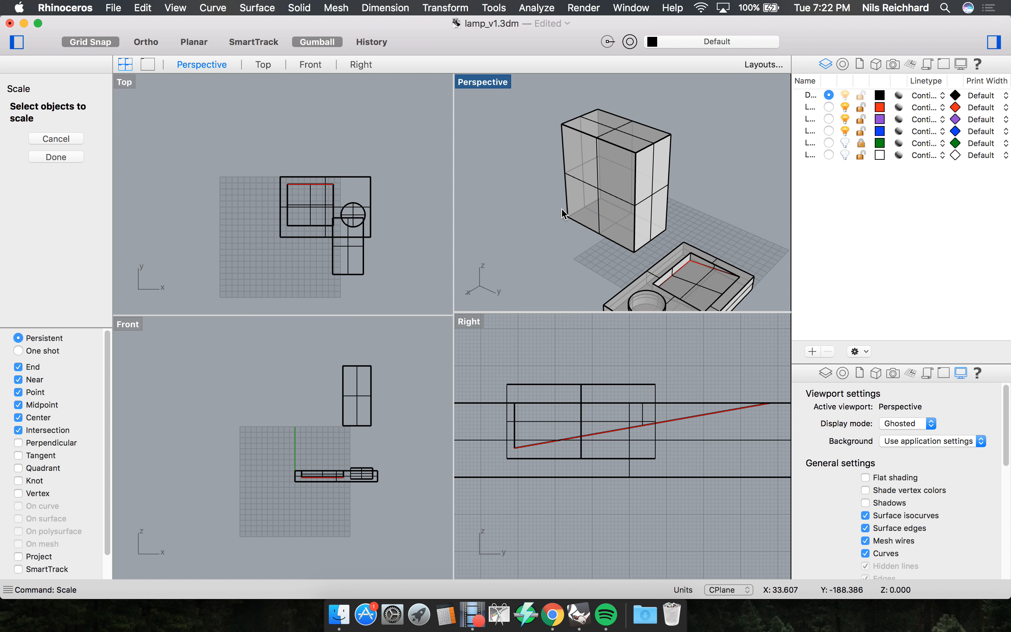
click(631, 199)
scroll(625, 221, up, 2)
scroll(626, 226, down, 2)
key(Return)
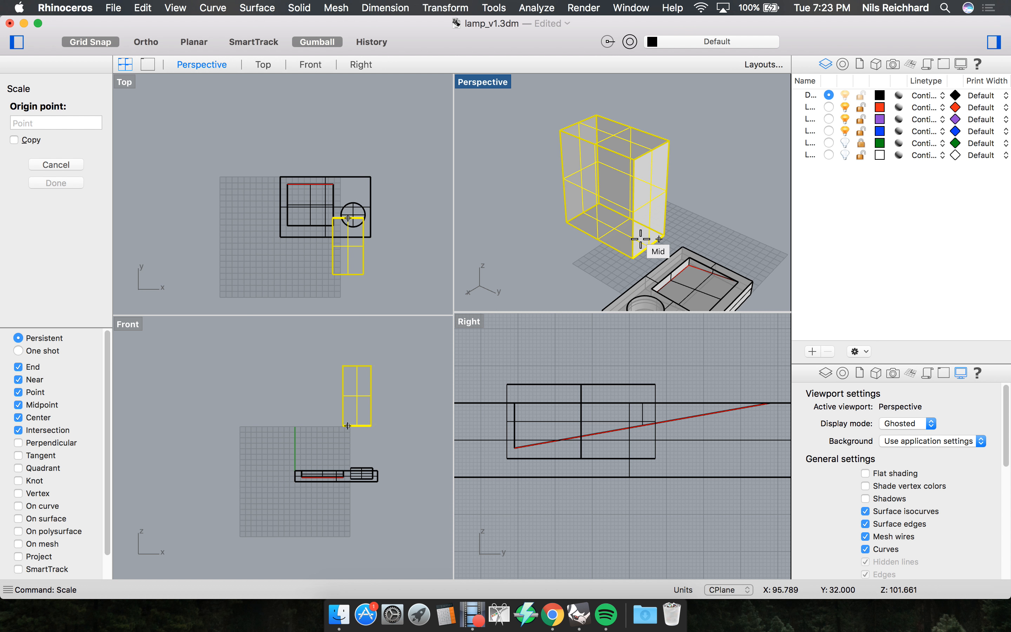
click(621, 250)
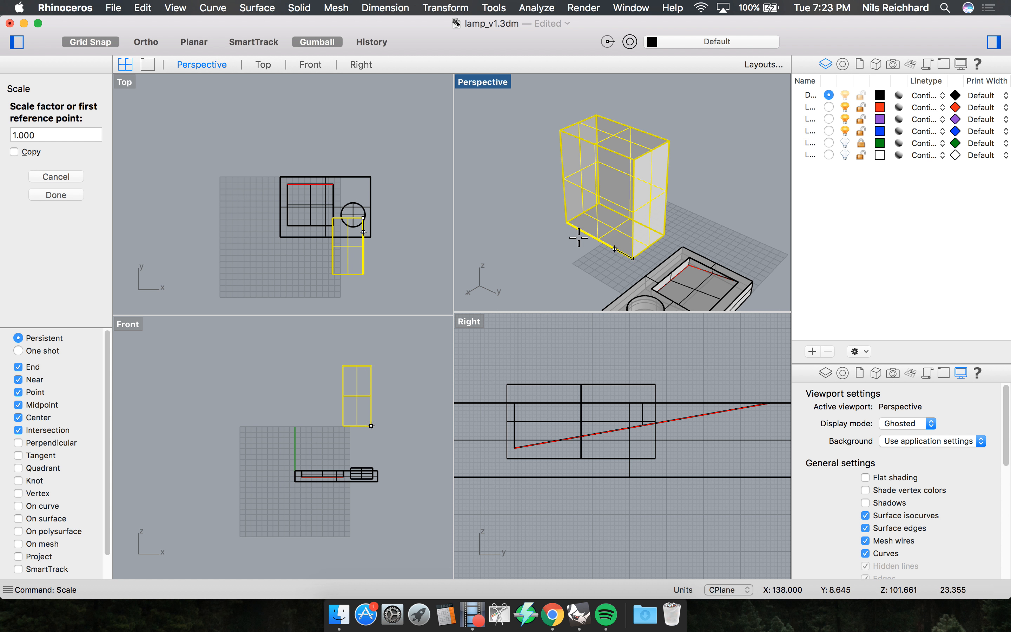
scroll(598, 247, up, 2)
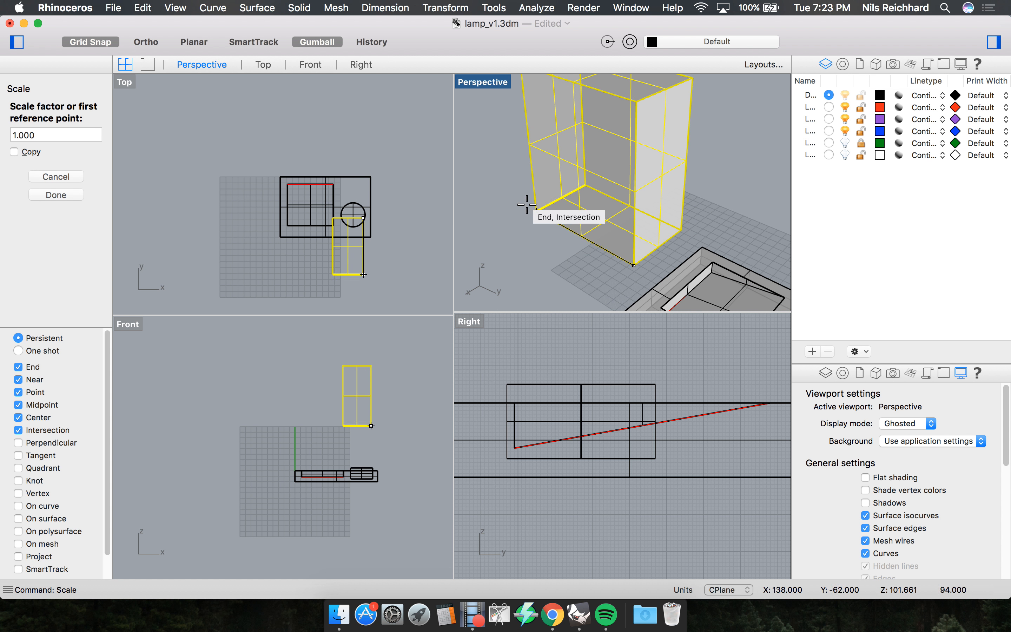
click(536, 211)
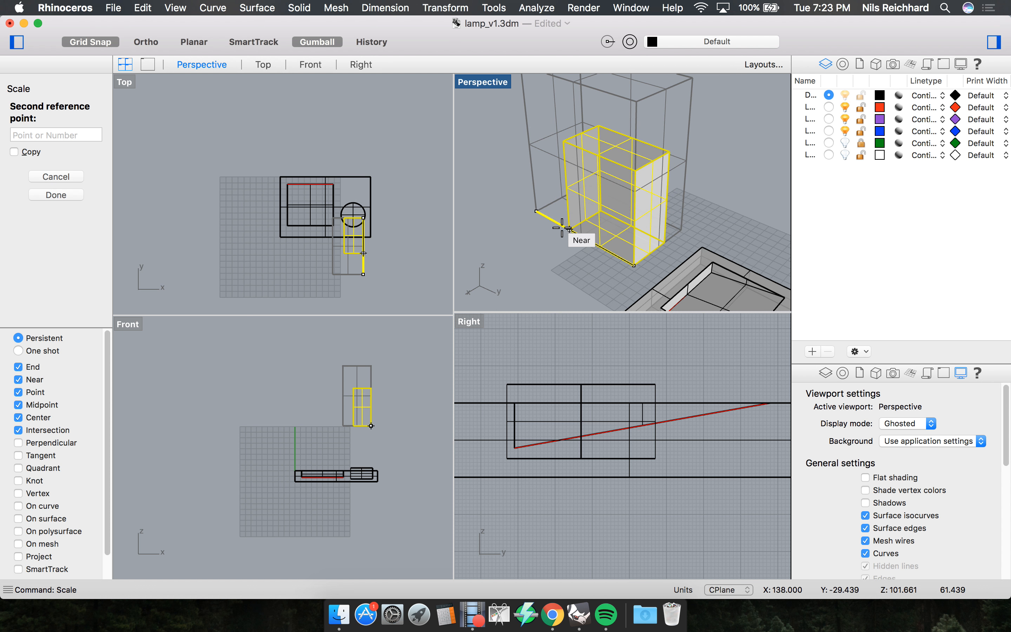
click(559, 228)
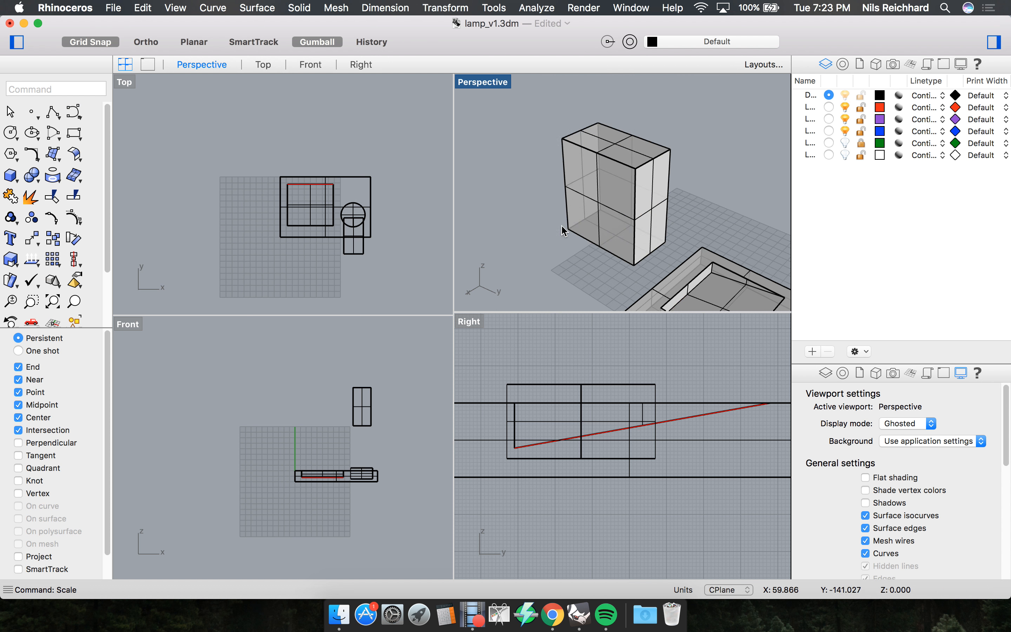
Examine the scaled block's proportions up close and alongside the base.
scroll(591, 228, down, 8)
scroll(611, 231, up, 8)
scroll(614, 236, down, 5)
scroll(657, 198, up, 5)
scroll(627, 208, down, 10)
scroll(576, 224, up, 10)
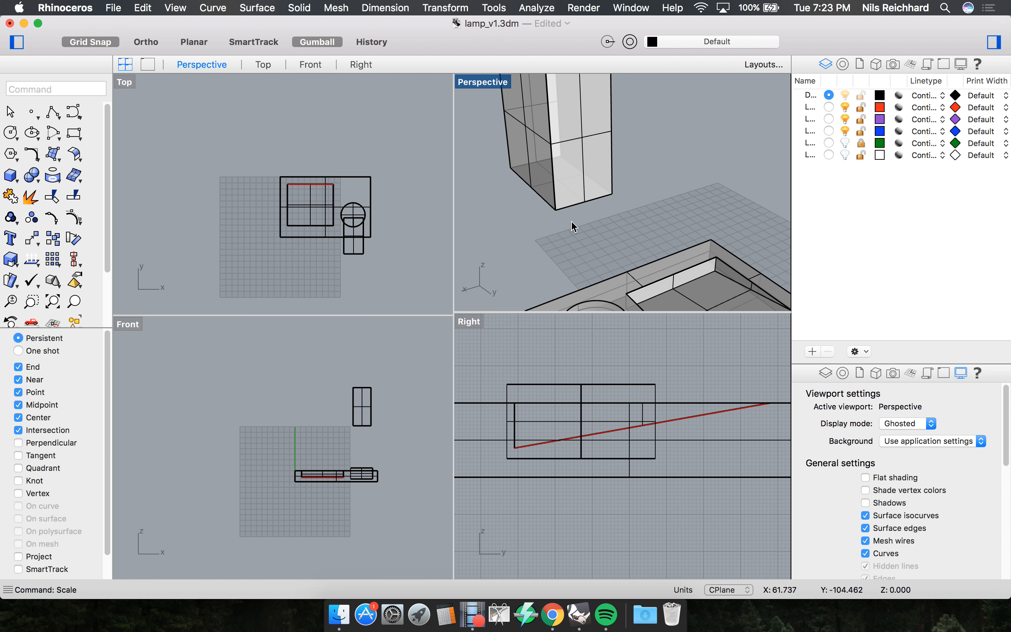
scroll(571, 221, down, 4)
scroll(573, 219, up, 4)
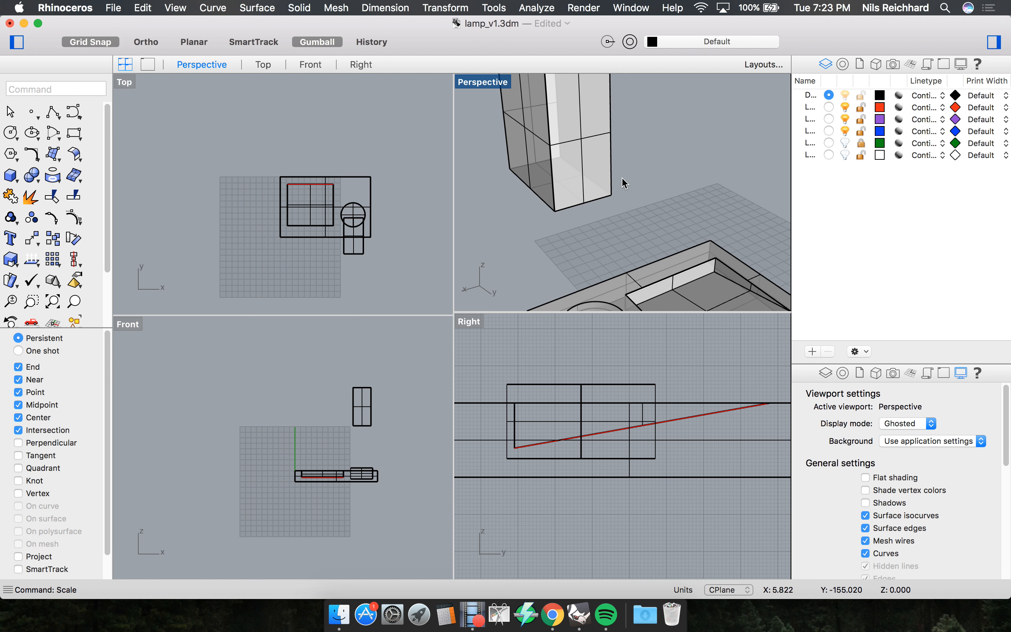
right_drag(539, 209, 567, 219)
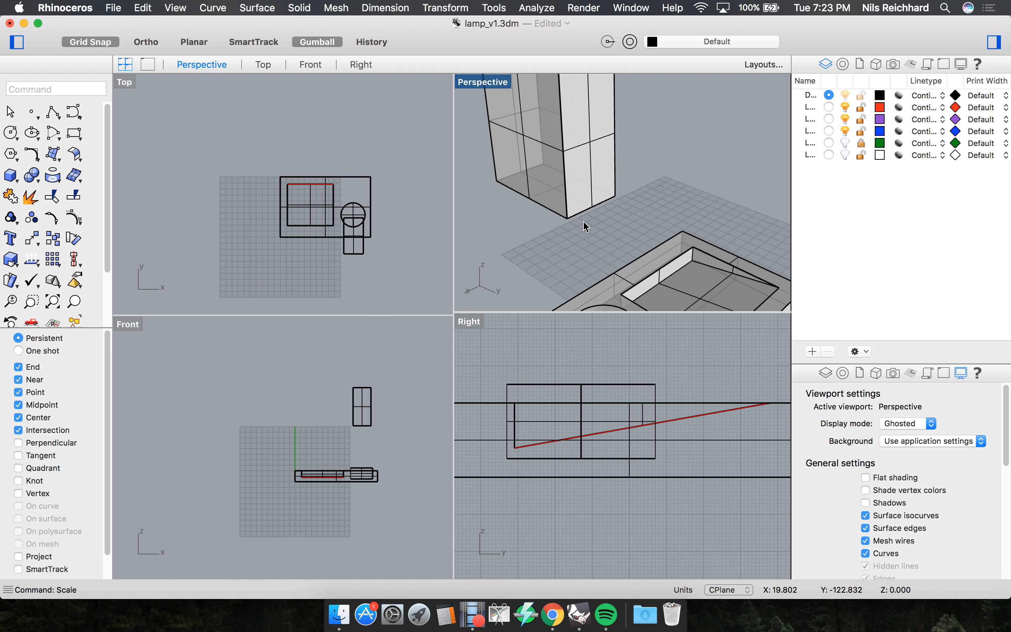
scroll(552, 207, down, 5)
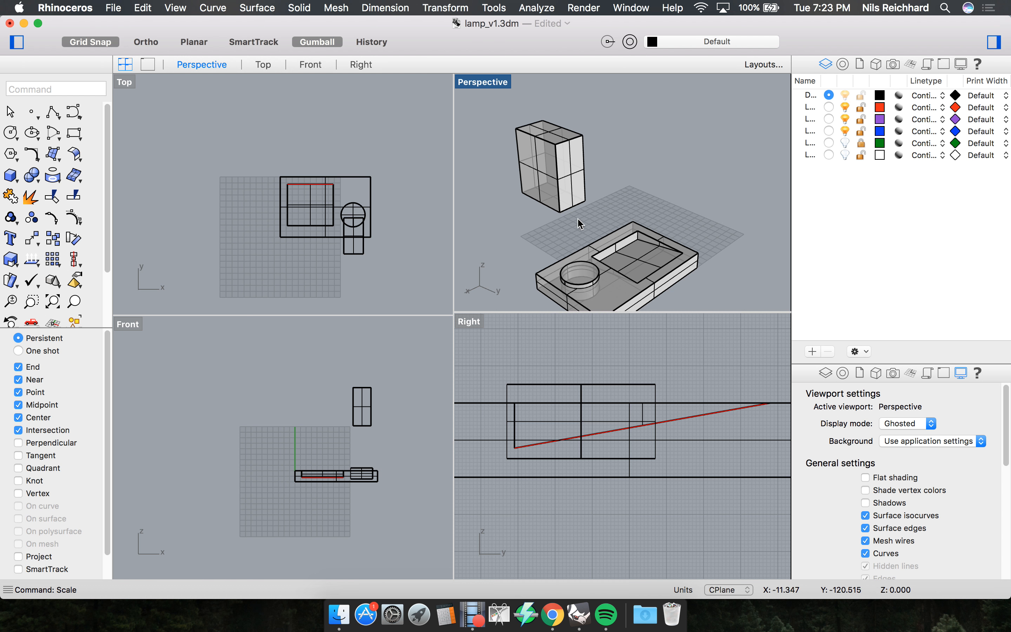
scroll(573, 218, up, 3)
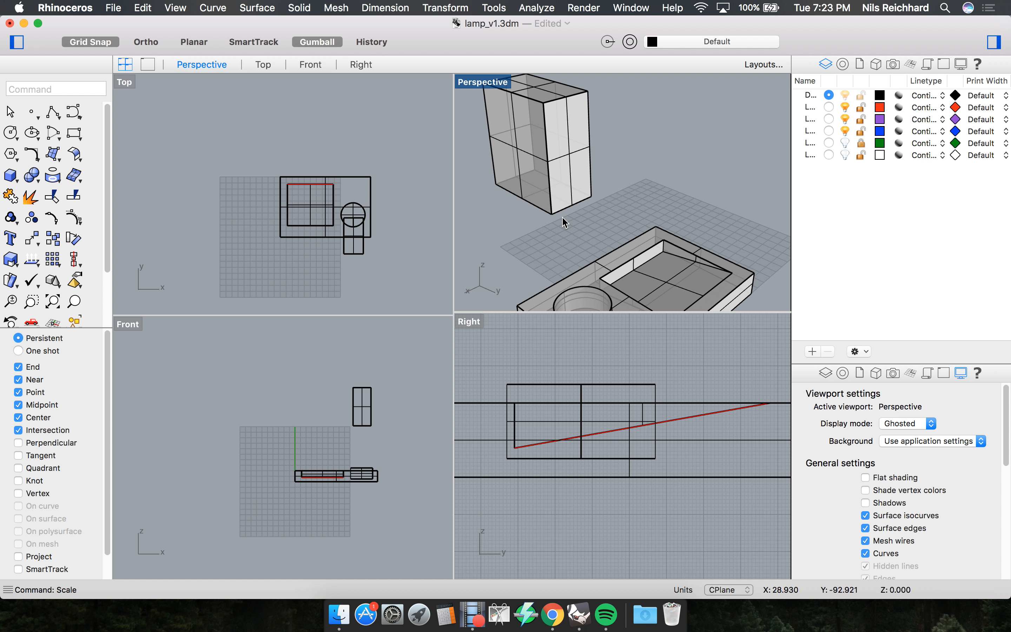
Scale the block in one direction with Scale1D from its nearest bottom corner, setting the short bottom edge to 20 mm.
text(cale1D)
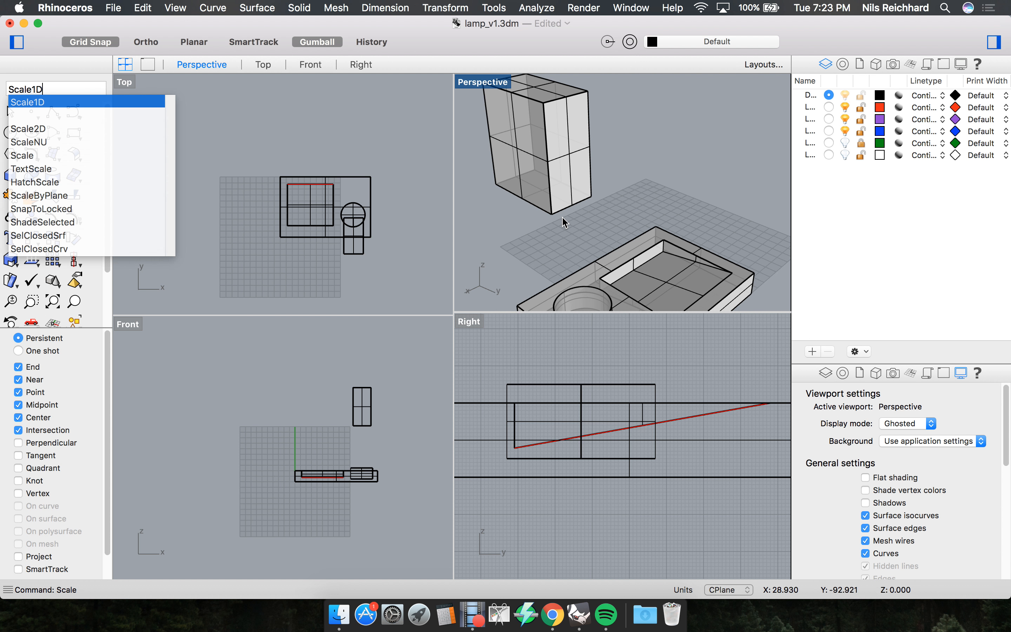
key(Return)
scroll(668, 206, up, 2)
click(592, 195)
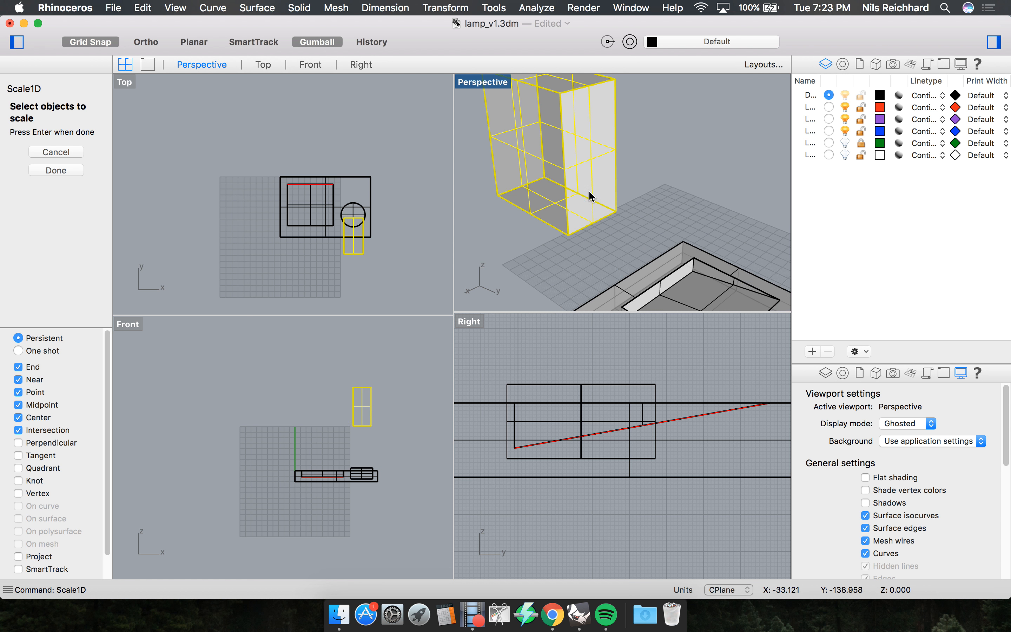
key(Return)
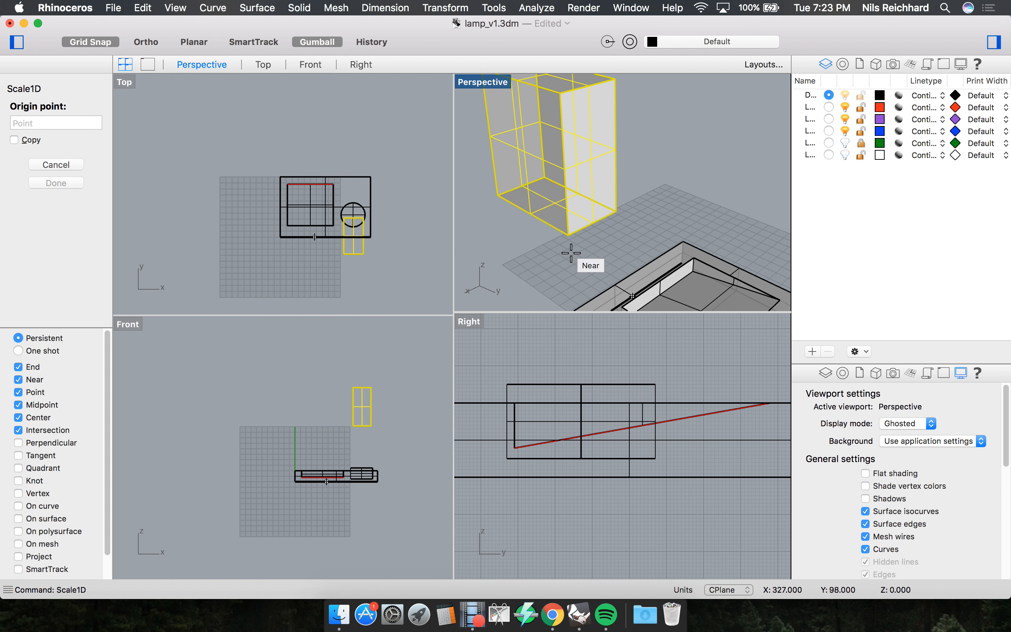
click(569, 235)
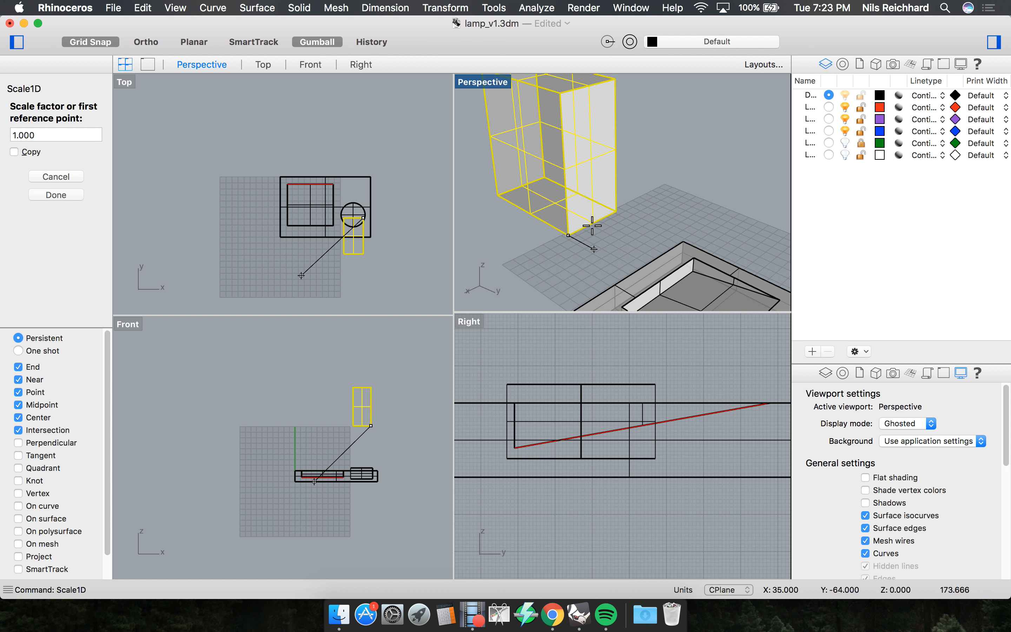
click(607, 204)
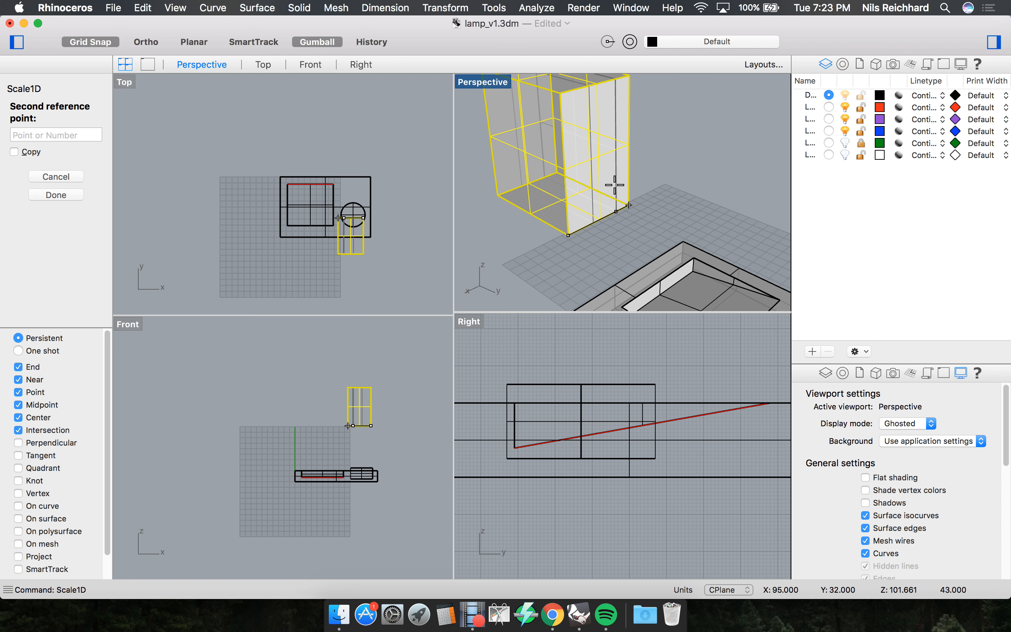
text(20)
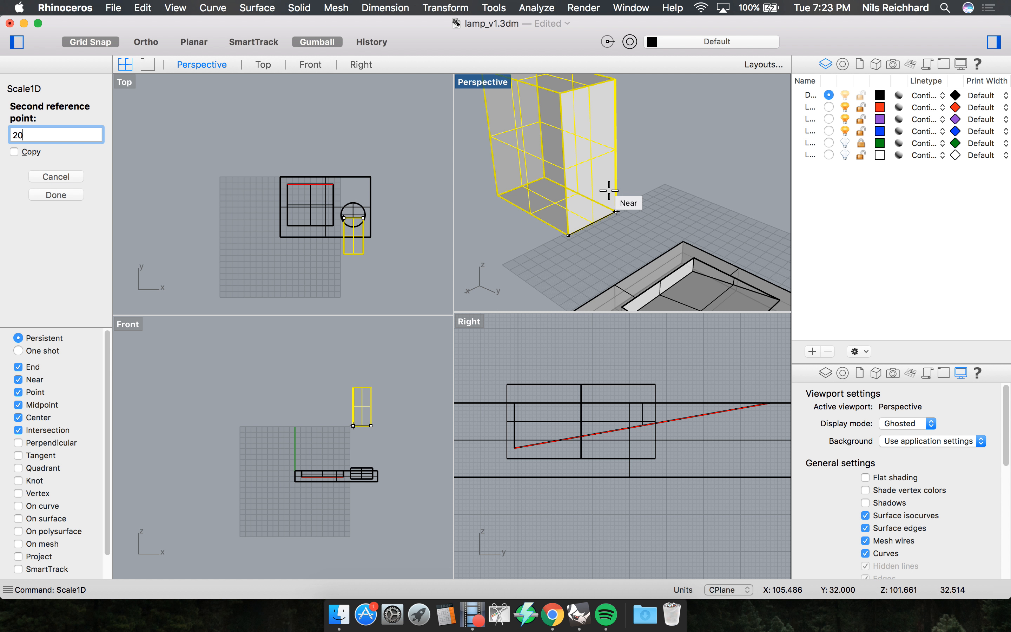
key(Return)
Scale the block along its long bottom edge with Scale1D from the same corner, setting that edge to 30 mm.
scroll(619, 210, down, 4)
scroll(558, 176, up, 4)
scroll(560, 197, down, 4)
scroll(564, 217, up, 4)
key(Return)
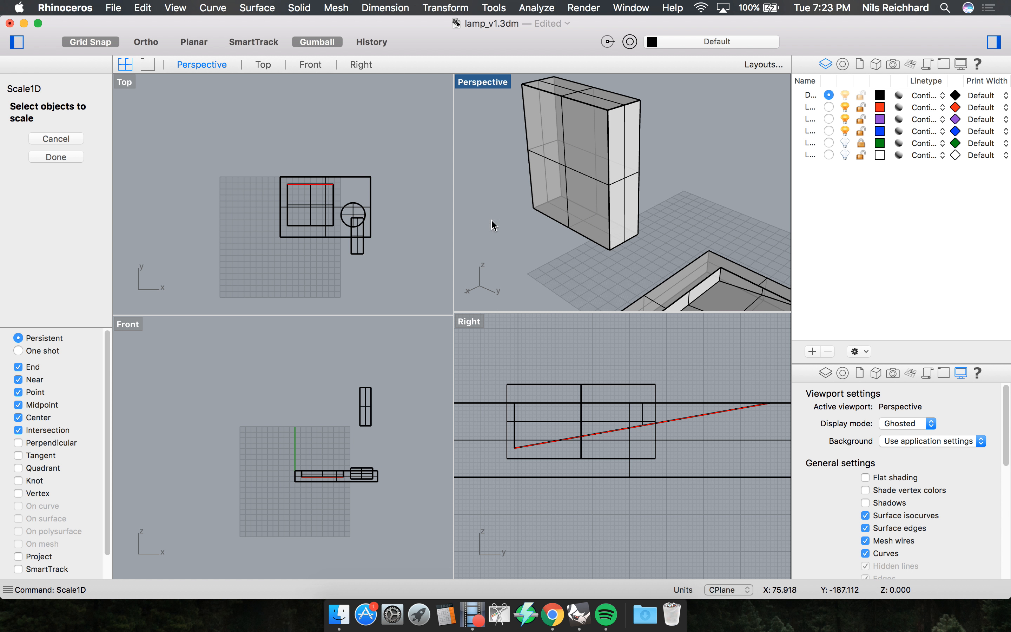
click(573, 173)
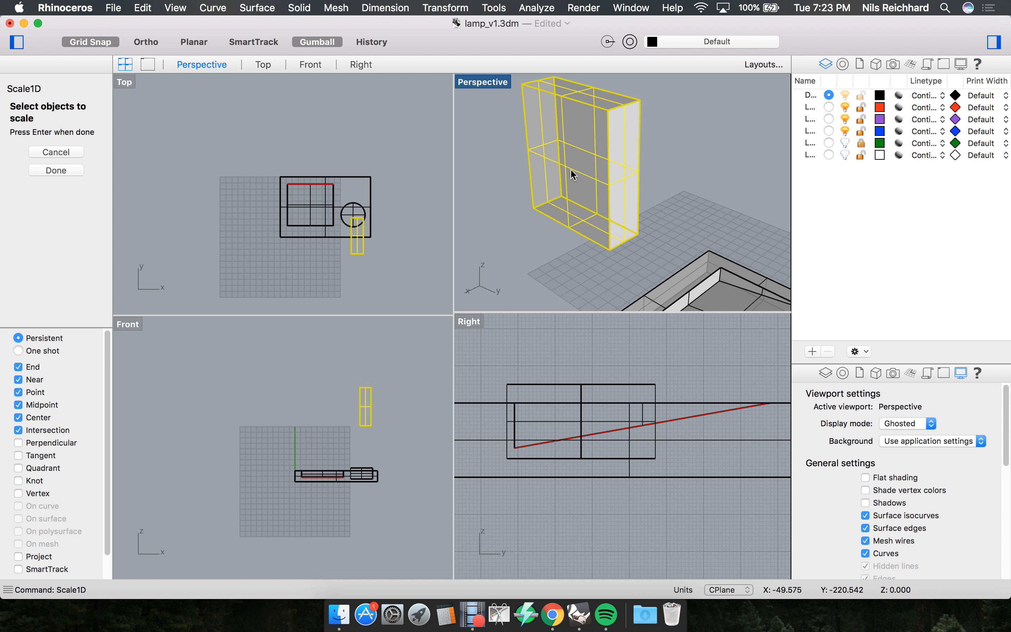
key(Return)
click(600, 242)
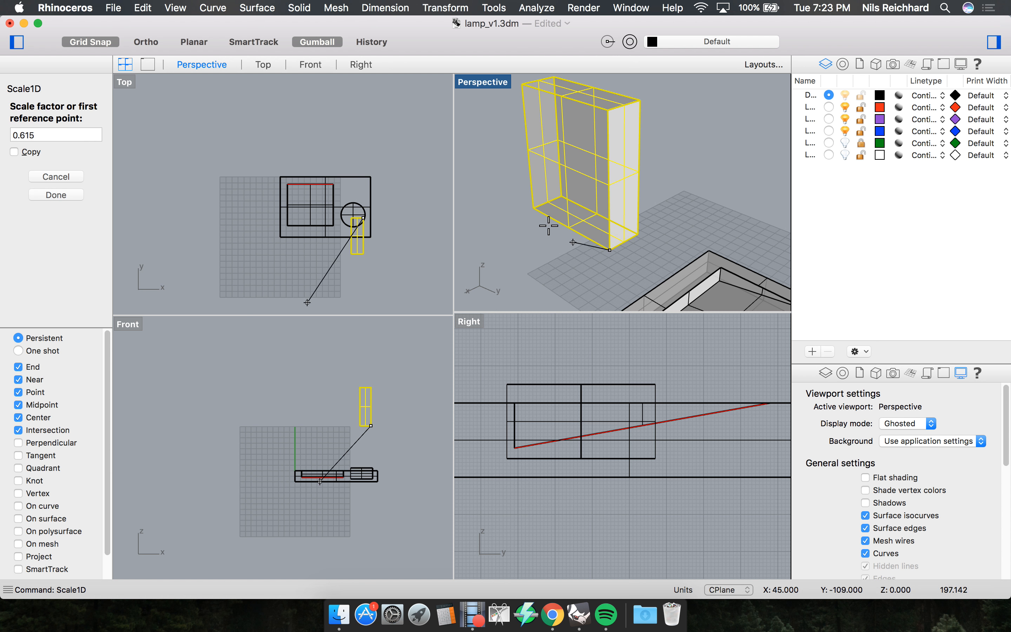
click(525, 212)
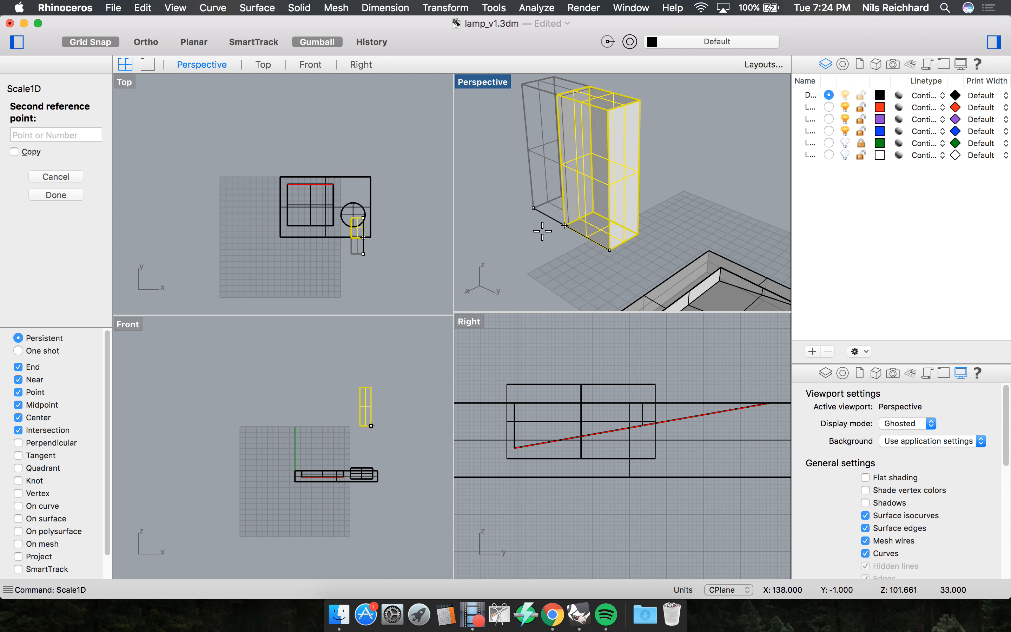
text(30)
key(Return)
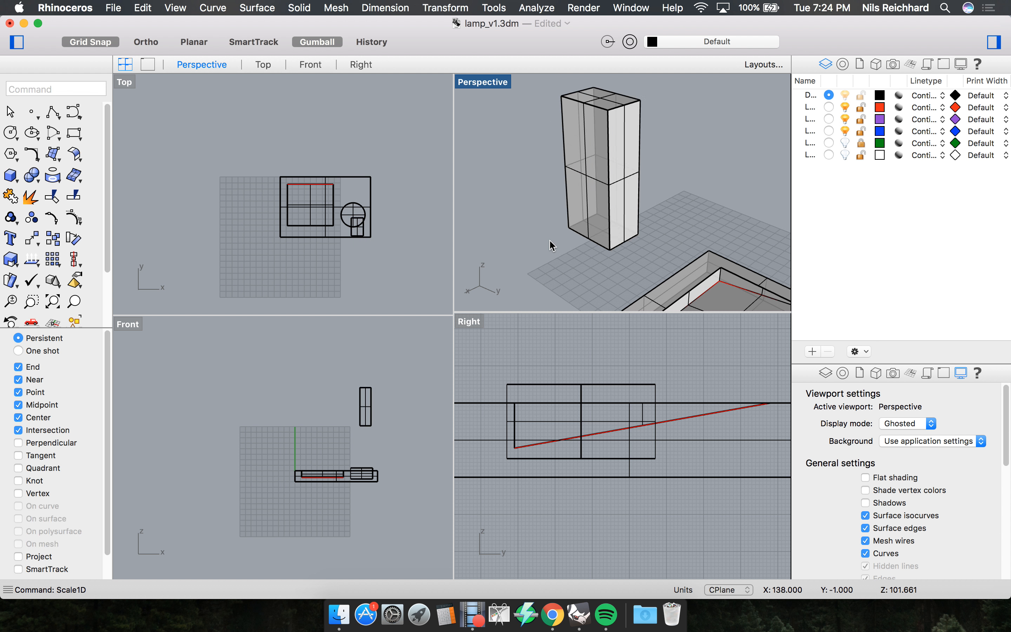
click(584, 228)
key(Escape)
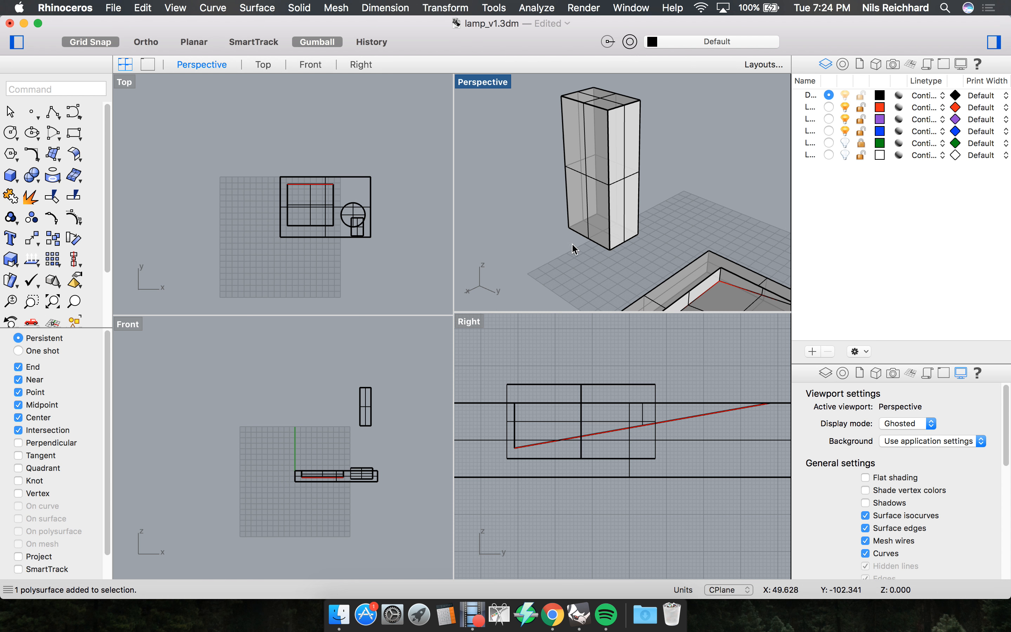
key(Return)
key(Escape)
scroll(572, 218, down, 6)
mouse_move(571, 220)
right_down()
mouse_move(588, 238)
mouse_move(566, 232)
right_up()
scroll(565, 232, up, 6)
scroll(566, 232, down, 6)
scroll(579, 166, up, 5)
right_drag(569, 193, 607, 185)
text(Sca)
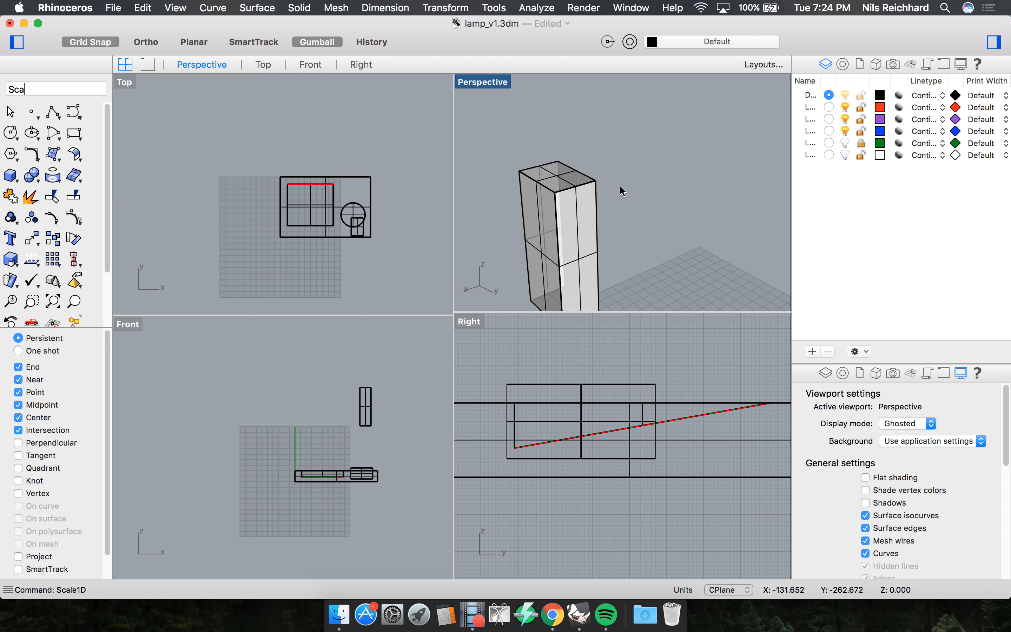
text(le)
key(Return)
scroll(630, 194, down, 6)
scroll(611, 234, up, 5)
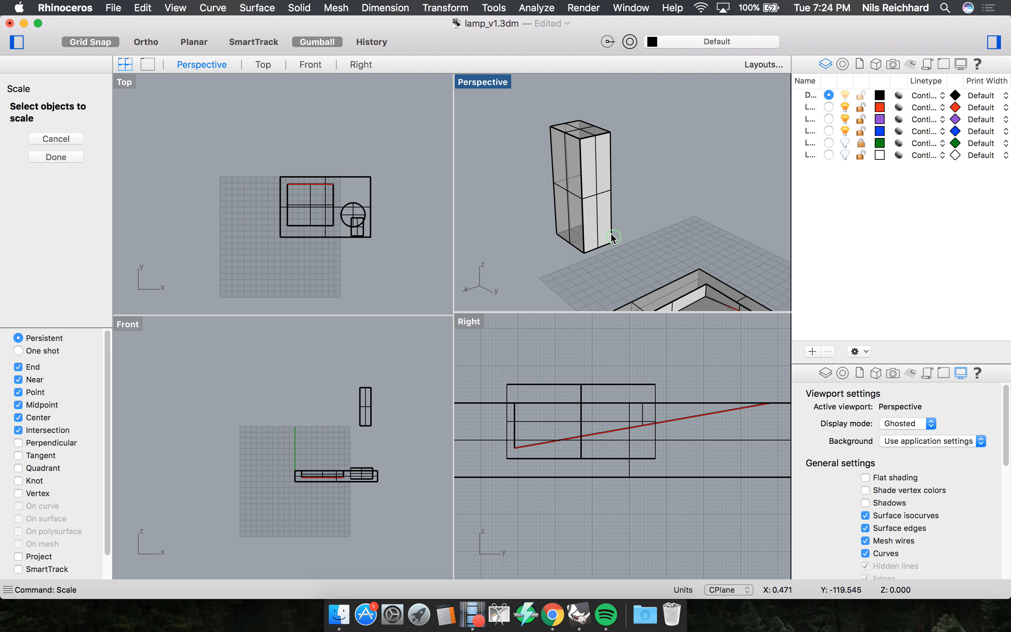
scroll(613, 238, up, 2)
key(Escape)
Scale the block vertically with Scale1D from its nearest bottom corner, setting its height to 200 mm.
text(Scale1d)
key(Return)
click(604, 228)
key(Return)
click(594, 256)
click(578, 135)
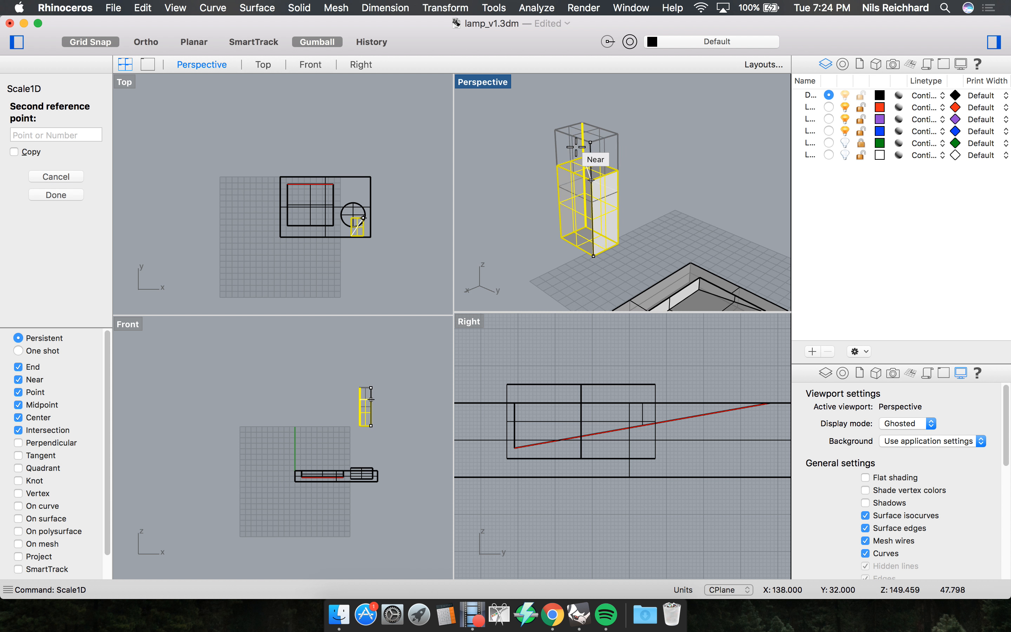
scroll(570, 134, down, 2)
text(200)
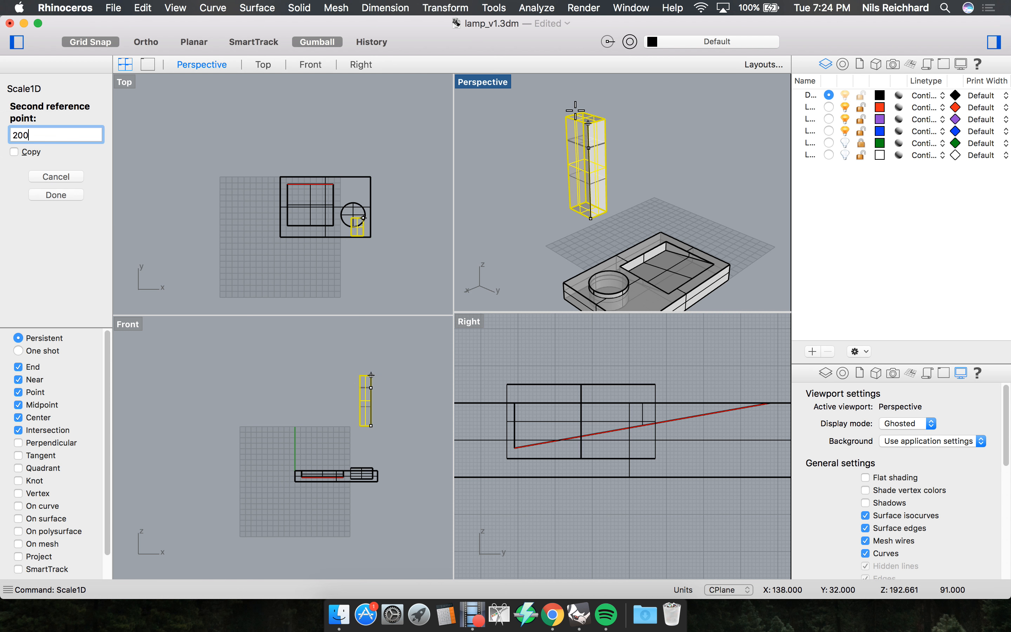
key(Return)
Maximize the Perspective viewport and examine the tall block's underside in relation to the base and its round cylinder.
scroll(544, 195, down, 5)
right_drag(545, 197, 524, 198)
scroll(580, 185, up, 6)
scroll(524, 198, down, 5)
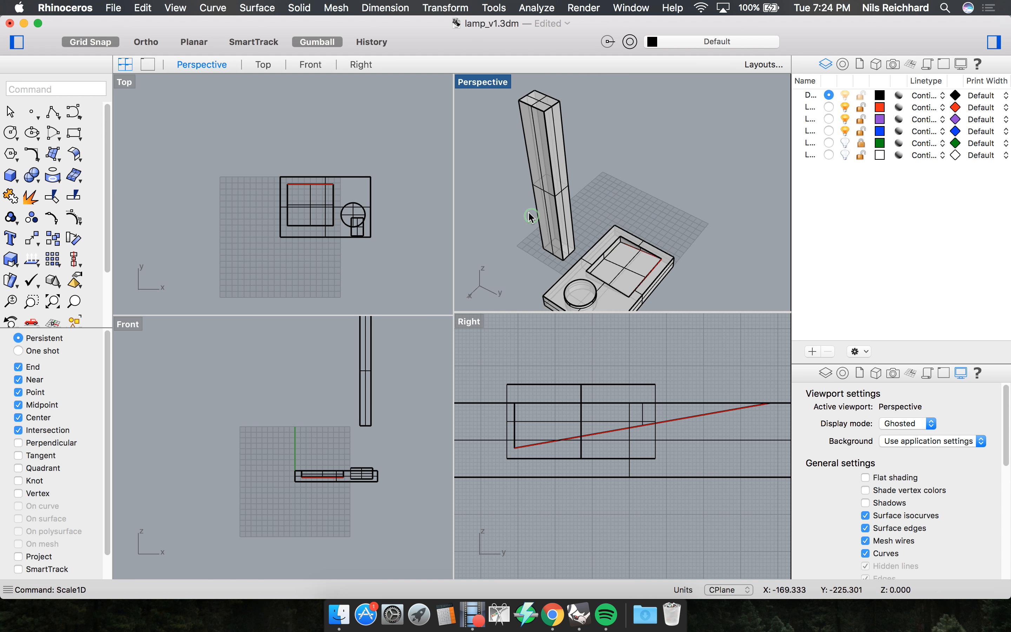
double_click(479, 83)
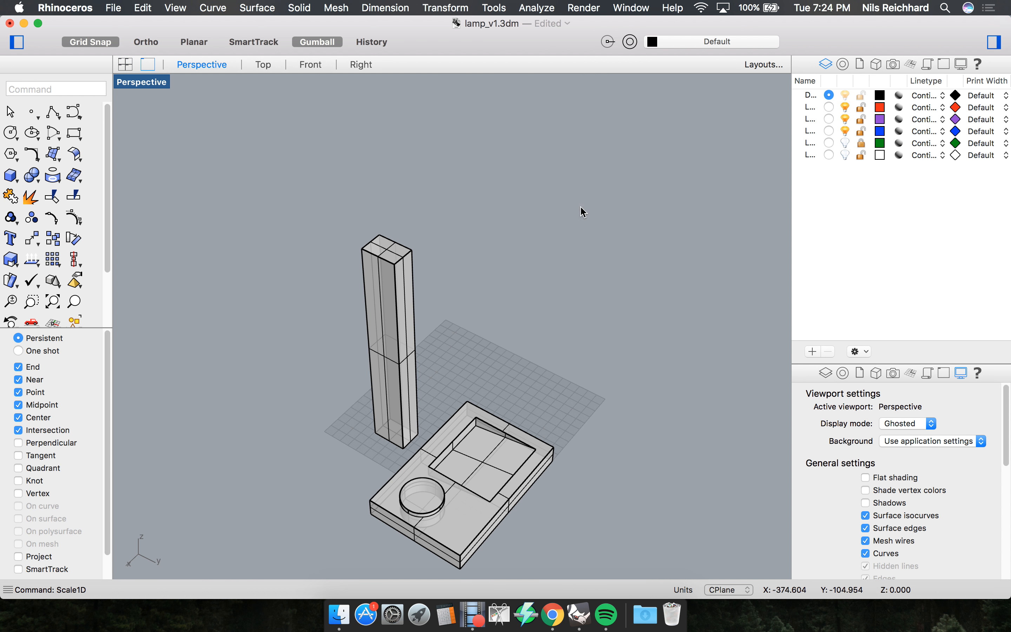
right_drag(531, 268, 392, 338)
scroll(484, 346, up, 5)
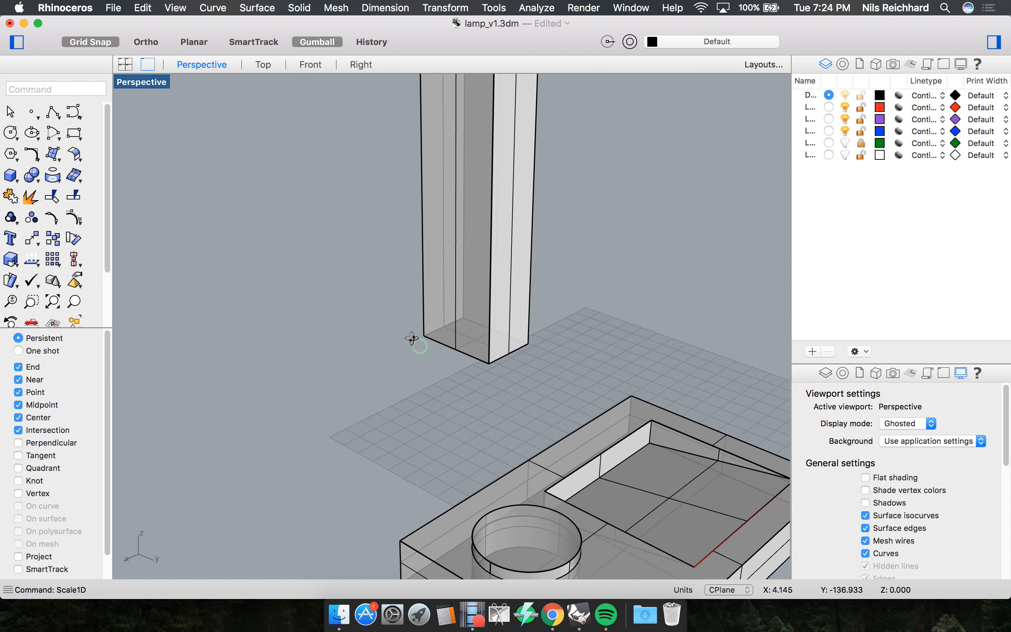
scroll(417, 346, down, 5)
right_drag(492, 425, 446, 165)
scroll(471, 413, up, 5)
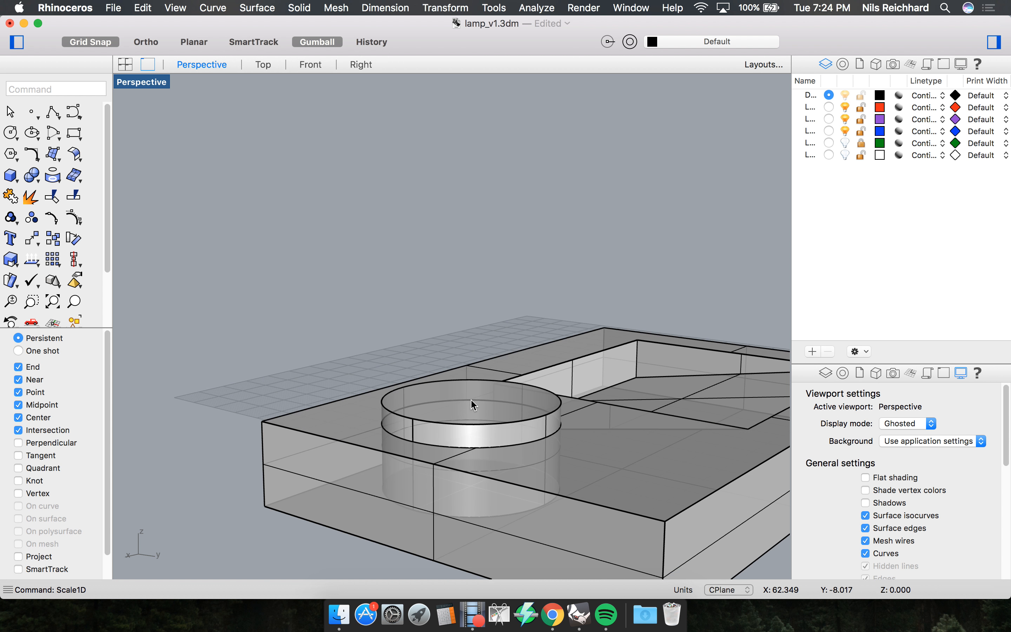
scroll(481, 421, down, 5)
right_drag(451, 316, 433, 221)
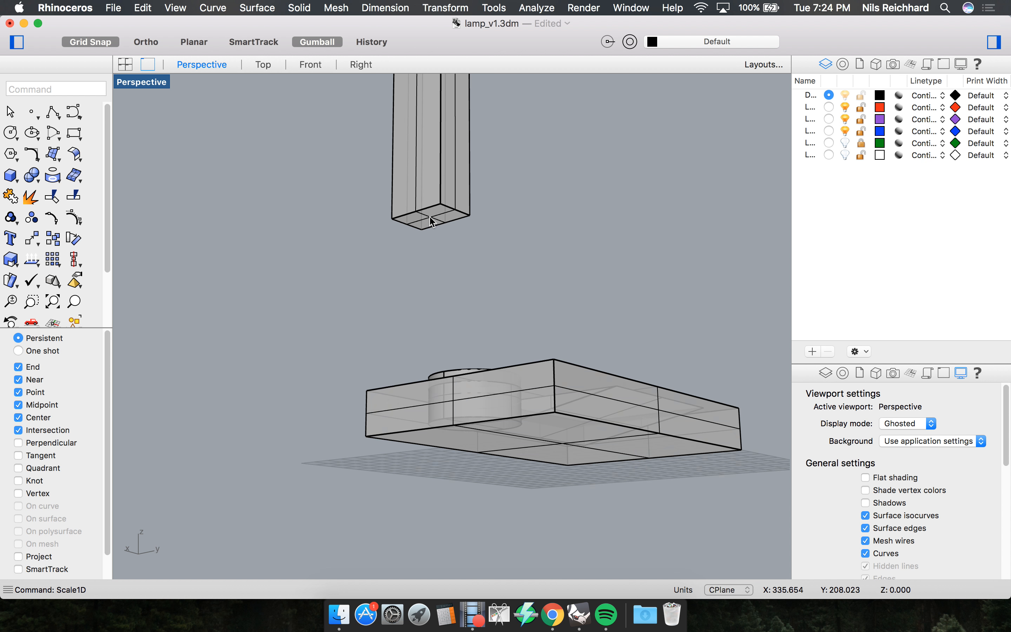
scroll(443, 209, up, 3)
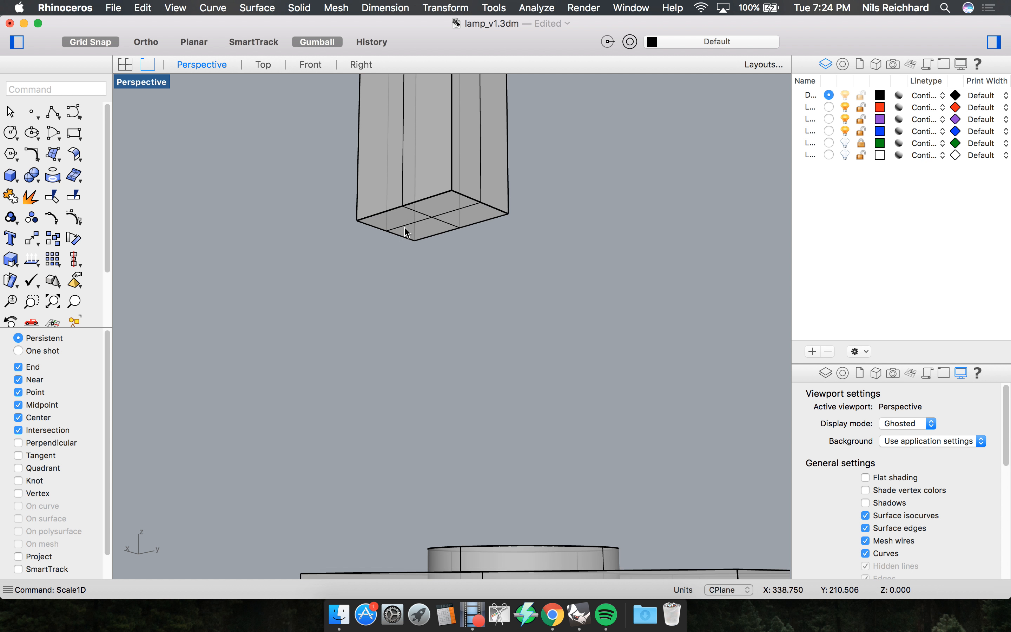
right_drag(410, 224, 510, 458)
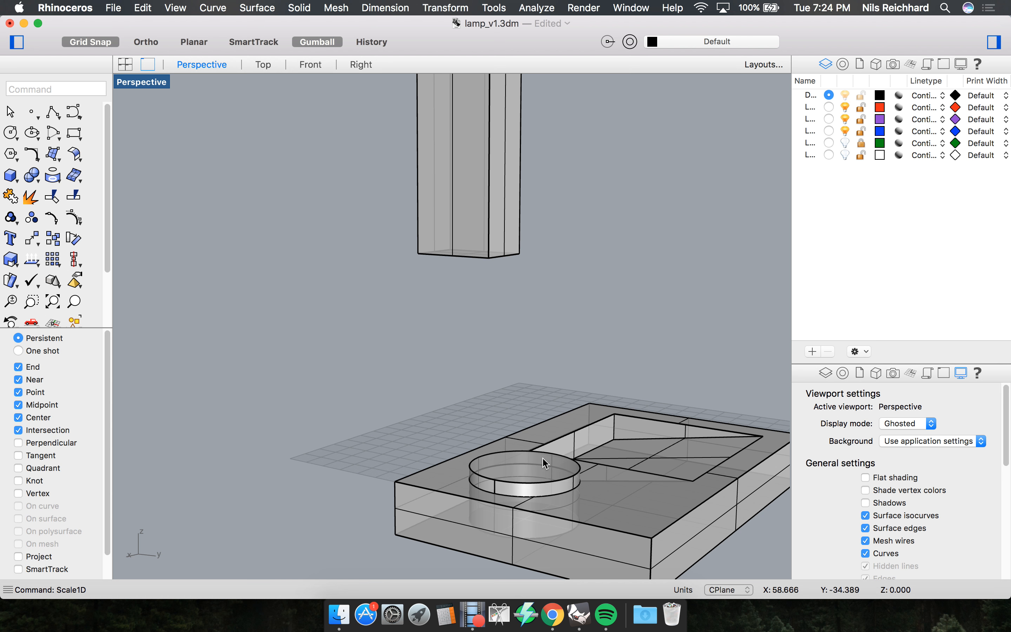
right_drag(354, 287, 387, 283)
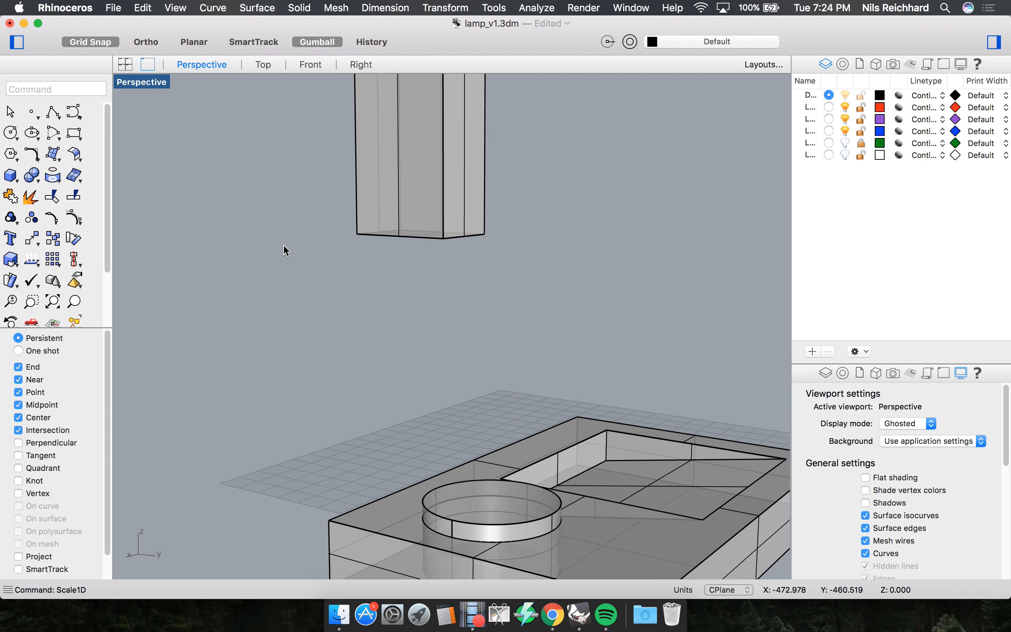
Place a point object at the centre of the cylinder's top rim on the base.
click(32, 113)
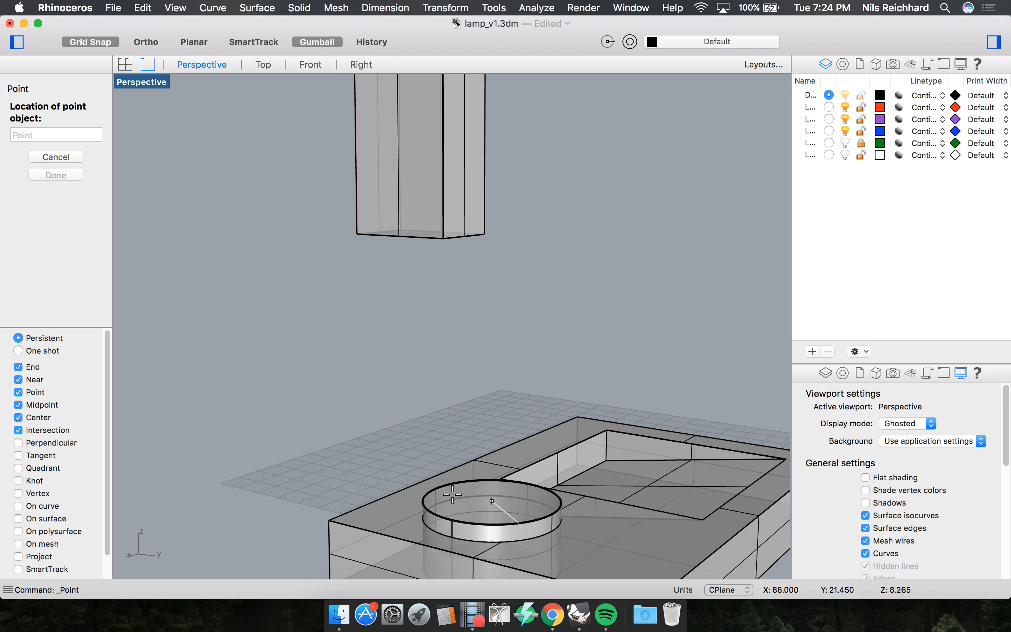
scroll(507, 514, up, 3)
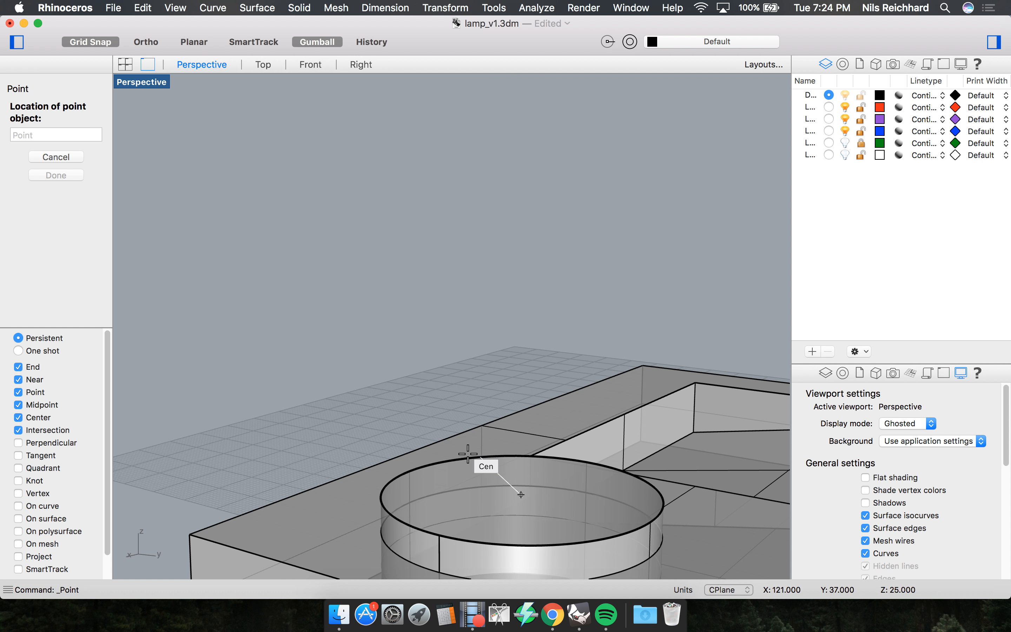
click(448, 456)
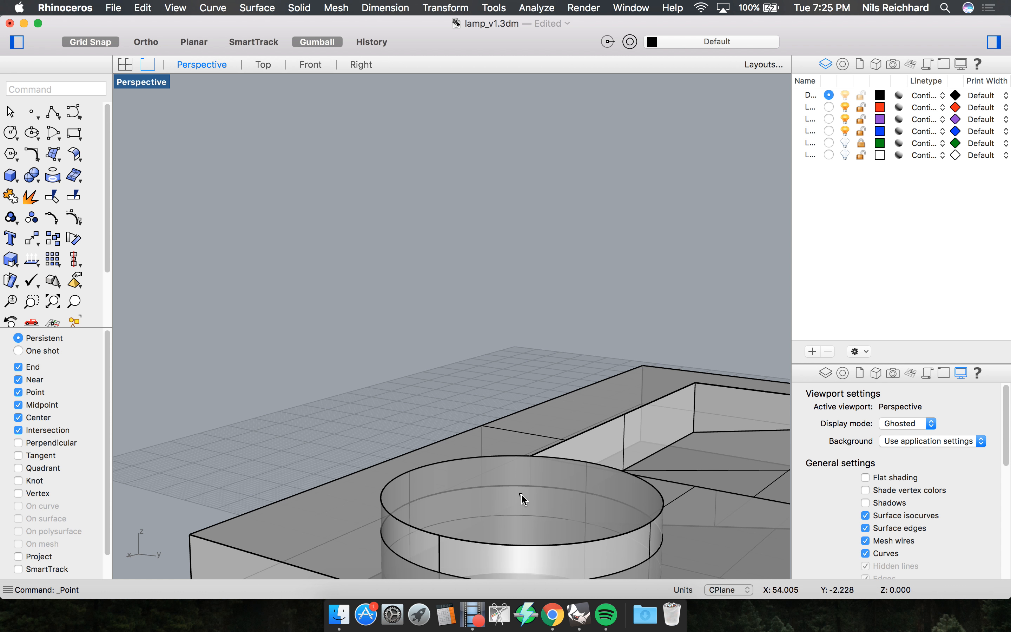
scroll(532, 499, up, 3)
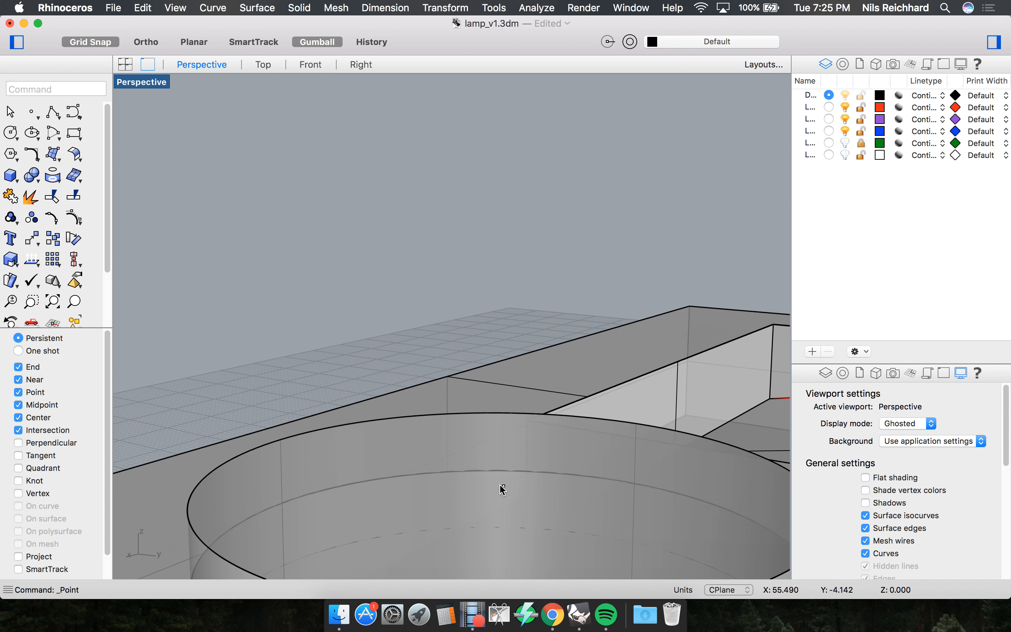
scroll(500, 485, down, 10)
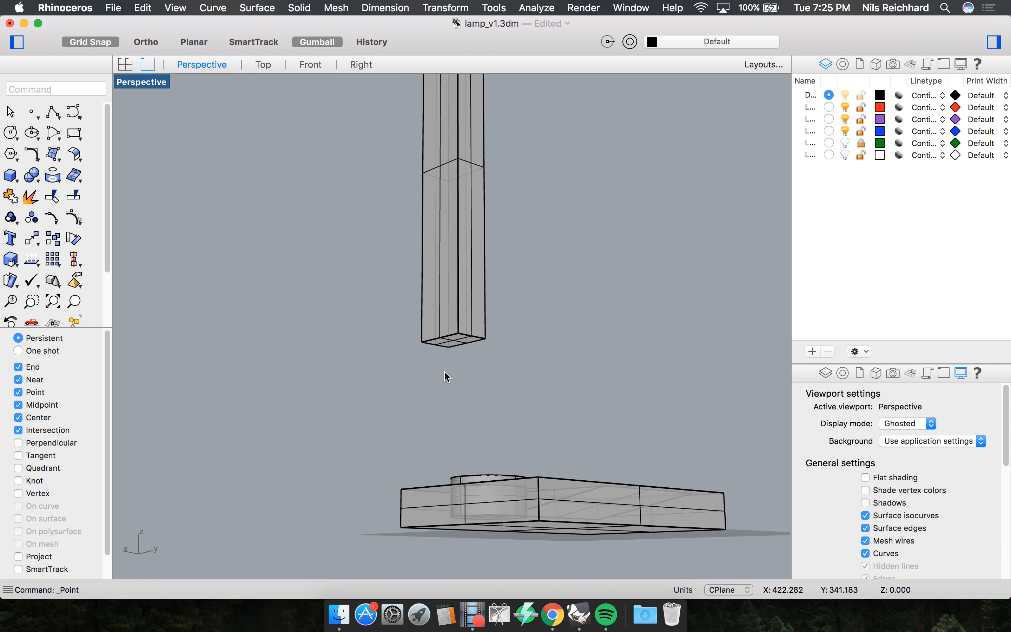
Enable SmartTrack and place a point at the centre of the block's bottom face, tracking from the midpoints of its long edges.
scroll(446, 376, up, 4)
click(455, 290)
click(446, 337)
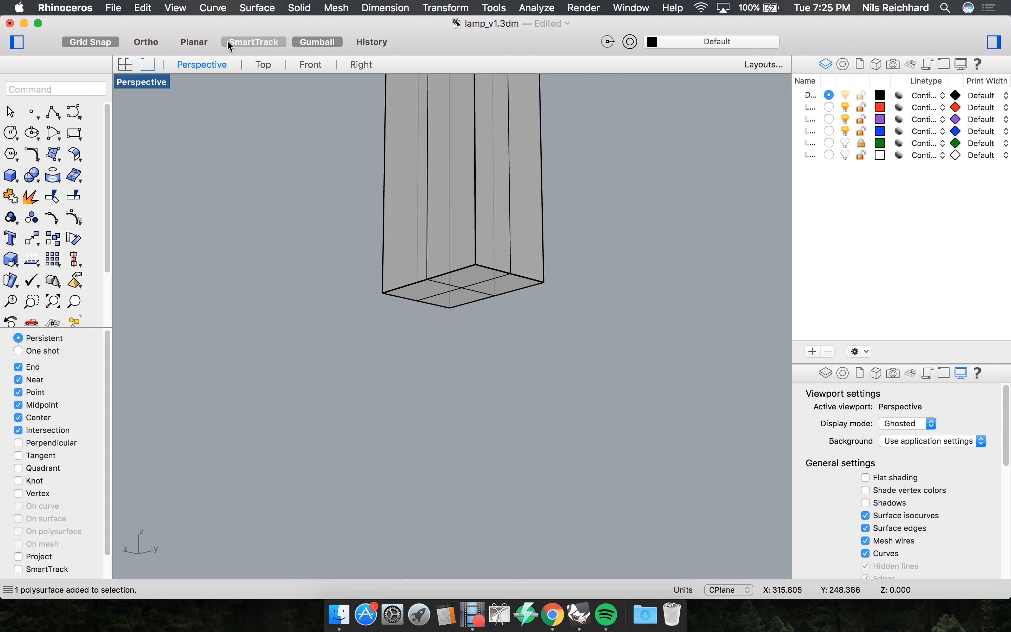
click(237, 43)
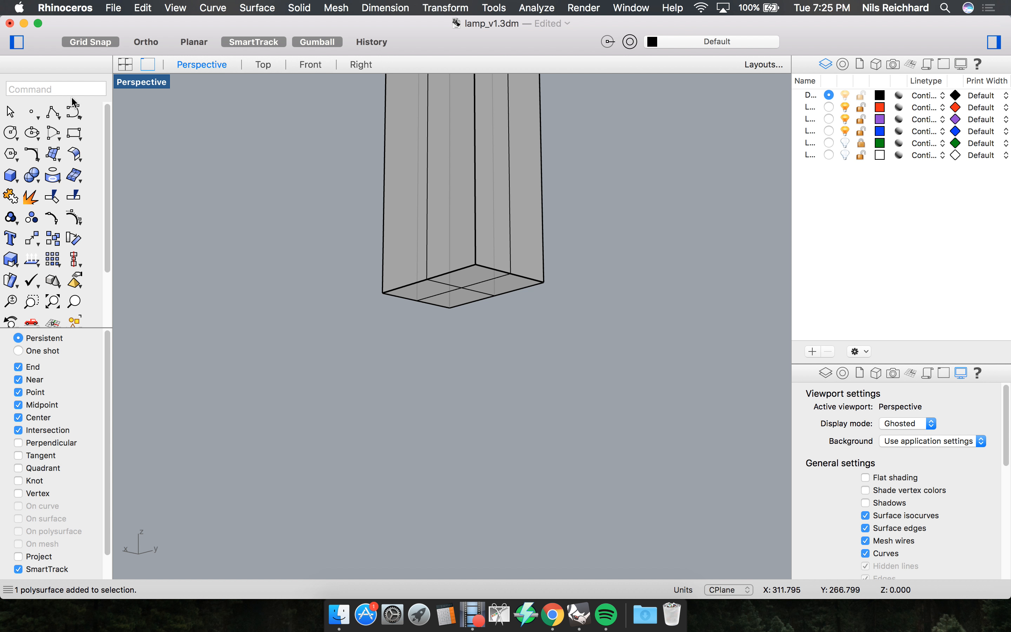
click(33, 112)
scroll(601, 305, up, 2)
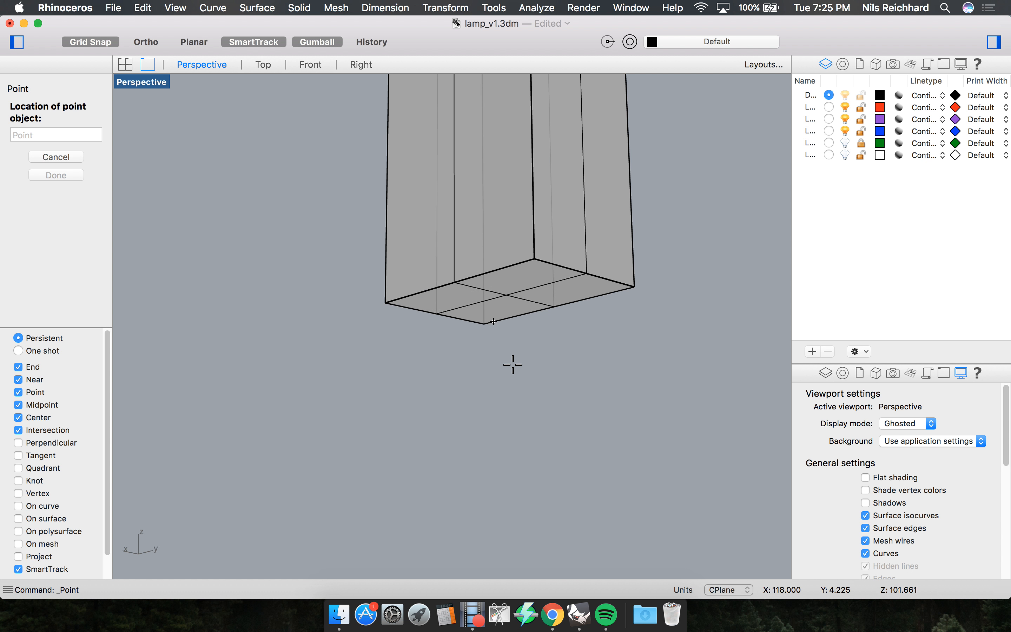
scroll(420, 290, up, 5)
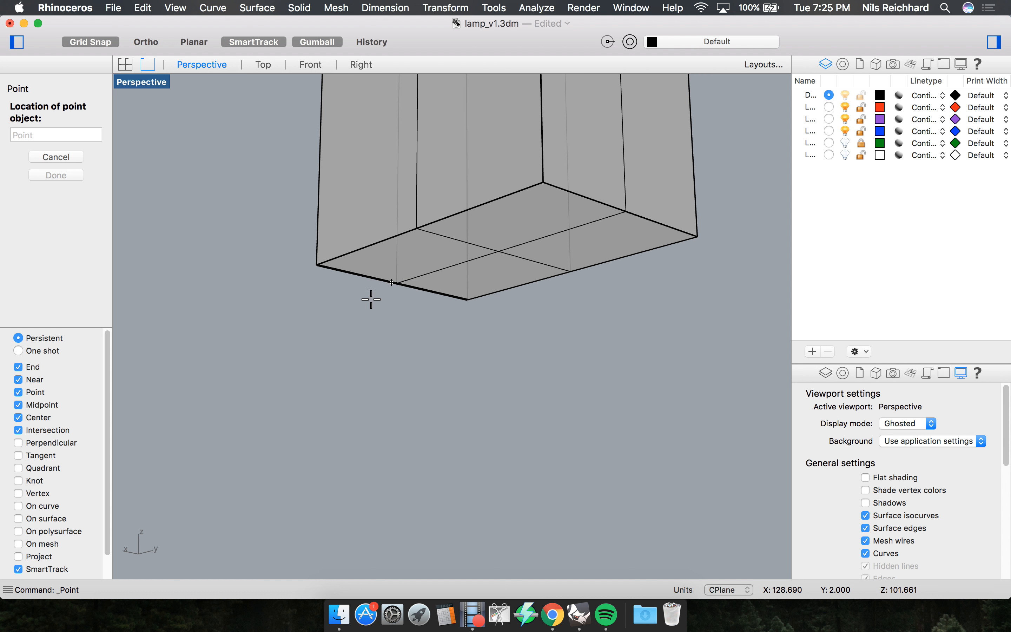
click(404, 218)
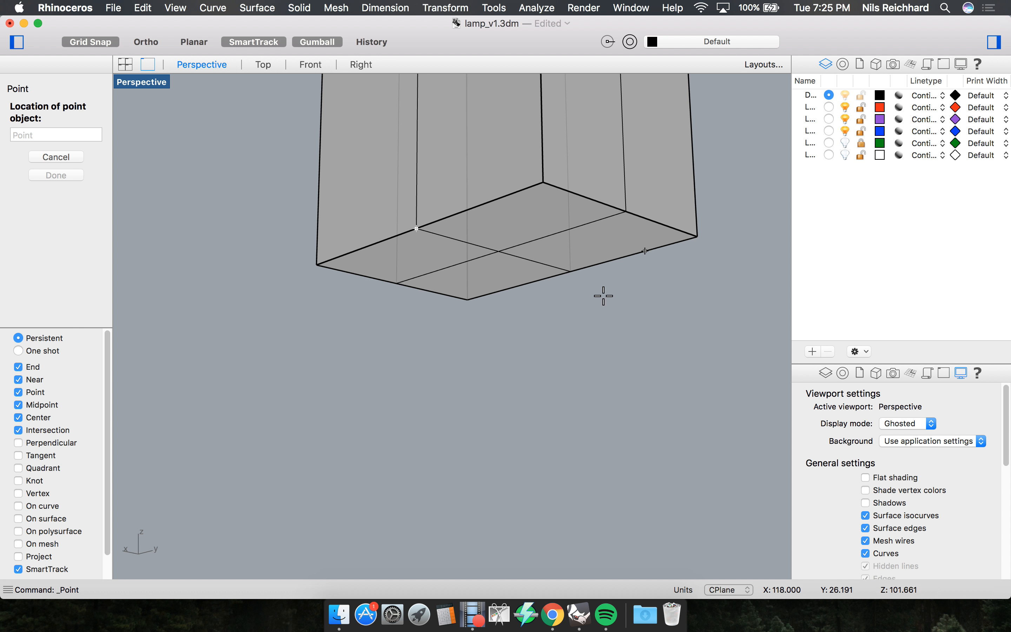
click(564, 271)
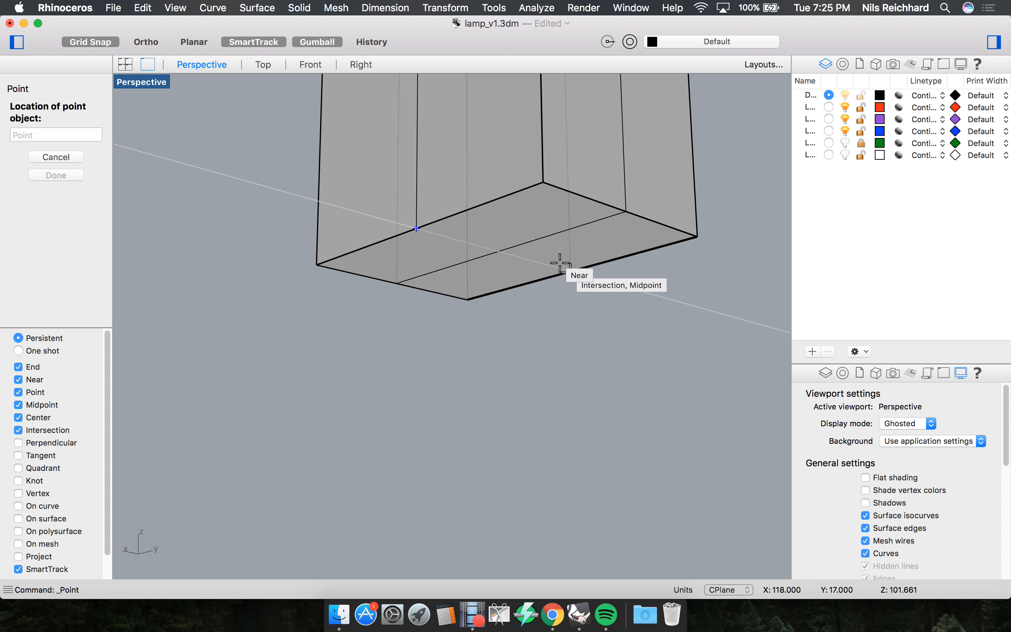
click(486, 242)
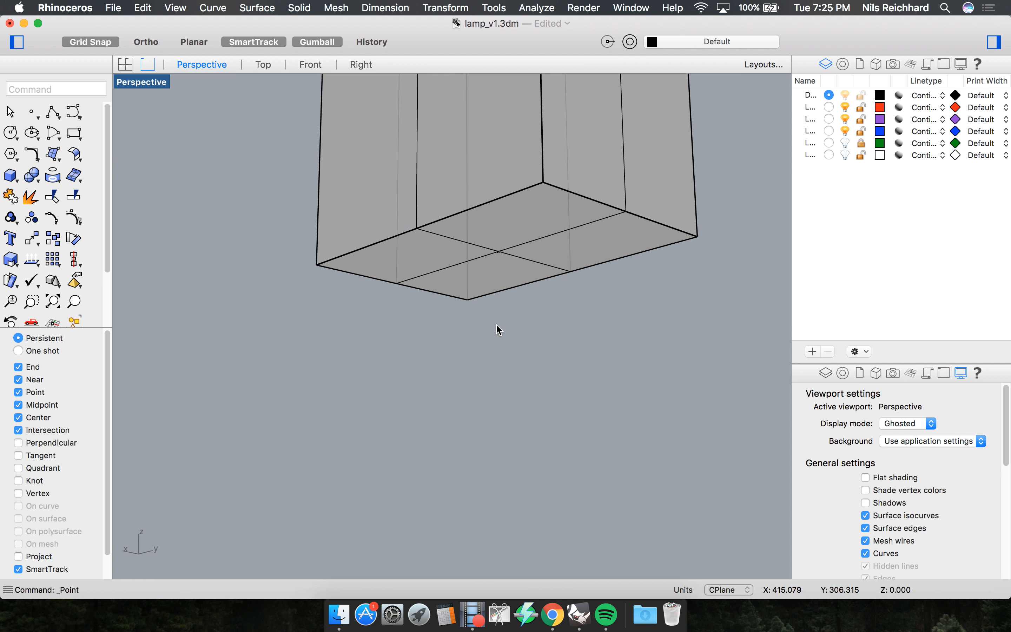
Inspect the centre point on the block's bottom face and delete it.
right_drag(495, 303, 442, 230)
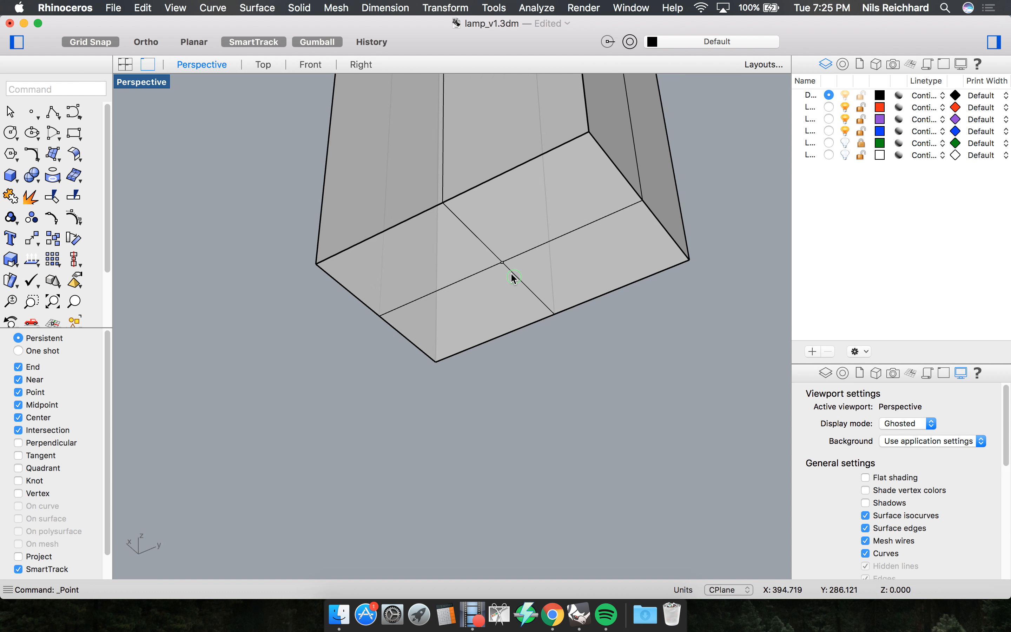
right_drag(541, 282, 519, 259)
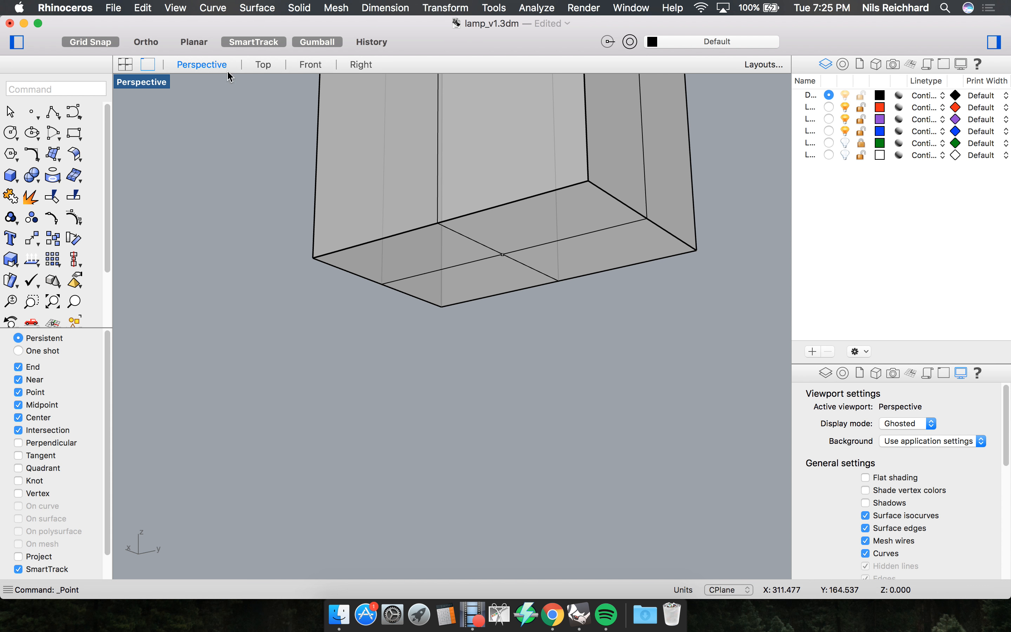
right_drag(414, 179, 403, 202)
drag(207, 183, 589, 308)
key(Delete)
right_drag(570, 300, 569, 279)
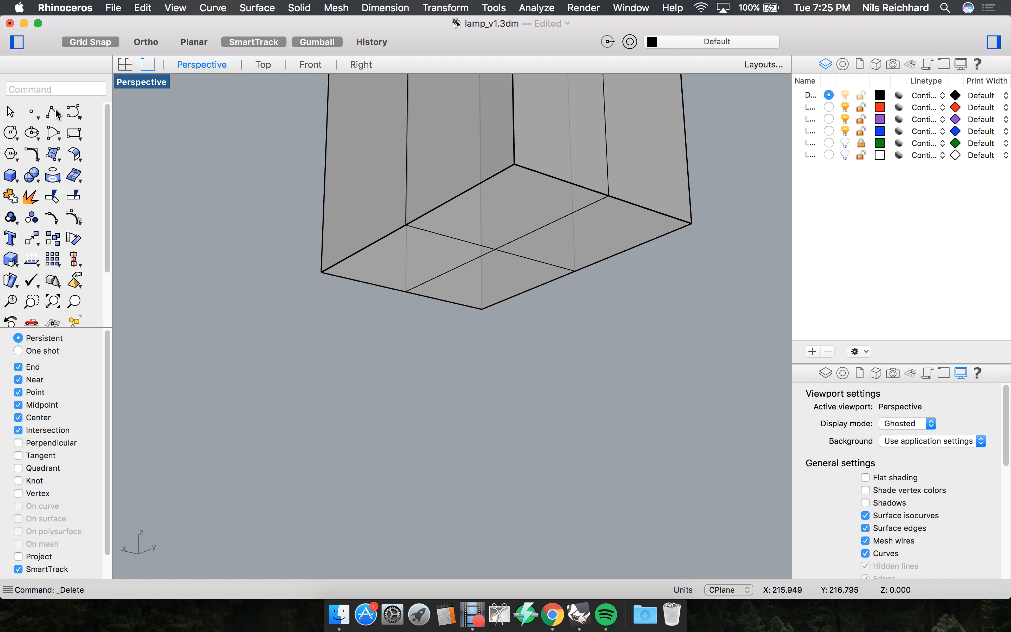
Try to draw a diagonal polyline across the block's bottom face, turning SmartTrack off for a second attempt.
click(55, 109)
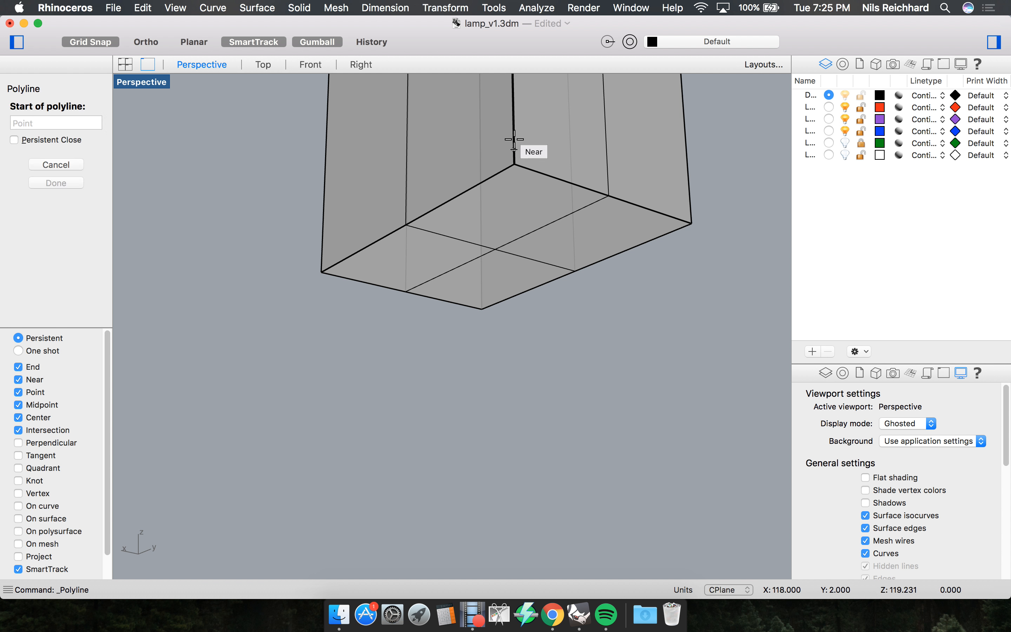
click(506, 156)
click(482, 310)
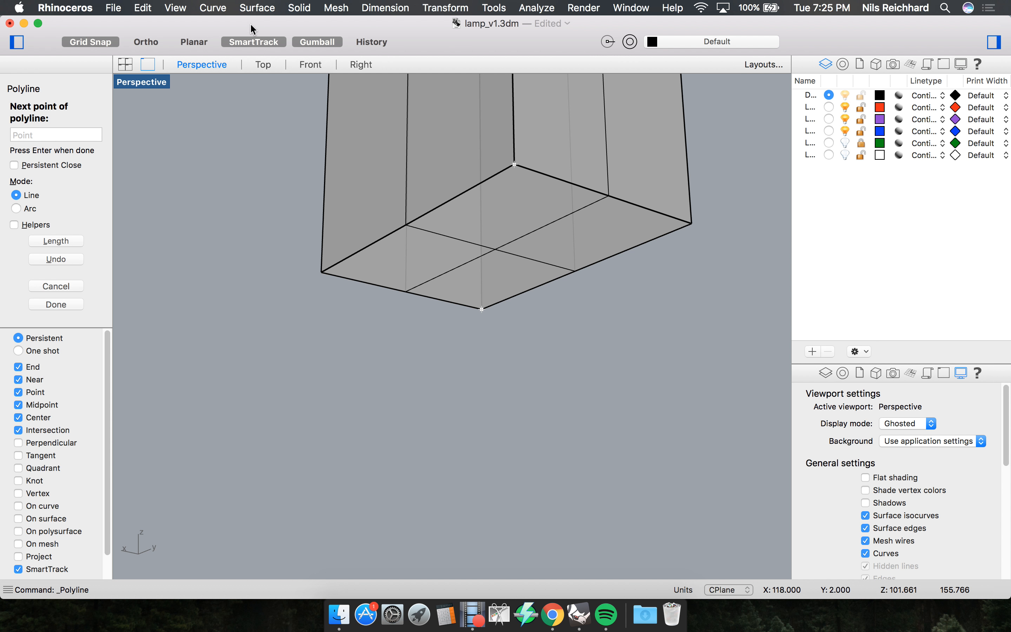
click(255, 40)
key(Return)
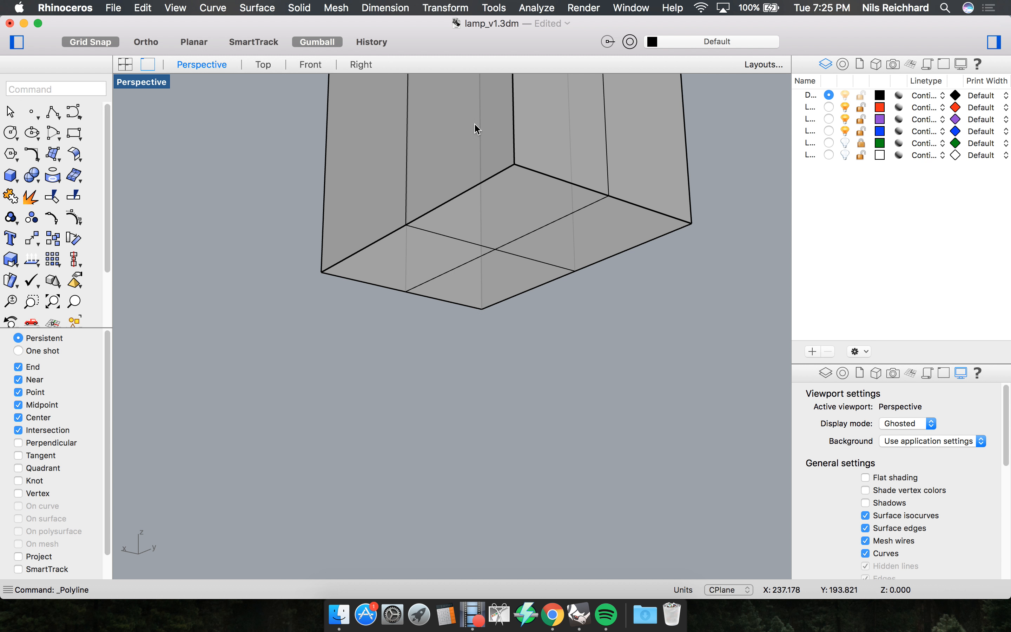
key(Return)
click(513, 164)
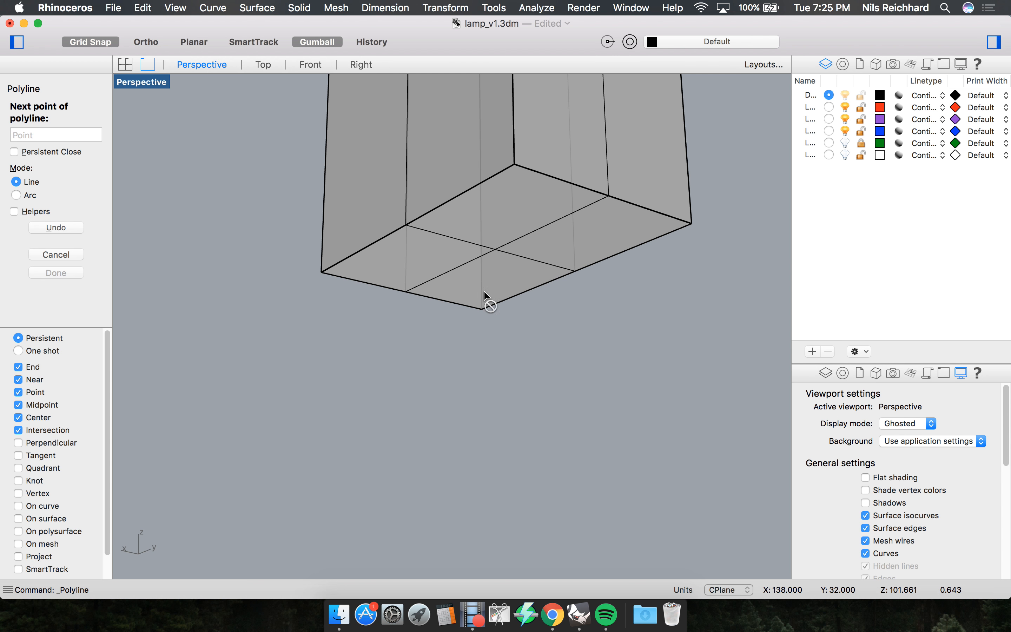
click(488, 310)
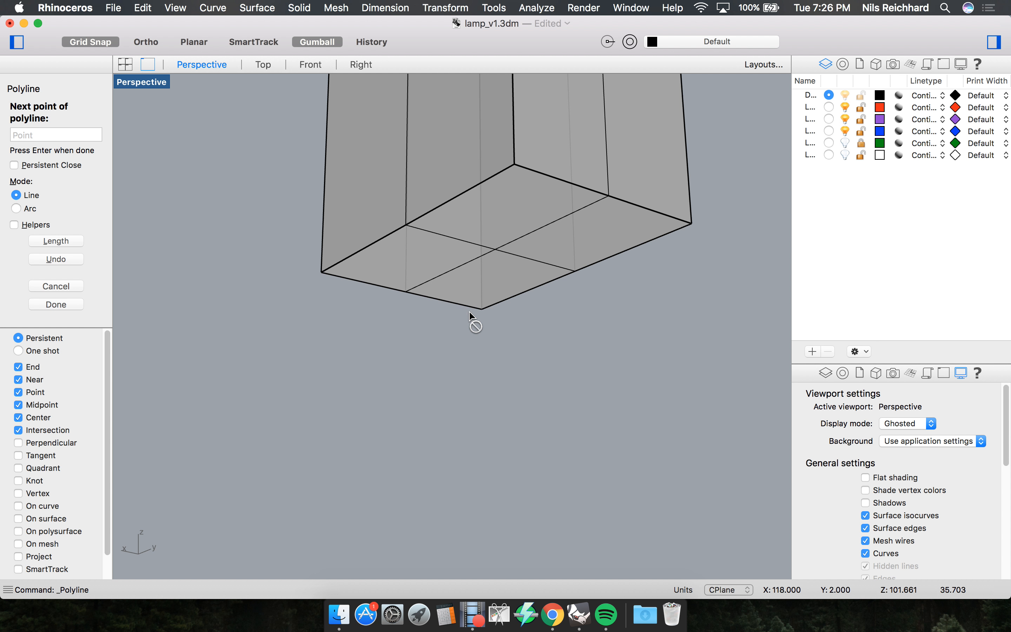
click(477, 310)
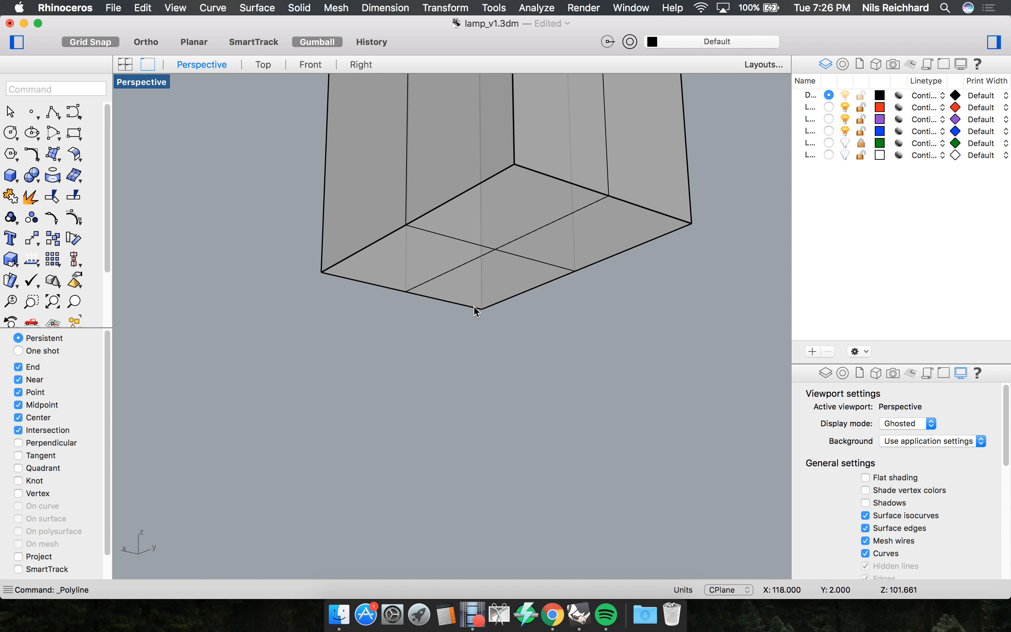
Draw a diagonal polyline between two opposite corners of the tall block's bottom face.
click(49, 110)
click(511, 159)
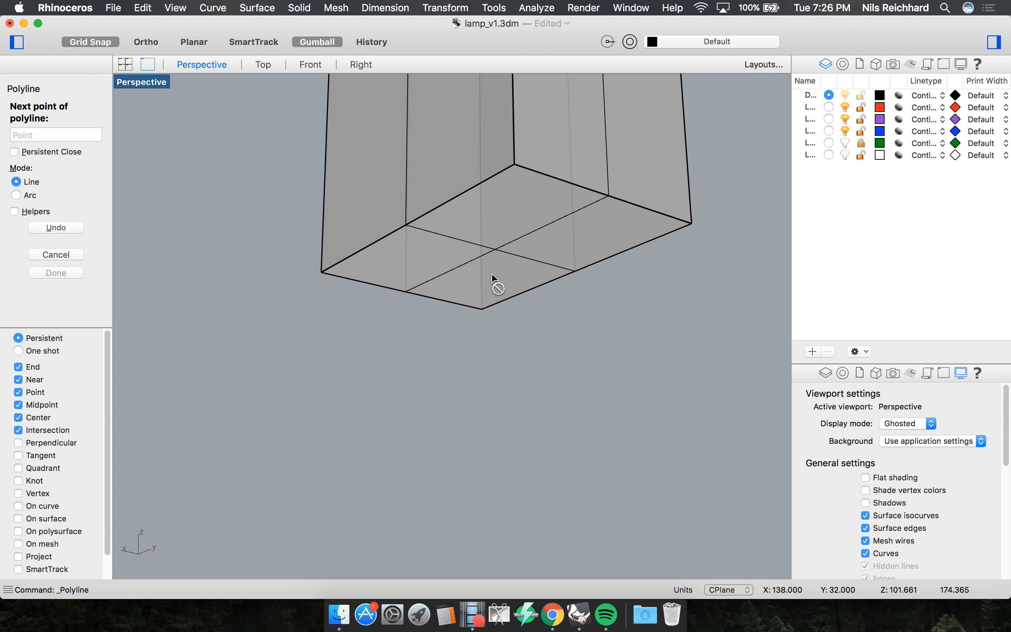
click(472, 301)
right_drag(568, 296, 497, 308)
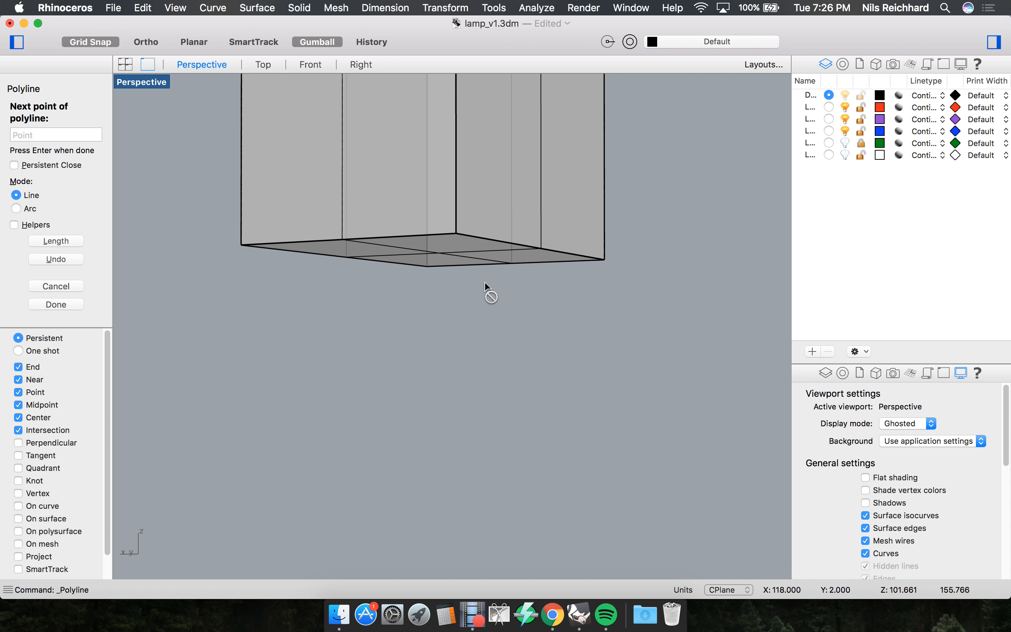
key(Return)
key(Return)
key(Escape)
Draw a second diagonal polyline joining the other two corners of the block's bottom face.
right_drag(463, 291, 447, 250)
click(472, 246)
scroll(446, 247, down, 12)
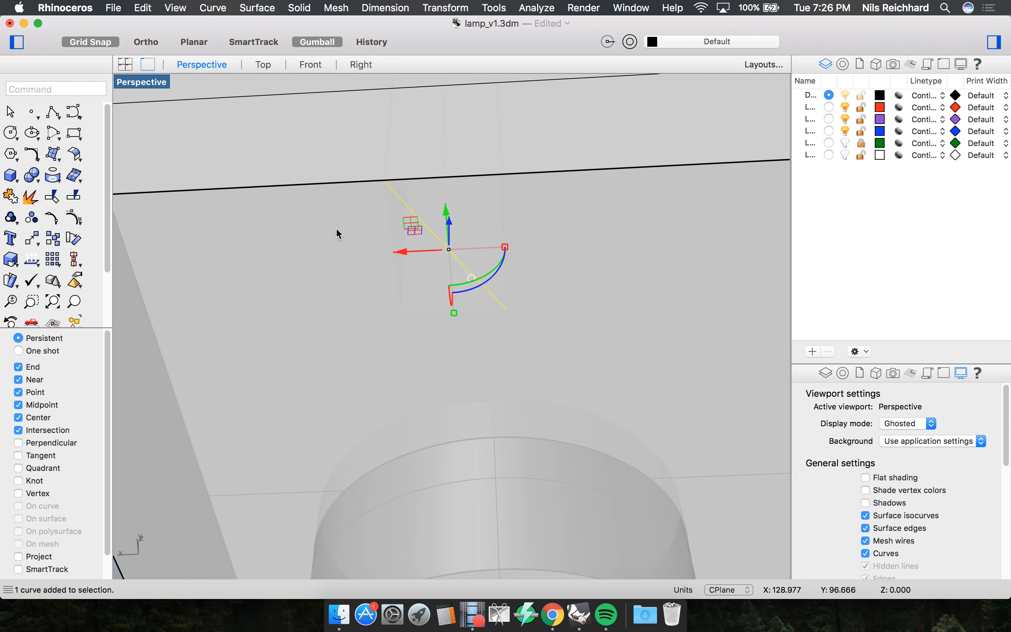
scroll(405, 248, up, 8)
click(312, 197)
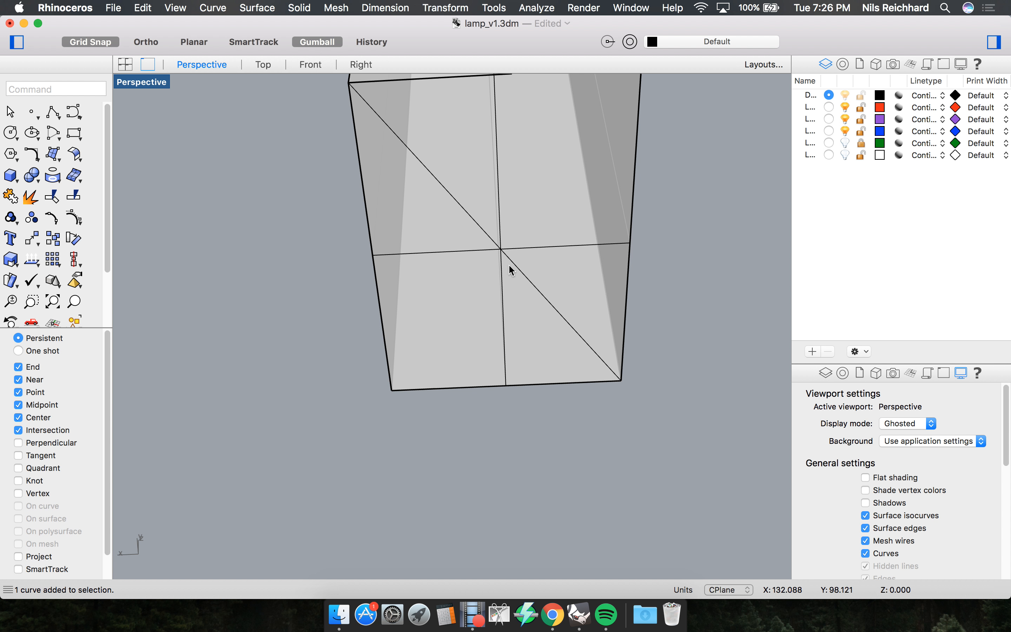
click(55, 109)
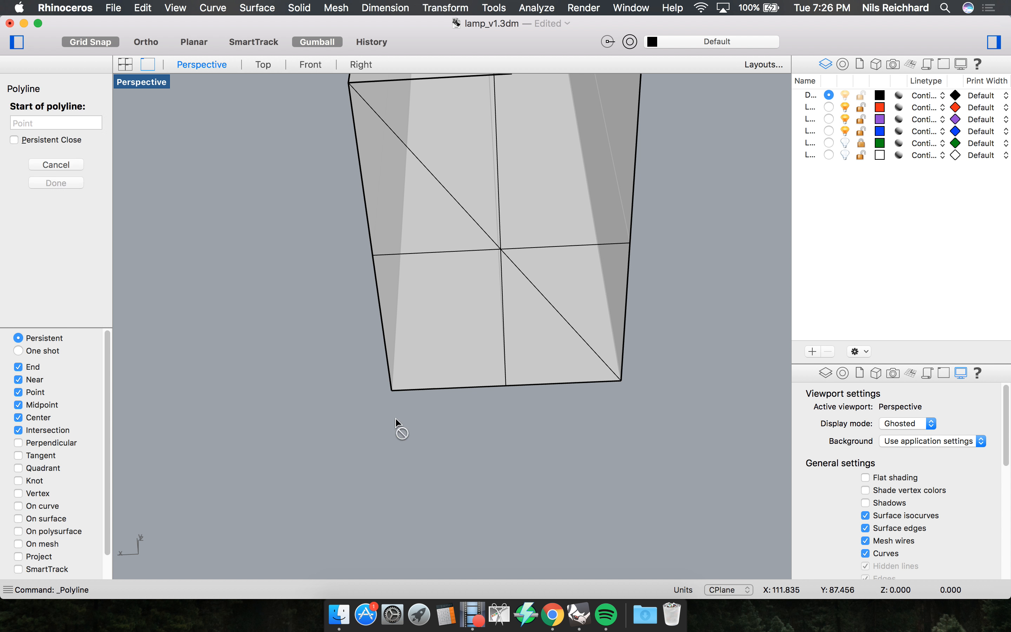
click(380, 389)
scroll(380, 393, up, 8)
scroll(424, 230, down, 8)
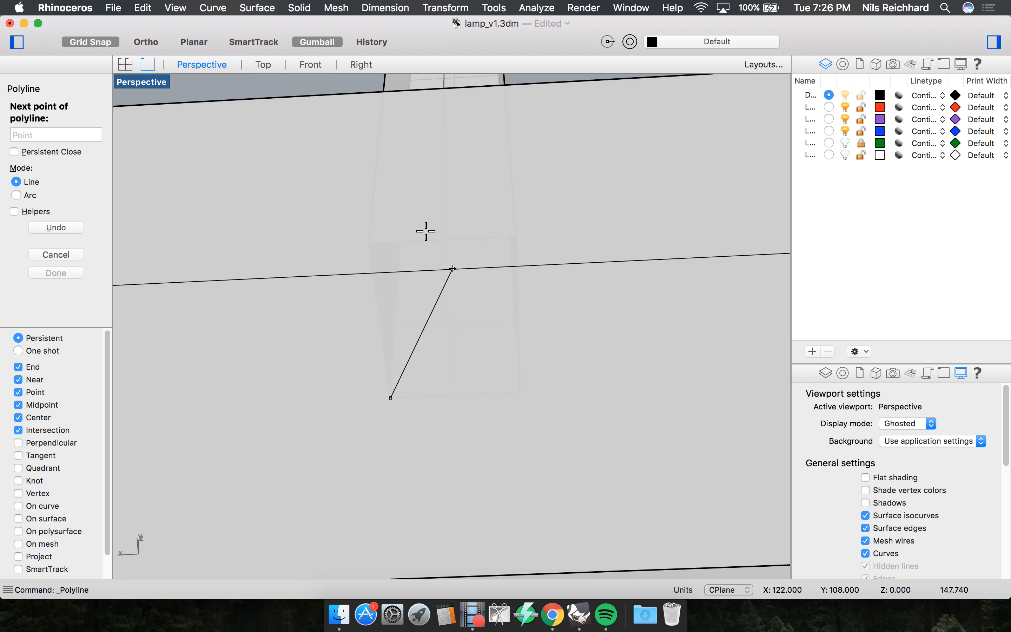
click(607, 227)
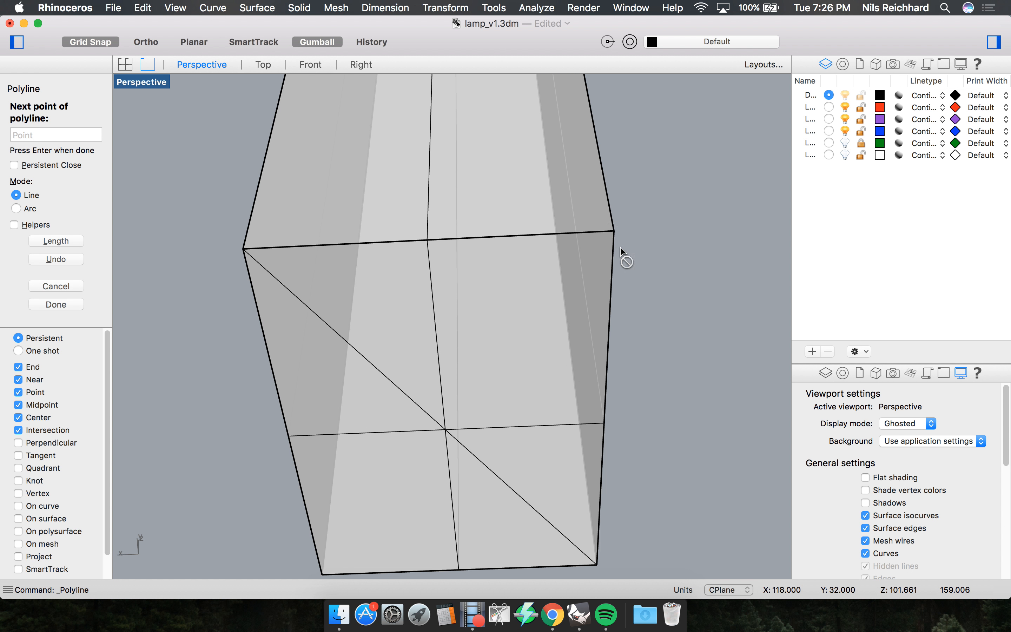
key(Return)
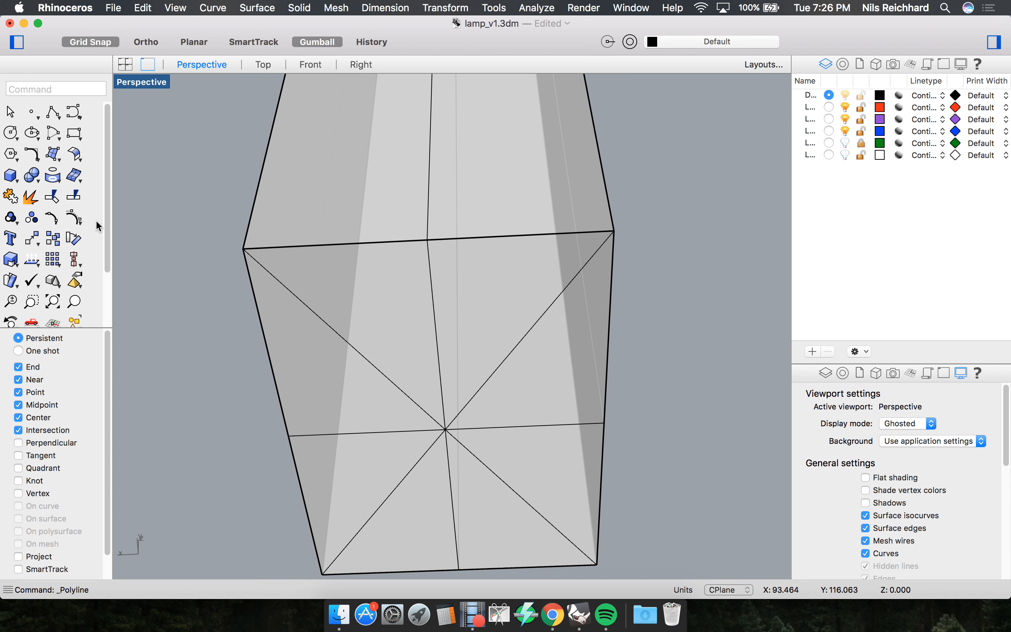
Place a point object where the two diagonals cross on the block's bottom face and delete the diagonals.
click(36, 112)
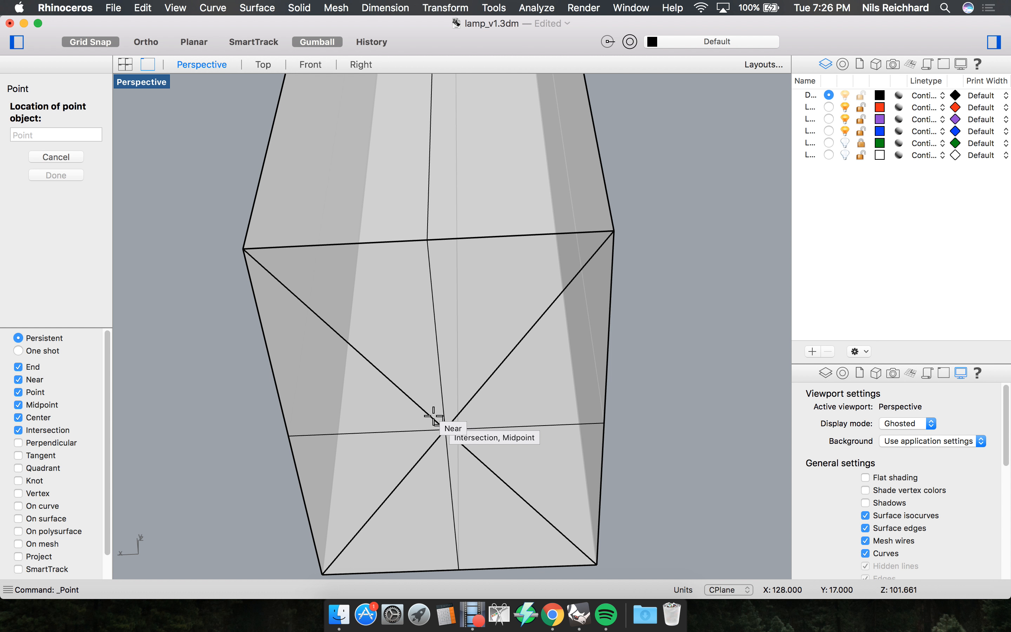
click(434, 420)
click(336, 337)
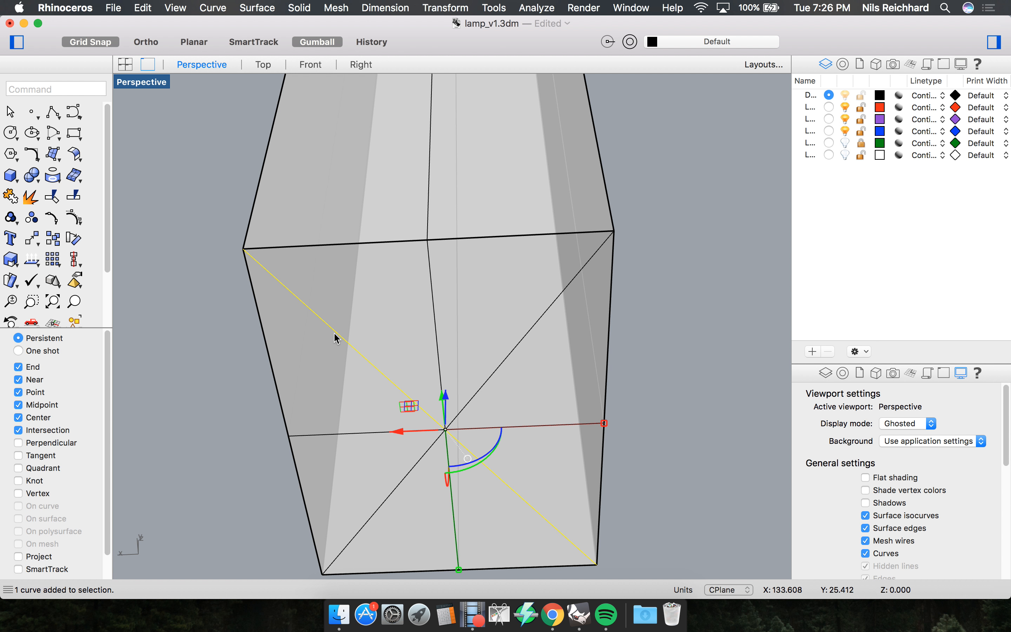
key(Delete)
Explode the tall block into separate surfaces and clear the selection.
right_drag(476, 413, 422, 387)
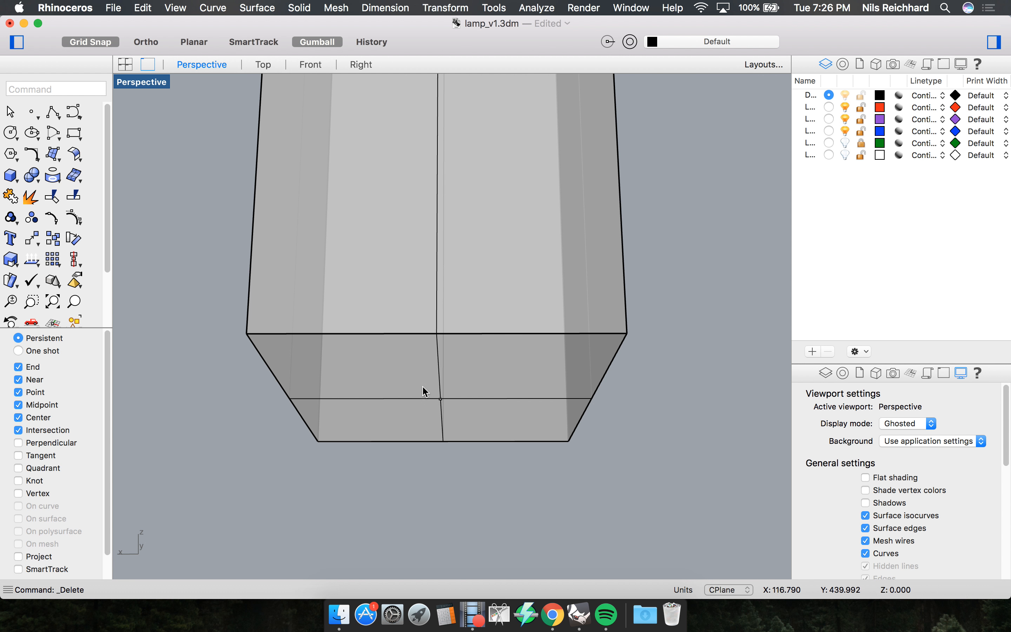
click(445, 403)
click(481, 430)
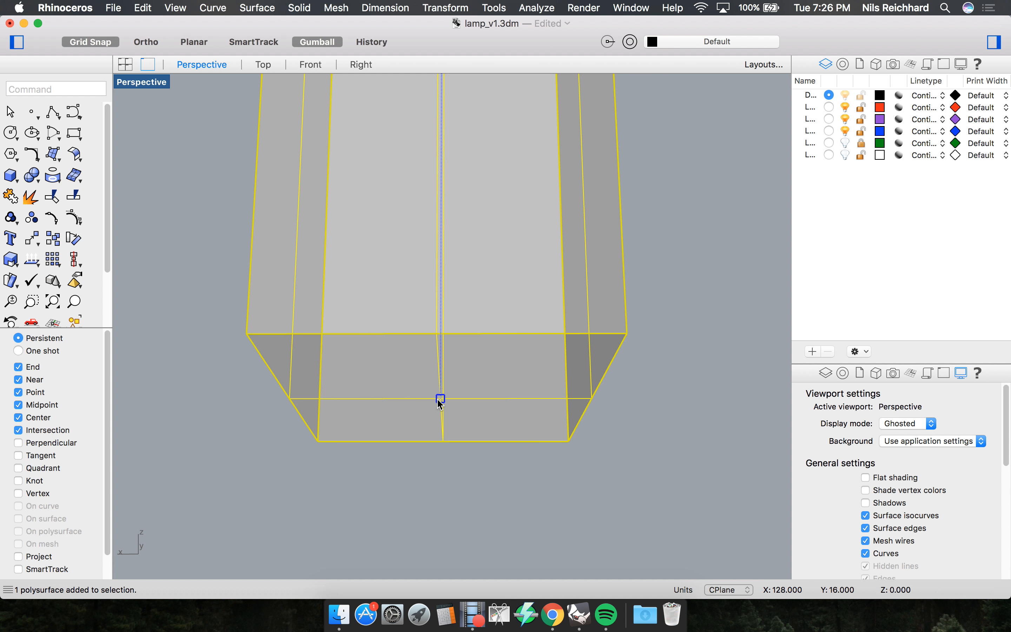
right_drag(397, 485, 222, 279)
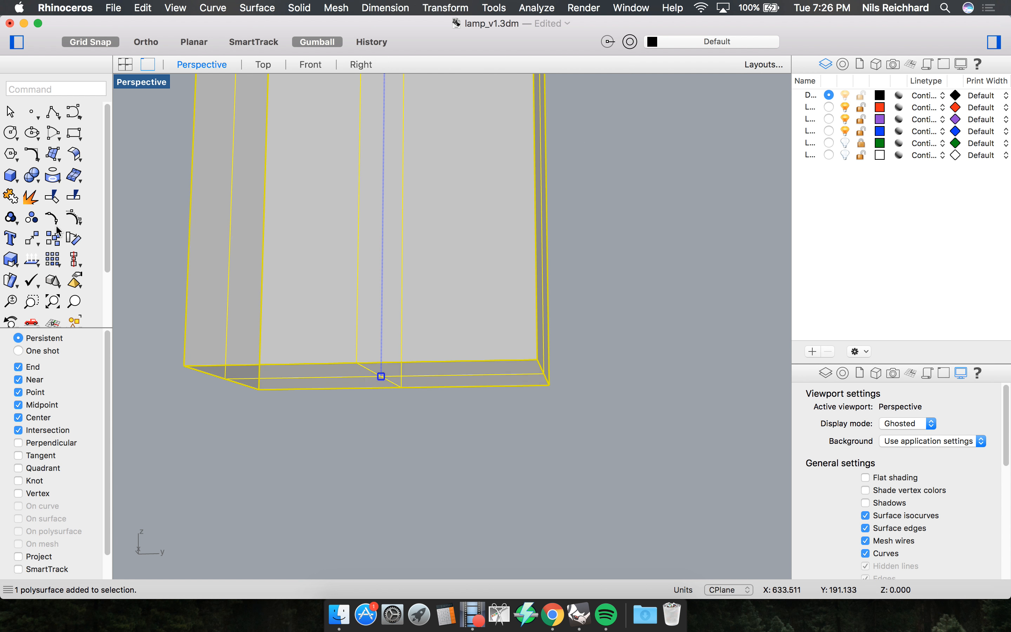
click(27, 202)
click(280, 431)
Run AreaCentroid on the separated bottom surface of the block to mark its centre.
right_drag(280, 431, 303, 392)
click(304, 391)
mouse_move(315, 432)
right_down()
mouse_move(273, 429)
mouse_move(354, 424)
mouse_move(313, 430)
mouse_move(309, 442)
right_up()
text(Area)
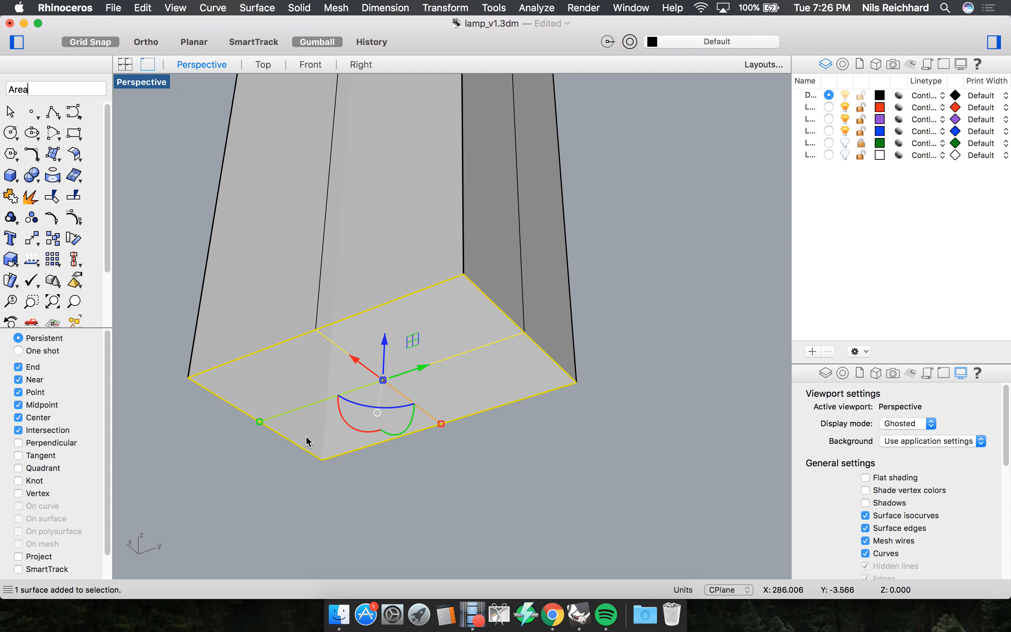
text(Cen)
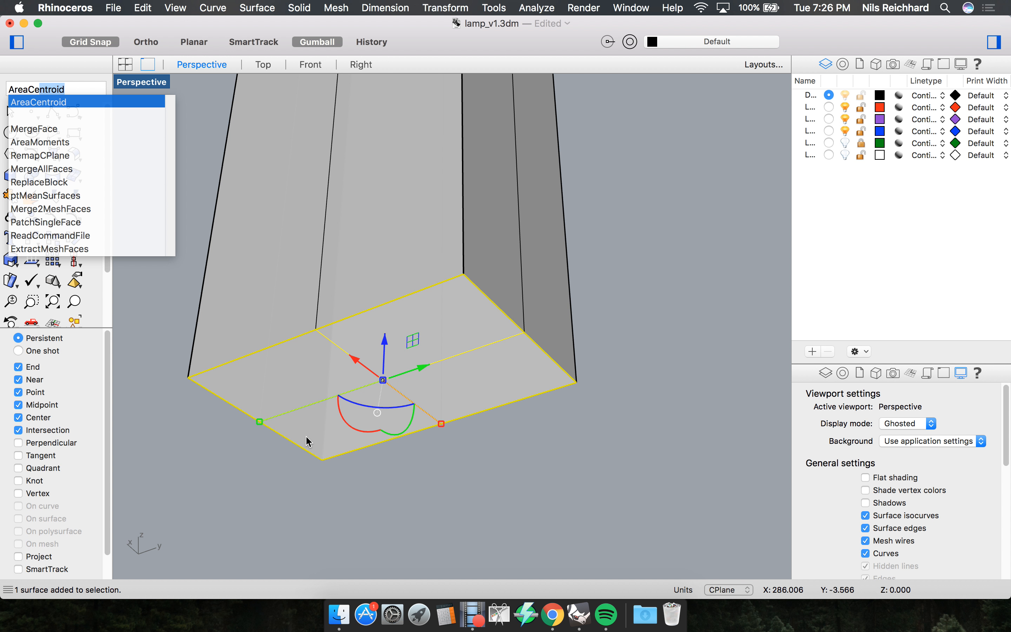
key(Return)
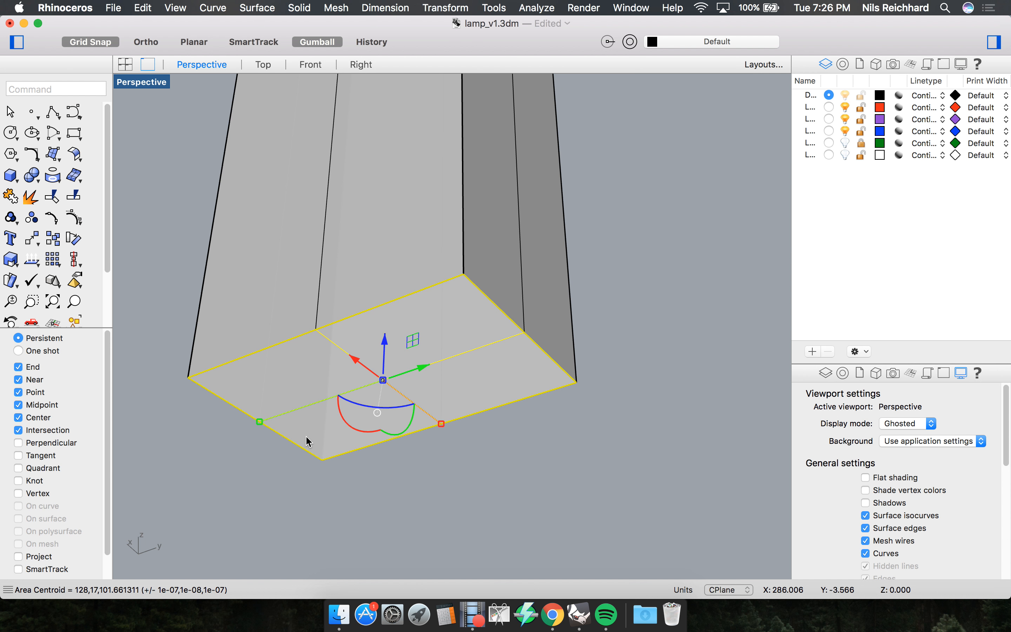
key(Escape)
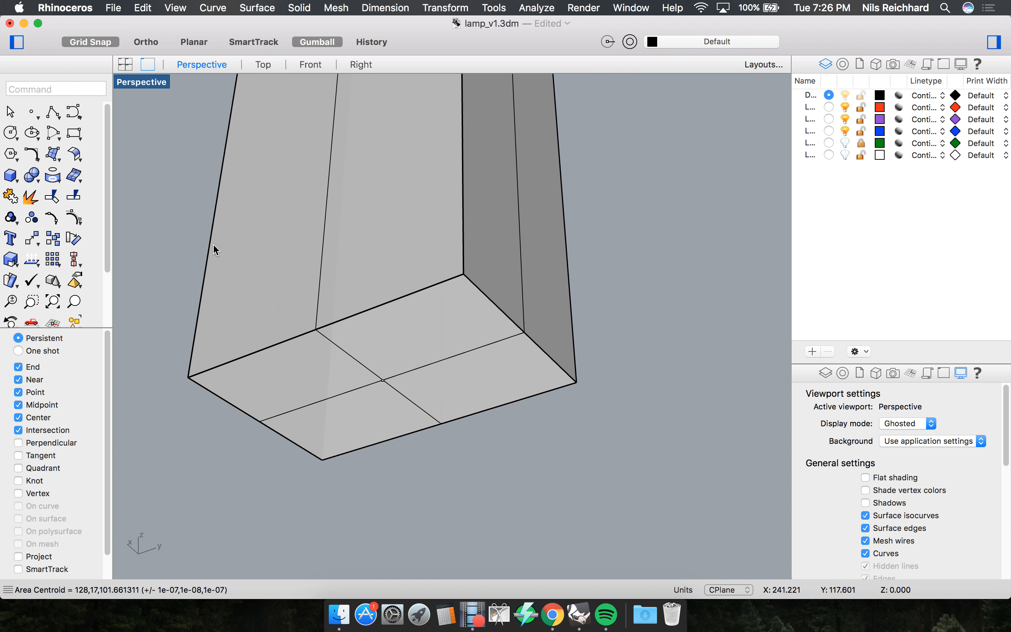
Join the tall column's surfaces, including its bottom face, into one polysurface.
scroll(450, 428, up, 3)
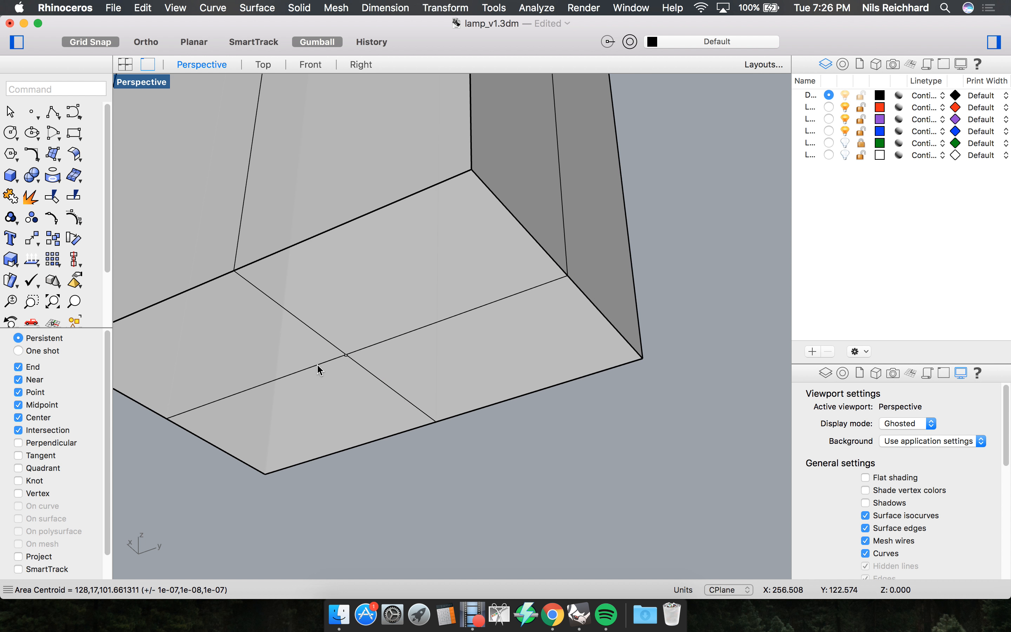
click(347, 358)
scroll(429, 379, down, 3)
drag(414, 303, 412, 305)
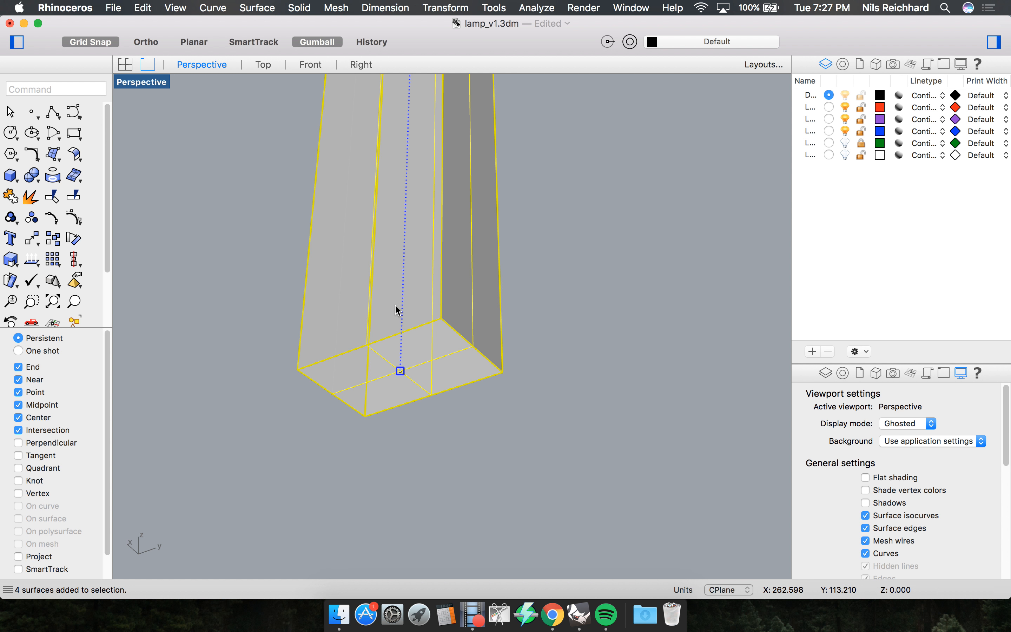
scroll(442, 368, down, 6)
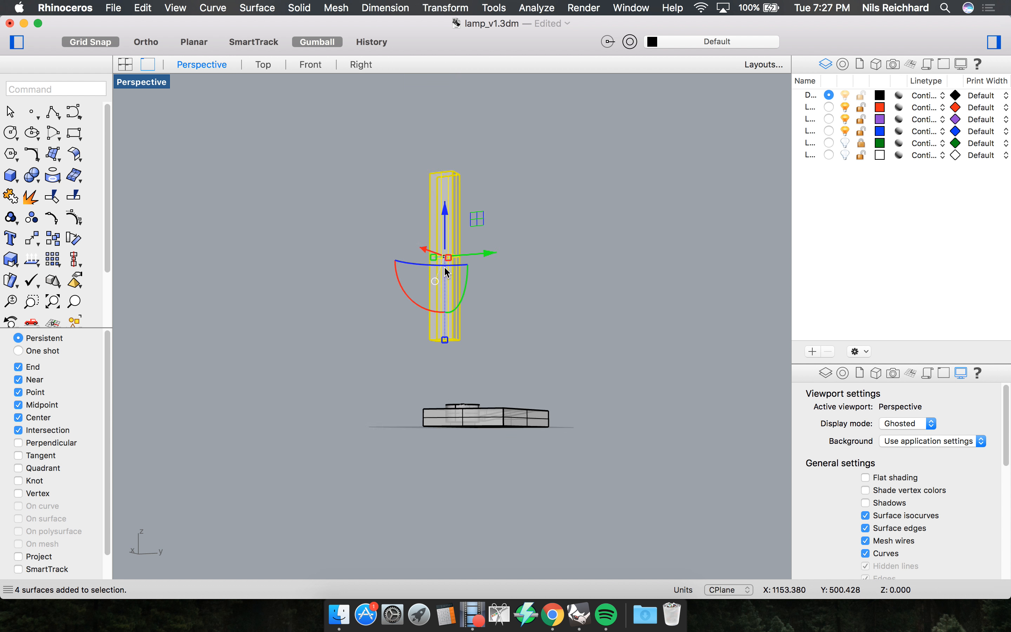
click(9, 196)
click(253, 262)
Place the area centroid point of the joined column.
click(433, 263)
right_drag(488, 264, 530, 337)
scroll(456, 321, up, 5)
click(536, 341)
click(495, 316)
text(areac)
key(Return)
click(312, 172)
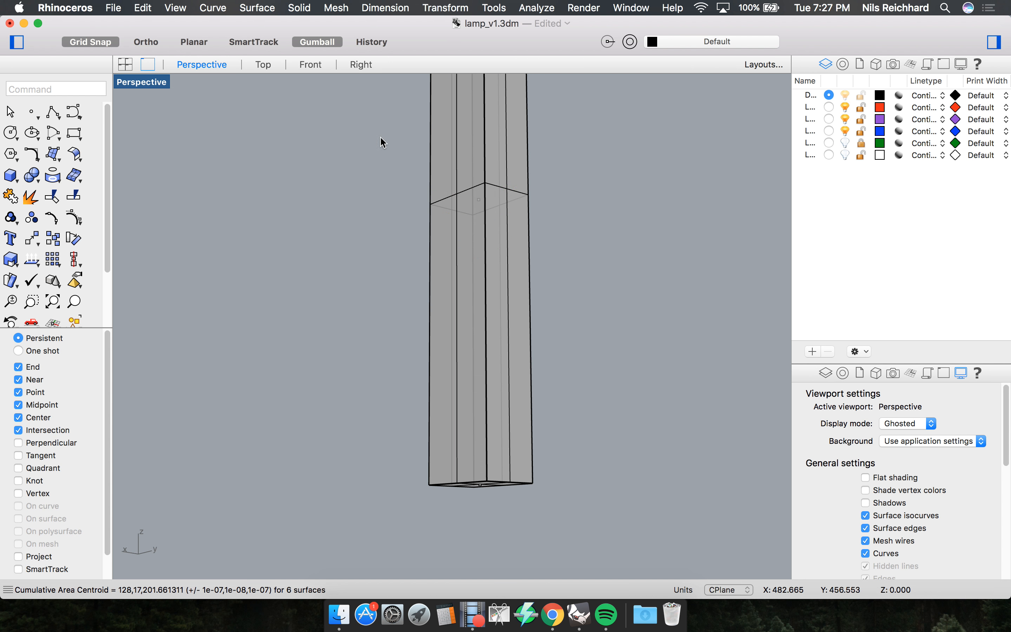
Delete the area centroid point inside the joined column.
drag(395, 143, 569, 264)
right_drag(568, 264, 363, 257)
scroll(429, 275, down, 8)
scroll(429, 274, up, 8)
scroll(490, 459, up, 9)
right_drag(478, 482, 457, 384)
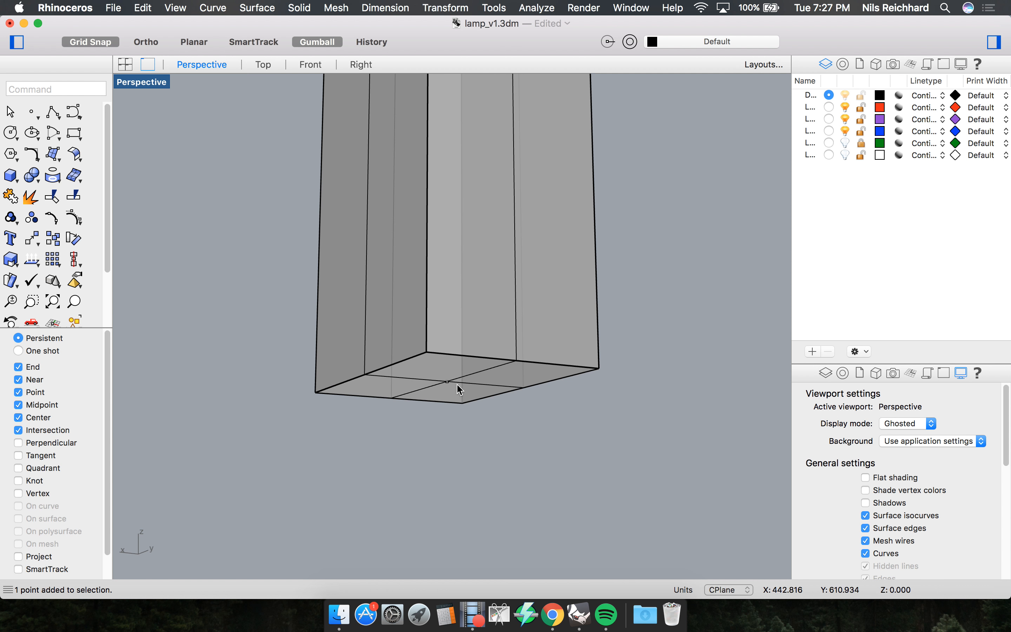
scroll(441, 395, down, 8)
right_drag(336, 287, 375, 307)
drag(308, 204, 539, 274)
key(Delete)
Move the column from the centre of its bottom face to the centre point on the base's round disc.
scroll(436, 489, up, 10)
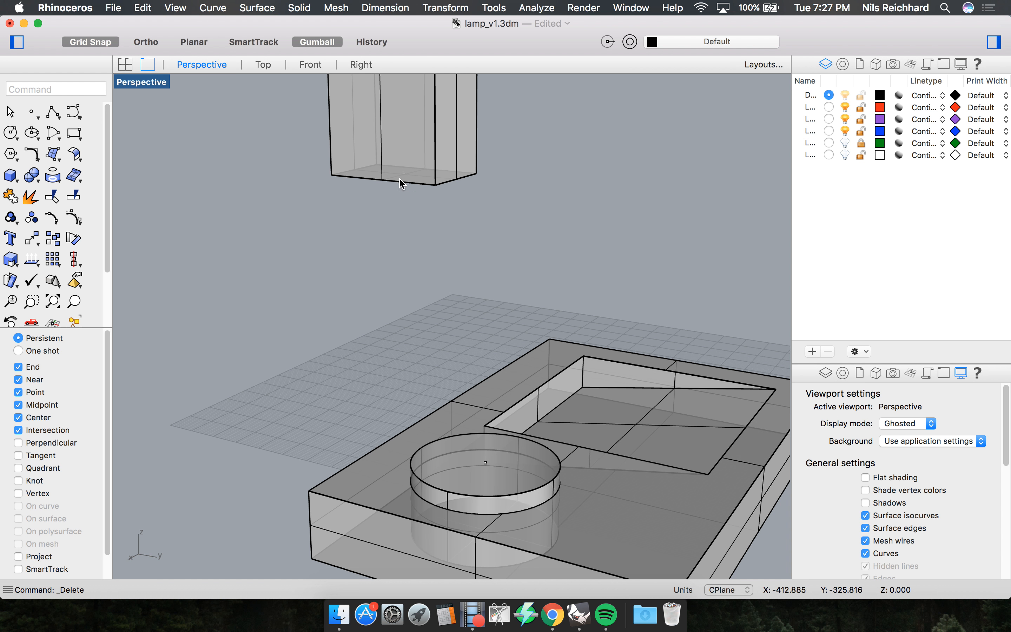
scroll(361, 207, down, 10)
scroll(418, 225, up, 4)
click(417, 223)
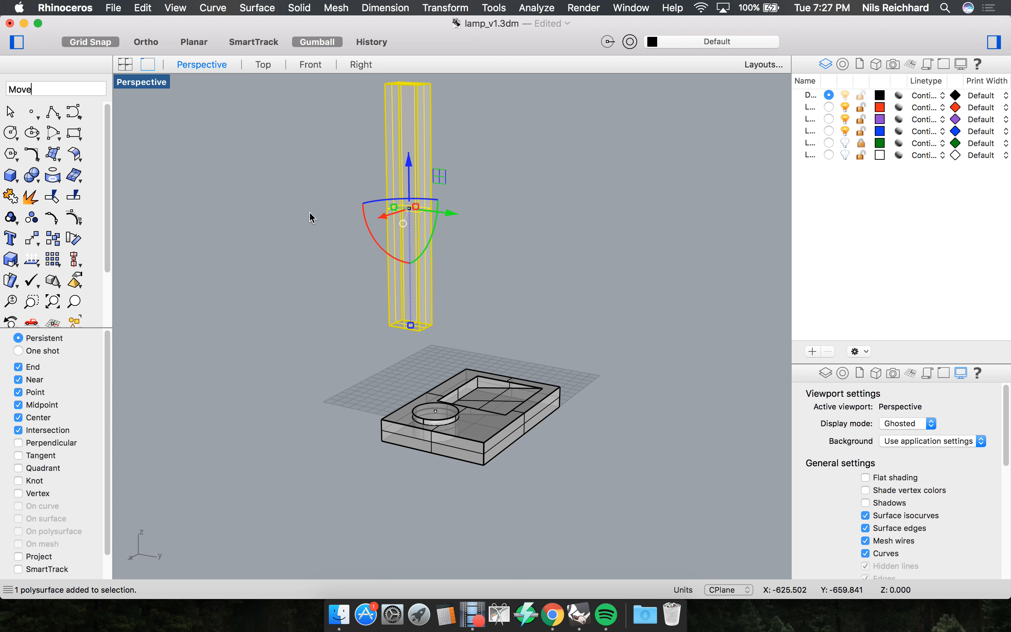
key(Return)
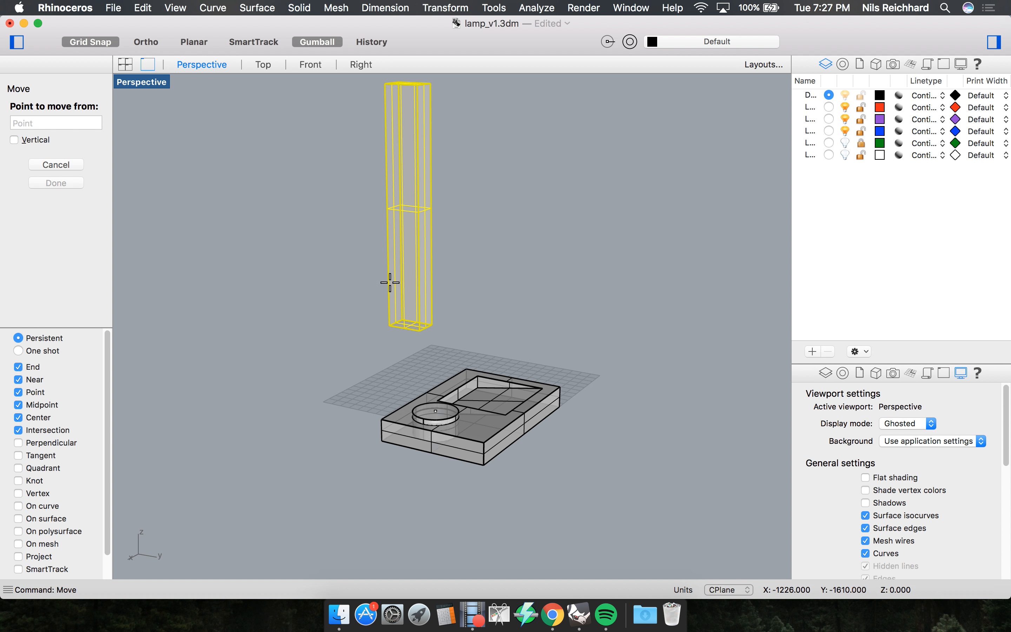
scroll(394, 350, up, 6)
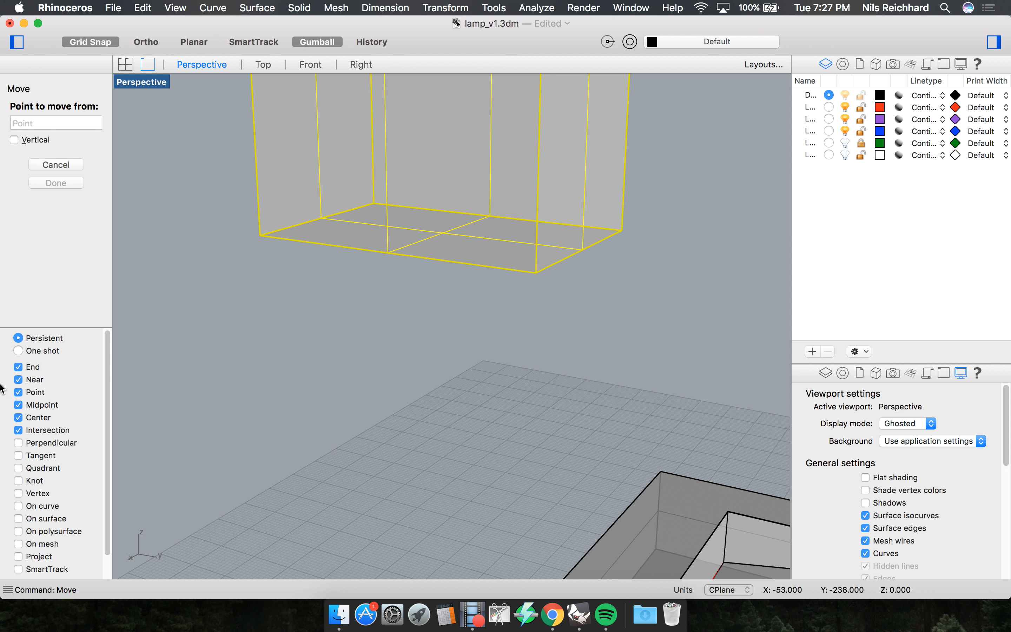
click(436, 224)
scroll(402, 199, down, 5)
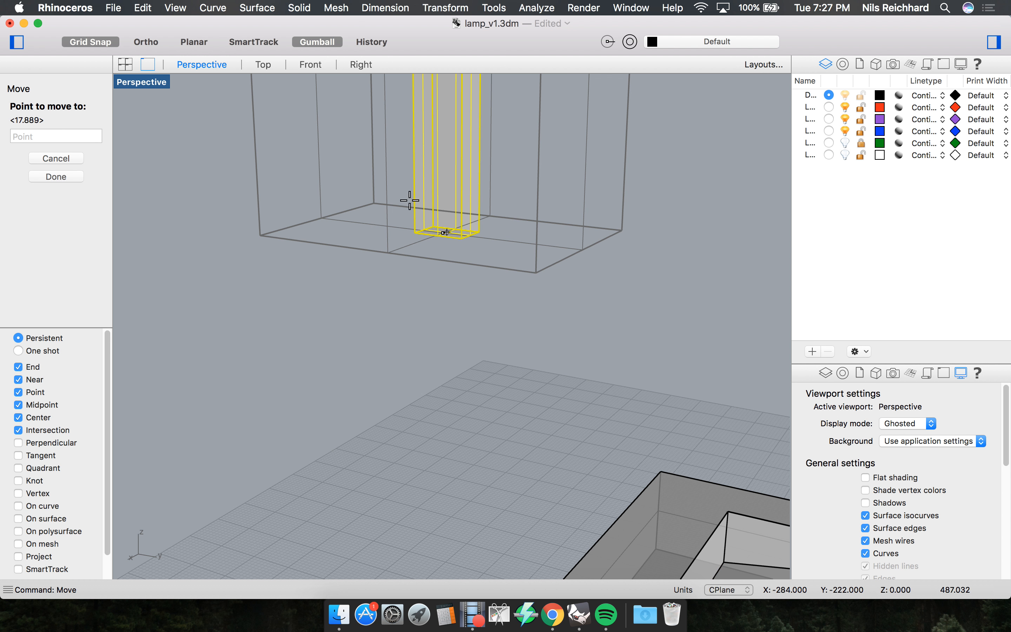
scroll(447, 338, up, 5)
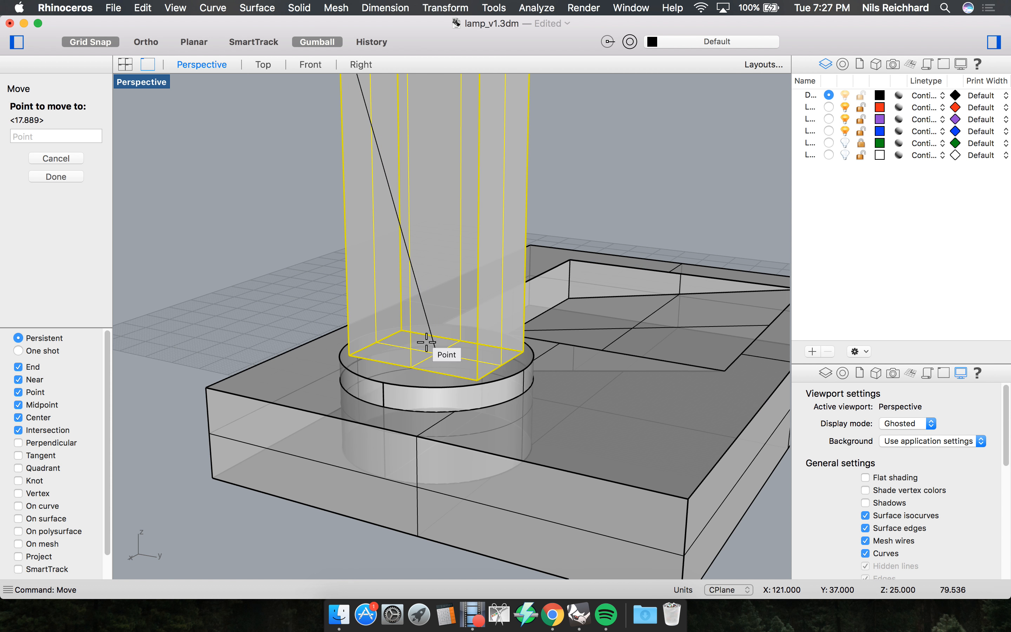
click(426, 342)
Delete the leftover centroid point above the base at the column's former position.
click(256, 272)
scroll(354, 292, down, 6)
right_drag(348, 243, 409, 184)
click(396, 182)
scroll(412, 219, down, 6)
scroll(409, 184, down, 4)
scroll(410, 184, up, 5)
right_drag(473, 295, 467, 281)
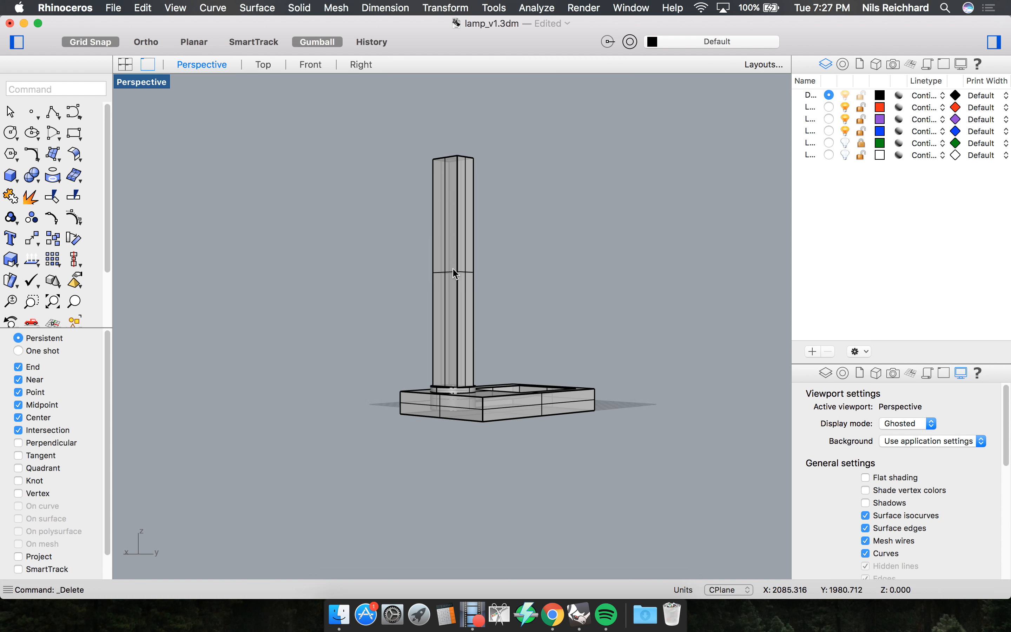
Show the white layer's finished lamp briefly to compare it with the column and base, and hide it again.
scroll(470, 285, up, 4)
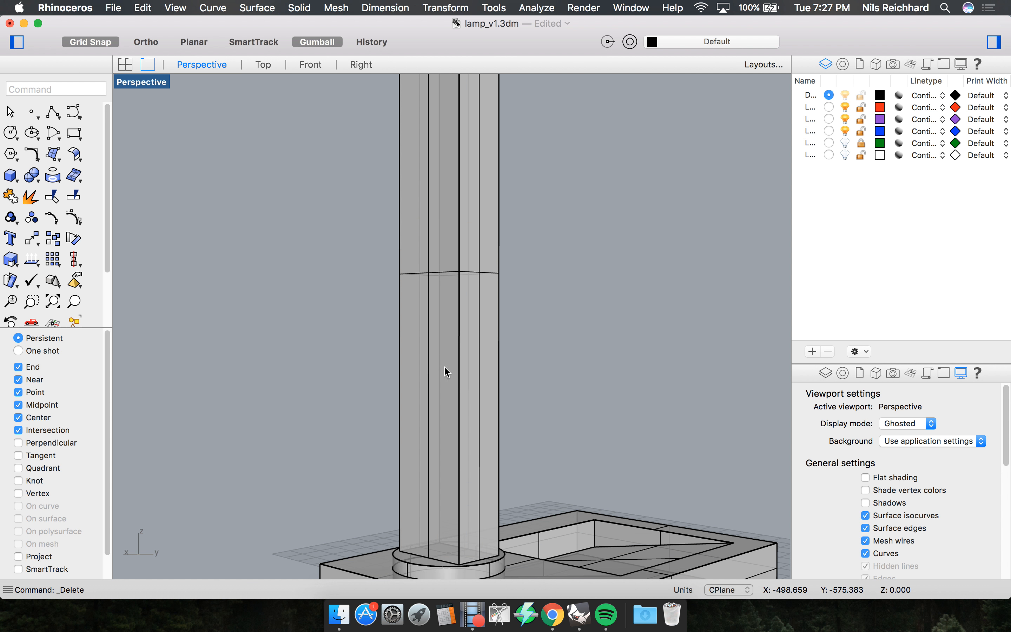
scroll(457, 426, down, 5)
right_drag(449, 356, 461, 290)
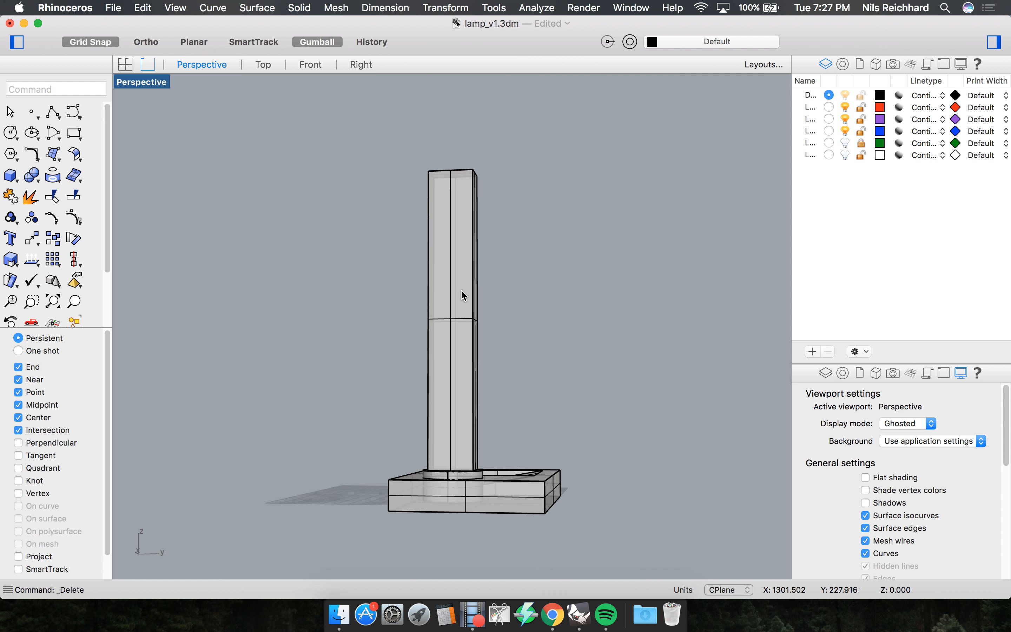
click(839, 154)
right_drag(610, 383, 513, 381)
right_drag(444, 311, 555, 294)
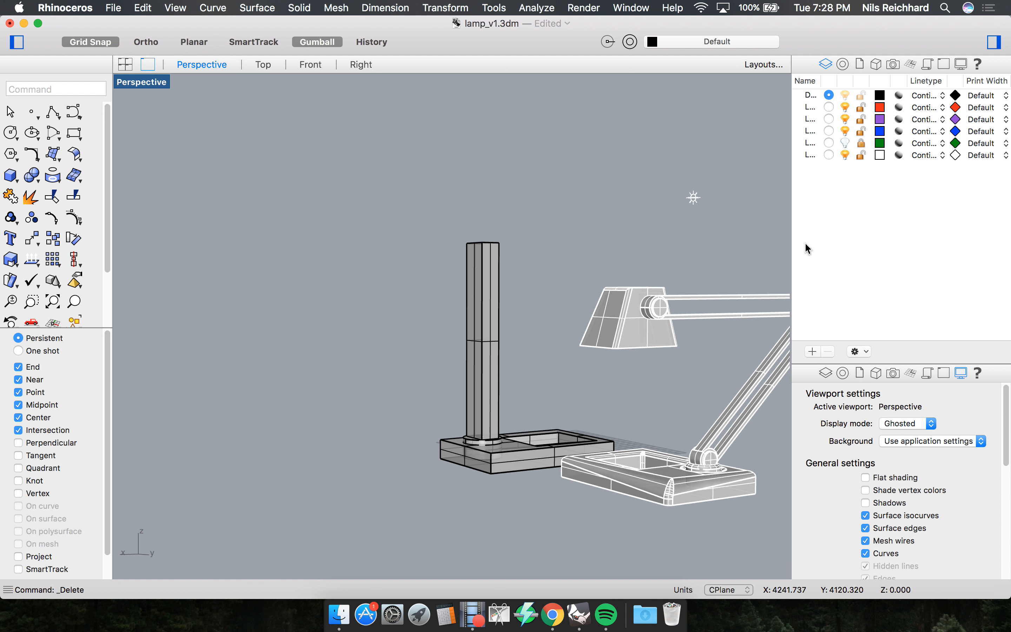
click(845, 155)
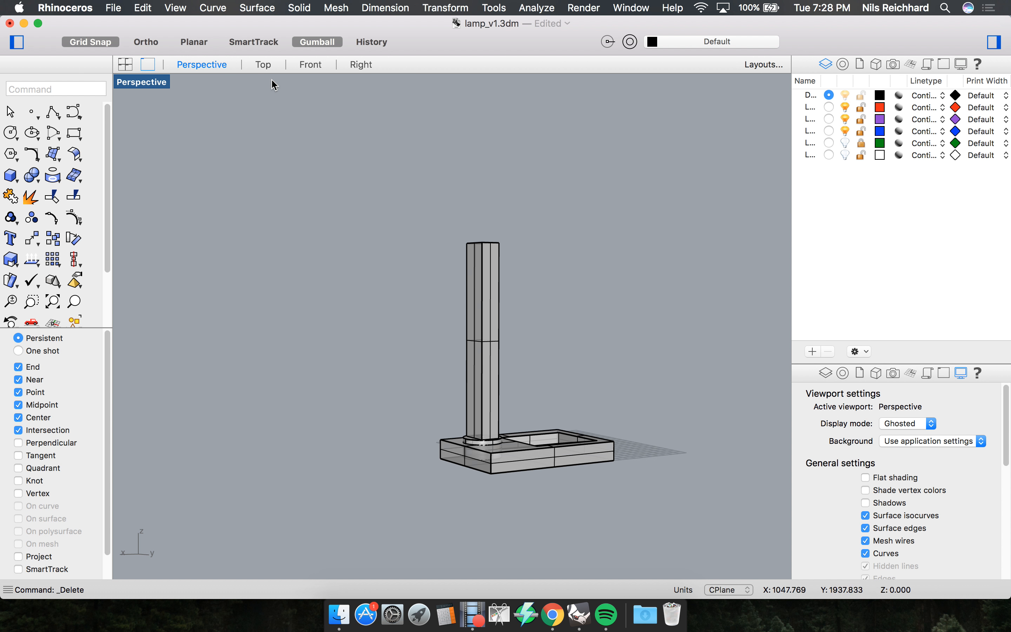
Check the lamp in the Top, Front and Right views and display all four viewports together.
click(262, 66)
click(300, 66)
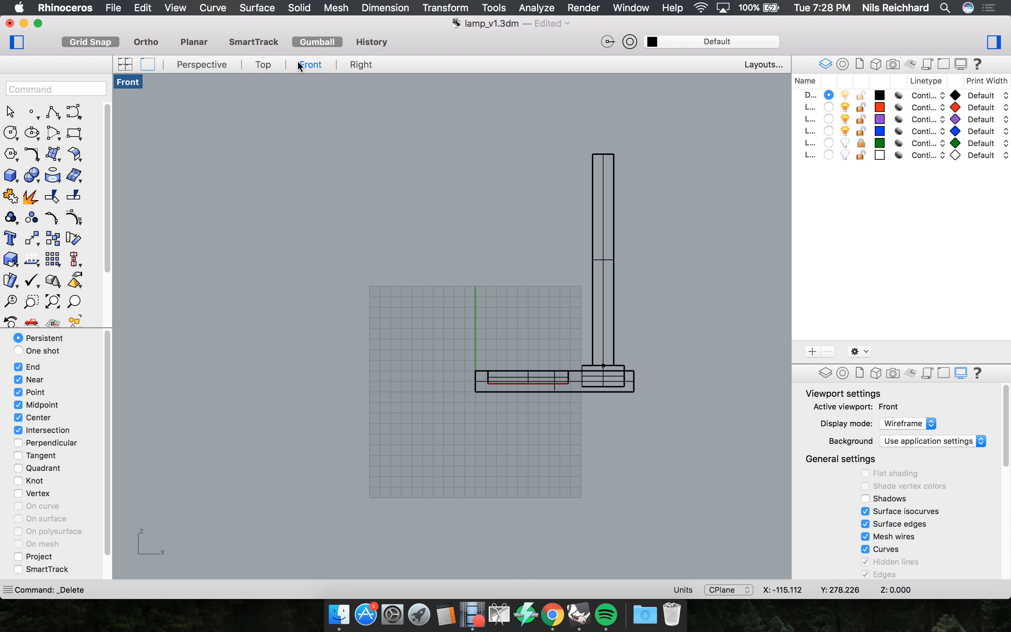
scroll(577, 371, up, 3)
click(371, 66)
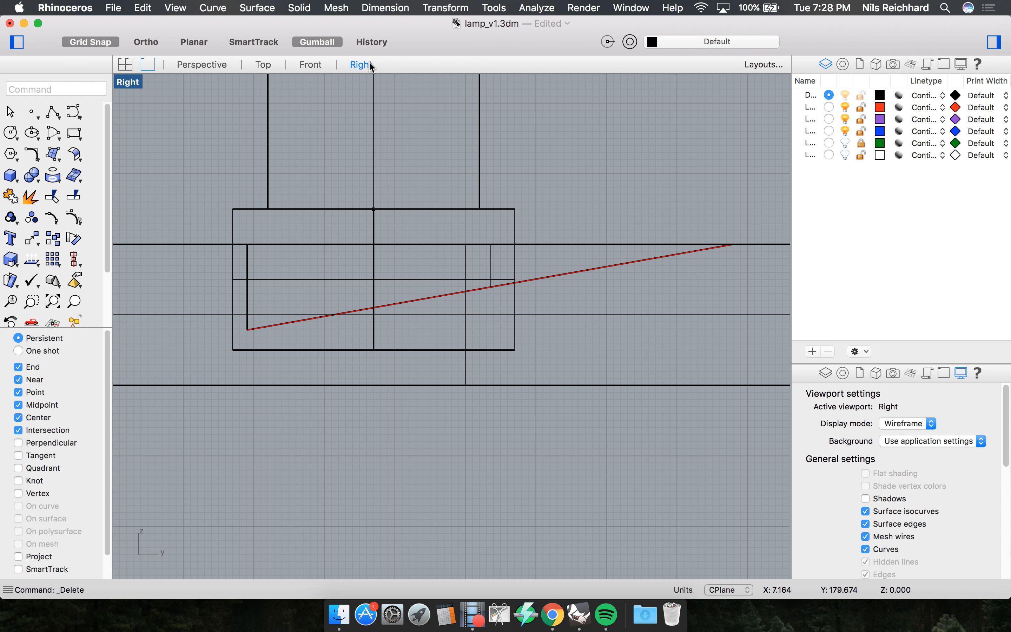
click(125, 64)
scroll(591, 409, down, 5)
scroll(596, 427, up, 2)
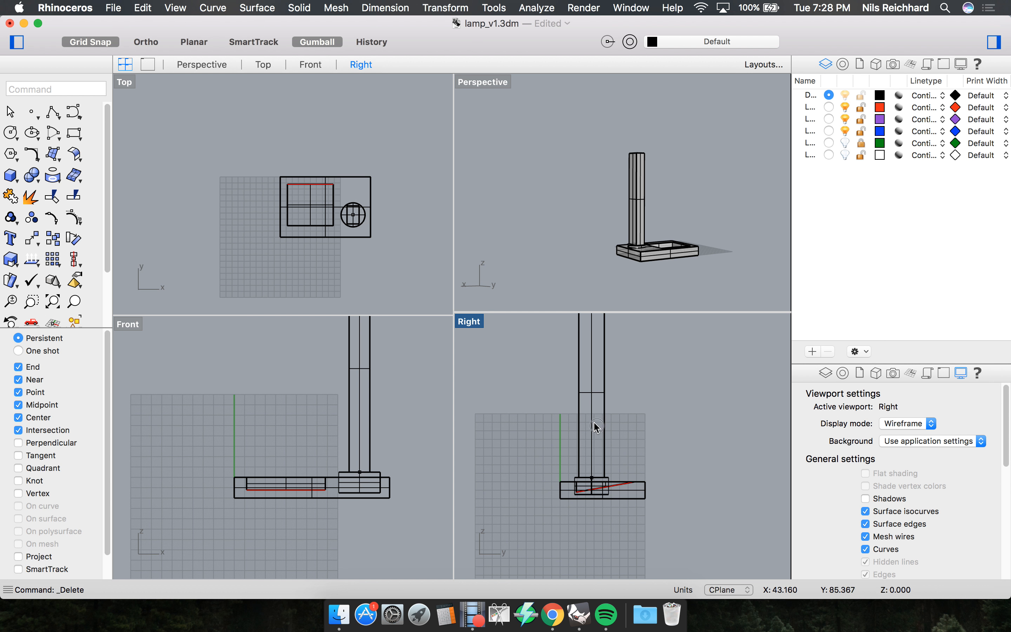
Start the Rotate command on the column with the centre point of its bottom face as the centre of rotation.
click(600, 423)
scroll(625, 438, up, 3)
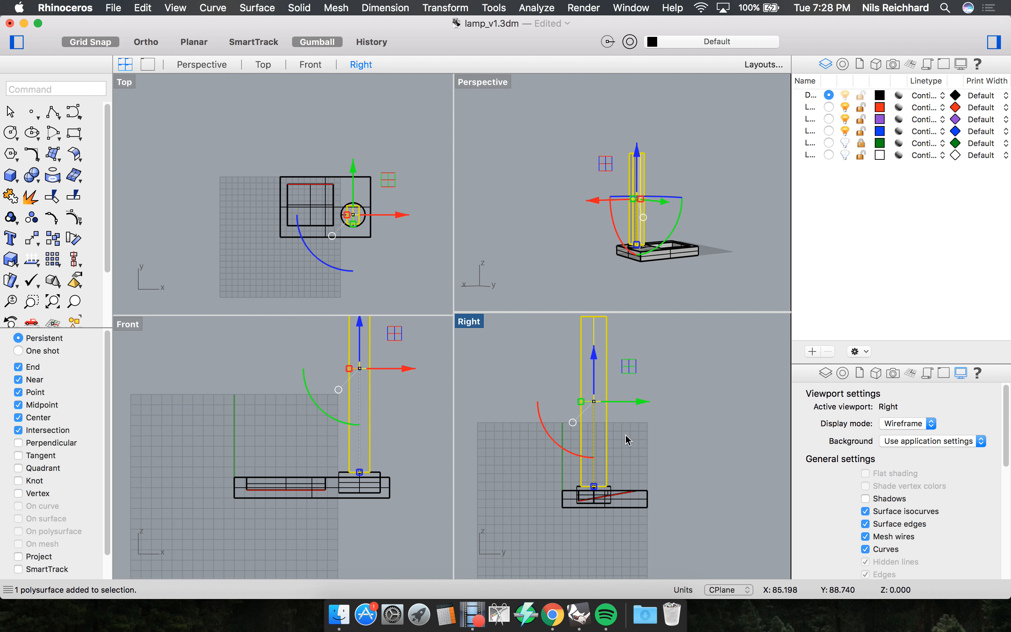
scroll(600, 464, up, 3)
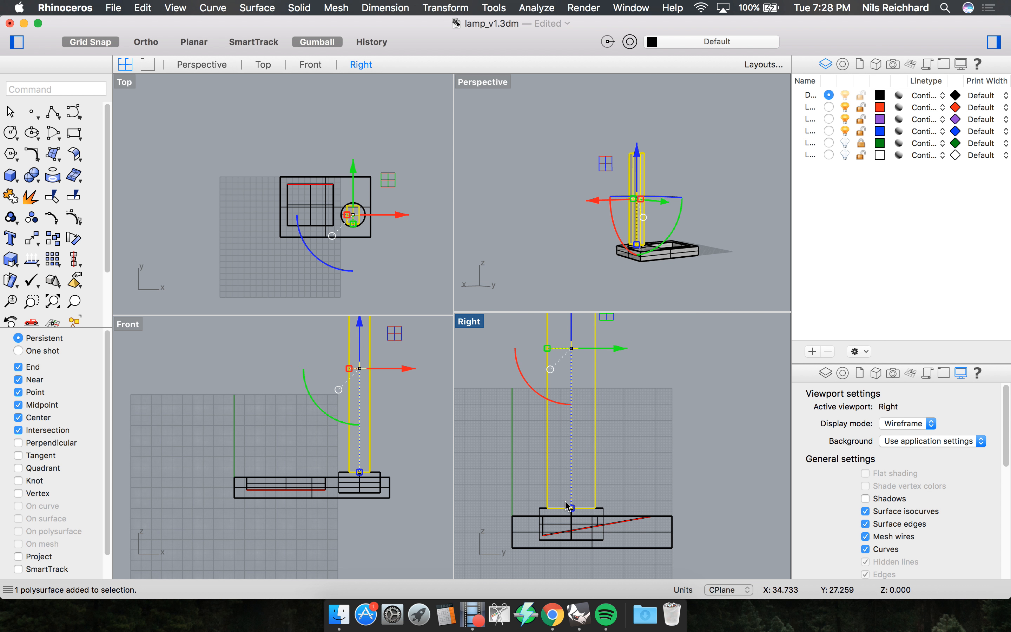
text(rotate)
key(Return)
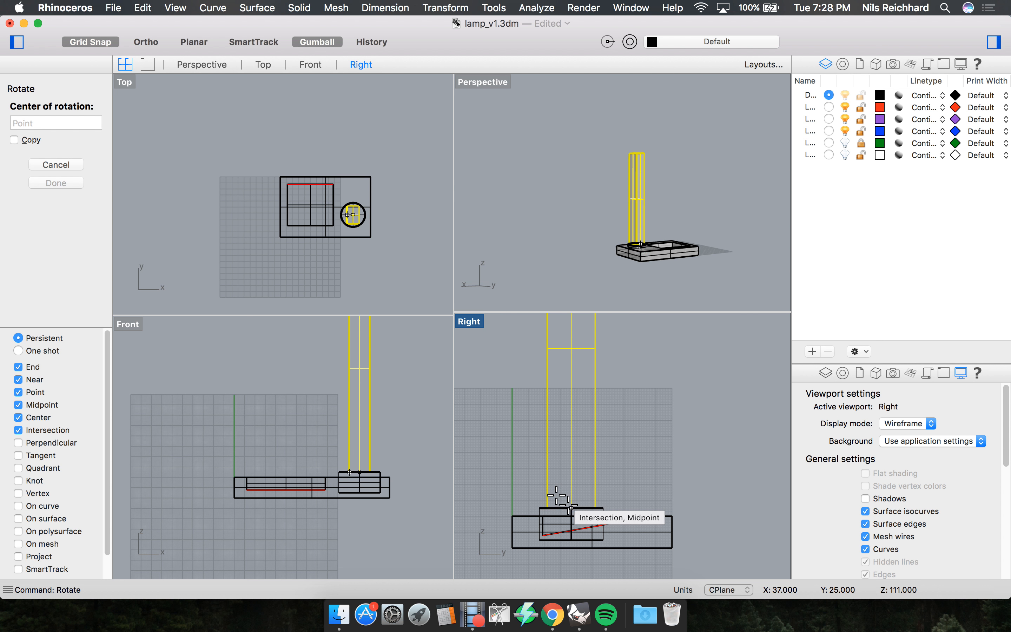
click(571, 507)
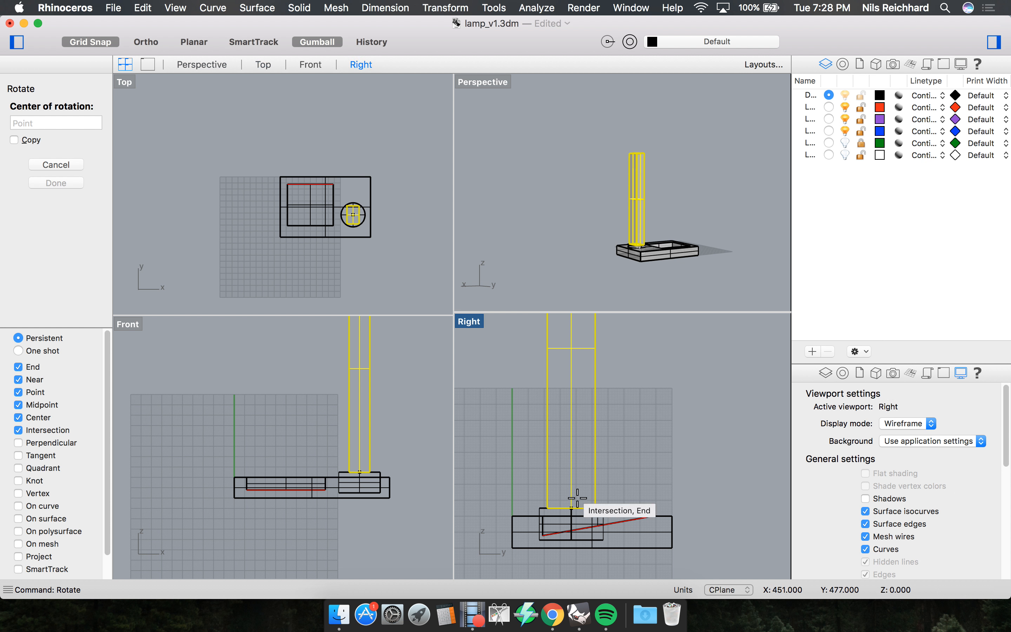
scroll(648, 247, up, 7)
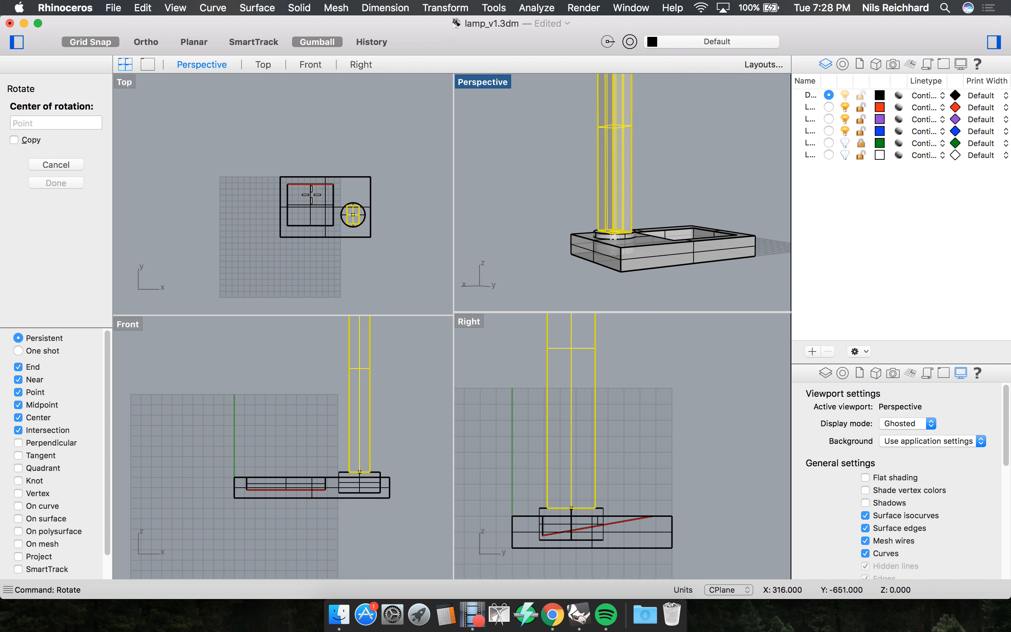
scroll(363, 213, up, 10)
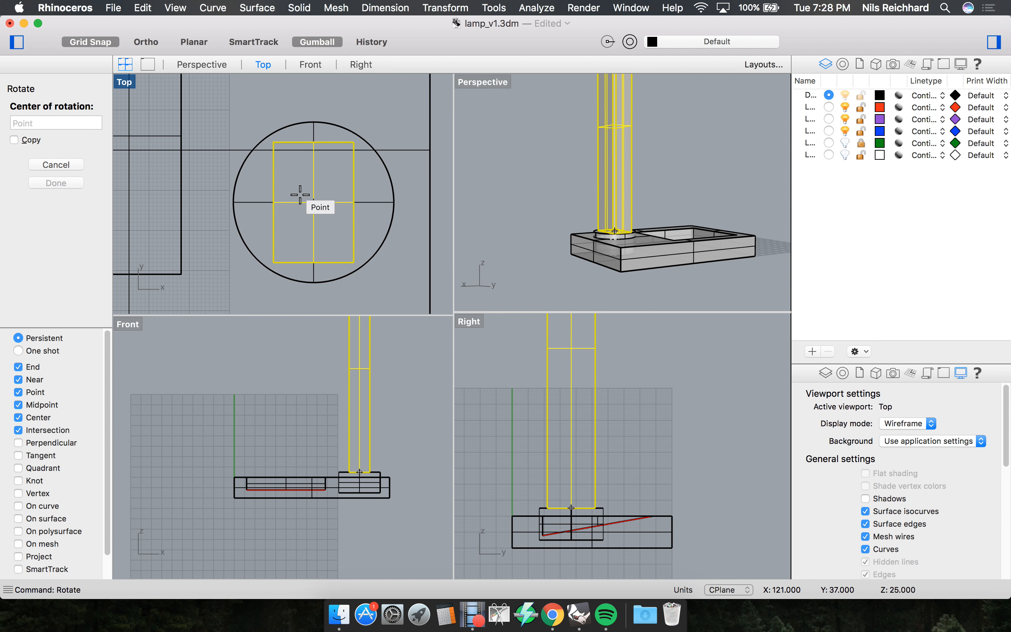
click(300, 194)
scroll(585, 434, down, 5)
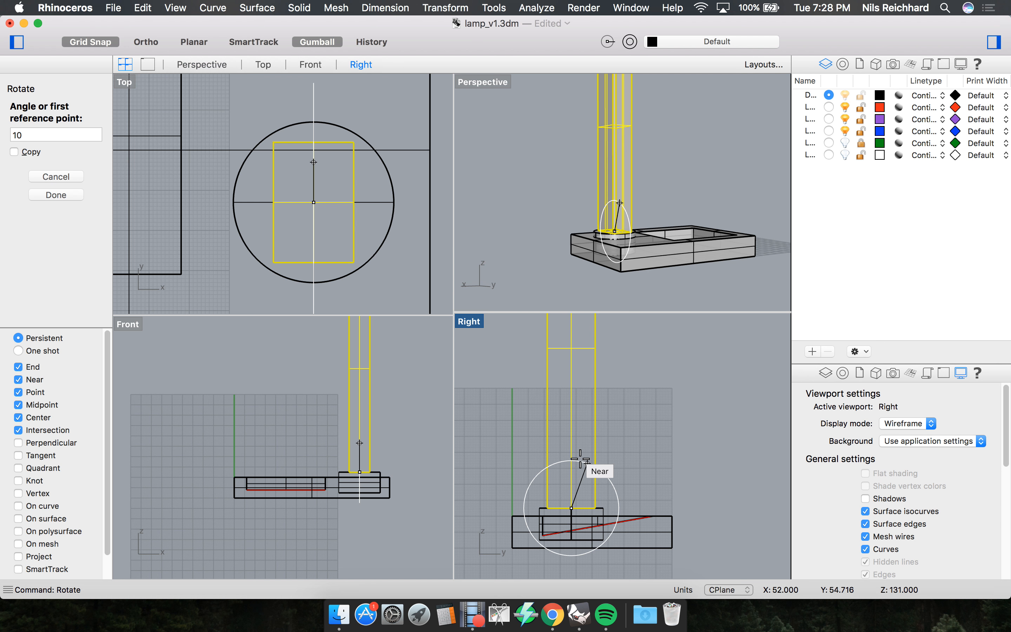
scroll(601, 487, down, 4)
scroll(571, 477, up, 5)
scroll(566, 437, down, 2)
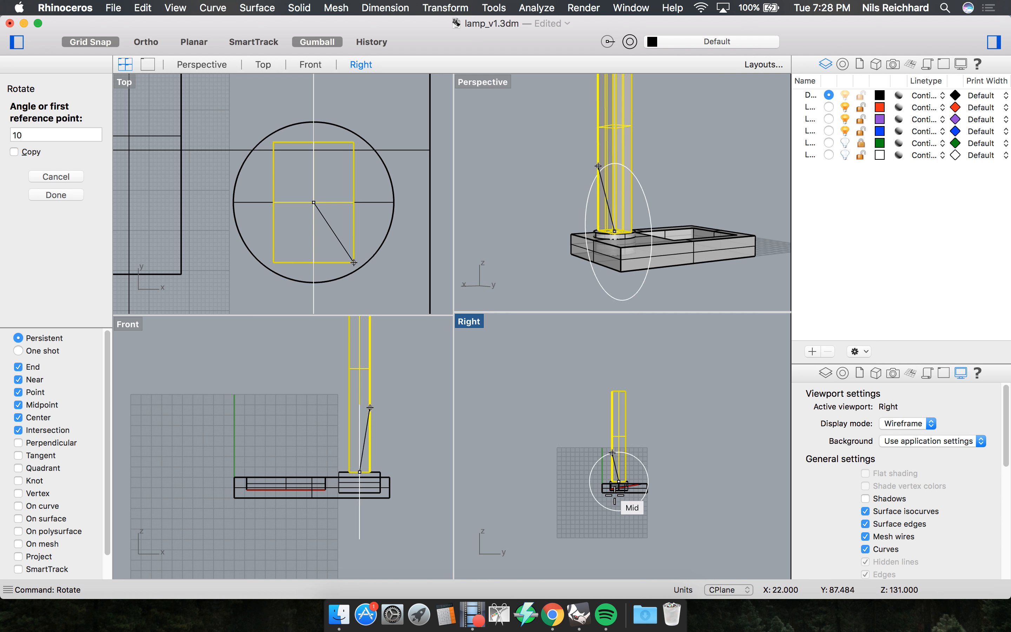
scroll(596, 491, up, 3)
scroll(274, 257, down, 4)
scroll(280, 167, down, 2)
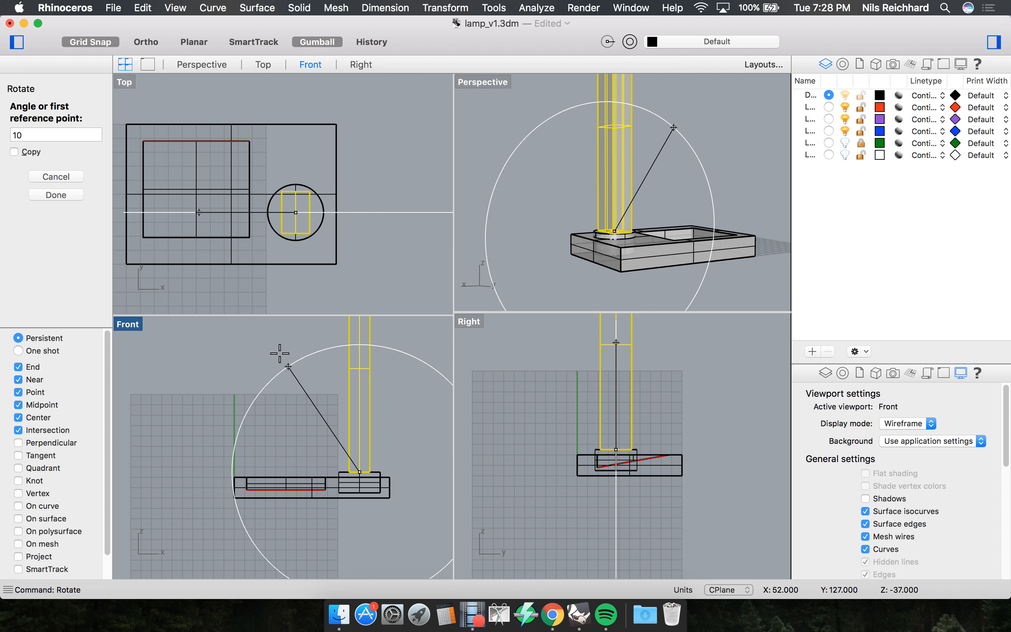
scroll(542, 442, down, 5)
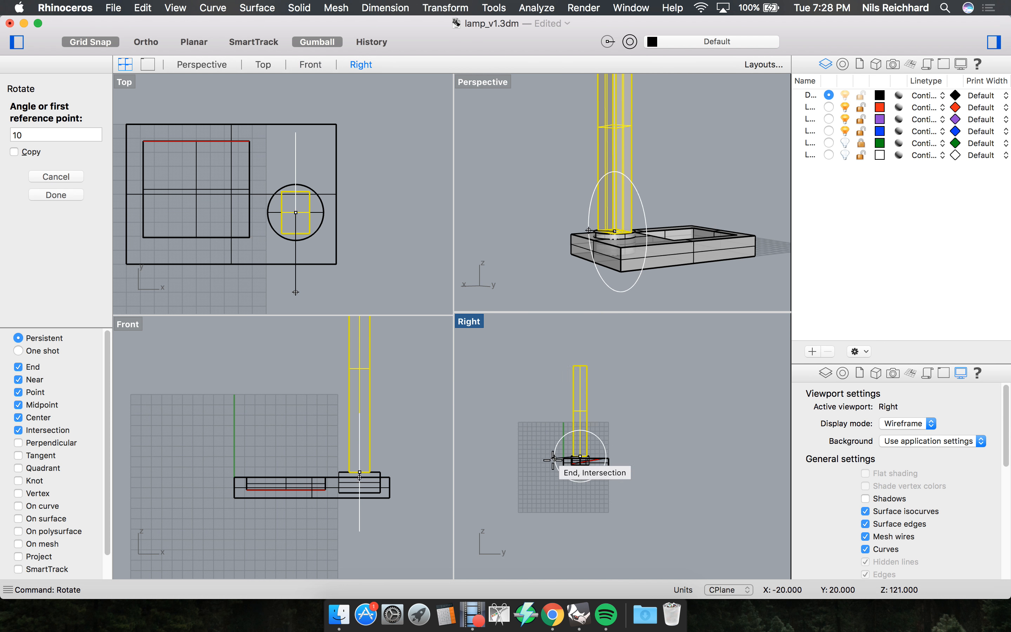
scroll(539, 423, up, 3)
scroll(543, 430, down, 3)
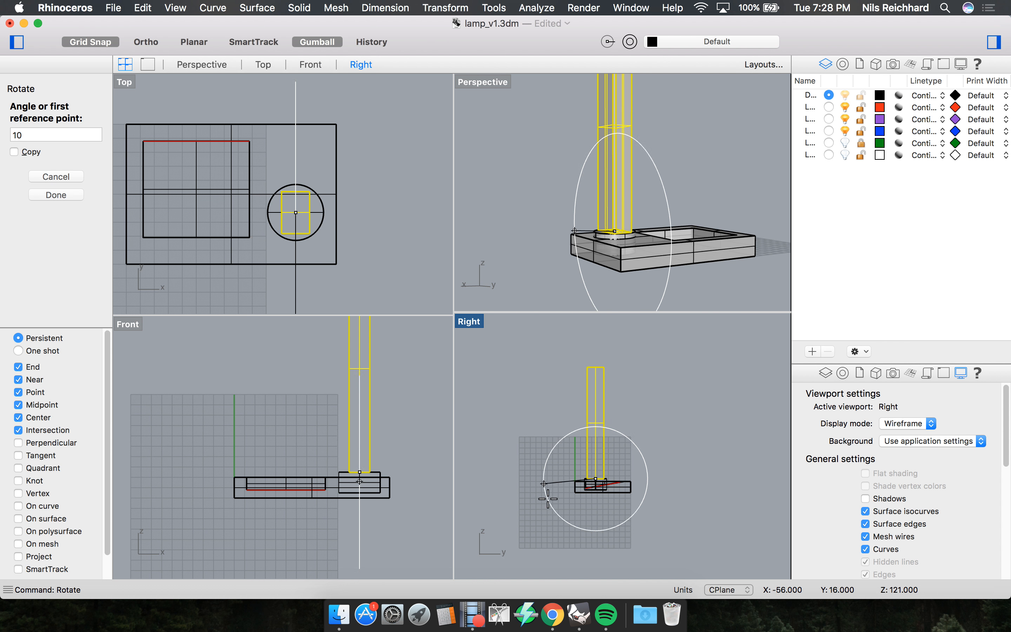
scroll(651, 497, up, 4)
scroll(598, 455, down, 4)
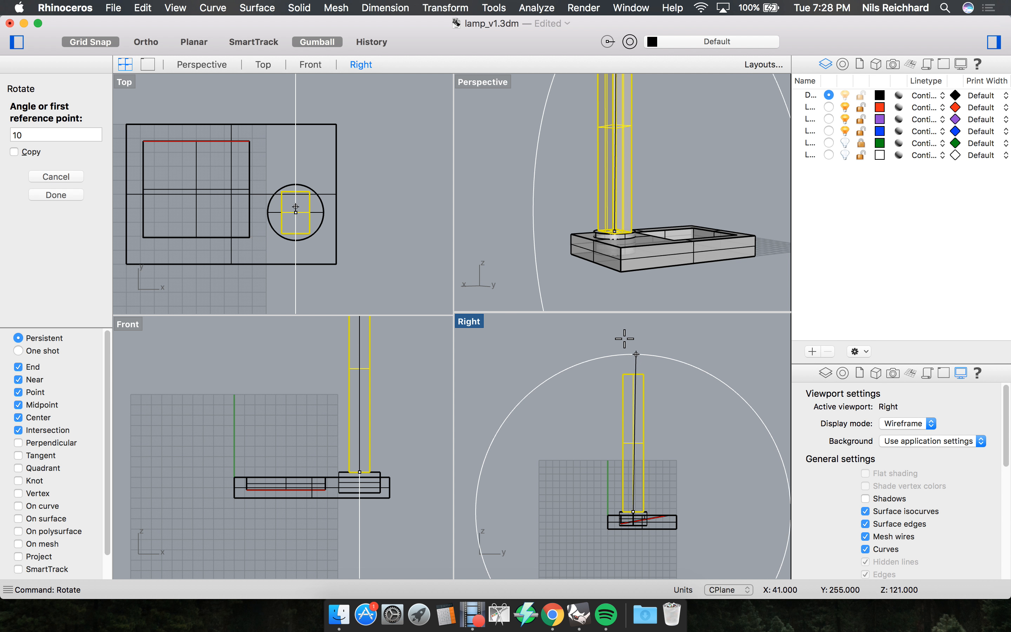
Set the rotation's first reference point vertically above the column's bottom centre in the Right view.
key(shift)
scroll(586, 343, up, 4)
scroll(634, 355, up, 2)
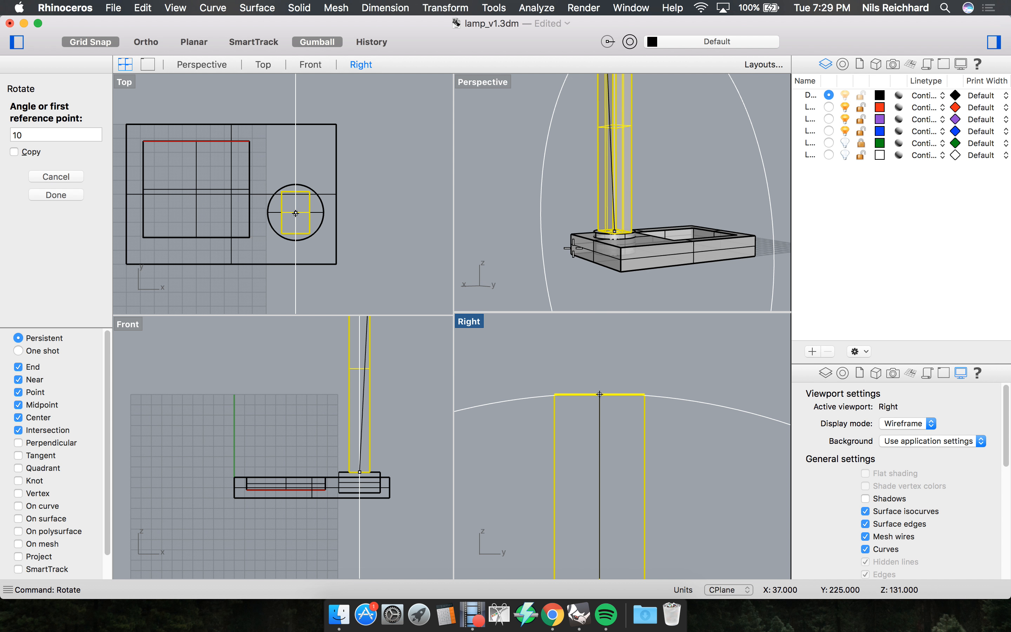
right_drag(657, 182, 627, 182)
scroll(631, 236, down, 4)
mouse_move(632, 238)
right_down()
mouse_move(626, 262)
mouse_move(623, 242)
right_up()
scroll(628, 256, down, 2)
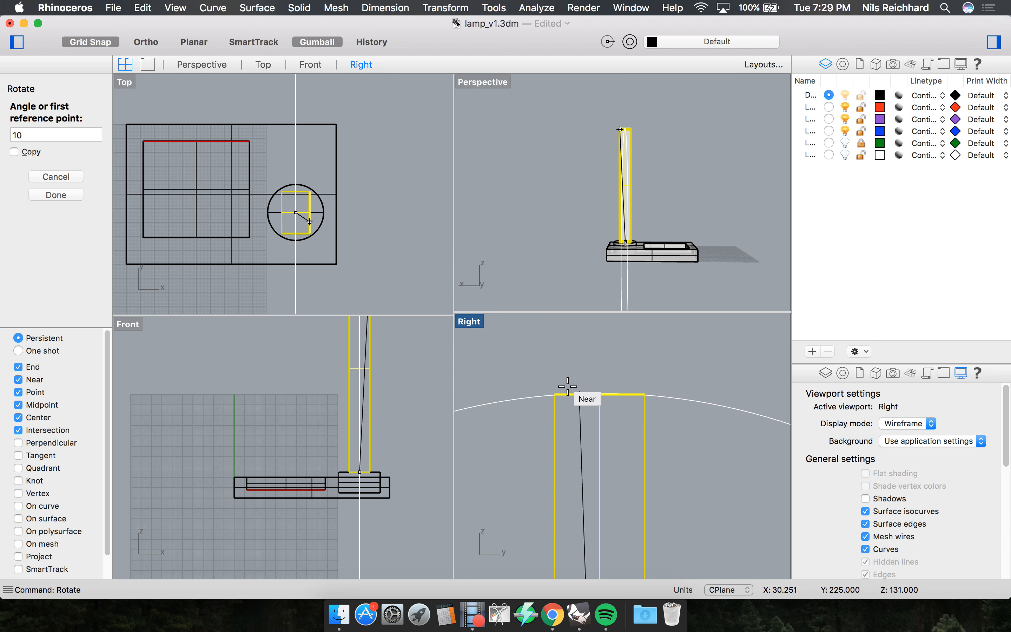
scroll(589, 383, up, 2)
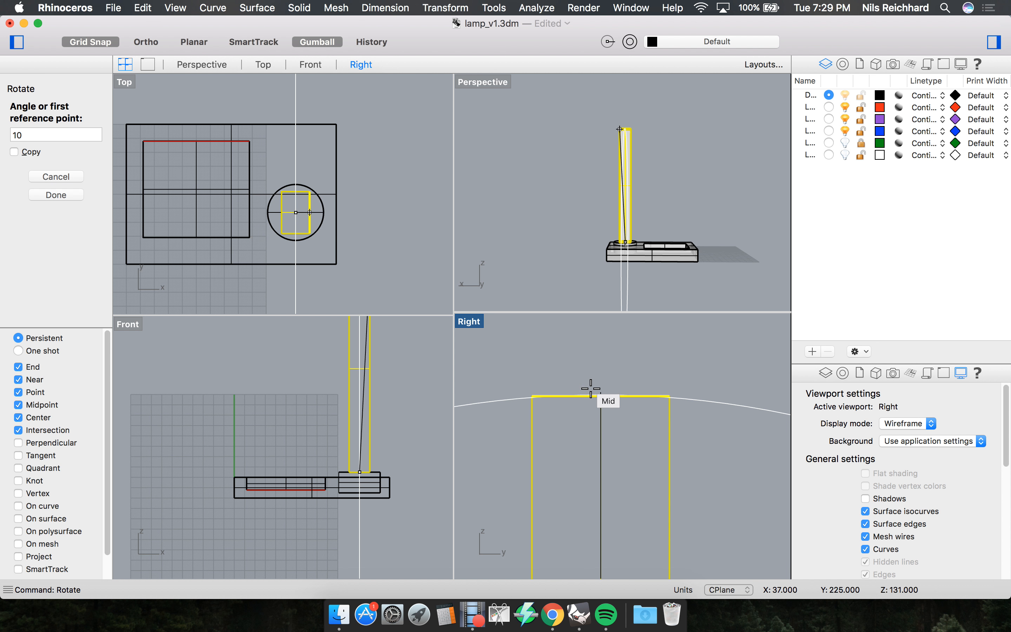
scroll(607, 109, up, 5)
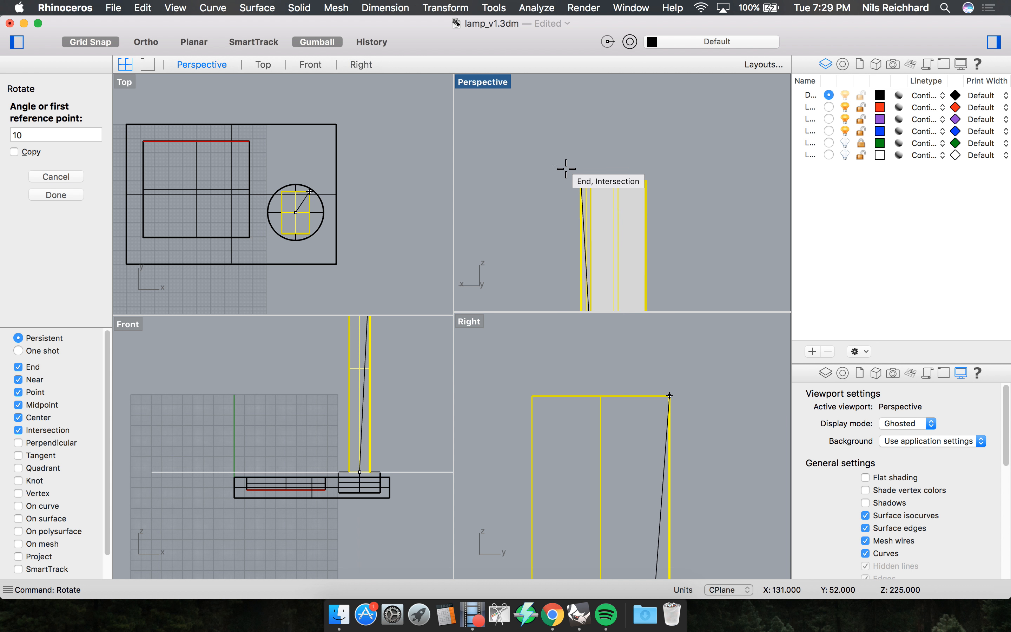
scroll(566, 169, down, 5)
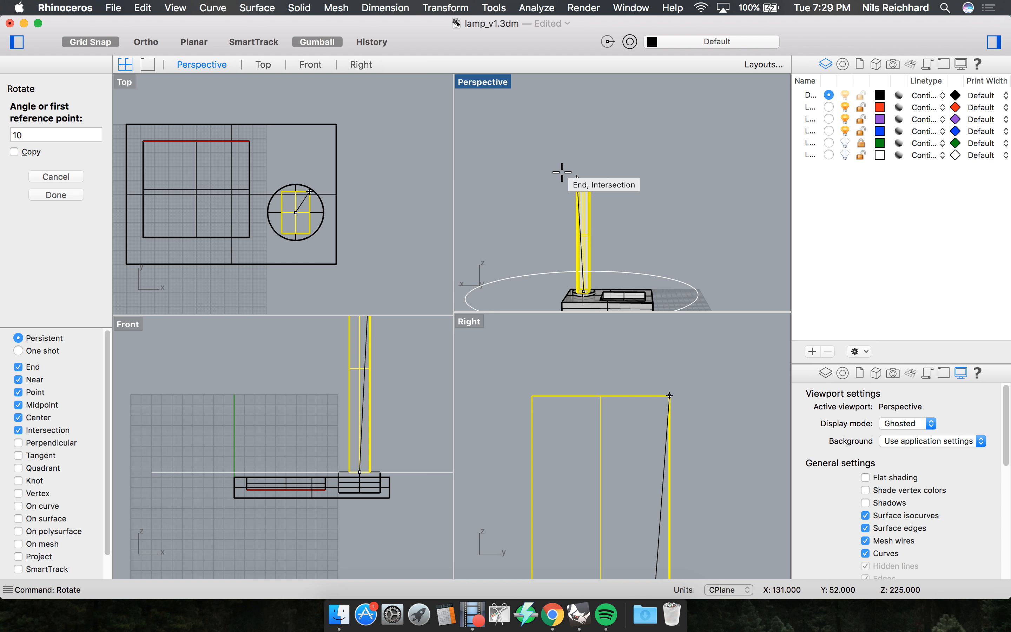
scroll(584, 413, down, 3)
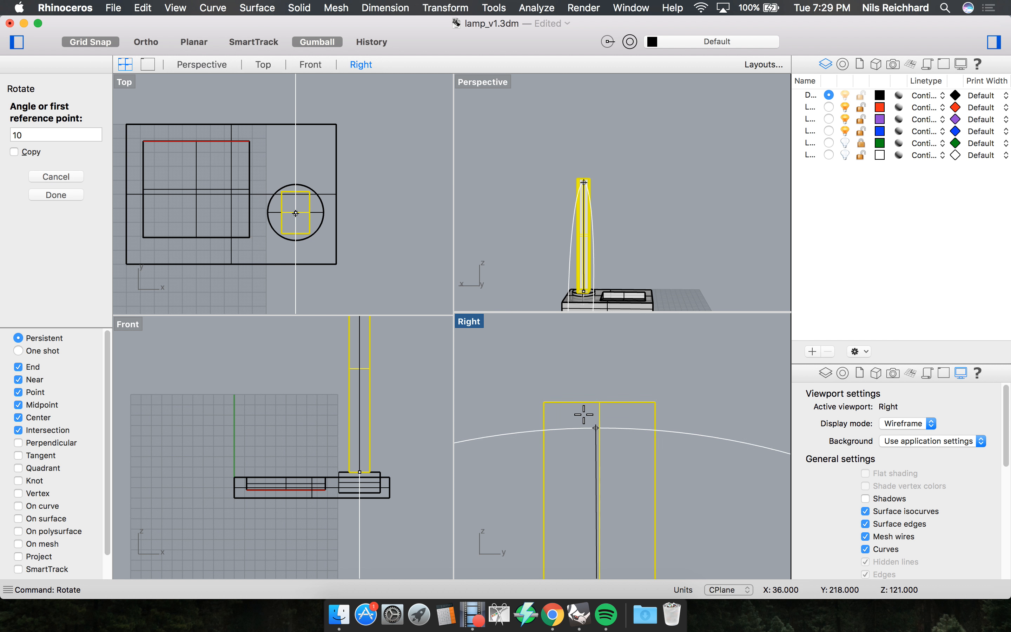
key(shift)
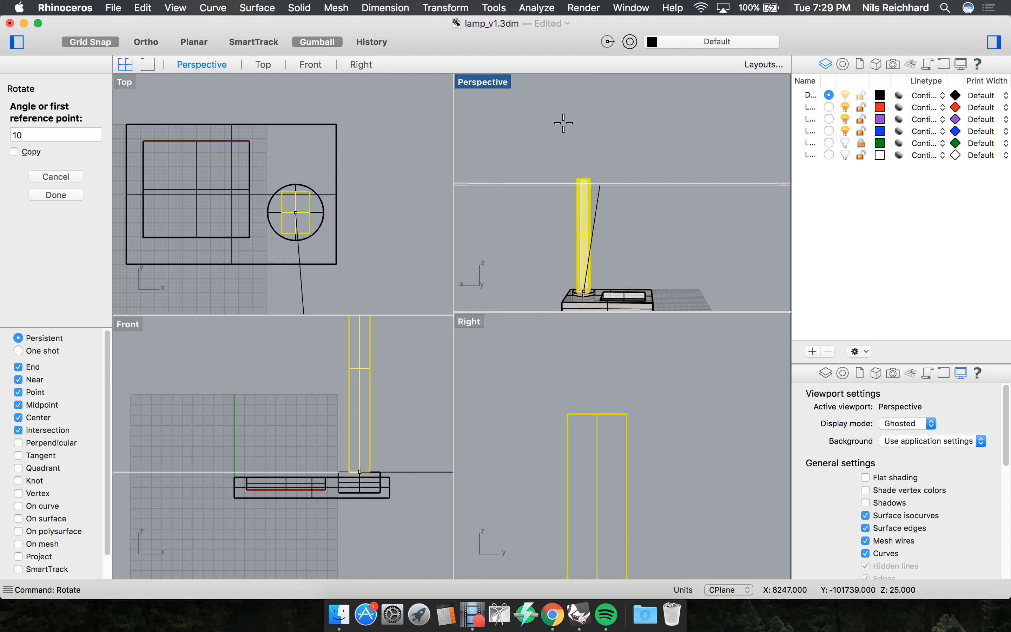
key(shift)
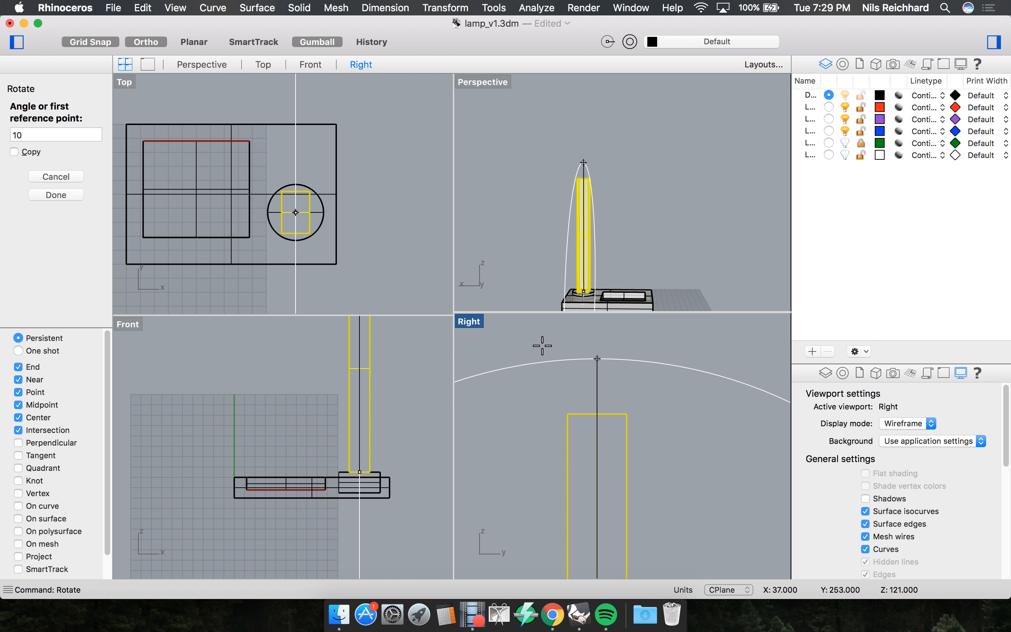
click(589, 343)
Constrain the rotation to 45-degree angles and tilt the column 45 degrees toward negative Y in the Right view.
scroll(593, 351, down, 4)
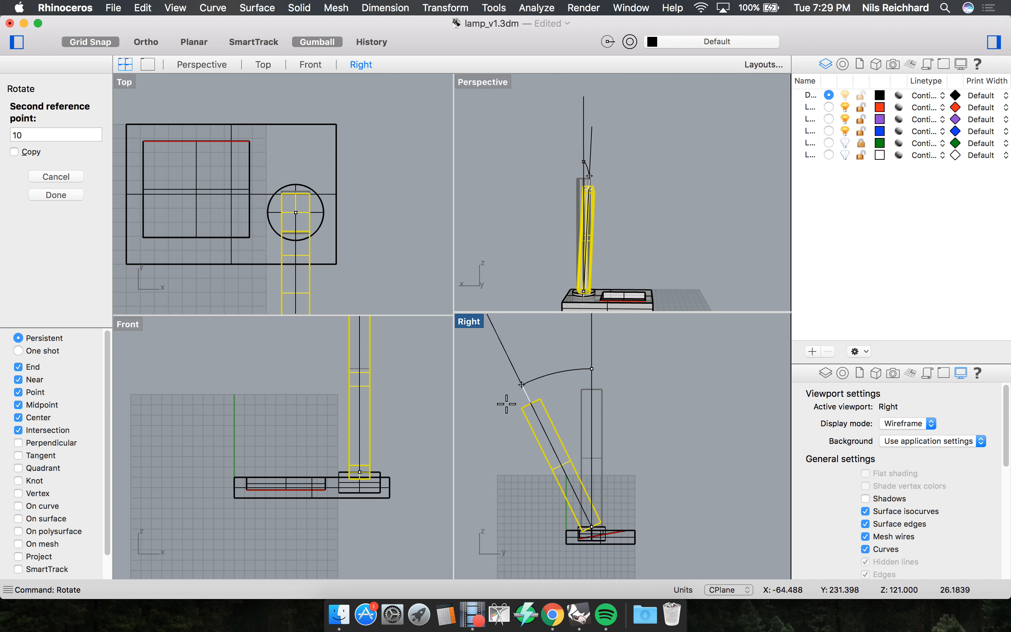
key(F8)
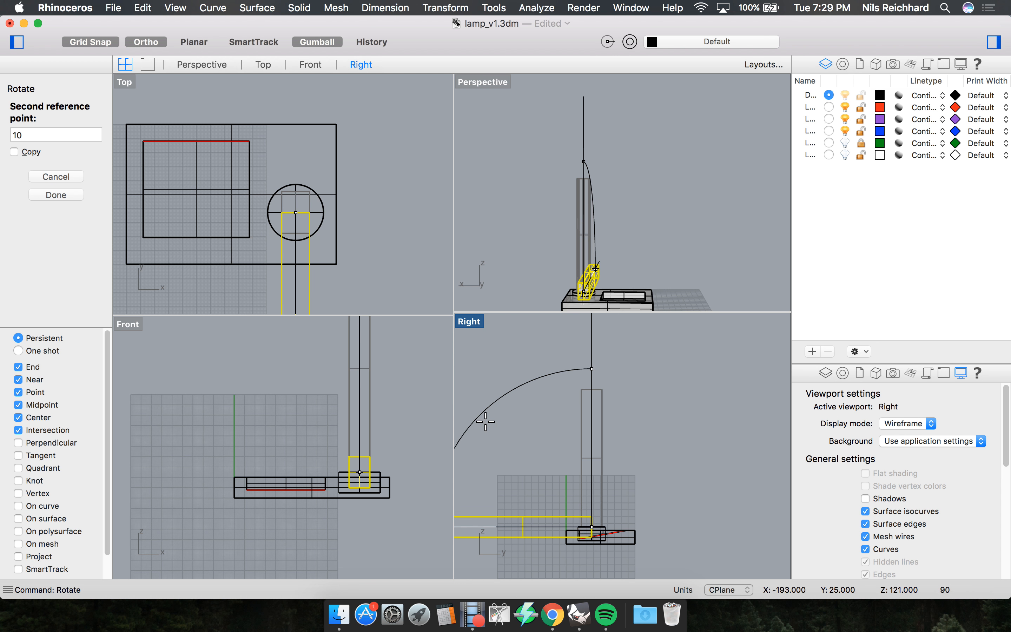
text(<)
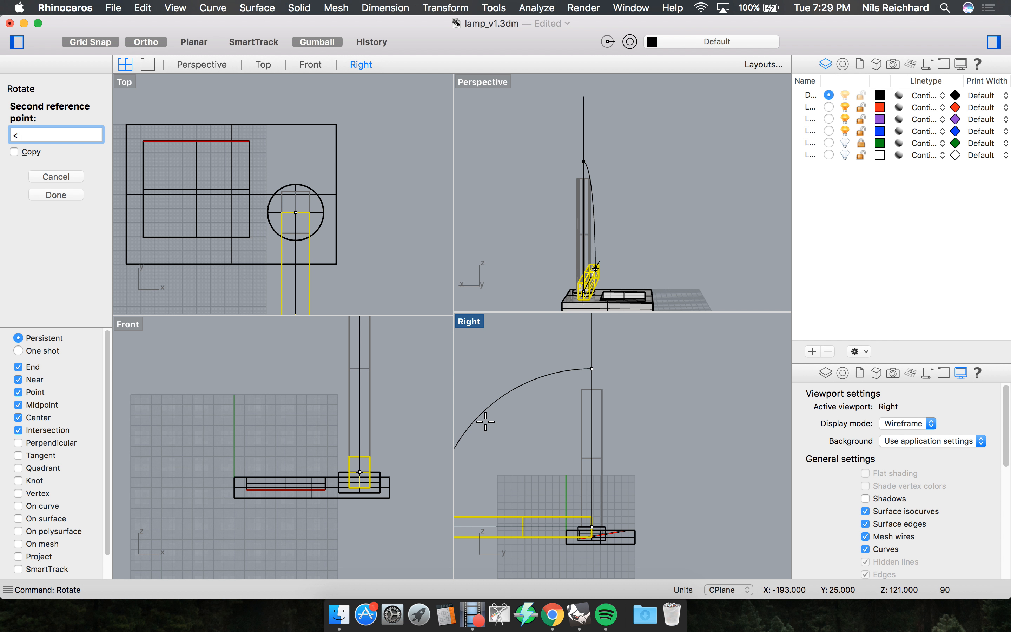
text(45)
key(Return)
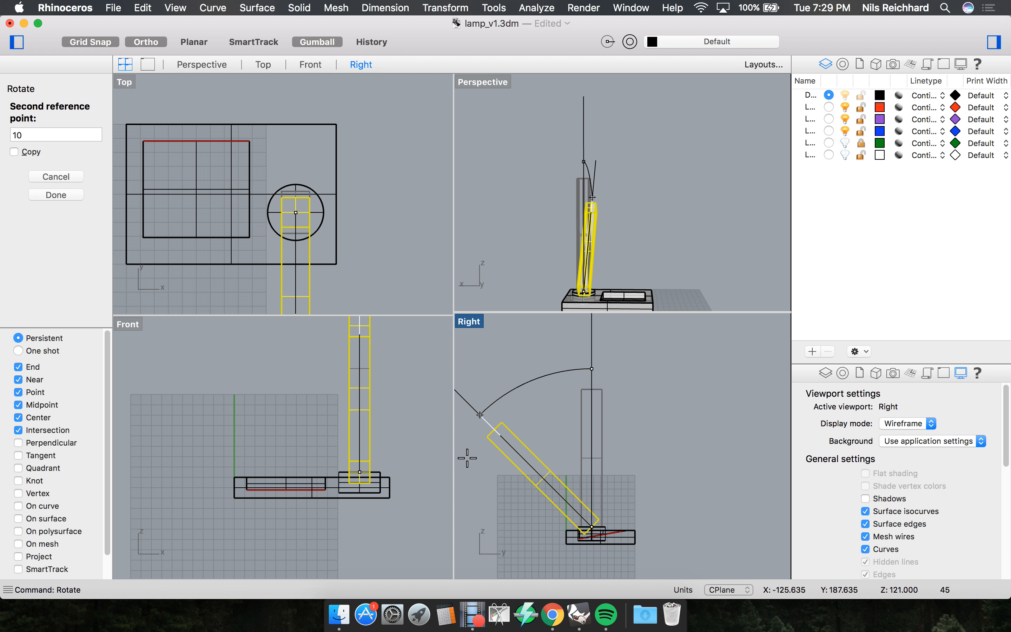
shift+click(496, 422)
Maximize the Perspective view and examine from several angles how the tilted column's lower end meets the round disc.
right_drag(565, 520, 557, 500)
right_drag(571, 240, 596, 279)
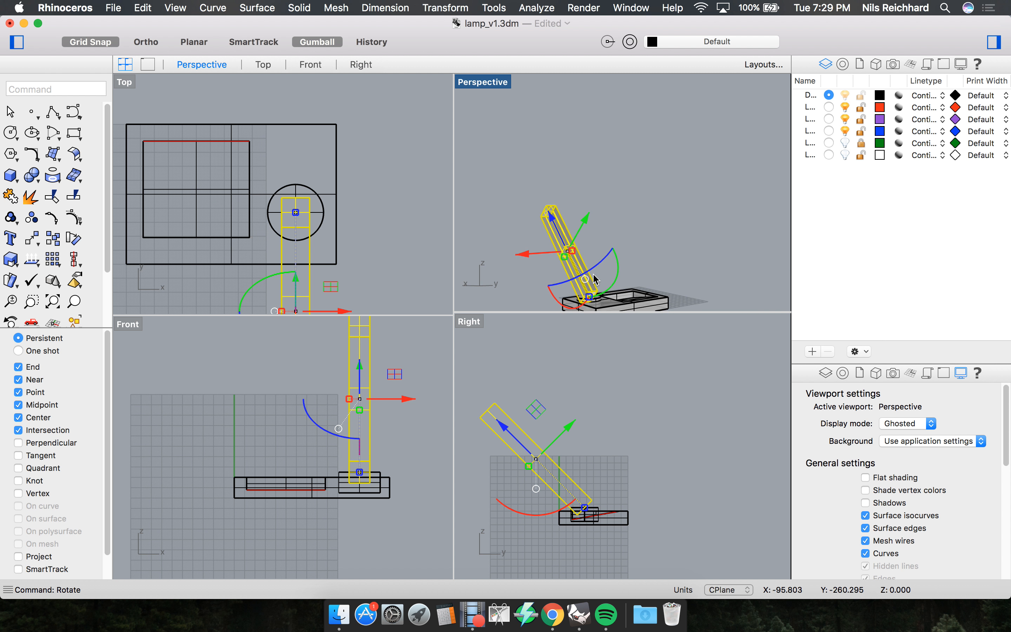
double_click(488, 84)
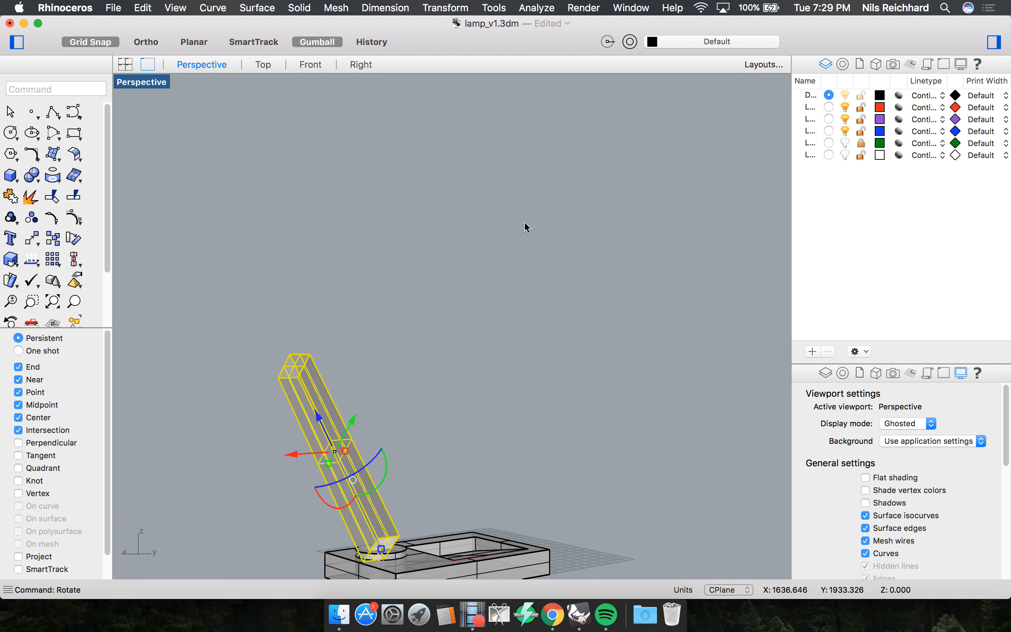
scroll(522, 224, down, 8)
scroll(488, 375, up, 8)
right_drag(488, 312, 482, 356)
scroll(509, 368, up, 10)
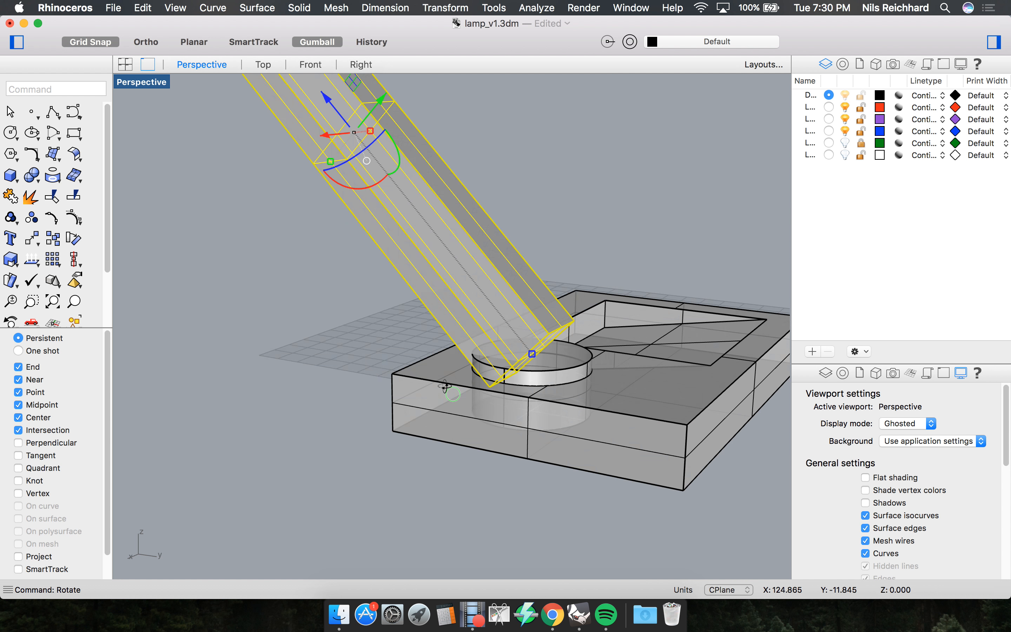
scroll(518, 362, up, 10)
right_drag(585, 352, 532, 347)
scroll(545, 329, down, 15)
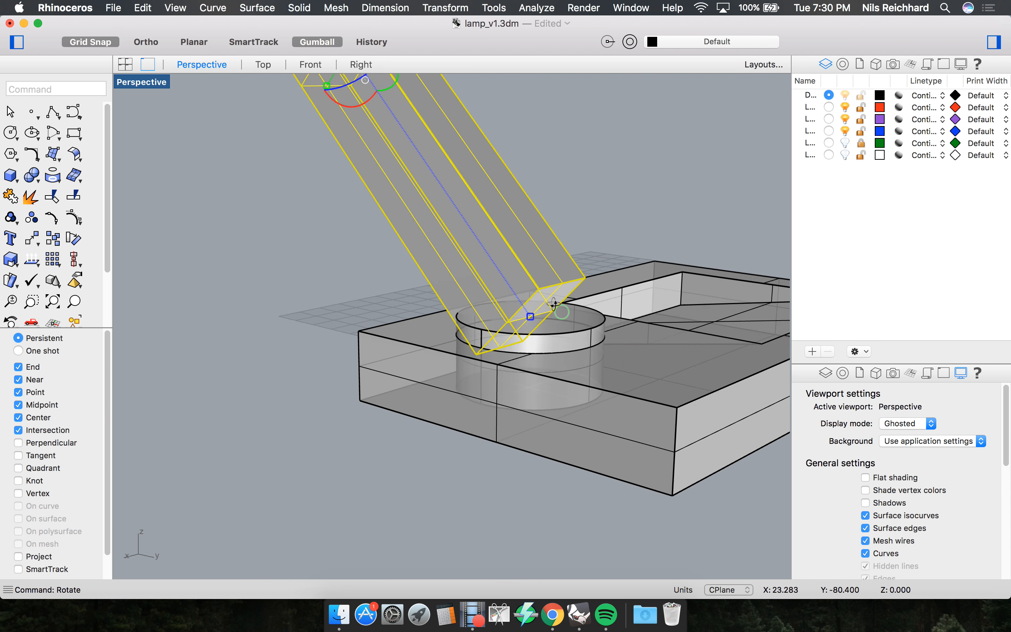
right_drag(546, 343, 525, 314)
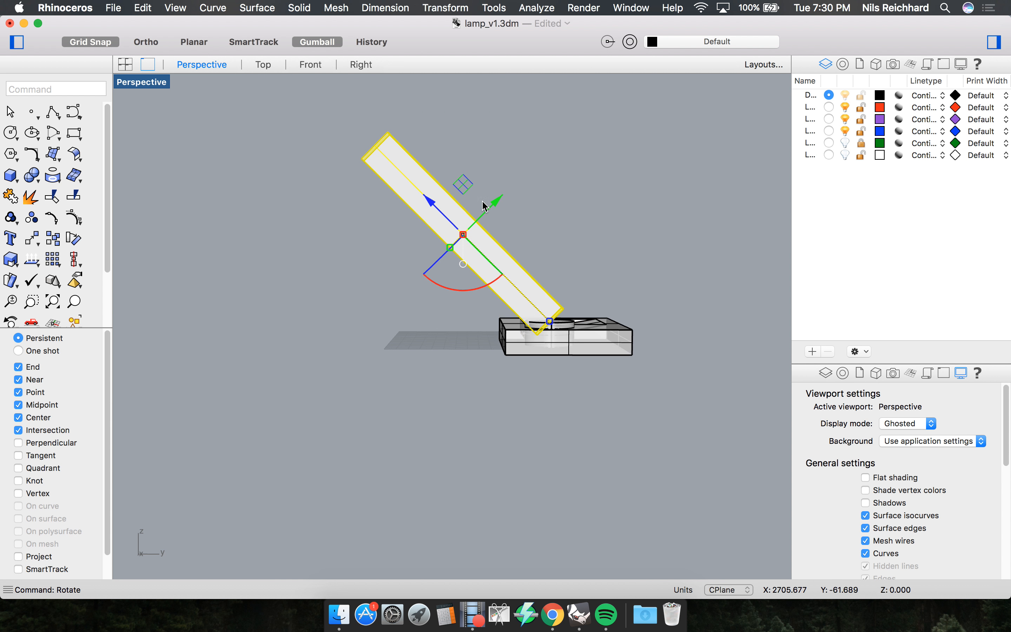
scroll(426, 194, up, 5)
right_drag(511, 390, 586, 385)
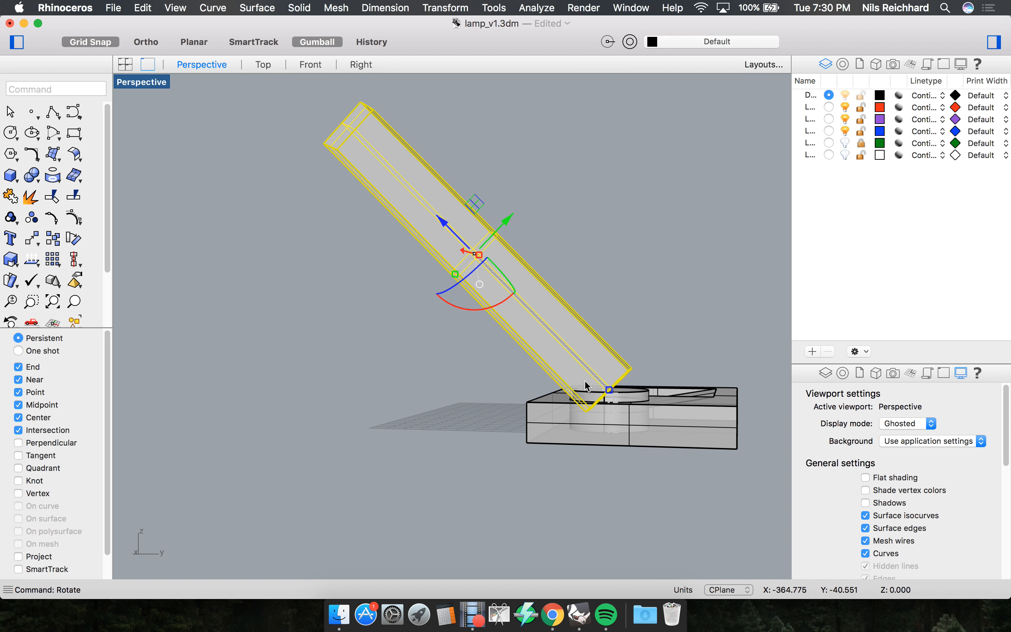
right_drag(568, 287, 604, 380)
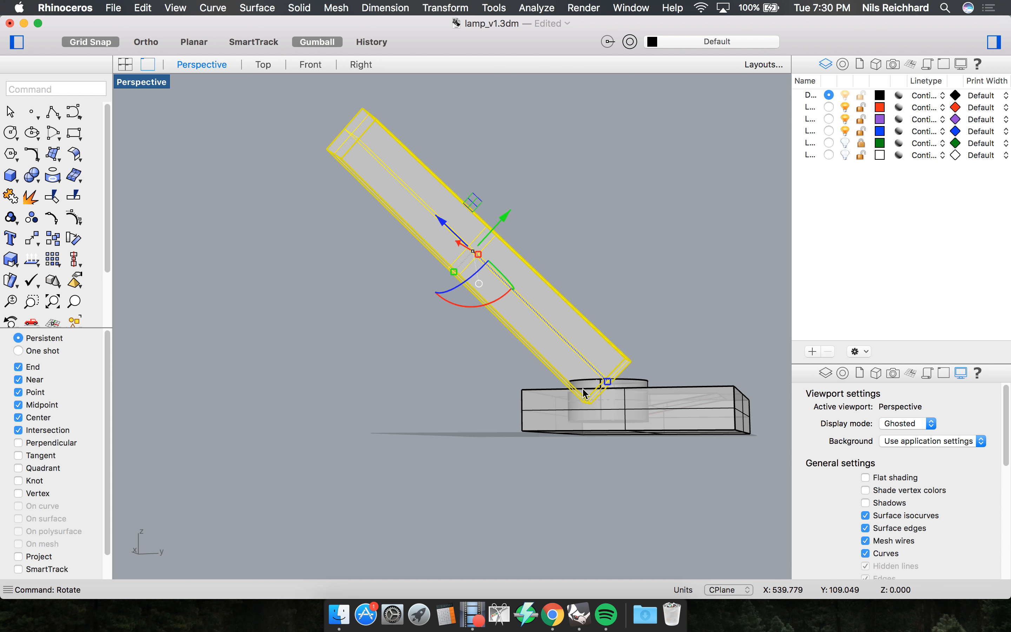
click(264, 63)
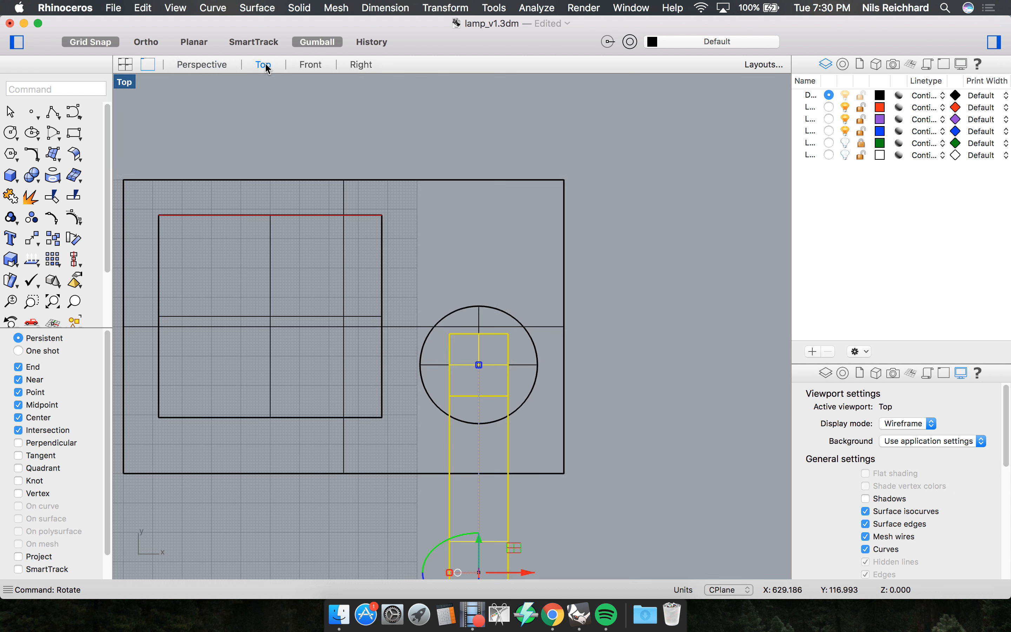
click(219, 63)
click(318, 65)
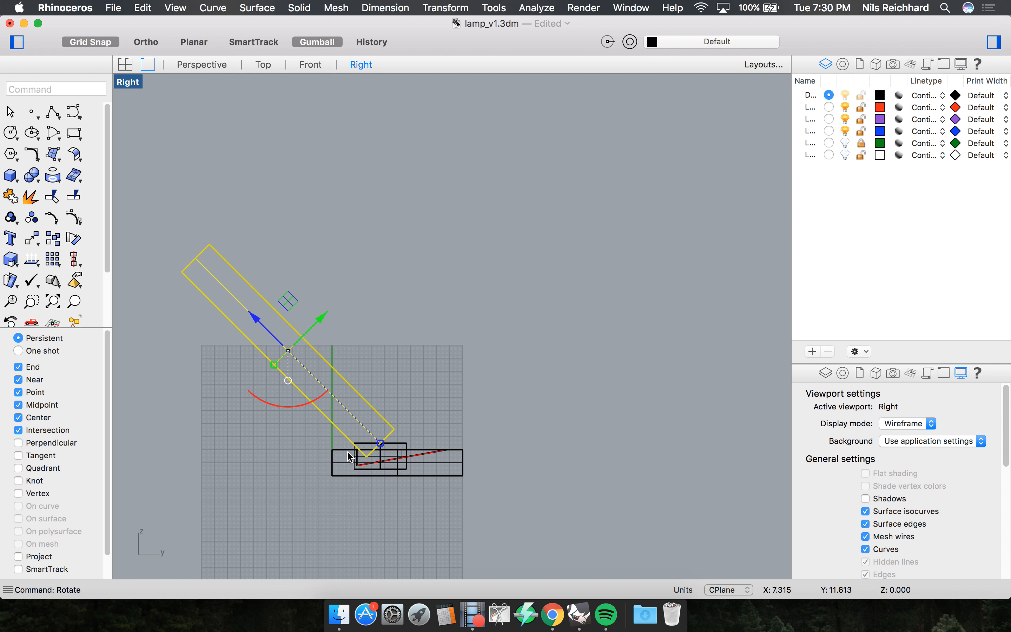
scroll(353, 458, up, 5)
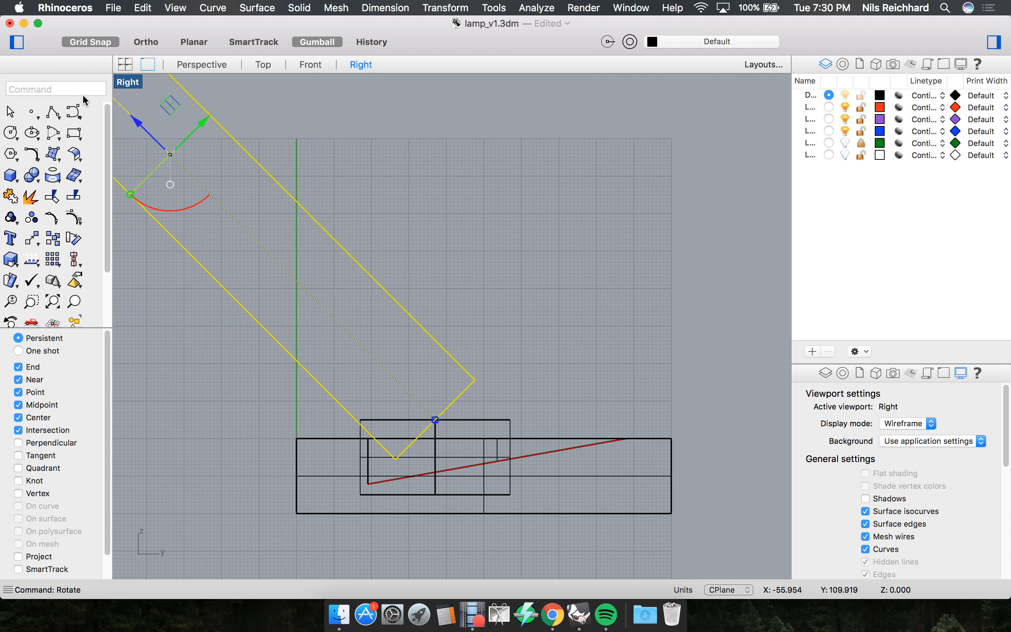
click(12, 175)
click(51, 198)
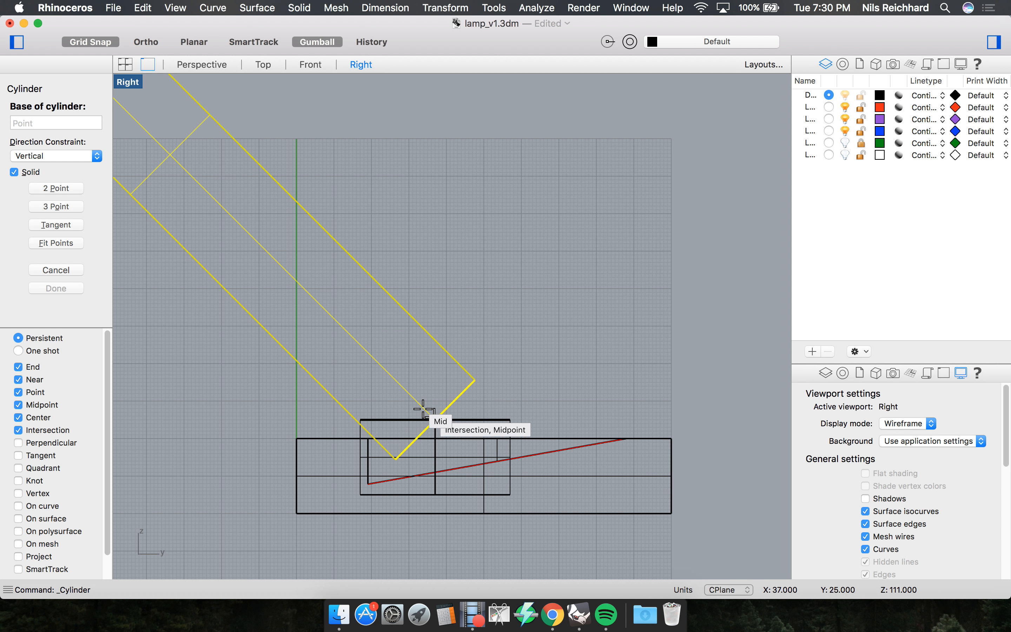
click(423, 411)
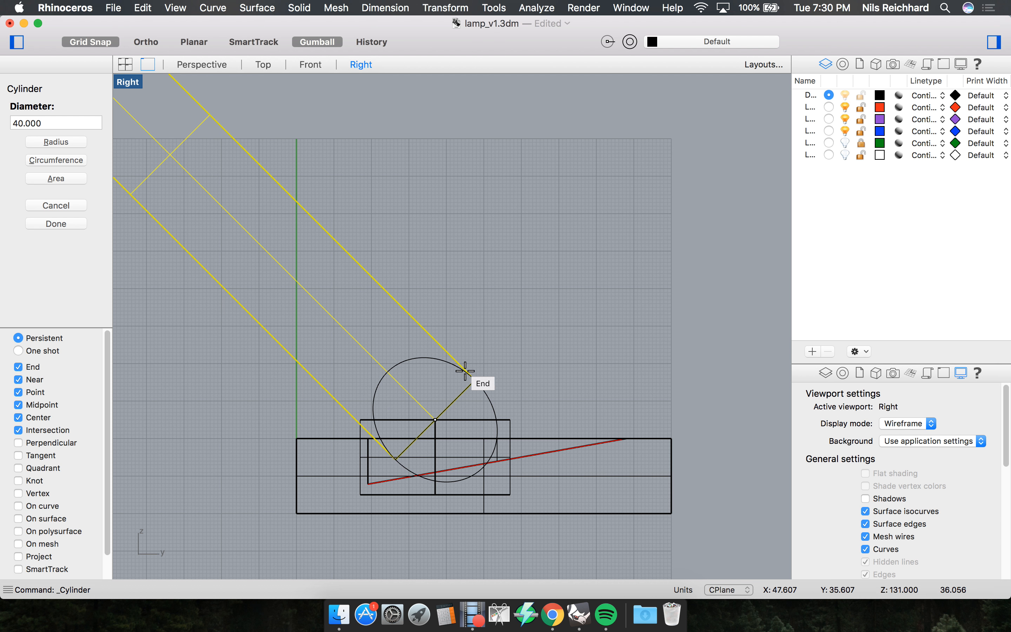
key(Escape)
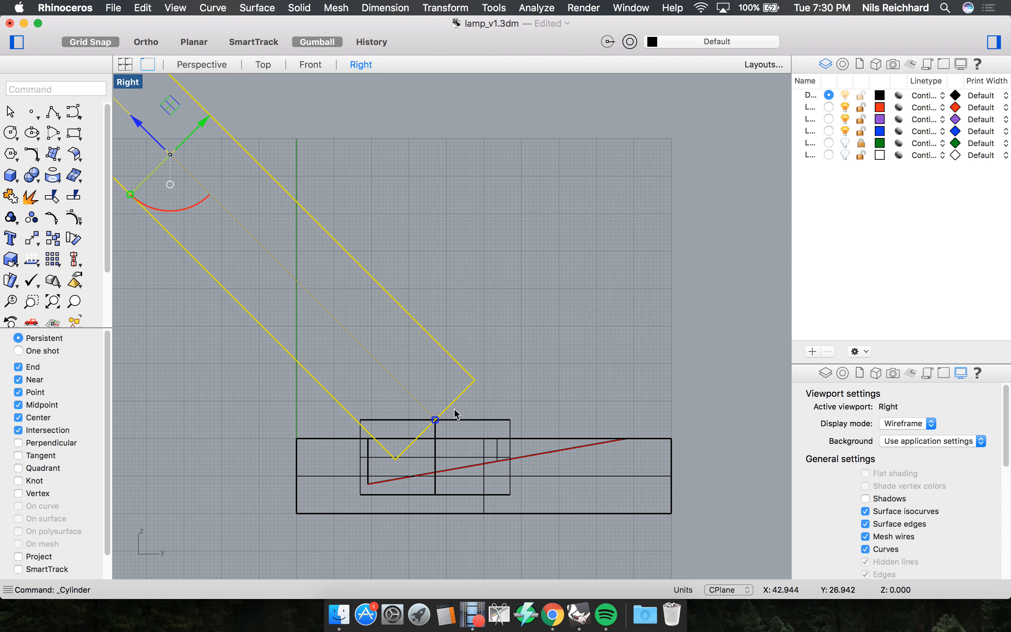
Draw a solid horizontal cylinder from the midpoint of the column's bottom side edge, its radius reaching the column's lower corner in the Right view.
key(Return)
click(209, 63)
scroll(496, 383, up, 10)
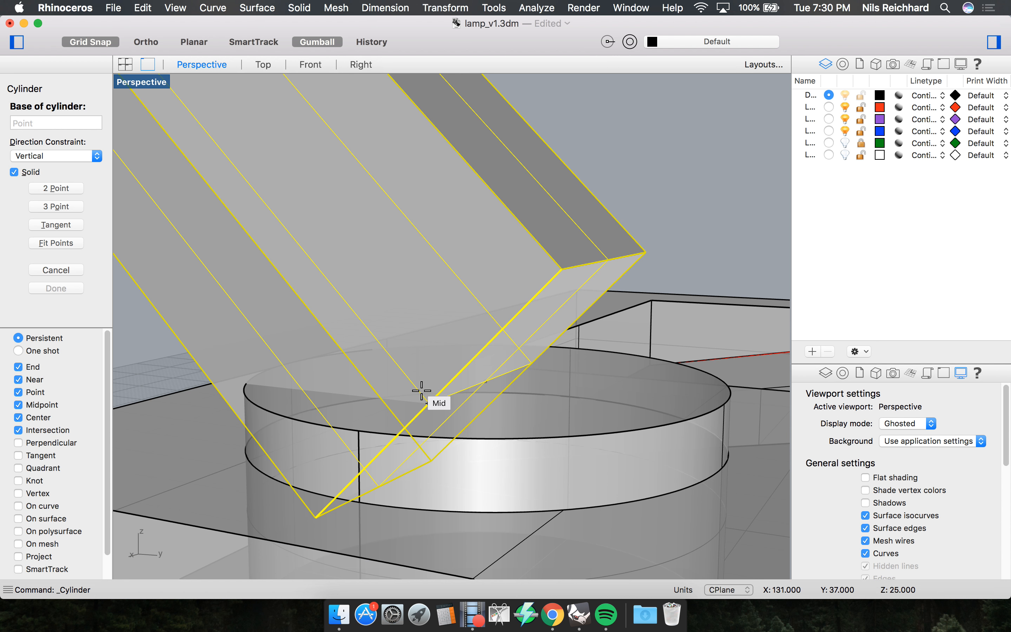
click(420, 390)
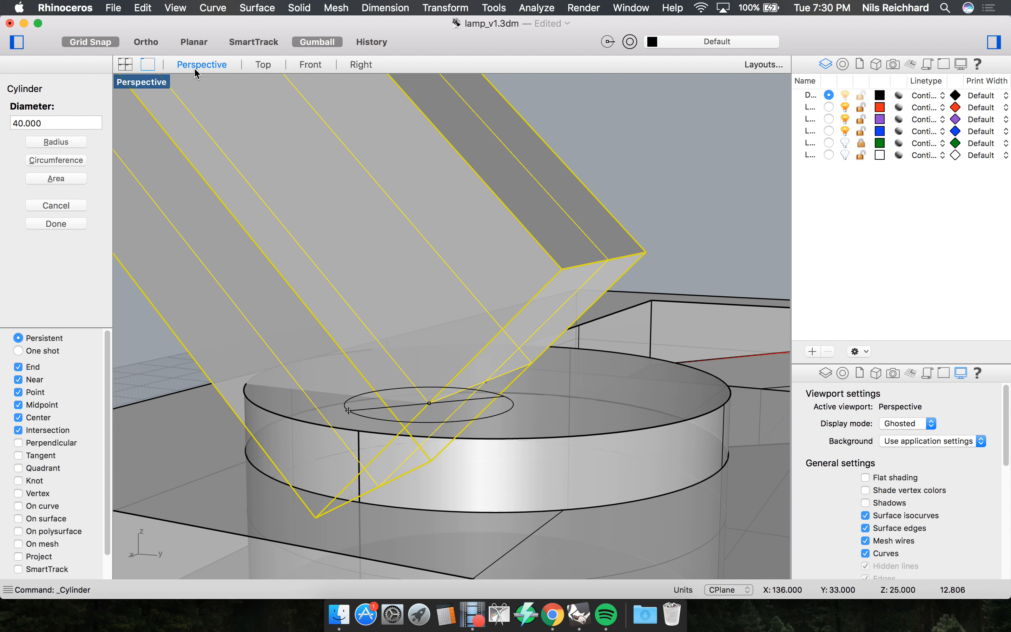
click(131, 65)
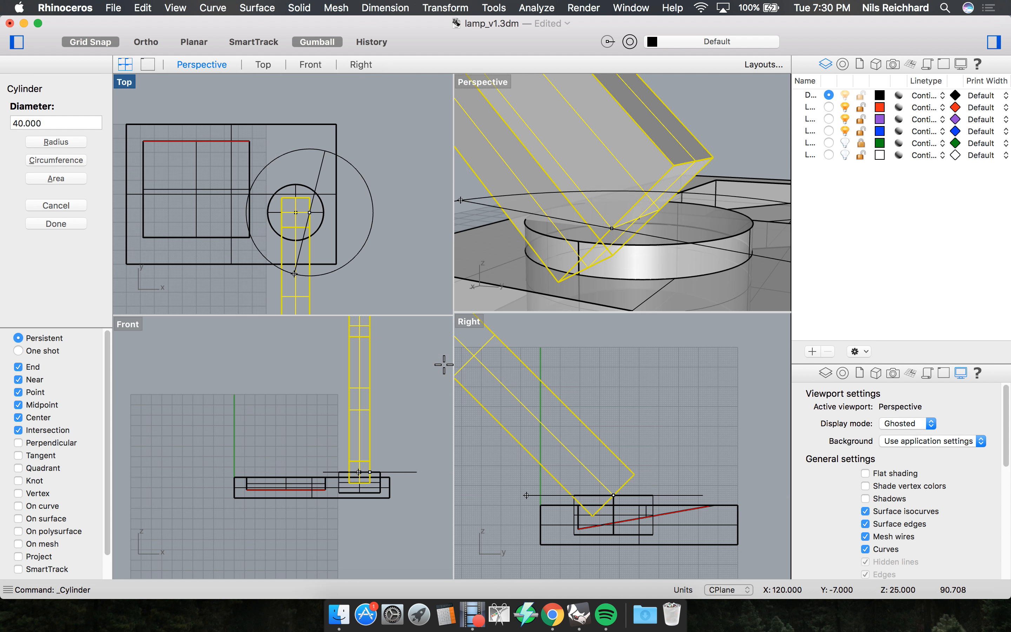
scroll(606, 462, up, 3)
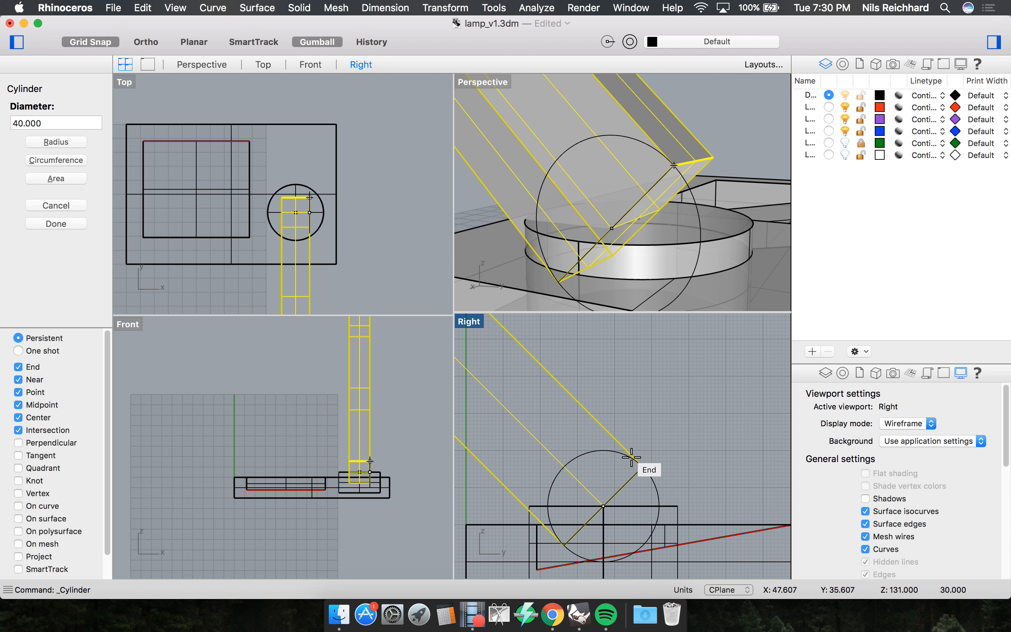
click(631, 458)
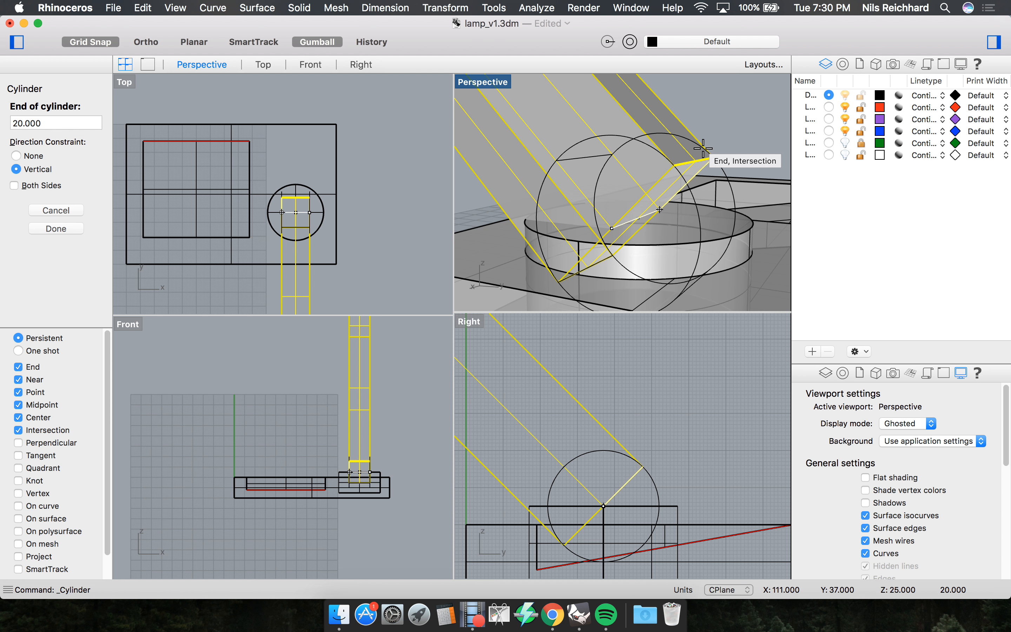
click(703, 149)
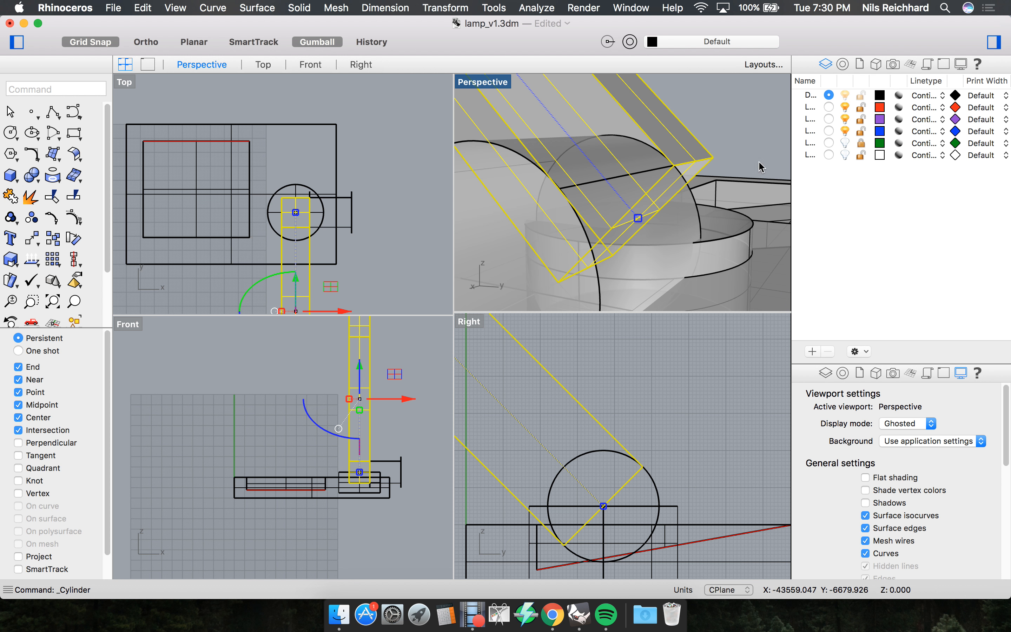
Move the new cylinder horizontally along X so that it sits around the column's lower end above the round disc.
scroll(672, 330, down, 6)
scroll(690, 225, down, 8)
right_drag(687, 221, 632, 230)
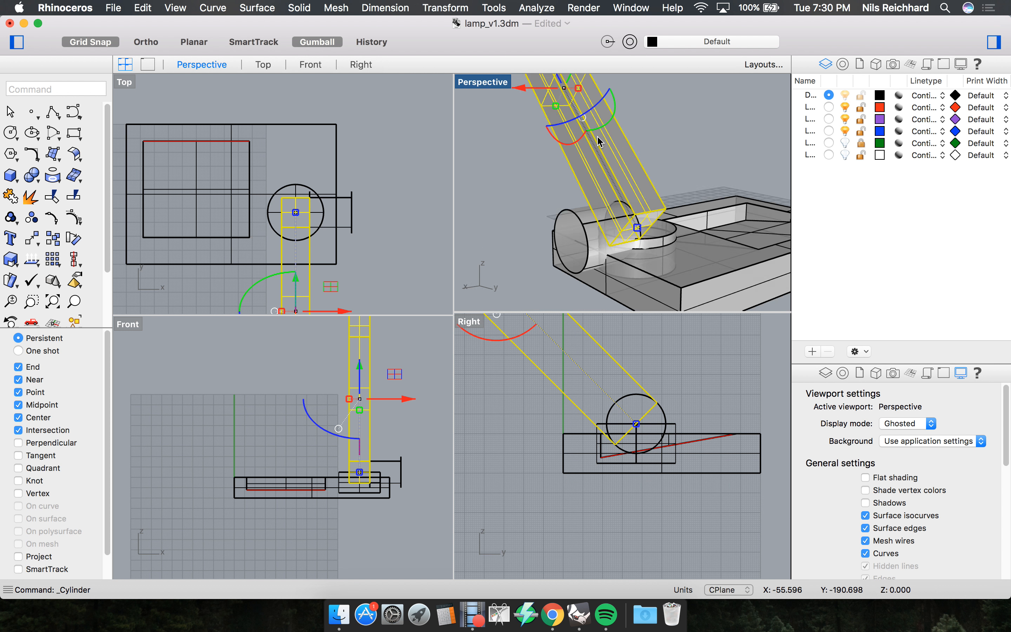
double_click(487, 83)
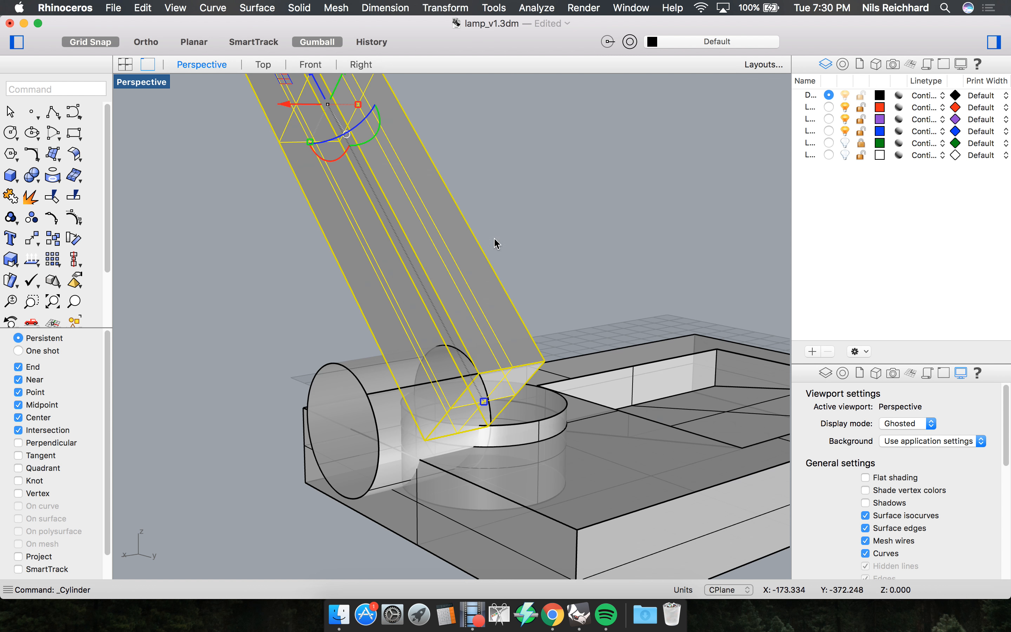
click(376, 319)
scroll(395, 338, up, 7)
right_drag(418, 328, 395, 326)
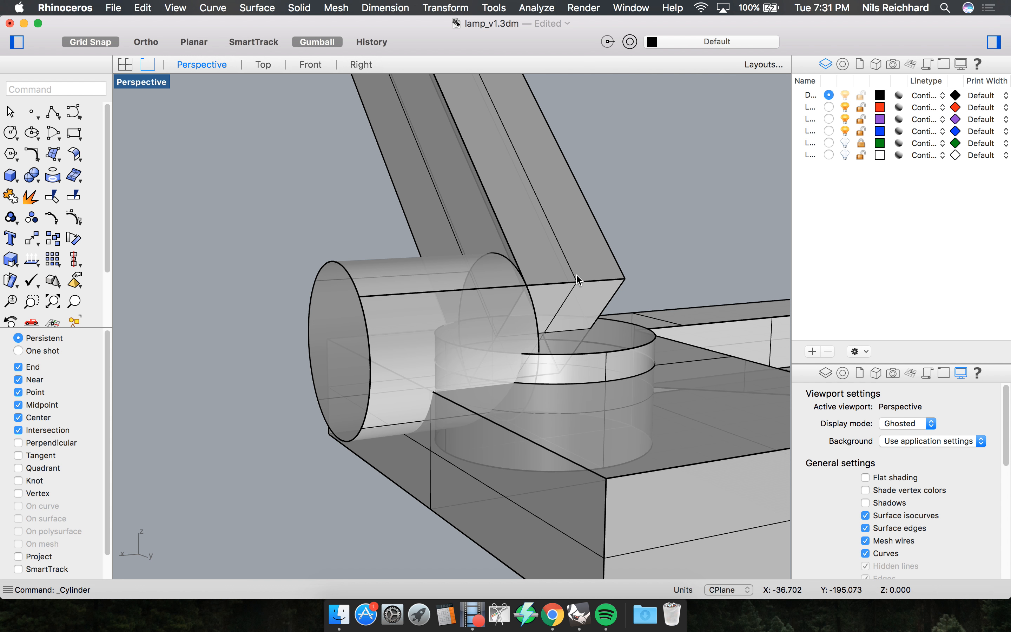
click(376, 301)
drag(387, 347, 504, 335)
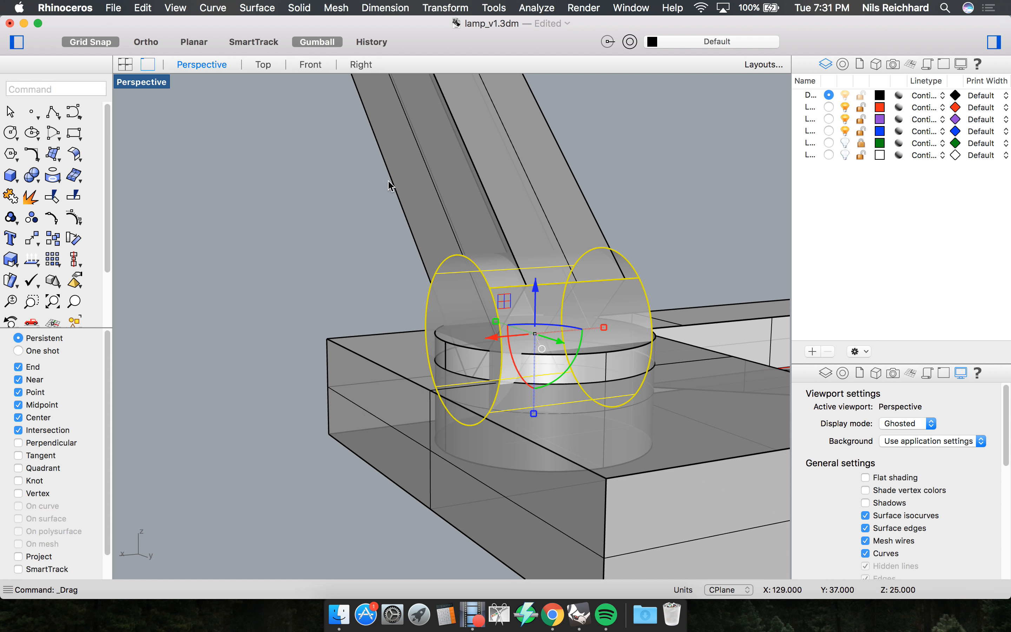
Centre the cylinder exactly on the round disc and the column's centreline in the Top view.
click(263, 65)
scroll(487, 365, up, 5)
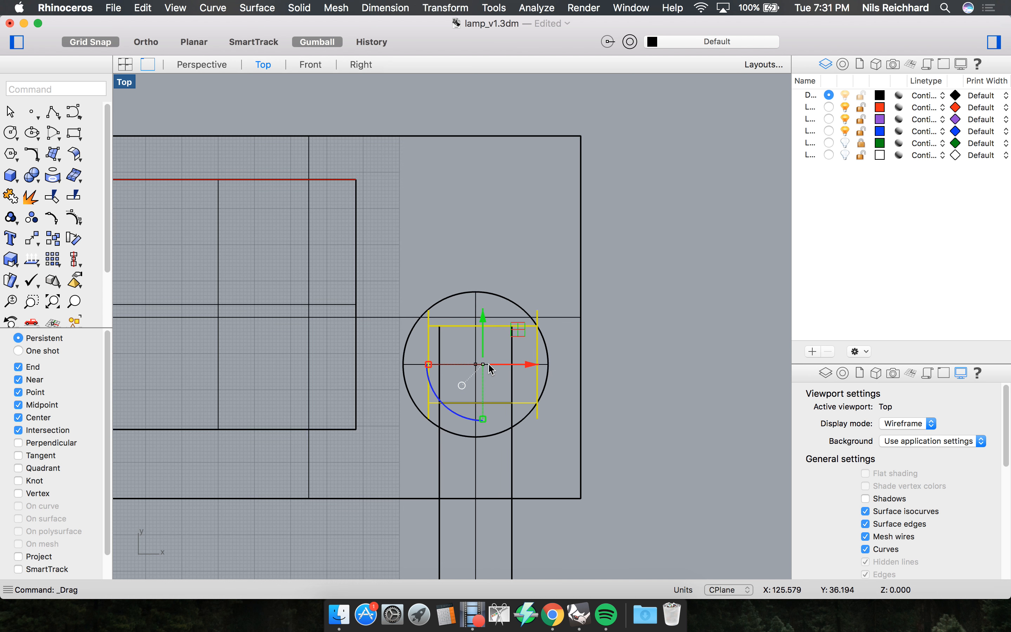
drag(512, 355, 491, 353)
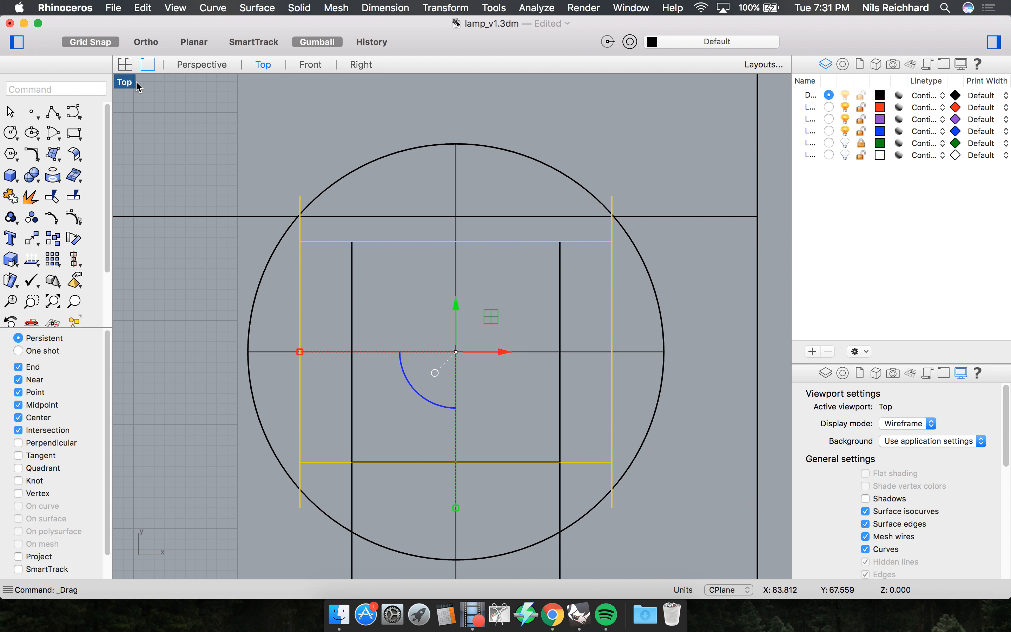
Examine in the Perspective view how the centred cylindrical joint meets the column's lower end and the round disc.
click(182, 65)
scroll(453, 335, down, 5)
right_drag(453, 336, 419, 310)
click(382, 314)
scroll(395, 296, up, 10)
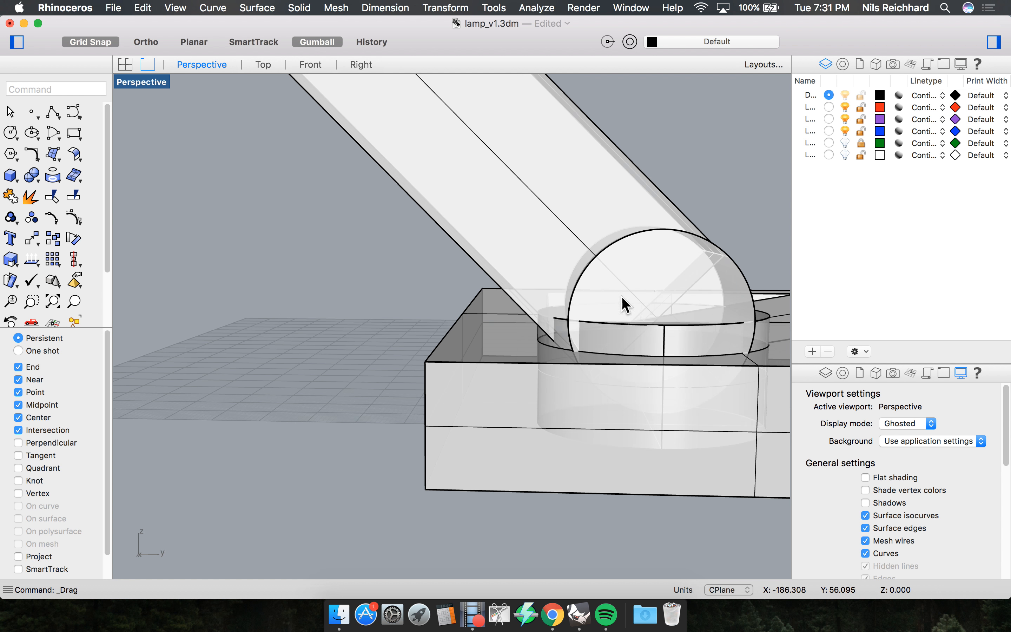
right_drag(597, 296, 468, 314)
click(466, 314)
drag(458, 361, 435, 355)
key(Escape)
right_drag(352, 319, 459, 307)
scroll(601, 346, up, 3)
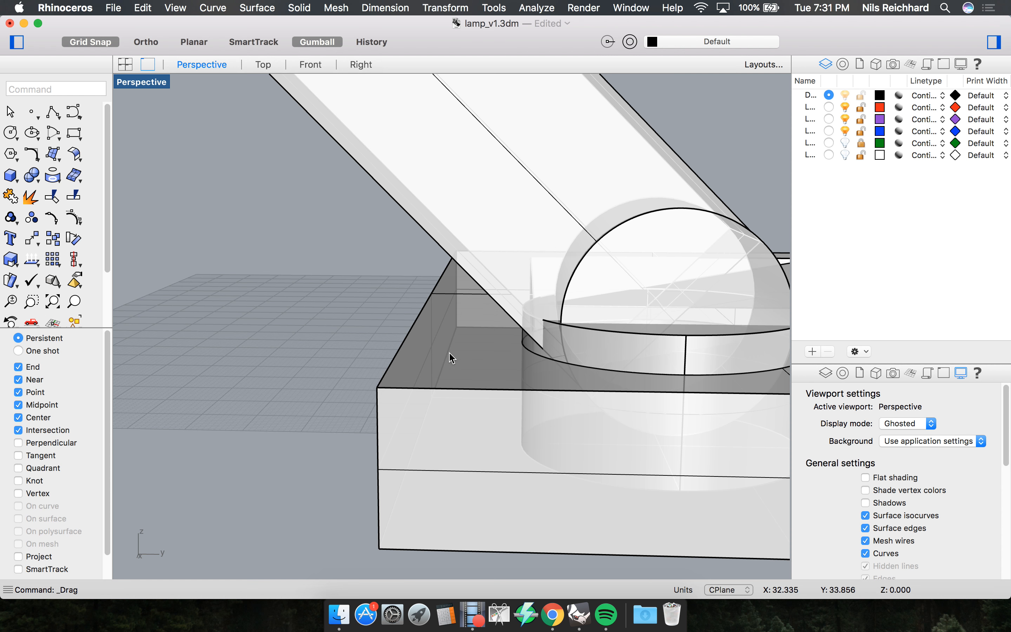
Examine the whole lamp from several angles and distances, comparing the column, joint and base.
scroll(410, 351, down, 10)
scroll(410, 308, up, 5)
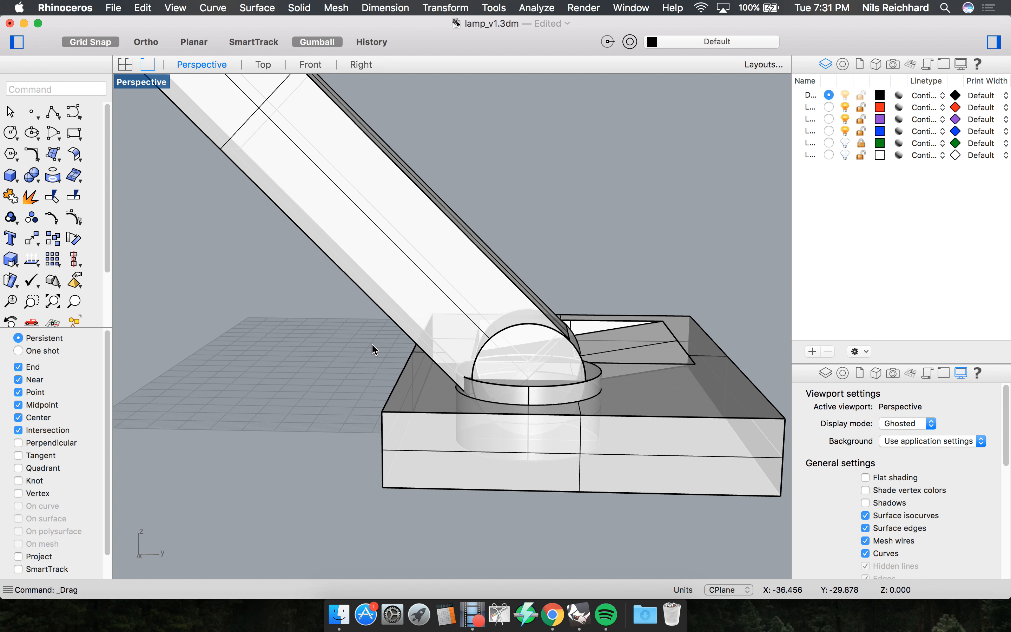
scroll(481, 314, down, 5)
click(457, 217)
scroll(529, 253, up, 3)
click(530, 253)
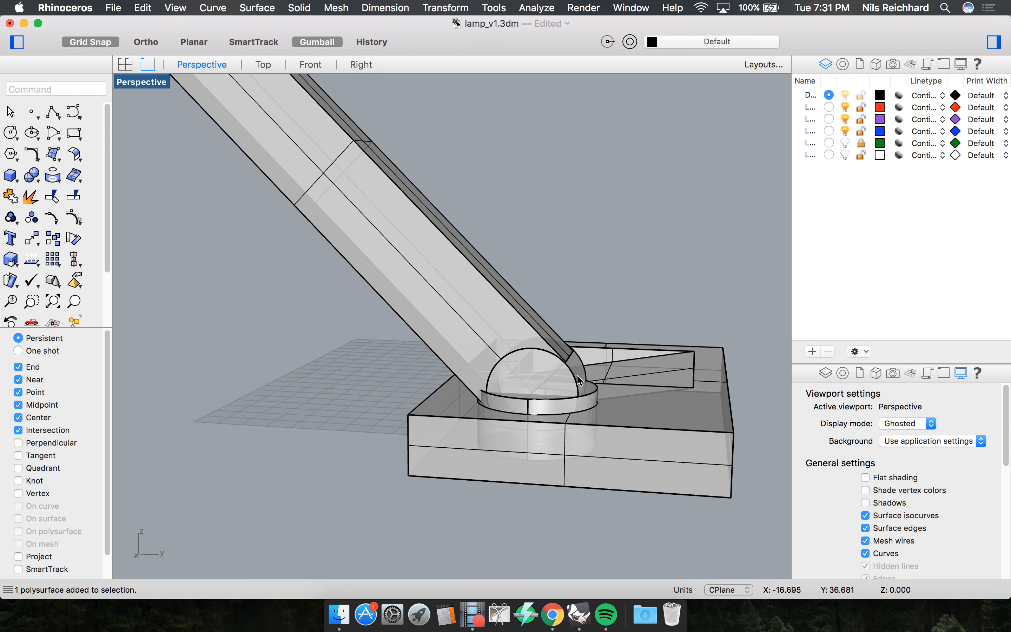
right_drag(514, 246, 497, 336)
scroll(498, 336, down, 10)
scroll(449, 251, up, 4)
right_drag(450, 256, 494, 332)
scroll(514, 391, up, 5)
right_drag(513, 388, 436, 339)
scroll(435, 362, down, 5)
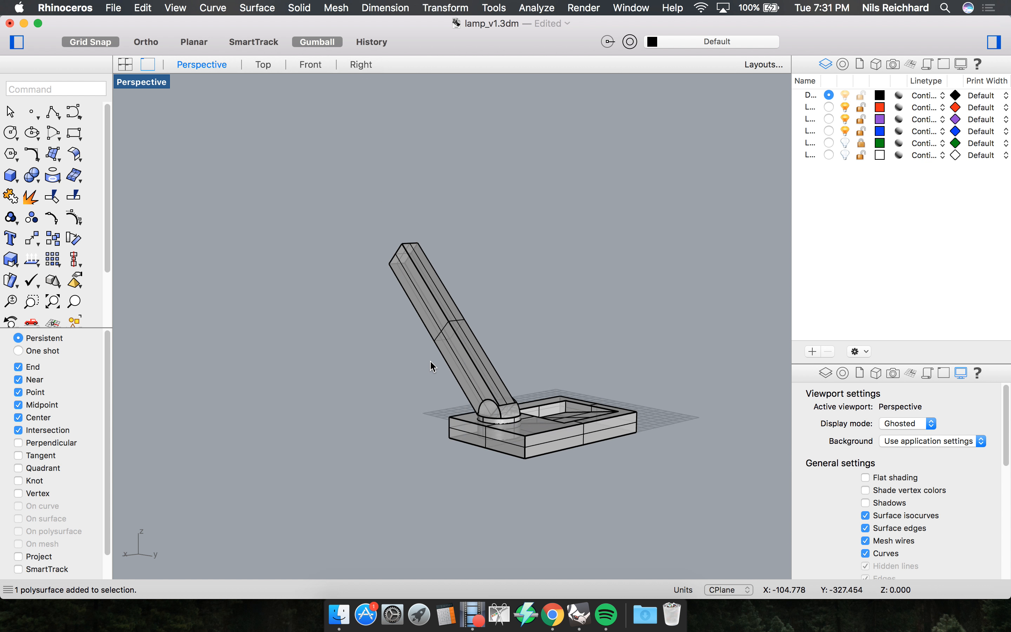
Try to shell the tilted column with a thickness of 2, removing its two opposite wide side faces.
scroll(433, 349, up, 3)
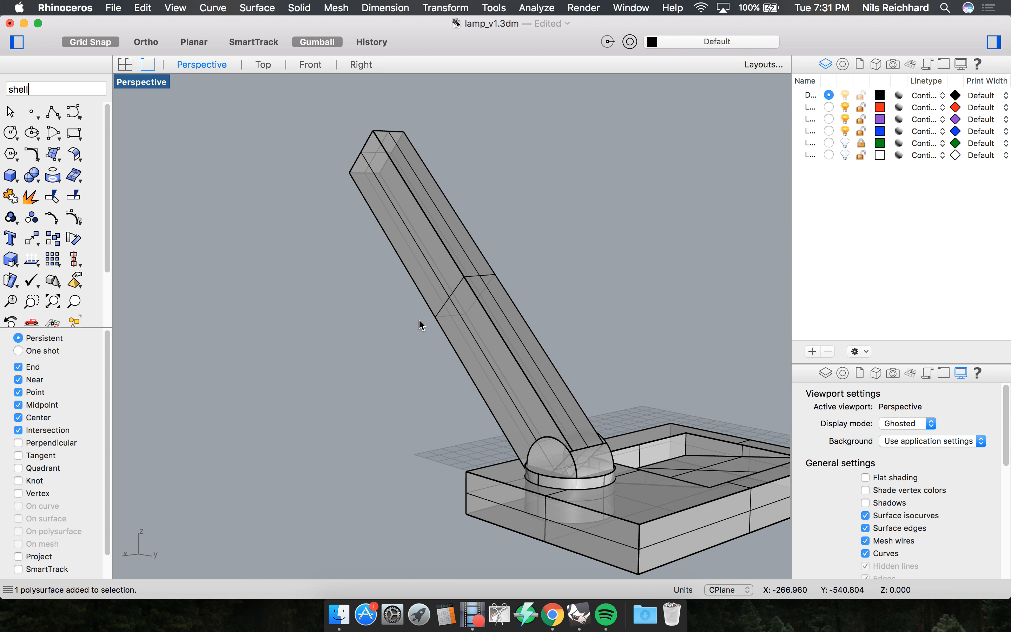
key(Return)
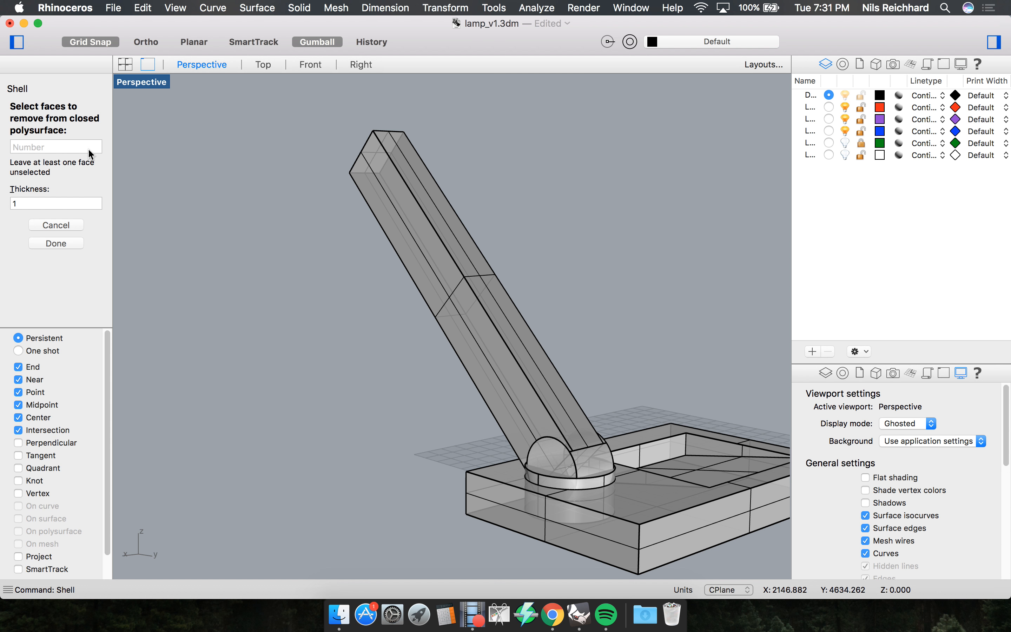
scroll(362, 283, down, 5)
scroll(246, 247, up, 4)
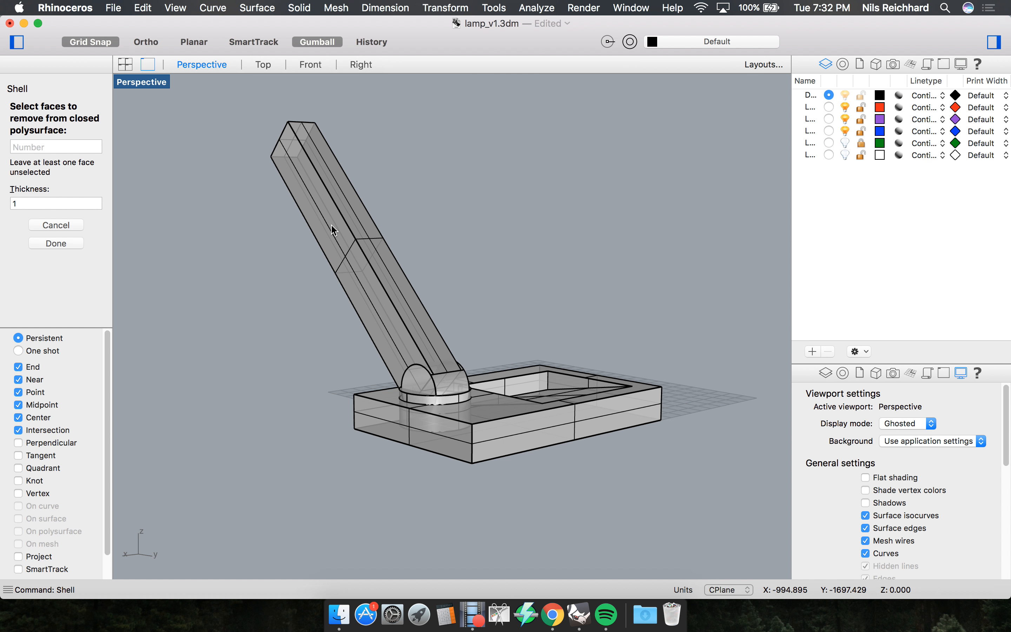
scroll(332, 223, up, 4)
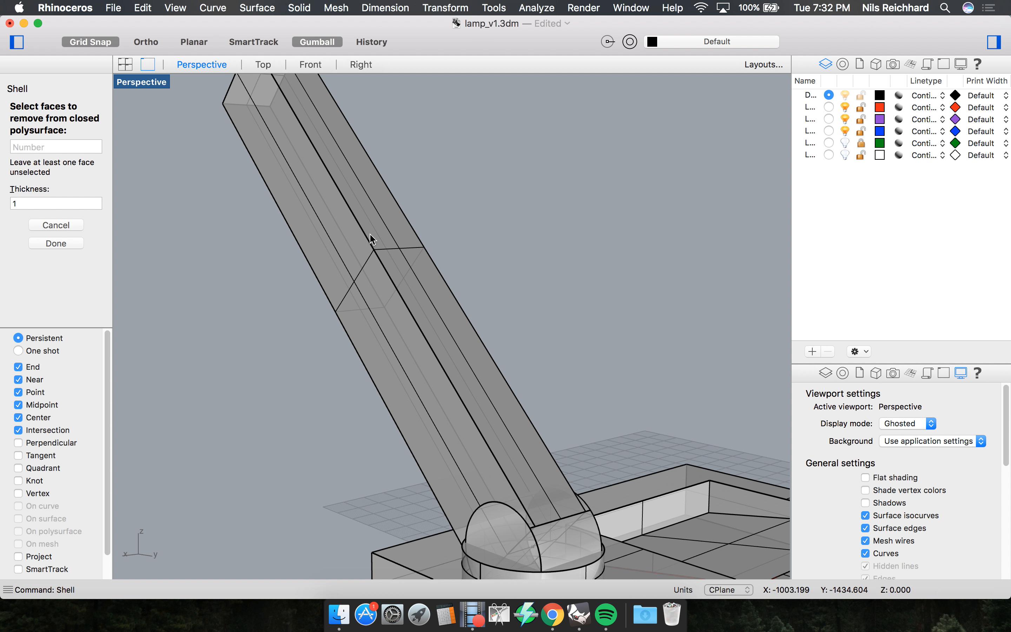
scroll(436, 303, down, 5)
scroll(435, 304, up, 4)
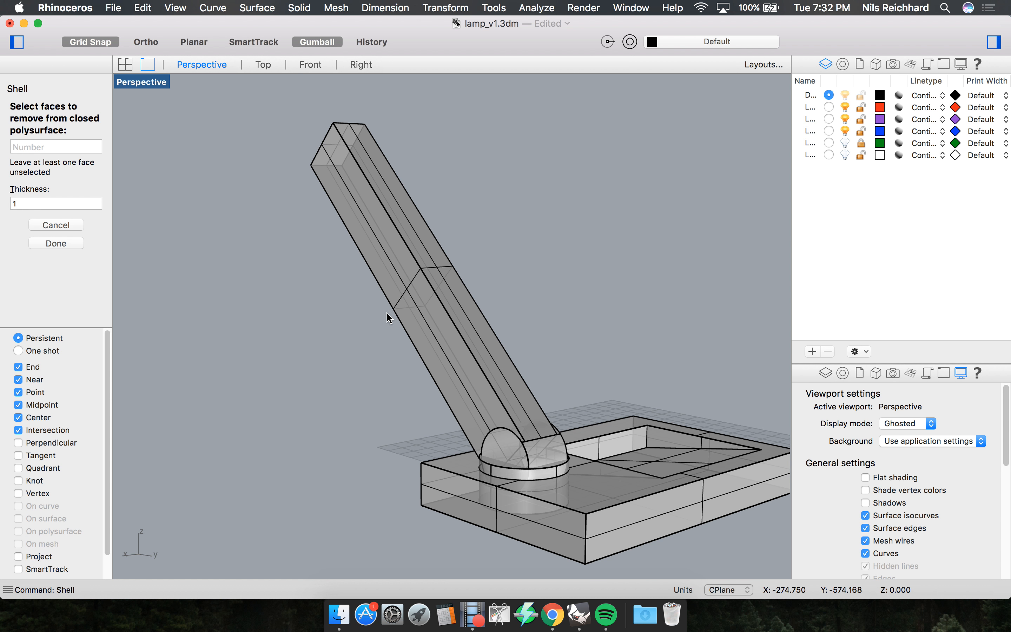
scroll(424, 323, up, 4)
scroll(427, 309, down, 4)
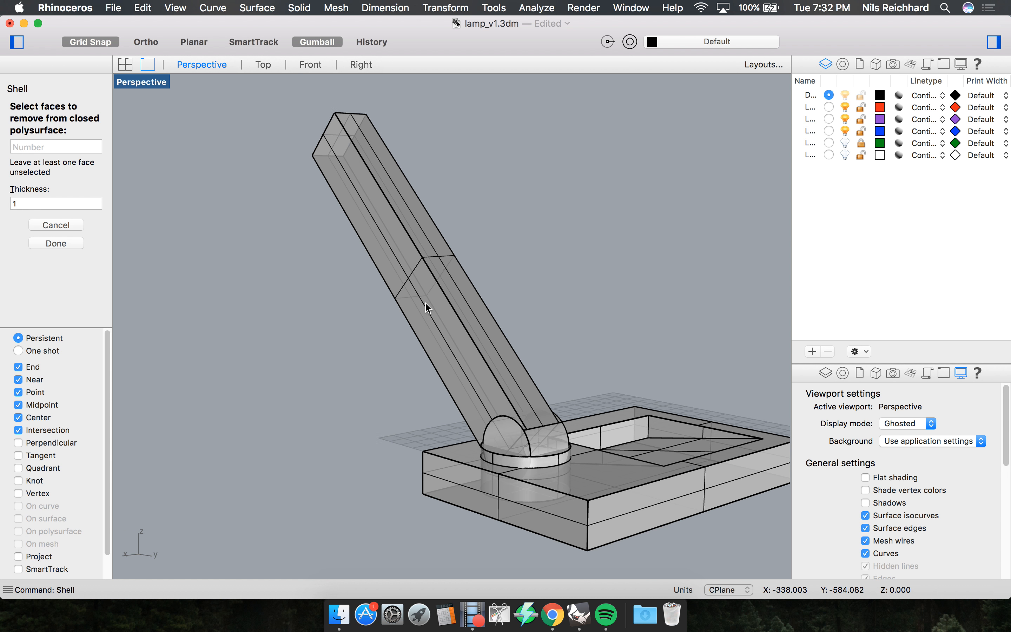
scroll(417, 286, up, 3)
click(390, 276)
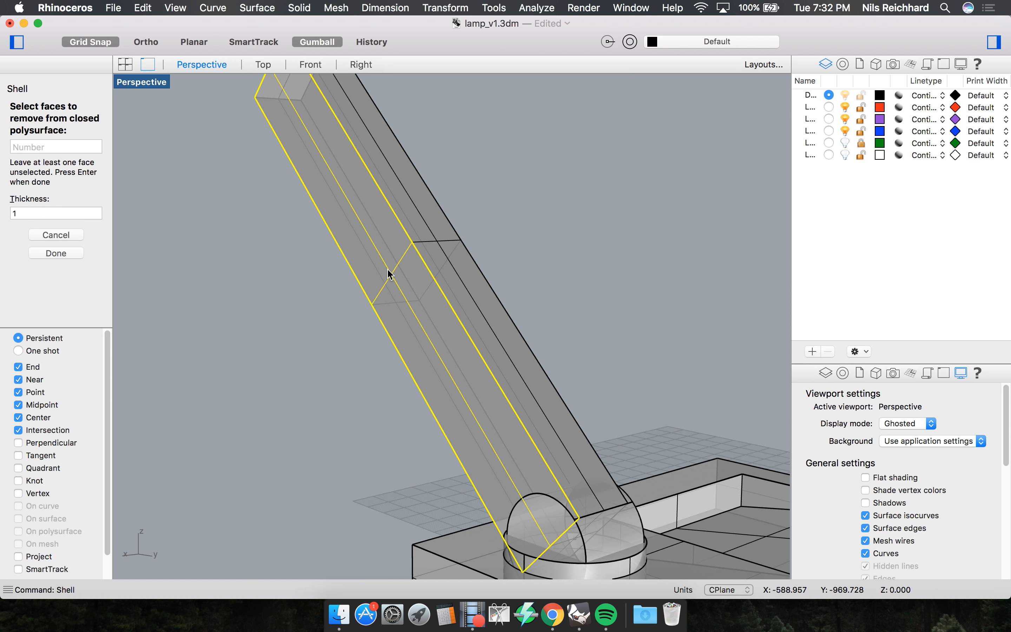
right_drag(544, 253, 462, 251)
click(505, 269)
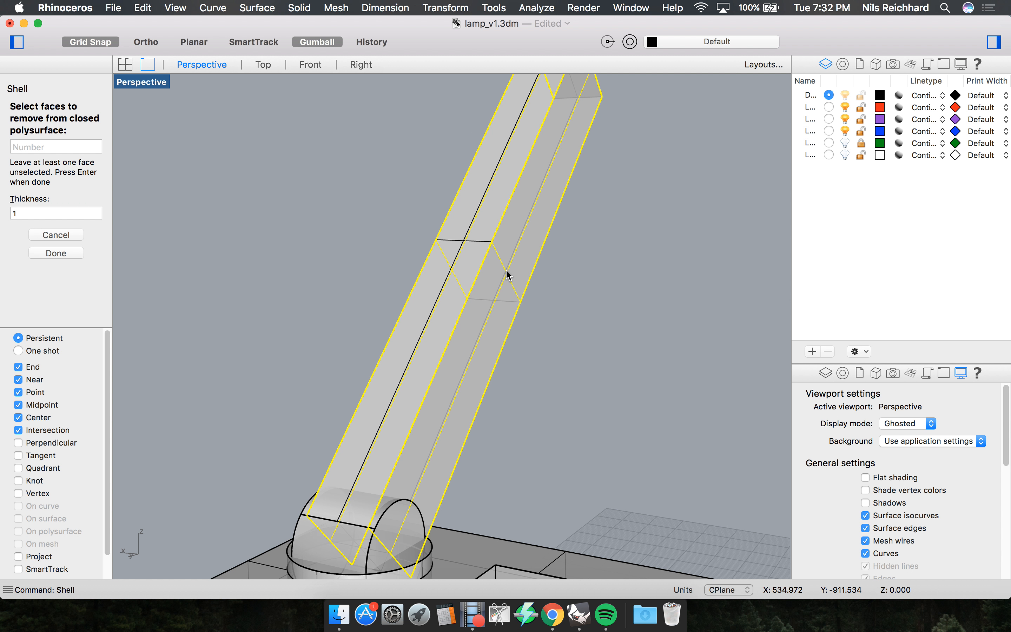
double_click(14, 213)
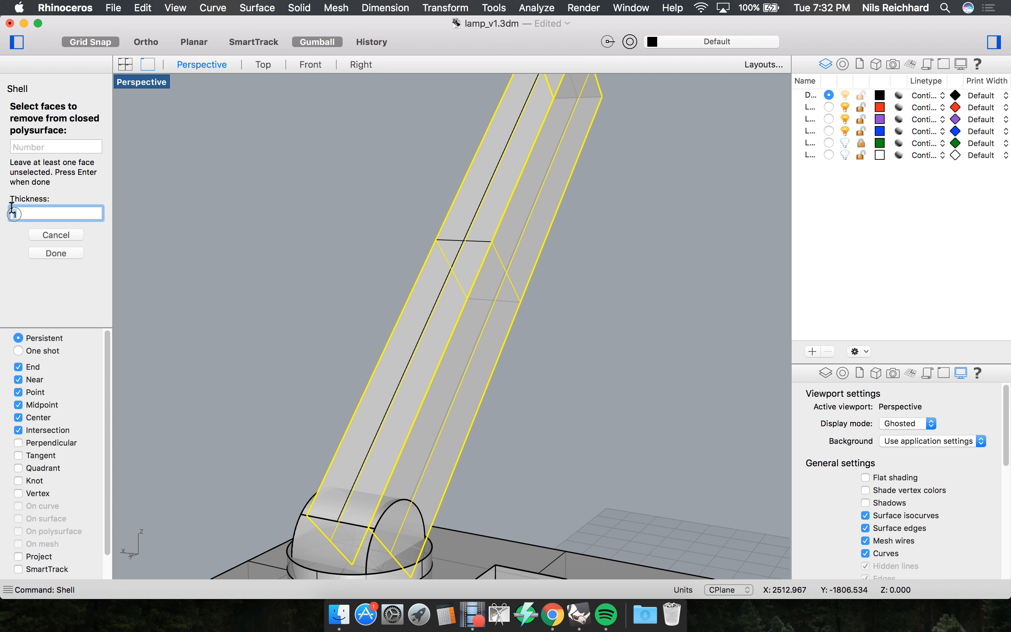
text(2)
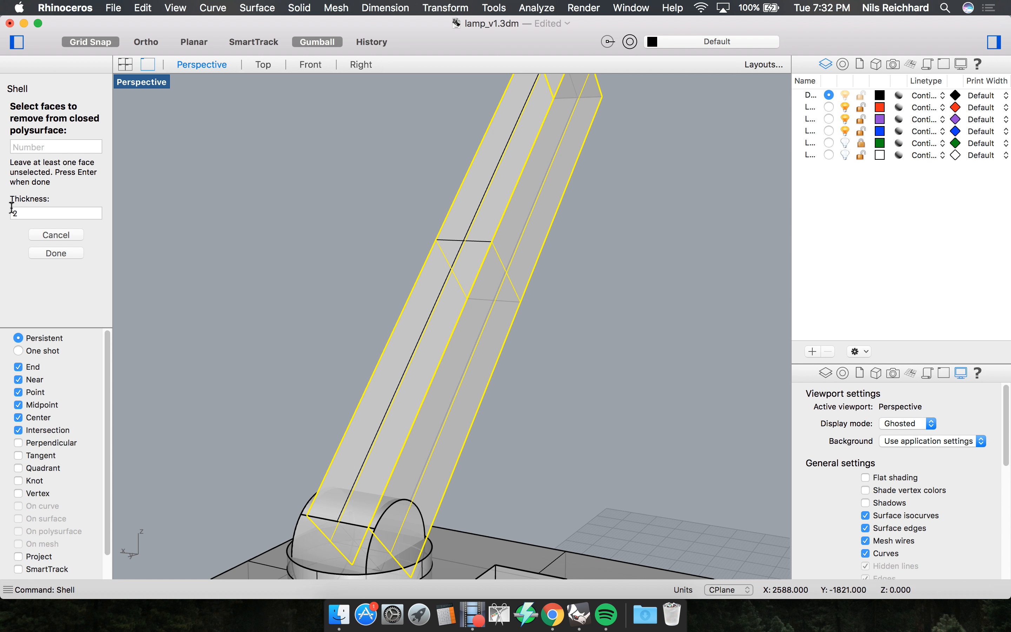
click(69, 250)
right_drag(518, 225, 537, 287)
key(super+z)
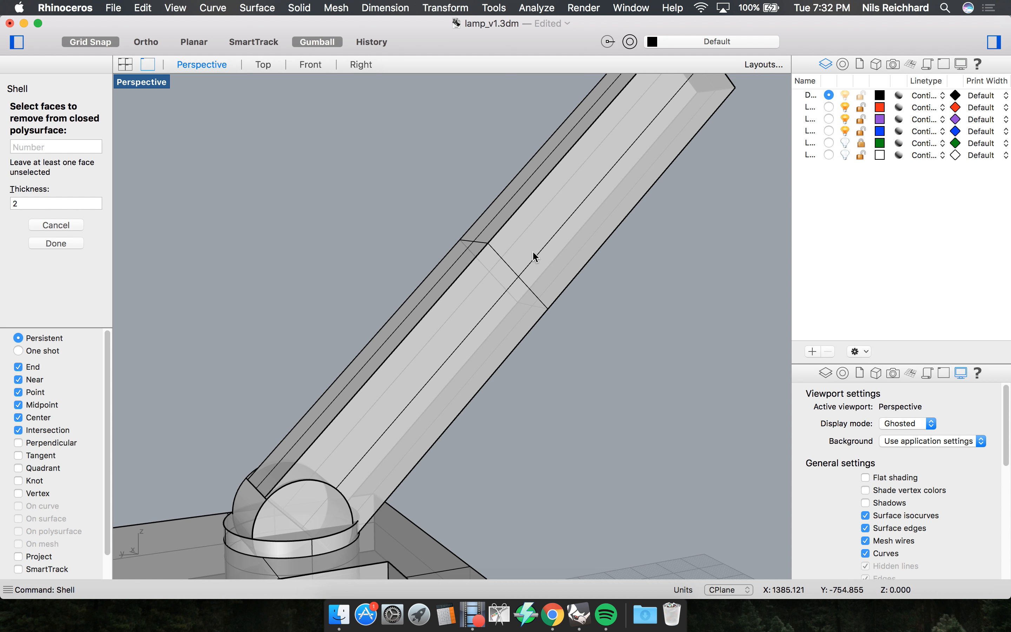
Try to shell the column with a thickness of 2, removing only one wide side face.
click(535, 256)
key(Return)
right_drag(543, 294, 479, 317)
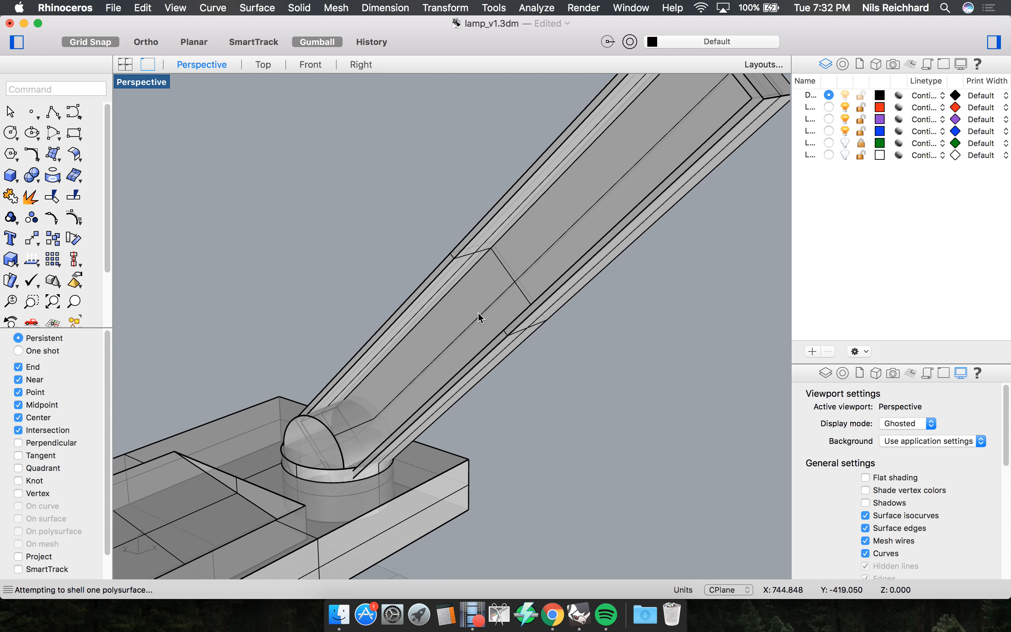
key(super+z)
Try to shell the column with the thickness entered as 3 and both opposite wide side faces removed.
key(Return)
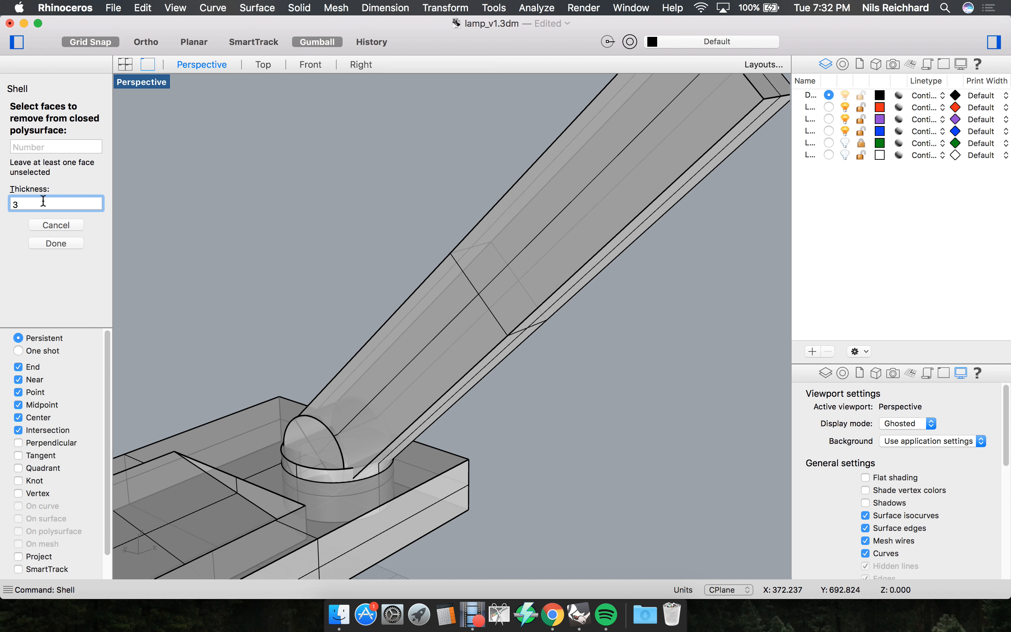
key(Return)
key(Return)
click(477, 293)
right_drag(496, 306, 493, 305)
click(457, 283)
key(Return)
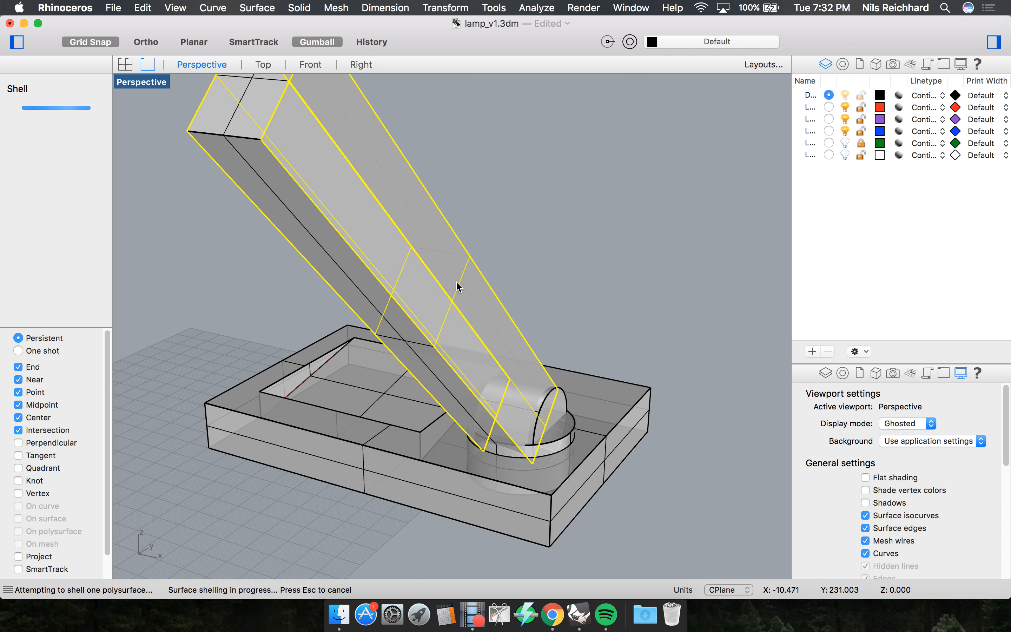
right_drag(358, 292, 480, 297)
key(super+z)
Try to shell the column with a thickness of 3, removing one wide side face and the adjoining upper face.
key(Return)
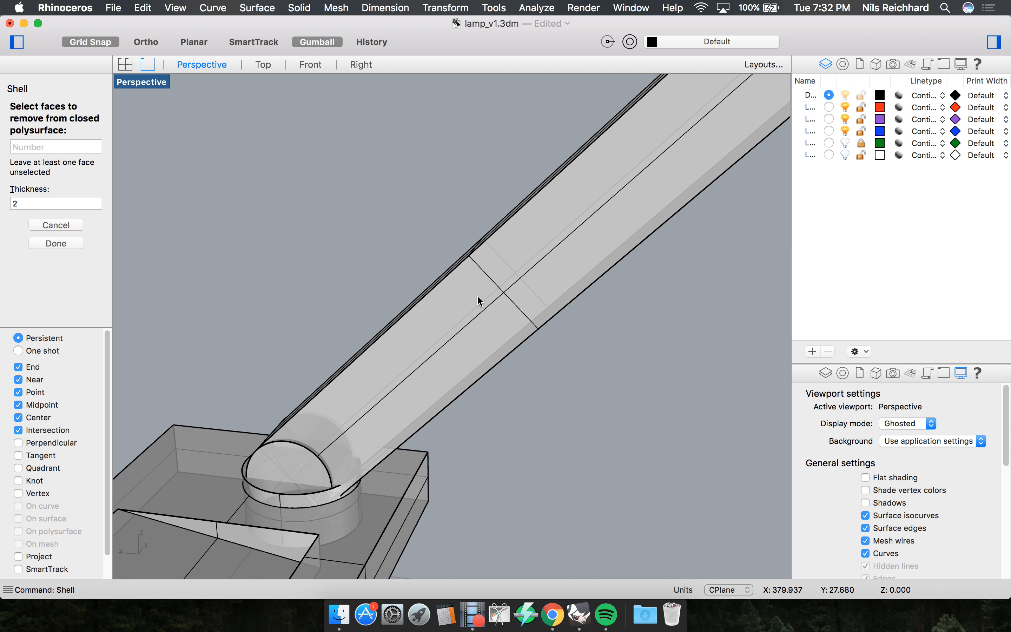
double_click(17, 200)
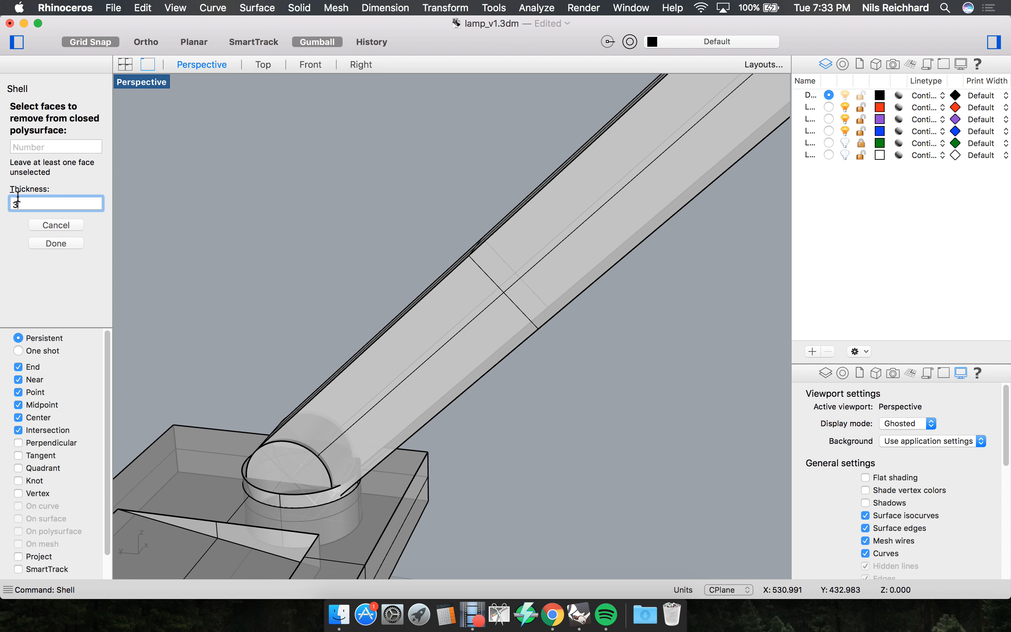
text(3)
key(Return)
click(585, 285)
right_drag(584, 284, 481, 276)
click(475, 252)
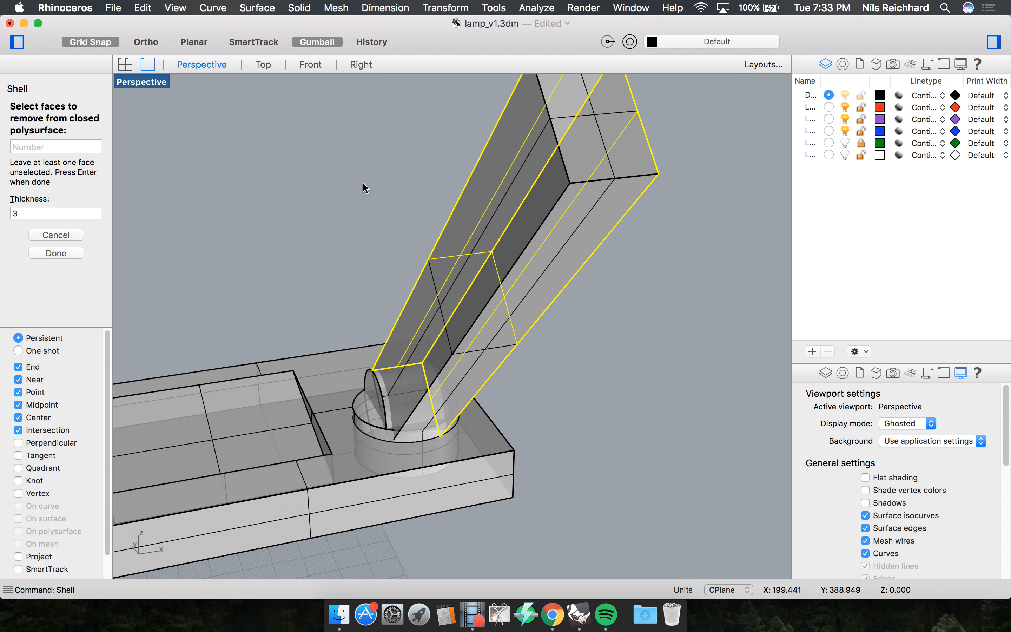
key(Return)
right_drag(371, 234, 395, 245)
Shell the tilted column again with its wide side opened, and check the hollowed lower end at the joint.
key(Return)
right_drag(282, 264, 402, 451)
click(533, 237)
key(Return)
scroll(581, 539, up, 5)
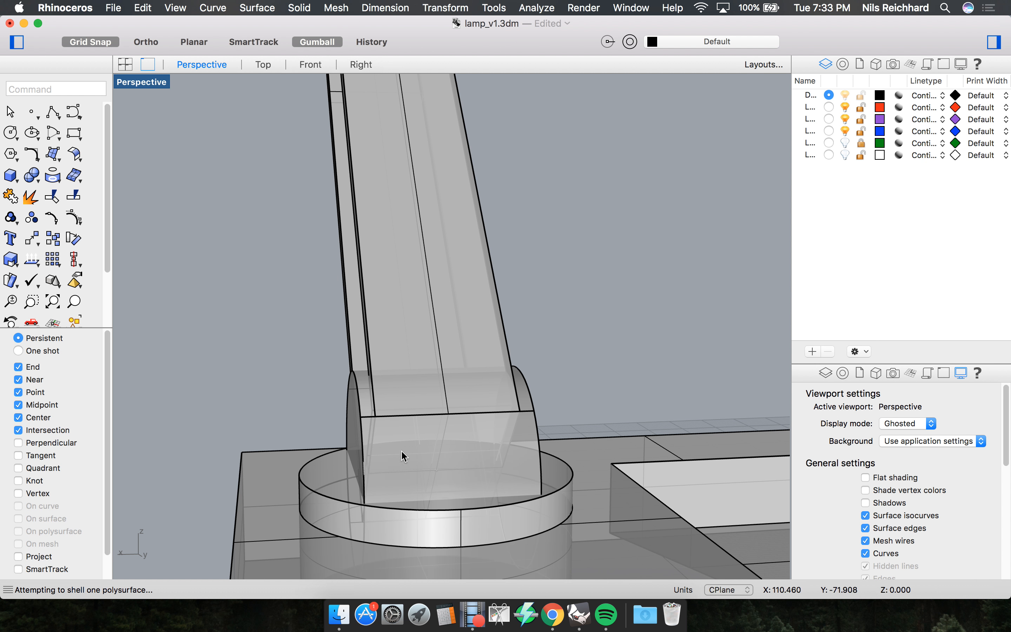
Narrow the joint cylinder along its axis to just wider than the column, and make a smaller scaled copy inside it.
click(338, 389)
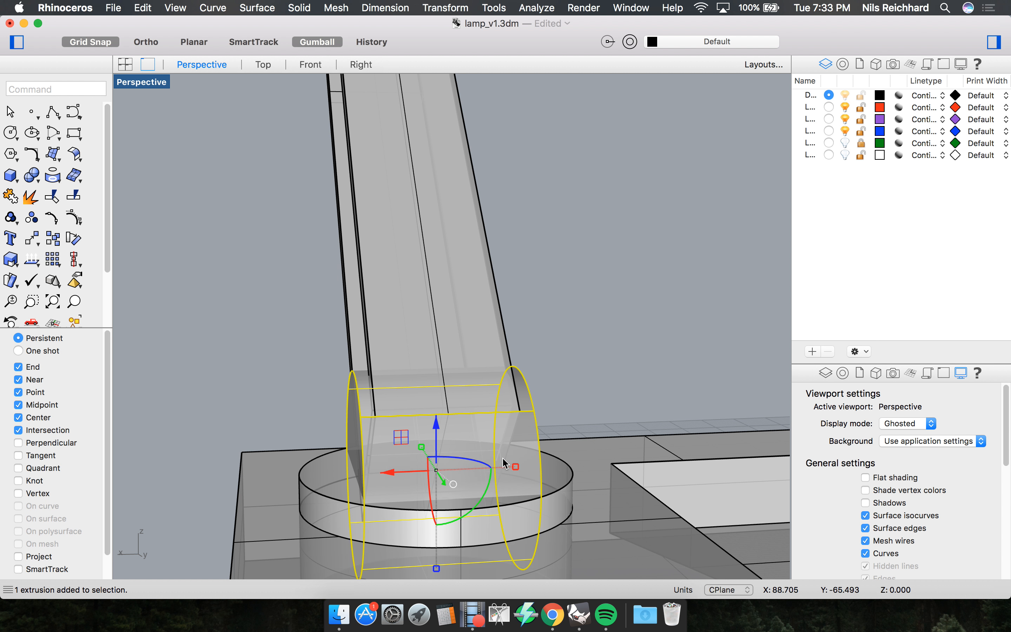
drag(515, 467, 504, 461)
right_drag(457, 434, 479, 456)
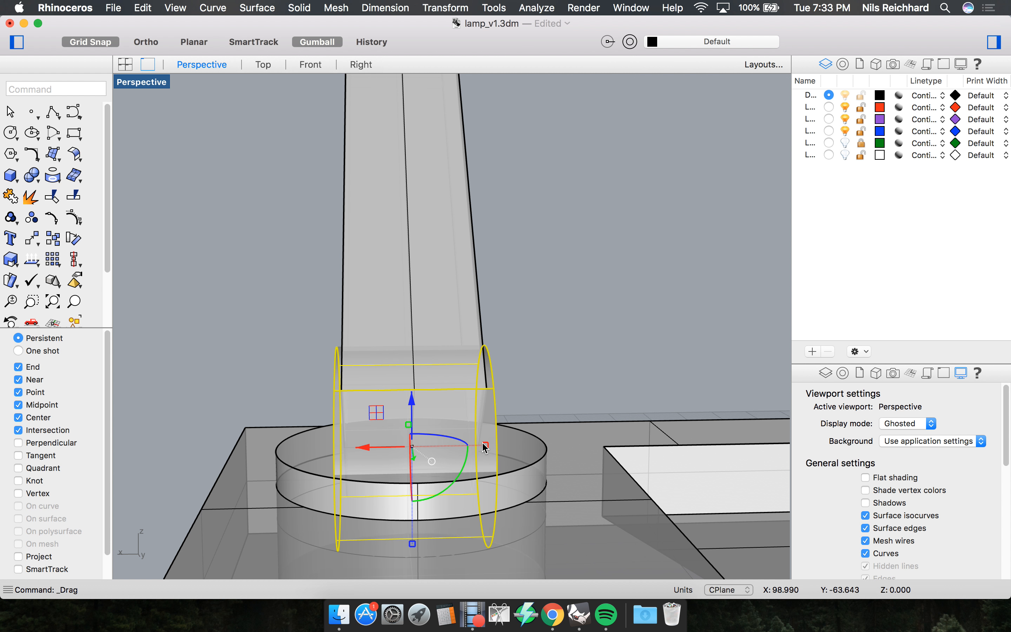
drag(484, 448, 467, 452)
click(281, 368)
right_drag(282, 367, 349, 356)
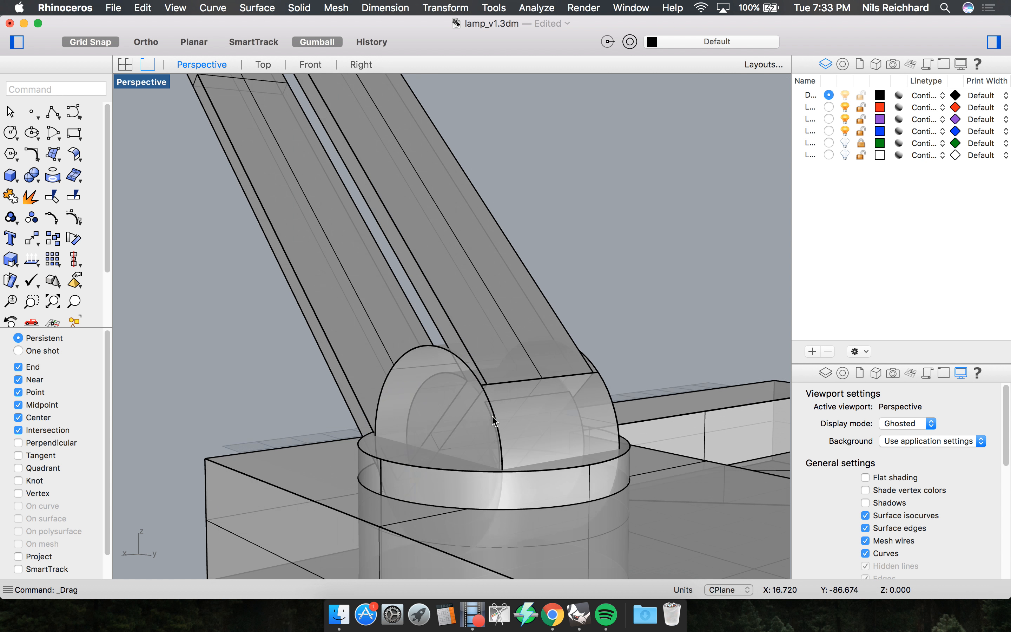
Stretch the smaller inner cylinder along its axis so it projects slightly beyond both ends of the joint cylinder.
right_drag(575, 408, 585, 386)
click(586, 387)
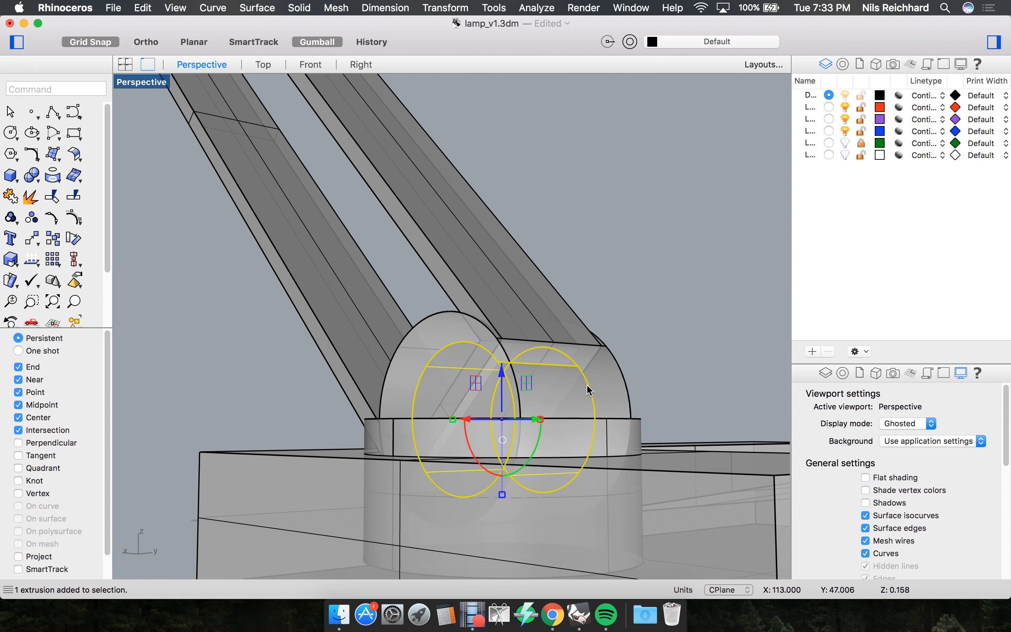
right_drag(528, 415, 497, 439)
drag(505, 436, 542, 436)
key(Escape)
Combine the joint cylinder and the longer inner cylinder with a Boolean union, and select the united joint.
right_drag(615, 332, 395, 382)
click(395, 383)
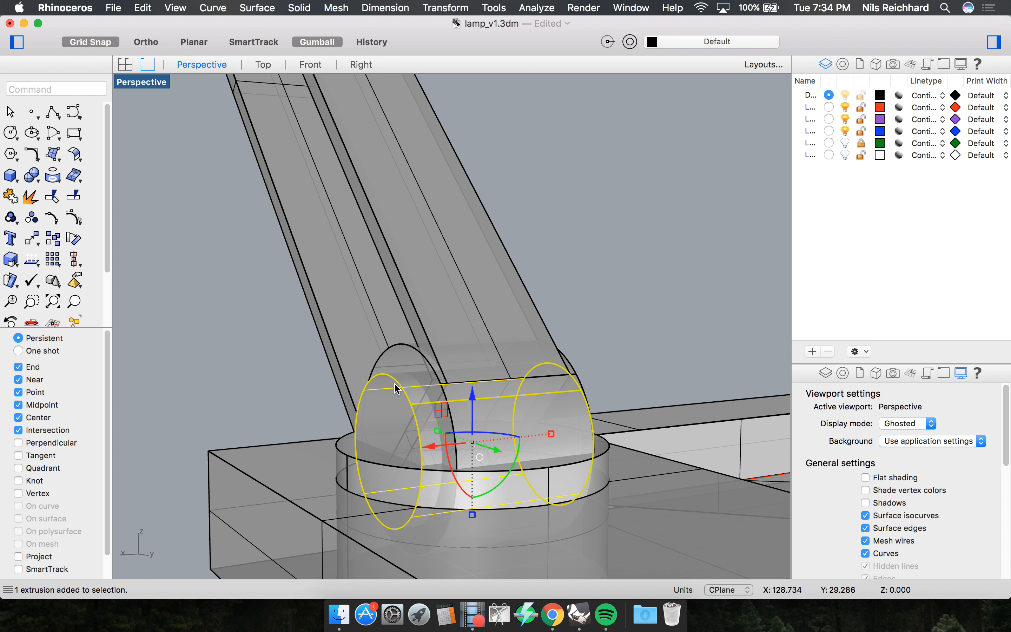
right_drag(400, 376, 442, 341)
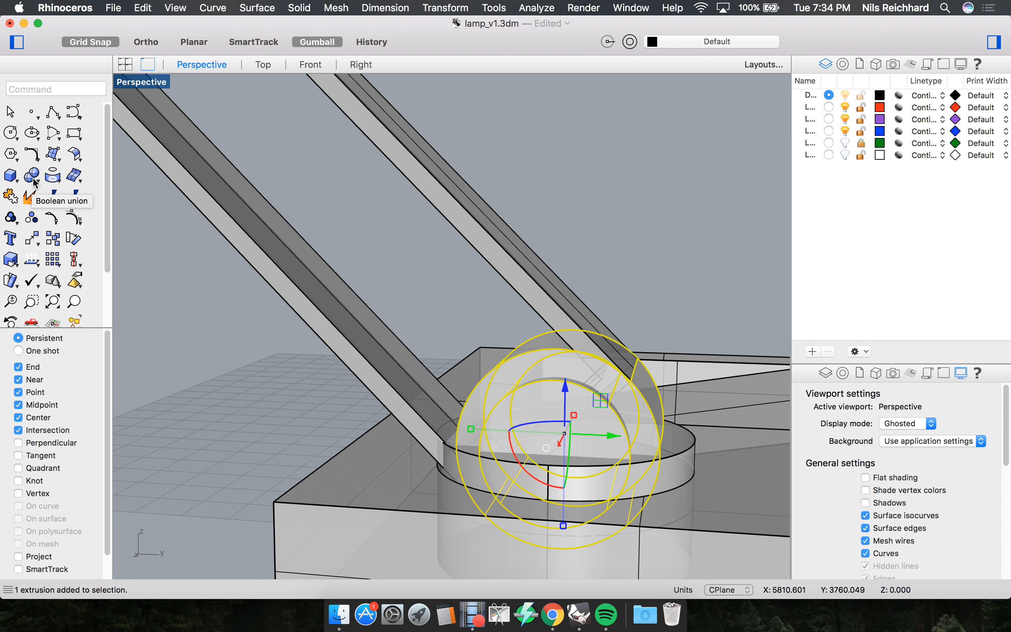
click(34, 180)
click(536, 335)
Examine the hollow tilted column, its open upper end and the united joint on the base from several angles.
right_drag(676, 266, 522, 351)
scroll(533, 317, down, 5)
scroll(518, 342, down, 3)
scroll(465, 293, up, 6)
right_drag(503, 291, 474, 275)
scroll(473, 275, down, 5)
mouse_move(522, 390)
right_down()
mouse_move(439, 364)
mouse_move(528, 376)
right_up()
scroll(485, 391, down, 5)
right_drag(461, 361, 499, 383)
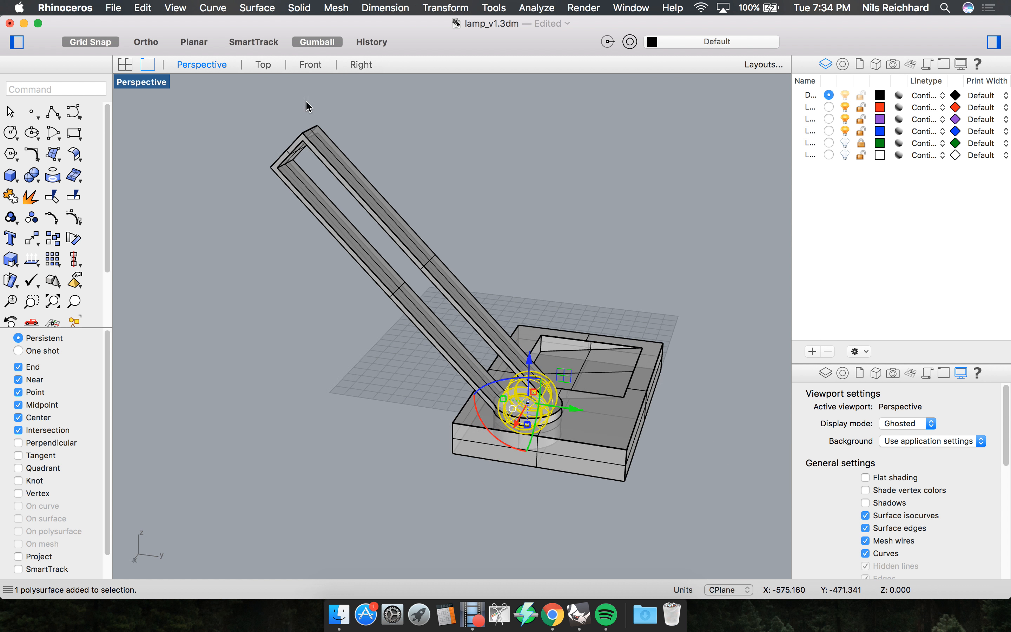
scroll(549, 289, up, 5)
scroll(560, 276, down, 8)
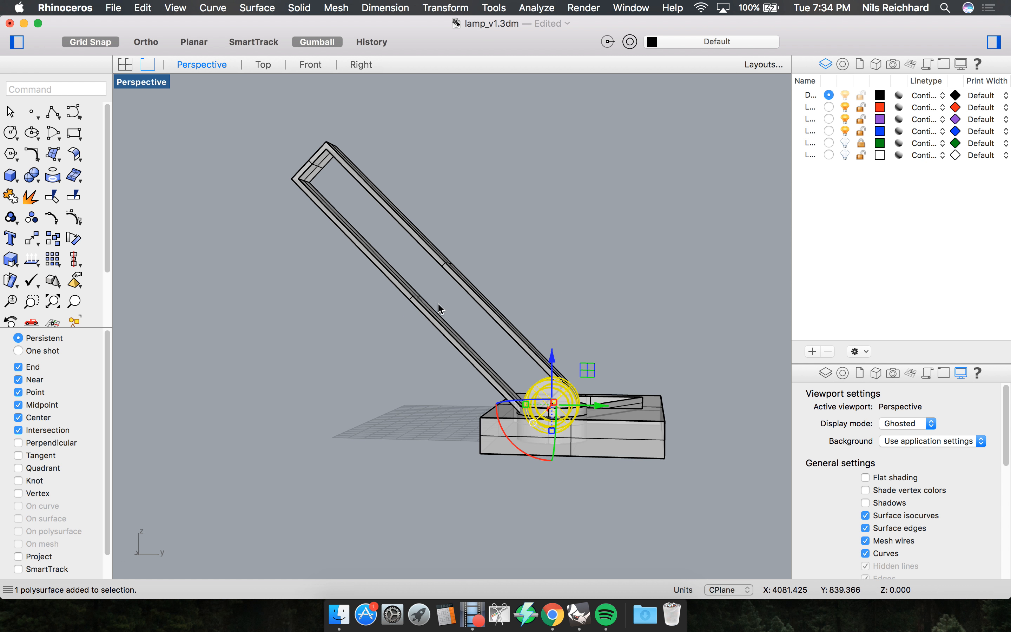
scroll(461, 276, up, 4)
right_drag(462, 276, 421, 267)
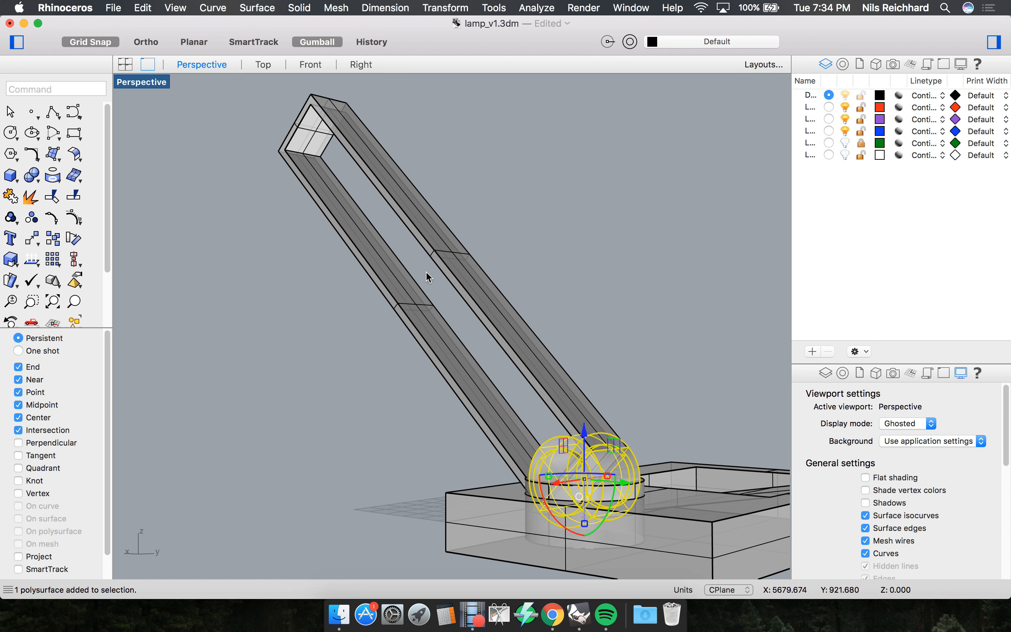
Copy the united joint from the column's lower end corner to the matching corner at its upper end.
text(py)
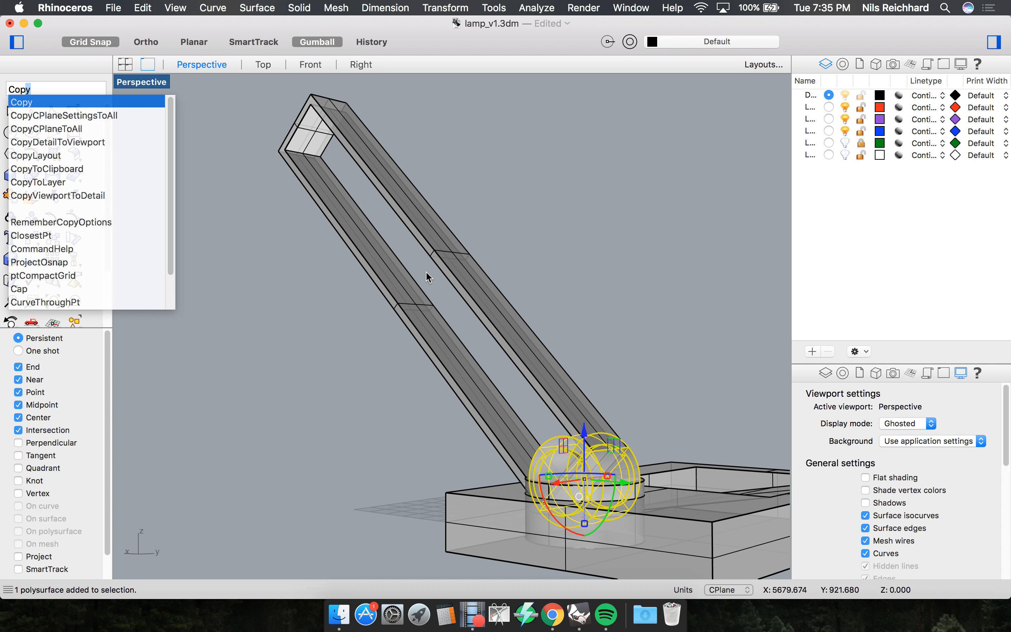
key(Return)
scroll(598, 423, up, 5)
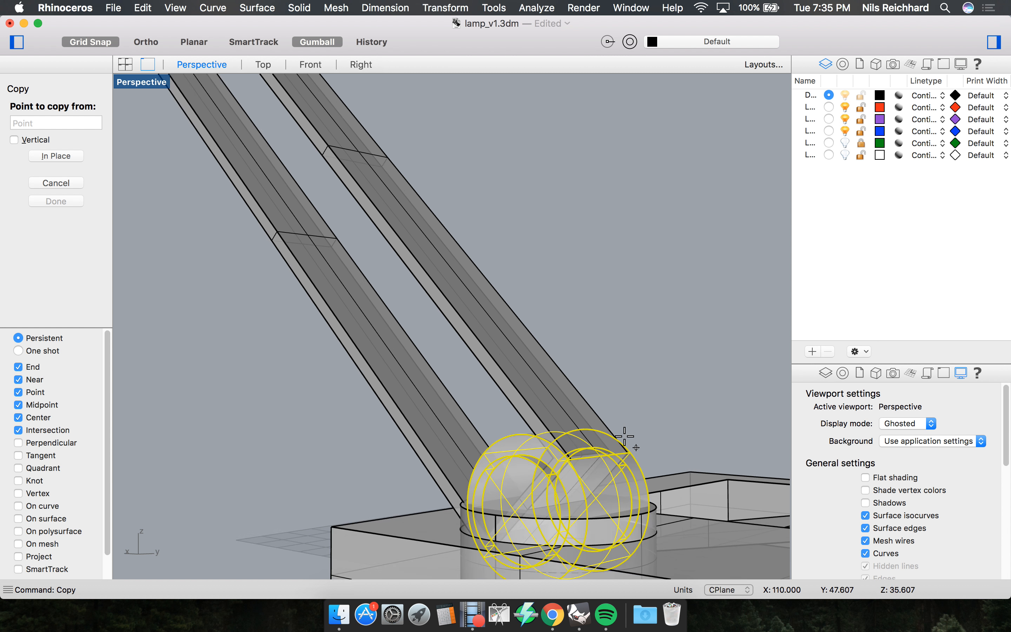
scroll(641, 430, up, 3)
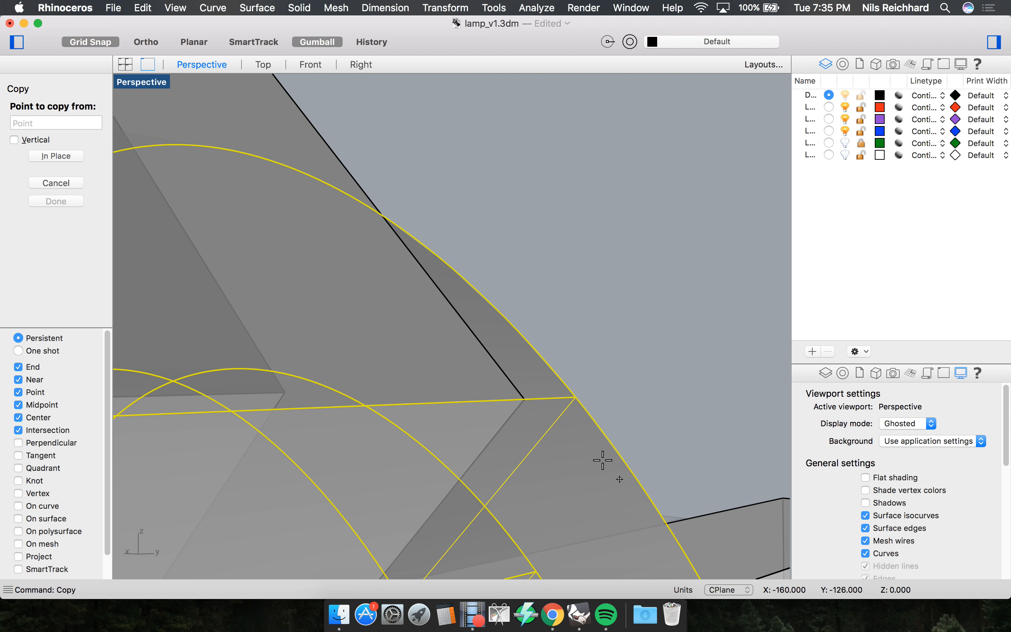
click(514, 387)
scroll(512, 386, down, 8)
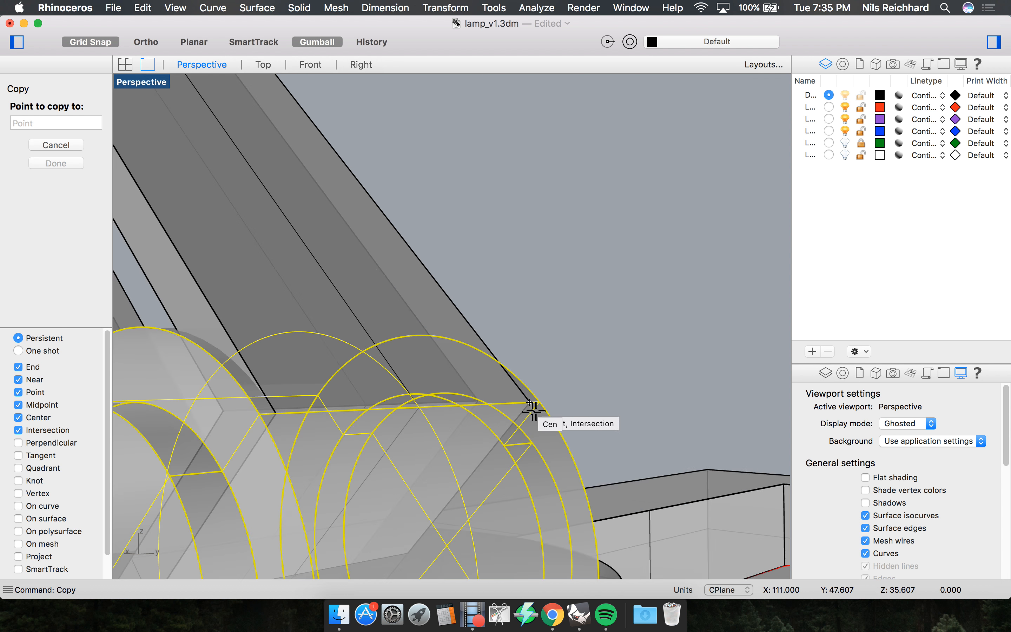
scroll(524, 361, up, 3)
scroll(351, 241, up, 4)
scroll(351, 241, up, 2)
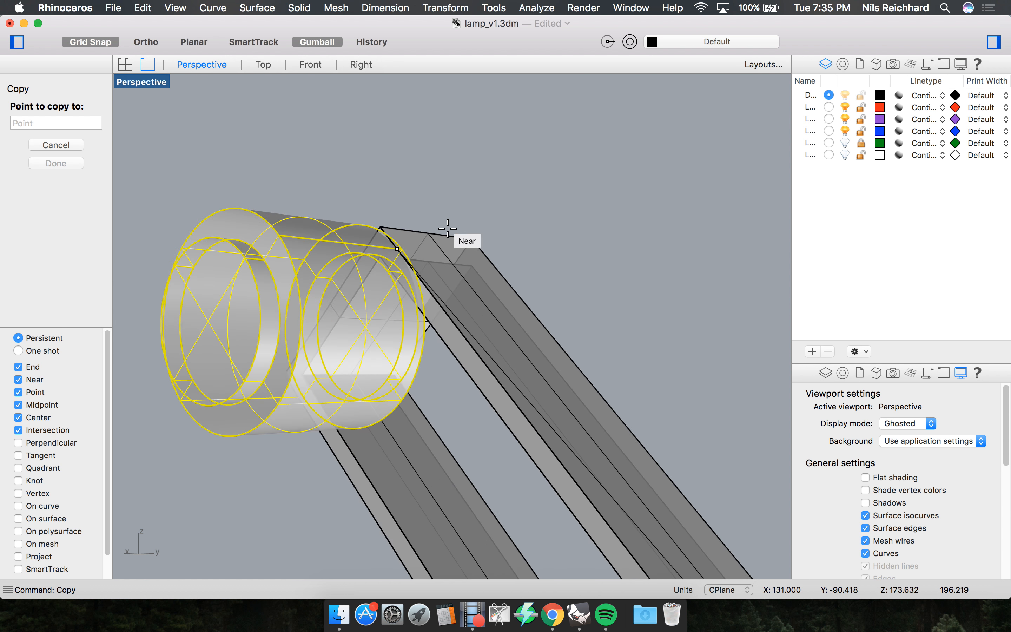
scroll(383, 226, up, 1)
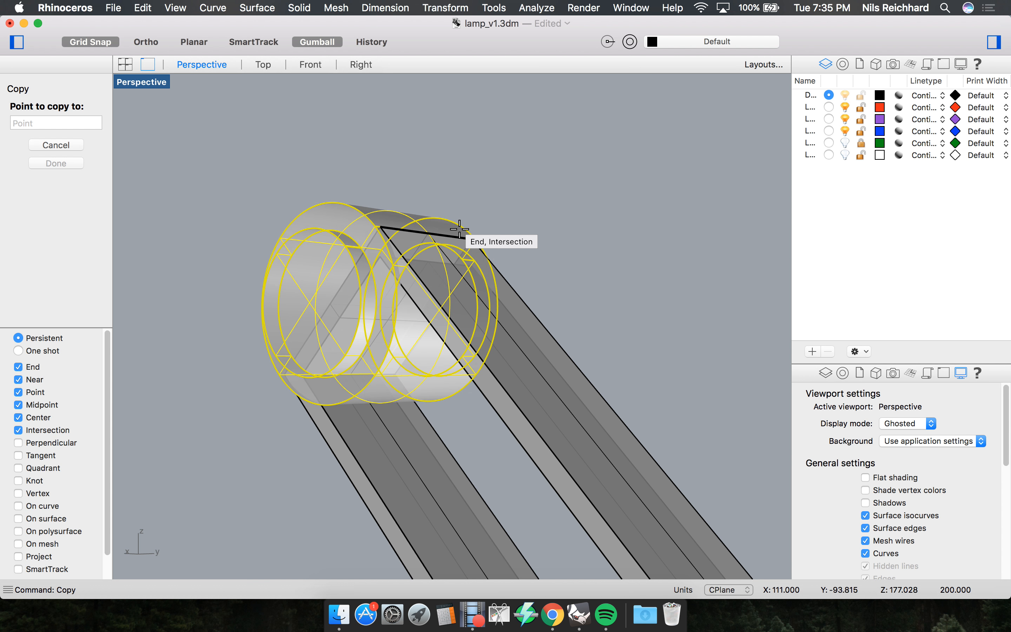
click(459, 229)
scroll(635, 351, down, 5)
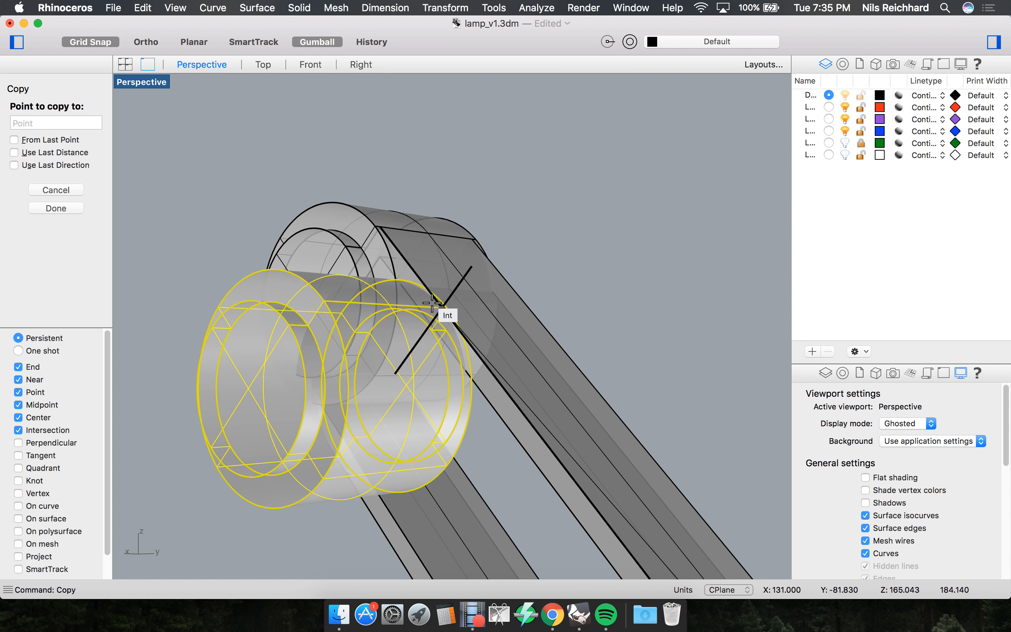
key(Return)
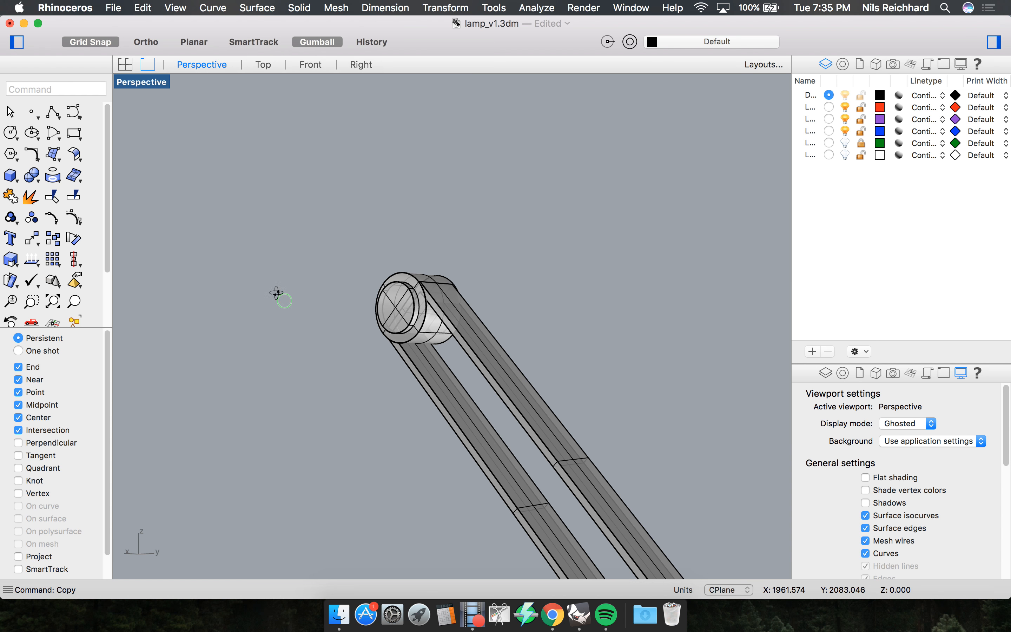
Inspect the copied joint at the column's upper end, and undo the copy.
right_drag(277, 293, 371, 319)
scroll(278, 309, up, 5)
right_drag(274, 307, 233, 292)
scroll(326, 291, down, 6)
right_drag(576, 367, 513, 357)
scroll(513, 357, down, 7)
scroll(575, 478, up, 6)
right_drag(421, 393, 446, 394)
key(super+z)
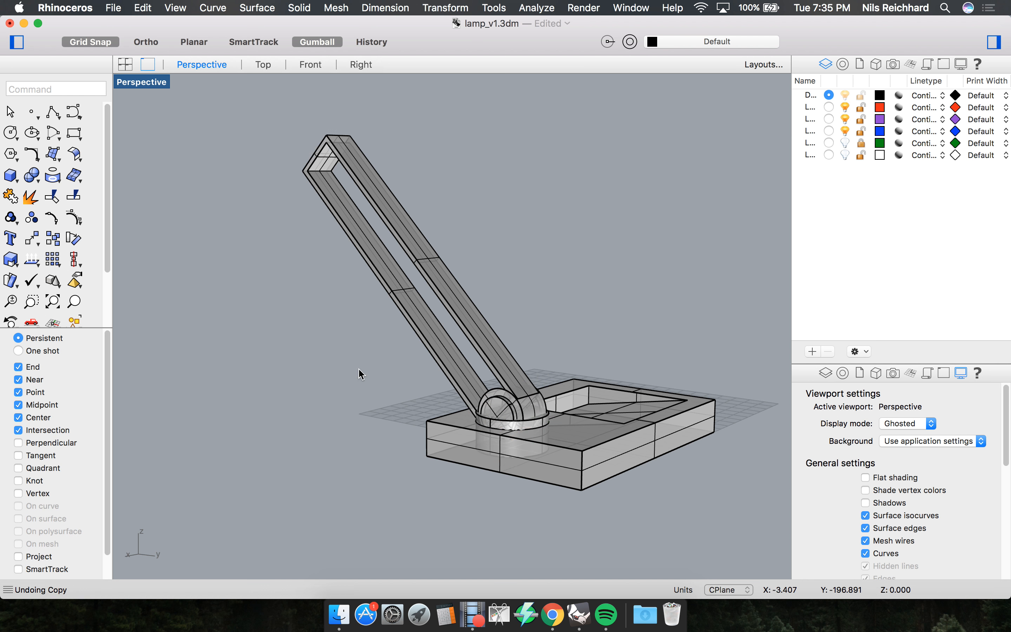
Mirror a copy of the joint to the column's upper end in the Right view, across a plane at 45 degrees through the column's middle.
scroll(549, 415, up, 3)
click(480, 379)
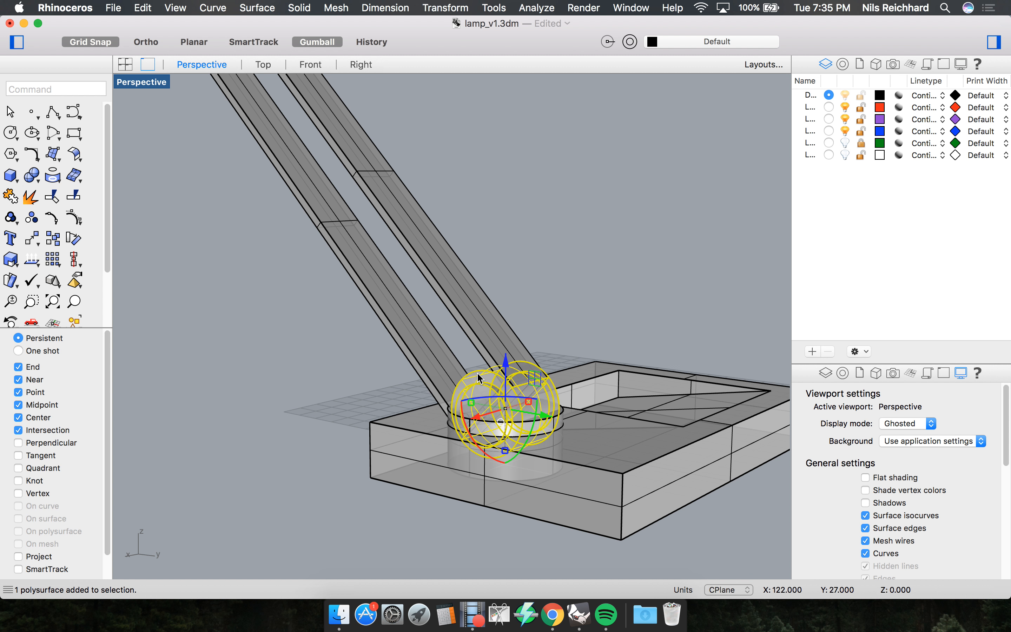
text(mir)
key(Return)
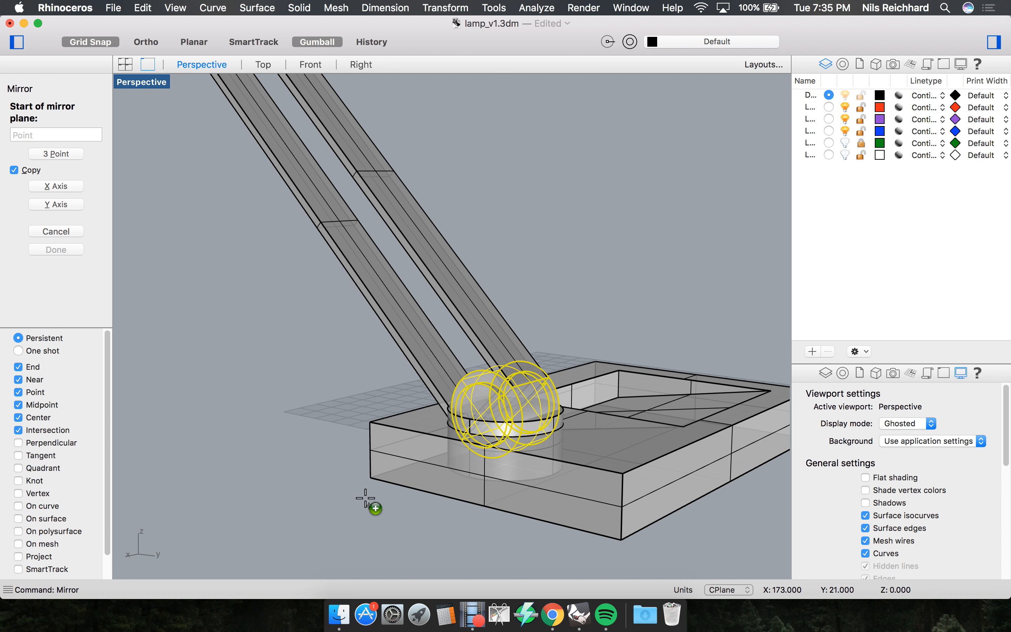
click(263, 64)
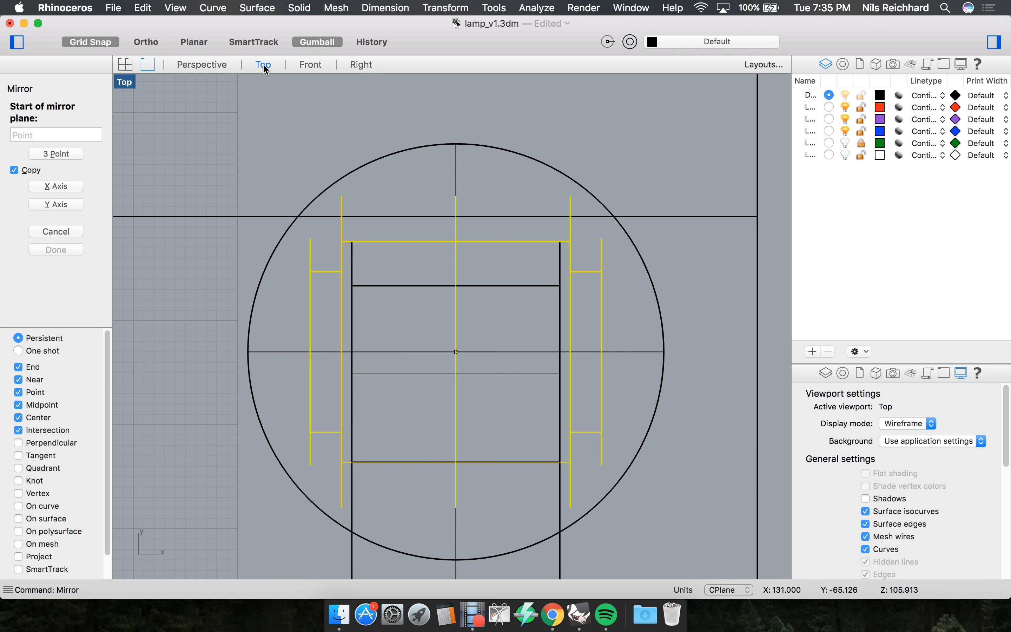
click(310, 64)
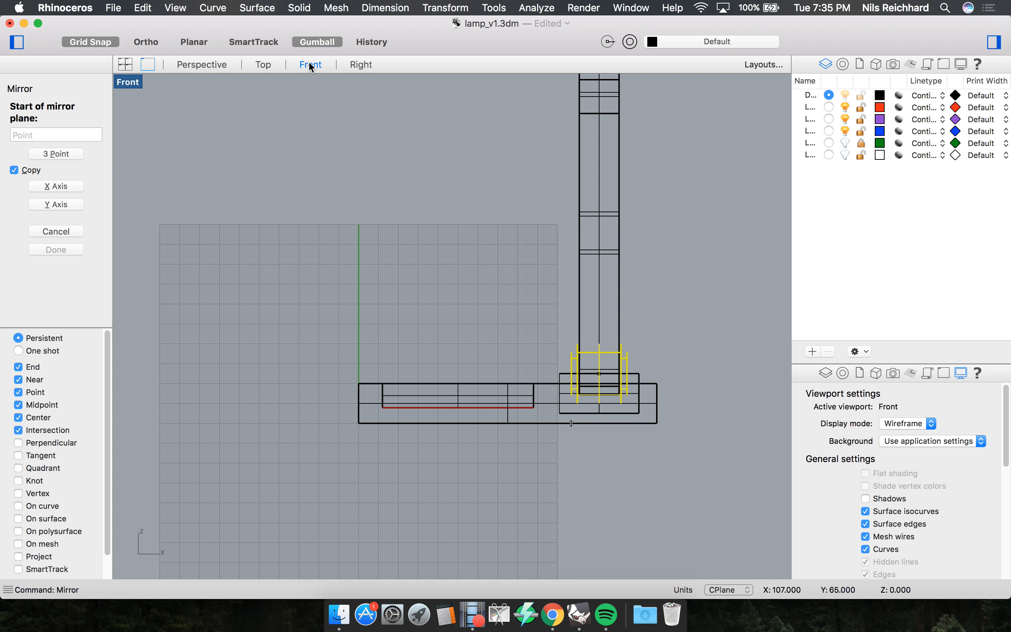
click(361, 64)
scroll(519, 357, down, 5)
scroll(407, 213, up, 4)
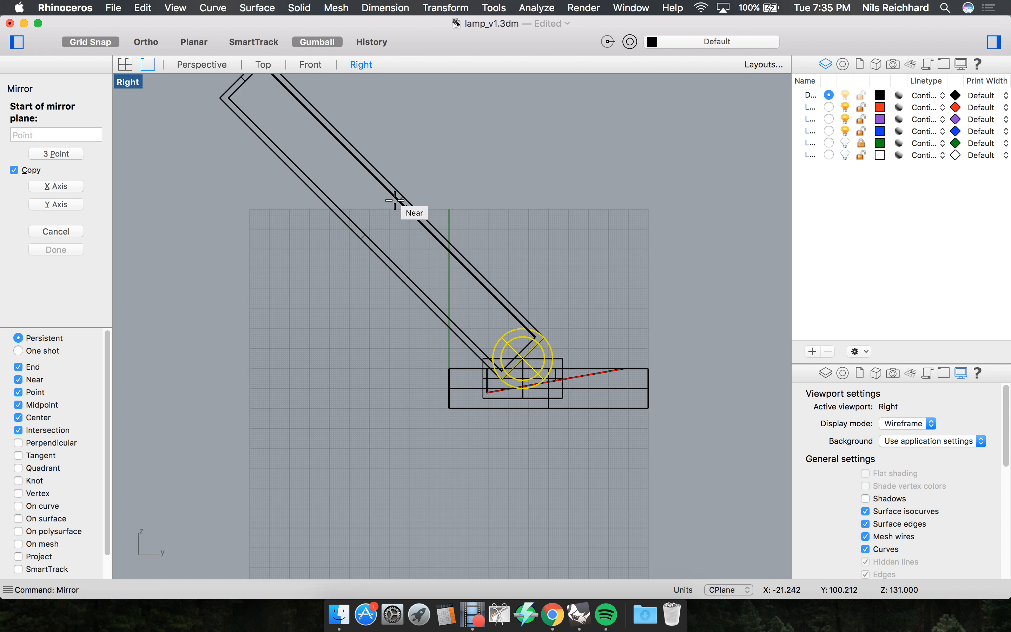
click(386, 186)
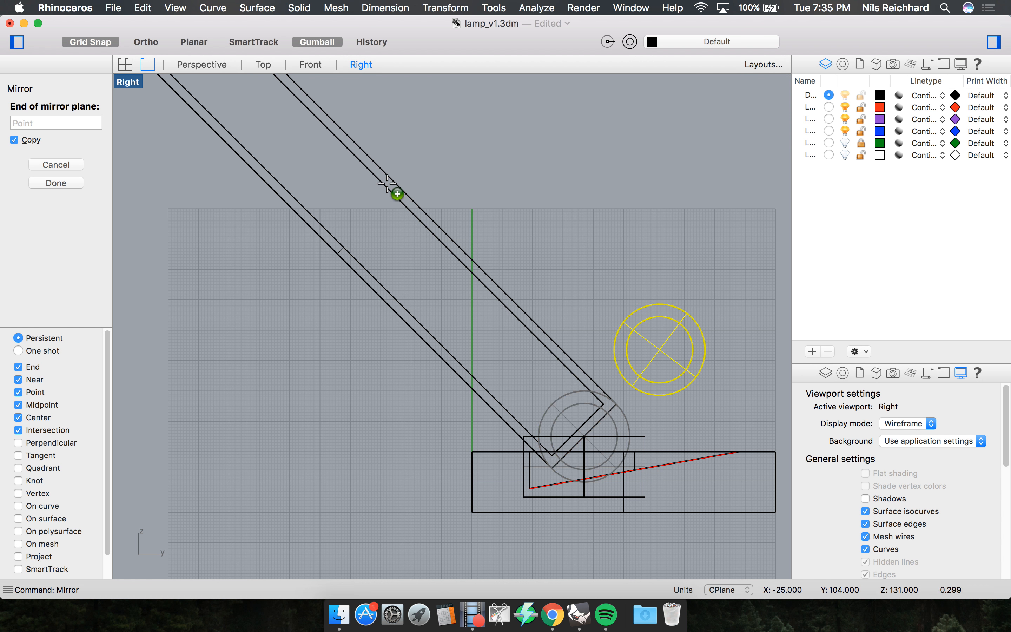
scroll(391, 259, down, 3)
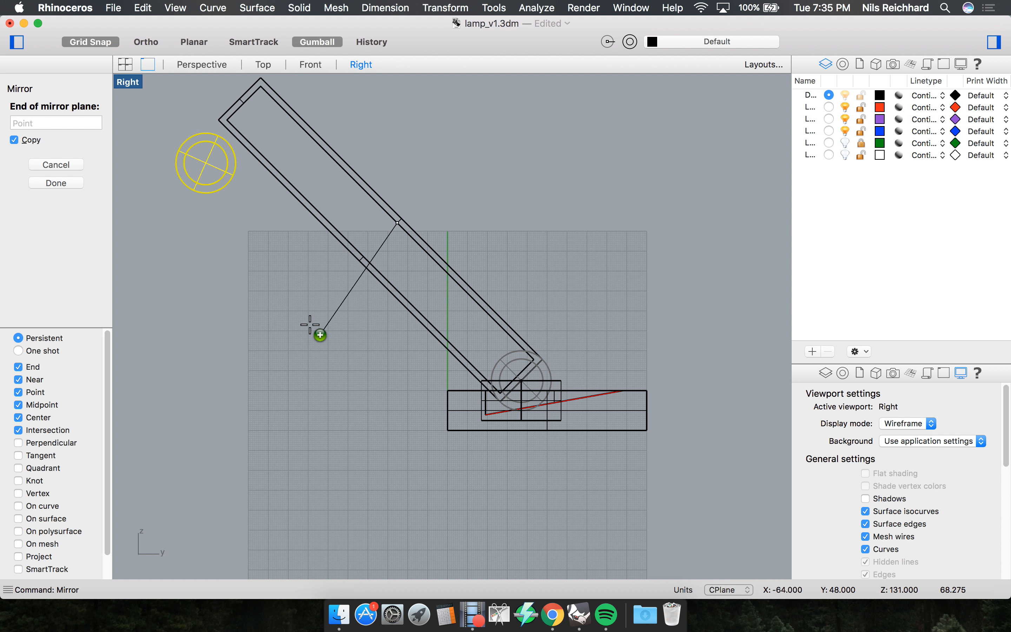
key(F8)
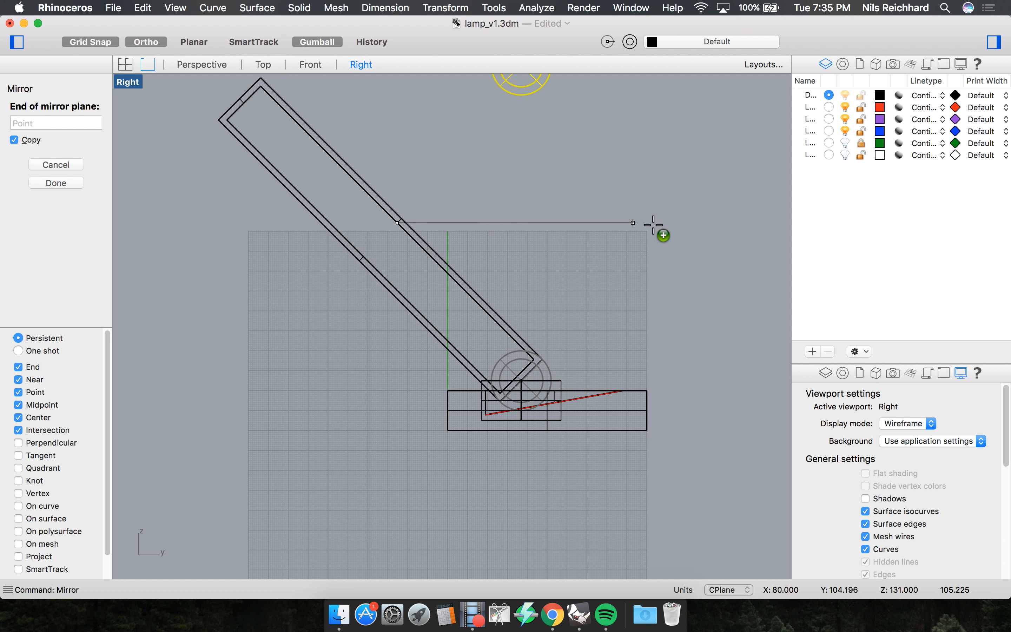
key(F8)
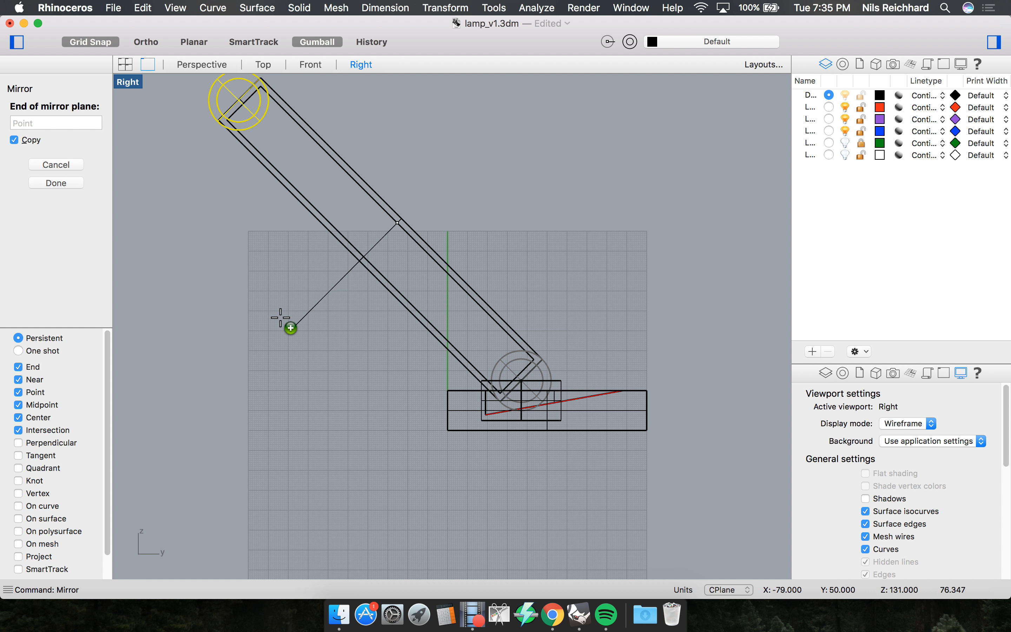
text(<)
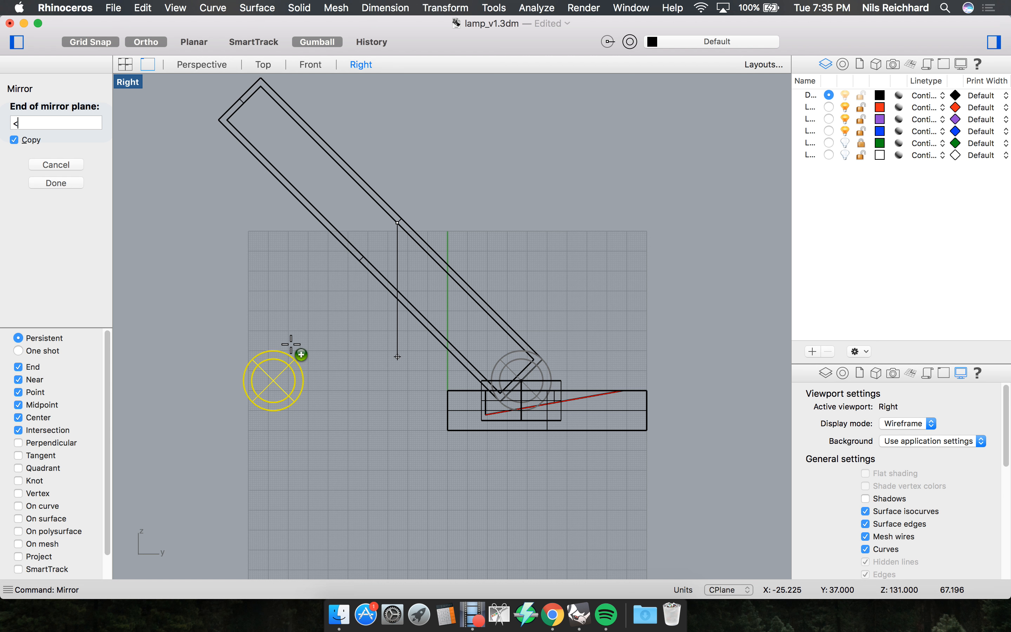
text(45)
key(Return)
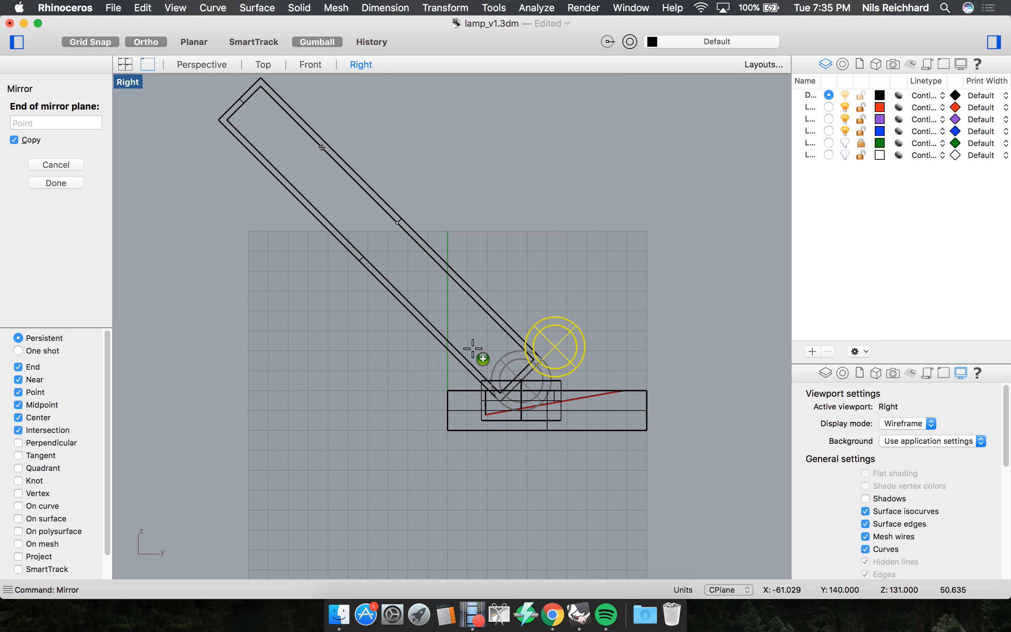
click(227, 296)
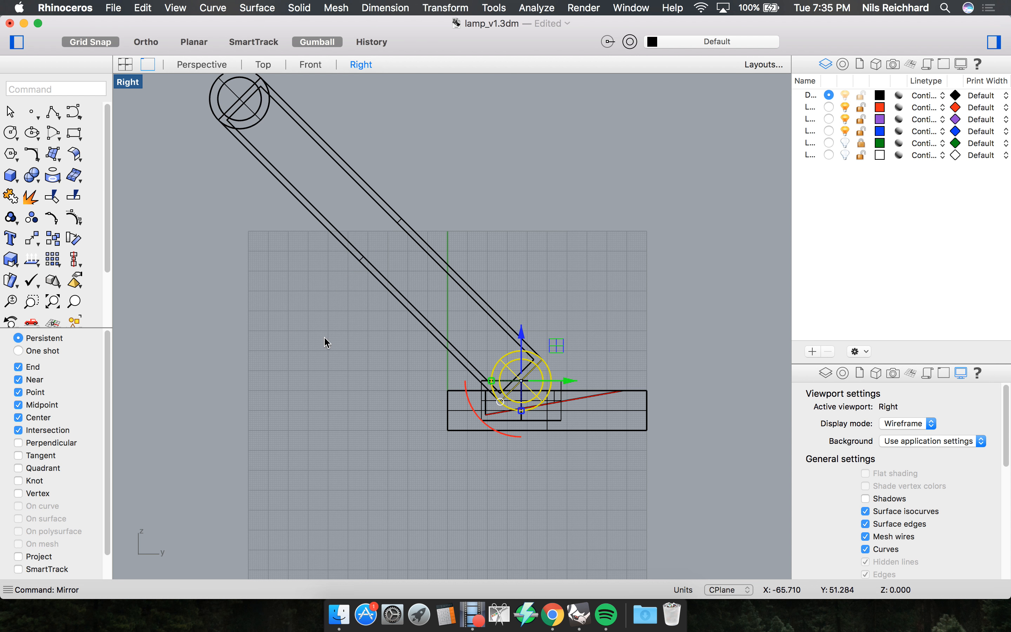
Examine how the mirrored joint and the original joint on the base fit the two column ends.
scroll(300, 318, down, 5)
scroll(298, 249, up, 10)
click(196, 63)
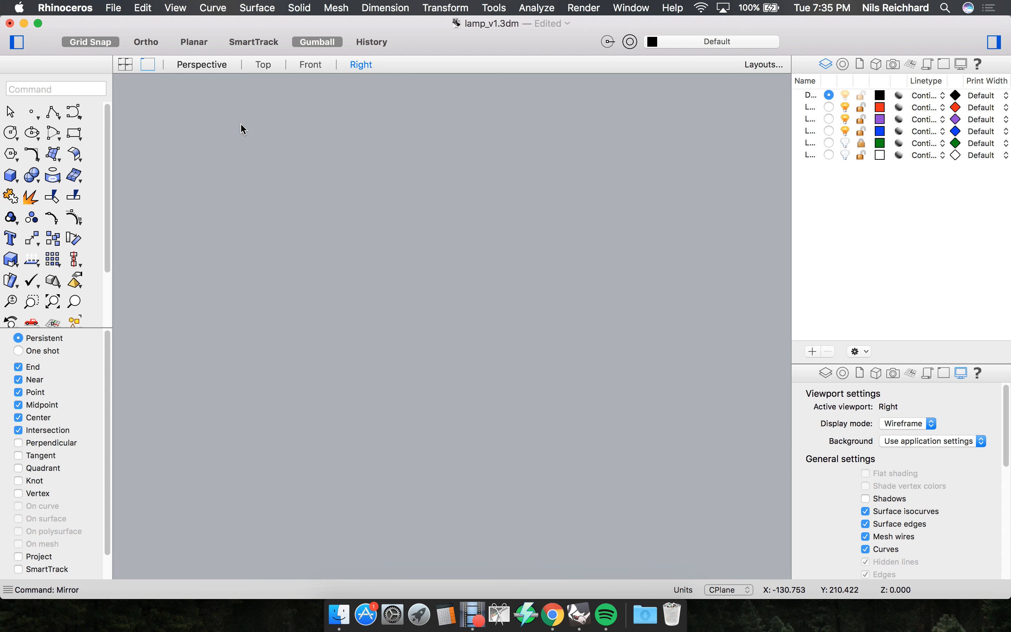
scroll(407, 168, down, 4)
scroll(407, 169, up, 8)
right_drag(407, 168, 441, 212)
scroll(441, 212, down, 8)
scroll(560, 366, up, 11)
right_drag(561, 366, 495, 364)
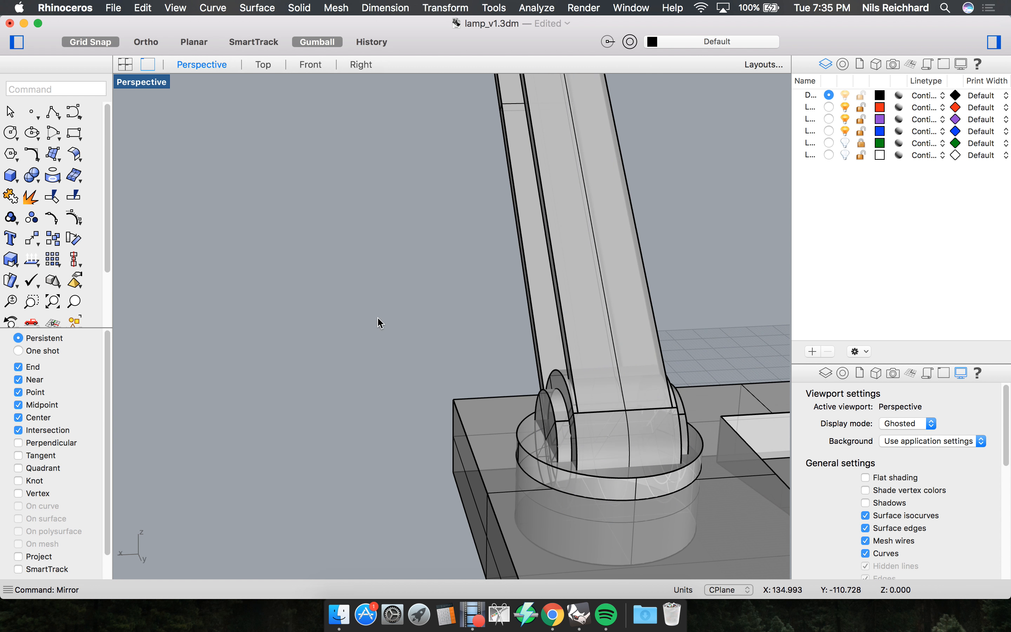
Delete the mirrored joint from the column's upper end.
scroll(420, 320, down, 10)
mouse_move(420, 320)
right_down()
mouse_move(451, 356)
mouse_move(400, 317)
right_up()
click(338, 239)
key(Delete)
Orient the base joint to the column's upper end, matching the column's two lower corners to the corresponding upper corners, without copying.
scroll(424, 348, up, 10)
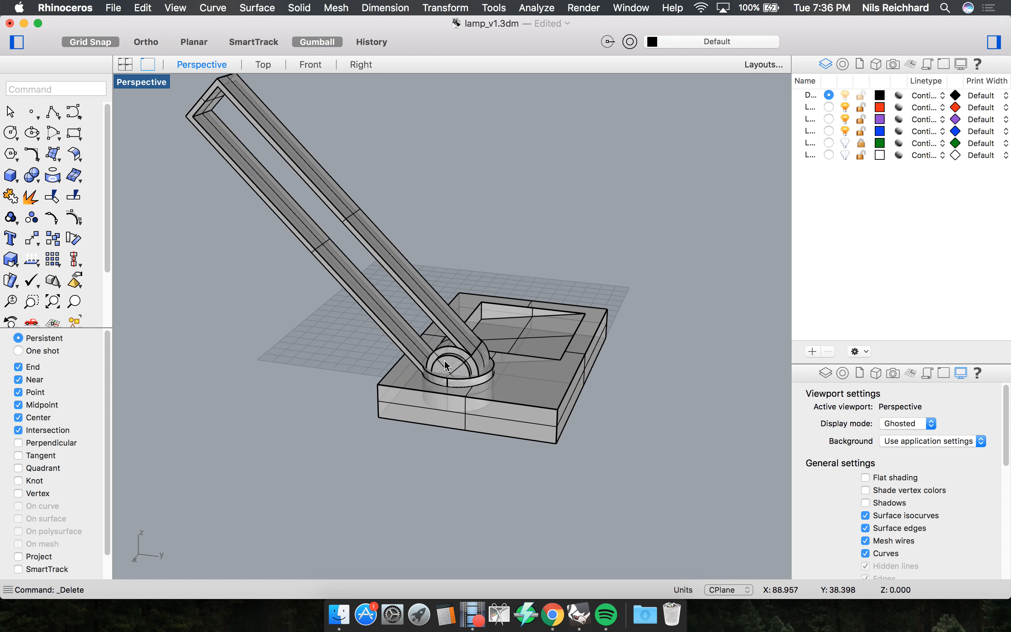
scroll(430, 328, up, 3)
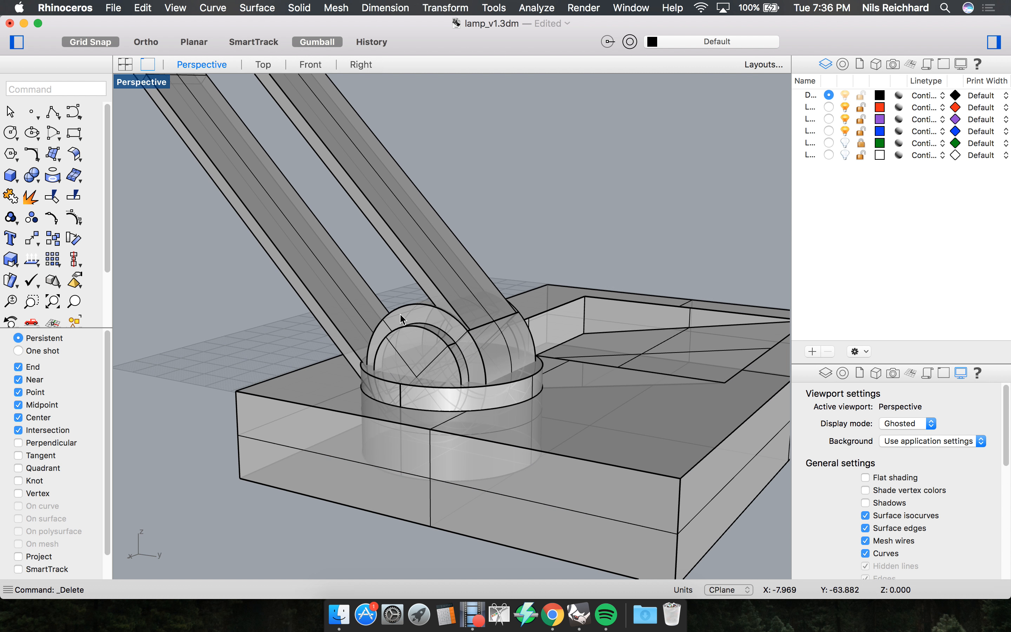
text(Orient)
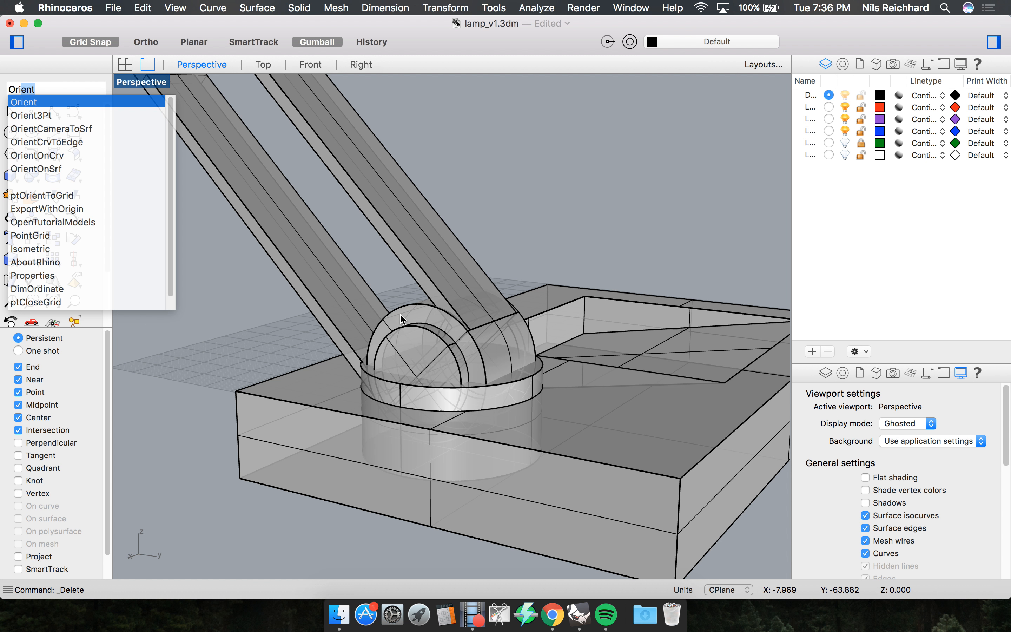
key(Return)
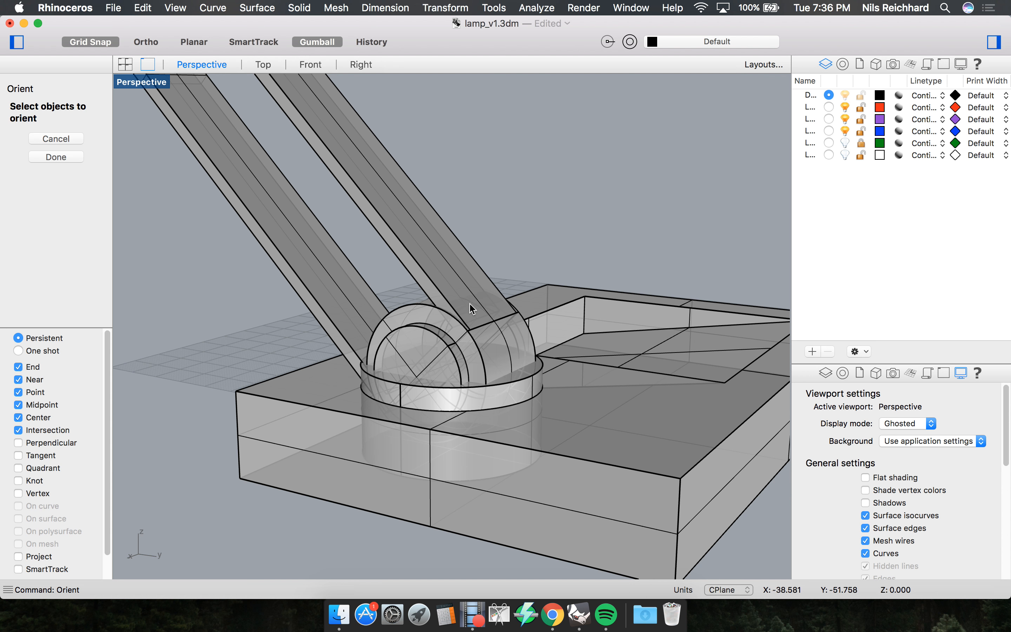
click(428, 312)
scroll(417, 309, up, 5)
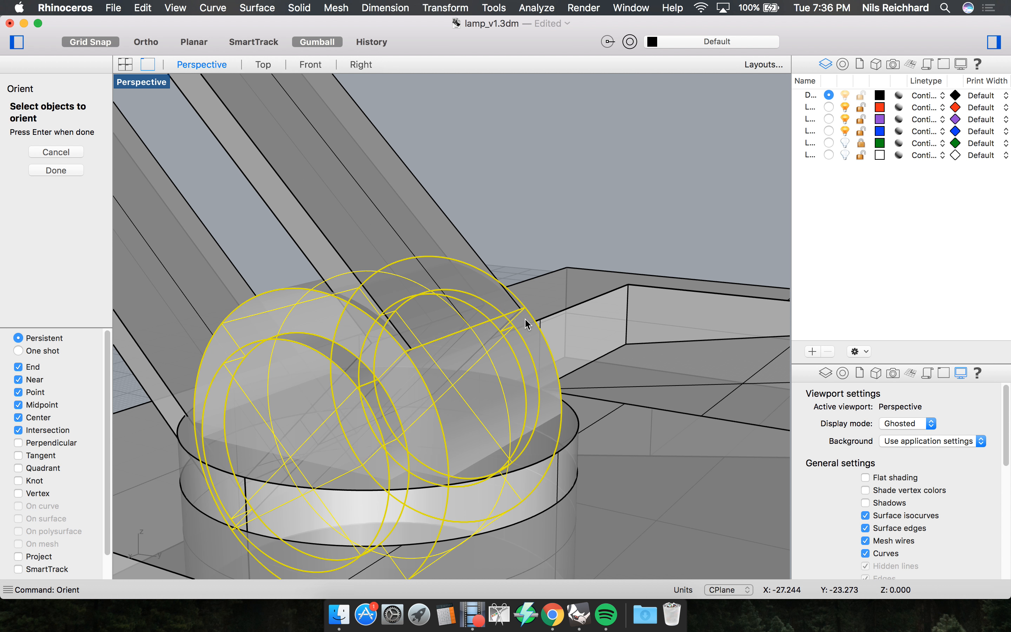
key(Return)
click(514, 305)
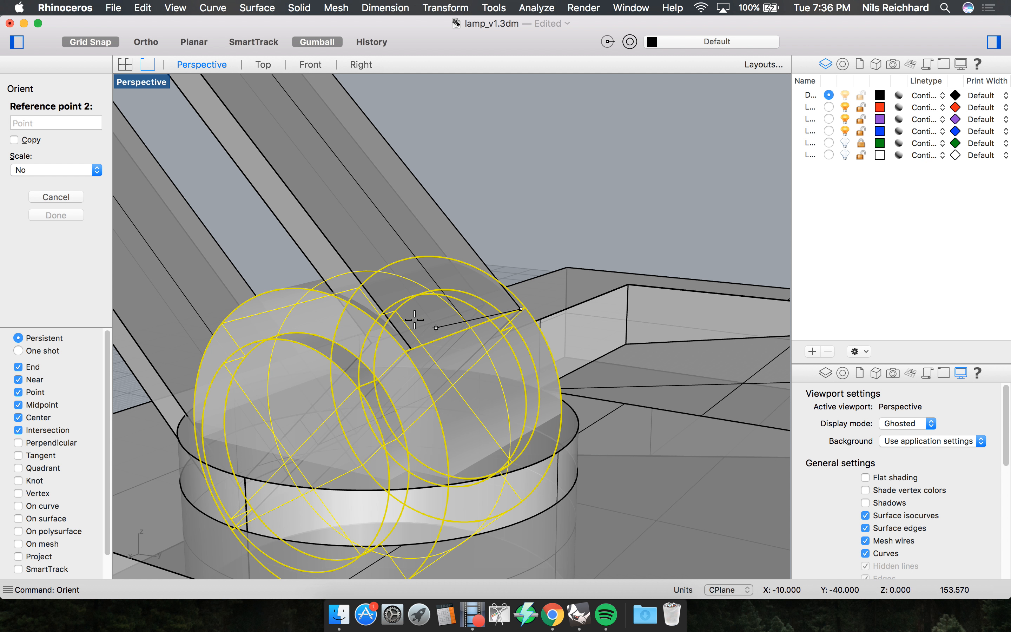
click(404, 338)
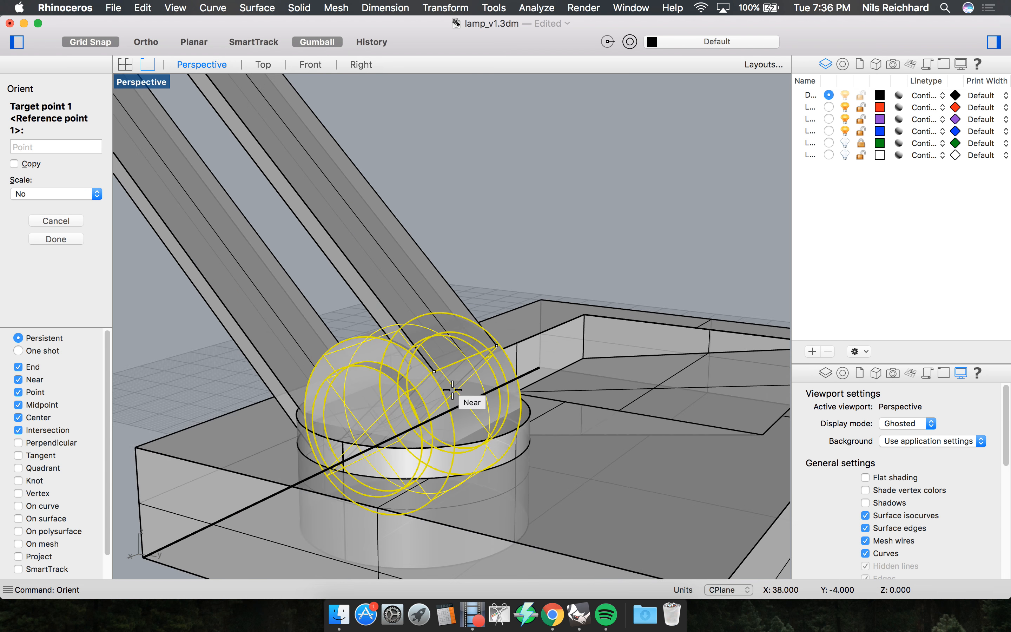
scroll(404, 338, down, 10)
scroll(356, 266, up, 10)
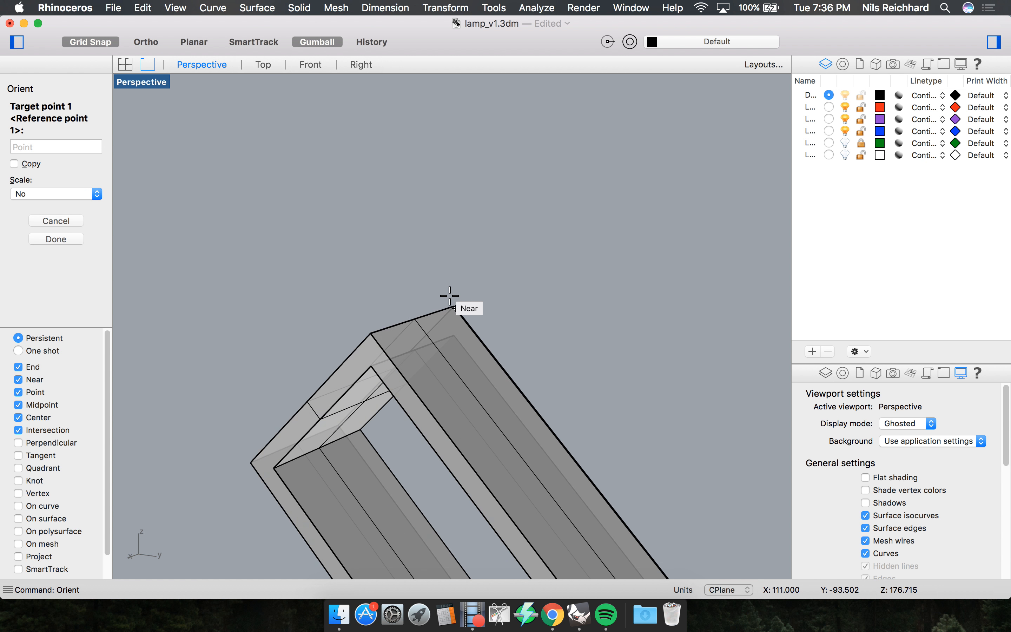
click(446, 294)
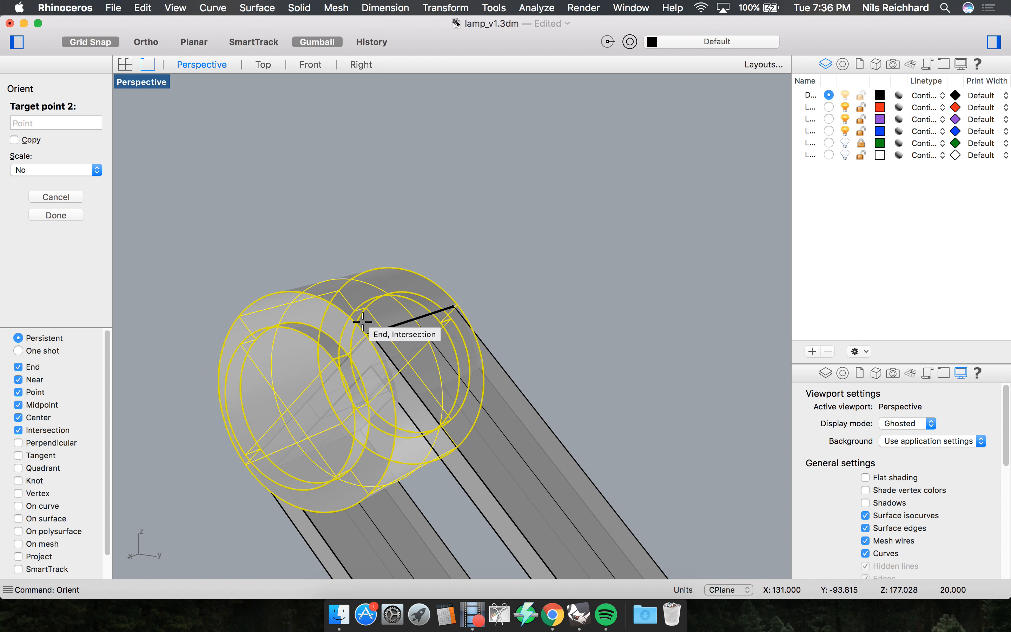
click(371, 324)
Examine both column ends with the joint oriented to the upper end, and undo the orient.
scroll(434, 221, down, 10)
scroll(543, 351, up, 3)
scroll(599, 423, up, 5)
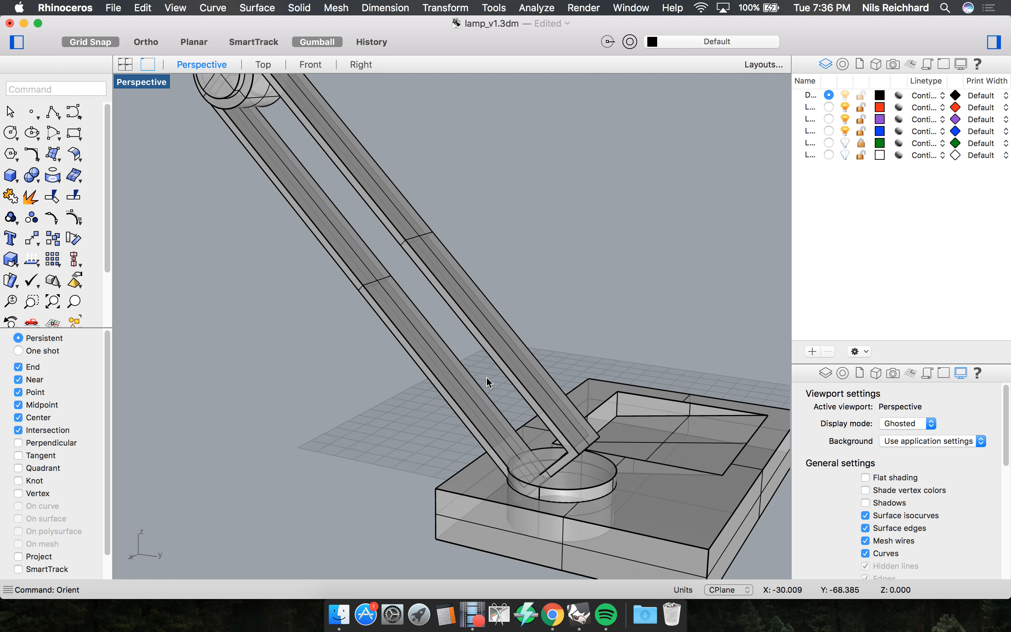
scroll(566, 408, down, 8)
scroll(413, 310, up, 8)
scroll(413, 309, down, 6)
scroll(399, 330, up, 3)
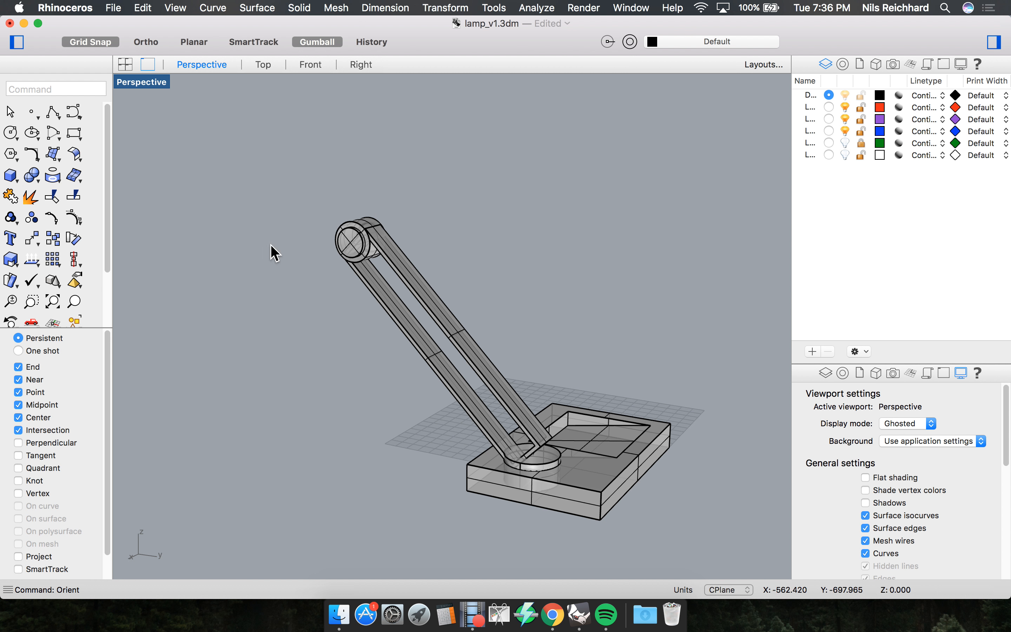
scroll(469, 427, up, 5)
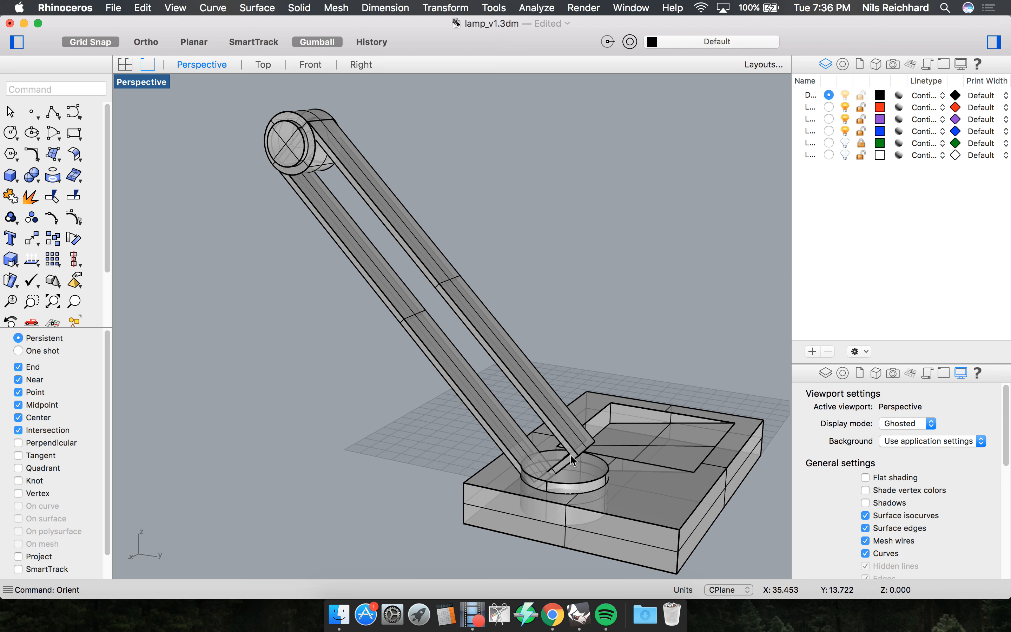
scroll(341, 320, down, 3)
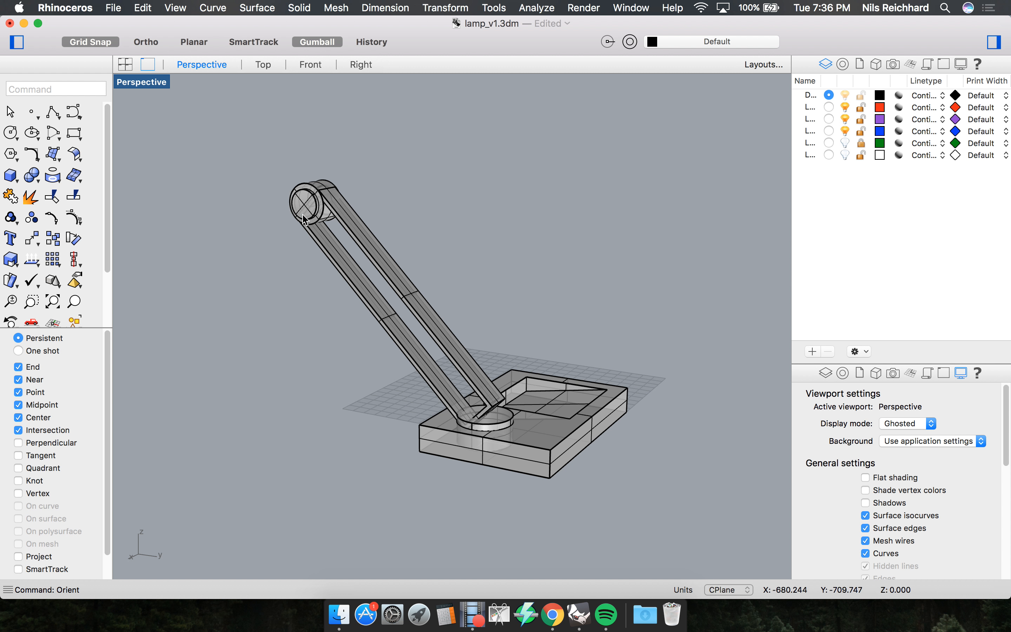
click(291, 197)
key(super+z)
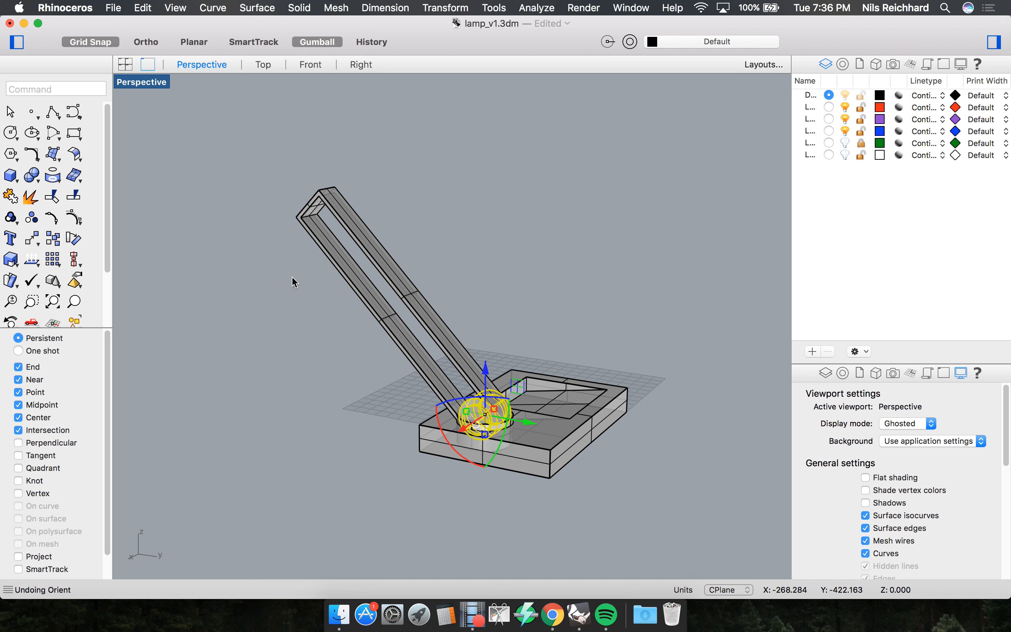
Orient a copy of the base joint to the column's upper end, matching the column's two lower corners to the corresponding upper corners.
key(Return)
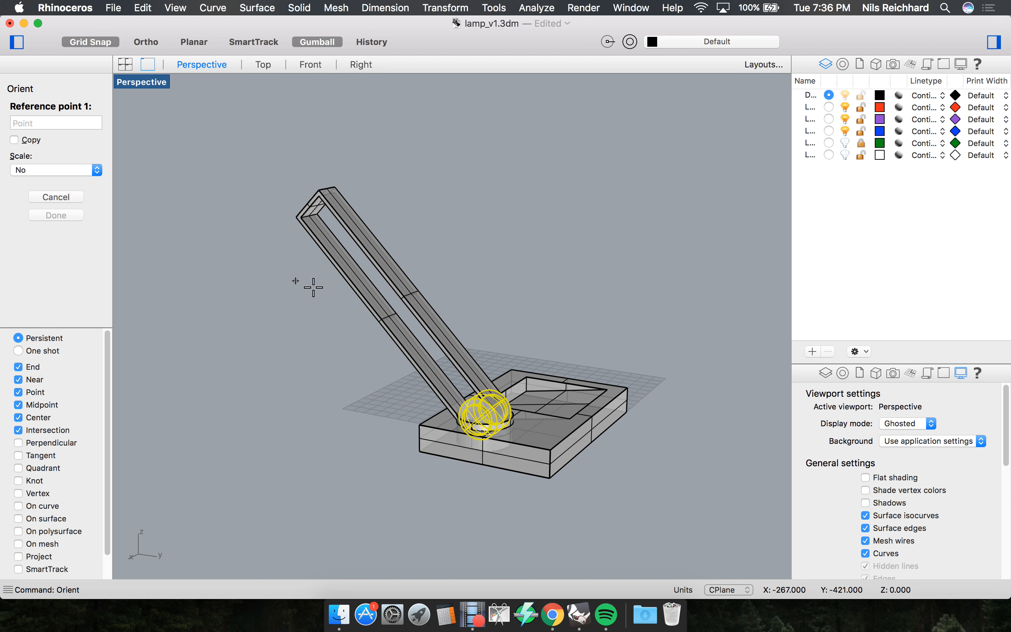
click(14, 140)
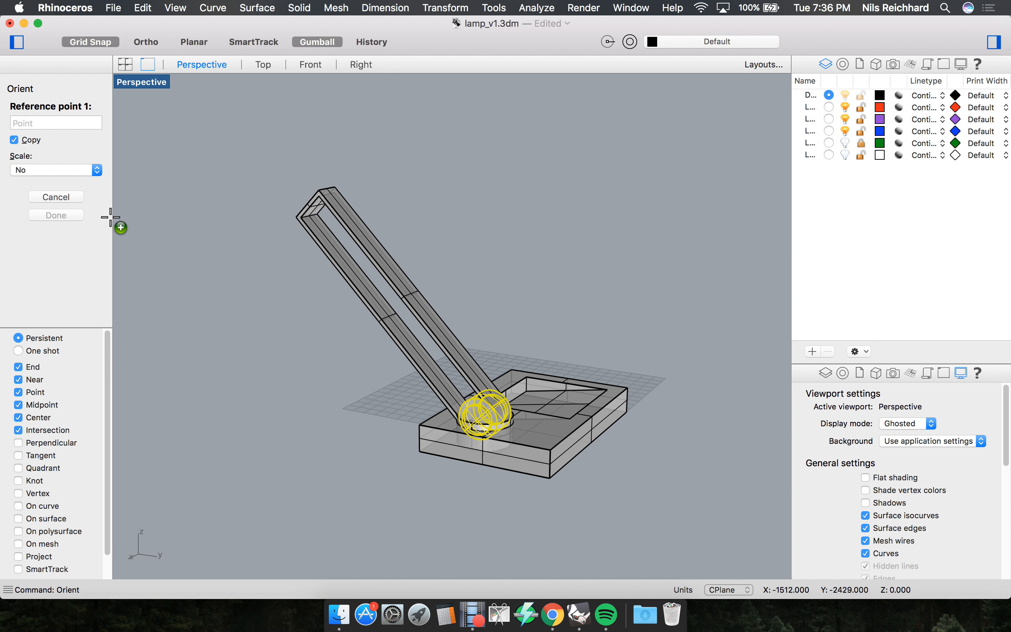
scroll(464, 359, up, 5)
scroll(588, 359, up, 2)
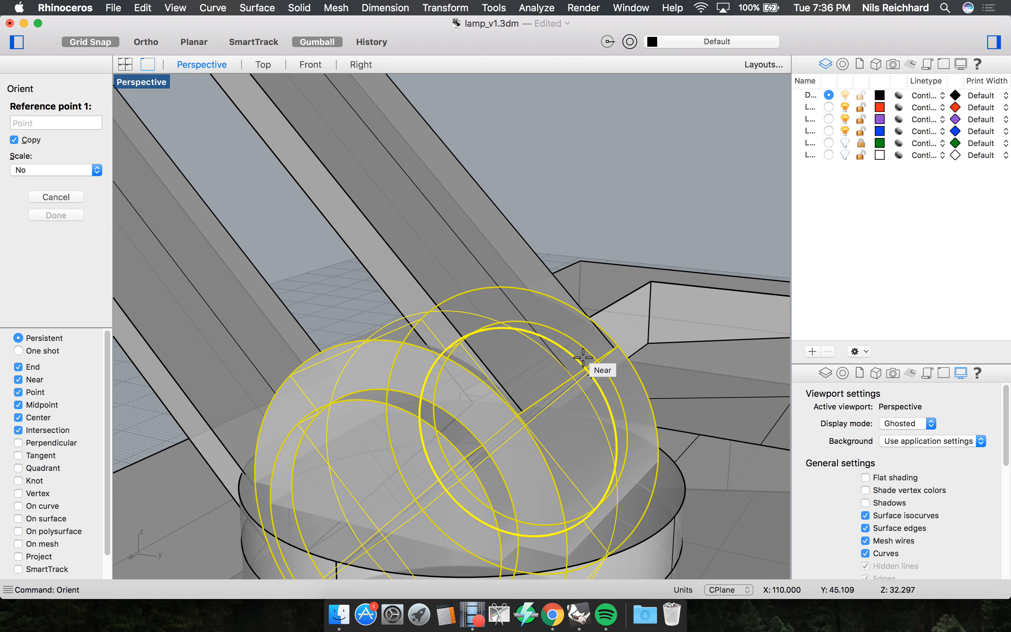
click(614, 348)
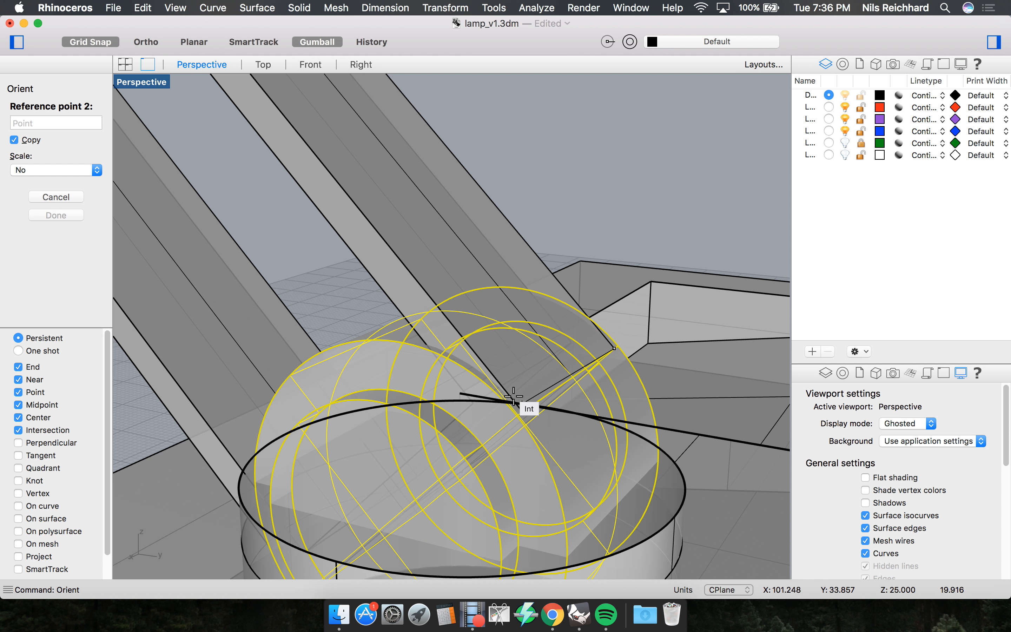
click(521, 412)
scroll(512, 439, down, 4)
scroll(460, 347, down, 4)
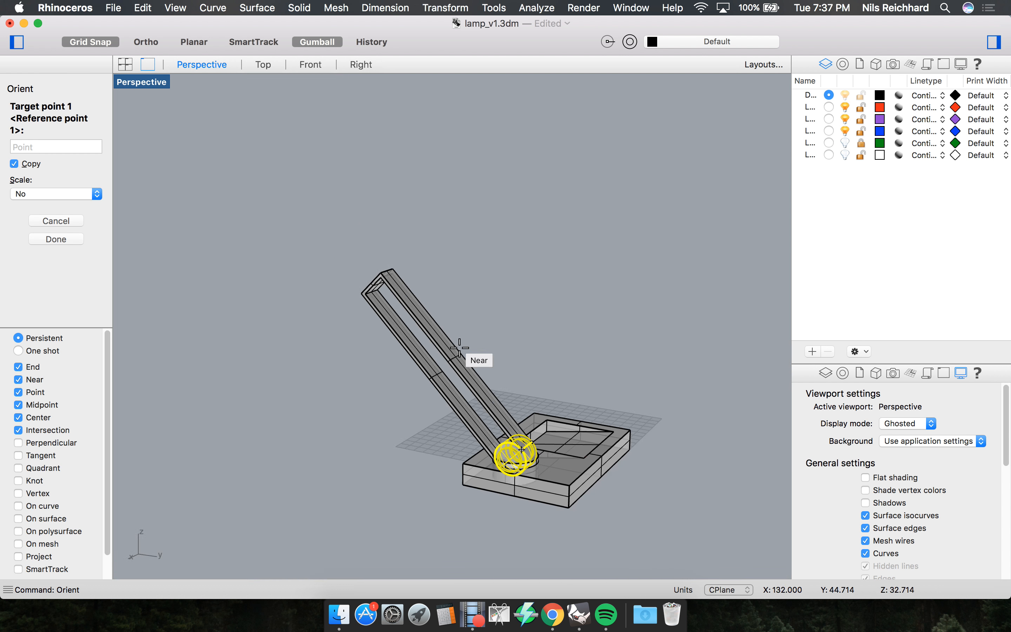
scroll(407, 291, up, 6)
click(406, 276)
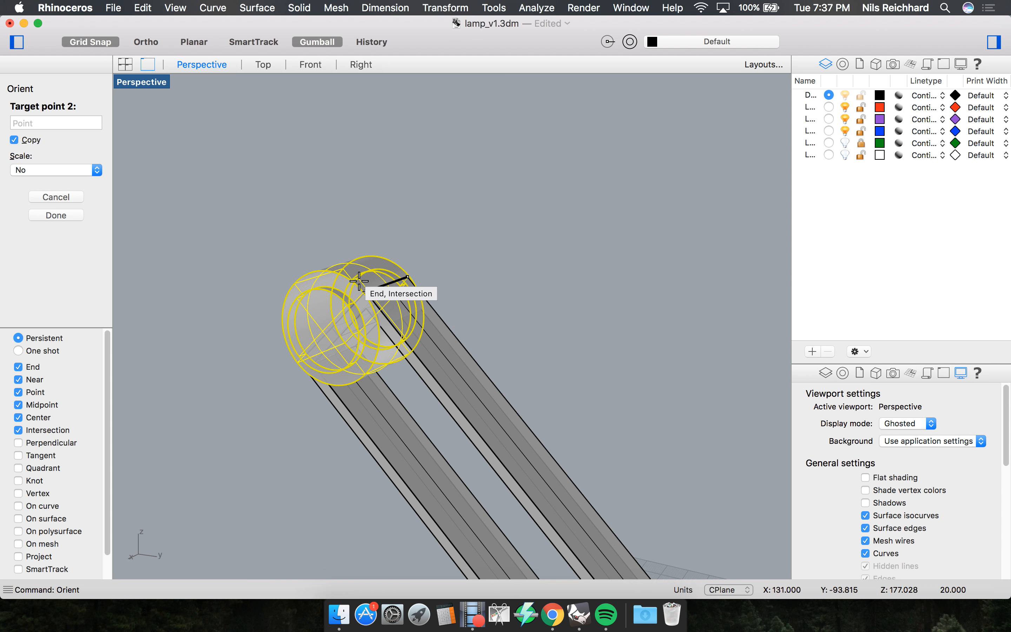
click(360, 281)
key(Return)
scroll(460, 251, down, 4)
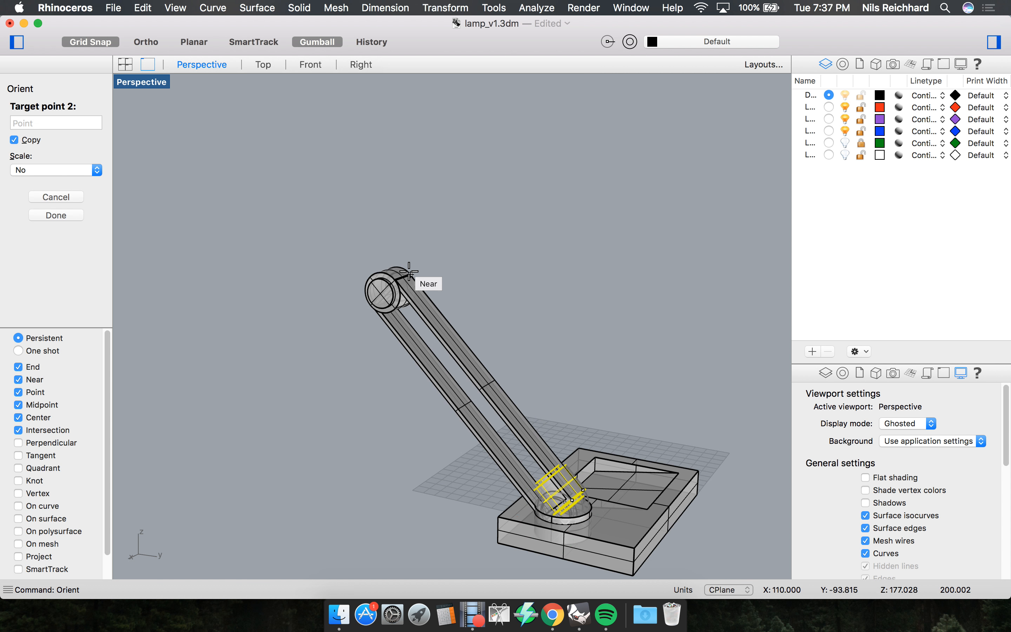
key(Escape)
Examine from the side how the copied upper joint and the original base joint fit the column.
click(346, 326)
right_drag(315, 321, 359, 334)
right_drag(536, 303, 429, 352)
click(388, 238)
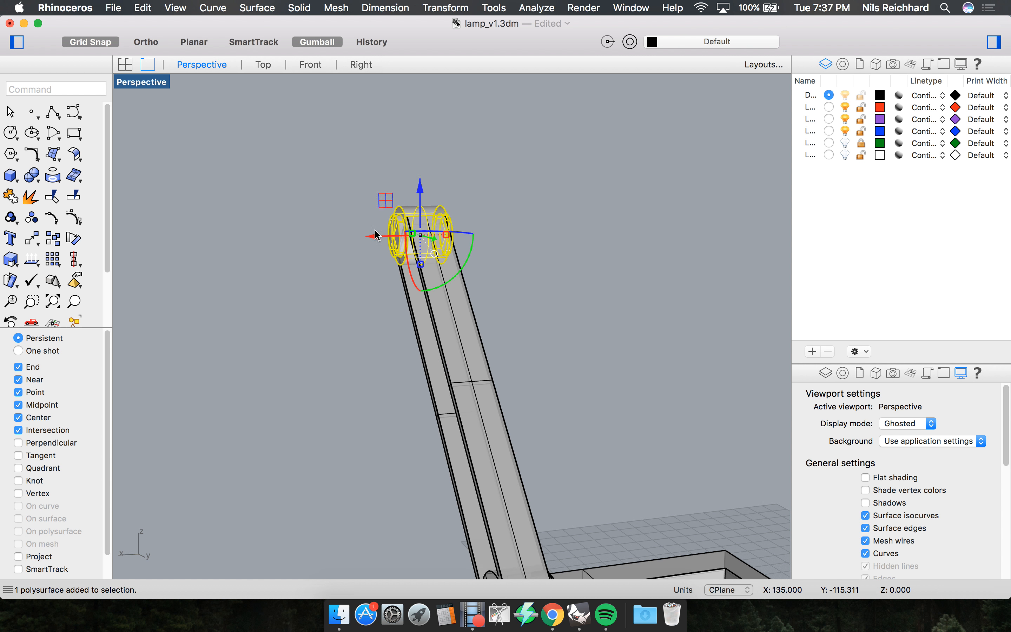
scroll(298, 197, down, 9)
scroll(339, 319, up, 8)
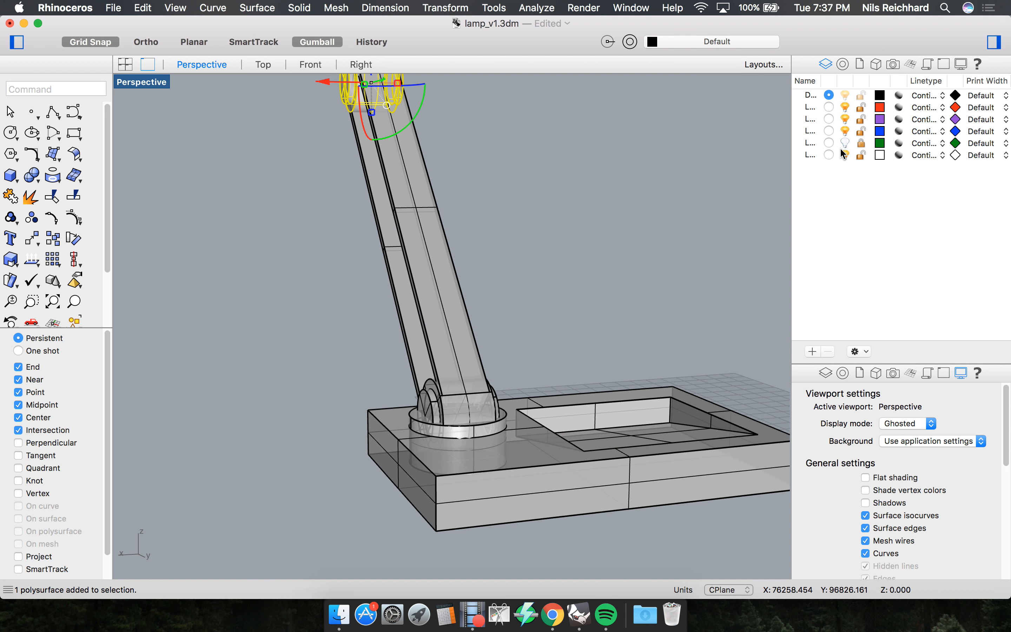
Turn on the white layer with the finished reference lamp and compare its arms and elbow joint with the new model.
click(844, 154)
scroll(464, 272, down, 3)
right_drag(592, 245, 486, 258)
scroll(552, 236, up, 6)
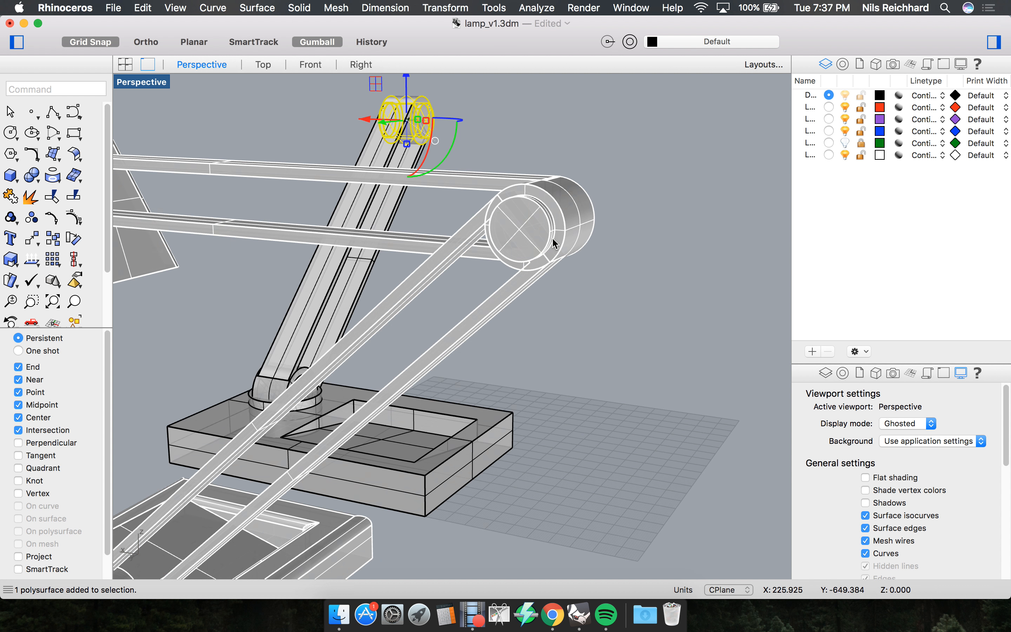
right_drag(245, 222, 435, 255)
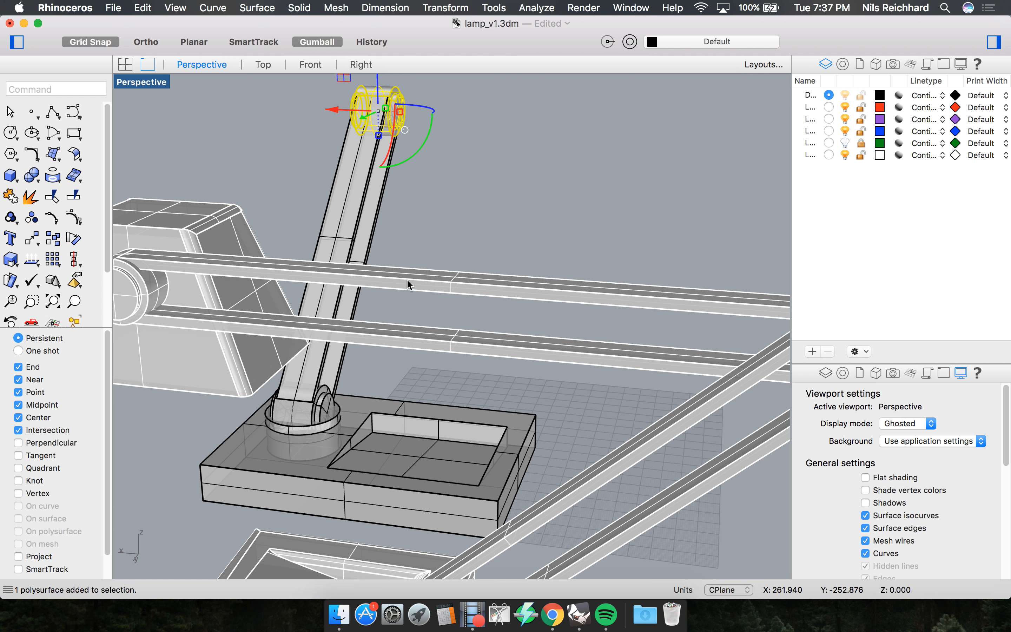
scroll(537, 285, down, 5)
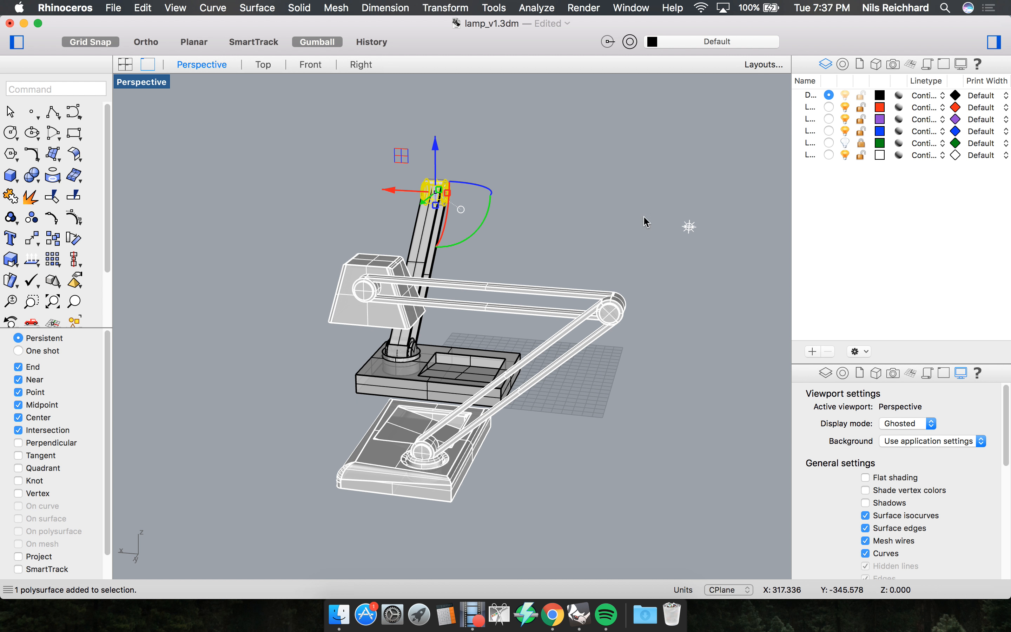
right_drag(268, 260, 365, 293)
scroll(417, 260, up, 5)
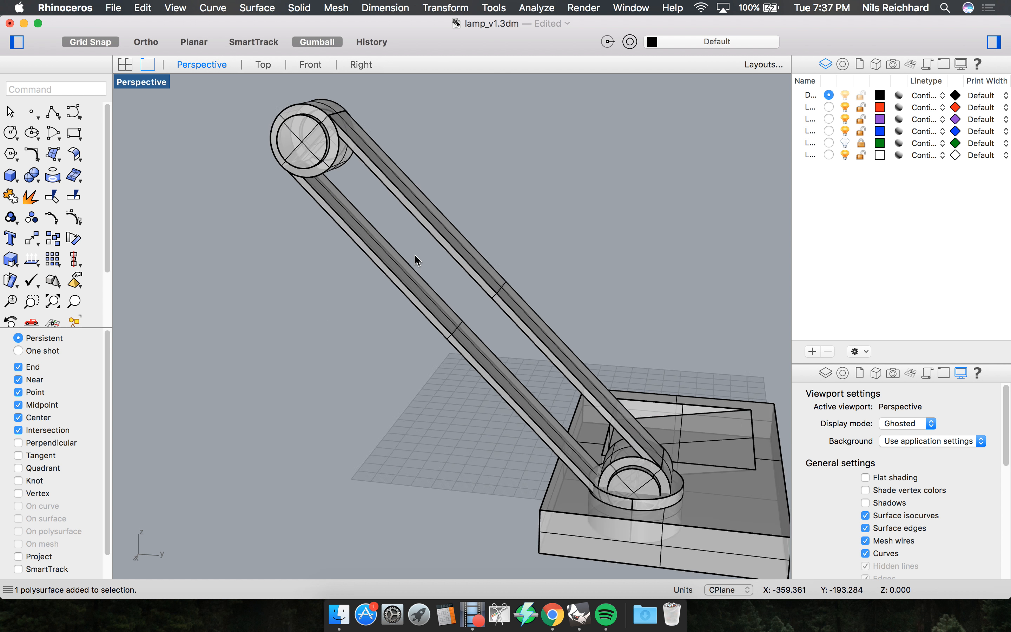
Scale the lower arm's width along X by a factor of 0.5, undoing the freehand scaling attempt first.
right_drag(518, 271, 444, 286)
click(362, 314)
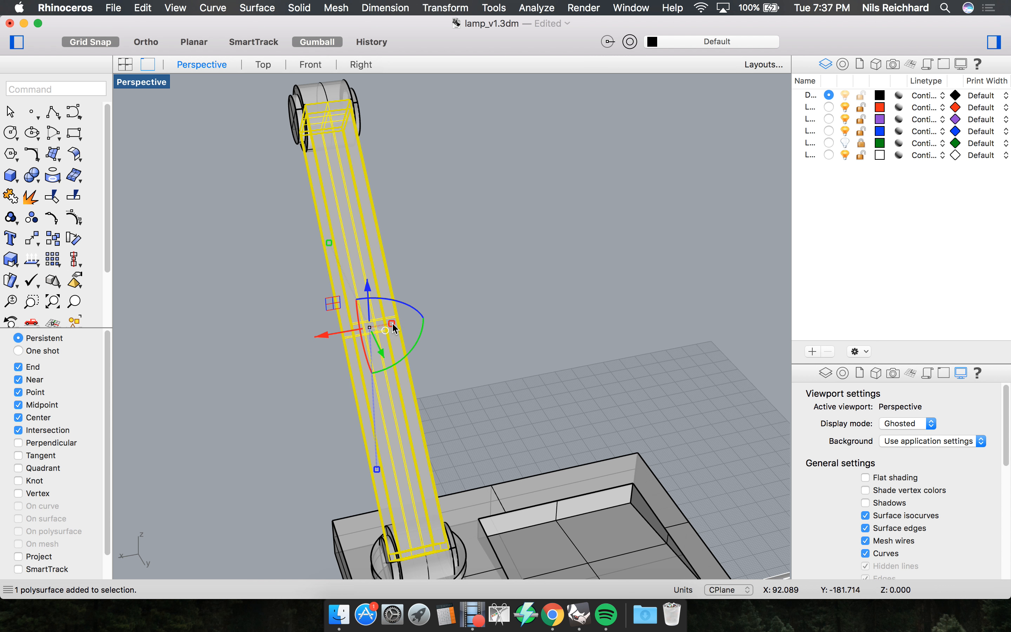
drag(389, 321, 380, 325)
key(super+z)
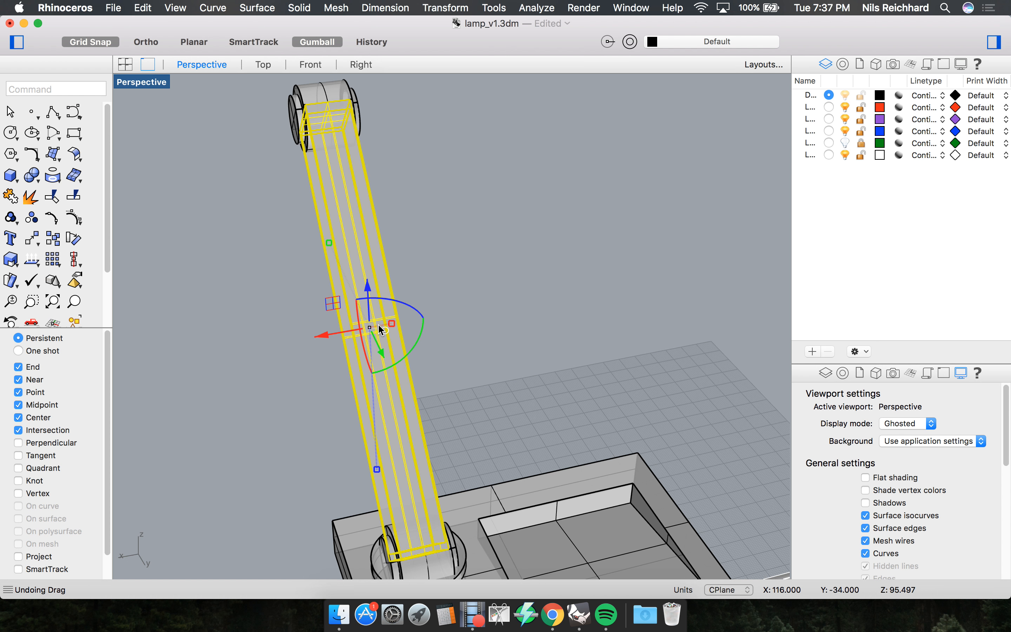
click(391, 324)
text(0.5)
key(Return)
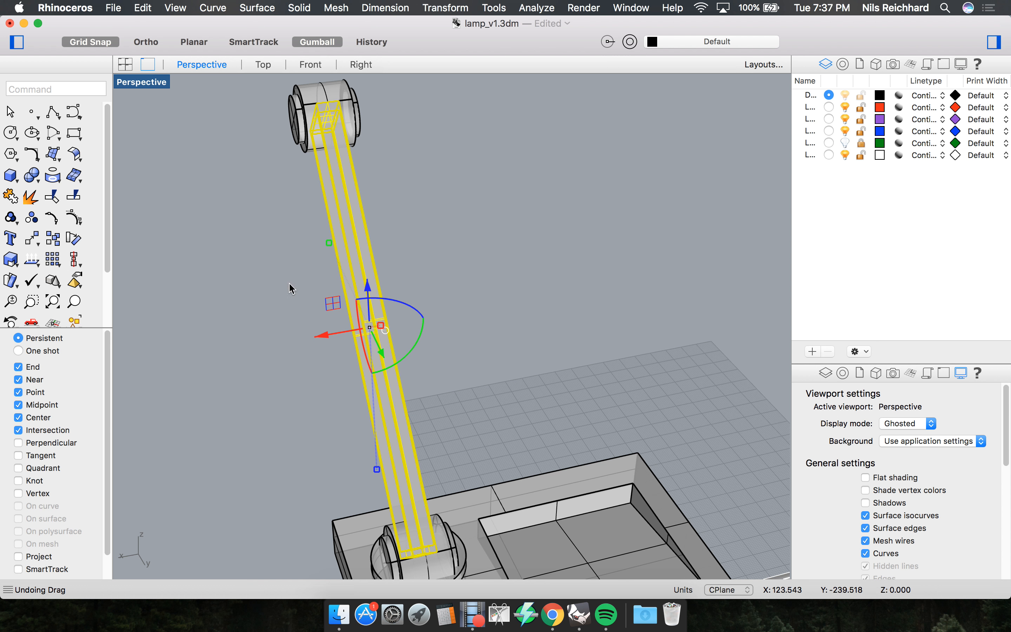
Move the upper joint along negative X so the narrowed arm sits at one end of the joint.
click(355, 126)
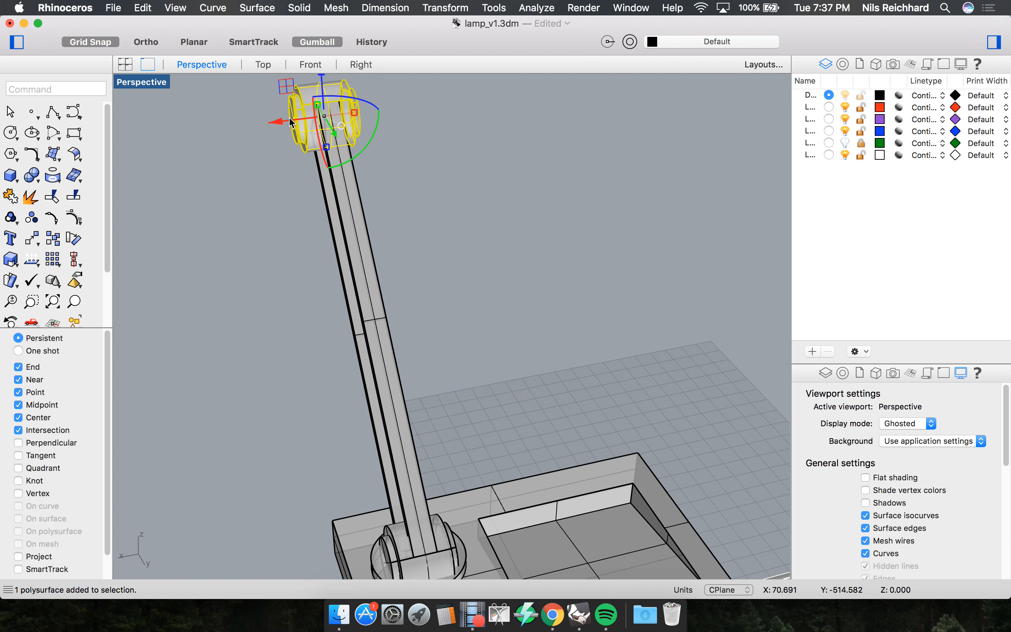
mouse_move(281, 154)
right_down()
mouse_move(344, 136)
mouse_move(271, 158)
right_up()
drag(287, 113, 305, 112)
click(300, 180)
Nudge the upper joint back along positive X to align its main cylinder's end with the arm's outer side.
scroll(352, 141, up, 7)
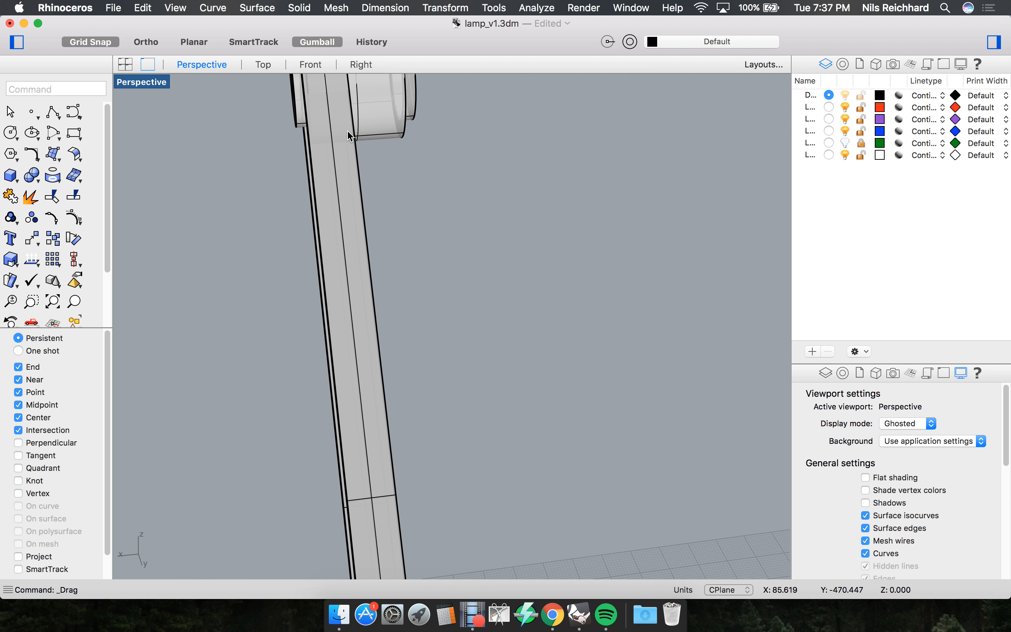
scroll(347, 215, down, 7)
scroll(393, 126, up, 6)
scroll(392, 125, up, 2)
click(391, 125)
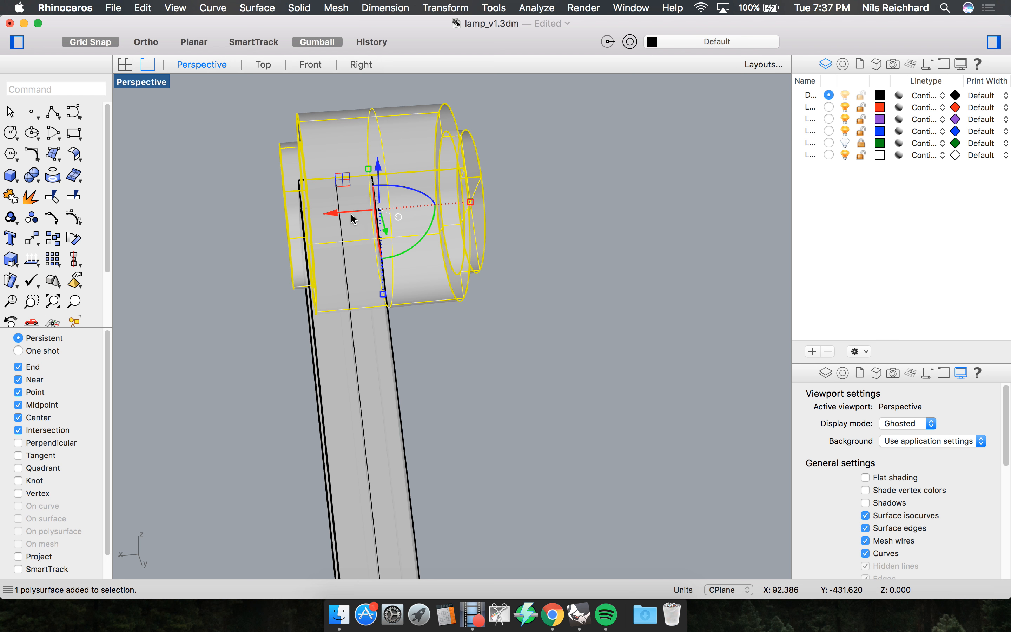
drag(354, 215, 342, 212)
click(227, 282)
Copy the lower arm along negative X so a second arm lies parallel beside it at the joints.
scroll(283, 259, down, 10)
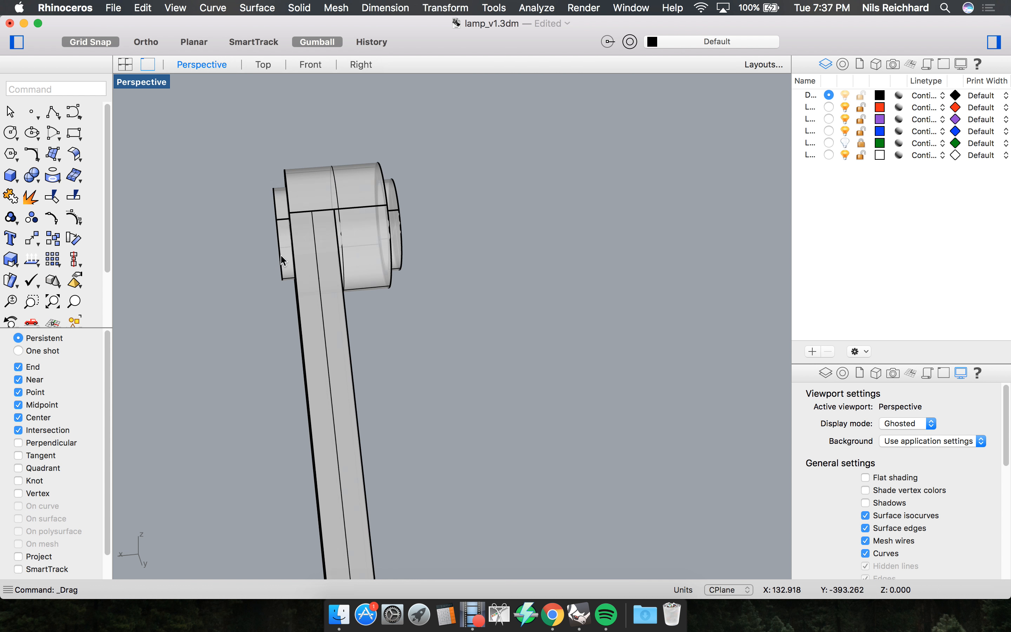
click(305, 323)
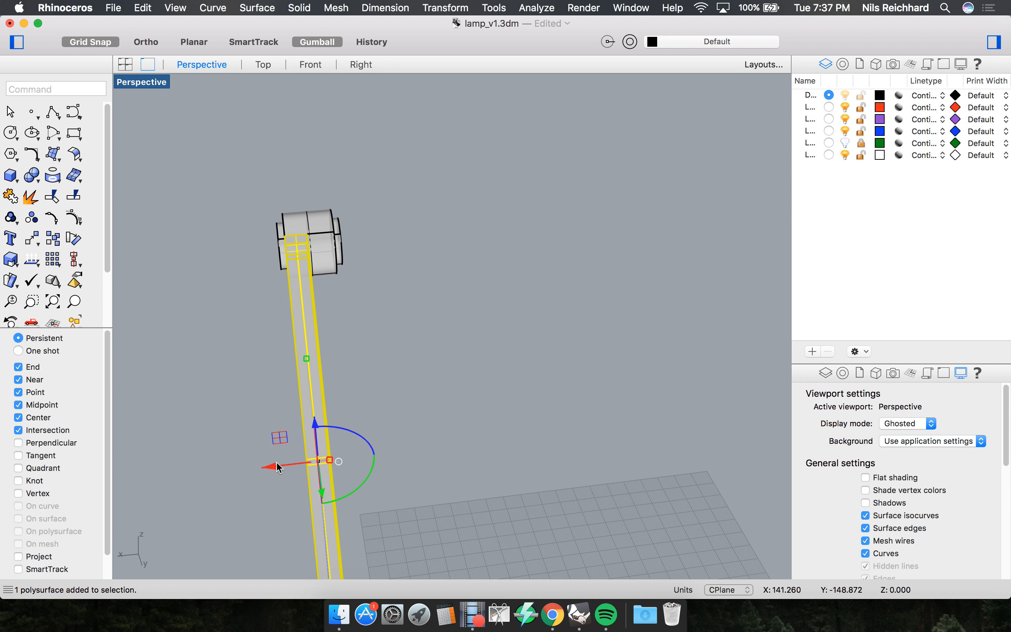
mouse_move(279, 467)
mouse_down()
mouse_move(292, 459)
mouse_move(276, 454)
mouse_move(281, 471)
mouse_move(305, 472)
mouse_move(299, 467)
mouse_up()
key(alt)
click(231, 421)
right_drag(232, 421, 315, 391)
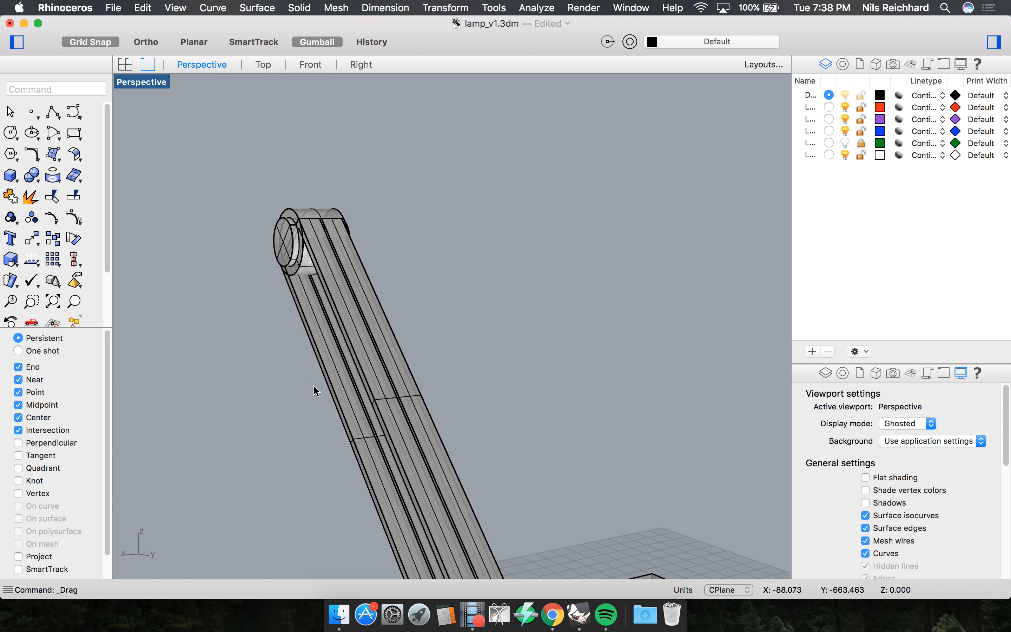
Show all four viewports and rotate the copied arm about the upper joint's center to horizontal, using the lower joint's center as first reference.
click(407, 371)
right_drag(526, 287, 398, 163)
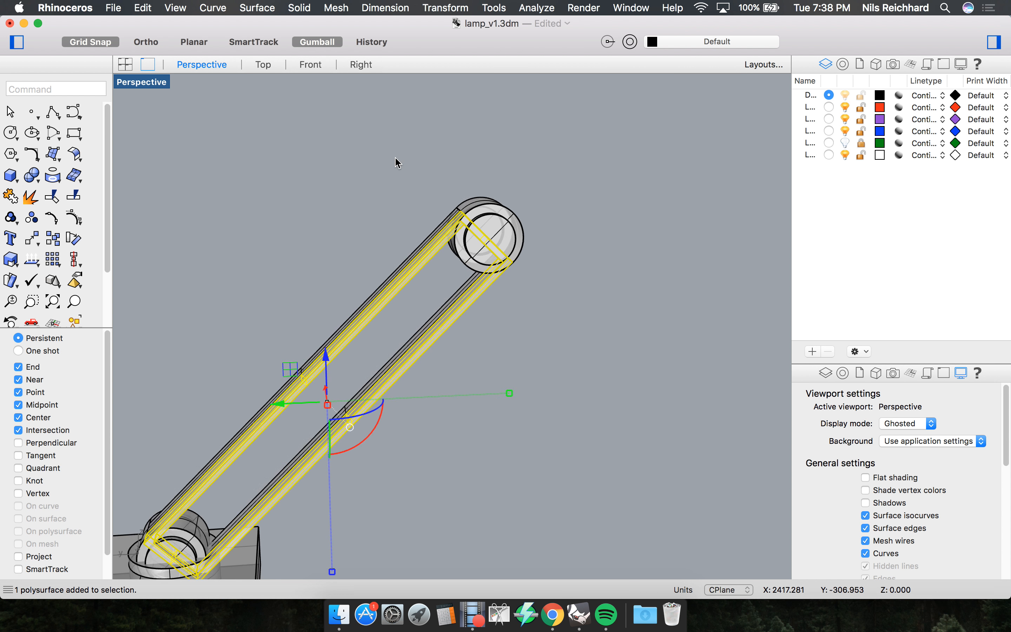
scroll(395, 158, up, 5)
right_drag(511, 250, 487, 246)
scroll(477, 298, down, 5)
scroll(455, 368, up, 5)
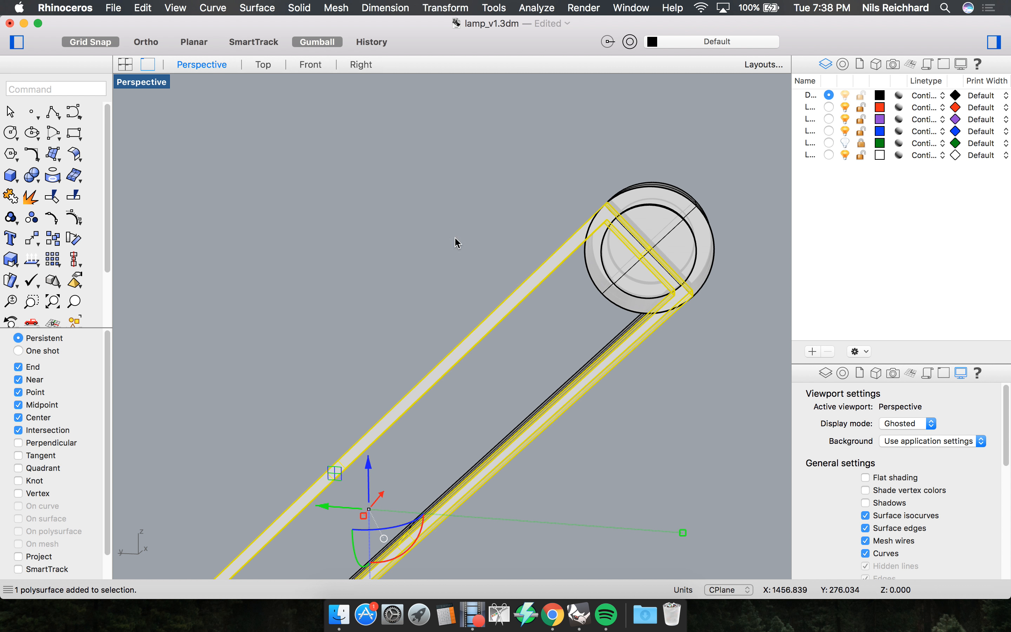
scroll(506, 252, down, 3)
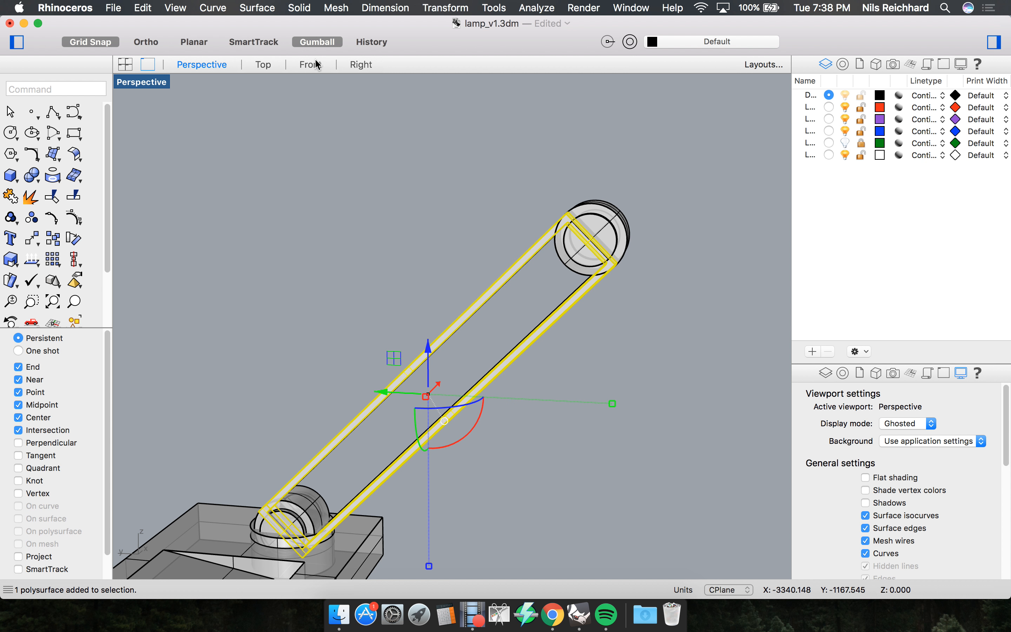
click(121, 63)
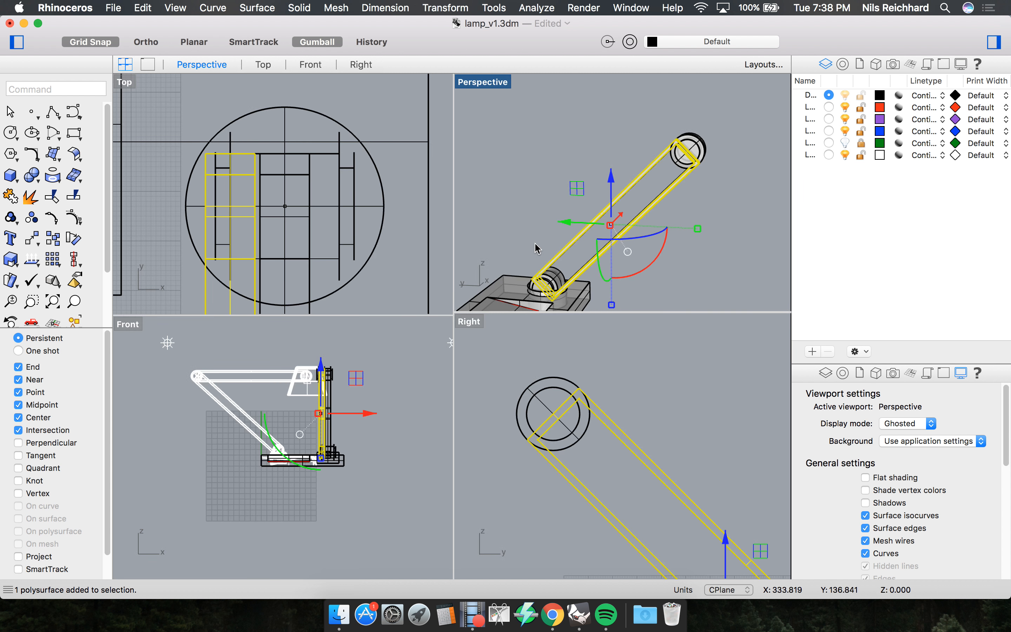
scroll(551, 453, up, 4)
scroll(597, 450, down, 7)
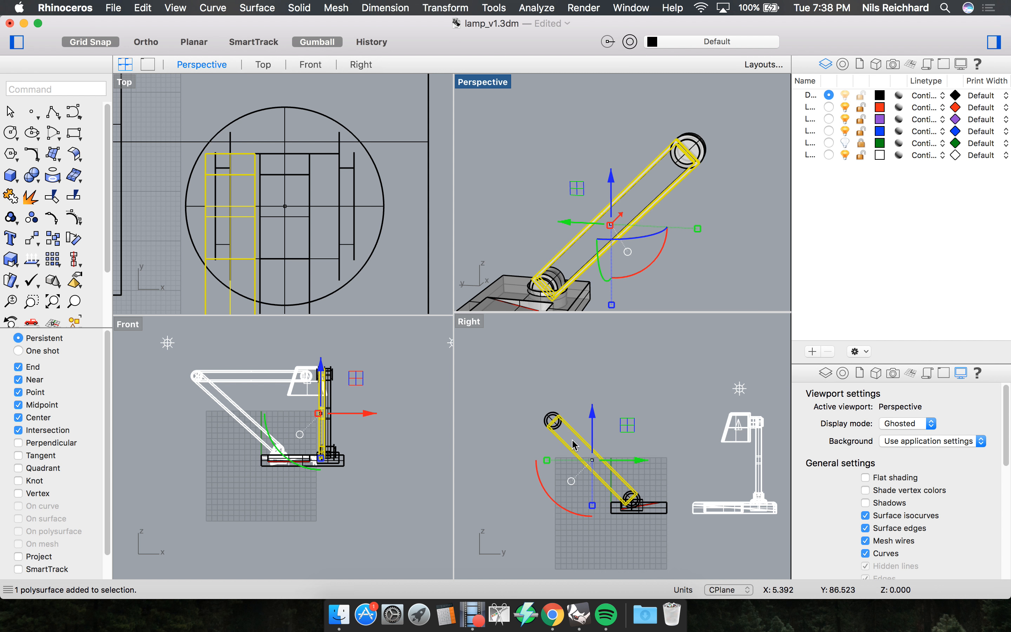
scroll(558, 433, up, 7)
text(r)
key(Return)
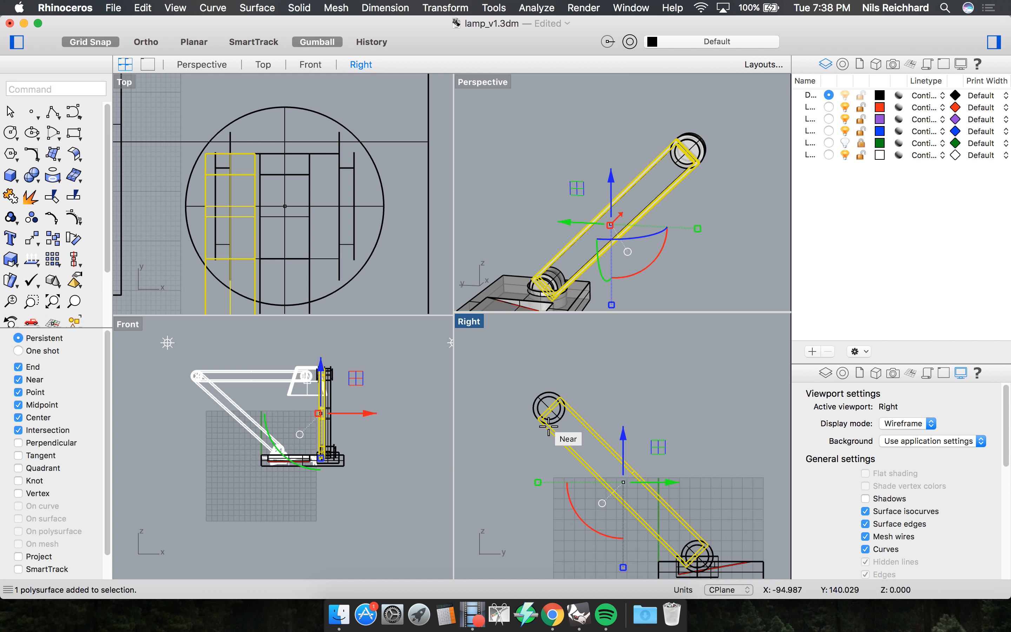
scroll(556, 420, up, 9)
scroll(545, 406, up, 3)
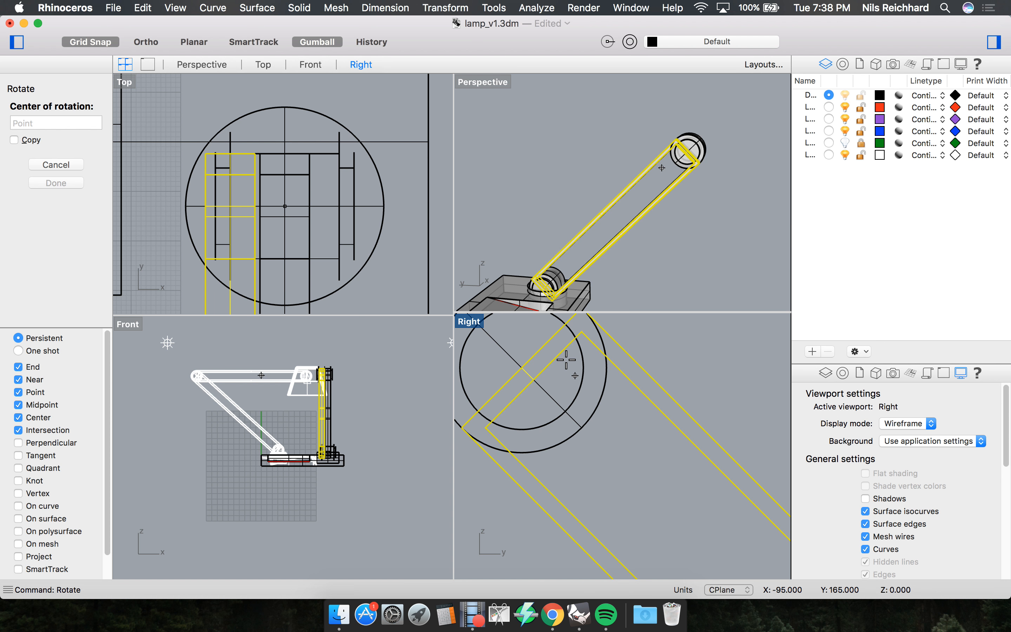
click(543, 368)
scroll(564, 365, down, 10)
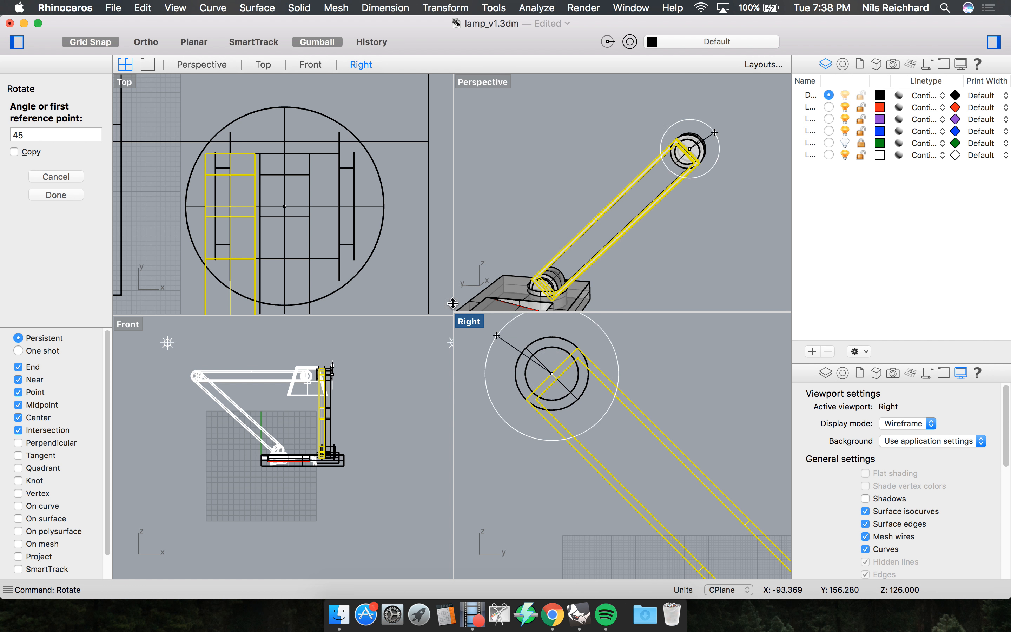
scroll(723, 555, up, 8)
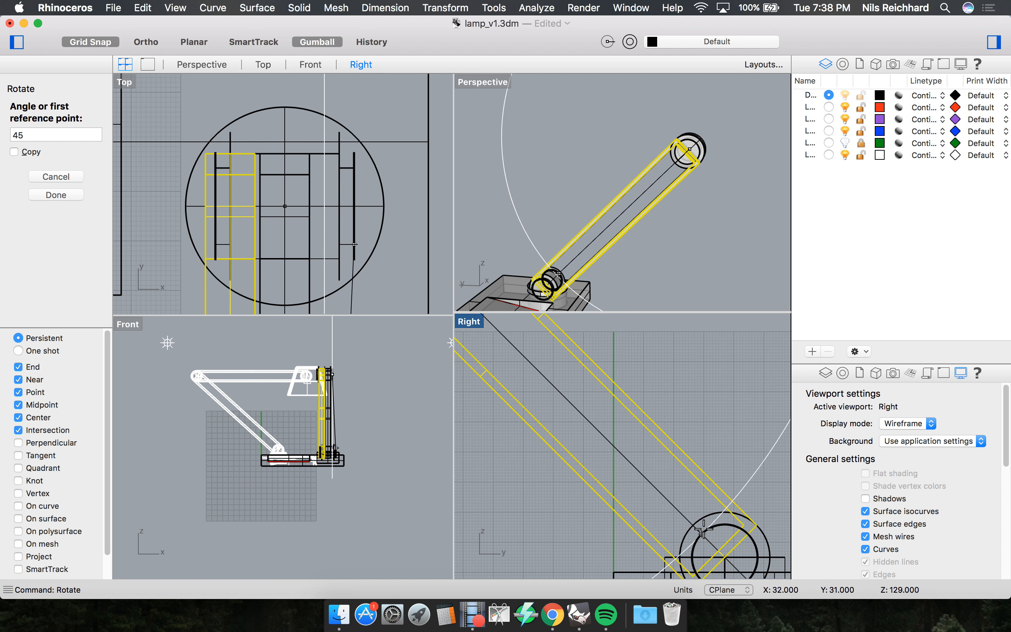
click(723, 555)
scroll(648, 418, down, 8)
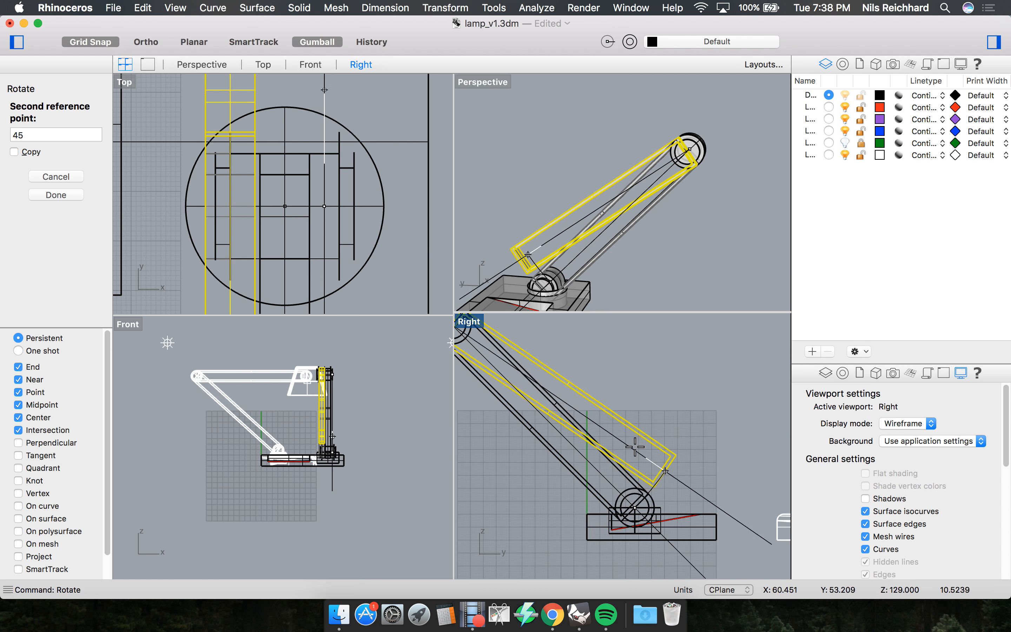
key(shift)
click(650, 367)
Examine how the horizontal upper arm meets the elbow joint and compare it with the white reference lamp.
click(694, 252)
right_drag(693, 252, 557, 149)
scroll(557, 149, down, 10)
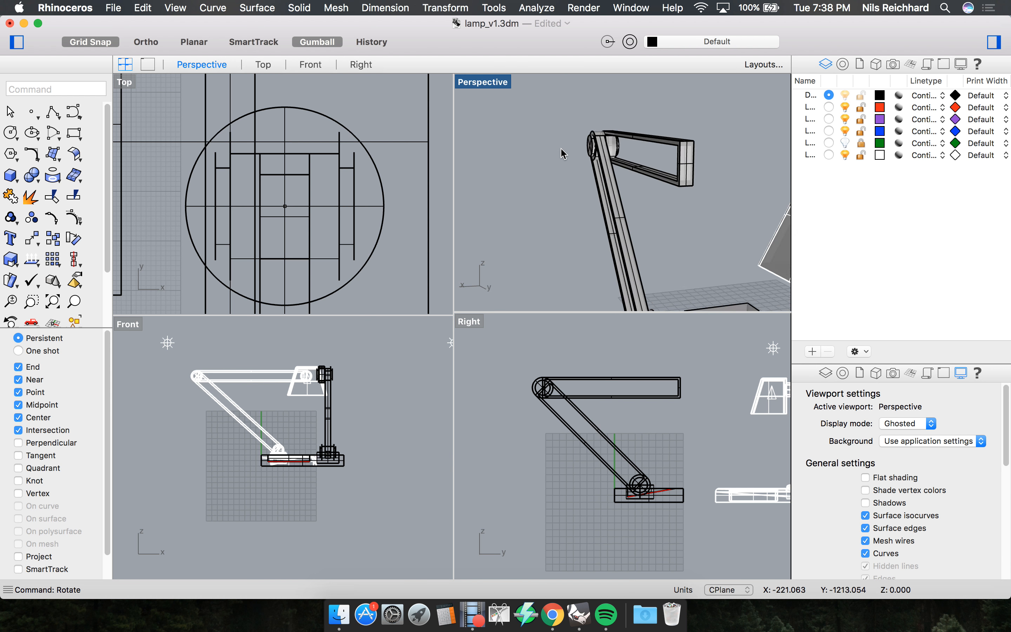
scroll(616, 153, up, 6)
right_drag(618, 159, 610, 256)
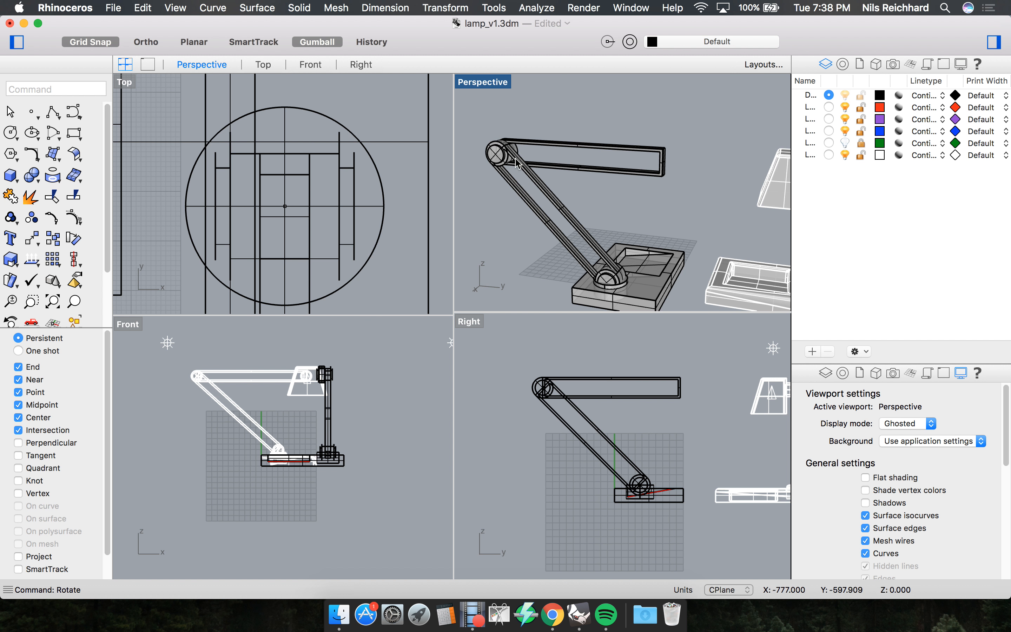
right_drag(474, 138, 622, 168)
scroll(626, 172, down, 3)
scroll(656, 216, up, 5)
scroll(554, 206, down, 6)
scroll(480, 152, up, 6)
scroll(598, 210, down, 4)
right_drag(598, 210, 576, 185)
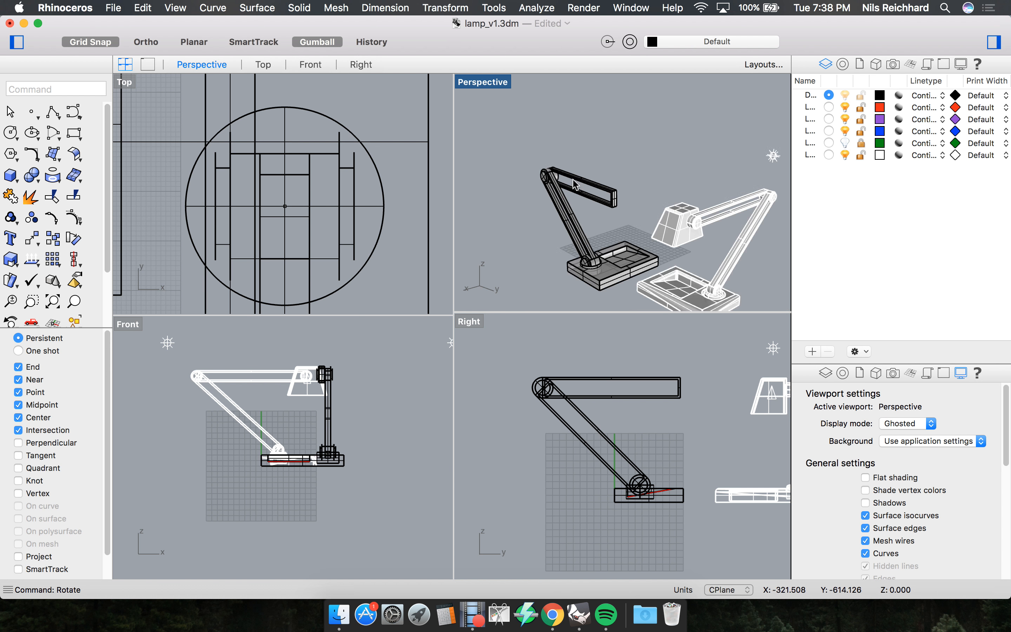
Hide the white reference layer and inspect the new lamp's two arms on their own.
scroll(576, 203, up, 5)
click(845, 153)
right_drag(668, 151, 555, 141)
scroll(565, 143, down, 3)
scroll(675, 161, up, 5)
right_drag(661, 153, 694, 140)
scroll(677, 141, down, 5)
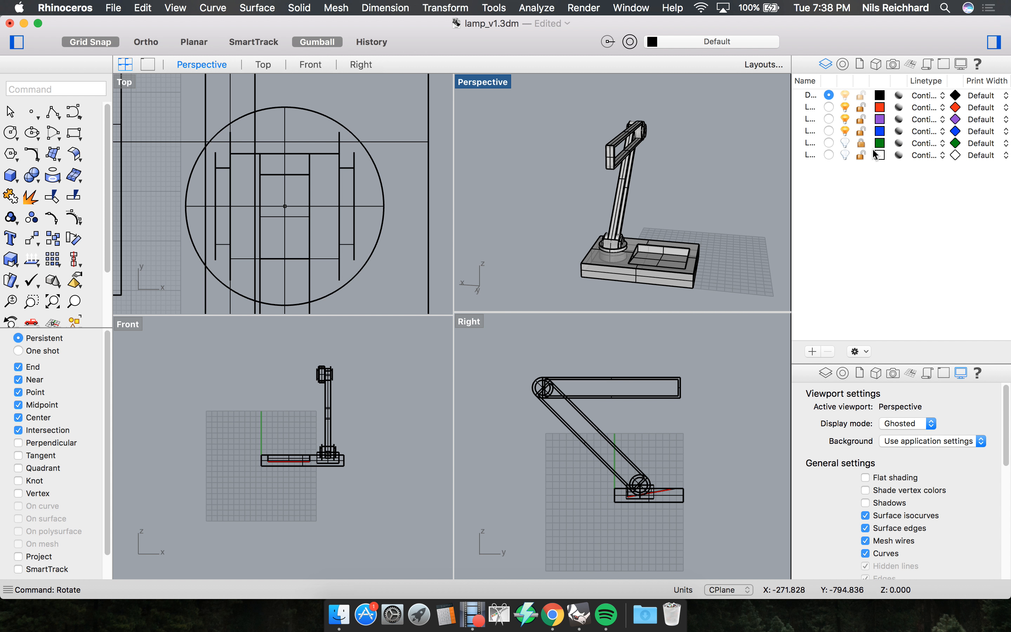
Turn the white layer back on and examine the reference lamp's joint between the upper arm and the shade.
click(845, 155)
right_drag(777, 175, 582, 192)
right_drag(519, 163, 700, 189)
scroll(670, 170, down, 5)
scroll(679, 172, up, 5)
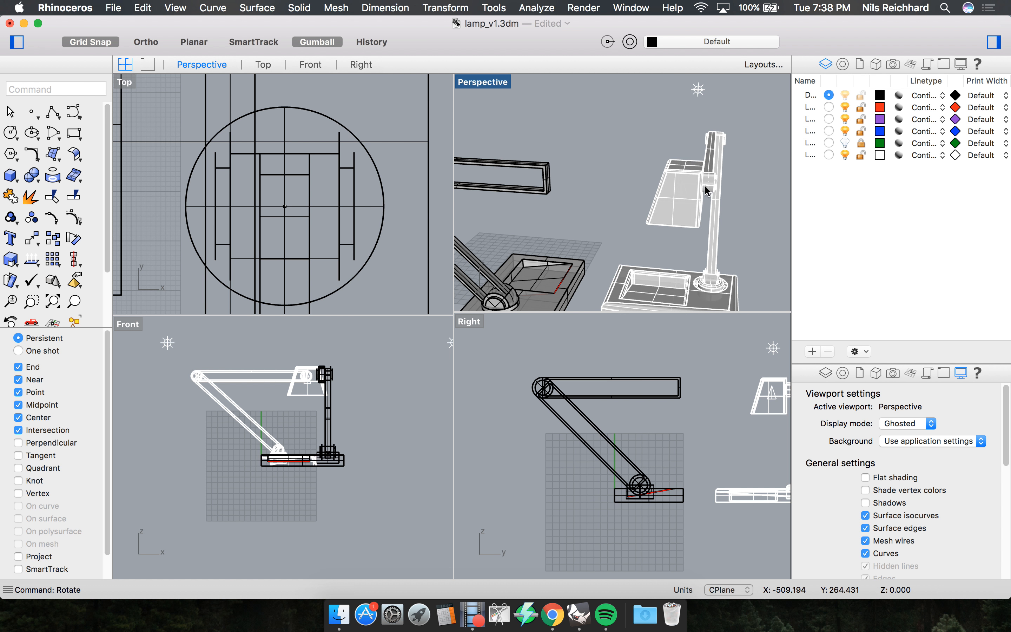
scroll(680, 188, up, 8)
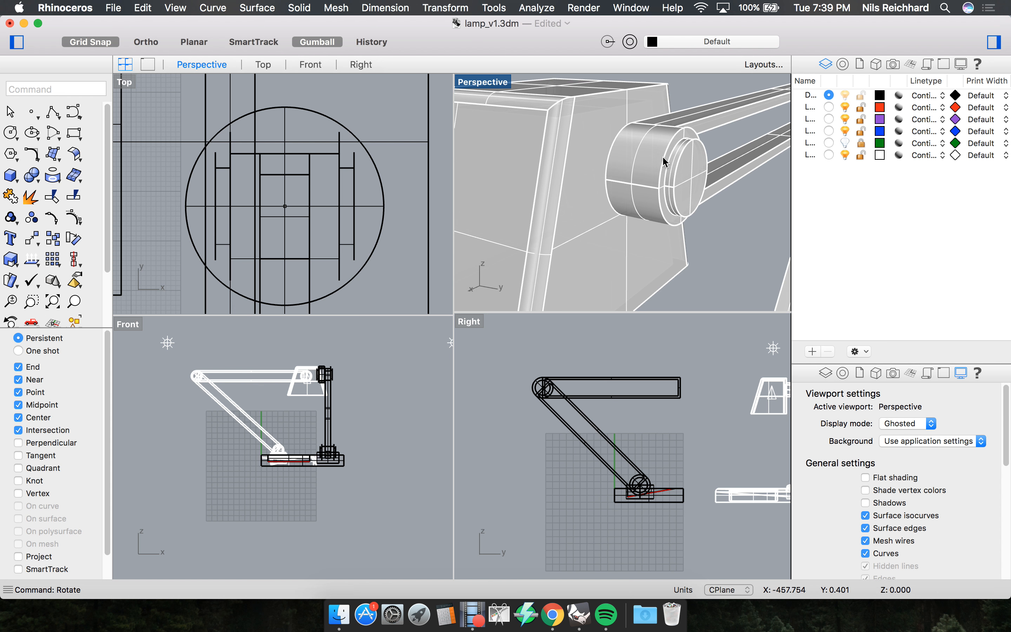
scroll(673, 138, down, 8)
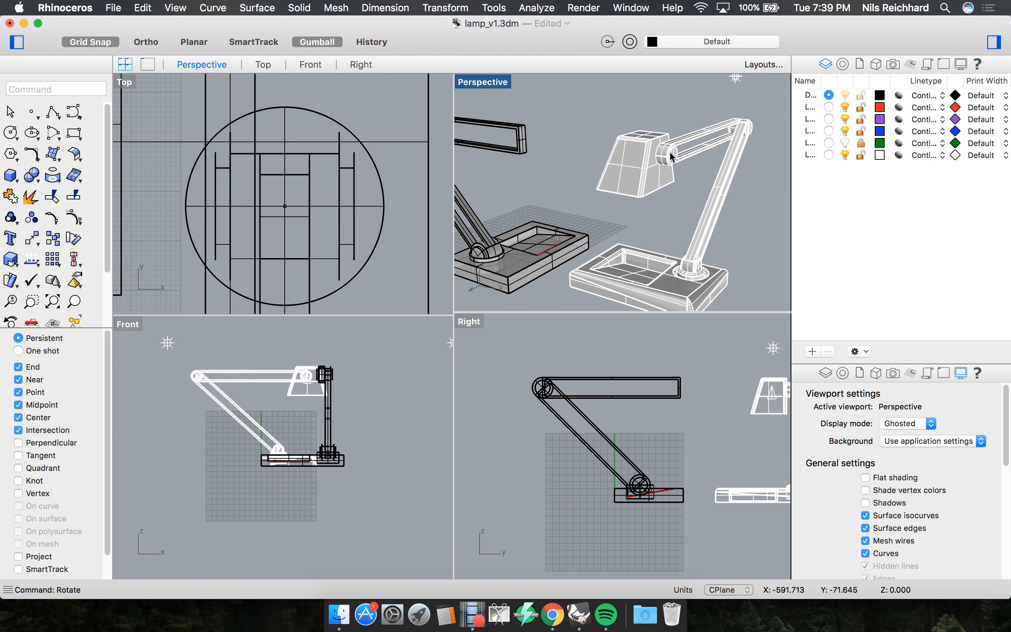
scroll(668, 158, down, 3)
scroll(572, 142, up, 8)
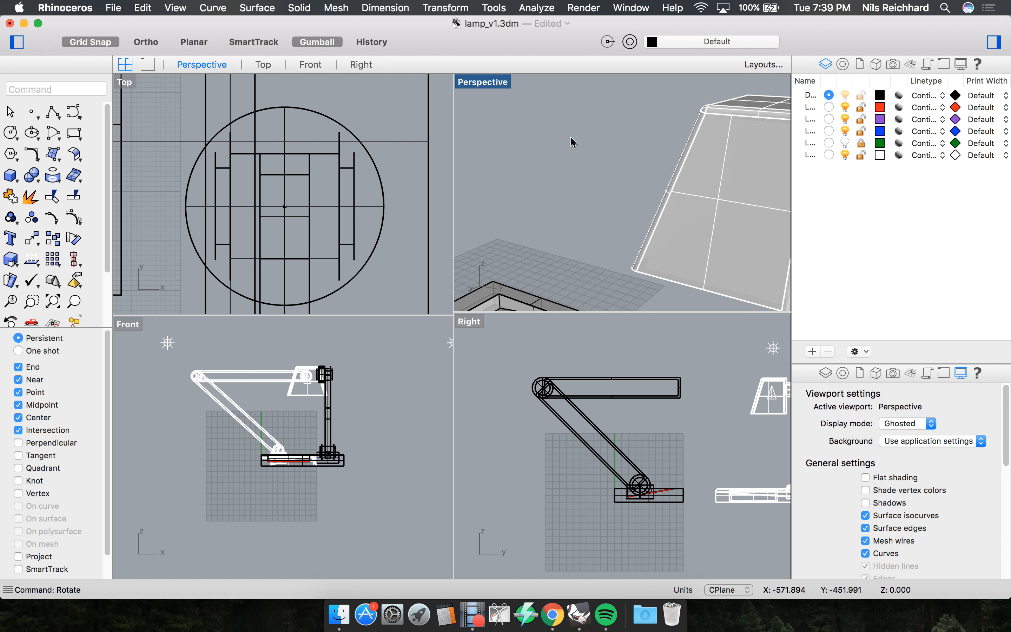
scroll(647, 159, down, 8)
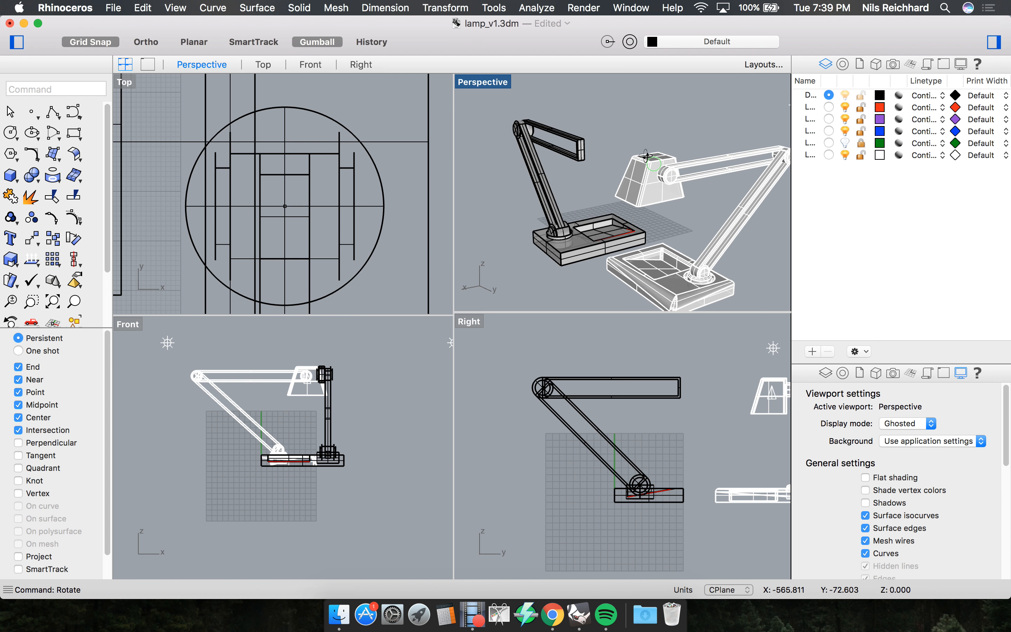
right_drag(646, 156, 807, 171)
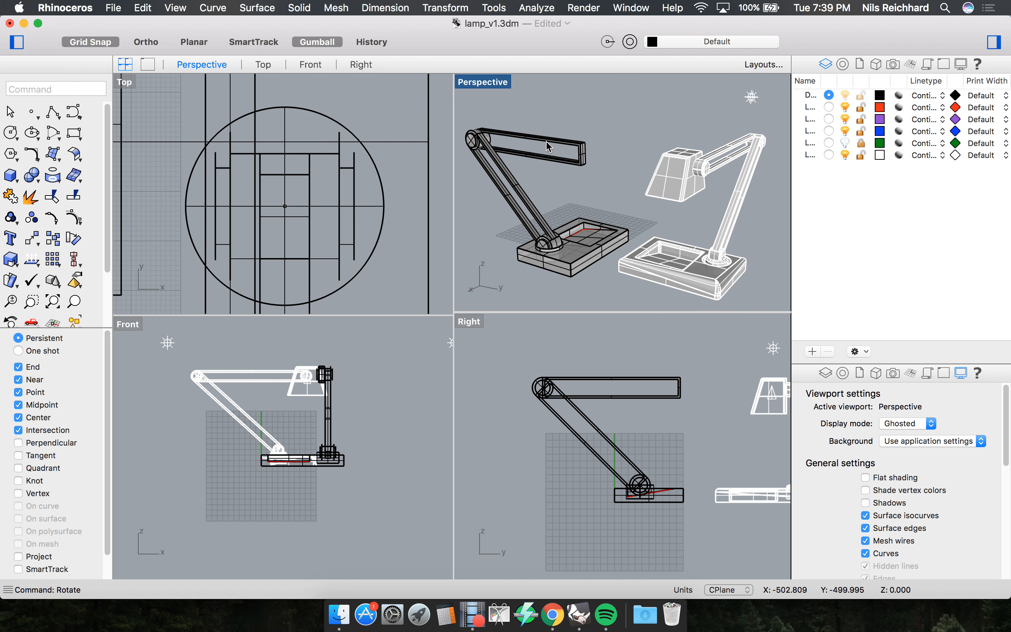
Try placing a freehand copy of the elbow joint at the upper arm's free end, and delete that copy.
scroll(519, 141, up, 4)
right_drag(554, 140, 493, 130)
click(533, 121)
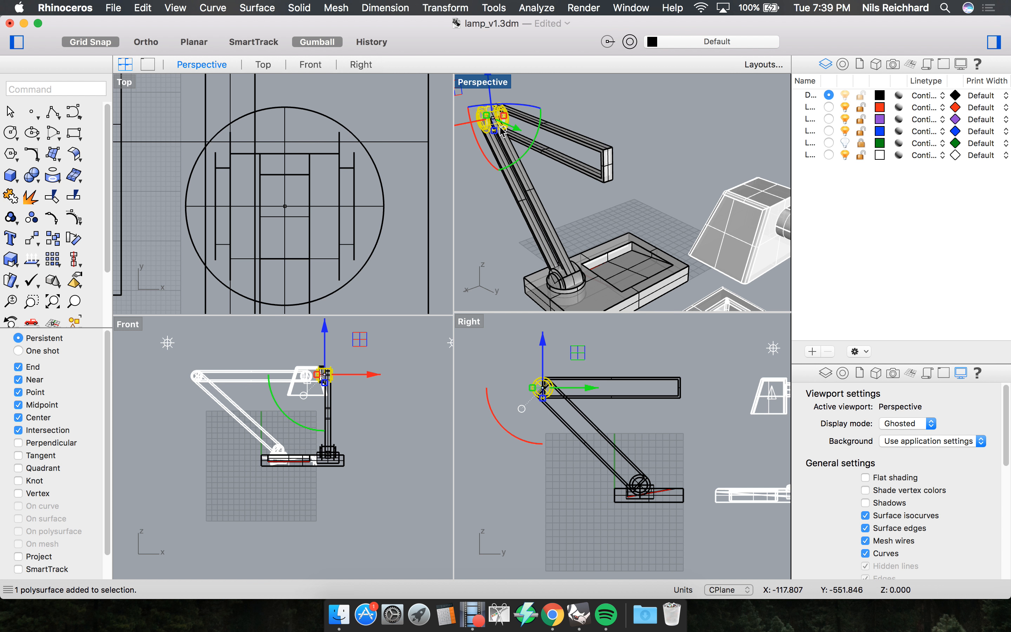
drag(513, 130, 628, 205)
right_drag(592, 139, 672, 132)
scroll(683, 138, up, 4)
drag(692, 183, 697, 184)
scroll(631, 176, down, 5)
key(Delete)
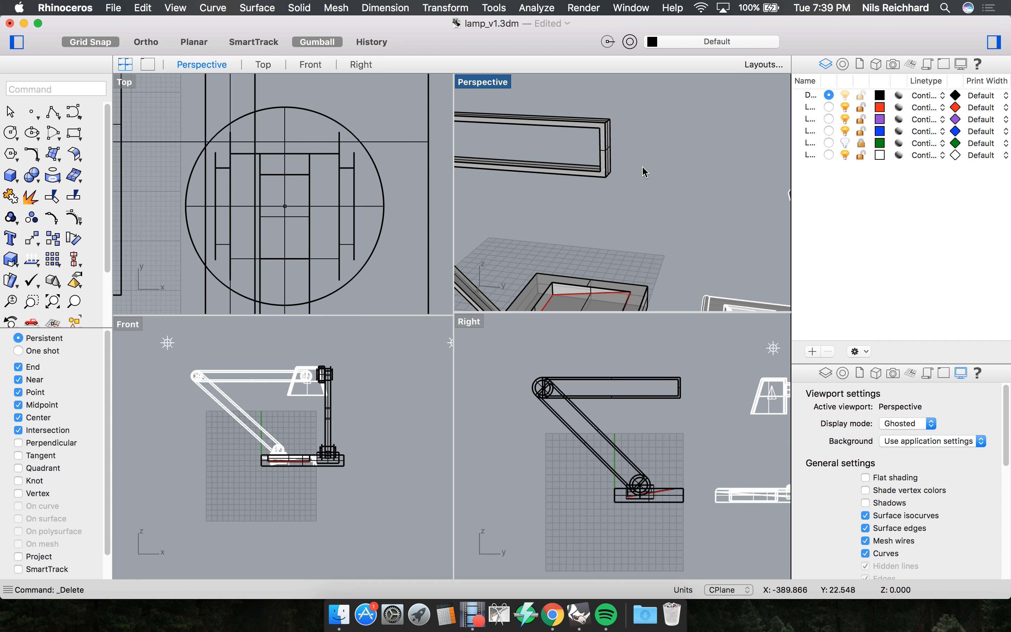
Copy the elbow joint to the upper arm's free end with the Copy command, snapping between matching points on the arm's two ends.
scroll(639, 171, down, 6)
scroll(569, 193, up, 3)
scroll(618, 191, down, 3)
scroll(551, 181, up, 5)
scroll(555, 176, down, 5)
scroll(569, 163, up, 5)
click(594, 128)
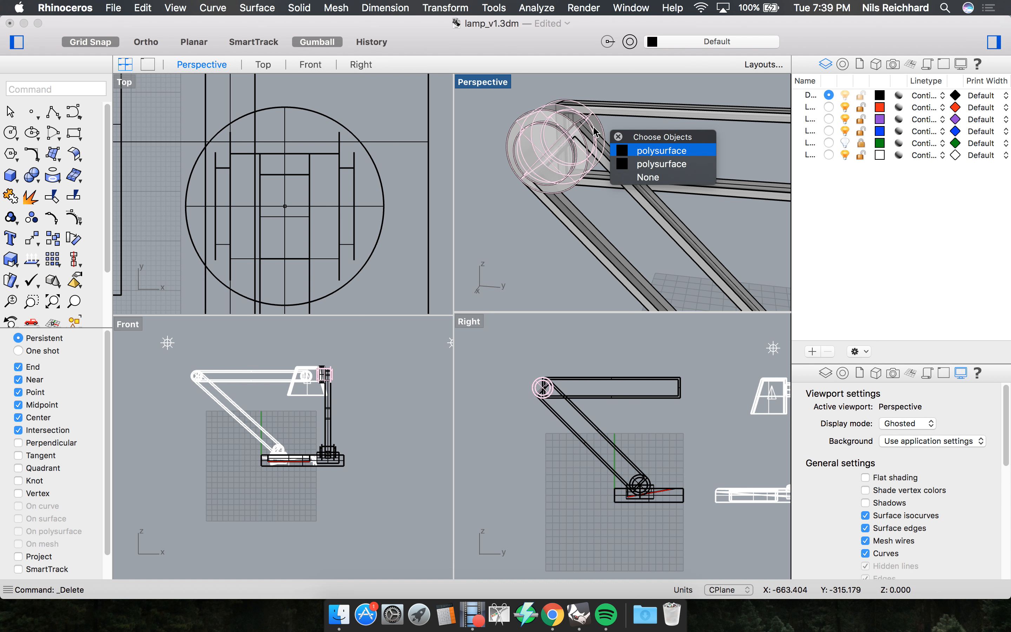
key(Return)
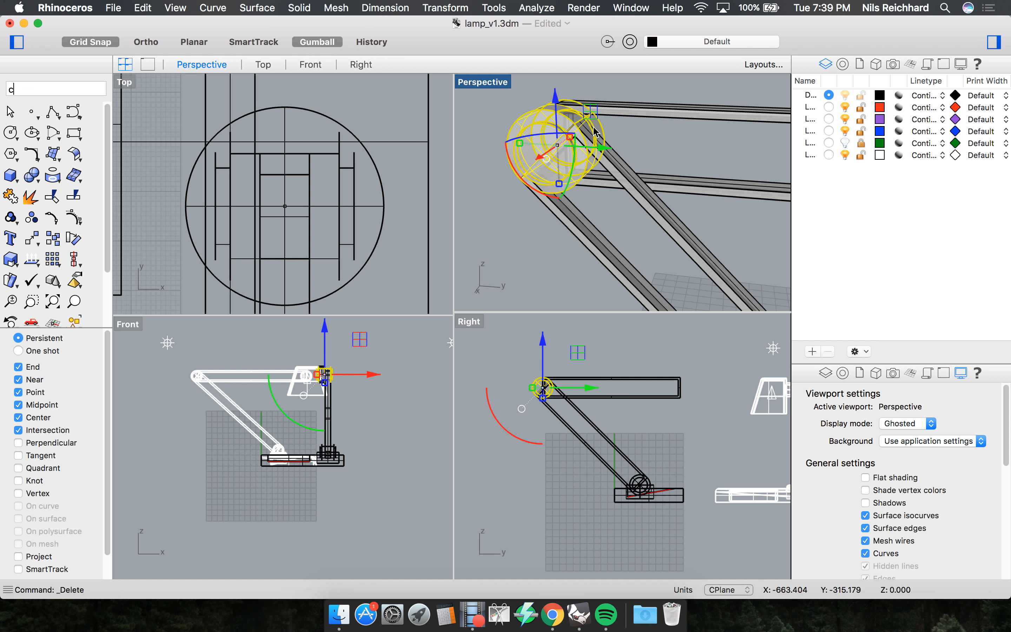
text(cop)
key(Return)
scroll(589, 138, up, 5)
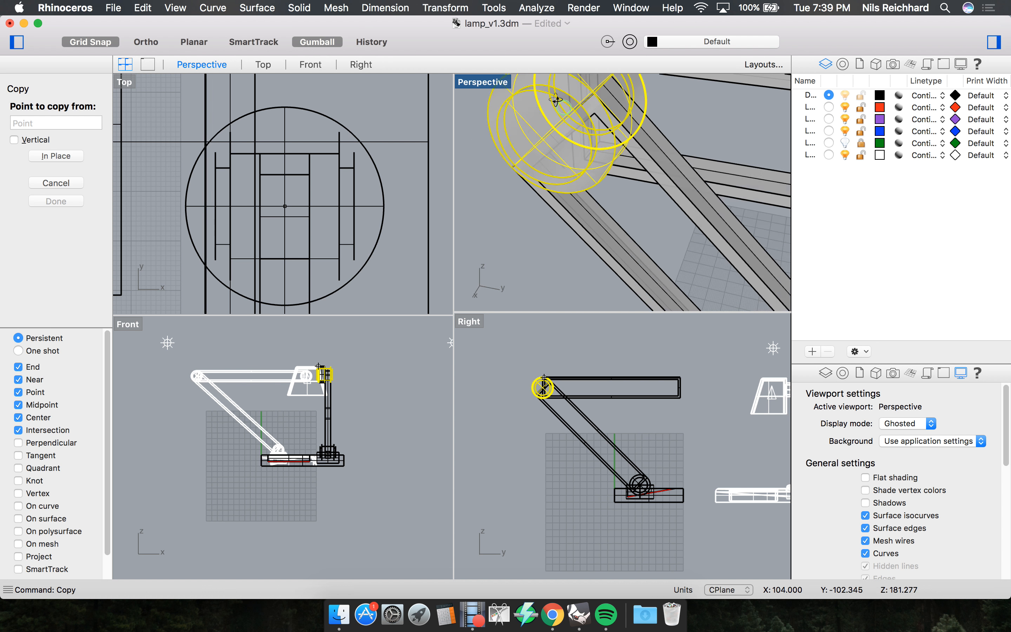
scroll(541, 161, down, 6)
scroll(553, 81, up, 5)
scroll(552, 165, up, 4)
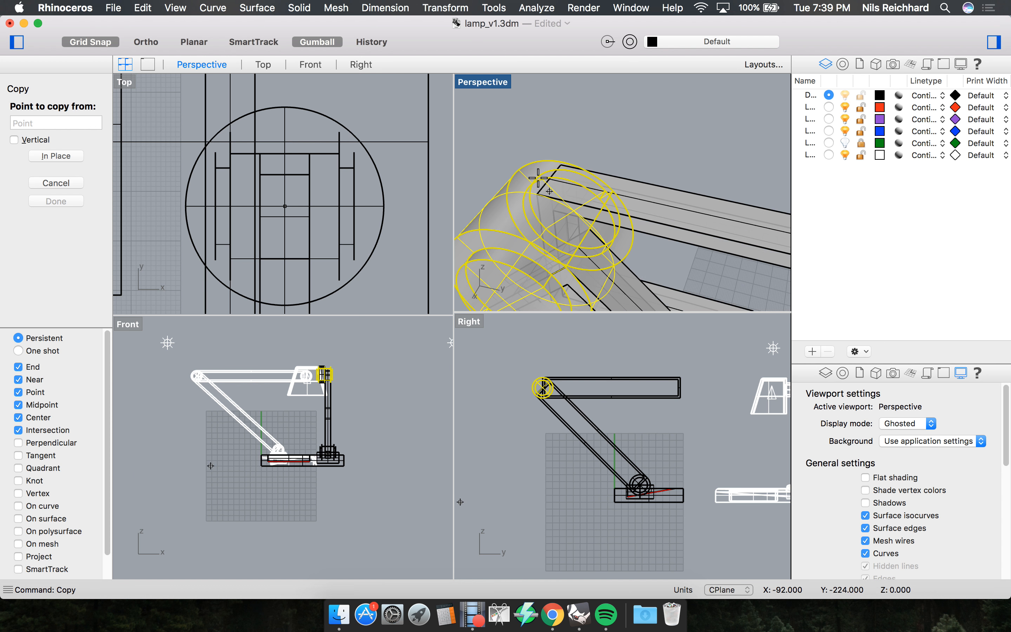
click(531, 180)
scroll(508, 178, down, 6)
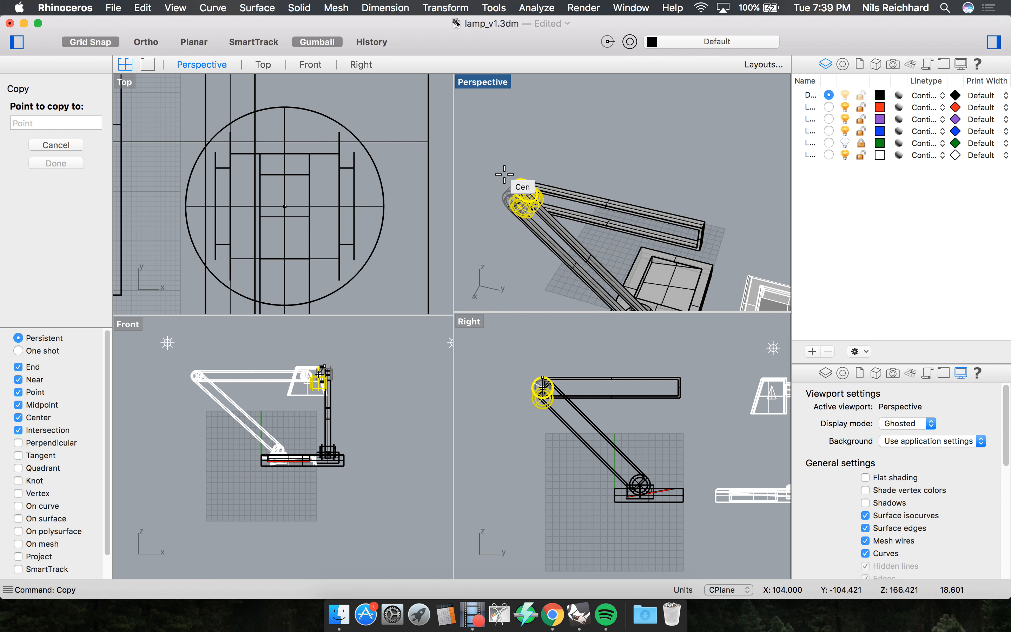
scroll(630, 211, up, 5)
scroll(630, 211, up, 3)
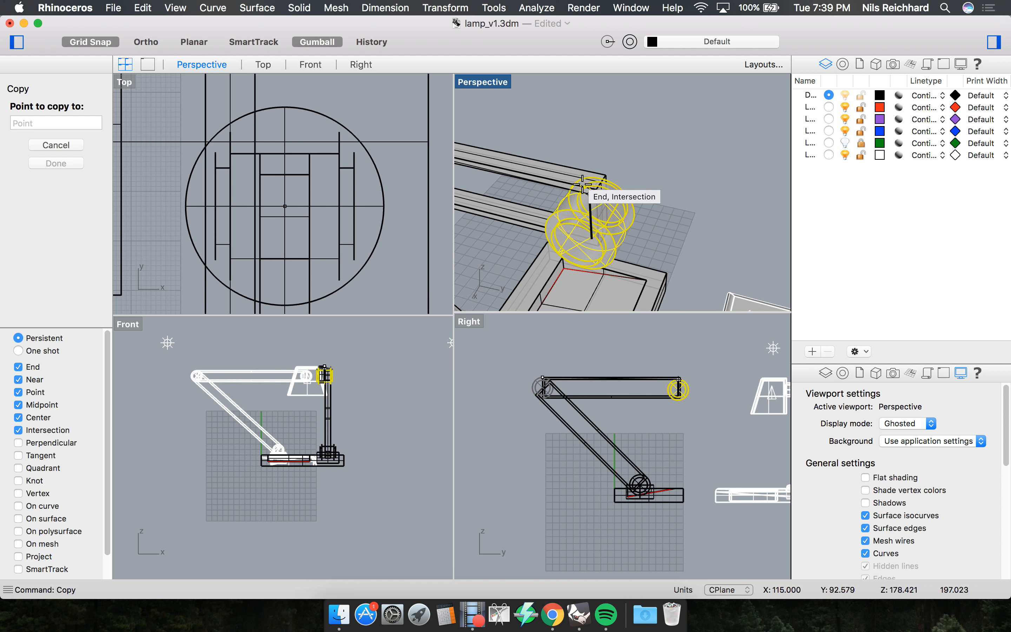
click(584, 182)
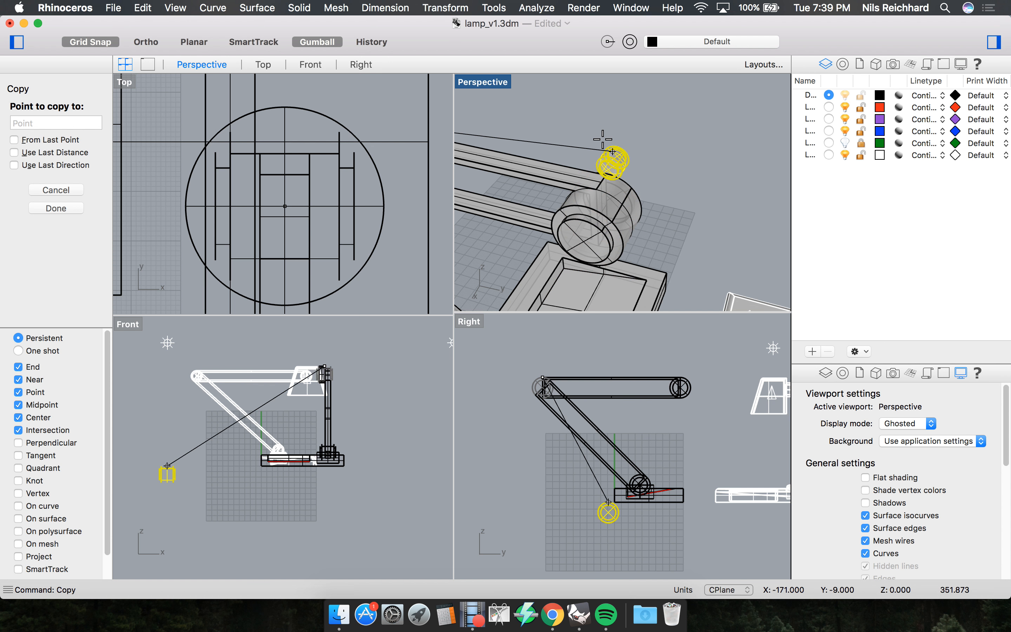
key(Return)
Compare the copied joint at the upper arm's free end with the shade joint on the reference lamp.
mouse_move(669, 144)
right_down()
mouse_move(587, 128)
mouse_move(601, 138)
mouse_move(692, 127)
mouse_move(613, 127)
mouse_move(673, 140)
mouse_move(641, 149)
mouse_move(575, 144)
mouse_move(673, 164)
right_up()
scroll(588, 129, down, 5)
click(633, 141)
scroll(670, 141, down, 5)
scroll(653, 146, up, 6)
scroll(685, 169, up, 5)
scroll(701, 145, down, 4)
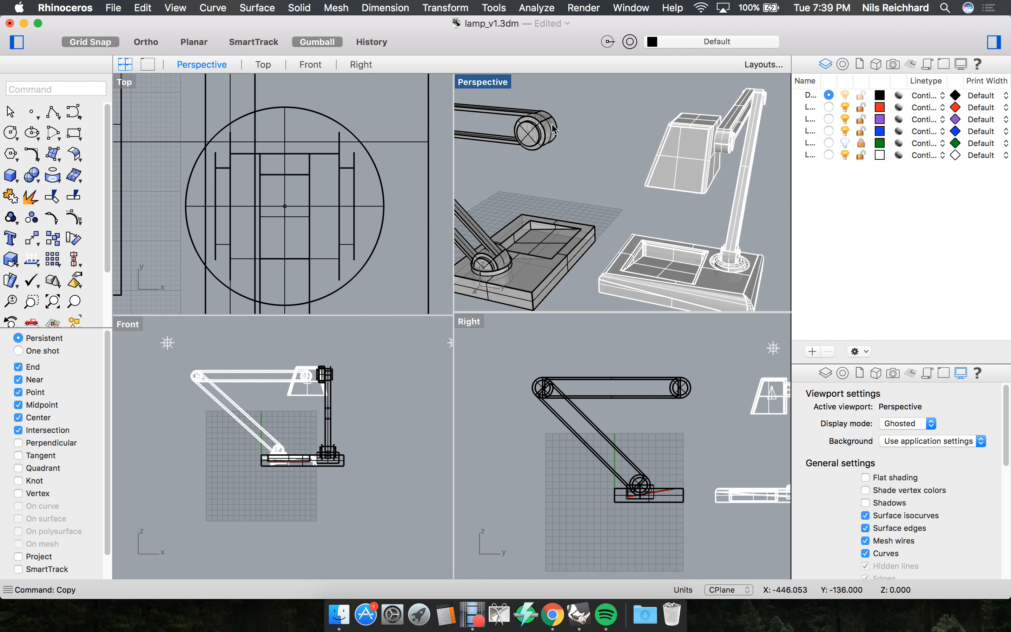
scroll(552, 126, up, 2)
scroll(530, 125, down, 4)
right_drag(546, 142, 519, 167)
scroll(563, 137, up, 5)
mouse_move(565, 140)
right_down()
mouse_move(606, 129)
mouse_move(551, 112)
mouse_move(529, 145)
mouse_move(557, 134)
right_up()
Hide the white reference layer and check the copied end joint by selecting it and clearing the selection.
click(843, 154)
scroll(540, 143, up, 5)
click(578, 125)
scroll(541, 145, down, 3)
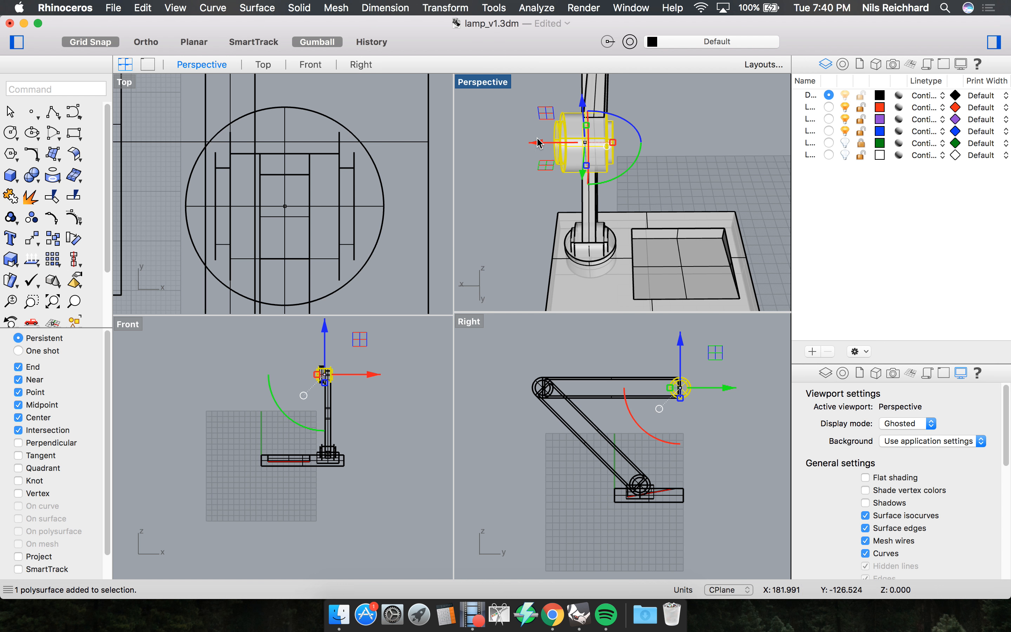
click(552, 98)
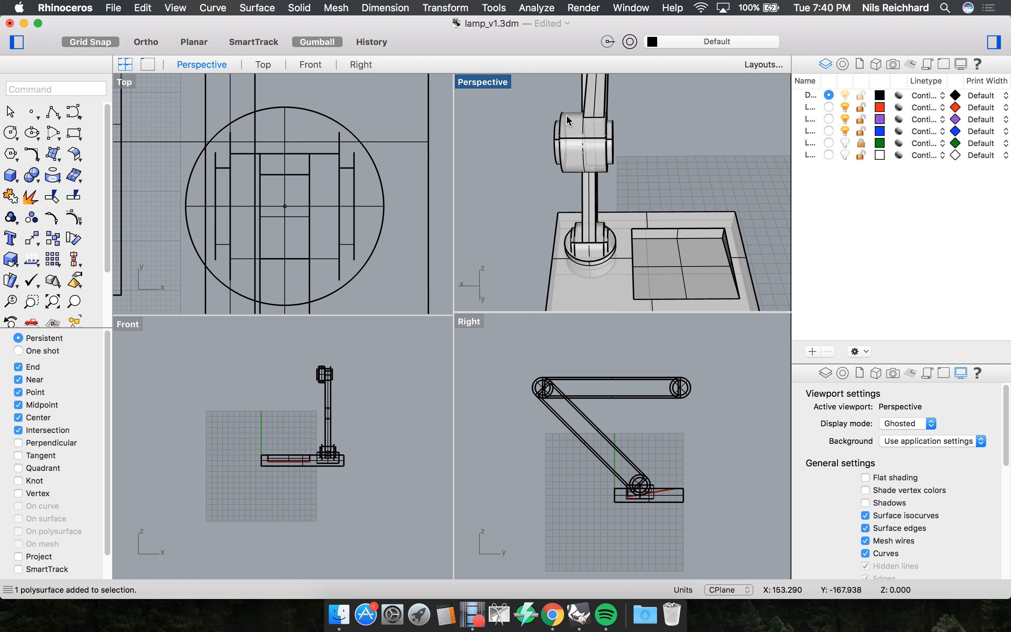
Measure the upper arm's width where it meets the end joint.
scroll(564, 115, up, 3)
right_click(559, 106)
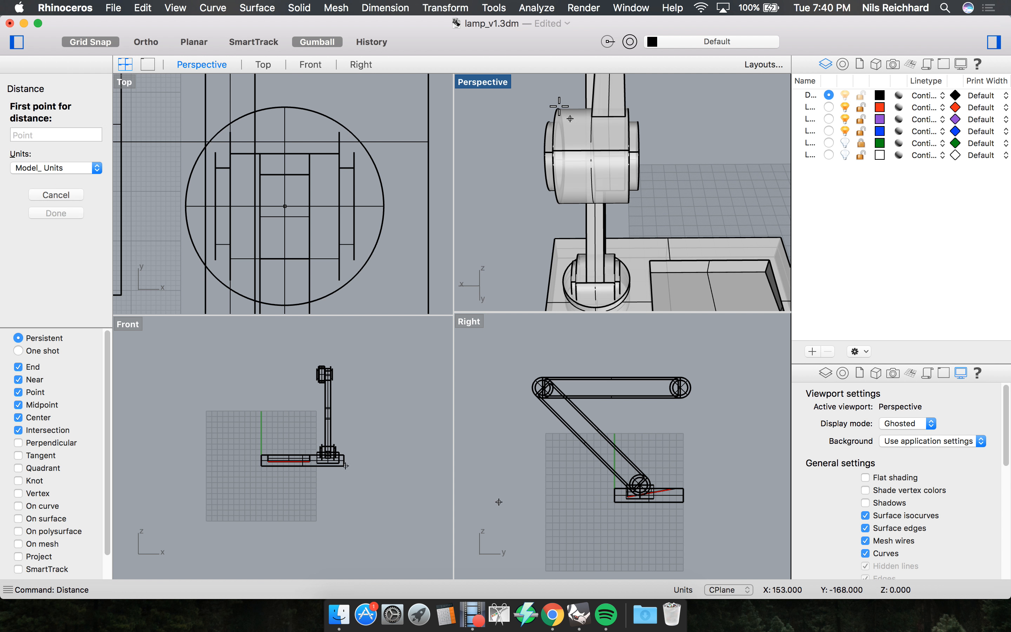
scroll(589, 110, up, 4)
scroll(594, 107, up, 3)
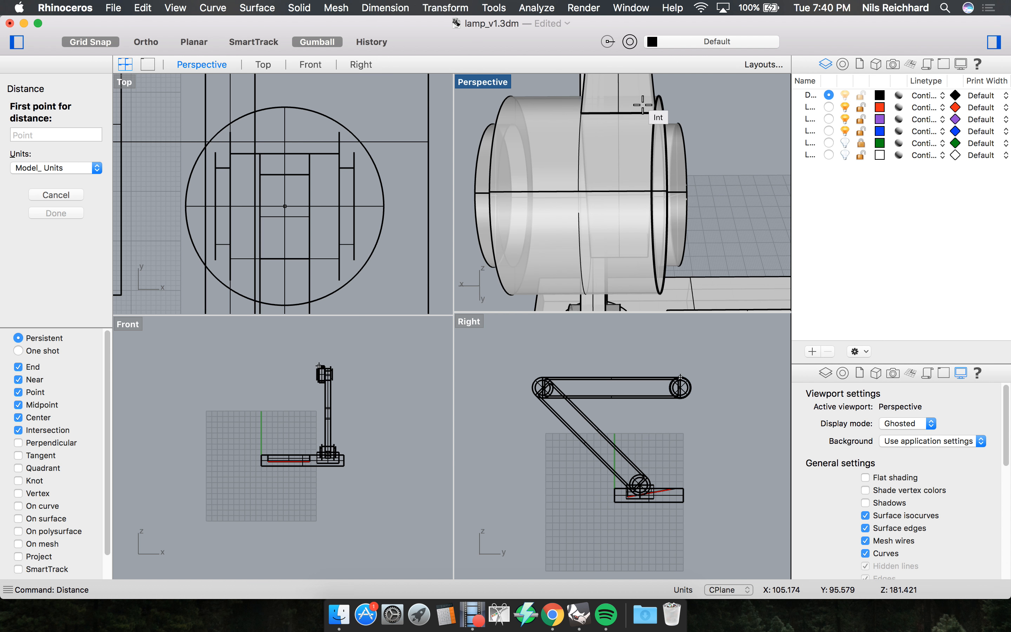
click(642, 105)
click(574, 103)
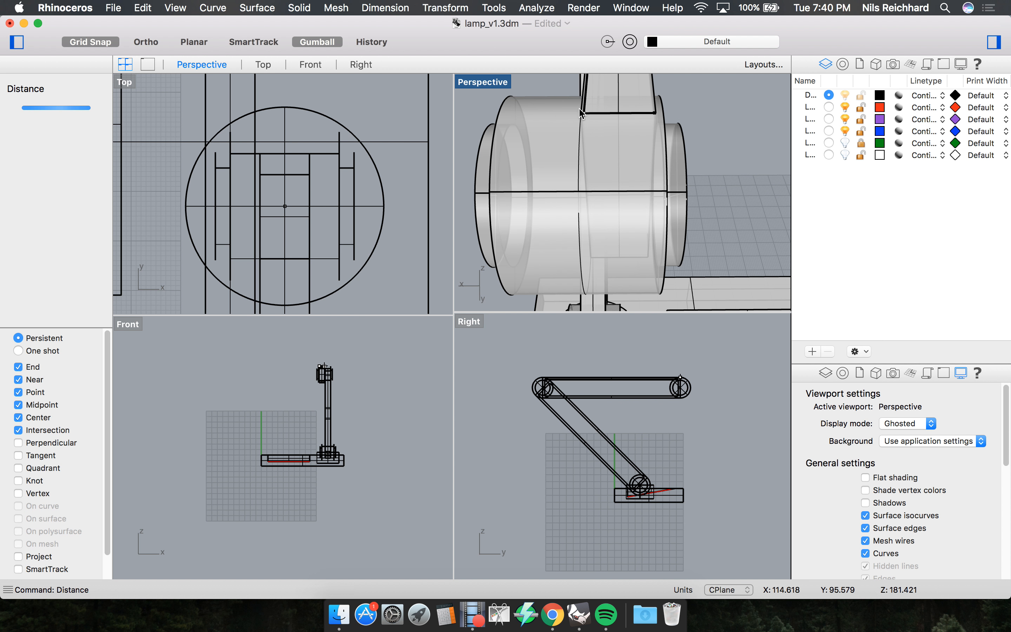
scroll(580, 121, up, 7)
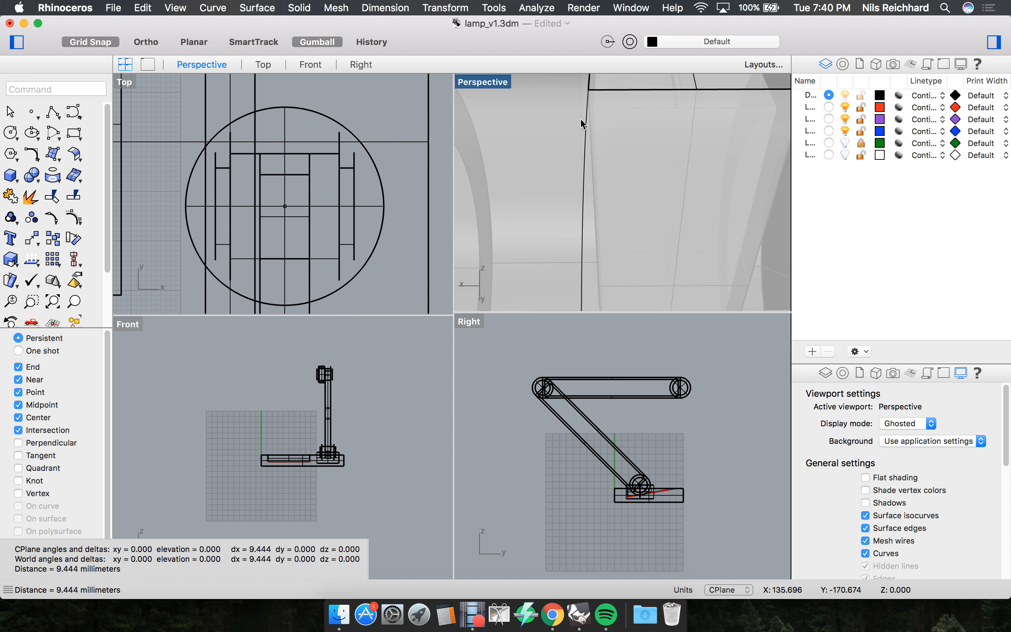
scroll(581, 117, down, 4)
right_click(573, 100)
click(574, 99)
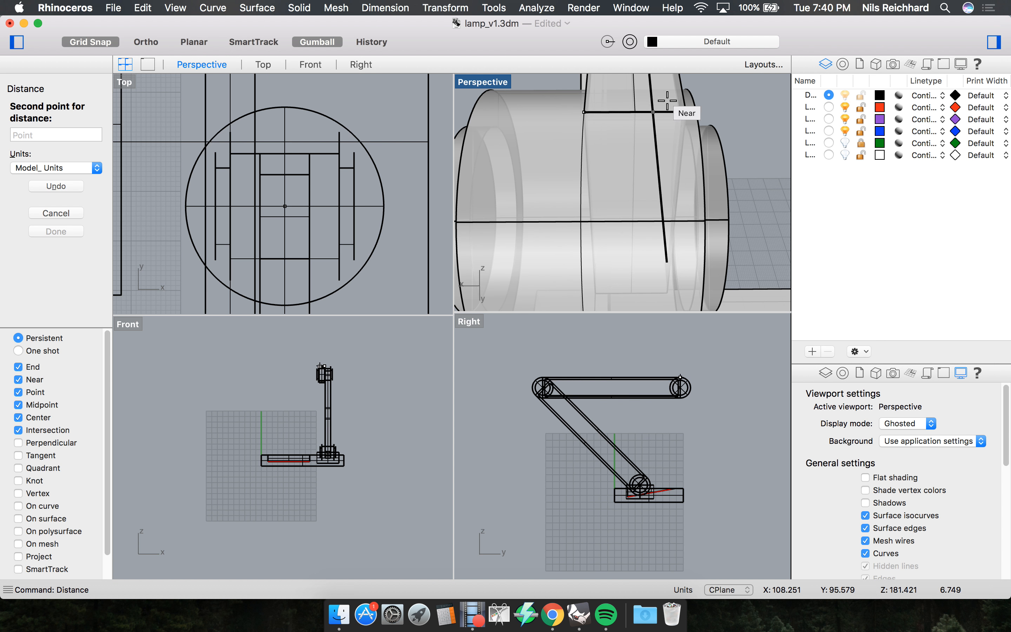
click(683, 110)
scroll(606, 134, down, 5)
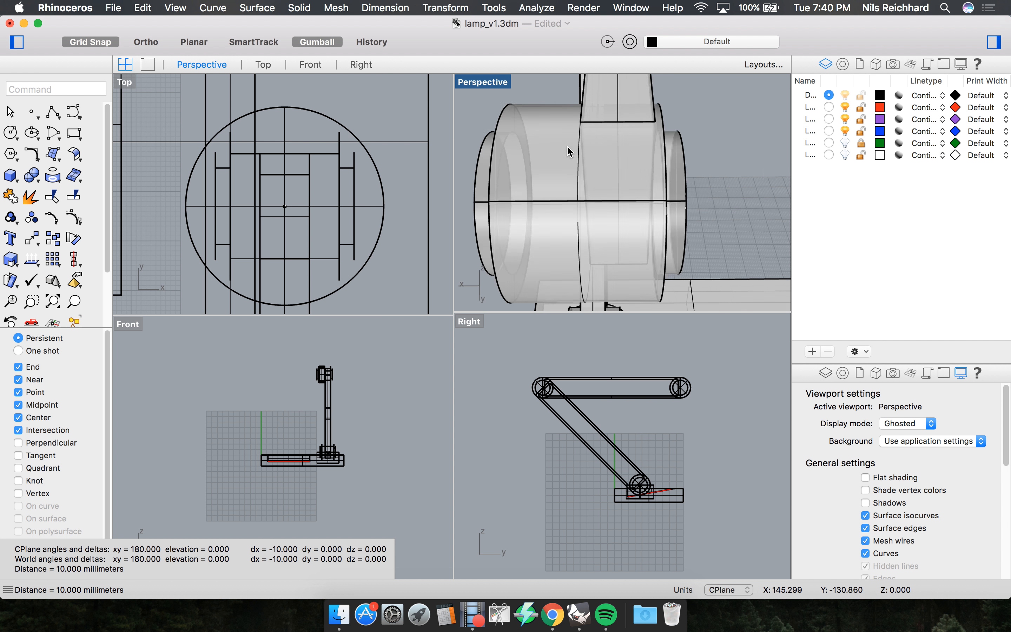
Move the joint at the upper arm's free end by -10 mm in the X direction.
click(546, 154)
click(530, 182)
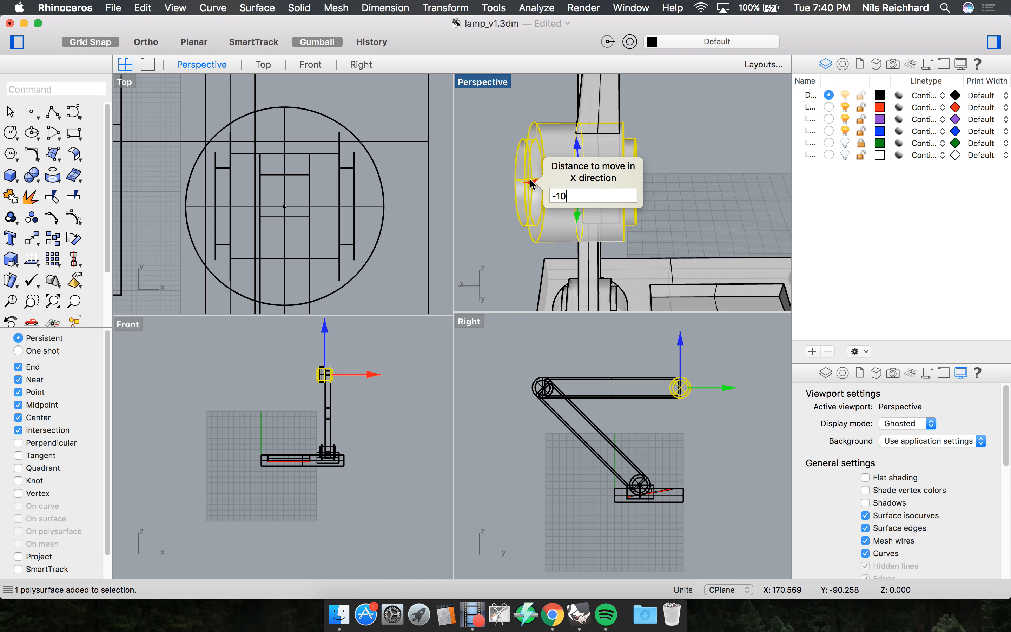
key(Return)
key(Escape)
scroll(536, 169, down, 10)
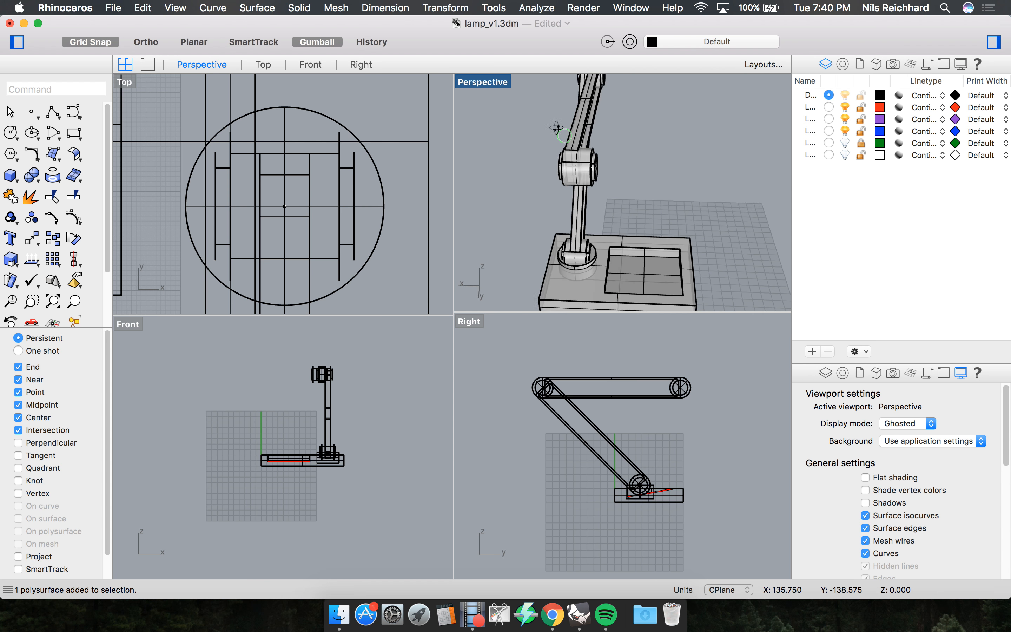
Draw a box around the end joint in the Right view and give it a height of 50 mm.
scroll(562, 117, down, 6)
mouse_move(564, 118)
right_down()
mouse_move(560, 139)
mouse_move(580, 132)
right_up()
scroll(564, 138, up, 6)
scroll(571, 146, up, 6)
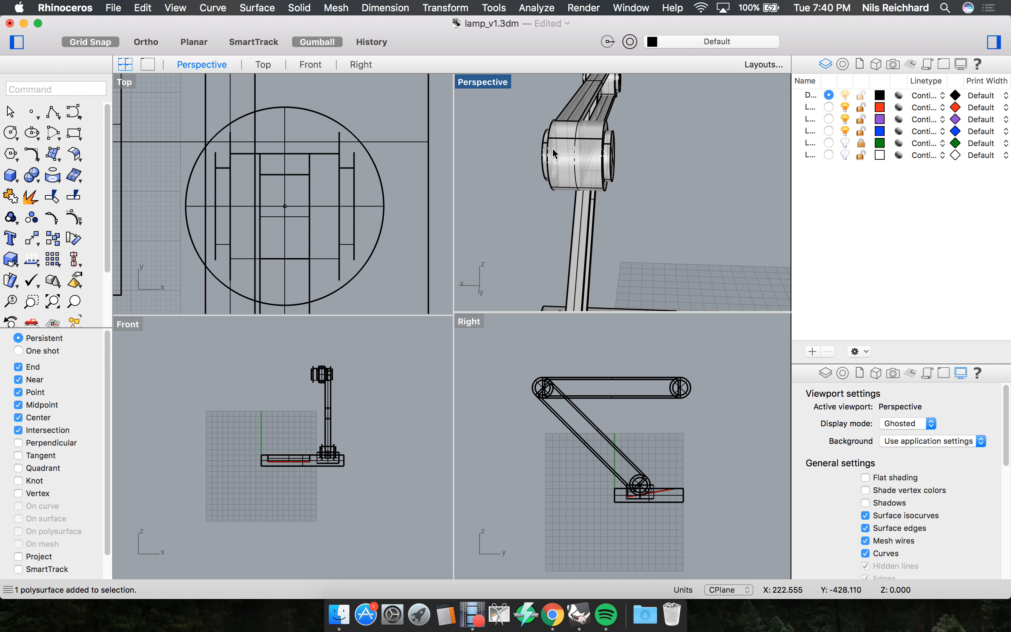
click(11, 175)
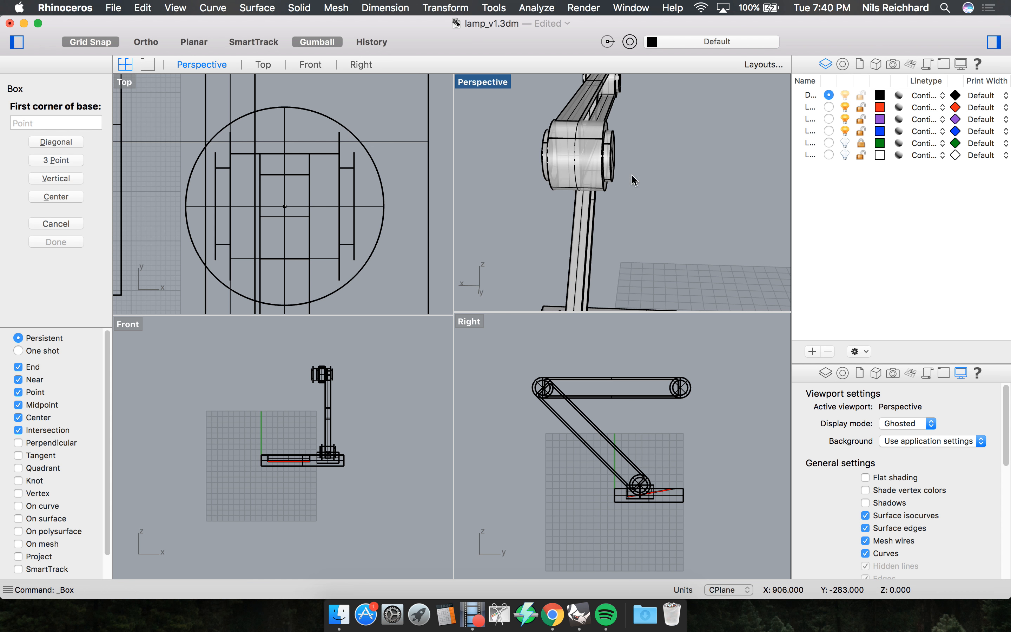
scroll(644, 413, up, 3)
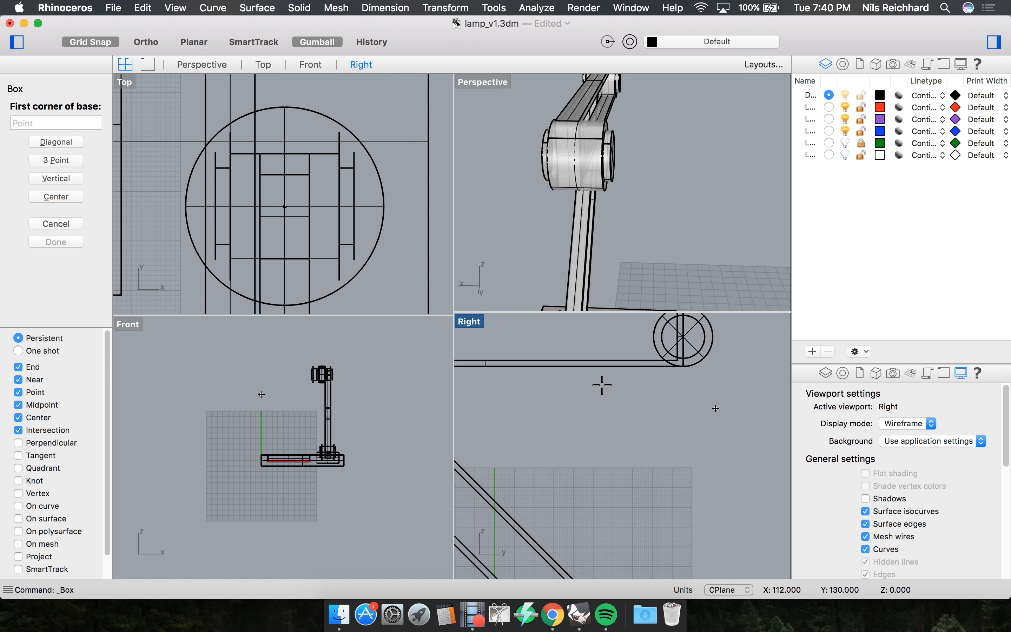
click(608, 331)
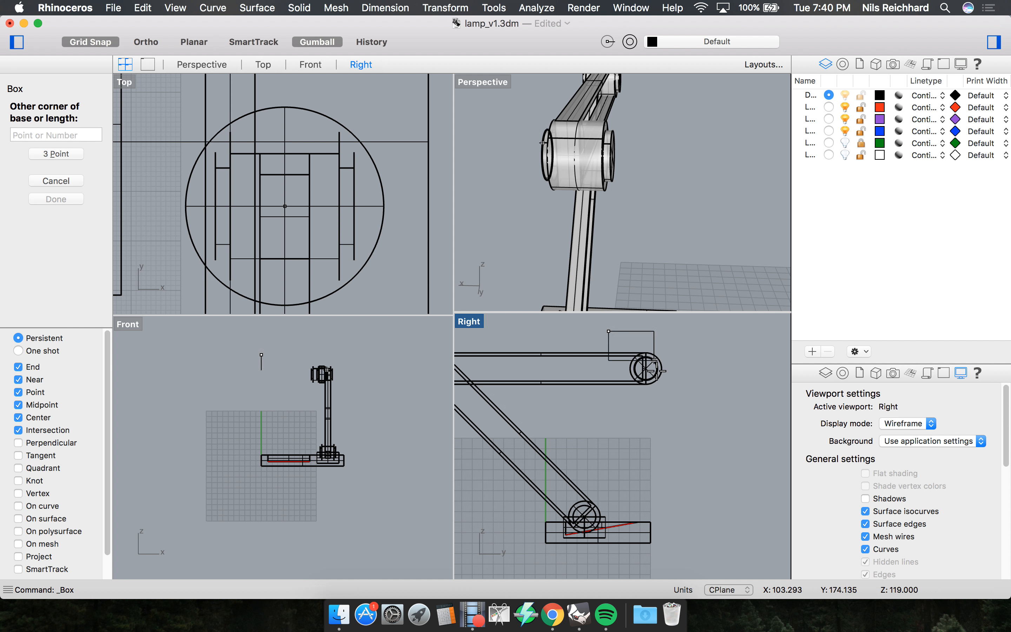
click(674, 403)
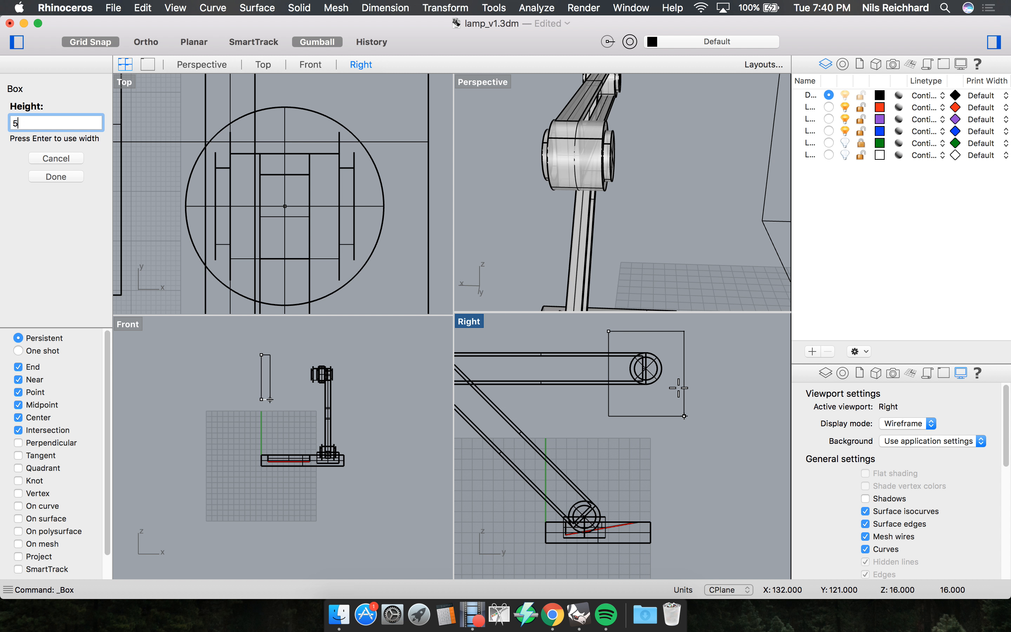
text(50)
key(Return)
Move the new box about 53 mm along X so it overlaps the outer side of the end joint.
scroll(654, 230, down, 3)
scroll(652, 229, down, 7)
scroll(636, 229, up, 7)
click(652, 206)
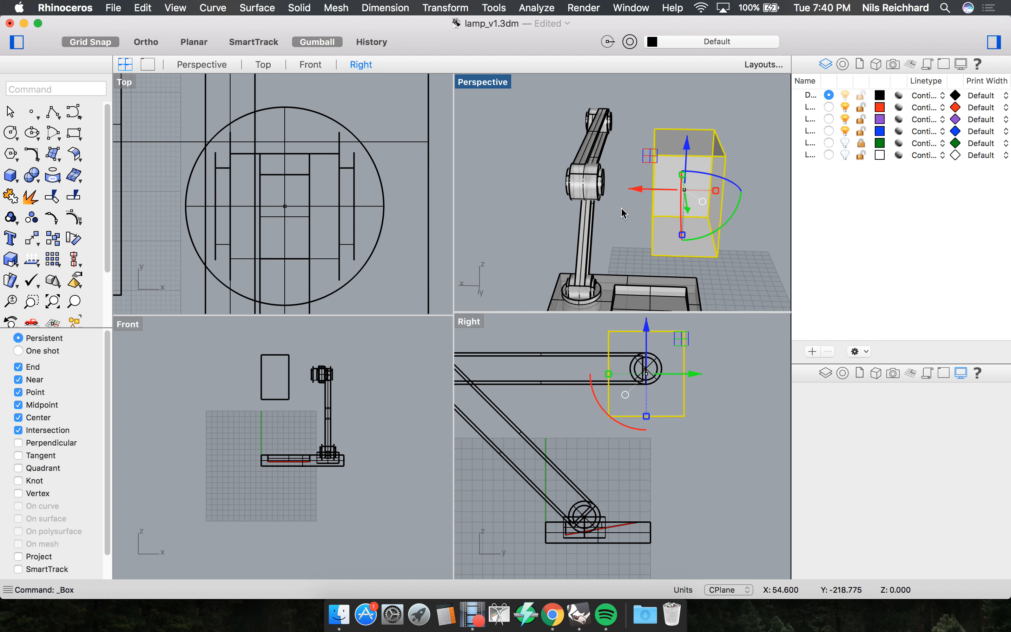
right_drag(623, 209, 654, 194)
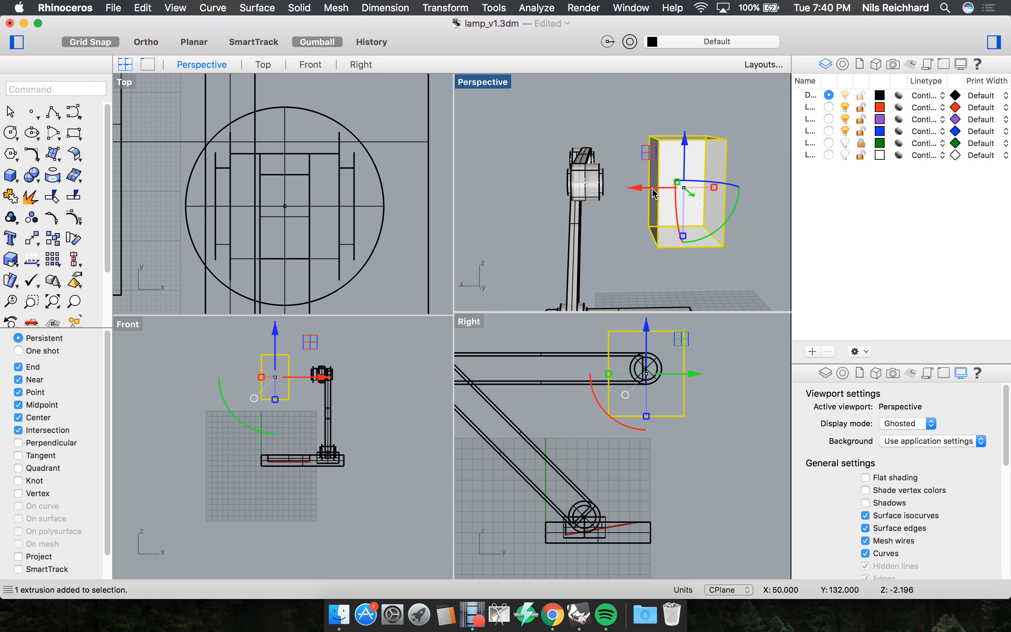
drag(640, 191, 574, 198)
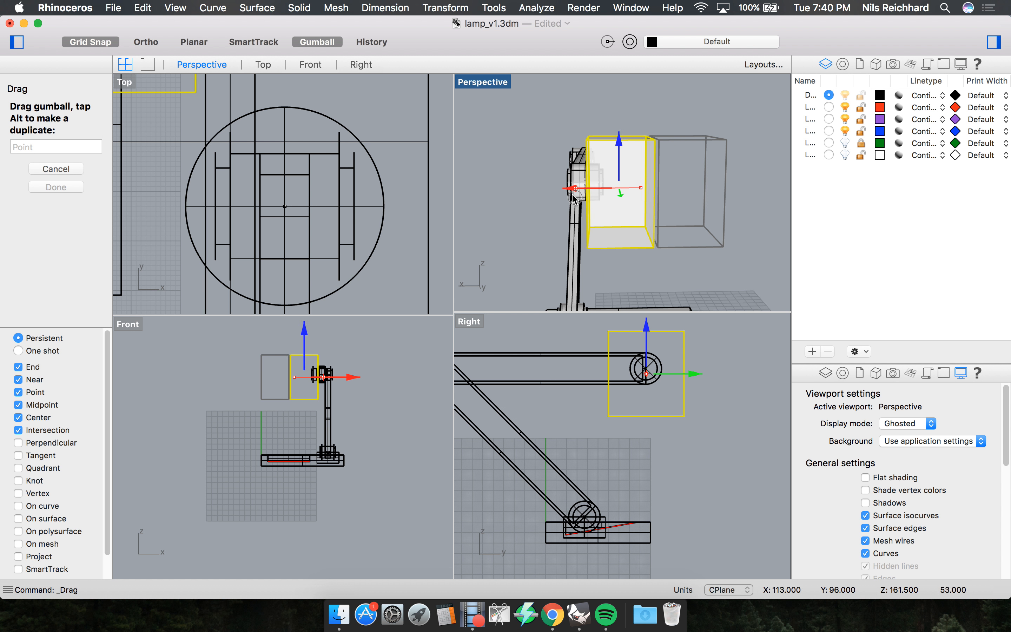
drag(571, 195, 571, 195)
click(547, 193)
Subtract the box from the end joint, keeping the box itself.
right_drag(546, 194, 579, 184)
scroll(588, 172, up, 10)
scroll(589, 172, down, 10)
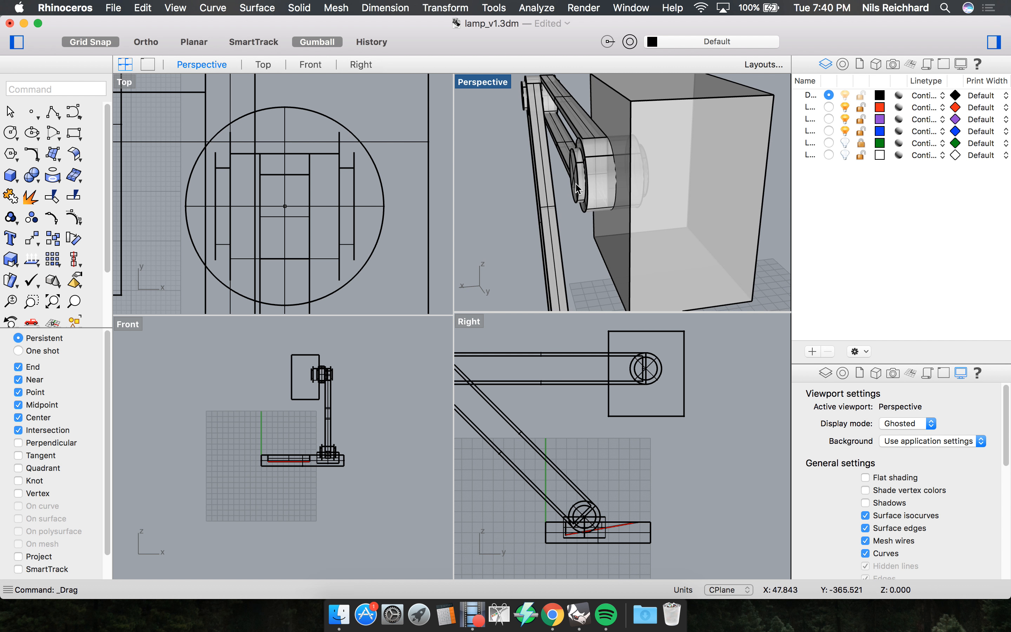
click(580, 206)
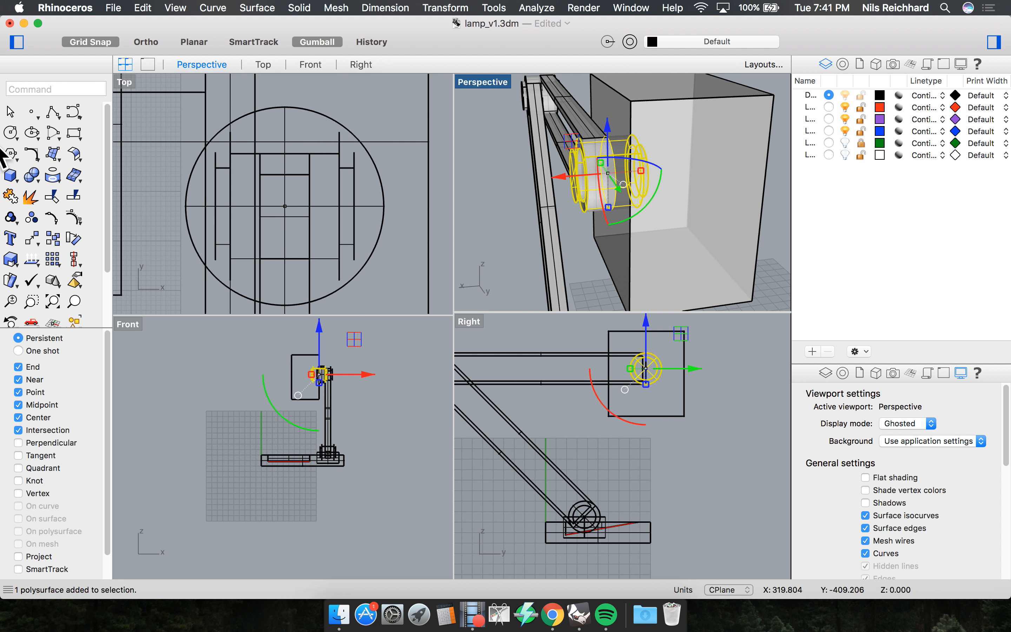
click(38, 177)
click(147, 68)
click(731, 155)
key(Return)
Explode the shade box into surfaces and join them back into one closed polysurface.
right_drag(600, 207, 661, 162)
scroll(614, 220, down, 5)
scroll(585, 146, up, 5)
scroll(650, 146, up, 3)
scroll(653, 205, down, 5)
click(660, 162)
click(30, 197)
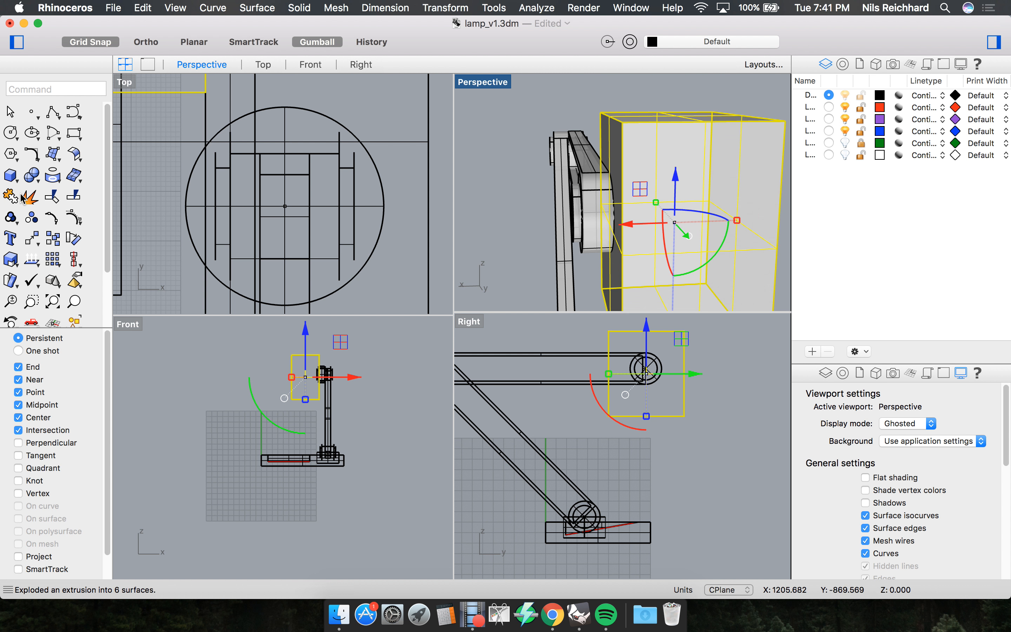
click(12, 195)
right_drag(599, 100, 596, 103)
click(596, 103)
Taper the shade box by moving its two opposite top edges inward along Y, symmetrically as seen in the Right view.
scroll(689, 127, down, 9)
right_drag(694, 133, 655, 164)
scroll(654, 164, up, 10)
scroll(655, 163, down, 5)
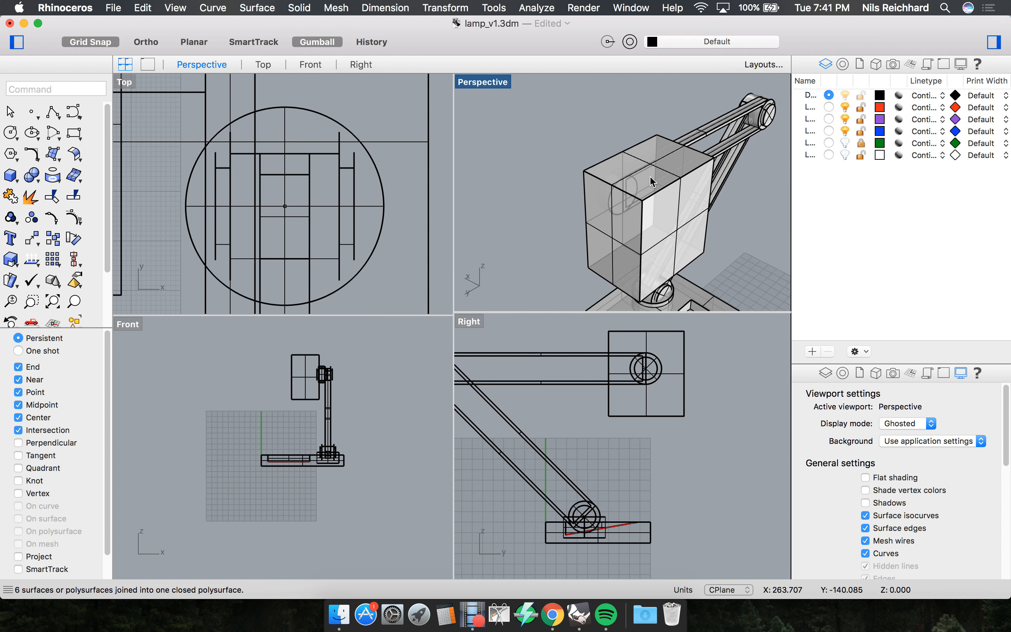
scroll(660, 162, up, 5)
right_drag(662, 161, 638, 155)
ctrl+shift+click(679, 146)
drag(628, 120, 587, 133)
right_drag(543, 154, 582, 136)
click(724, 120)
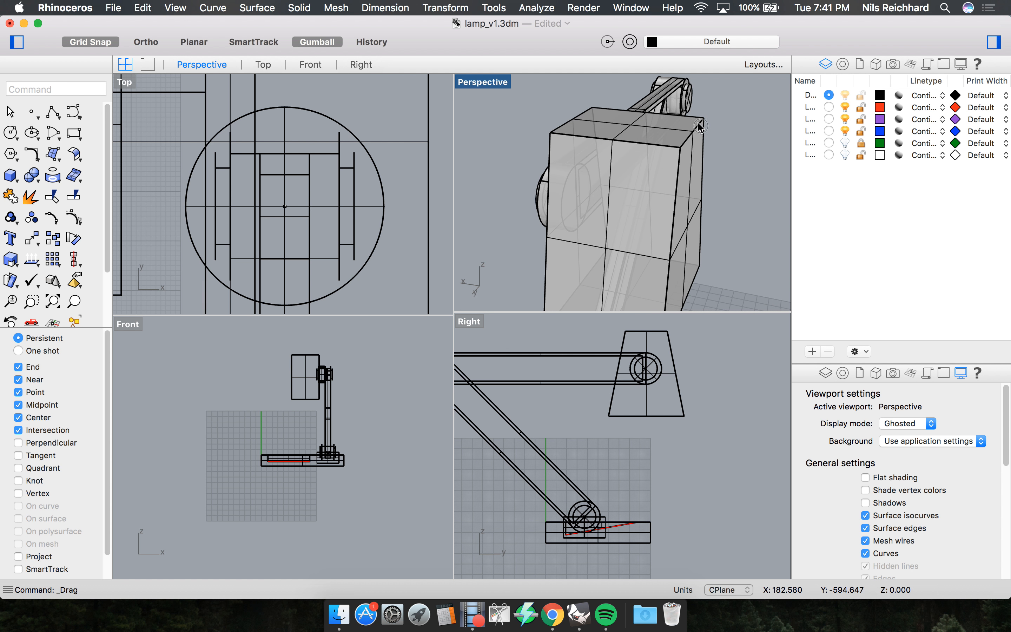
Move the shade's outer top edge inward along X to slope the side facing away from the joint.
shift+super+click(701, 133)
click(756, 149)
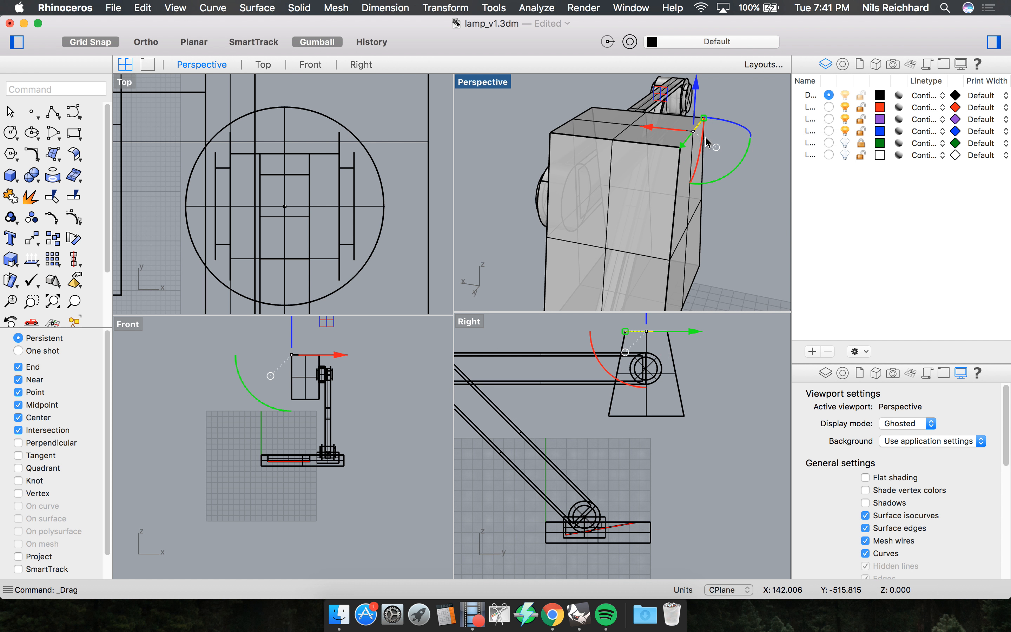
drag(670, 133, 634, 128)
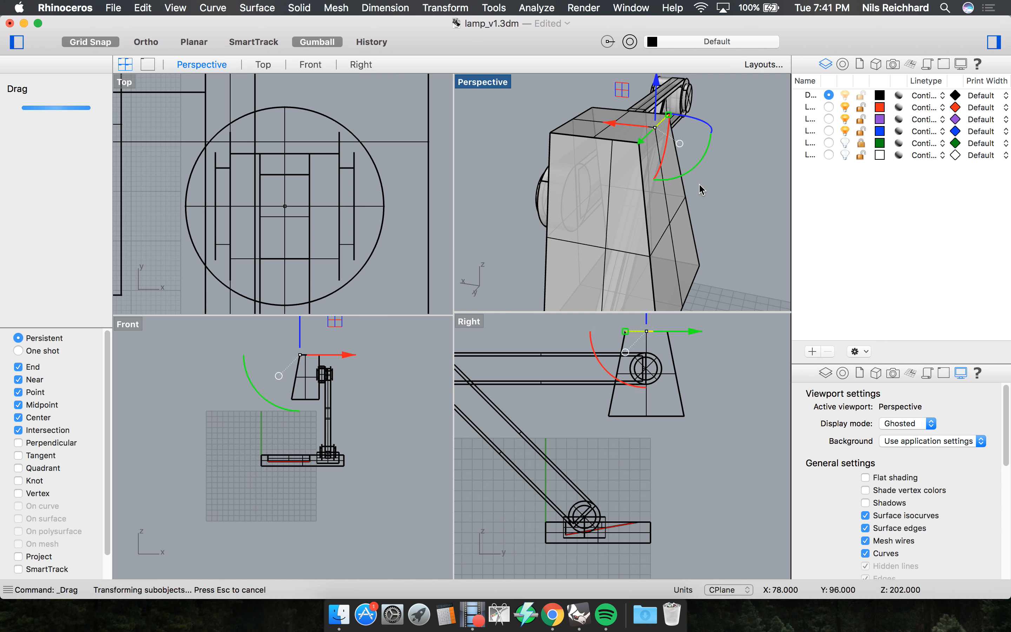
click(719, 195)
Raise the shade's bottom face along Z to shorten the shade.
scroll(719, 195, down, 10)
right_drag(719, 195, 685, 170)
scroll(687, 175, up, 5)
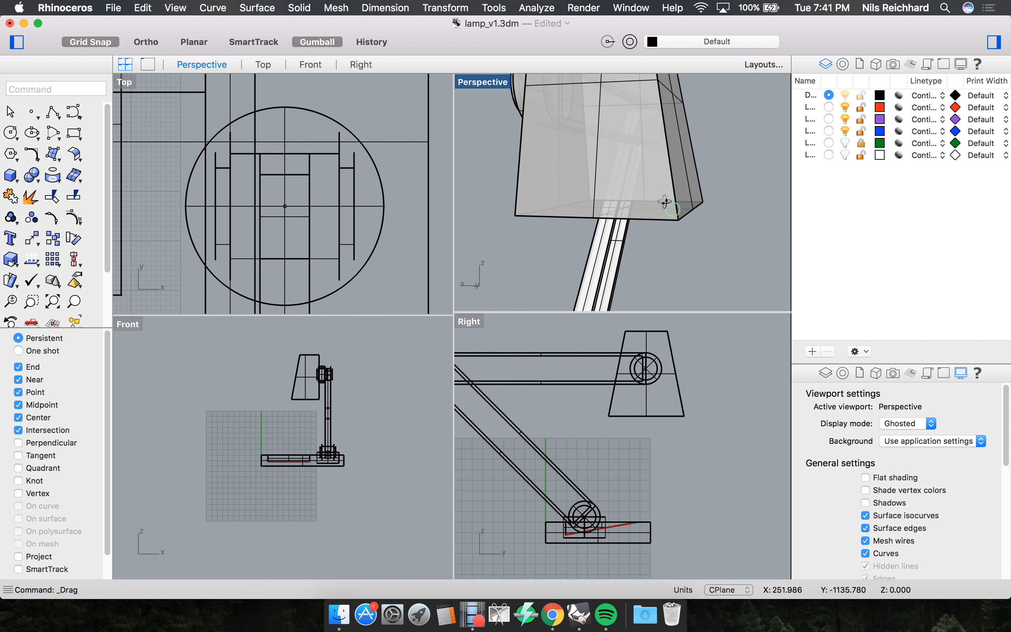
shift+super+click(652, 191)
drag(622, 138, 626, 94)
click(665, 202)
Show the white reference layer and examine the hollow underside of the reference lamp's shade.
right_drag(665, 202, 807, 155)
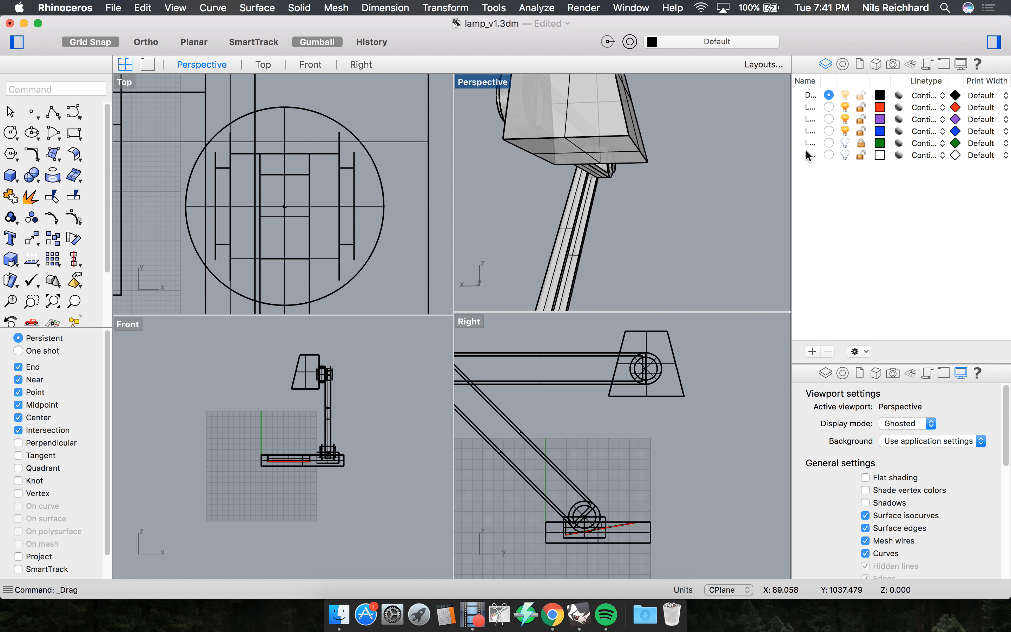
click(844, 155)
right_drag(605, 197, 625, 228)
scroll(564, 198, up, 5)
scroll(562, 234, down, 5)
scroll(558, 173, up, 6)
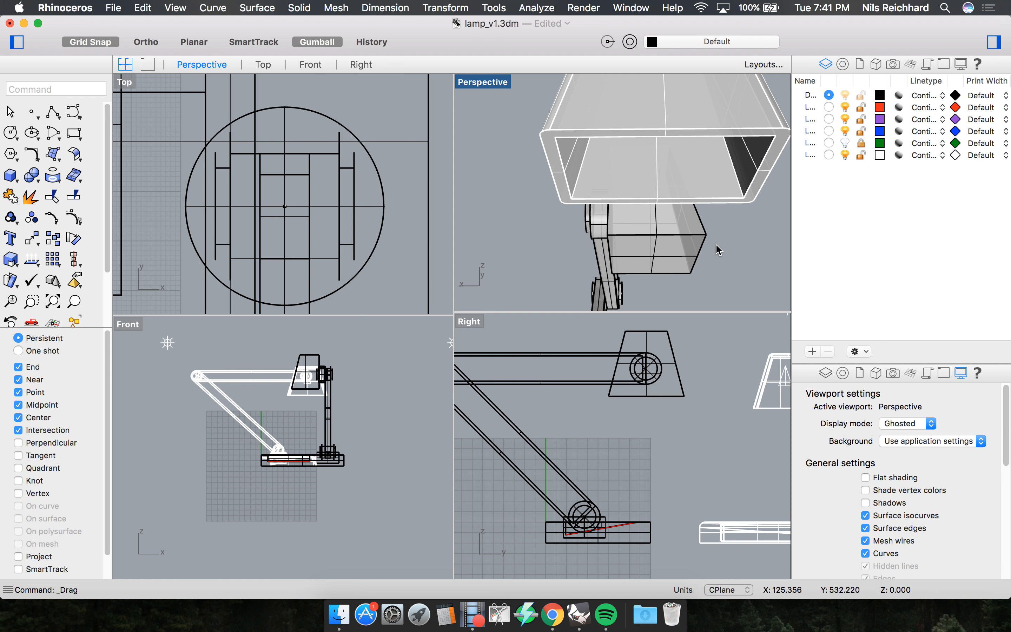
Shell the new shade with a wall thickness of 4, removing its bottom face.
key(Return)
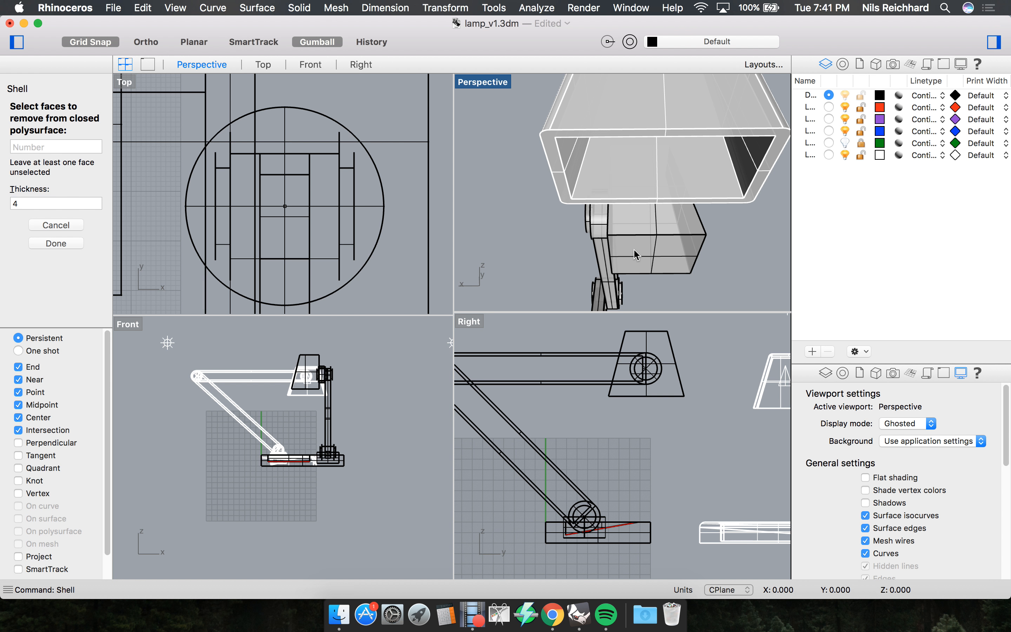
click(658, 259)
key(Return)
Compare the new lamp with the white reference and examine the rounded edges and corners of the reference base.
right_drag(590, 274, 652, 242)
scroll(617, 196, down, 8)
scroll(670, 225, up, 10)
scroll(675, 207, down, 8)
scroll(665, 255, up, 10)
scroll(659, 244, down, 7)
scroll(640, 247, up, 8)
scroll(642, 252, down, 6)
scroll(664, 237, up, 10)
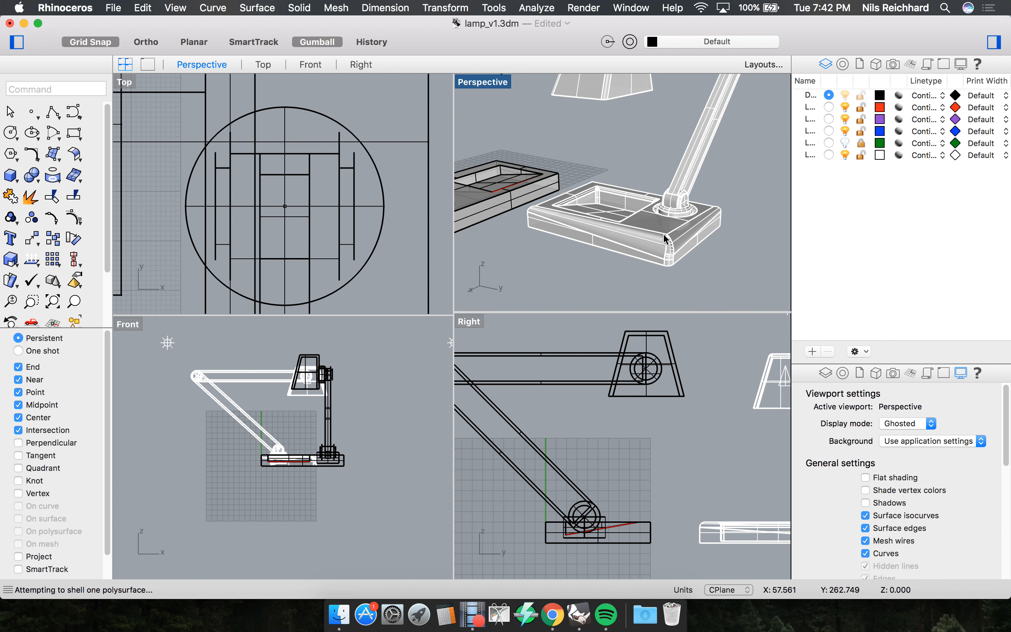
scroll(677, 237, up, 3)
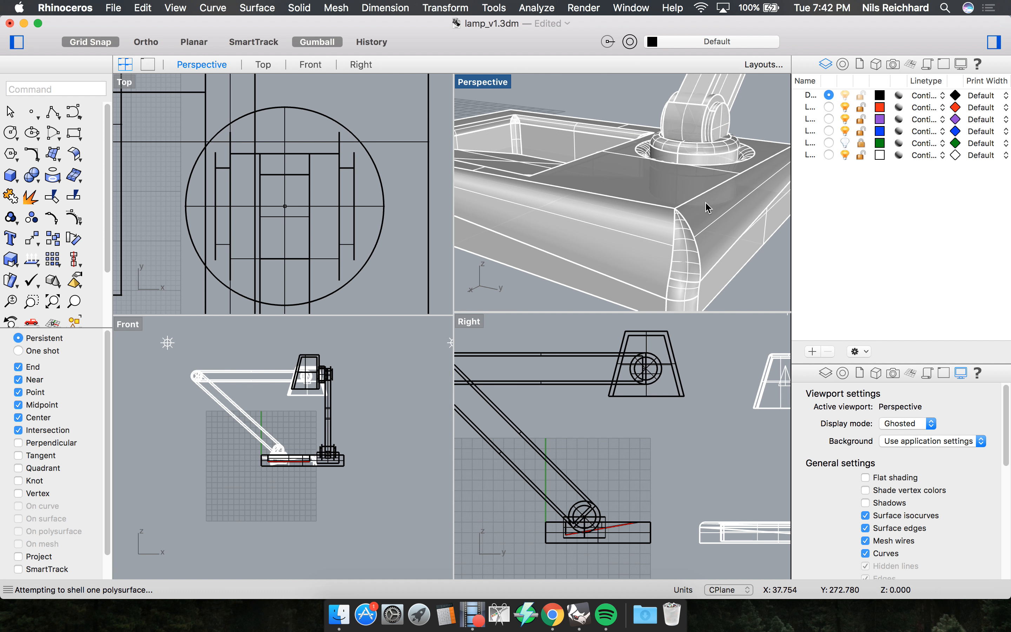
scroll(705, 213, down, 4)
right_drag(709, 201, 667, 240)
scroll(668, 234, up, 5)
scroll(668, 227, down, 6)
right_drag(577, 223, 589, 223)
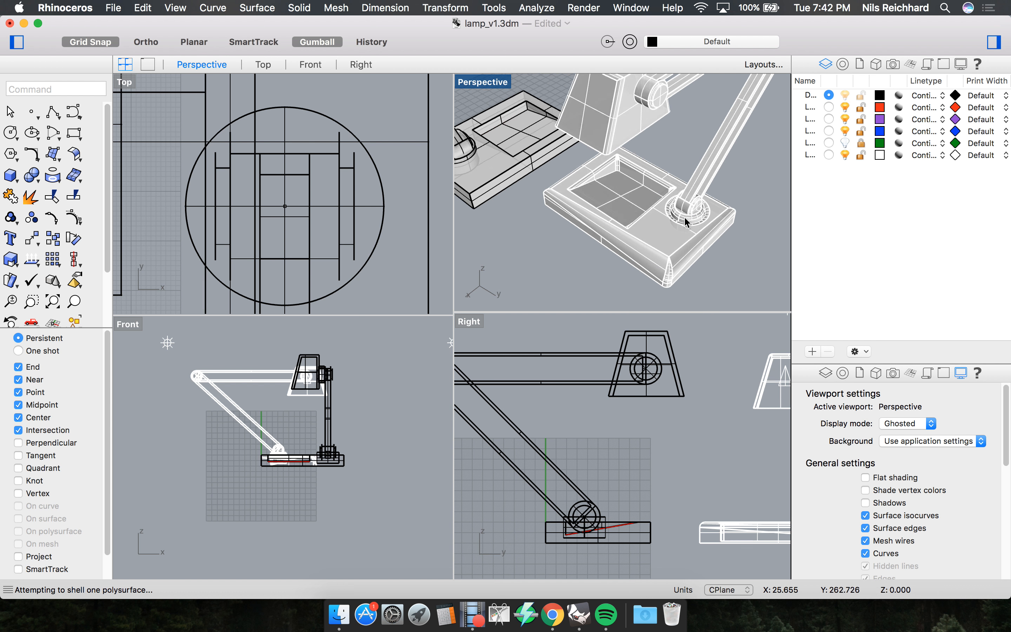
Compare the round collar at the arm's foot and the base edges on the new lamp with the filleted ones on the reference.
scroll(683, 219, down, 6)
scroll(605, 199, up, 5)
scroll(590, 217, up, 7)
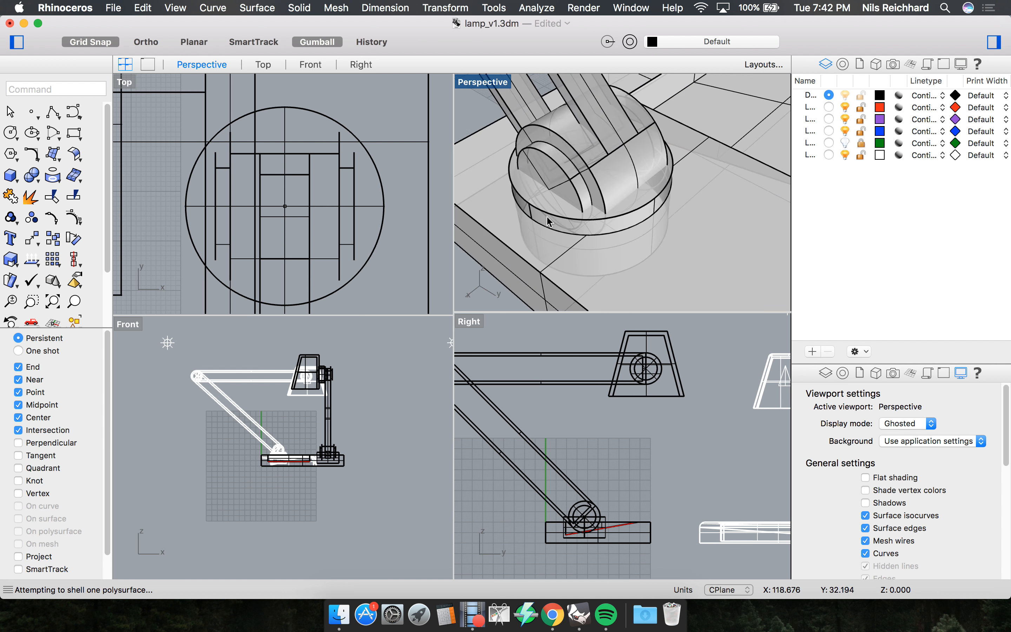
scroll(528, 188, down, 4)
scroll(777, 240, down, 3)
scroll(771, 246, up, 6)
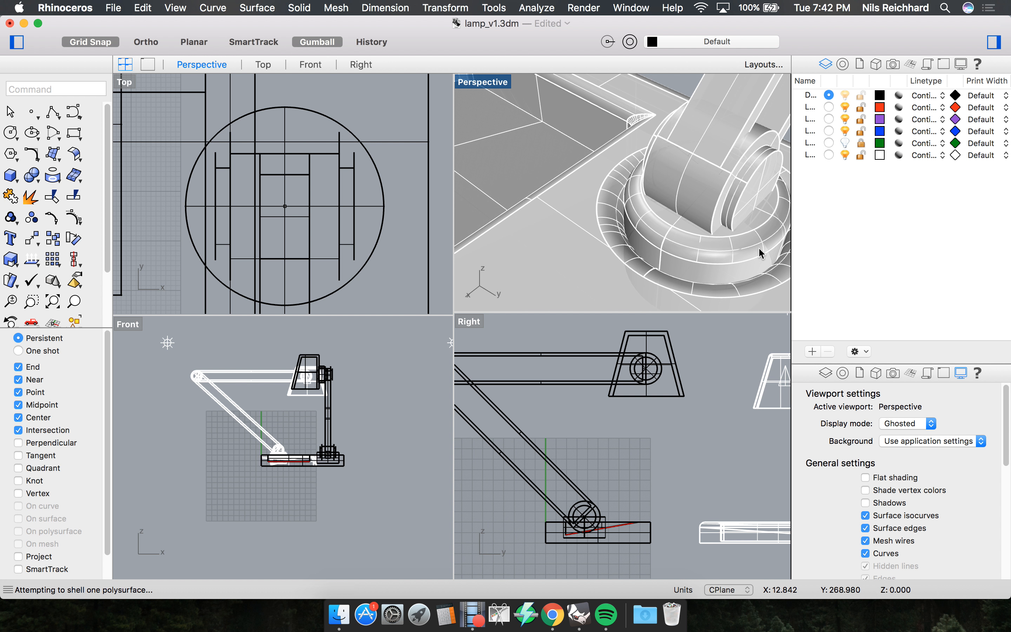
scroll(722, 284, down, 4)
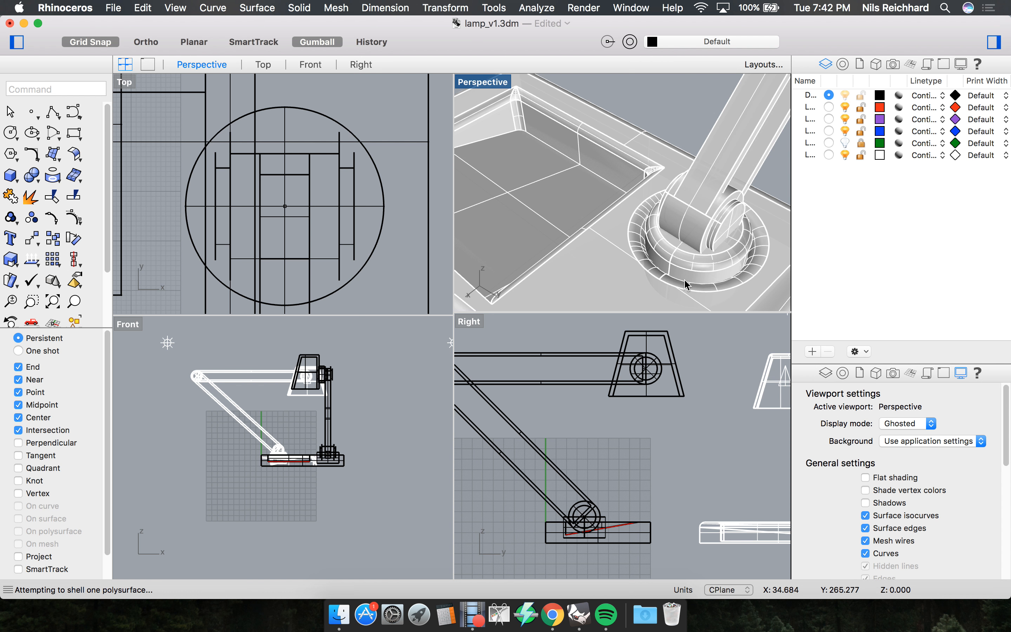
scroll(575, 156, up, 6)
scroll(675, 200, down, 4)
scroll(539, 147, up, 4)
scroll(598, 143, down, 6)
scroll(536, 216, down, 4)
right_drag(593, 184, 614, 181)
scroll(692, 217, down, 6)
scroll(552, 237, up, 8)
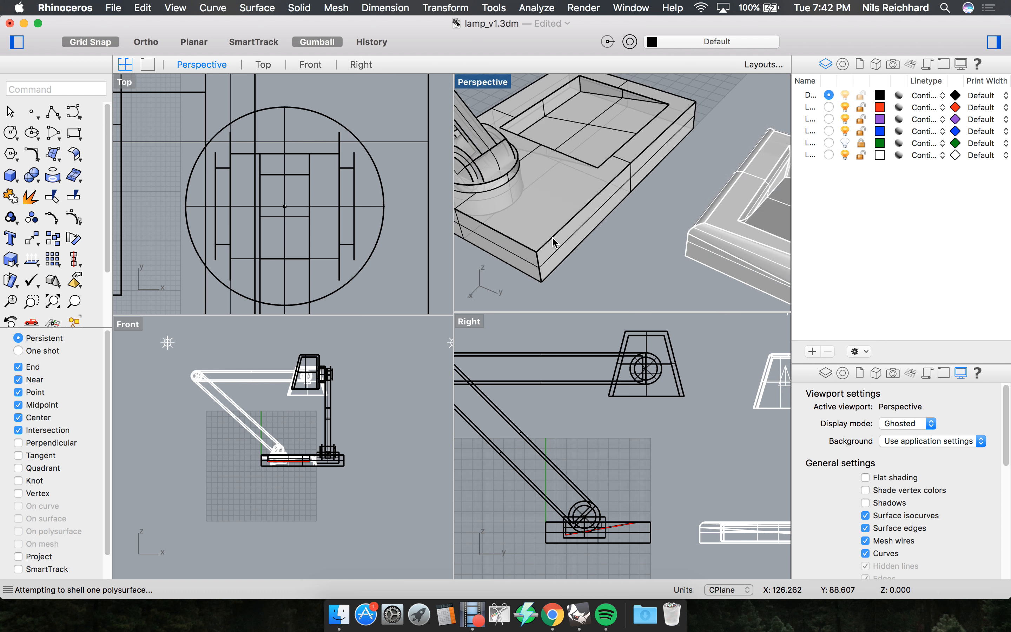
scroll(552, 237, up, 3)
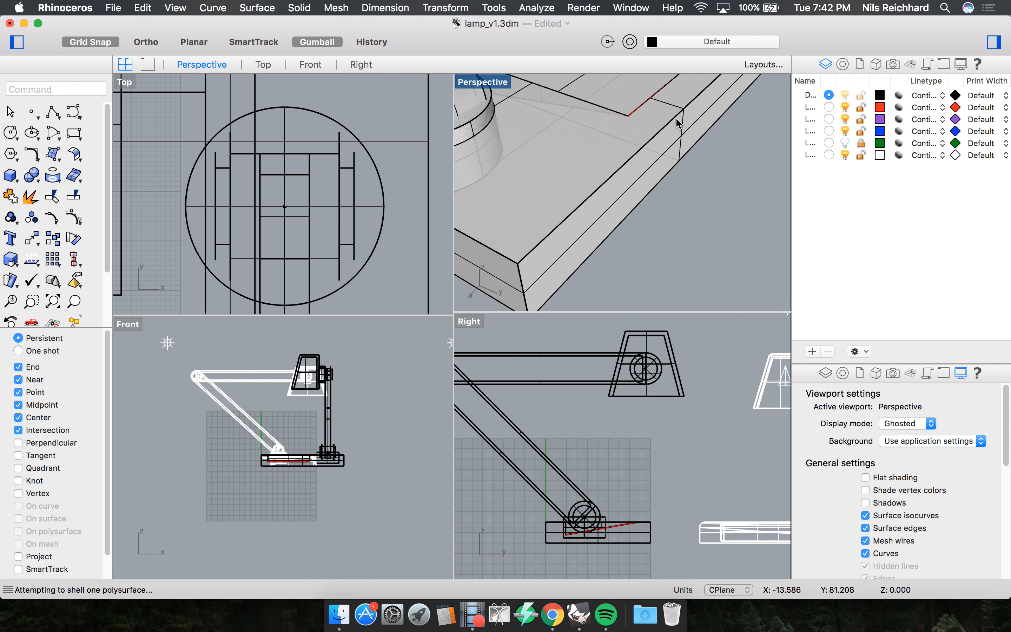
Select the four outer top edges of the new lamp's base for an edge fillet with a radius of 3.
scroll(666, 123, down, 5)
scroll(614, 136, down, 5)
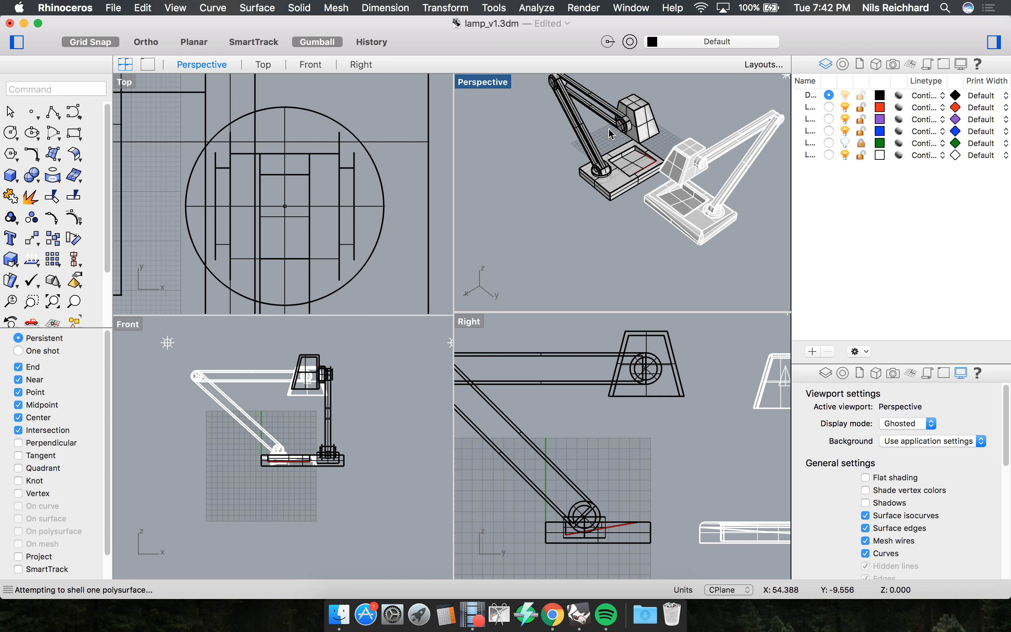
scroll(609, 132, up, 7)
right_drag(634, 182, 657, 243)
scroll(658, 244, down, 3)
scroll(659, 247, up, 6)
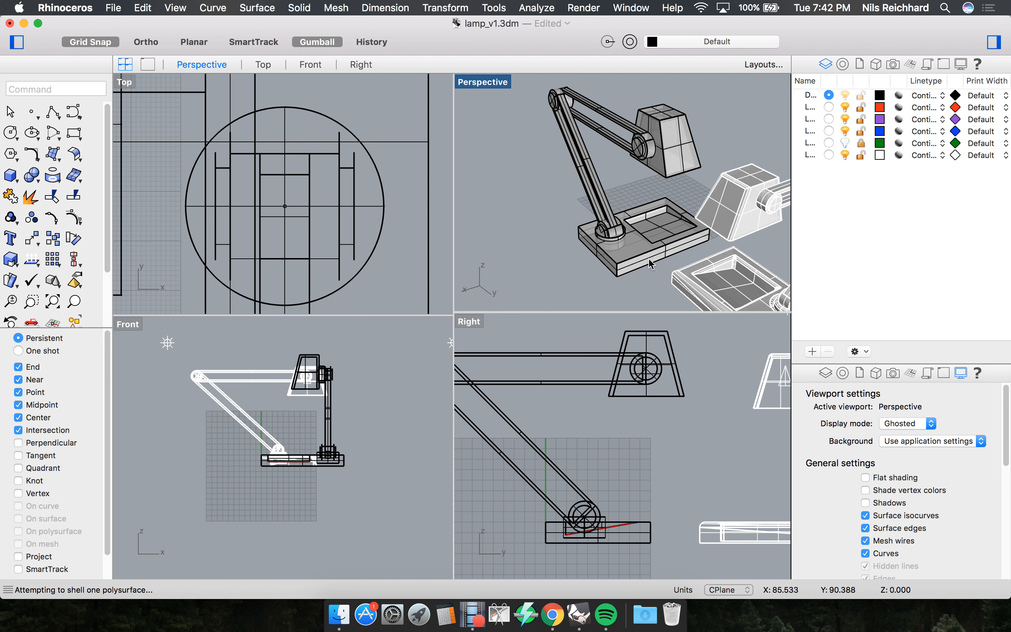
text(fillet)
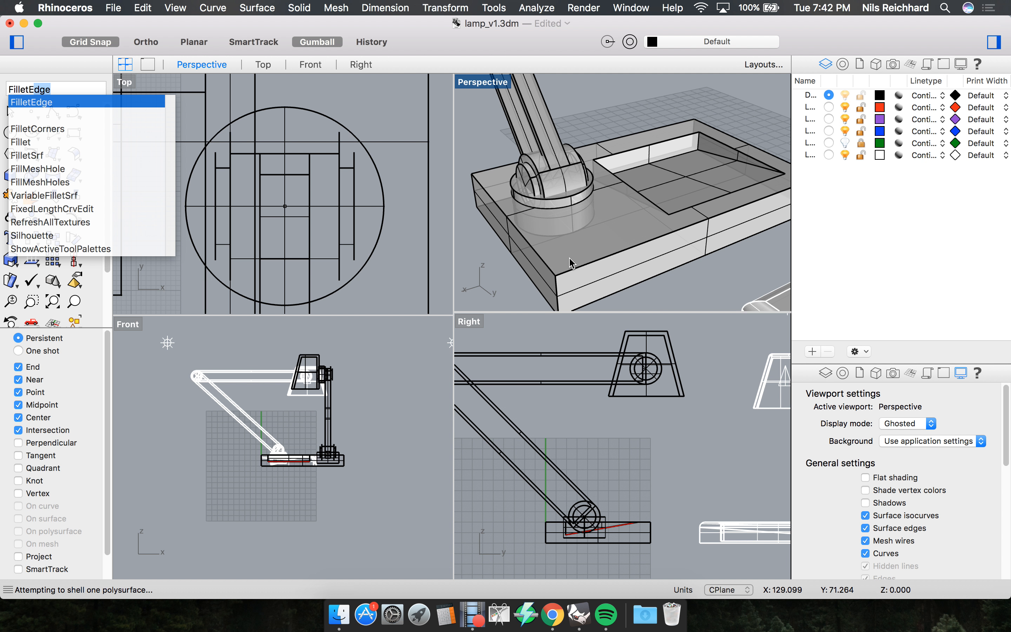
key(Return)
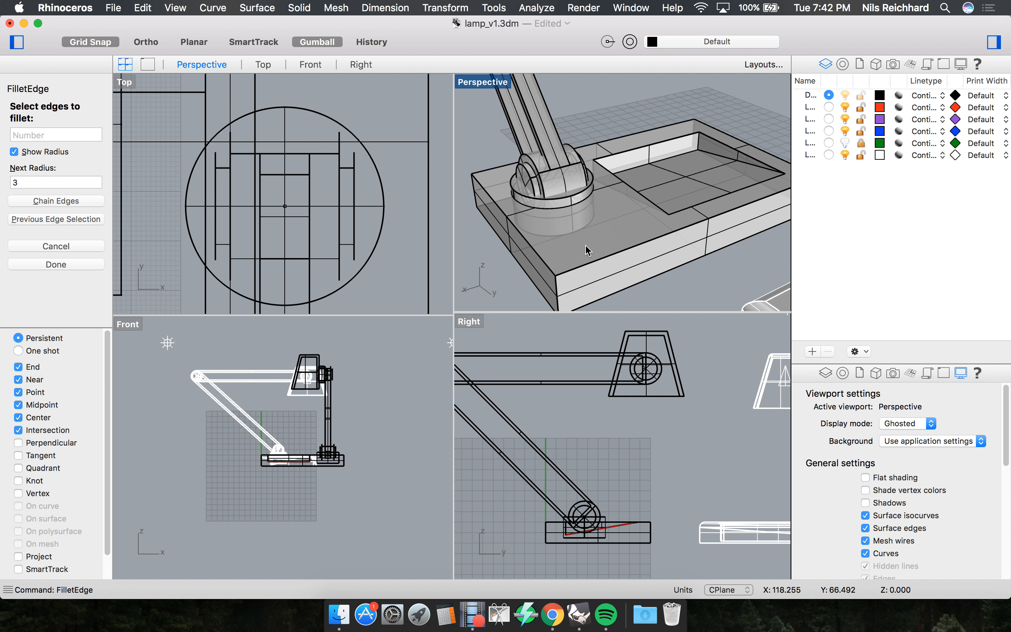
click(600, 255)
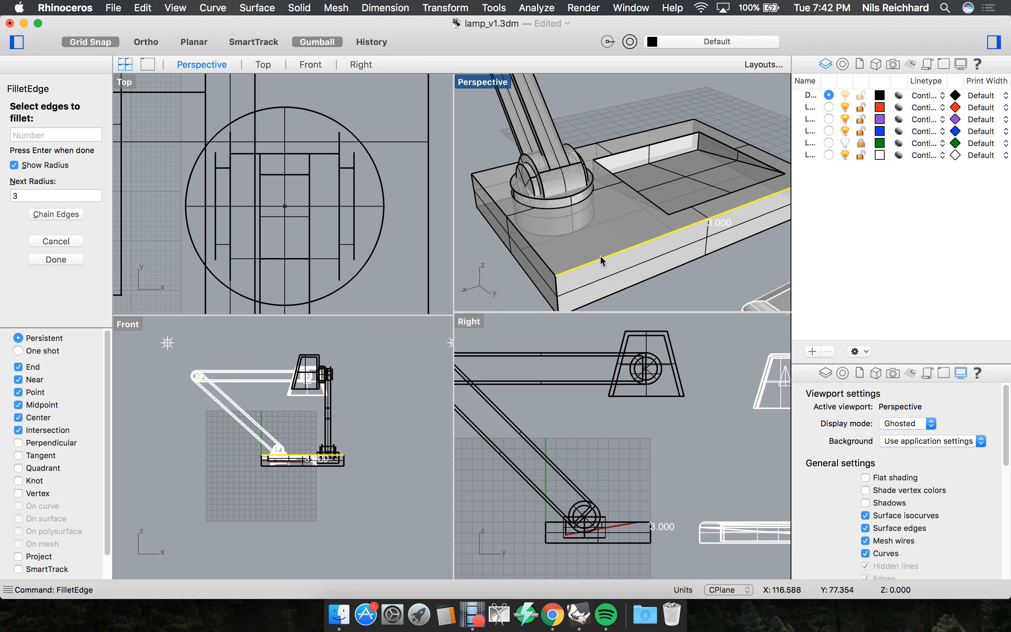
click(539, 260)
click(494, 171)
click(743, 140)
key(Return)
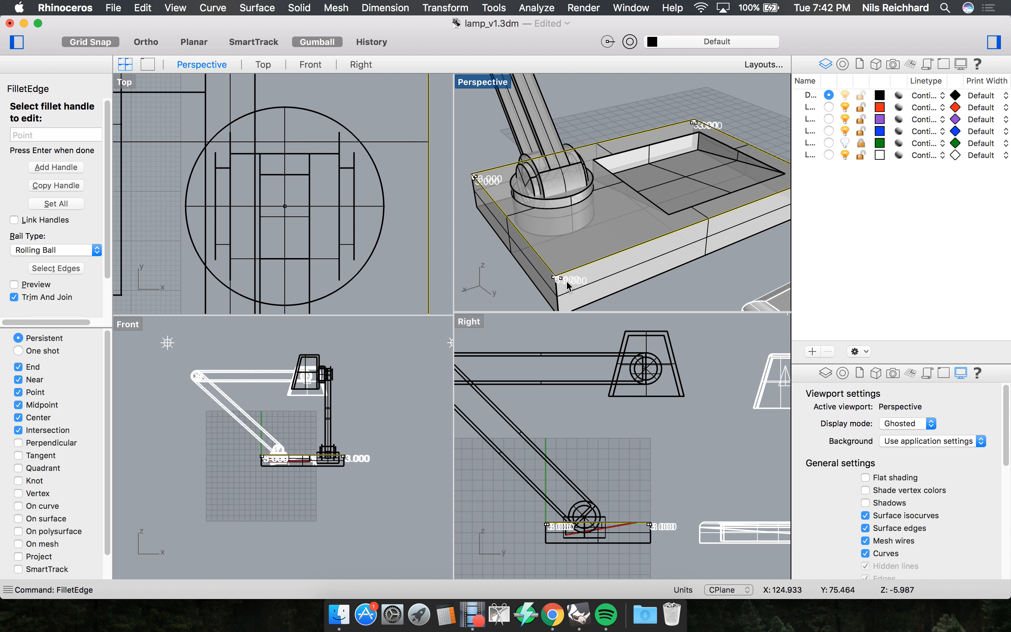
Change the two fillet radii at the base corner nearest the arm's foot to 10 and 14 and complete the fillet.
scroll(555, 276, up, 6)
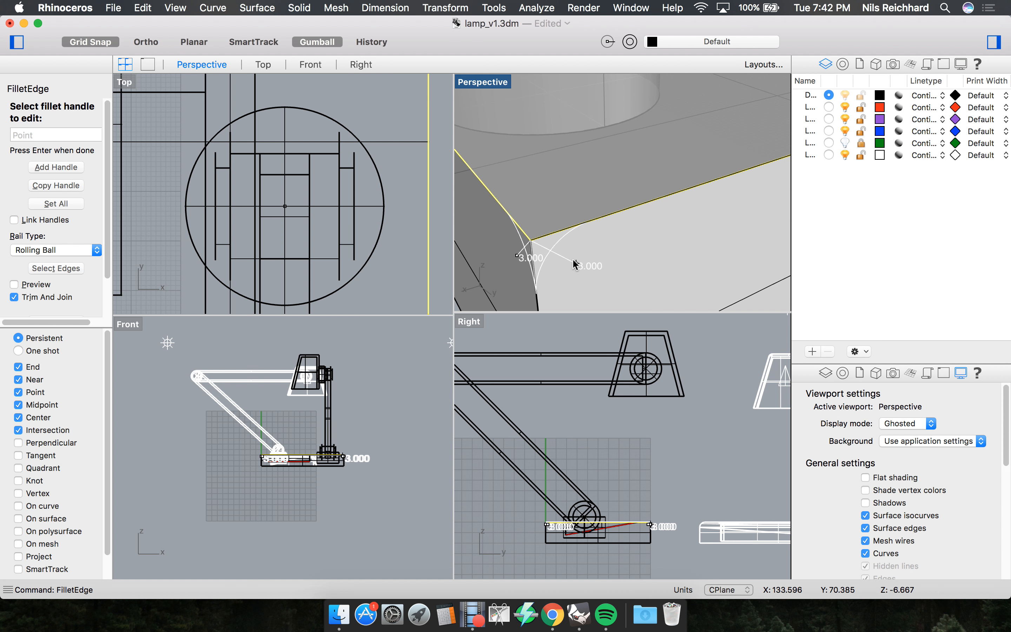
click(576, 263)
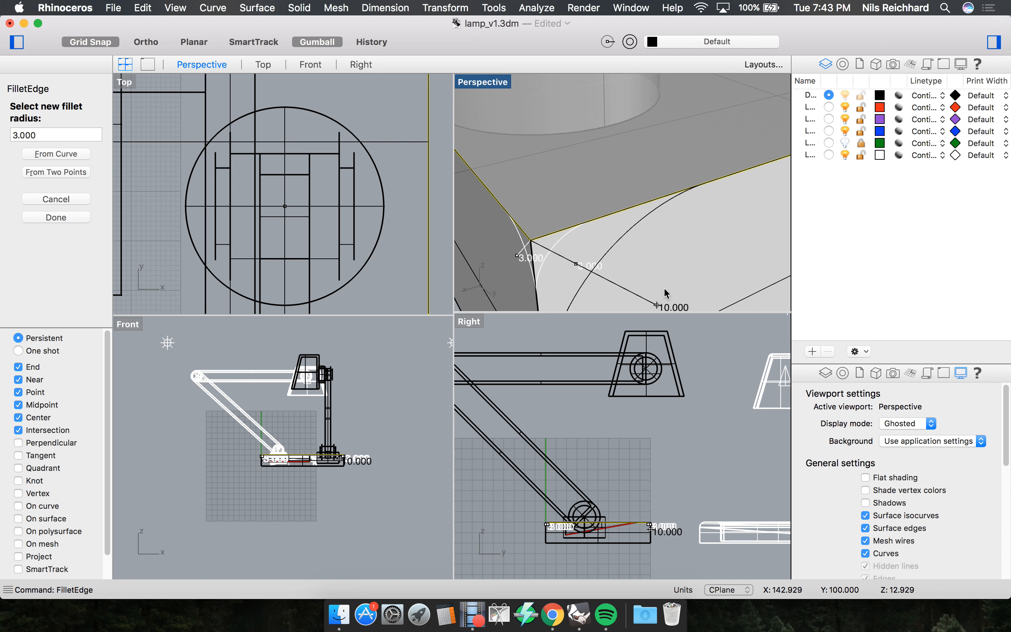
click(668, 302)
scroll(640, 244, down, 5)
click(619, 250)
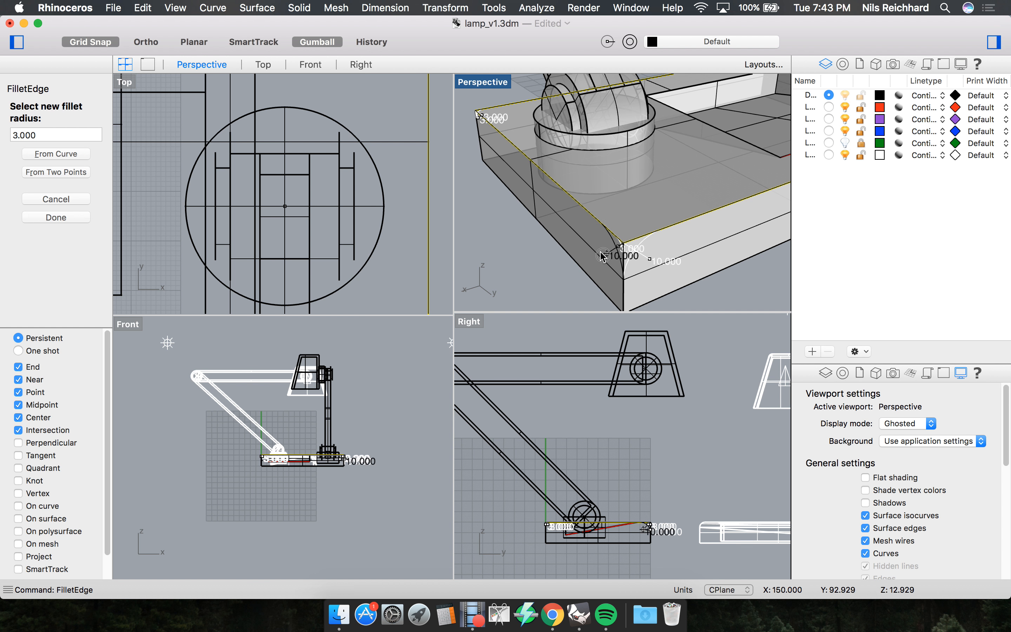
click(599, 256)
scroll(591, 225, down, 5)
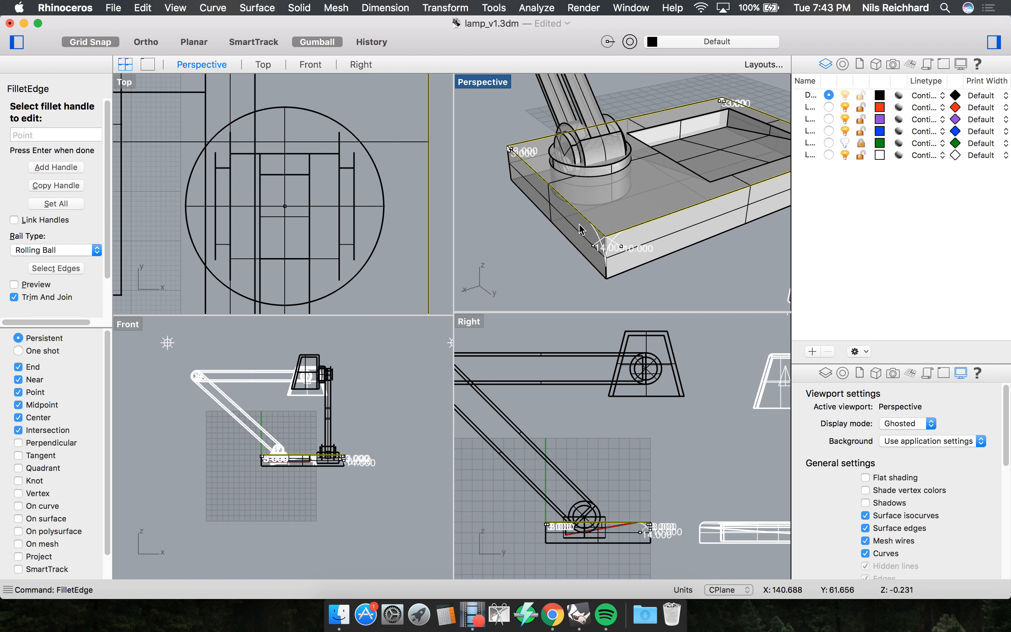
scroll(591, 221, up, 5)
key(Return)
scroll(592, 222, down, 3)
scroll(591, 222, down, 5)
right_drag(591, 222, 528, 209)
scroll(572, 224, up, 10)
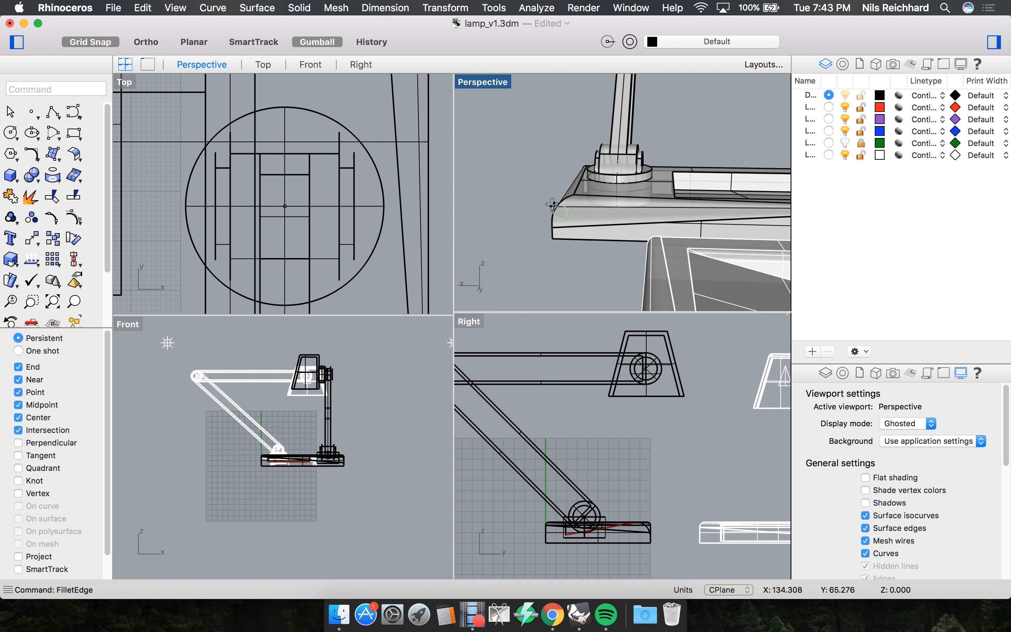
scroll(576, 235, up, 2)
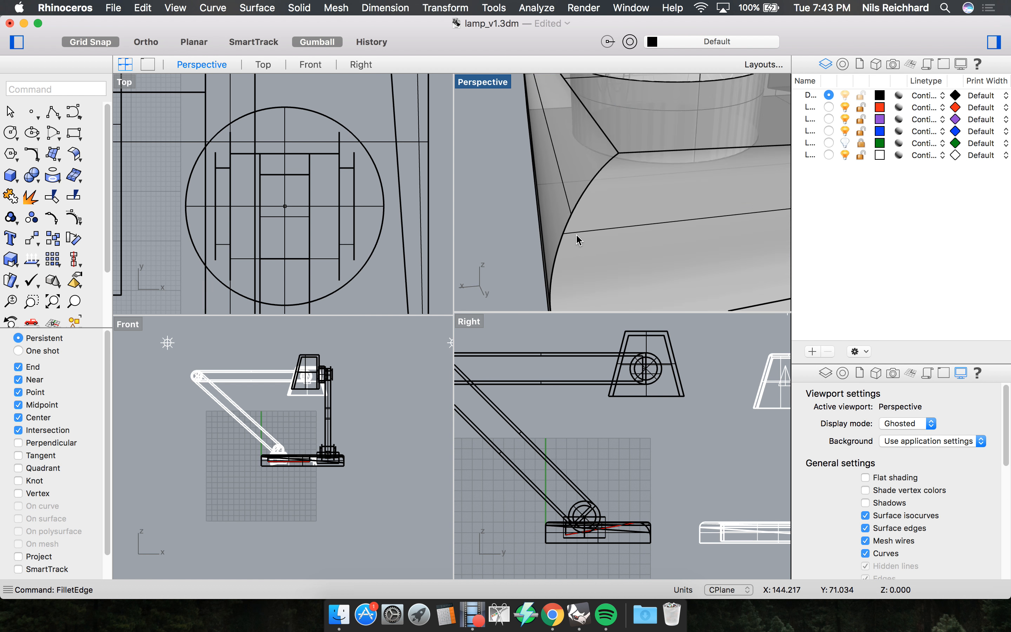
Try to fillet the curved corner edge of the base with a radius of 3.
key(Return)
click(589, 183)
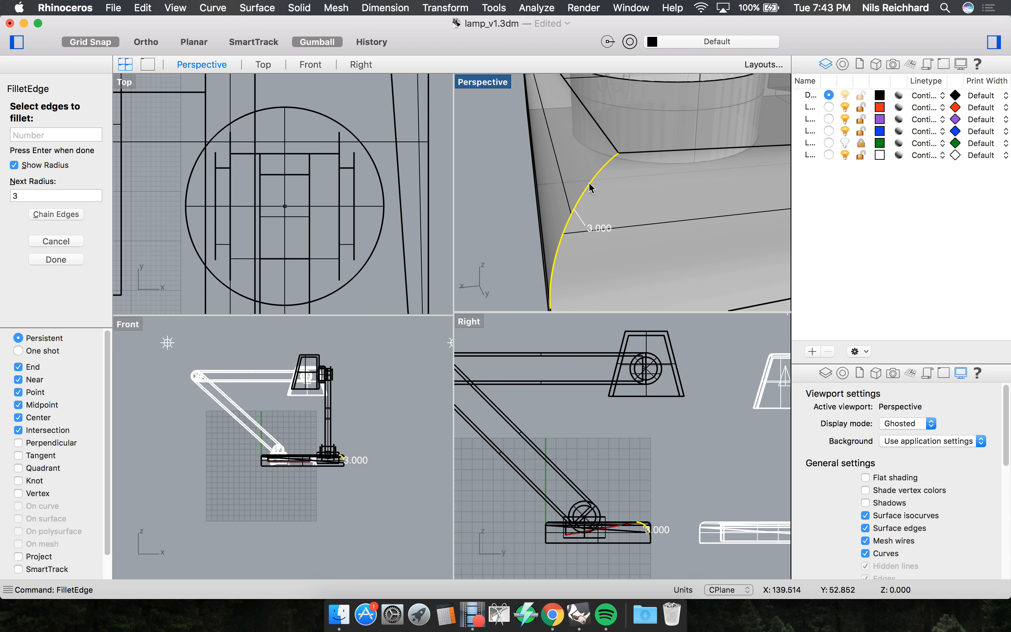
key(Return)
key(Return)
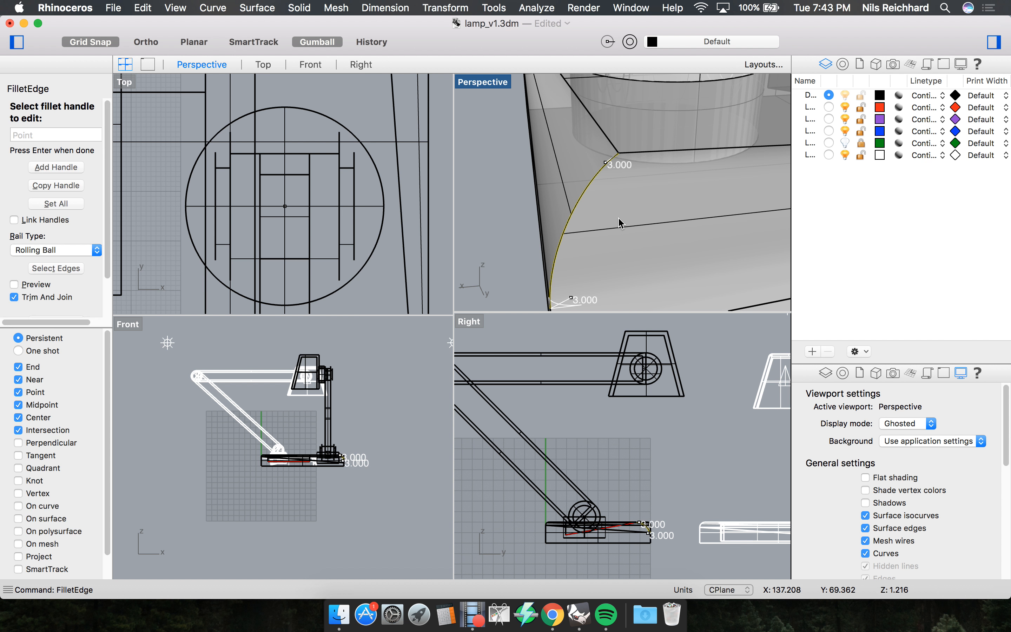
right_drag(592, 220, 671, 218)
key(super+z)
scroll(590, 214, down, 8)
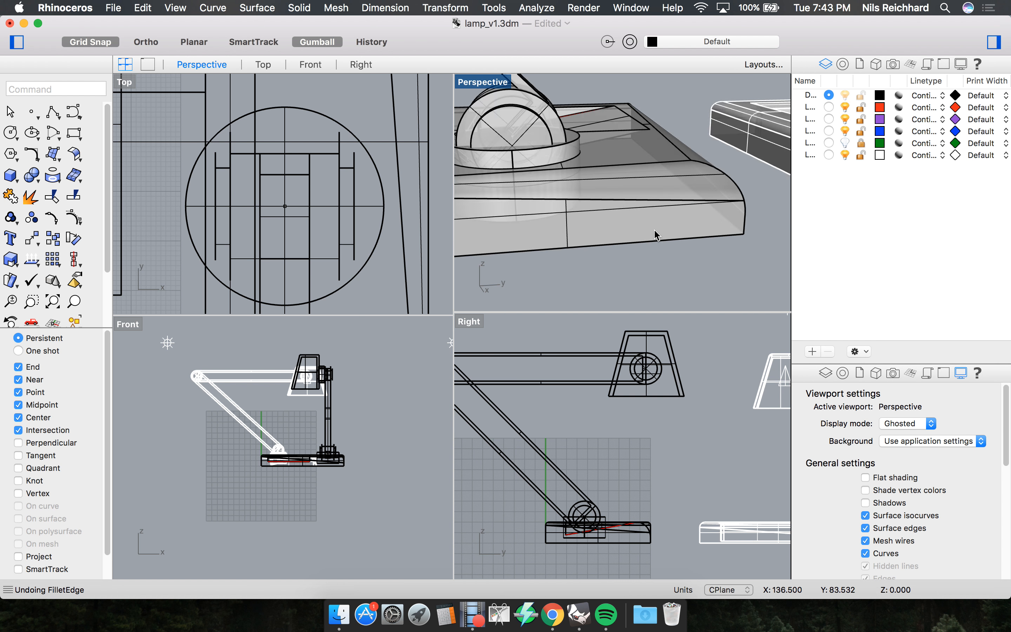
Fillet the edge where the round collar at the arm's foot meets the base with a radius of 3.
scroll(609, 204, down, 10)
scroll(609, 204, up, 8)
right_drag(609, 205, 499, 228)
scroll(543, 213, up, 4)
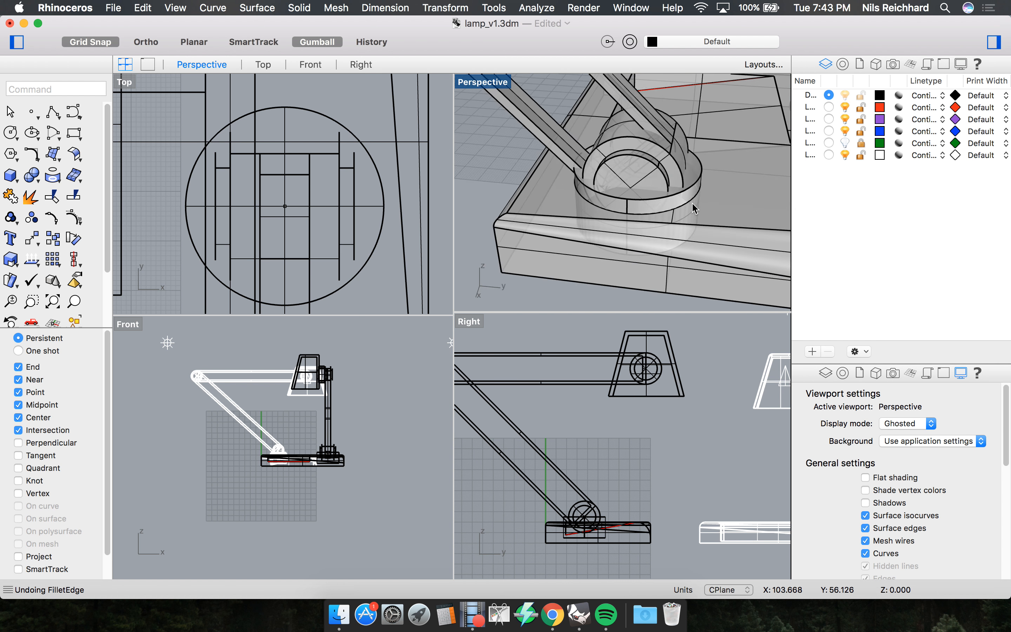
right_drag(692, 207, 651, 200)
scroll(660, 202, up, 4)
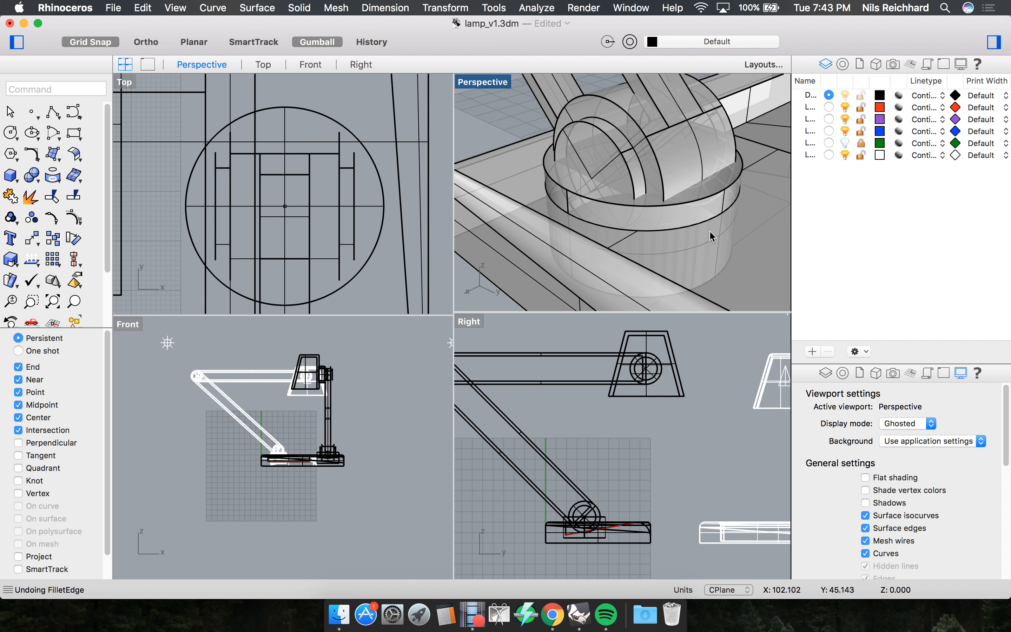
key(Return)
click(694, 221)
key(Return)
key(Return)
right_drag(693, 221, 647, 217)
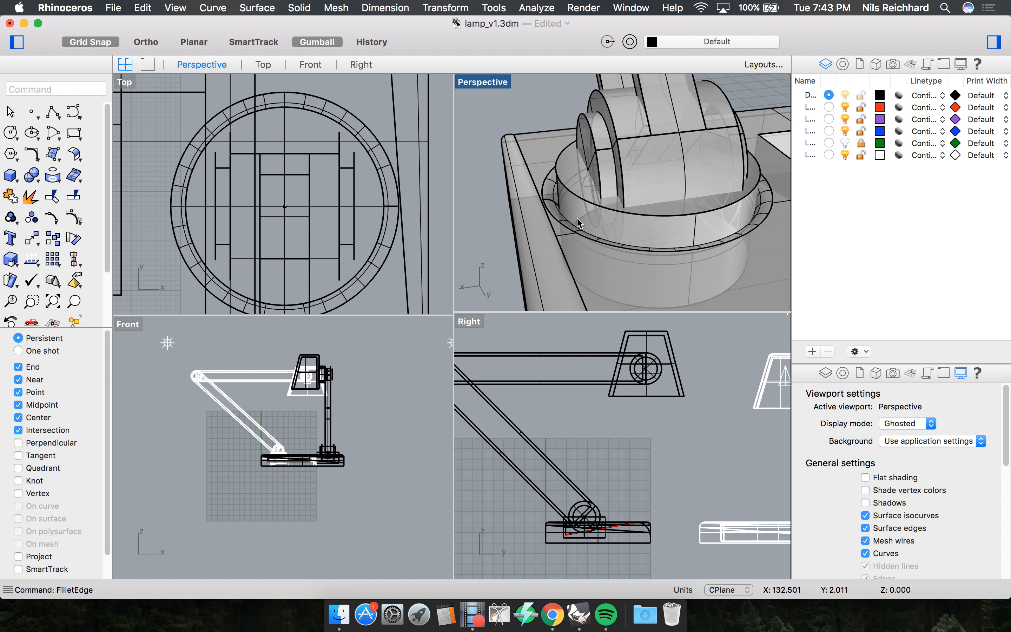
scroll(614, 232, down, 10)
scroll(585, 209, up, 8)
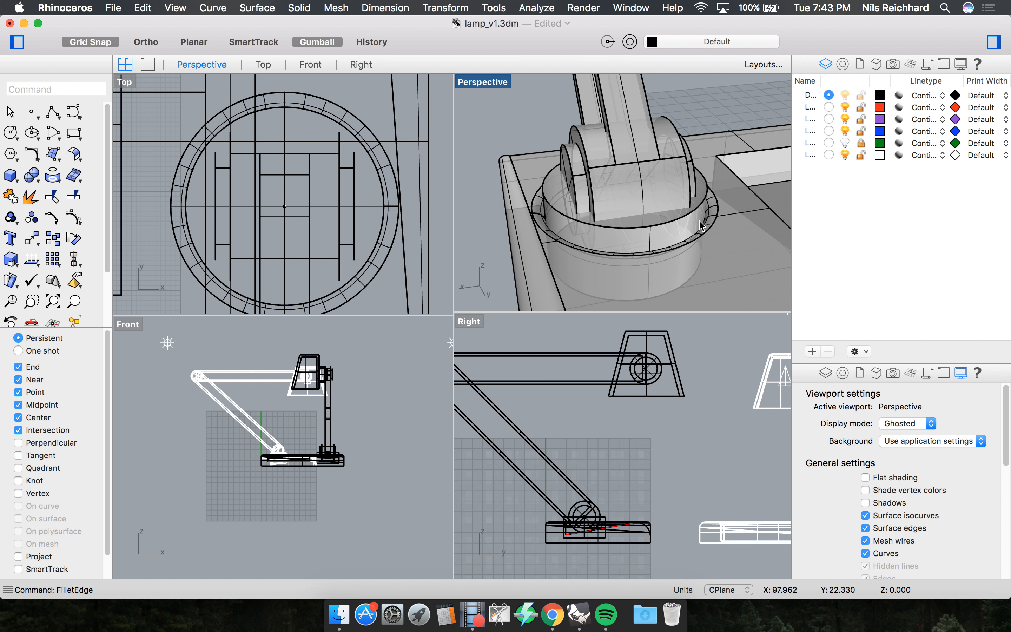
scroll(670, 224, down, 10)
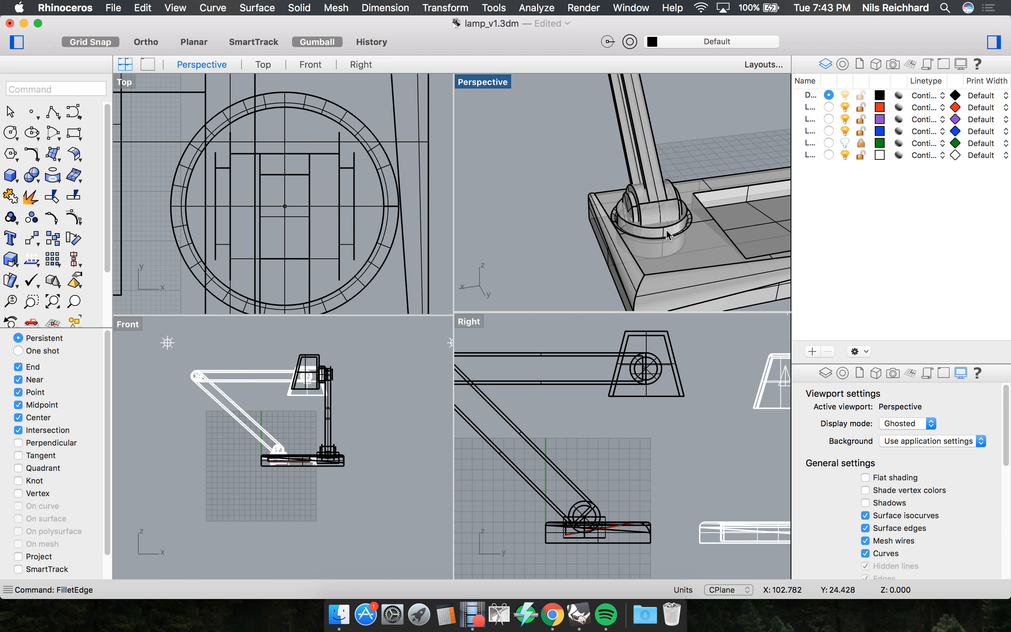
Try to fillet the edge where the small disc meets the larger disc at the lower arm joint with a radius of 3.
right_drag(593, 228, 632, 223)
scroll(632, 222, up, 11)
right_drag(701, 232, 673, 219)
scroll(592, 243, down, 8)
scroll(562, 251, down, 5)
scroll(618, 223, up, 14)
right_click(620, 217)
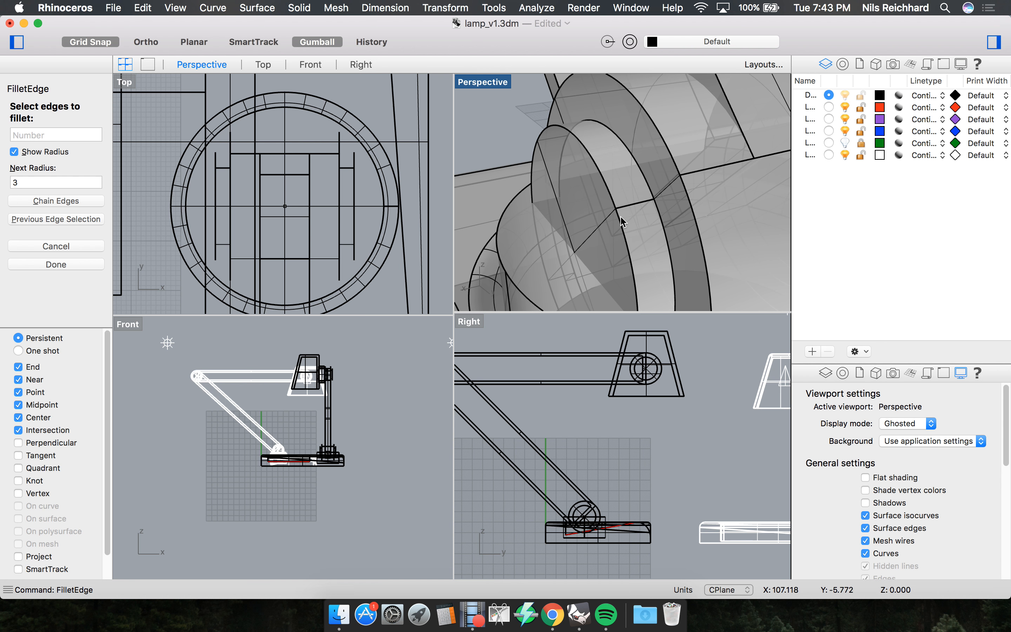
click(642, 178)
right_drag(642, 201, 578, 165)
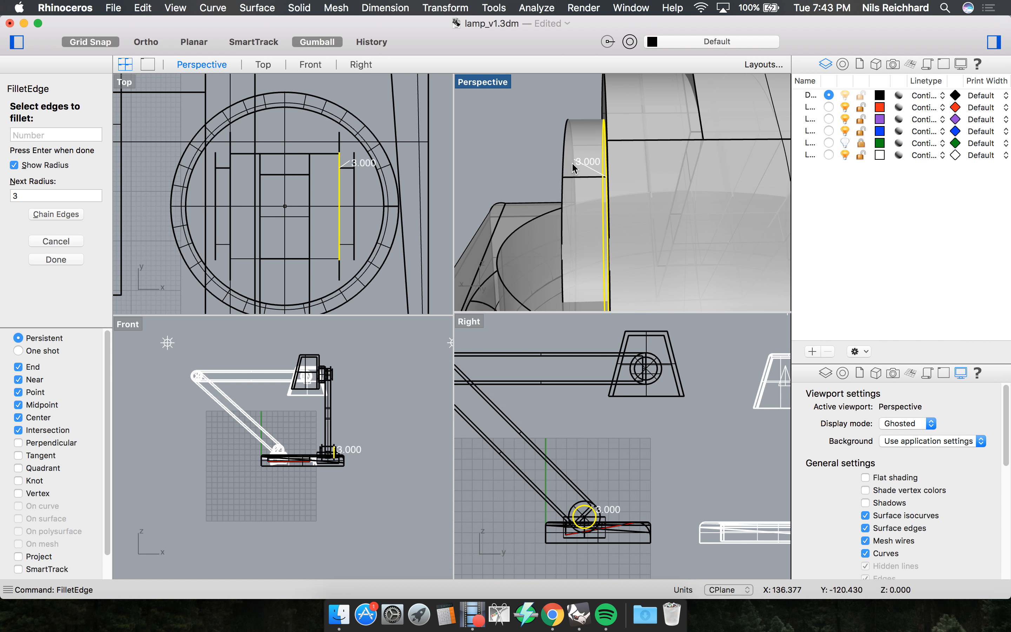
right_click(569, 160)
right_click(570, 160)
mouse_move(563, 161)
right_down()
mouse_move(583, 178)
mouse_move(572, 172)
right_up()
key(super+z)
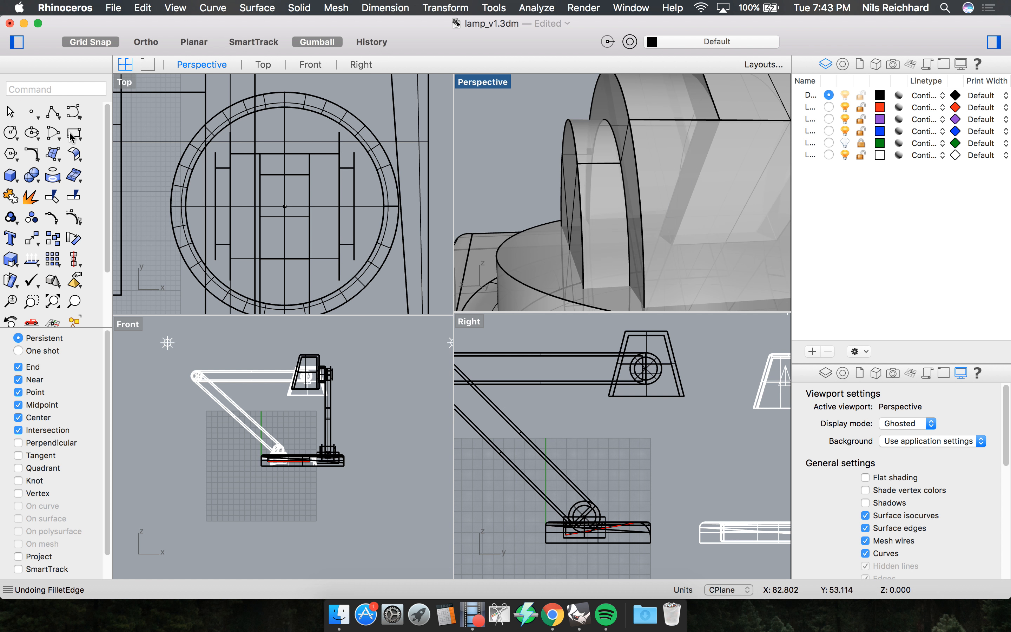
key(Return)
double_click(19, 184)
text(4)
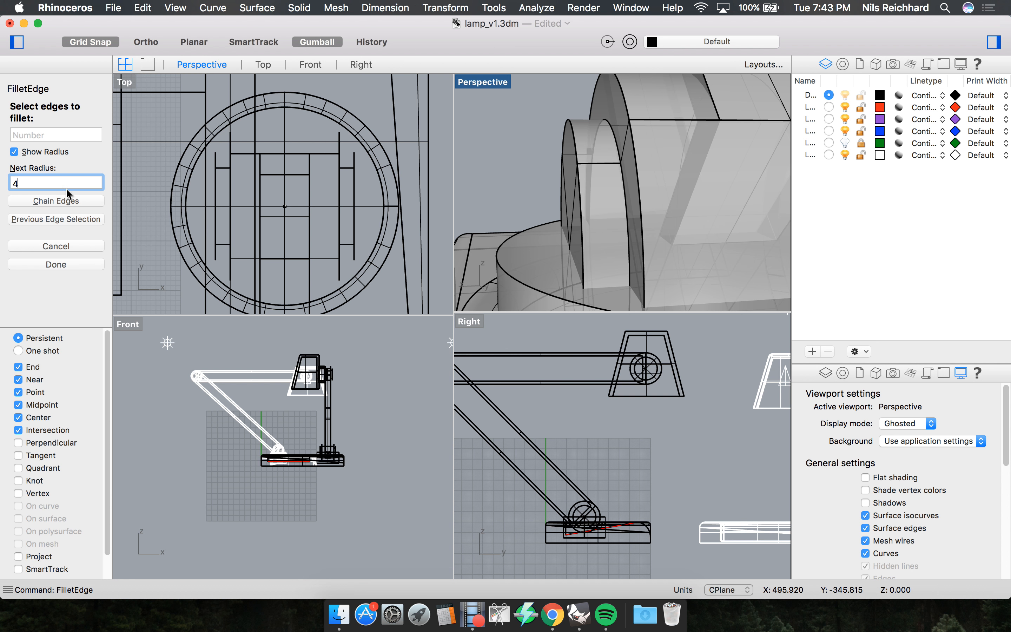
key(Return)
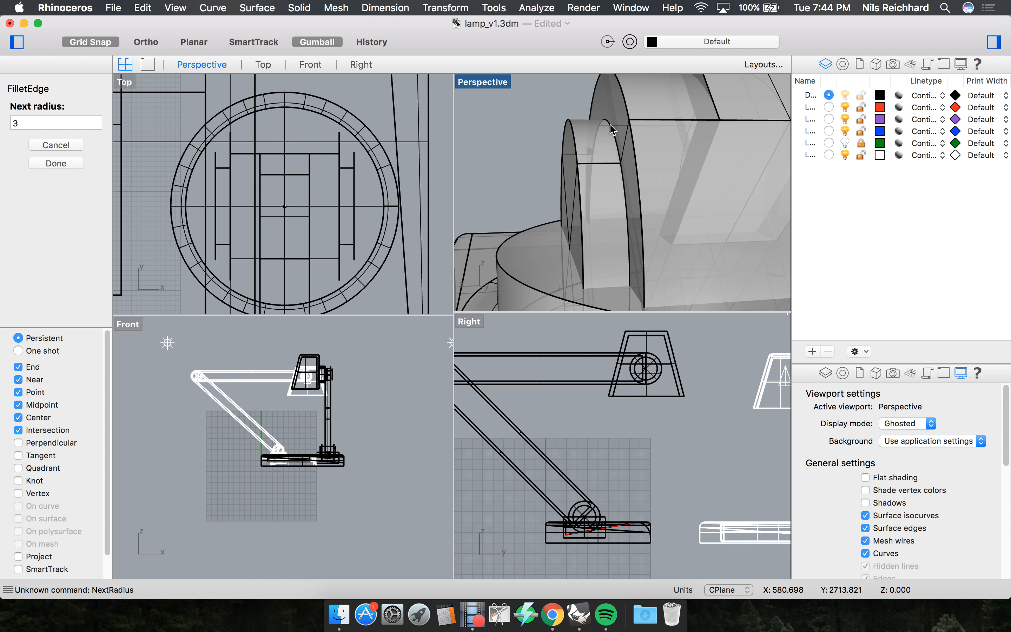
key(Escape)
key(Escape)
key(Escape)
Try to fillet the edge between the small and larger discs at the lower arm joint with a radius of 4.
key(Return)
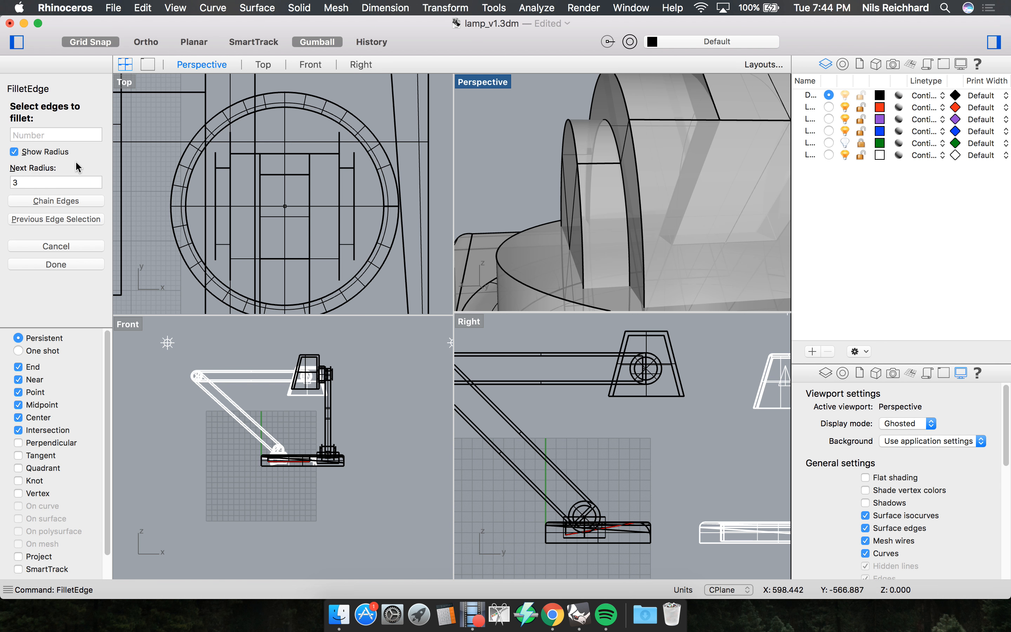
click(16, 175)
key(Return)
click(610, 132)
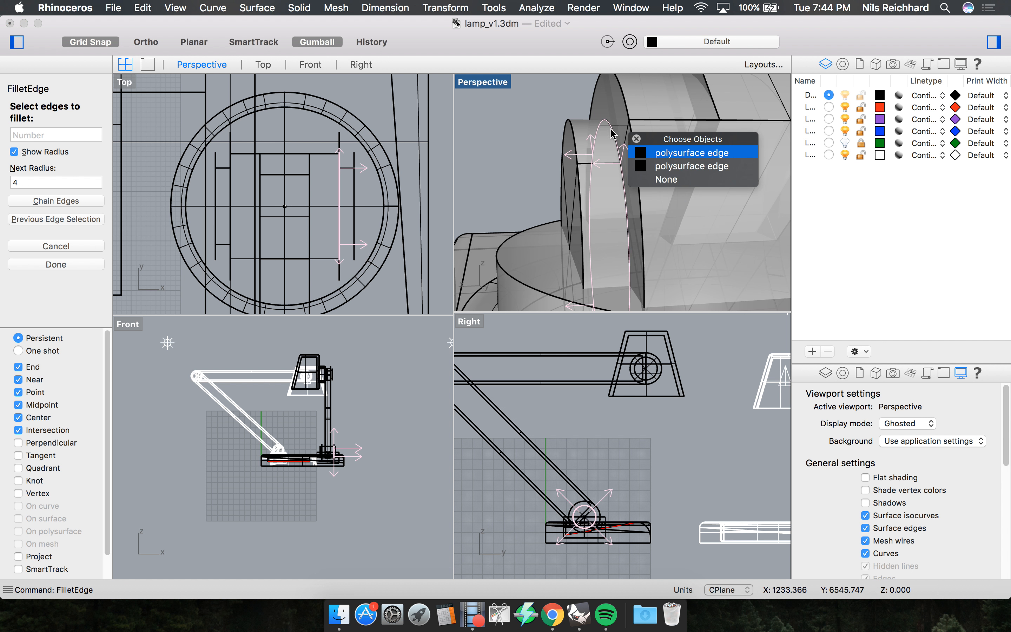
key(Return)
key(Return)
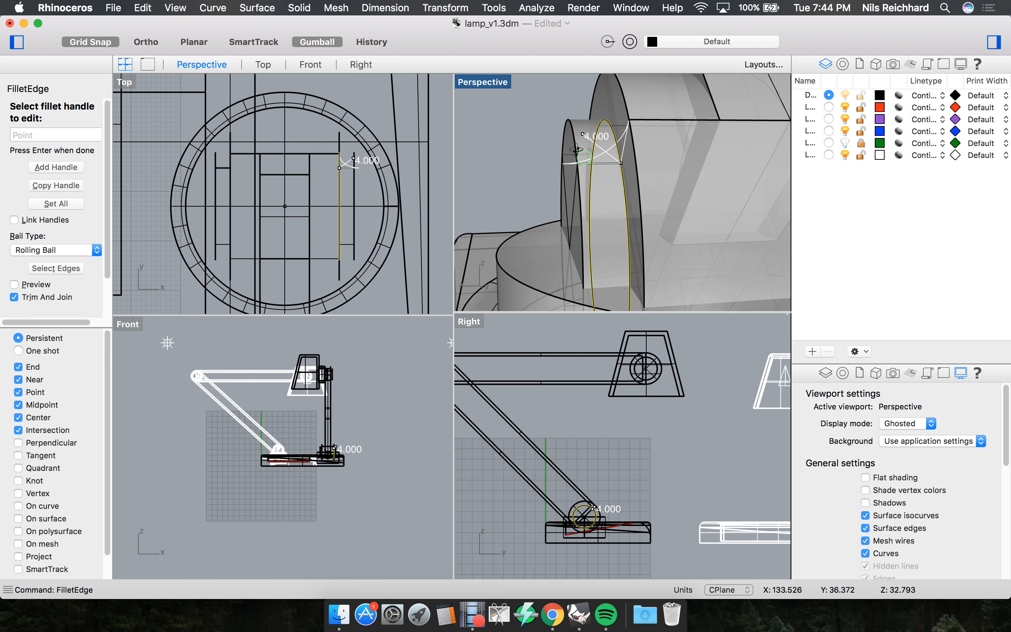
right_drag(582, 153, 571, 138)
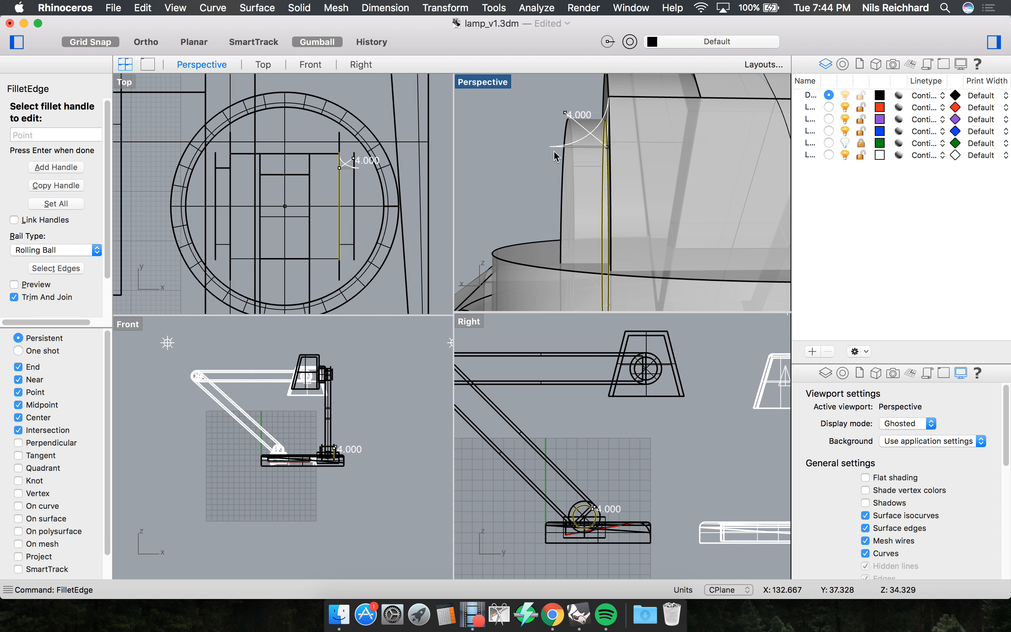
scroll(554, 149, up, 3)
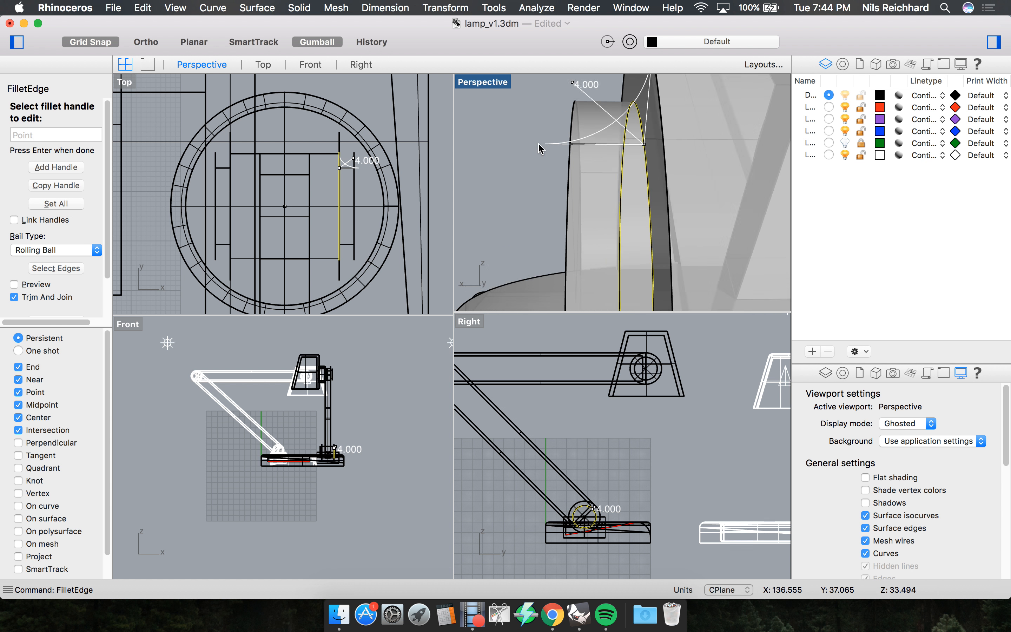
key(Return)
mouse_move(582, 153)
right_down()
mouse_move(596, 154)
mouse_move(595, 138)
mouse_move(701, 180)
mouse_move(543, 172)
mouse_move(575, 161)
mouse_move(543, 134)
mouse_move(605, 145)
mouse_move(580, 134)
right_up()
scroll(571, 155, up, 5)
scroll(516, 162, down, 4)
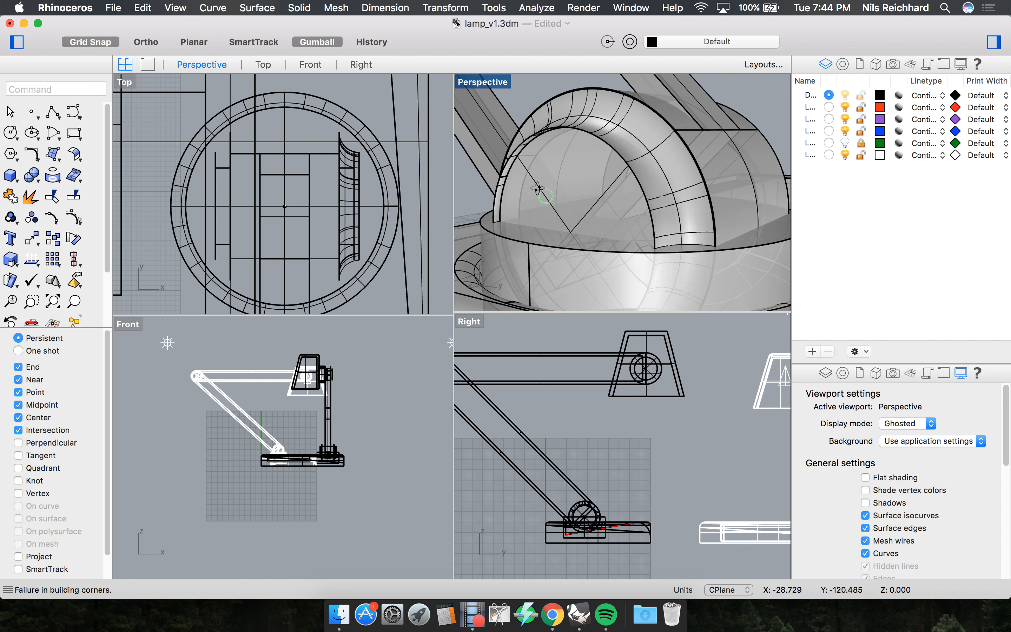
scroll(528, 165, down, 3)
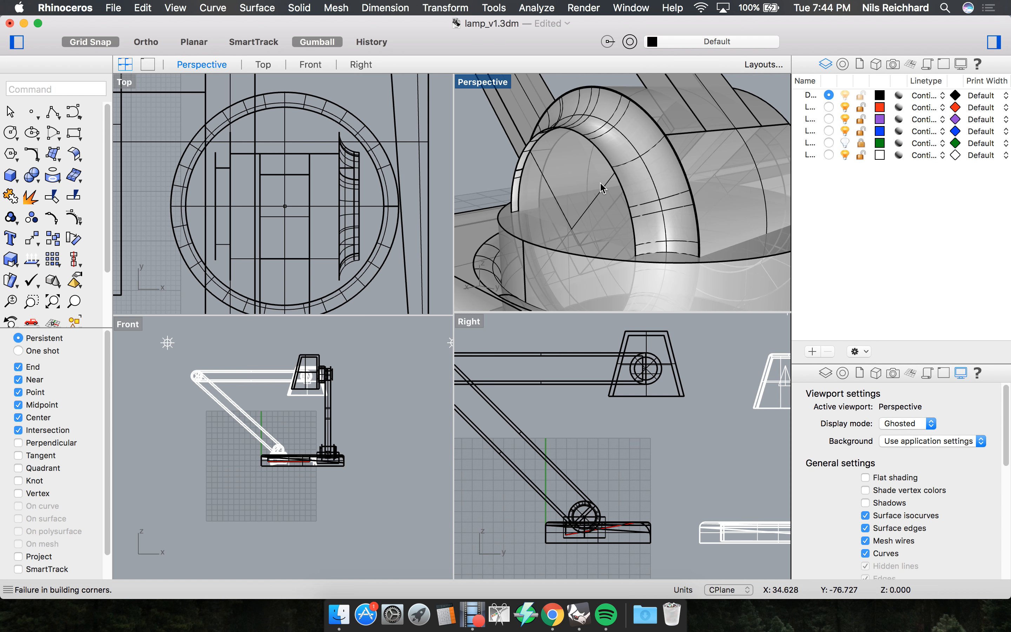
key(super+z)
Try to fillet both circular edges of the small disc at the lower arm joint with a radius of 2.
scroll(606, 175, up, 5)
key(Return)
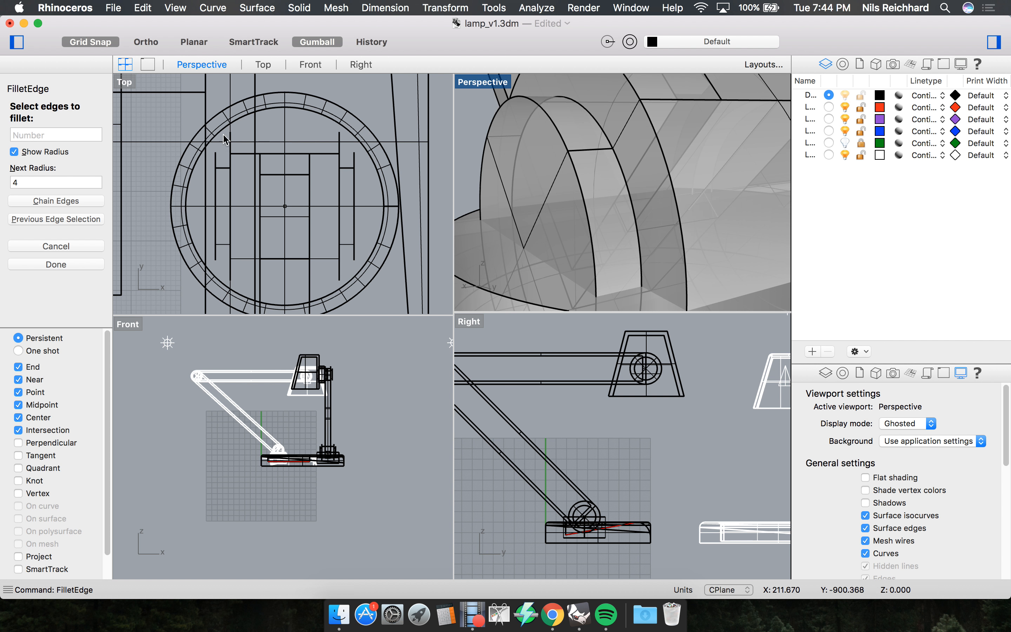
click(34, 180)
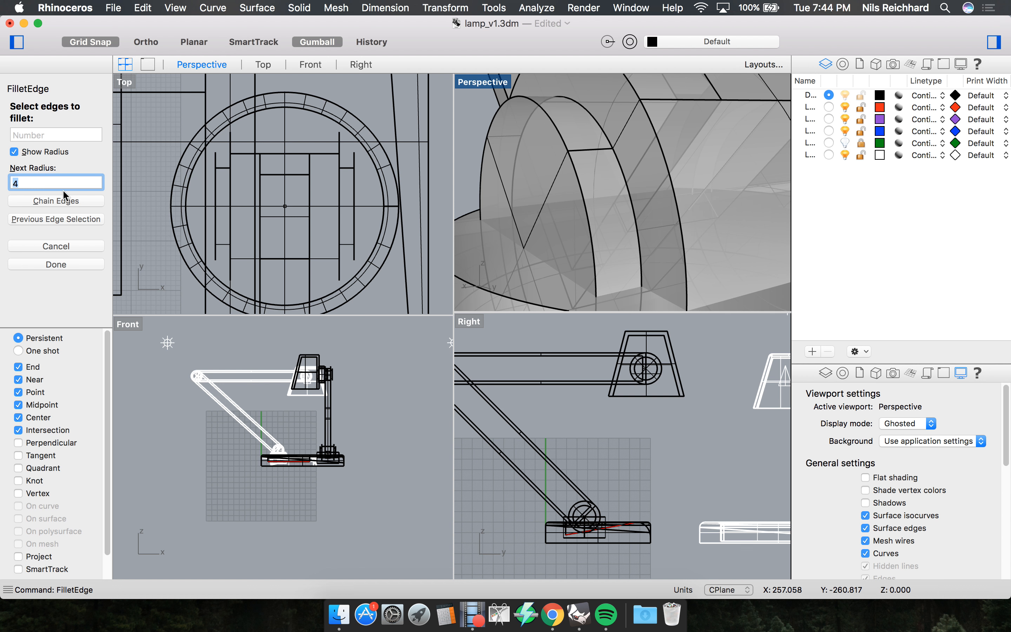
text(2)
key(Return)
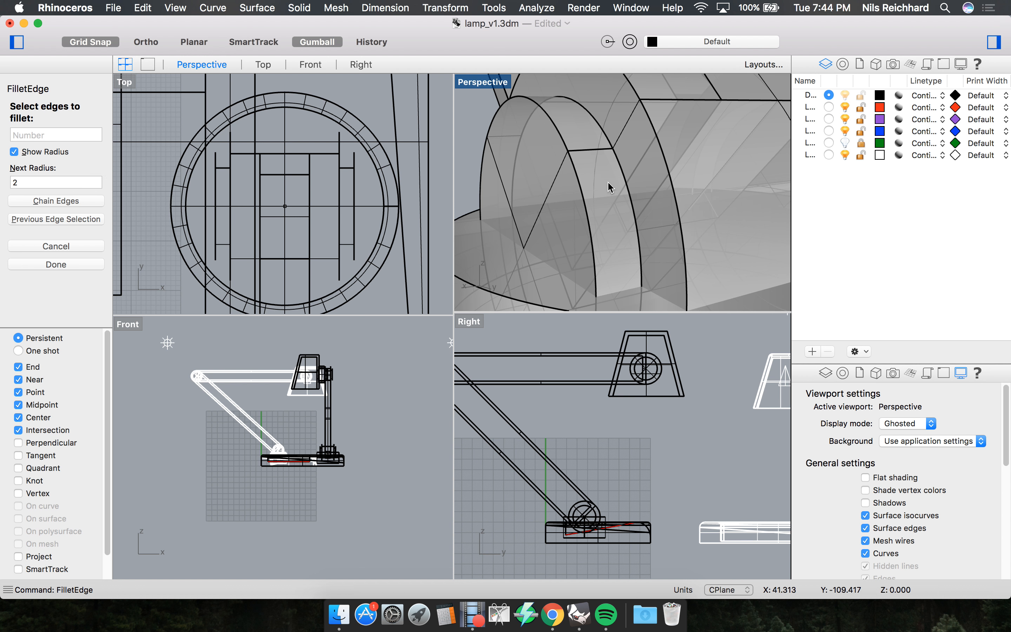
click(617, 164)
click(574, 163)
key(Return)
key(Return)
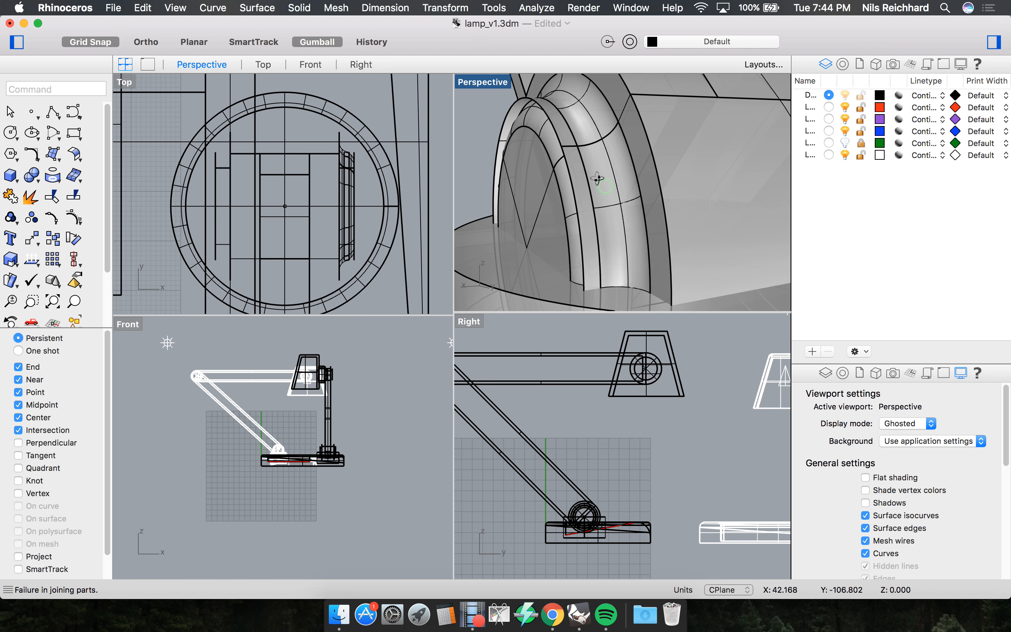
key(super+z)
Fillet the edge where the small disc meets the larger disc at the lower arm joint with a radius of 1.
key(Return)
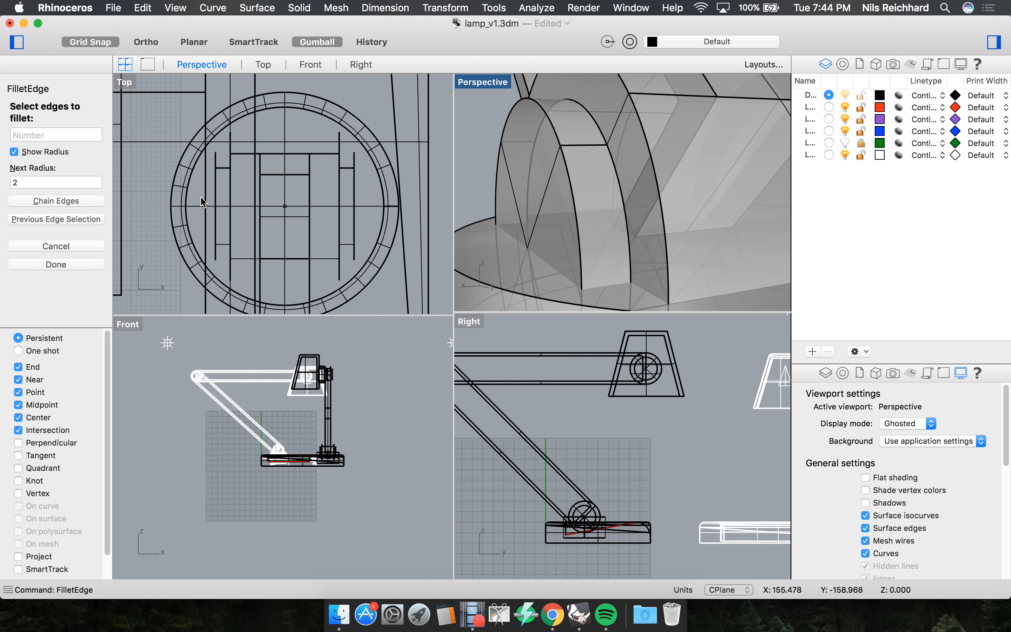
click(15, 179)
text(1)
drag(22, 180, 9, 178)
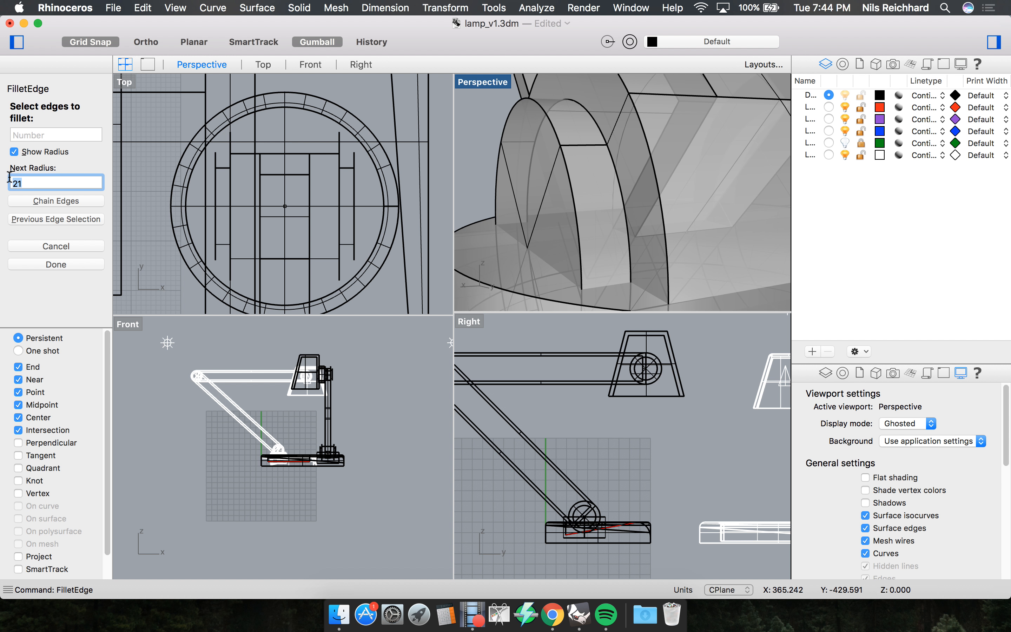
key(Return)
click(606, 154)
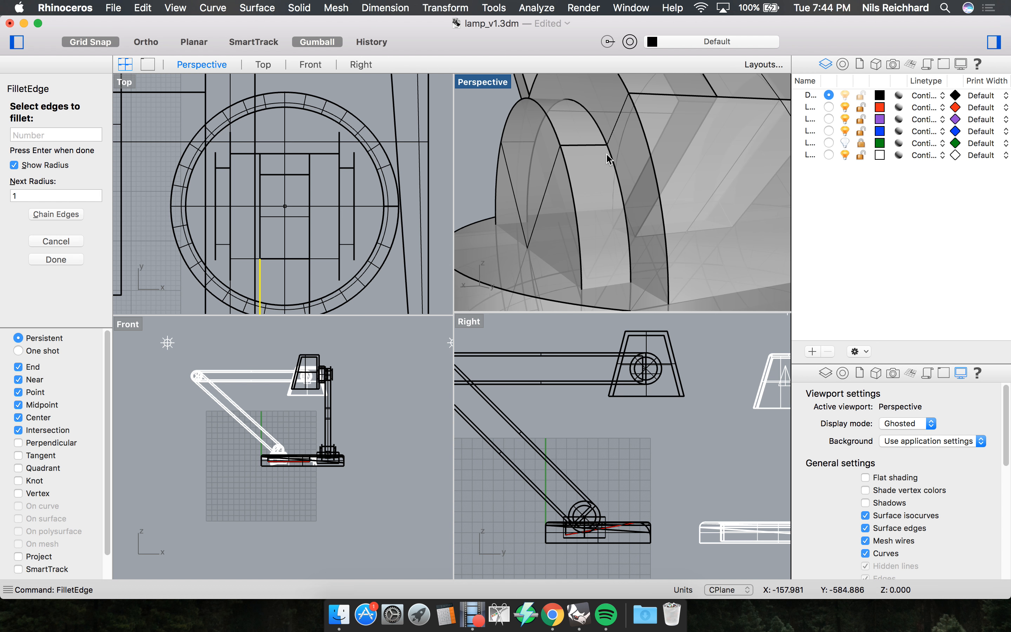
key(Escape)
key(Return)
click(608, 153)
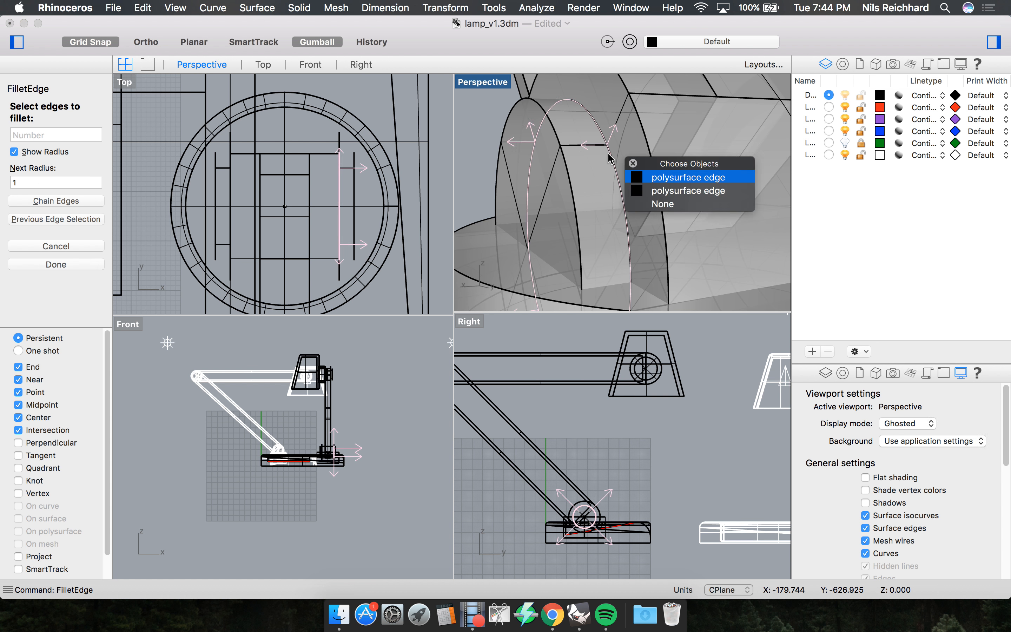
click(637, 177)
key(Return)
key(Return)
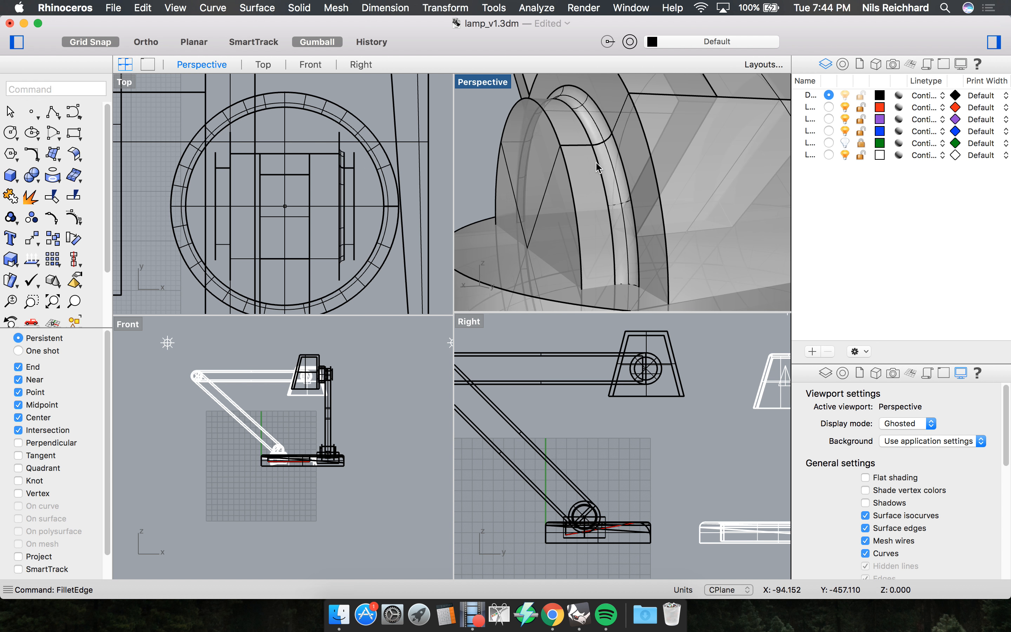
Fillet the outer rim of the same small disc at the lower arm joint with a radius of 1.
key(Return)
click(563, 167)
key(Return)
key(Return)
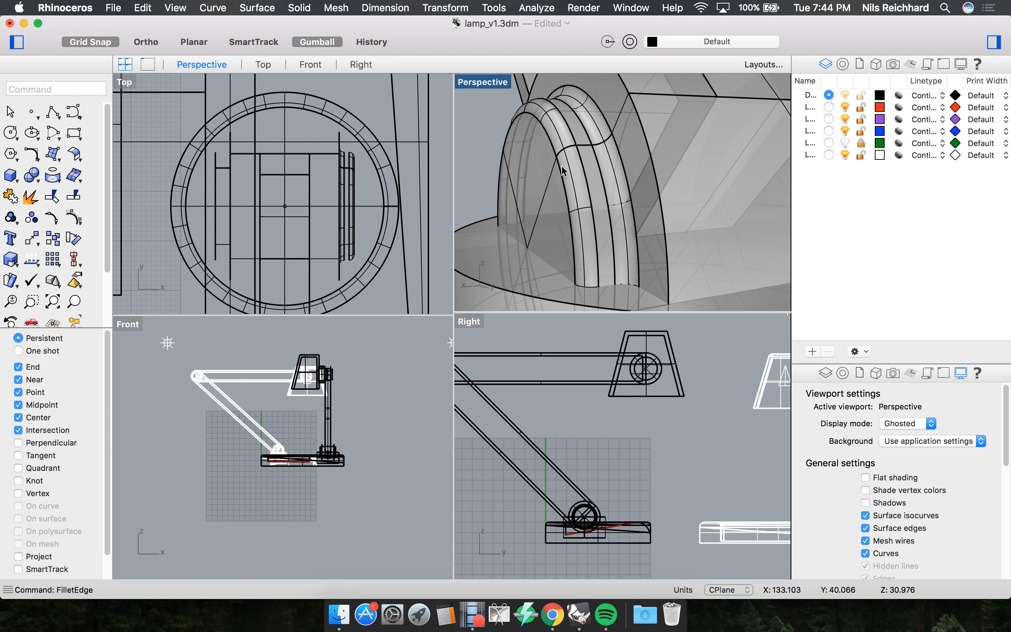
Fillet both circular edges of the small disc on the opposite side of the lower arm joint with a radius of 1.
right_drag(583, 171, 701, 175)
key(Return)
scroll(701, 171, up, 8)
click(668, 155)
click(636, 150)
key(Return)
Fillet the upper rim of the round collar at the arm's foot with a radius of 1.
right_drag(636, 148, 660, 220)
scroll(659, 220, down, 8)
right_drag(585, 205, 627, 226)
scroll(585, 235, up, 8)
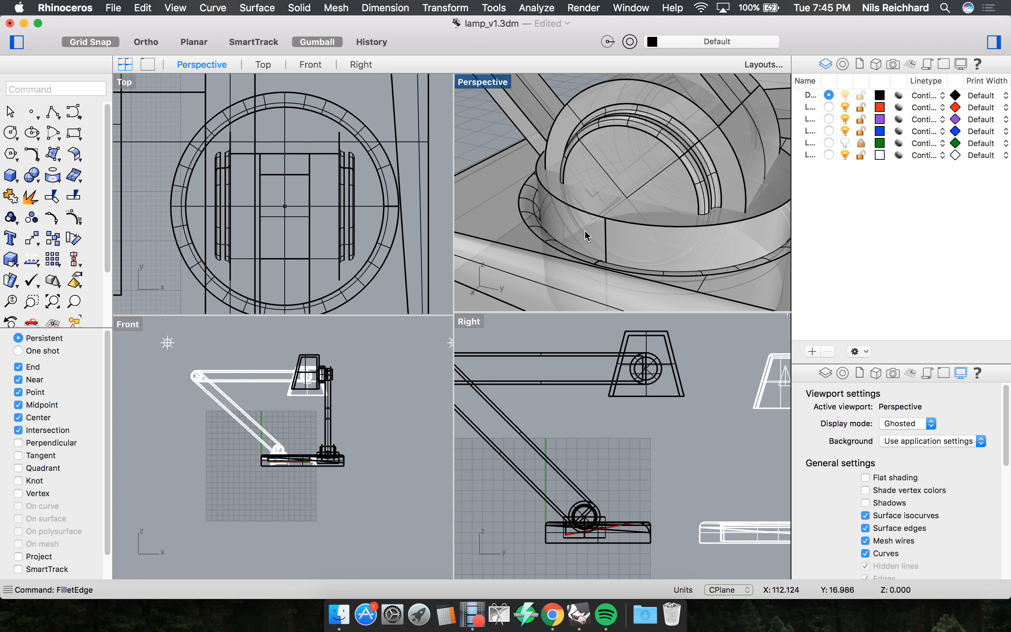
key(Return)
click(593, 215)
key(Return)
key(Return)
key(Return)
Examine the filleted collar and lower joint discs close up and from different angles.
right_drag(583, 208, 642, 192)
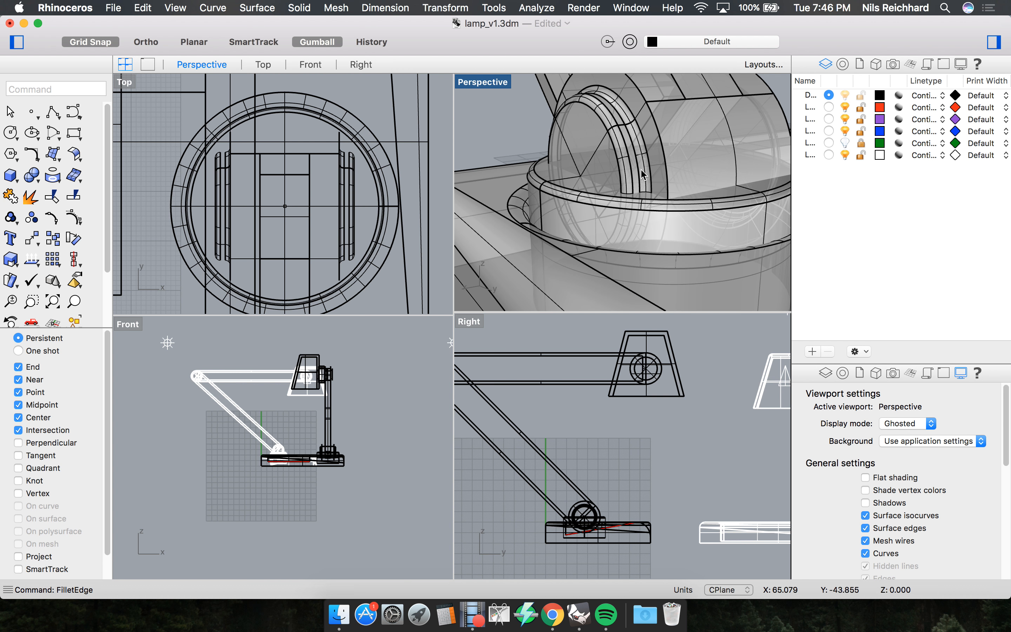
scroll(616, 197, down, 8)
scroll(615, 195, up, 10)
scroll(648, 184, down, 8)
scroll(563, 115, up, 8)
scroll(589, 178, down, 12)
right_drag(650, 173, 639, 181)
scroll(734, 177, up, 7)
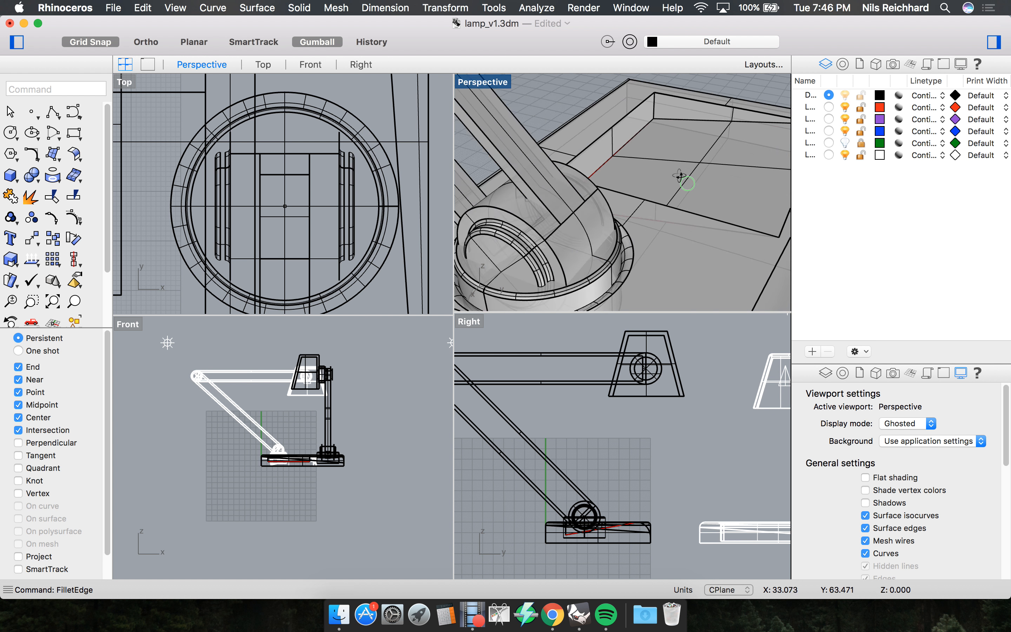
Hide the white reference lamp's layer and try to fillet the edges of the rectangular recess in the base with a radius of 3.
right_drag(734, 177, 631, 174)
scroll(626, 173, down, 8)
scroll(687, 187, up, 10)
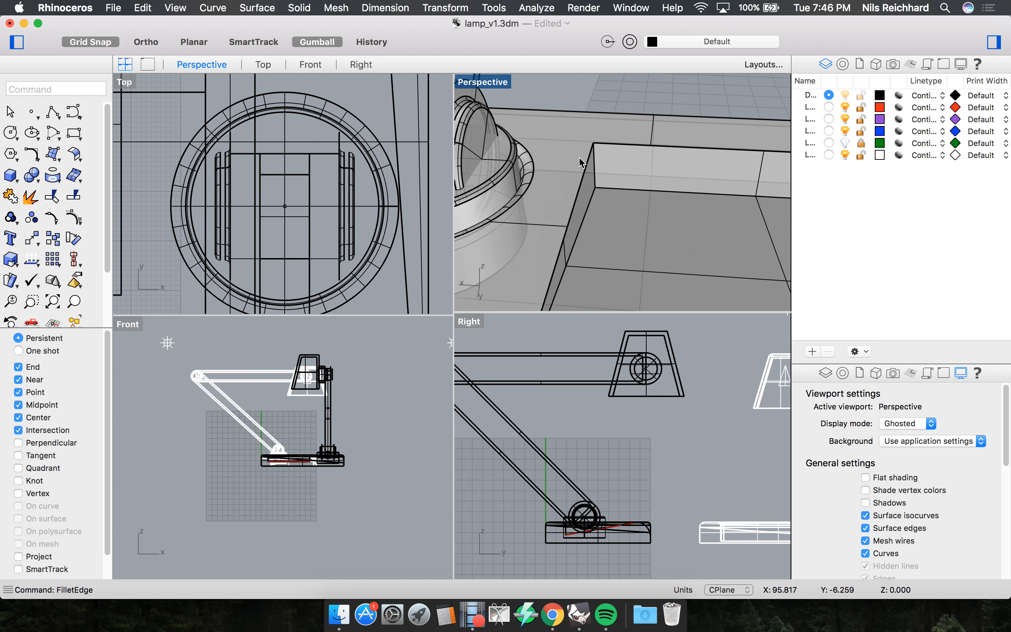
click(843, 156)
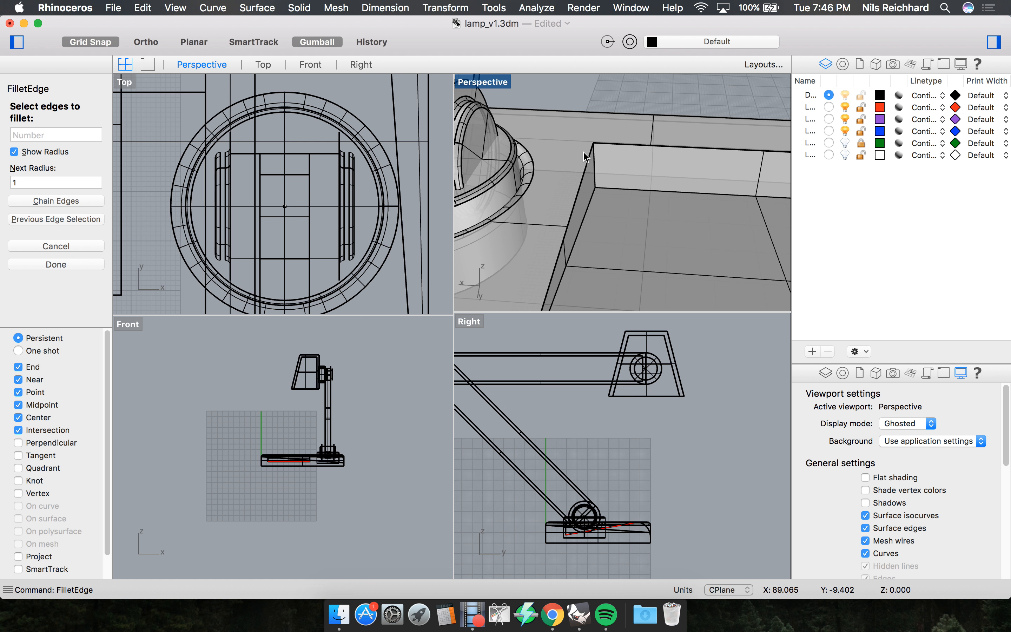
double_click(12, 181)
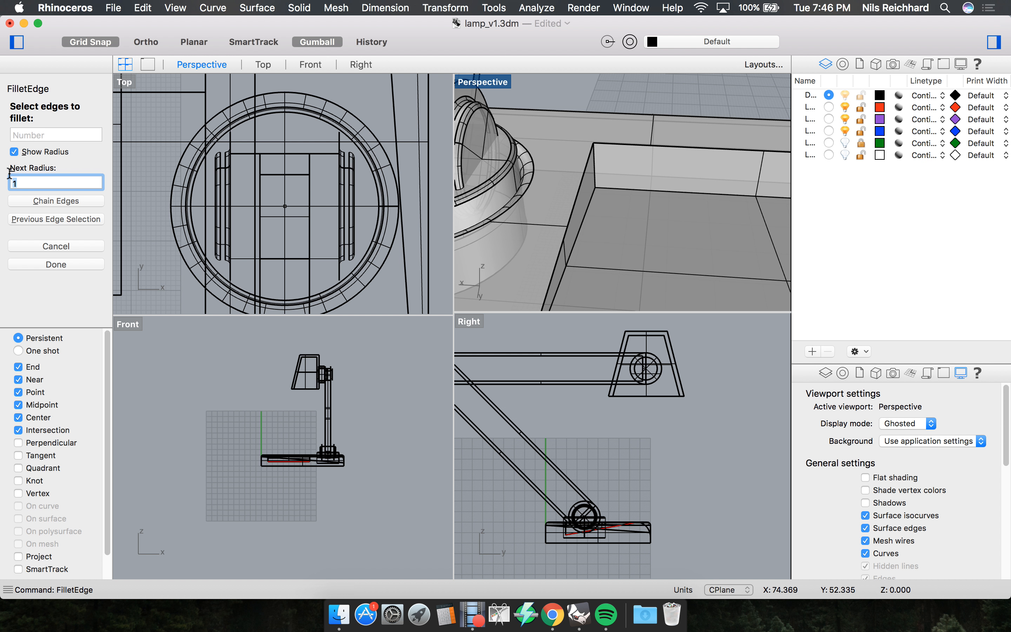
text(3)
key(Return)
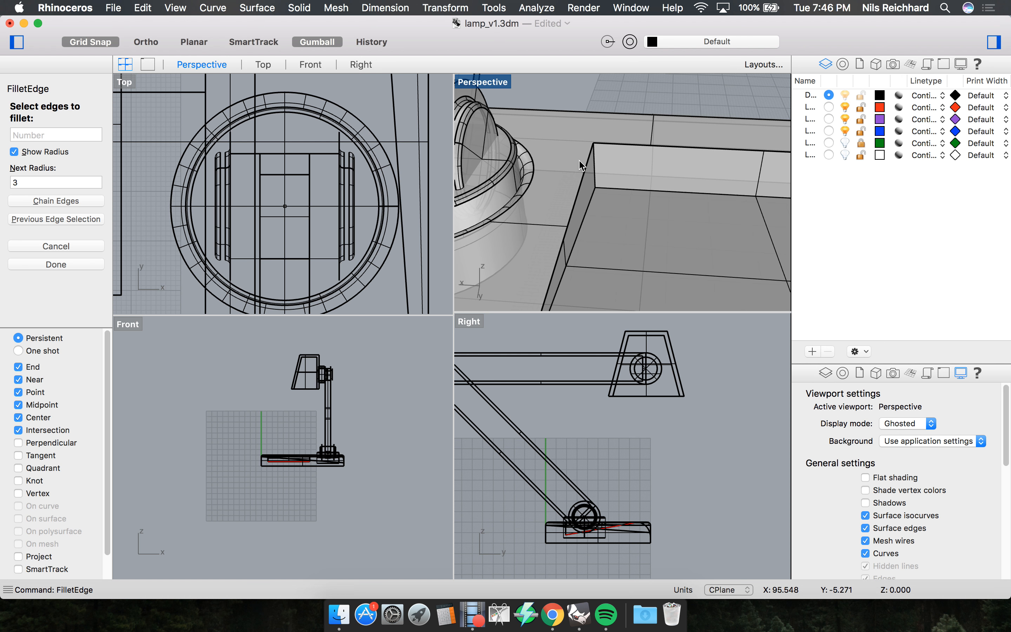
click(587, 167)
click(628, 145)
scroll(629, 145, down, 3)
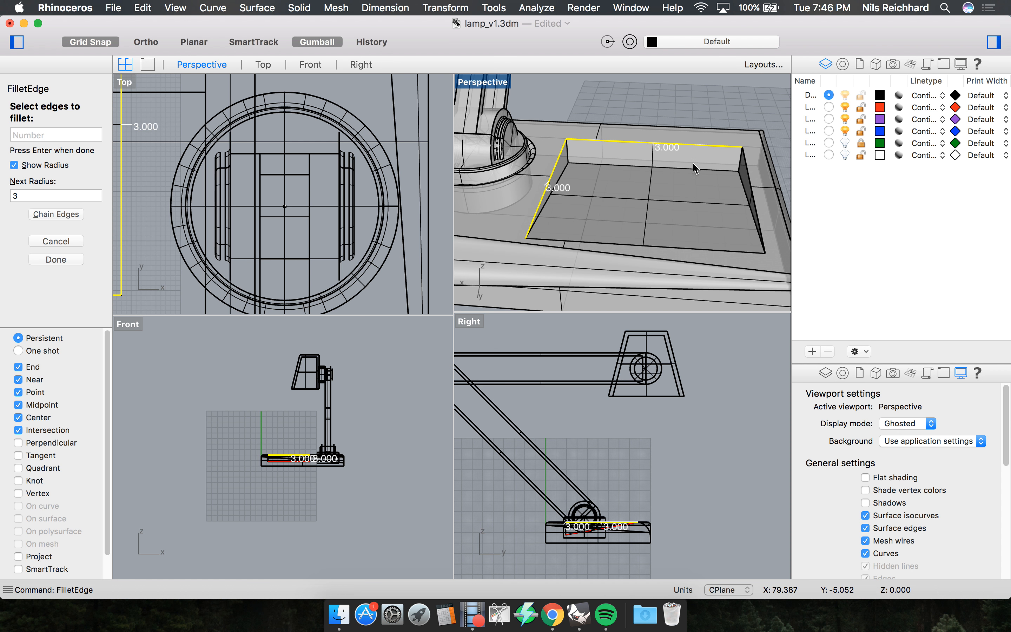
click(741, 164)
key(Return)
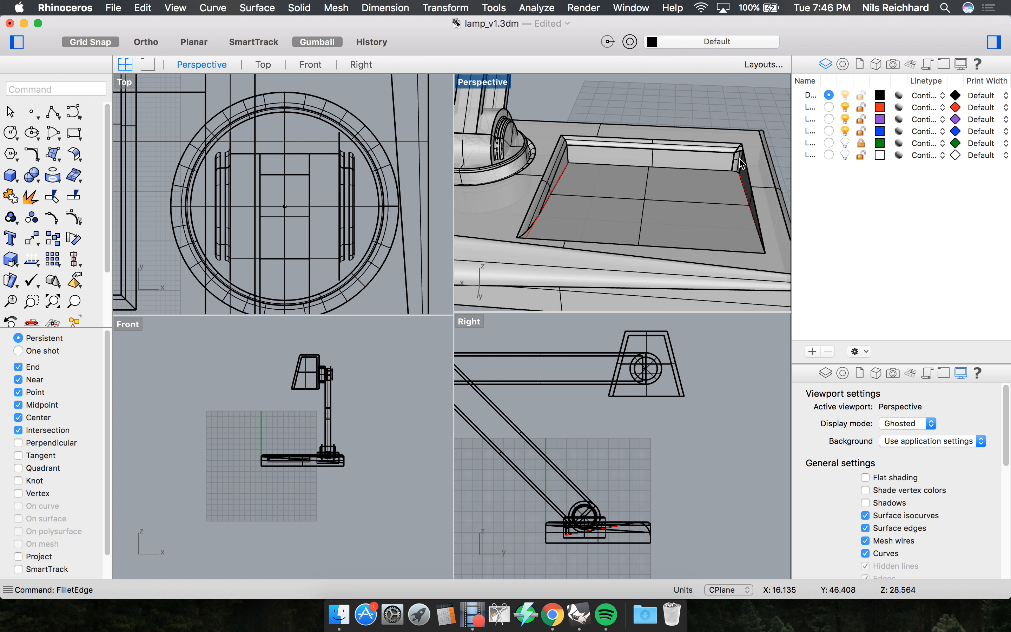
key(super+z)
Fillet three upper rim edges of the rectangular recess in the base with a radius of 3.
key(Return)
click(692, 144)
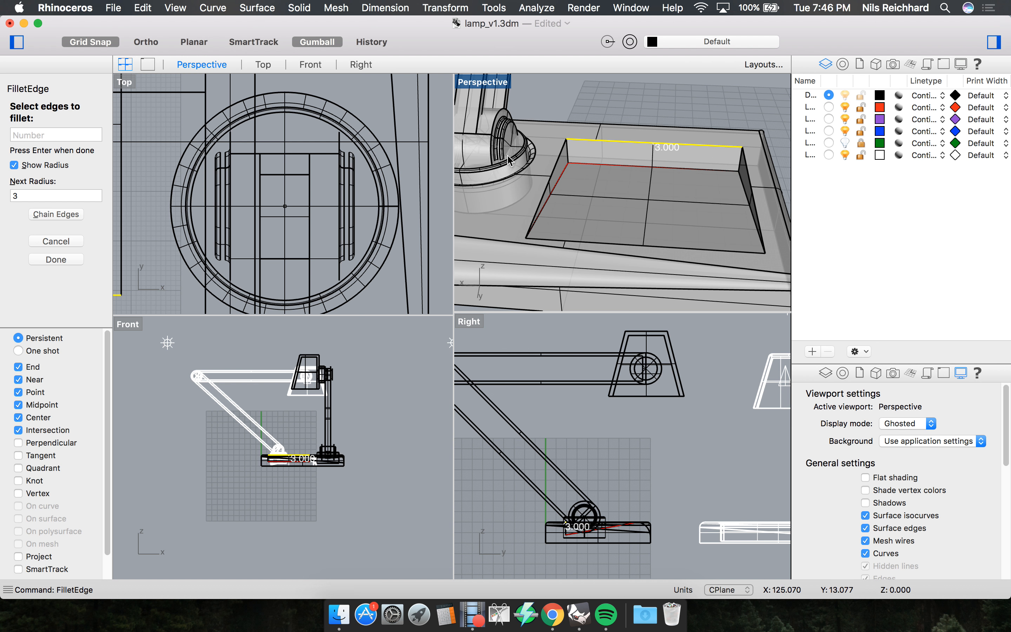
click(556, 155)
click(742, 170)
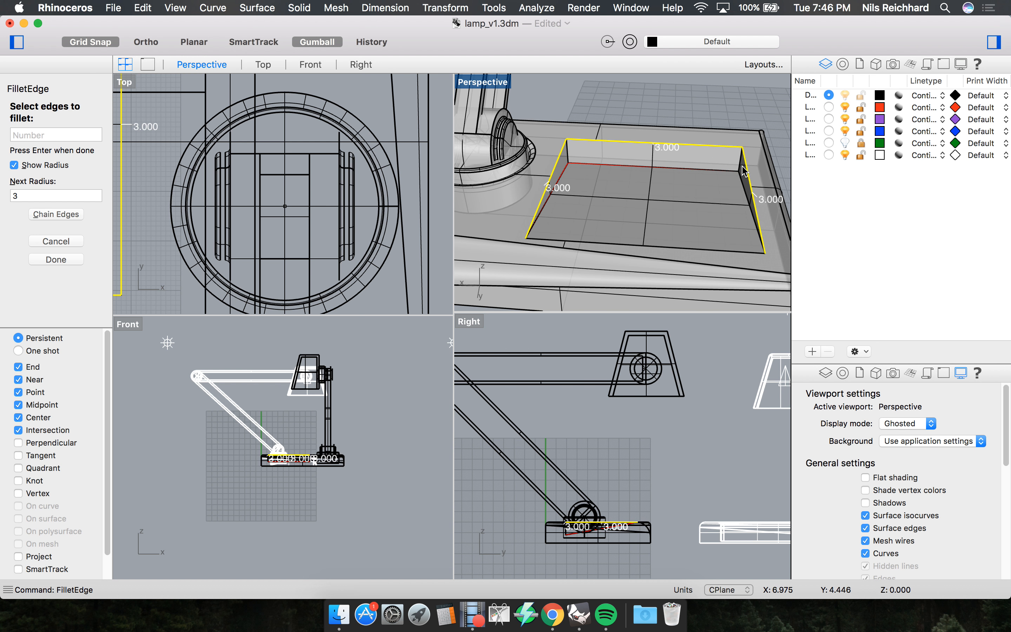
key(Return)
Examine the filleted recess, the arms and the rest of the lamp from different angles.
right_drag(742, 171, 658, 178)
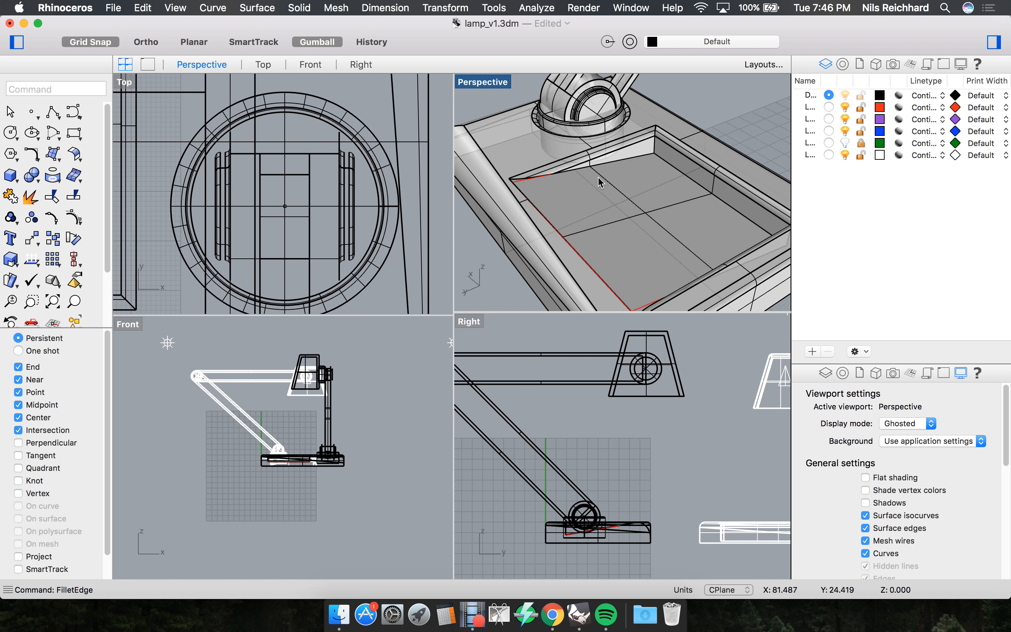
right_drag(649, 134, 651, 300)
scroll(530, 154, down, 4)
right_drag(530, 155, 574, 84)
scroll(573, 84, down, 4)
scroll(597, 126, up, 6)
scroll(591, 189, down, 5)
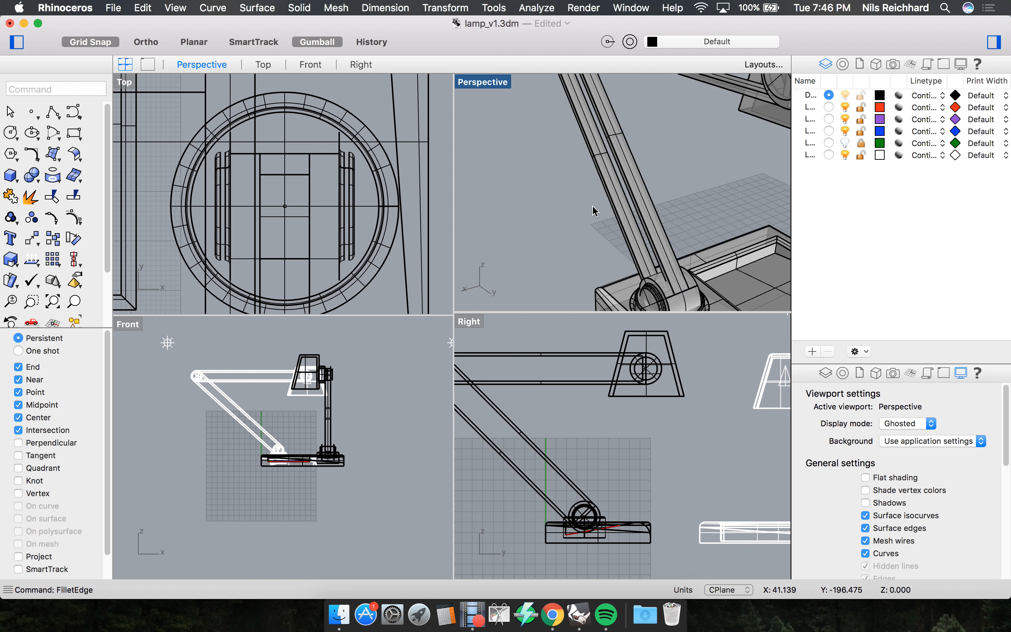
scroll(604, 194, up, 3)
scroll(543, 136, up, 3)
scroll(541, 135, down, 3)
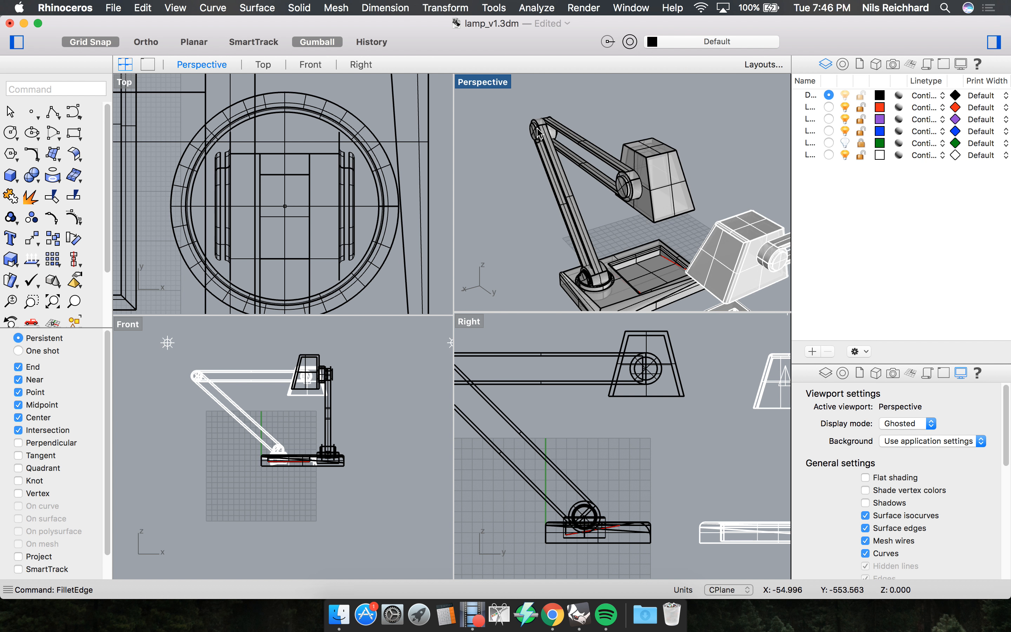
Start the ChamferEdge command for the shade and hide the white reference lamp's layer.
scroll(629, 178, up, 8)
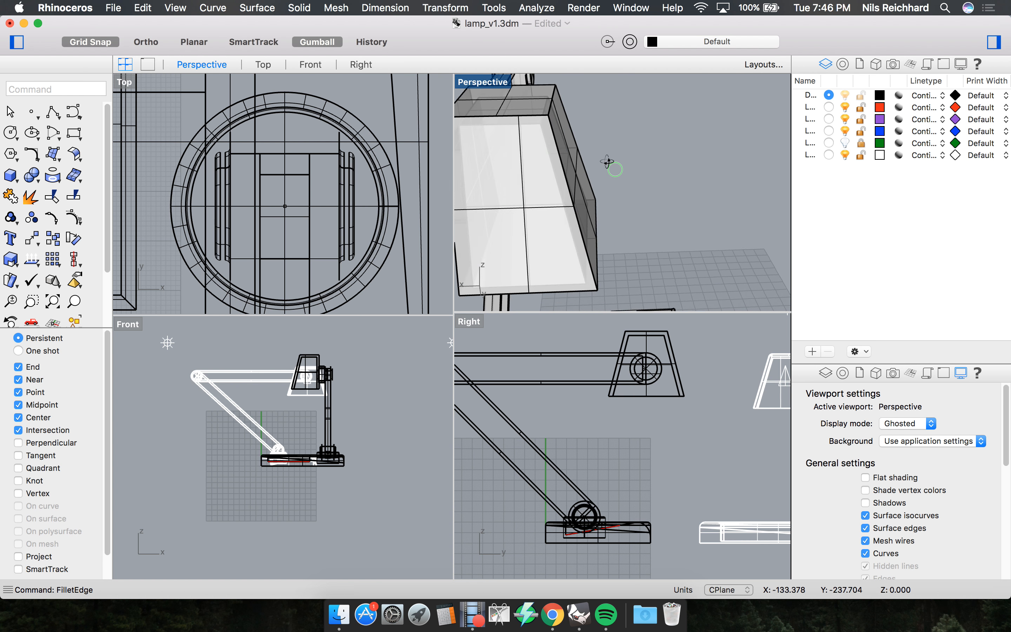
scroll(613, 173, down, 3)
scroll(608, 166, up, 3)
text(Cham)
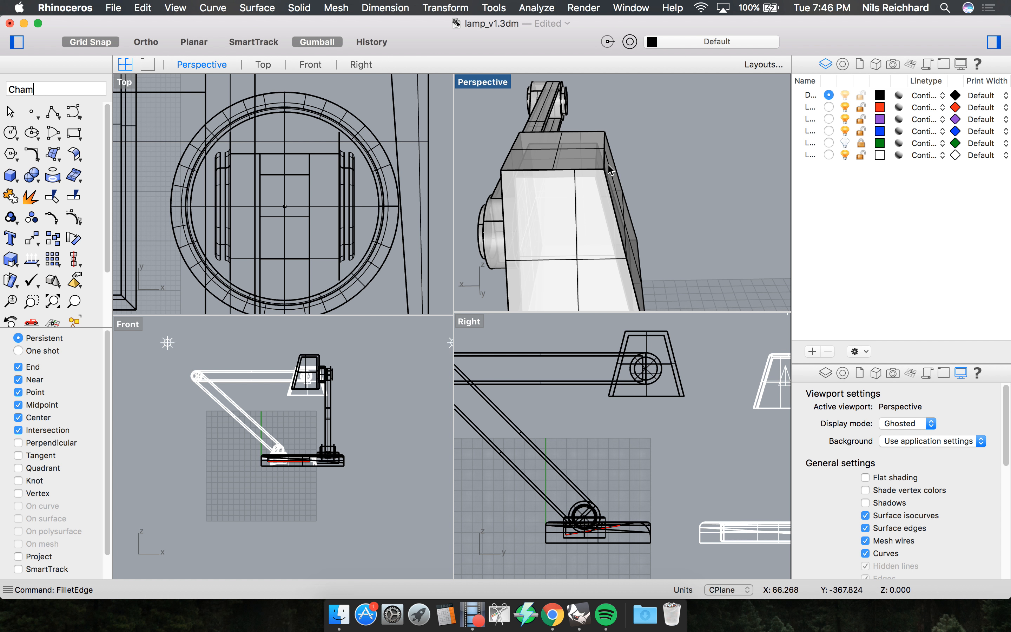
text(ferEdge)
key(Return)
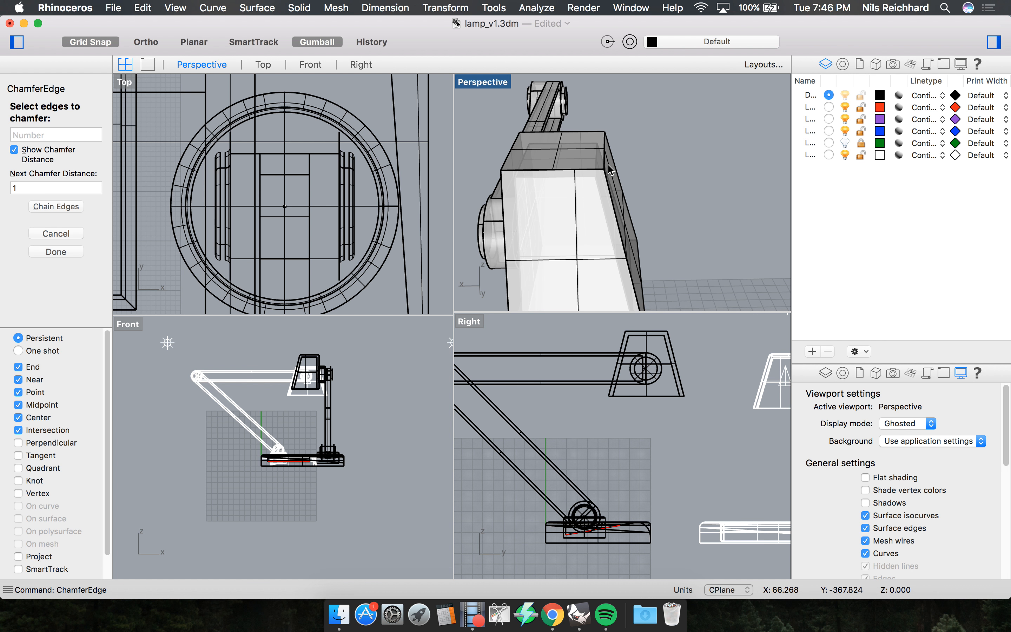
scroll(610, 169, down, 10)
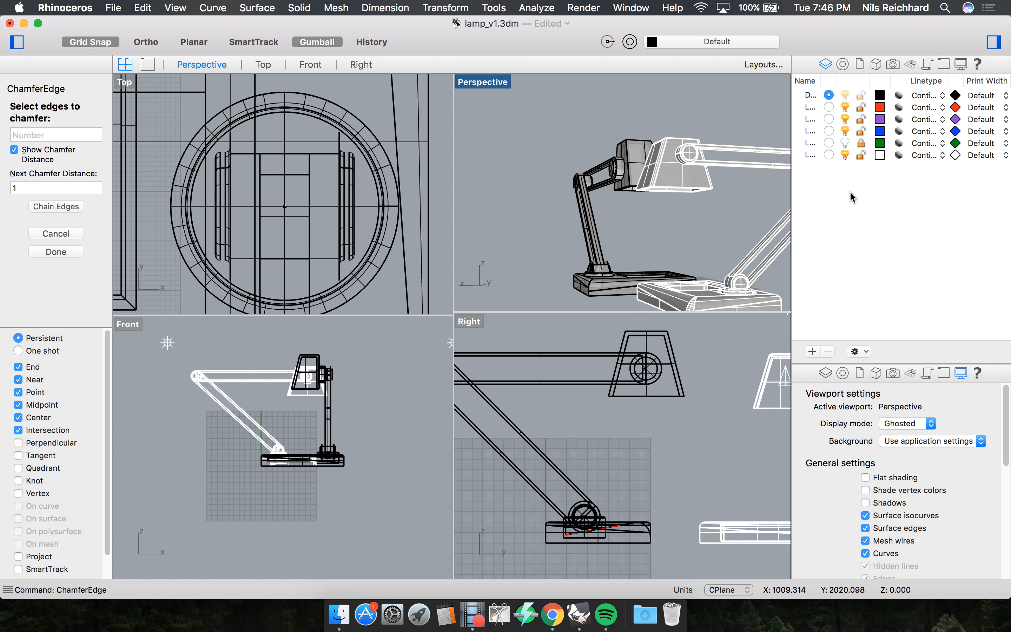
click(846, 155)
Try to chamfer the shade's upper edge on the side away from its joint with a distance of 1.
scroll(660, 187, up, 10)
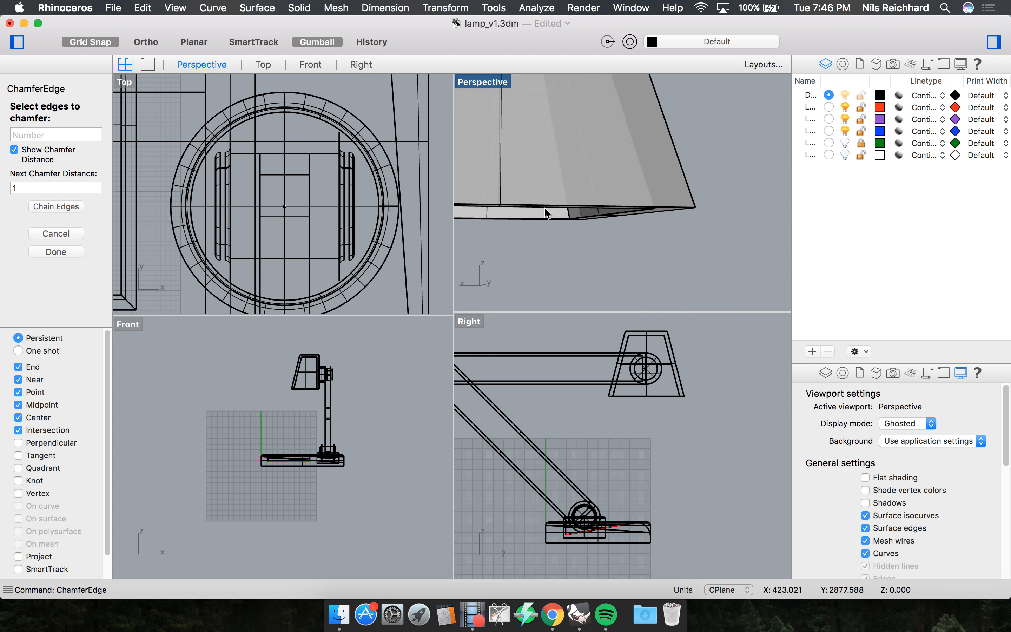
right_drag(538, 194, 567, 181)
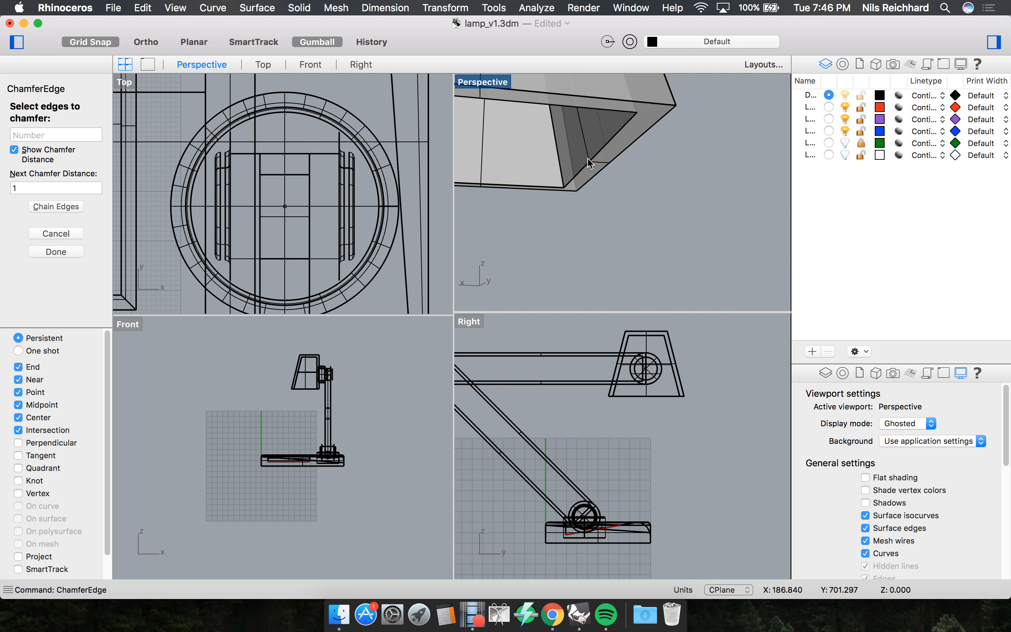
scroll(619, 172, down, 3)
scroll(643, 125, up, 5)
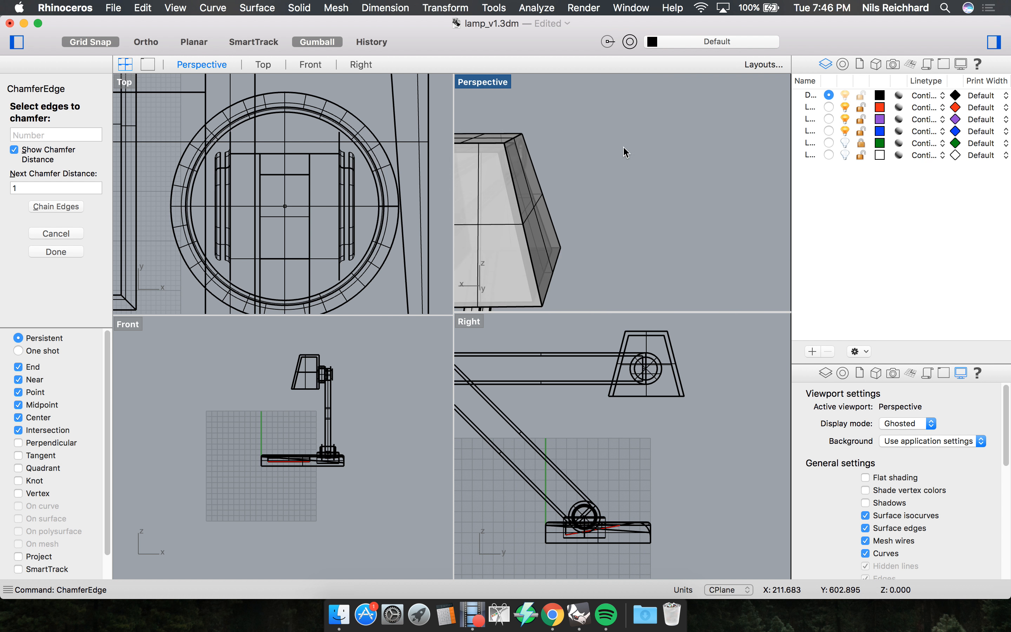
scroll(486, 138, up, 2)
click(532, 133)
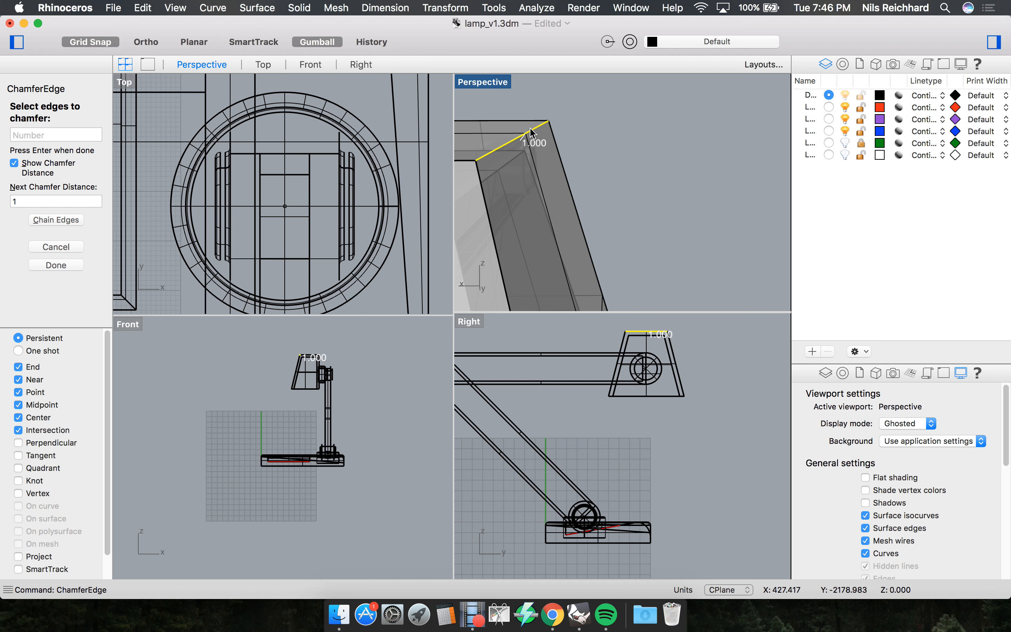
key(Return)
Try to chamfer the shade's upper edge on the side away from its joint with a distance of 4.
click(21, 196)
click(10, 184)
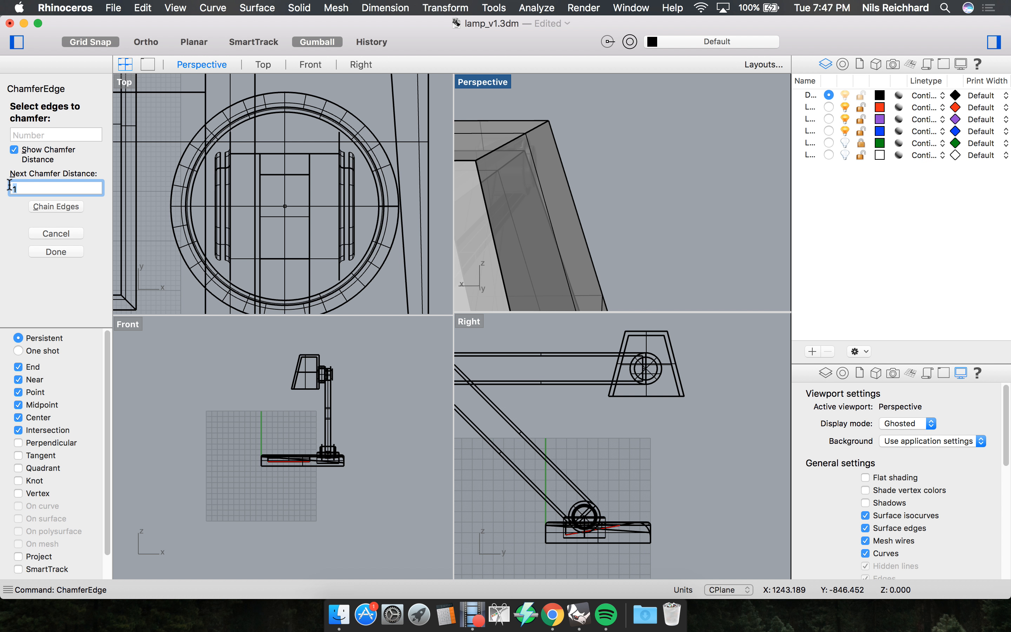
click(528, 138)
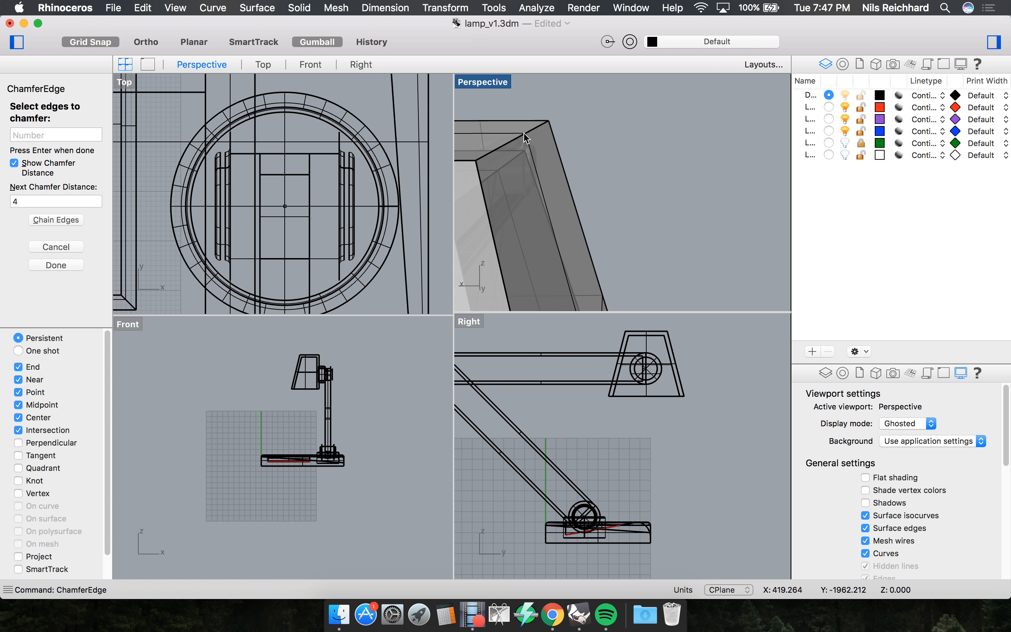
key(Return)
key(super+z)
Chamfer the shade's upper edge on the side away from its joint again.
click(534, 129)
right_drag(534, 129, 611, 189)
key(Return)
key(Return)
scroll(623, 155, up, 10)
scroll(628, 190, down, 10)
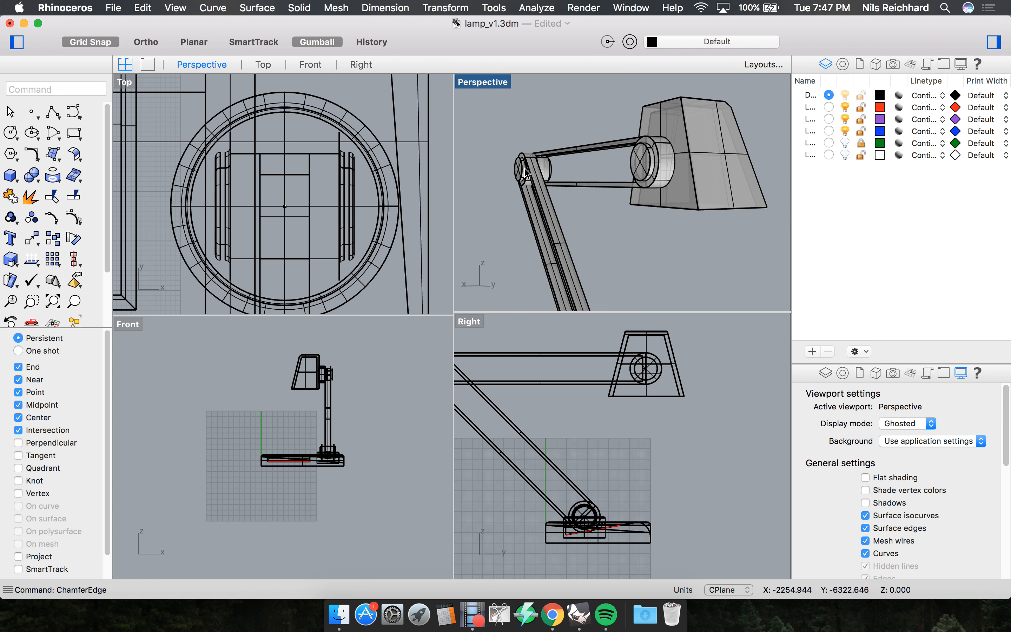
Examine the chamfered shade, arms and joints of the modelled lamp from several sides.
scroll(583, 157, down, 10)
mouse_move(618, 184)
right_down()
mouse_move(615, 236)
mouse_move(600, 214)
mouse_move(656, 223)
mouse_move(602, 239)
mouse_move(641, 248)
mouse_move(639, 218)
mouse_move(611, 169)
mouse_move(625, 175)
right_up()
scroll(617, 255, up, 8)
scroll(613, 237, down, 9)
scroll(608, 179, up, 11)
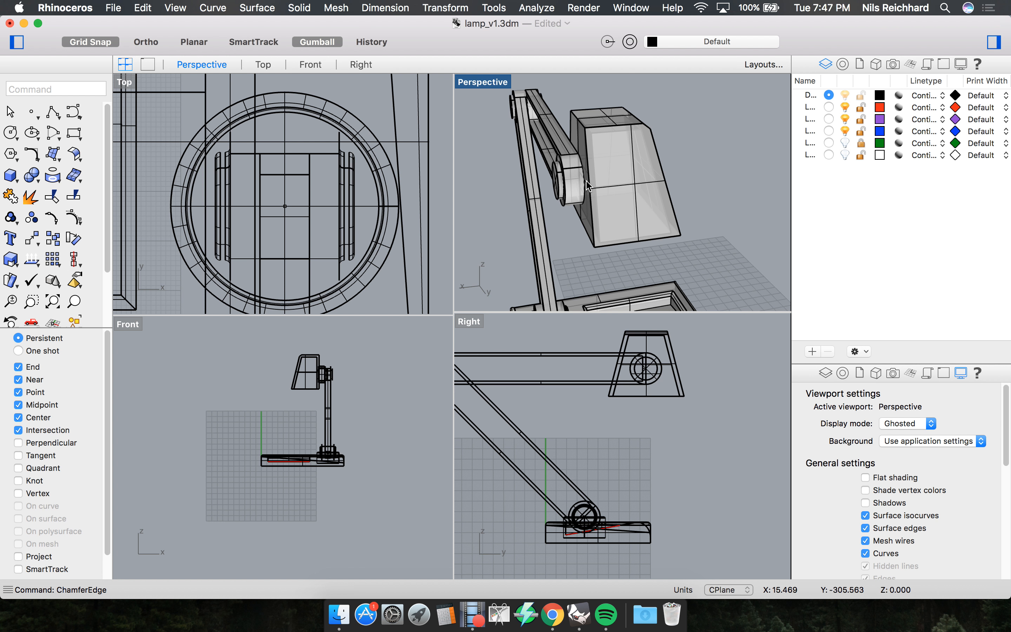
right_drag(684, 205, 661, 203)
scroll(650, 193, down, 5)
scroll(613, 206, up, 6)
scroll(613, 206, down, 6)
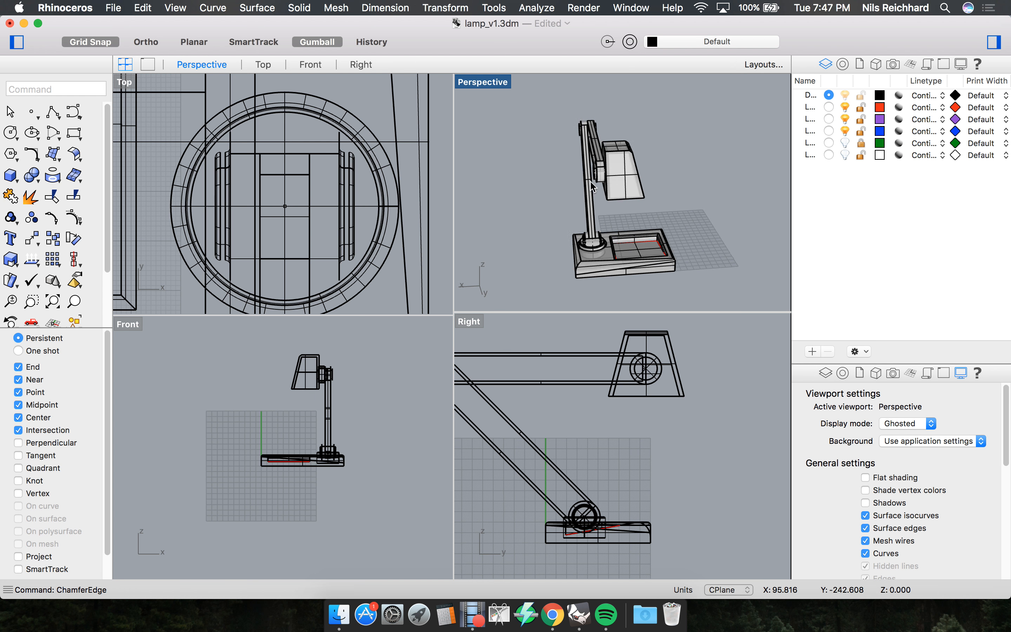
Show the white reference lamp's layer again beside the modelled lamp.
right_drag(610, 202, 676, 208)
scroll(668, 208, up, 5)
mouse_move(560, 222)
right_down()
mouse_move(601, 225)
mouse_move(506, 222)
mouse_move(517, 191)
mouse_move(548, 214)
right_up()
scroll(598, 221, down, 5)
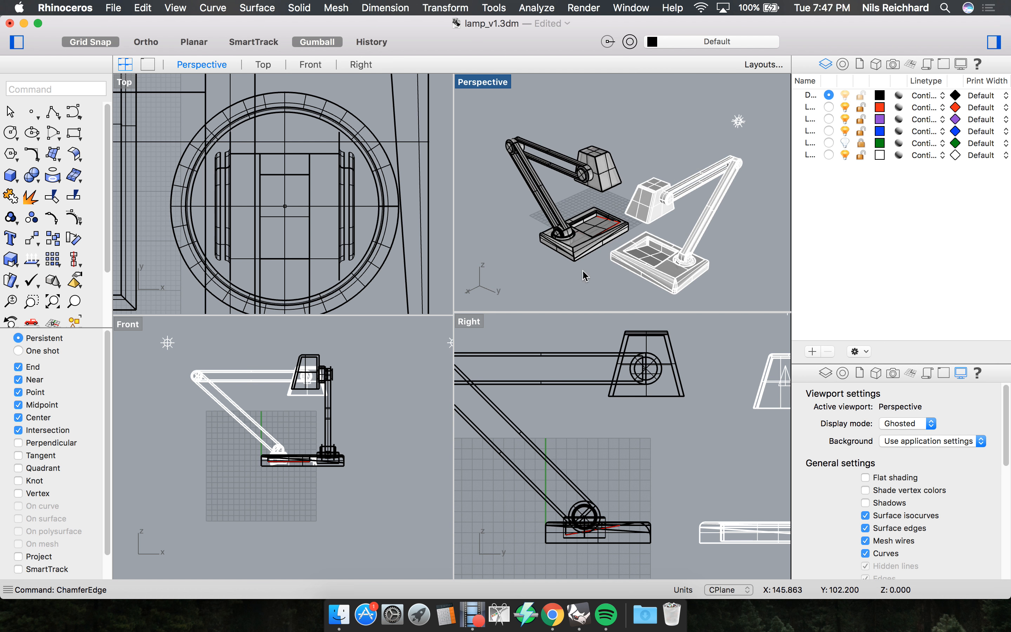
Rotate the whole modelled lamp a quarter turn about the vertical so its arms point the same way as the reference lamp's.
drag(506, 141, 596, 273)
mouse_move(583, 271)
right_down()
mouse_move(618, 267)
mouse_move(591, 276)
right_up()
scroll(503, 234, up, 10)
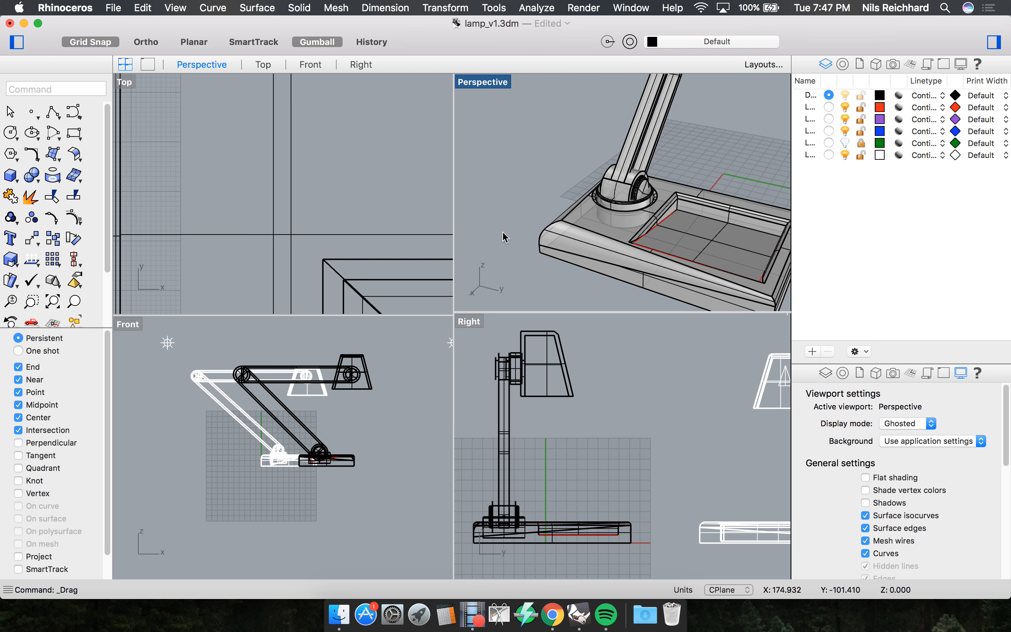
Maximize the Perspective view and compare the modelled lamp's shade, arms, joints and base with the white reference lamp.
double_click(482, 82)
scroll(371, 309, down, 8)
scroll(372, 310, down, 5)
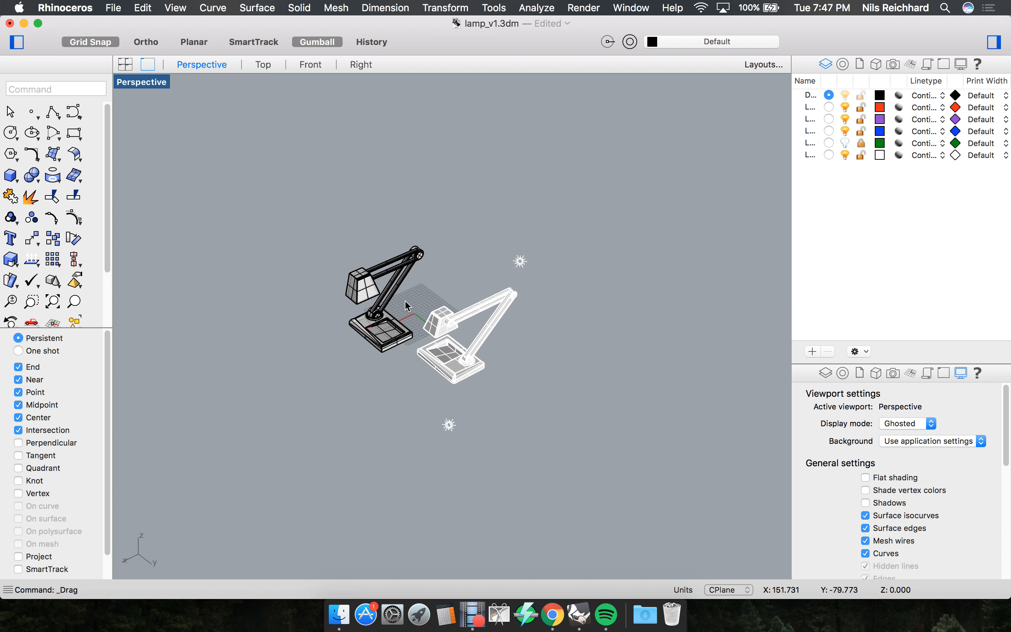
scroll(357, 300, up, 8)
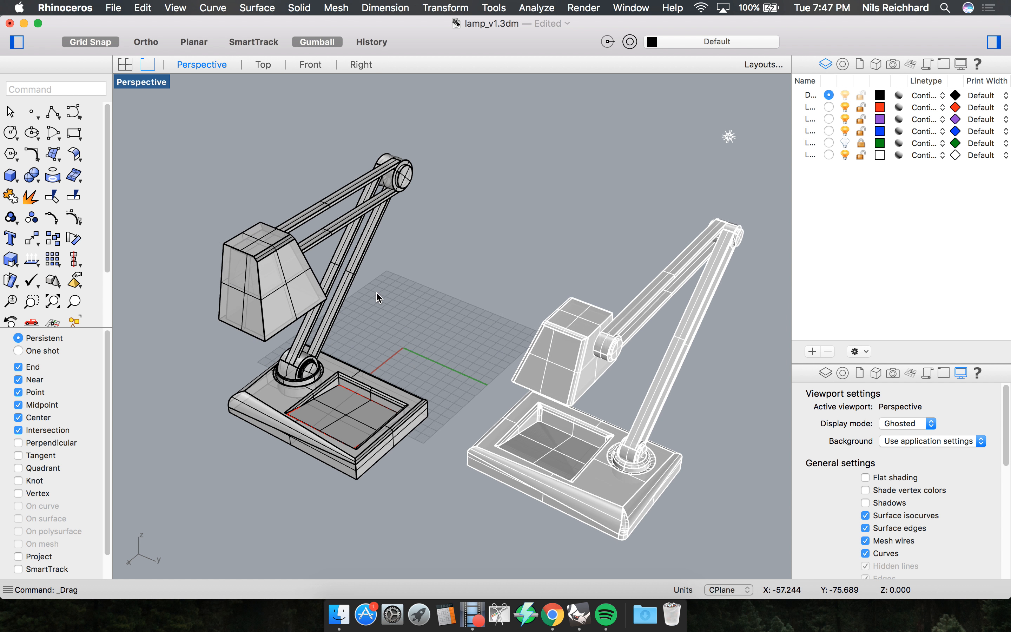
right_drag(382, 325, 422, 317)
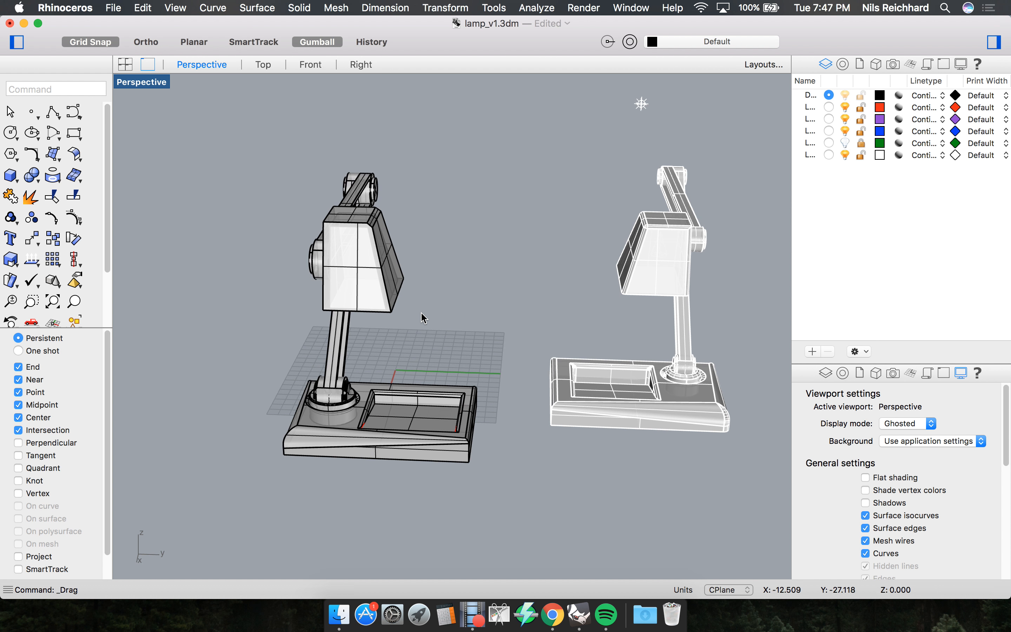
scroll(366, 277, up, 6)
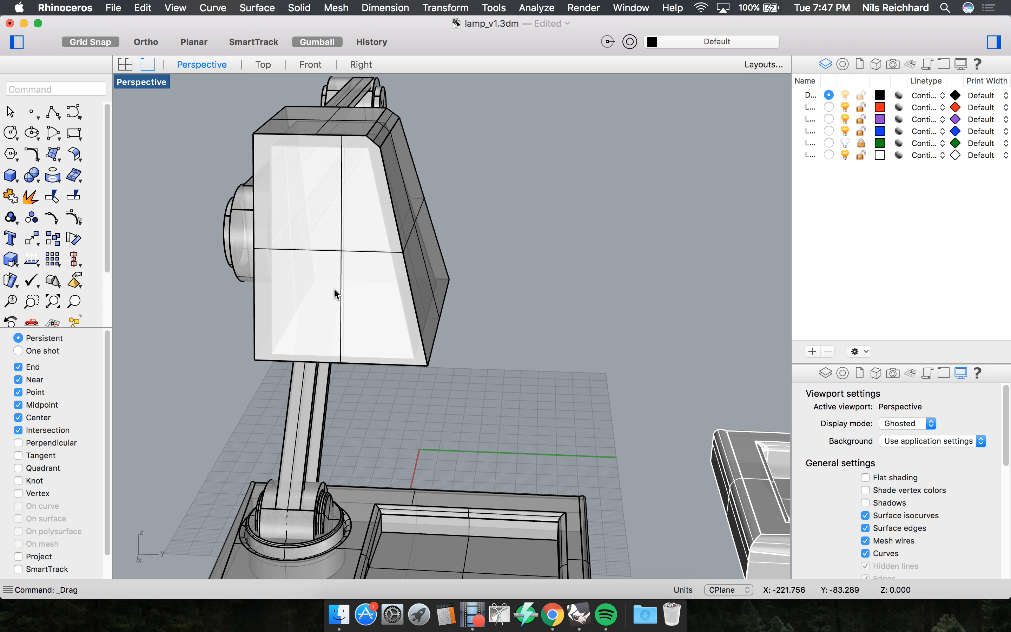
scroll(339, 301, down, 6)
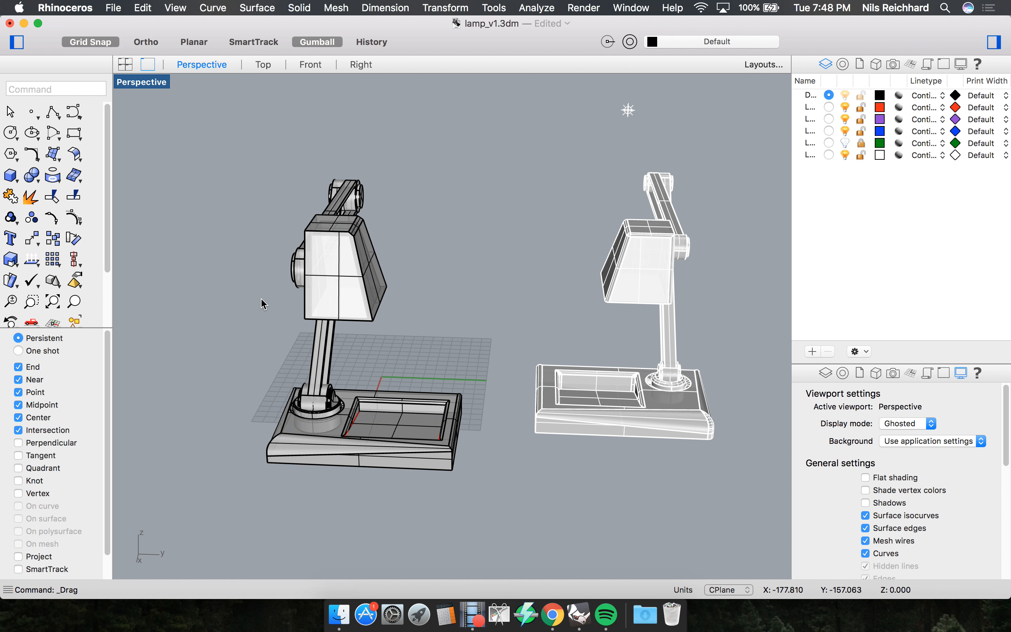
scroll(262, 301, up, 10)
right_drag(296, 288, 327, 287)
scroll(367, 289, down, 10)
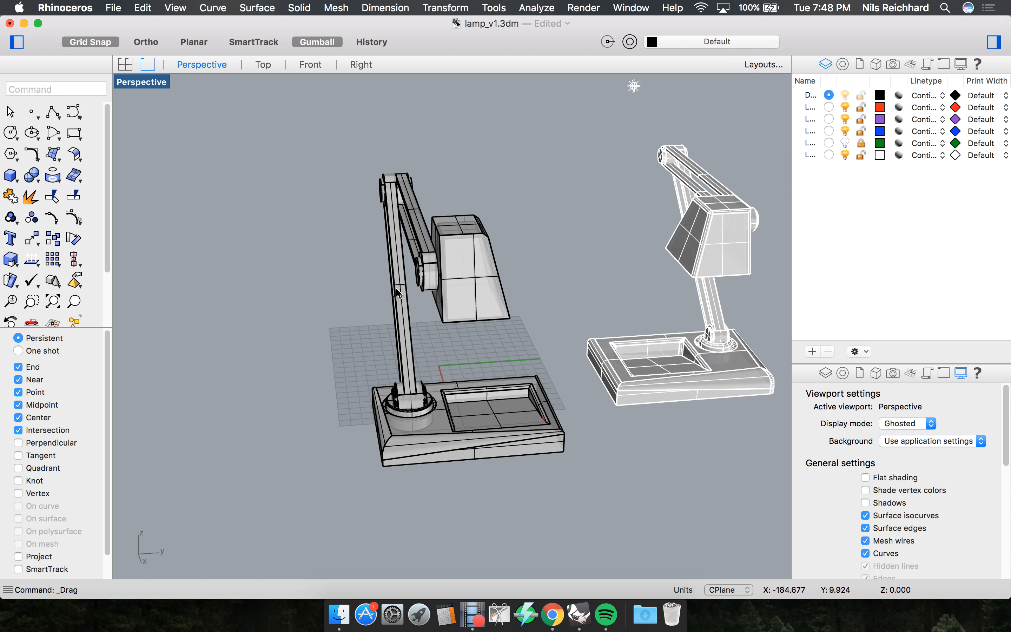
scroll(425, 197, up, 5)
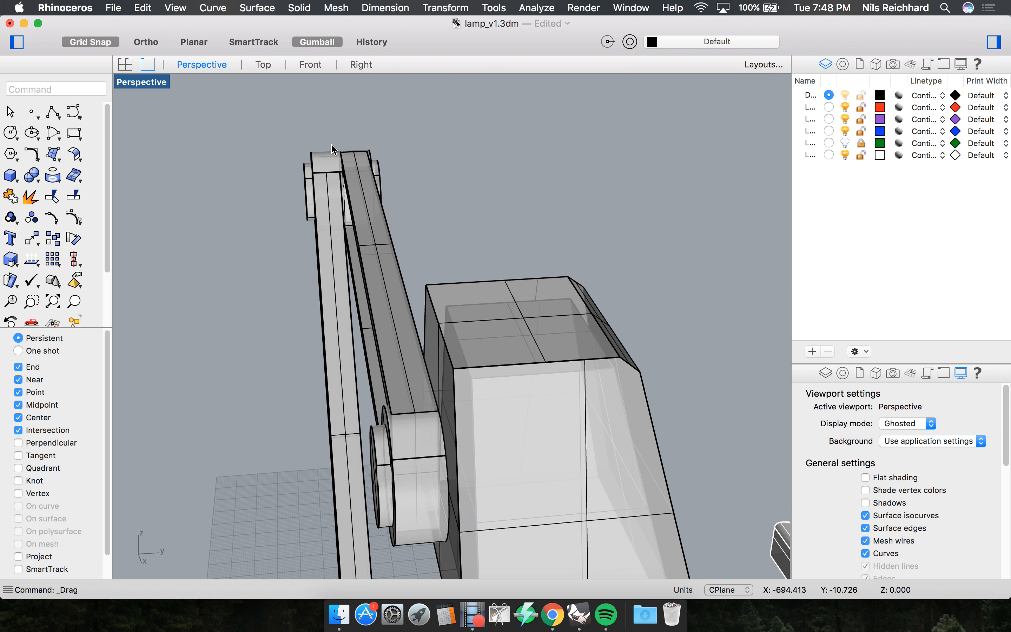
right_drag(314, 178, 351, 193)
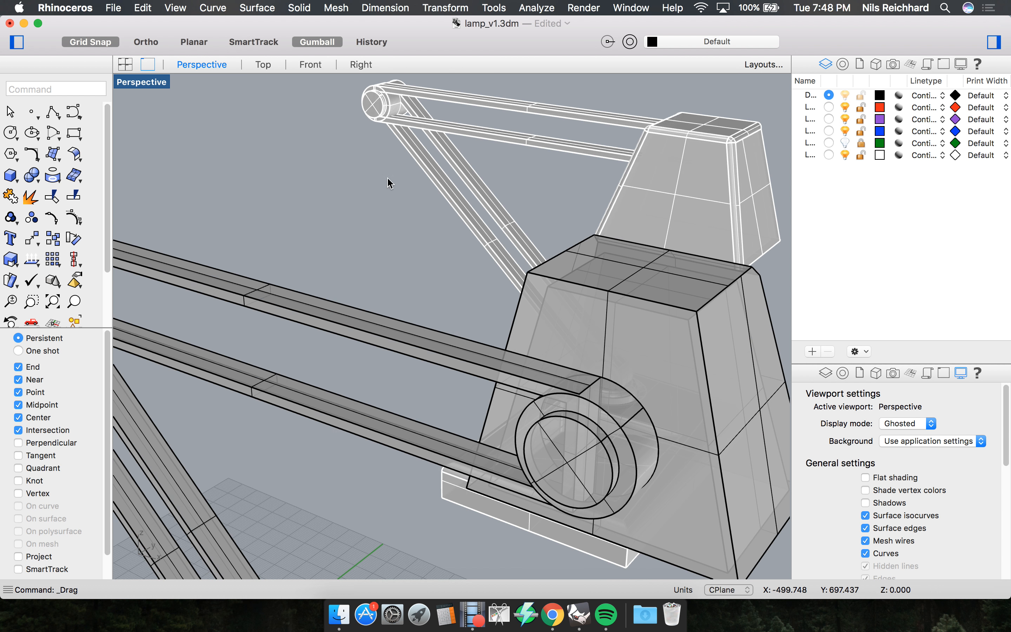
scroll(389, 184, down, 10)
right_drag(501, 201, 396, 222)
scroll(397, 222, down, 3)
scroll(565, 276, up, 5)
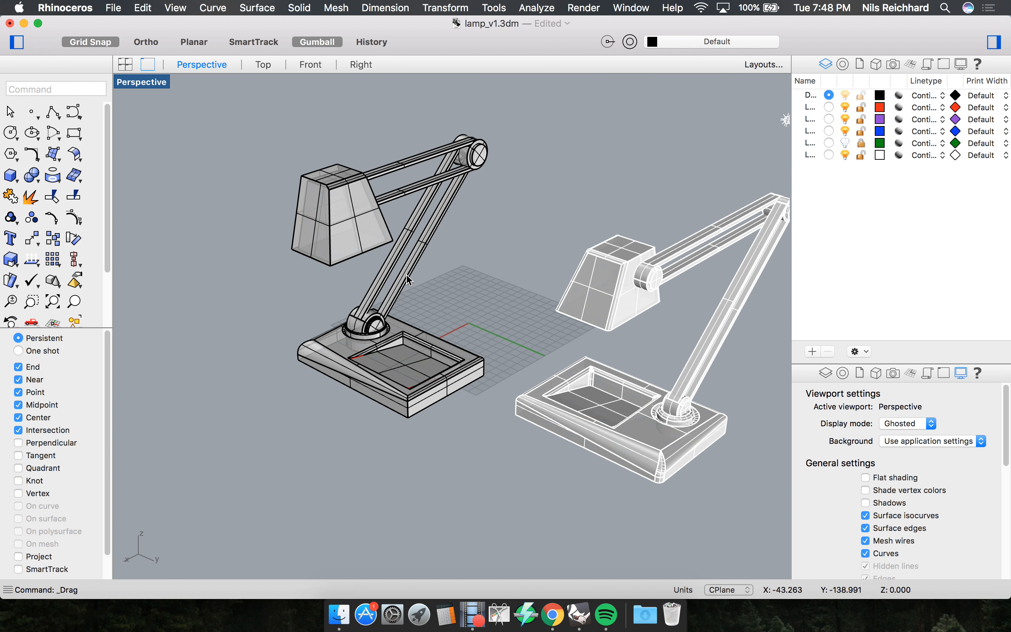
right_drag(449, 297, 855, 169)
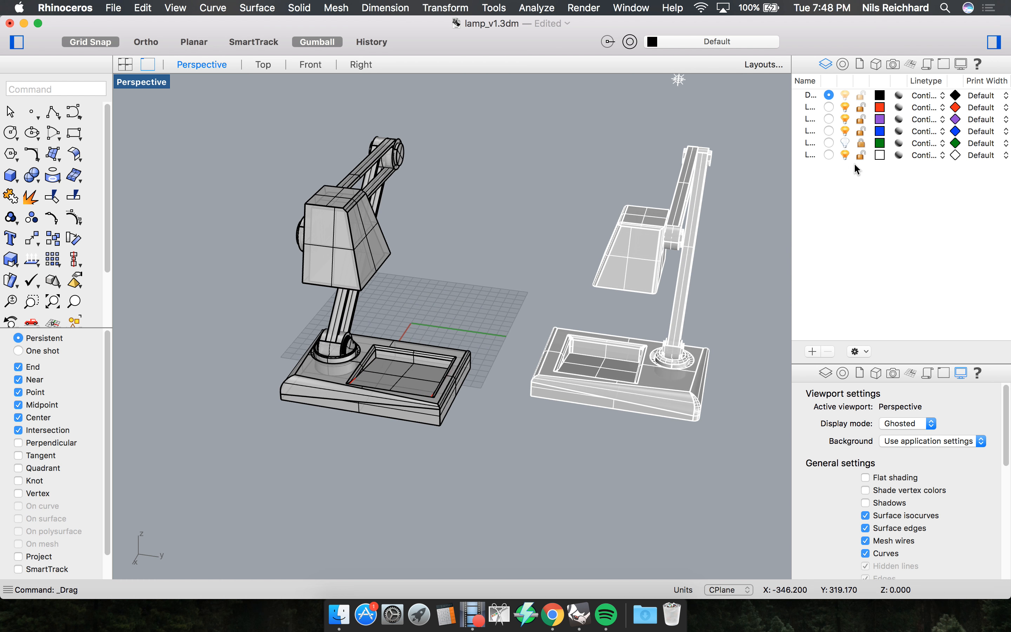
Show the green layer holding the ground surface and set the Perspective view to Rendered display.
click(846, 144)
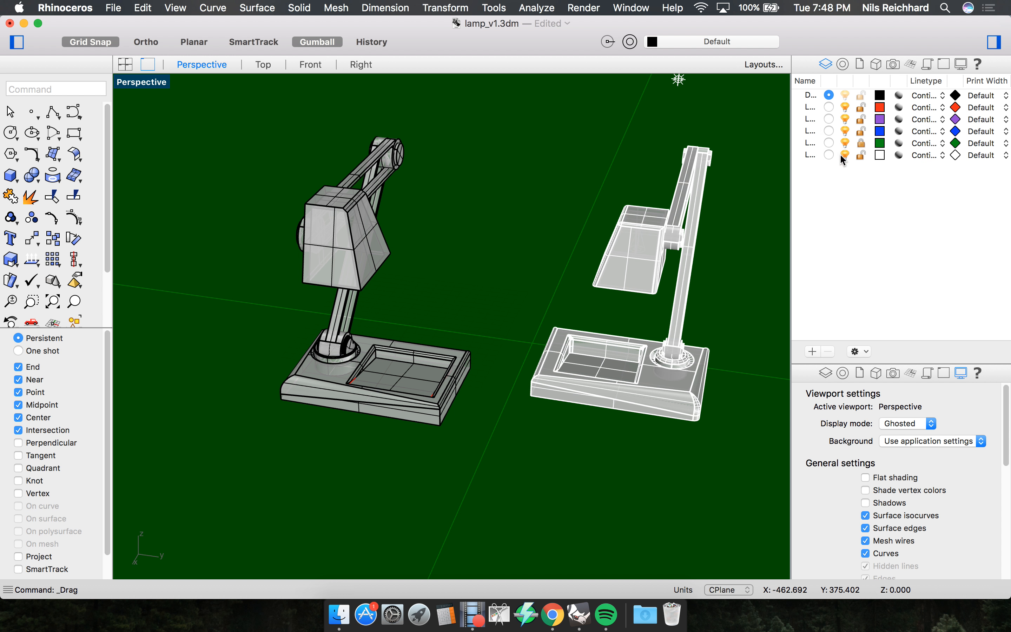
scroll(475, 288, down, 3)
right_drag(513, 280, 530, 315)
scroll(545, 300, up, 10)
scroll(529, 315, down, 6)
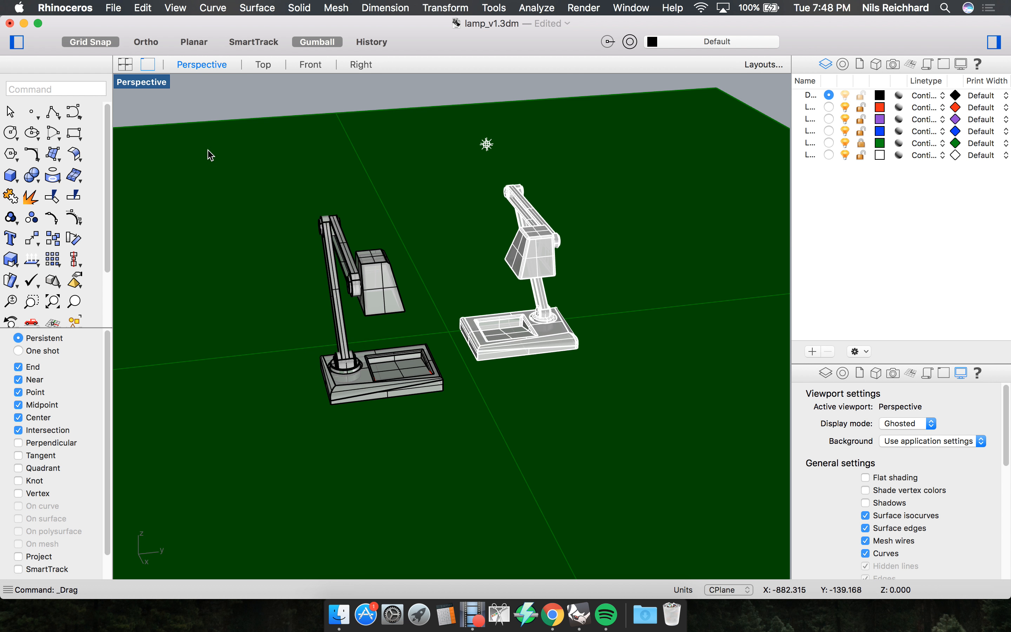
click(160, 83)
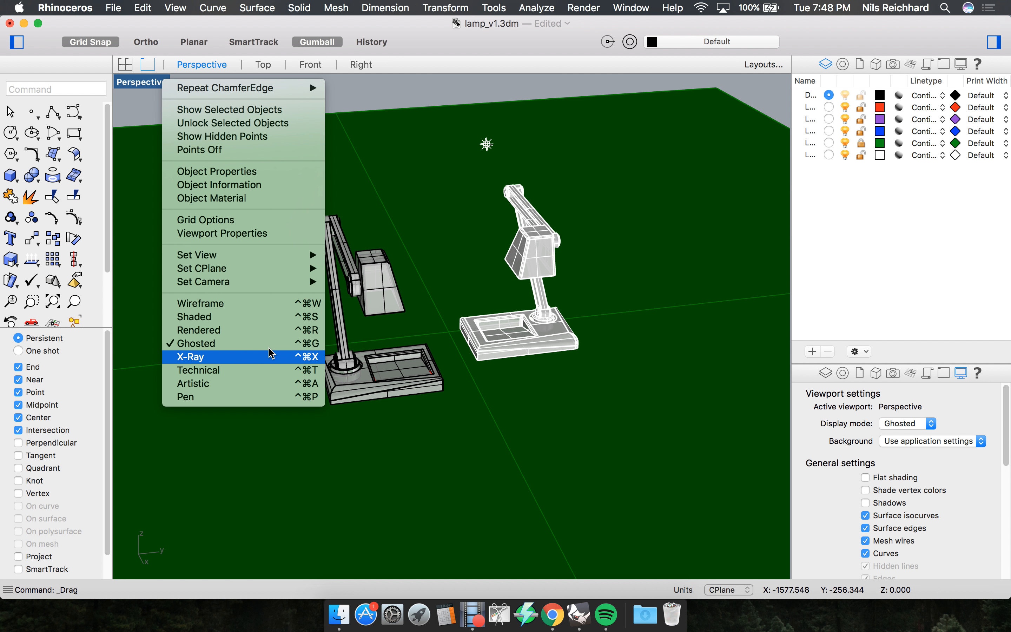
click(249, 328)
Examine the rendered shade, collar and base recess of the modelled lamp, then both lamps together on the wooden surface.
right_drag(505, 310, 433, 280)
scroll(380, 252, up, 2)
scroll(380, 252, up, 4)
mouse_move(373, 295)
right_down()
mouse_move(383, 272)
mouse_move(360, 253)
mouse_move(366, 282)
right_up()
scroll(308, 367, up, 10)
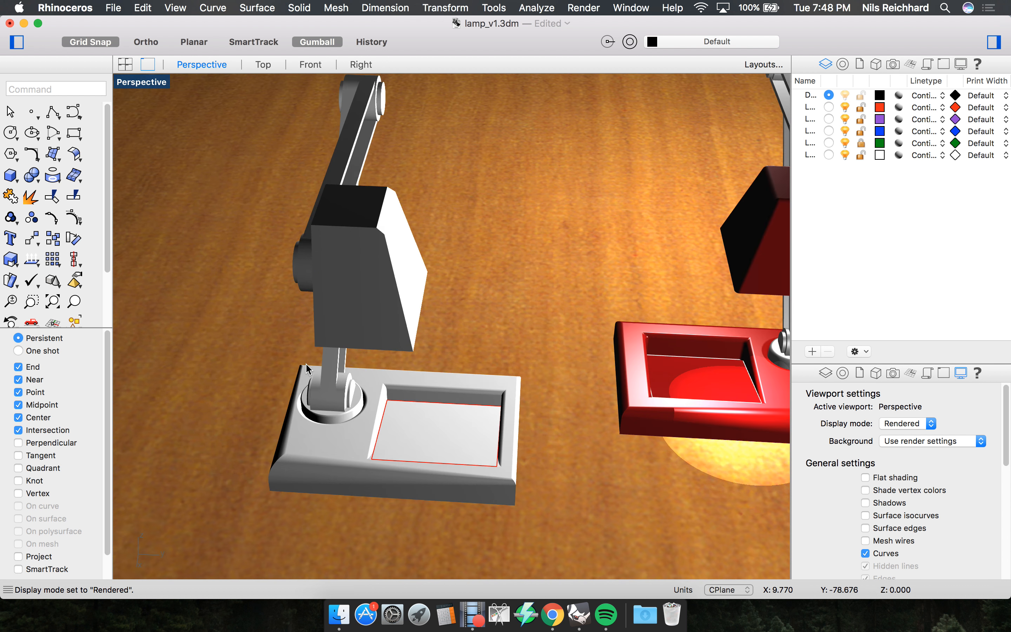
scroll(356, 399, down, 5)
mouse_move(395, 397)
right_down()
mouse_move(403, 379)
mouse_move(401, 388)
right_up()
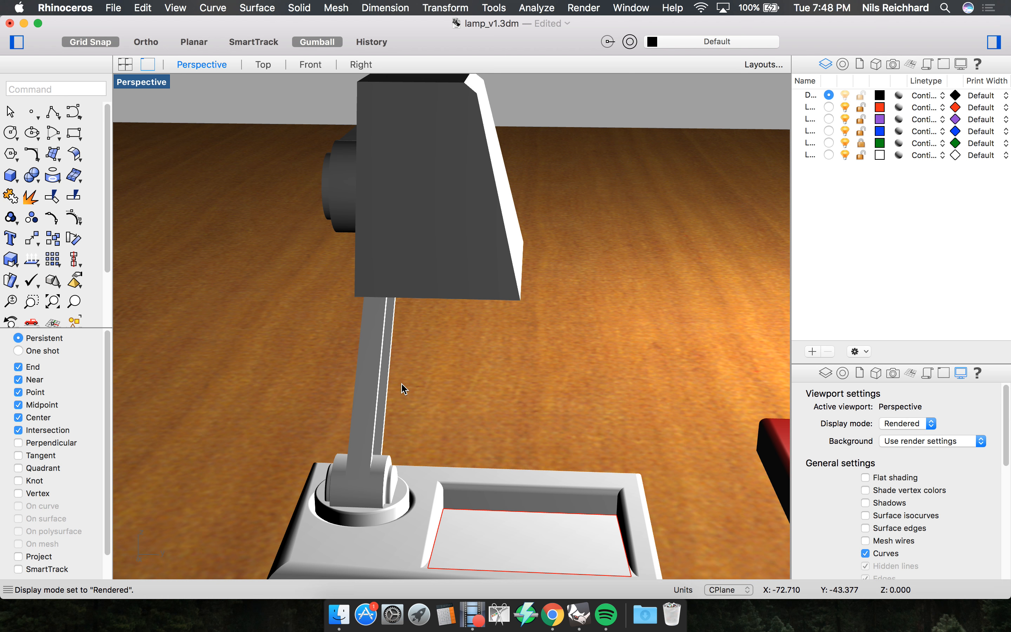
scroll(422, 402, down, 6)
right_drag(481, 388, 459, 359)
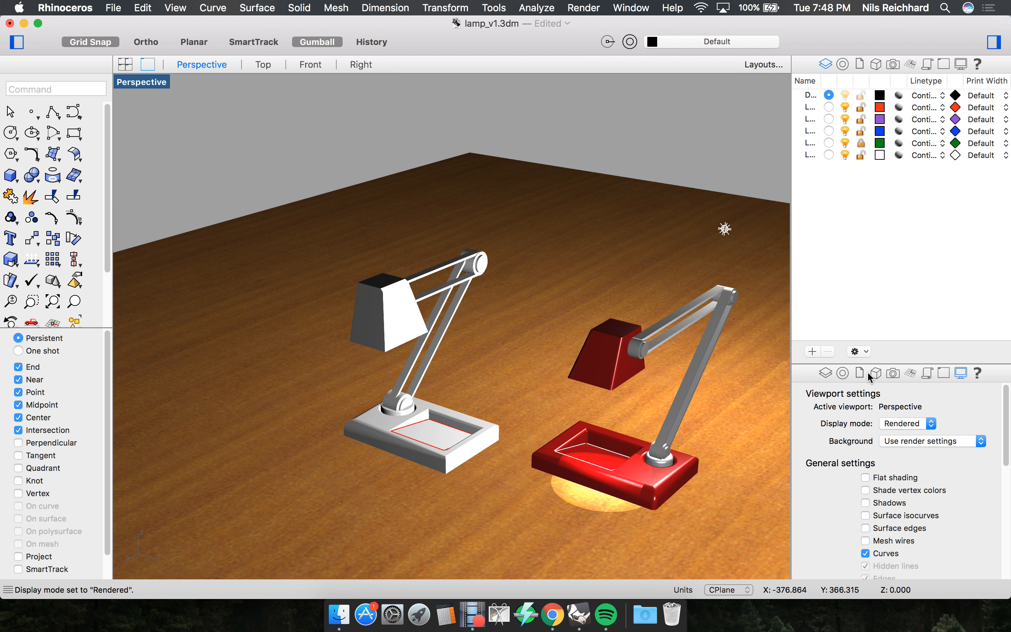
Select the modelled lamp's base and display its object properties down to the material settings.
click(875, 373)
click(859, 373)
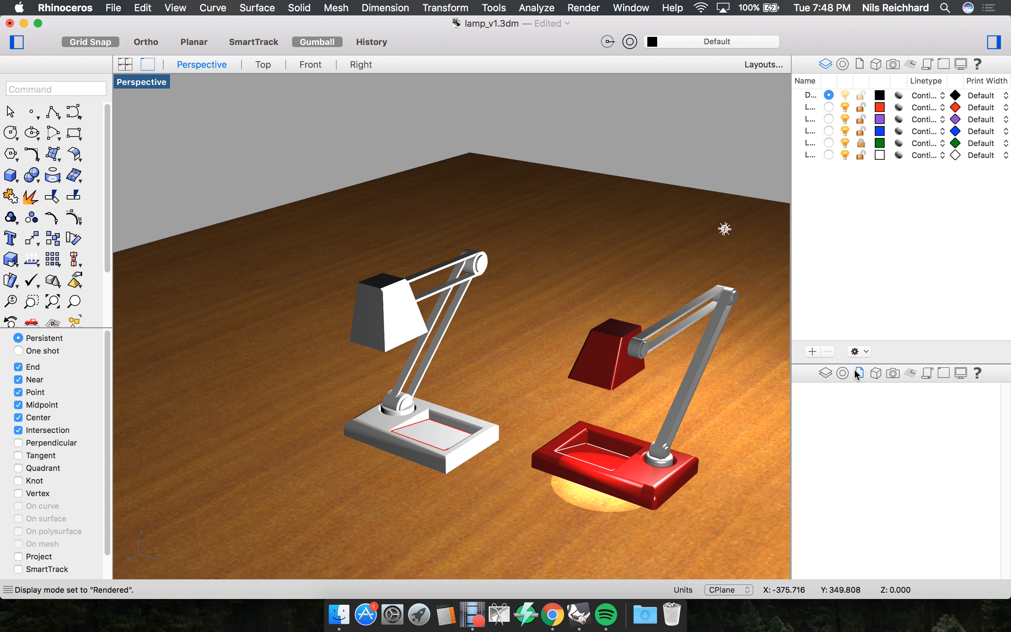
click(843, 373)
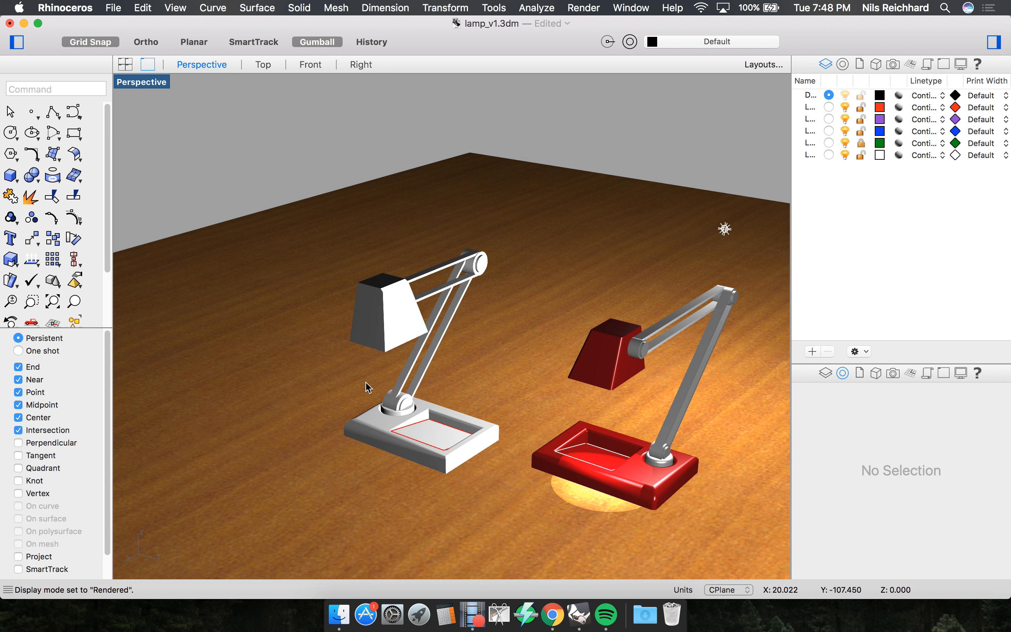
click(377, 418)
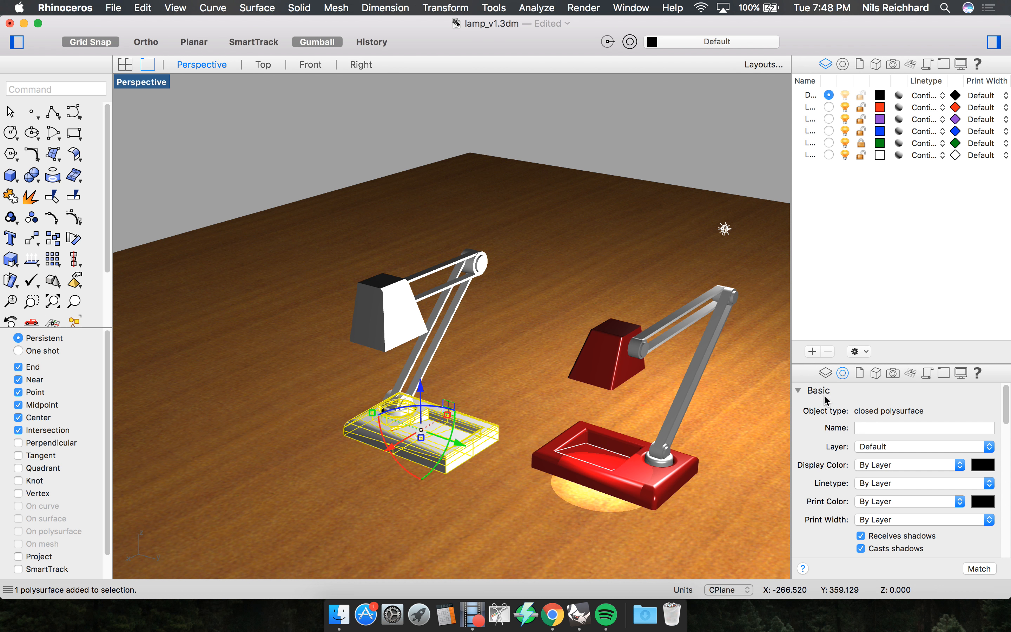
scroll(838, 446, down, 10)
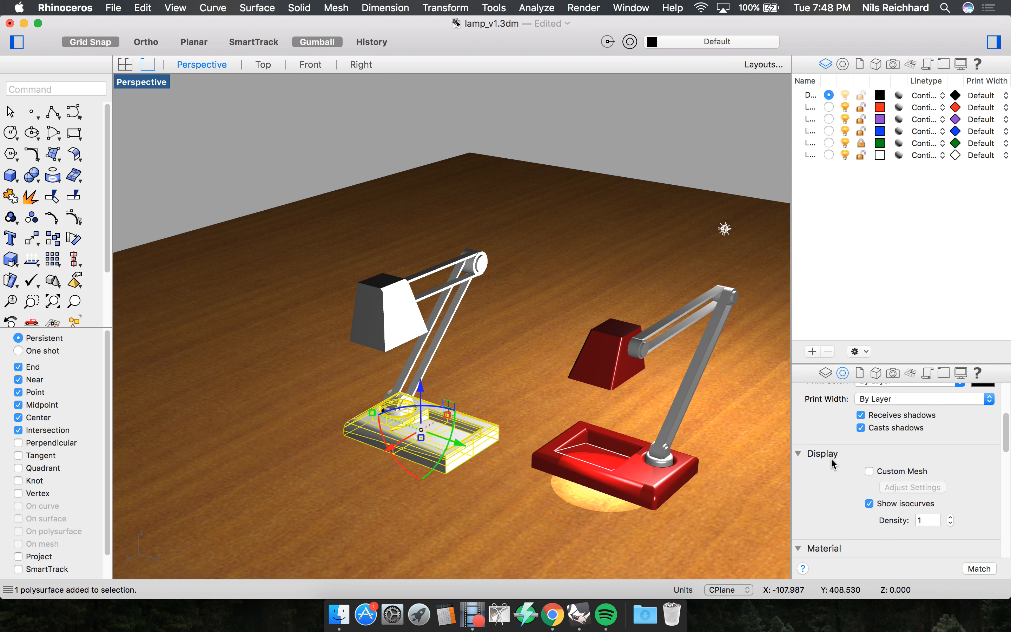
scroll(861, 430, up, 5)
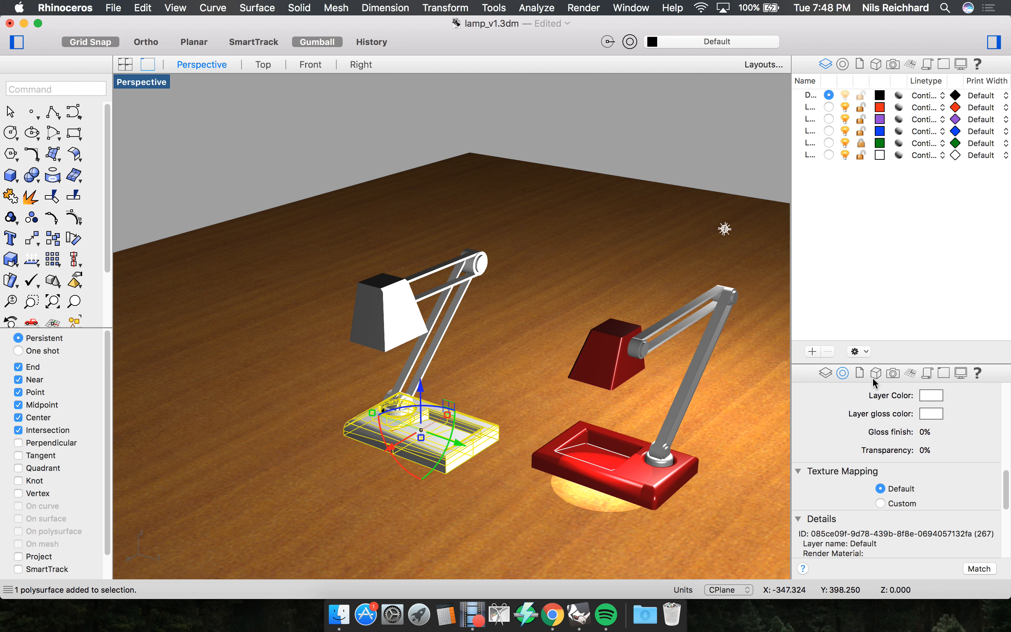
click(876, 373)
click(860, 373)
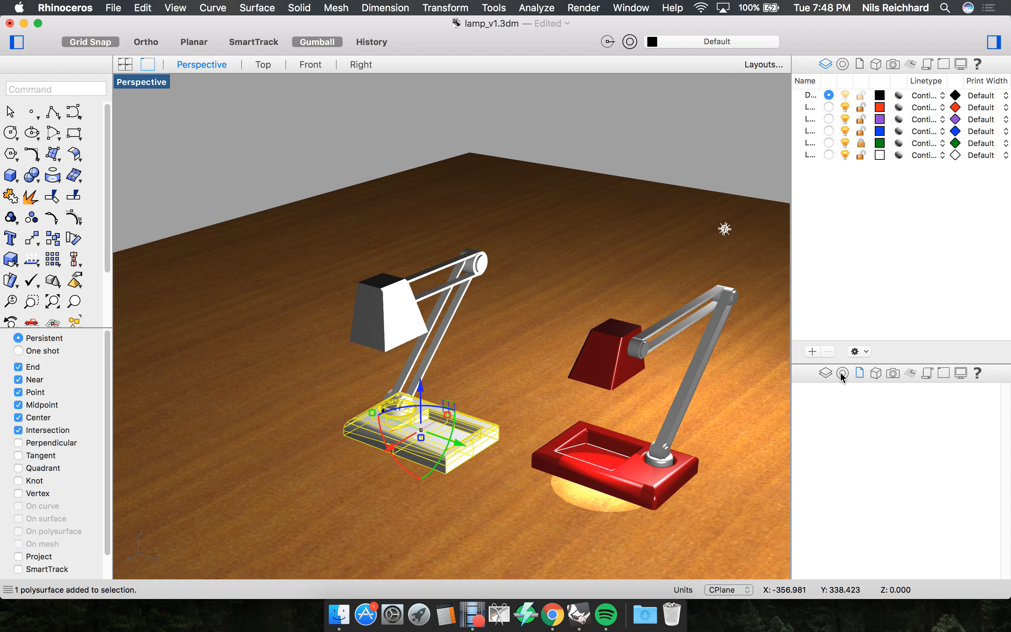
click(927, 373)
click(944, 373)
click(860, 373)
click(844, 373)
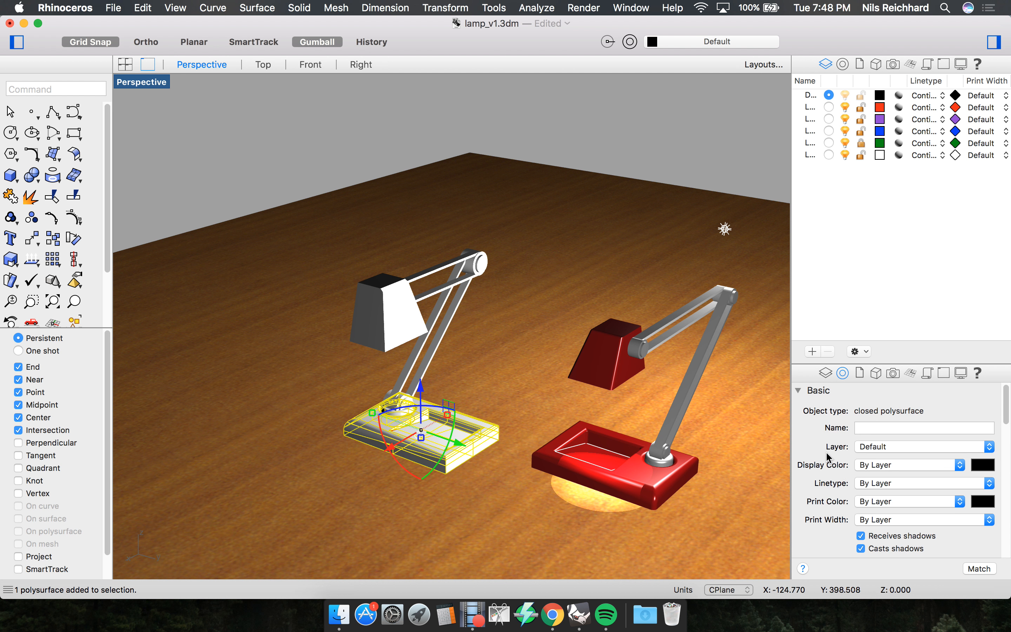
Assign the base's material by Object and open that material for editing.
scroll(829, 457, down, 5)
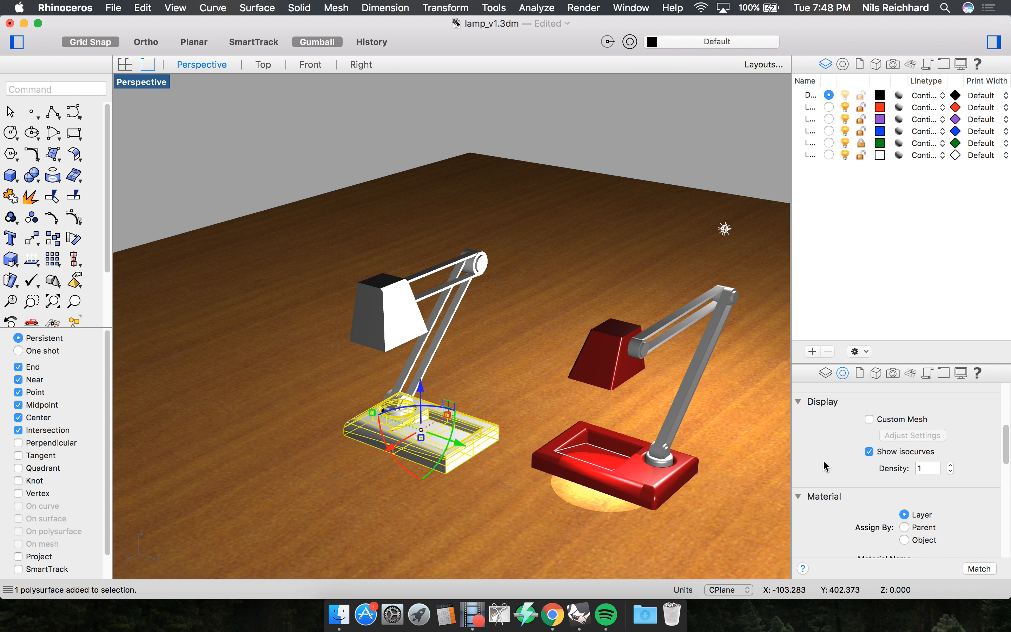
scroll(825, 465, down, 2)
scroll(878, 432, down, 5)
click(905, 415)
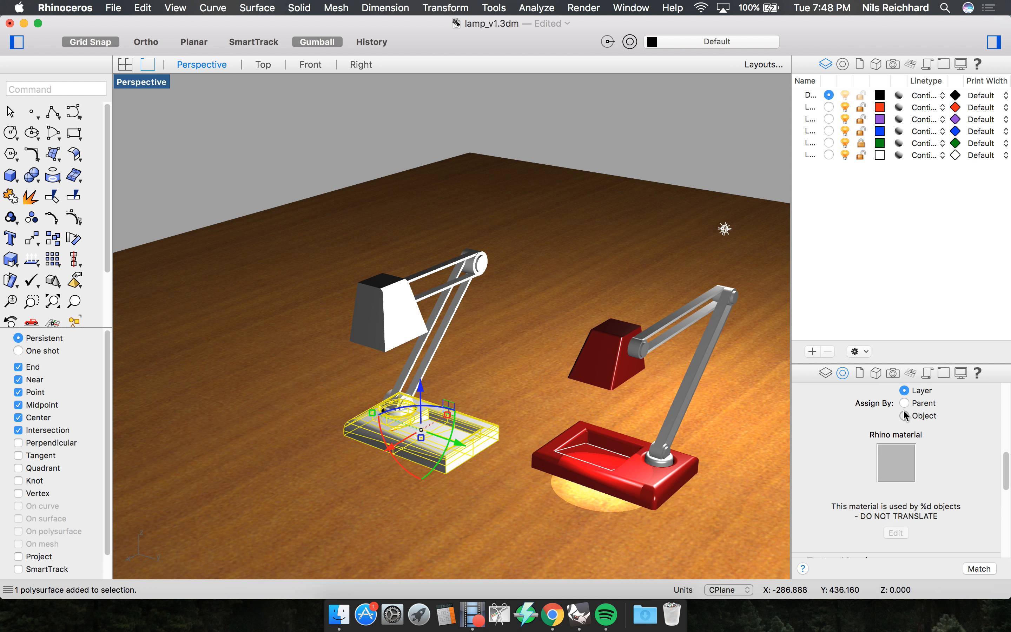
scroll(884, 511, down, 1)
scroll(888, 516, up, 2)
click(898, 530)
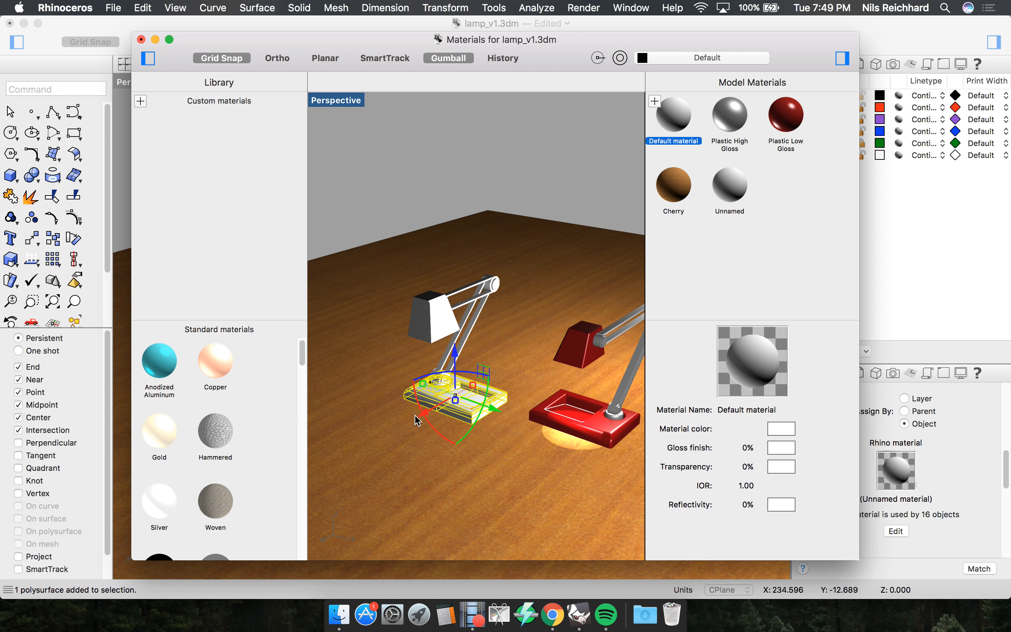
Apply the White Matte standard material from the library to the lamp's base.
mouse_move(302, 355)
mouse_down()
mouse_move(306, 537)
mouse_move(287, 447)
mouse_move(292, 348)
mouse_up()
scroll(418, 376, up, 3)
scroll(208, 464, down, 10)
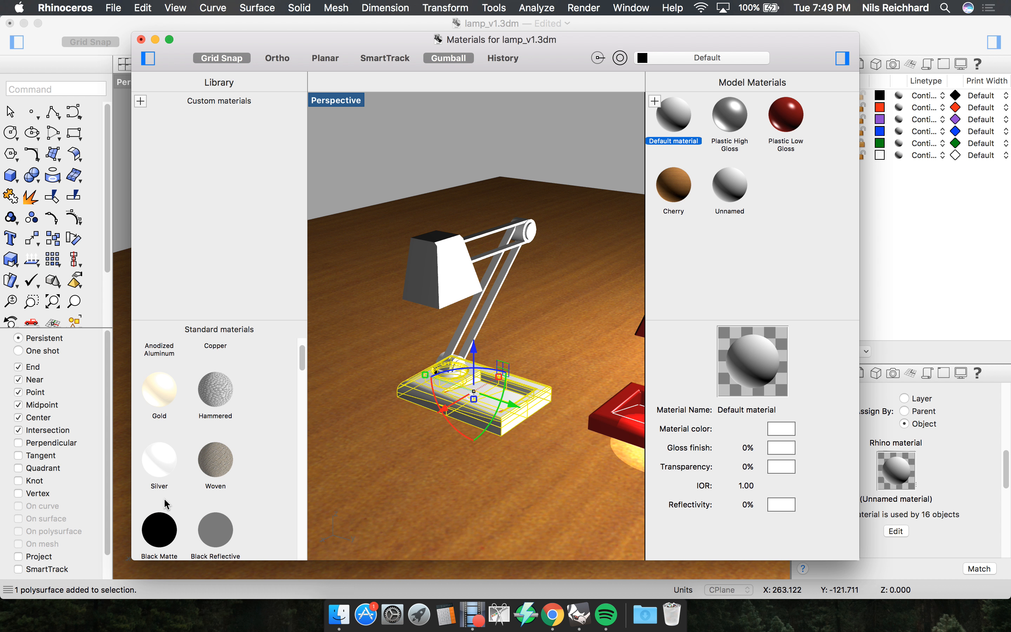
drag(157, 411, 482, 399)
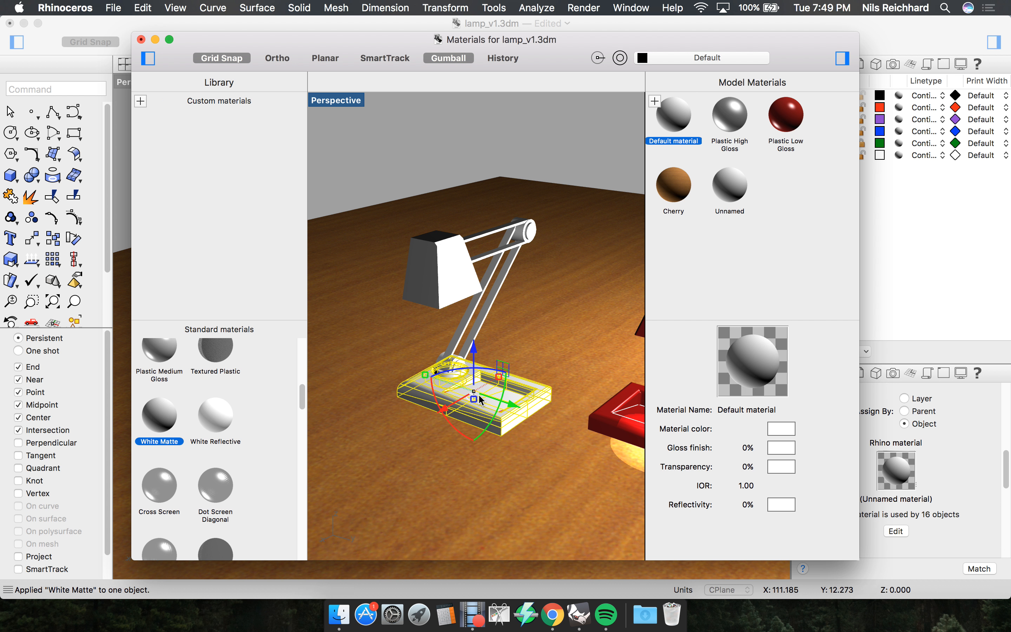
scroll(481, 400, up, 2)
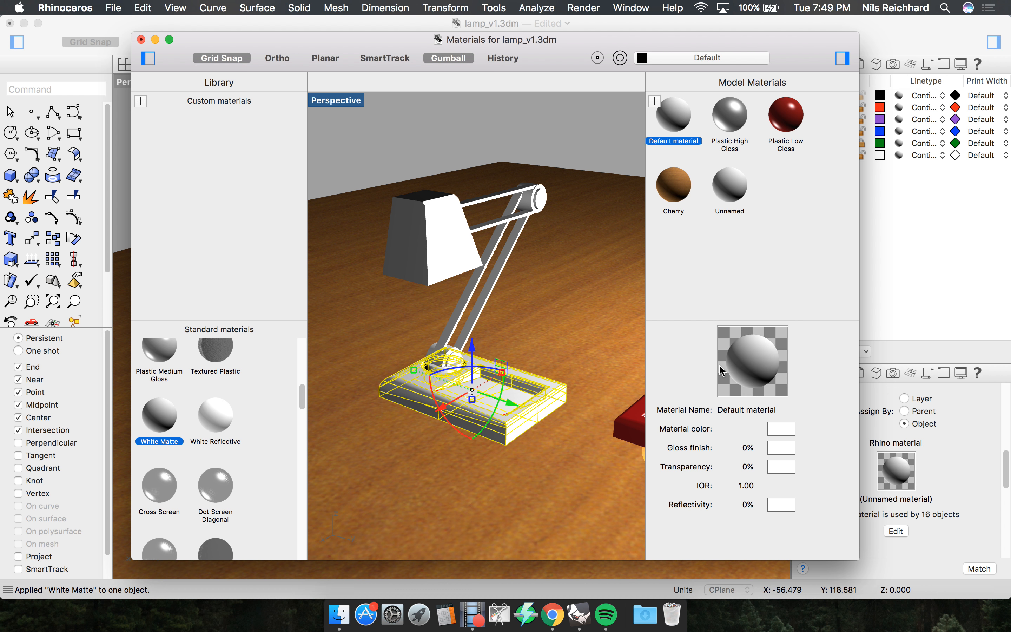
Add a new material to the model materials.
click(712, 248)
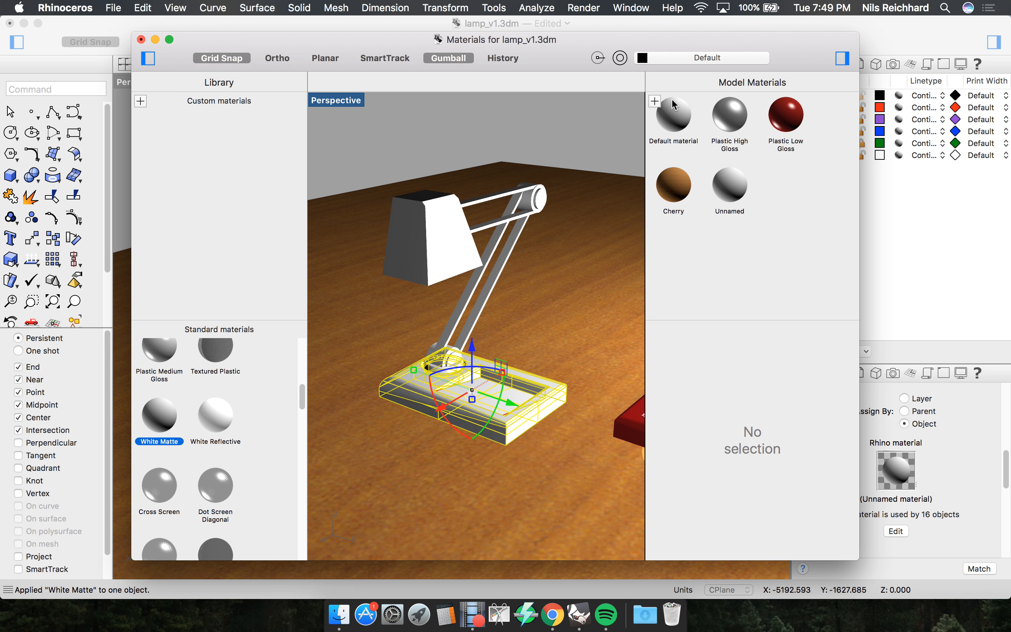
click(654, 101)
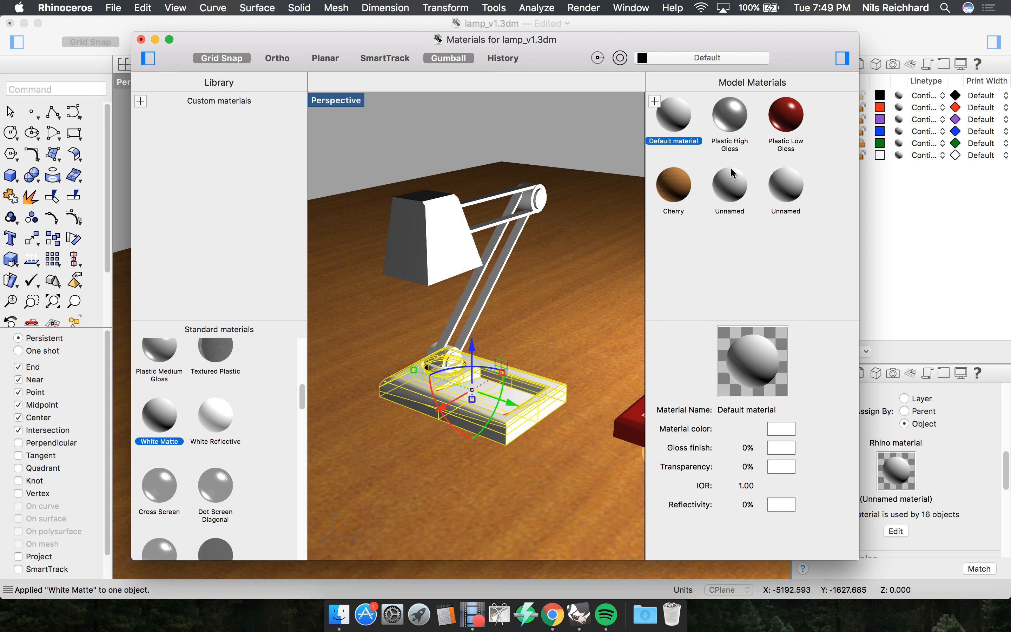
Apply the Plastic High Gloss standard material from the library to the modelled lamp's base.
scroll(170, 480, up, 5)
scroll(170, 481, up, 3)
scroll(170, 480, down, 6)
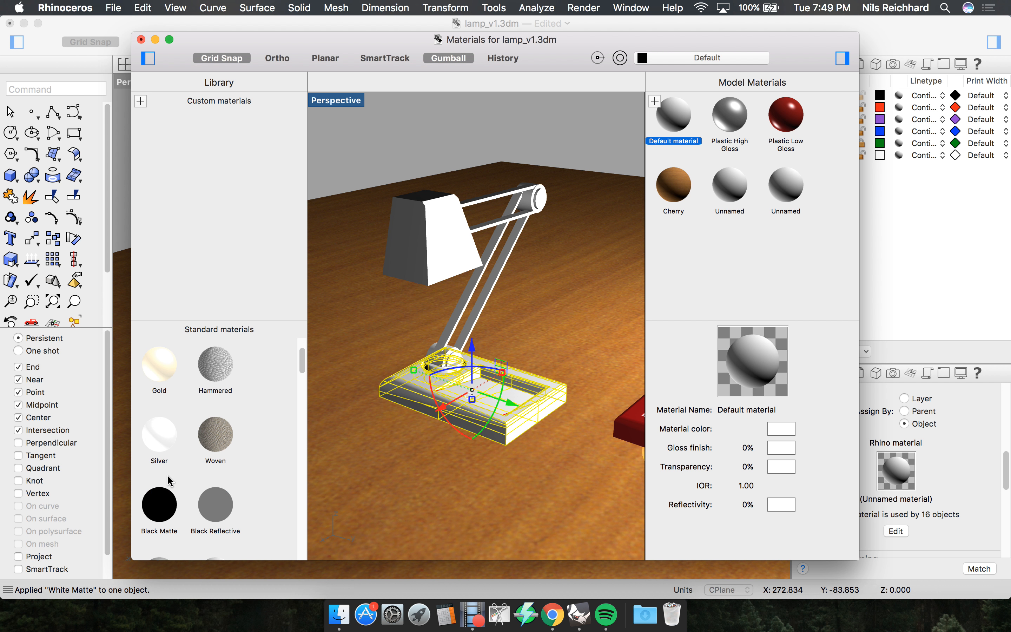
drag(163, 481, 468, 418)
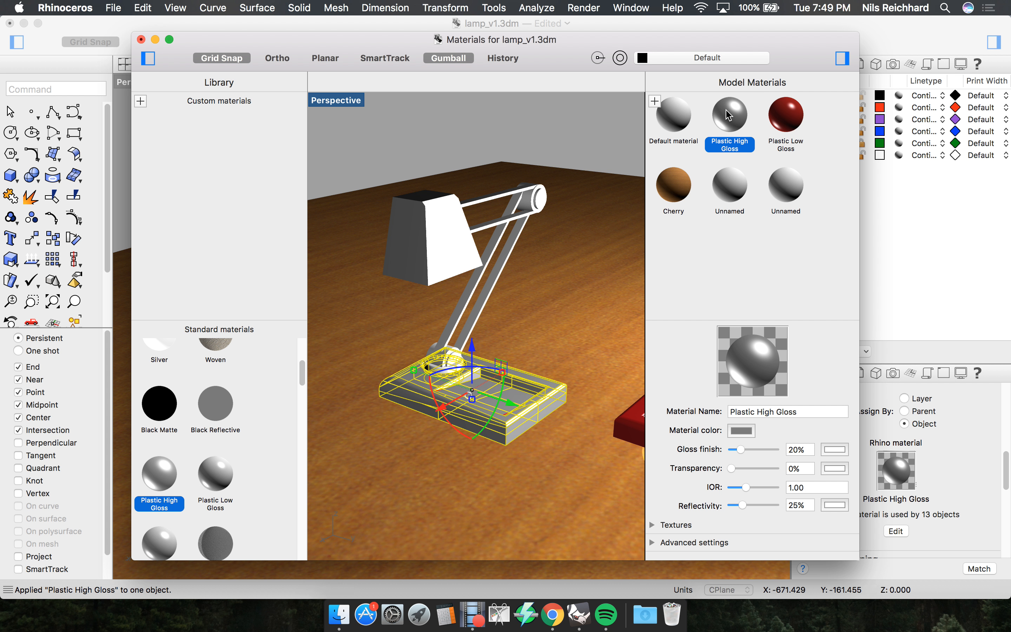
Change the Plastic High Gloss material's color to a bright green and deselect the base.
click(743, 431)
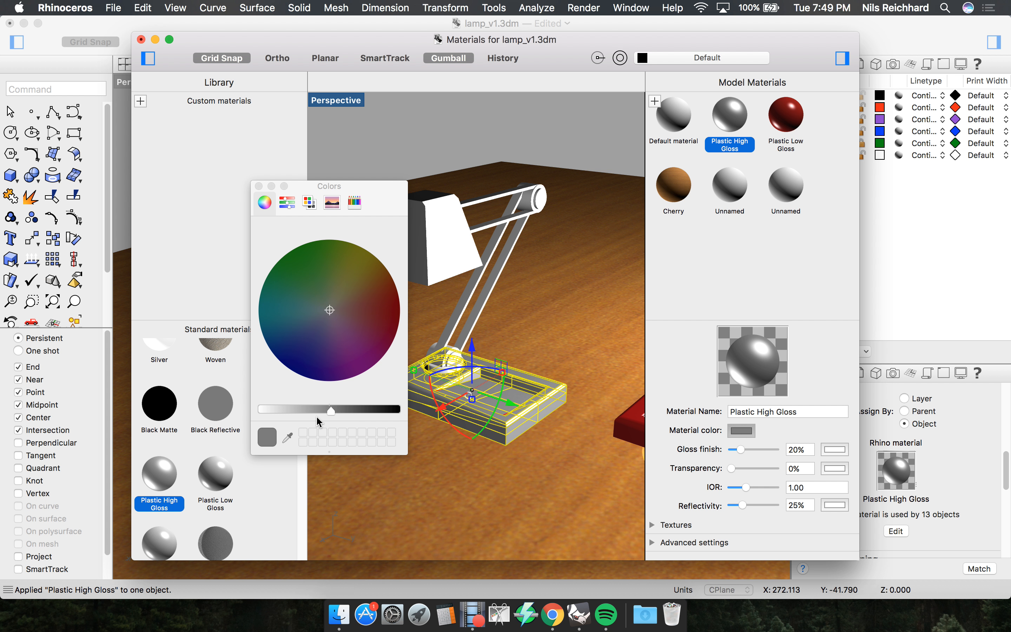
drag(328, 416, 291, 413)
click(300, 276)
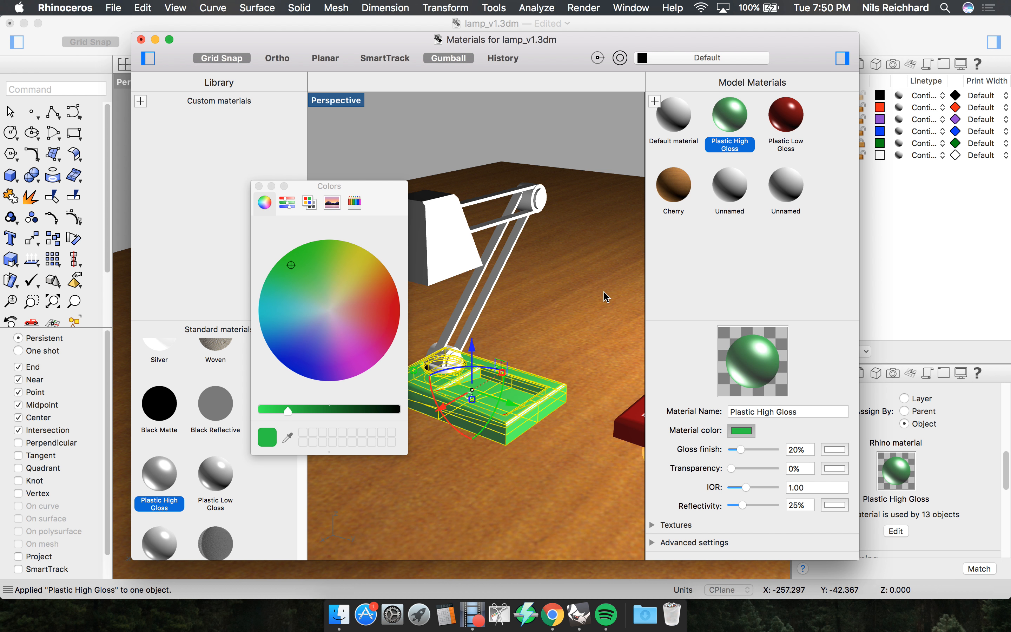
click(607, 311)
Apply the red Plastic Low Gloss model material to the lamp's upper and lower arm joints and close the color picker.
scroll(570, 441, down, 5)
scroll(488, 432, up, 2)
scroll(490, 435, up, 4)
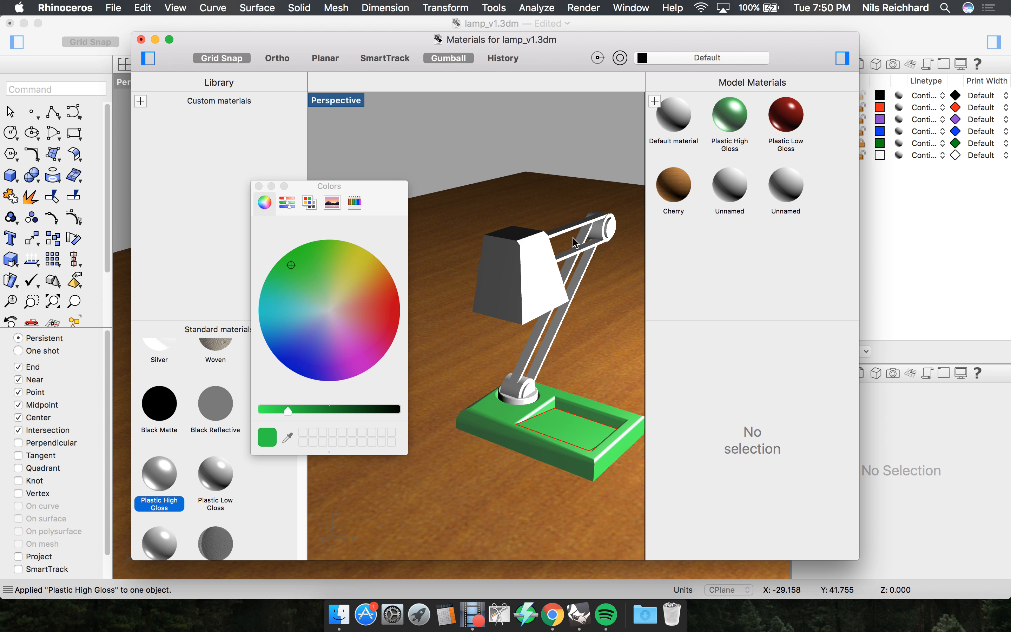
drag(787, 112, 607, 224)
drag(790, 109, 520, 385)
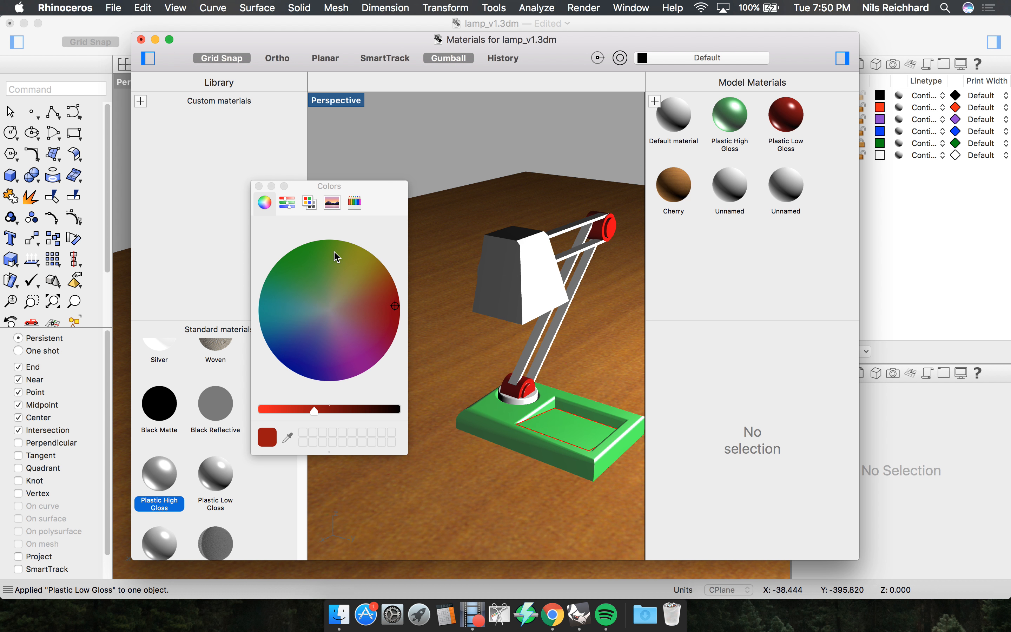
click(259, 186)
Apply the Grass standard material from the library to the lamp's shade.
scroll(237, 480, down, 4)
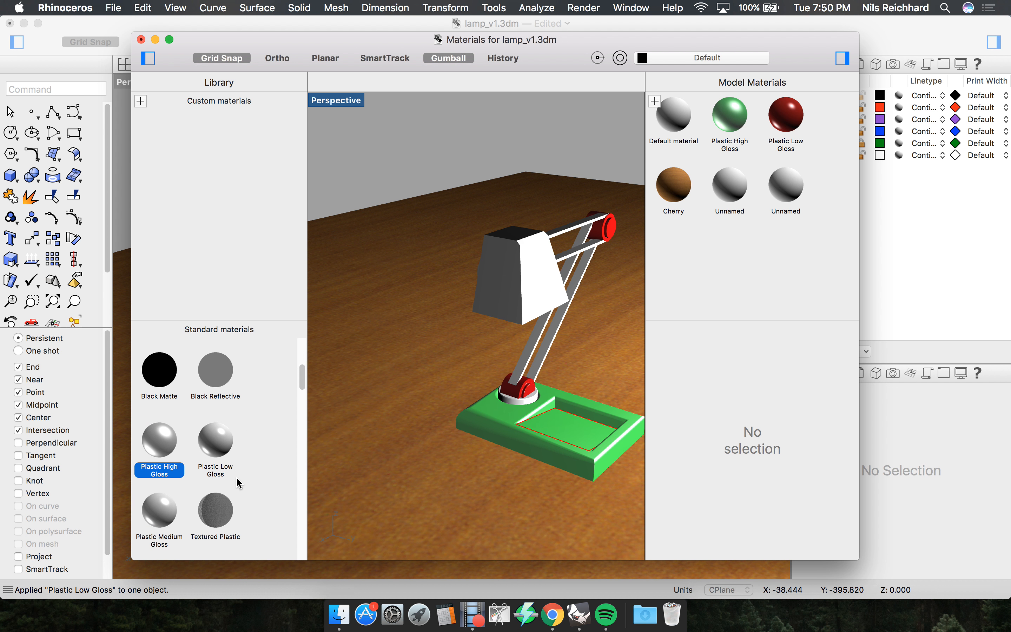
scroll(255, 484, down, 6)
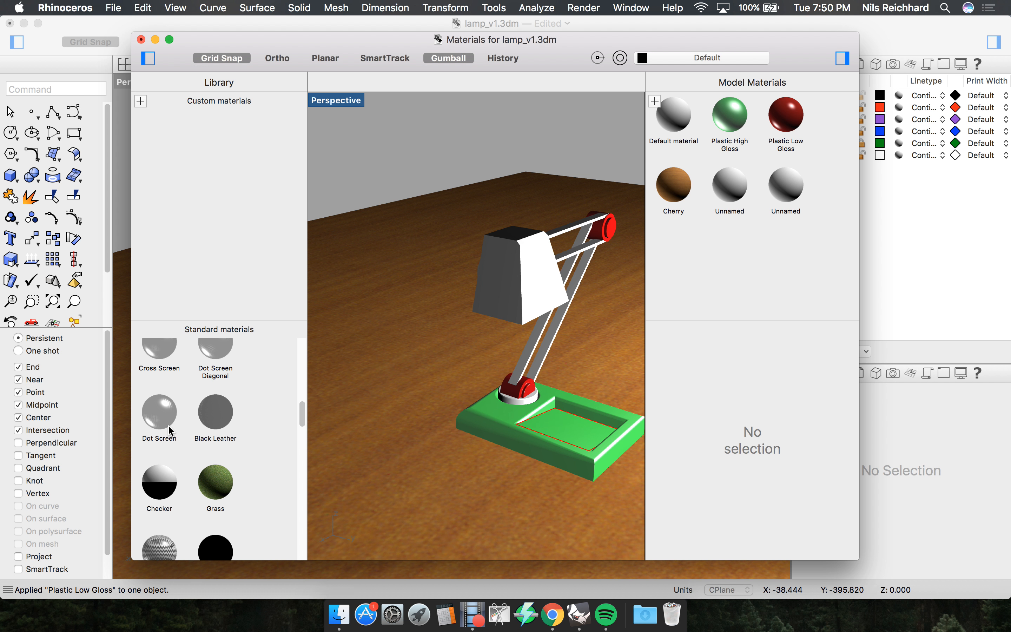
drag(216, 482, 521, 283)
Apply the Marble standard material from the library to the lamp's lower arm bars.
mouse_move(518, 272)
right_down()
mouse_move(483, 282)
mouse_move(548, 279)
mouse_move(513, 278)
right_up()
scroll(548, 277, up, 5)
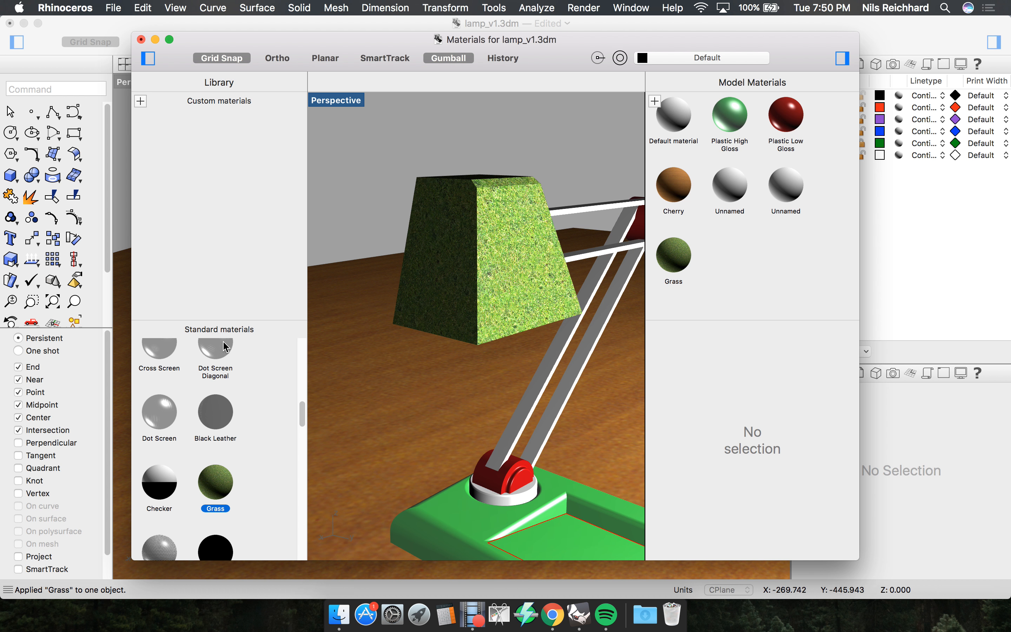
scroll(208, 476, down, 5)
drag(211, 501, 565, 391)
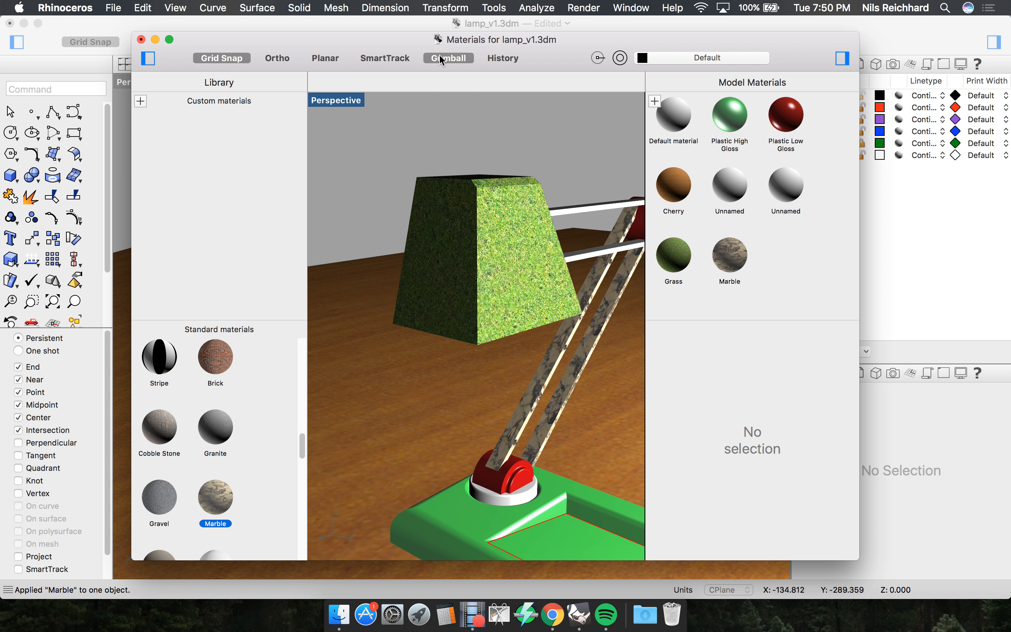
Browse the remaining standard materials, compare both lamps and close the materials editor.
scroll(249, 448, down, 3)
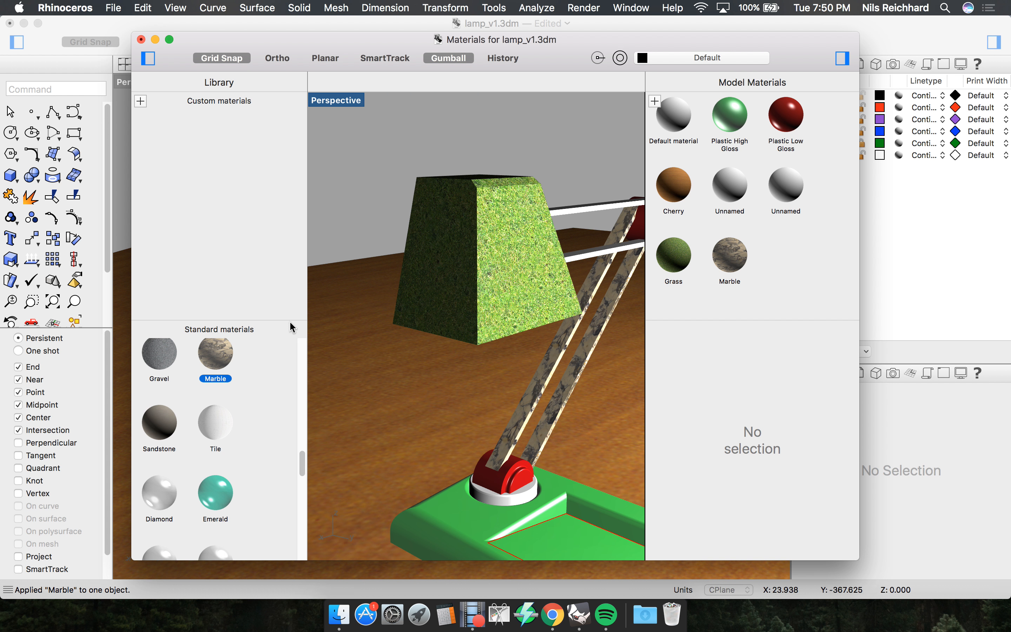
scroll(507, 379, down, 5)
scroll(558, 370, up, 3)
right_drag(613, 373, 550, 396)
right_drag(539, 443, 540, 408)
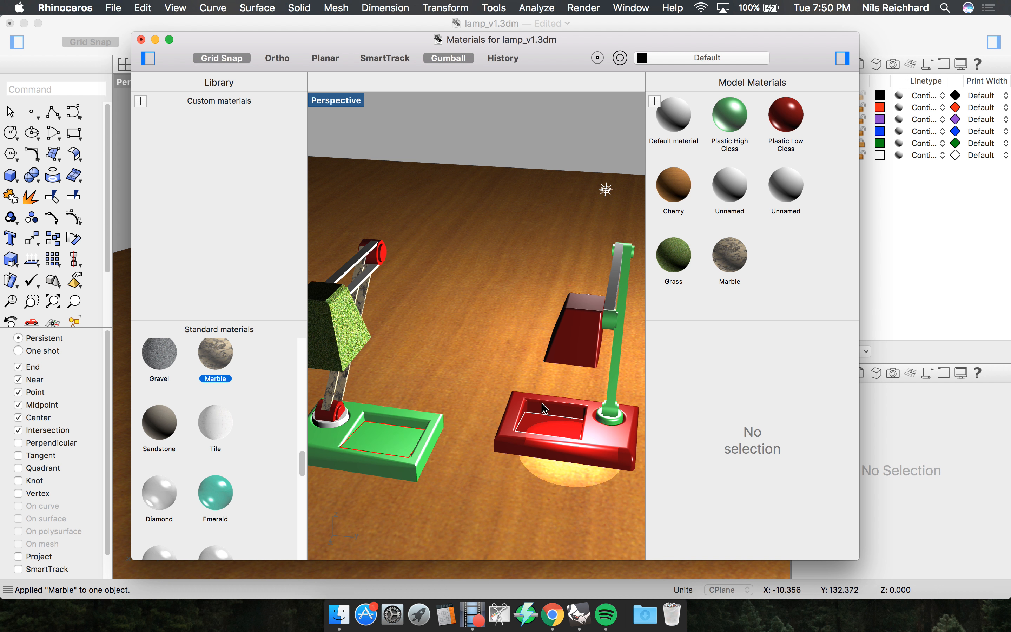
click(141, 40)
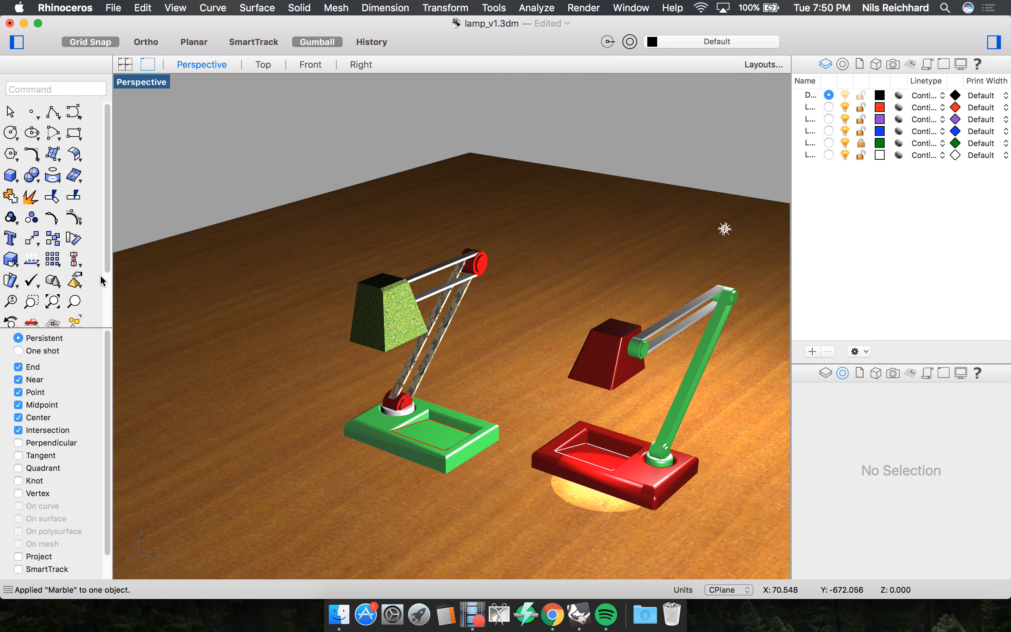
Create a spotlight on the table beside the grass-textured lamp by picking its cone's base, radius and end.
scroll(100, 301, down, 5)
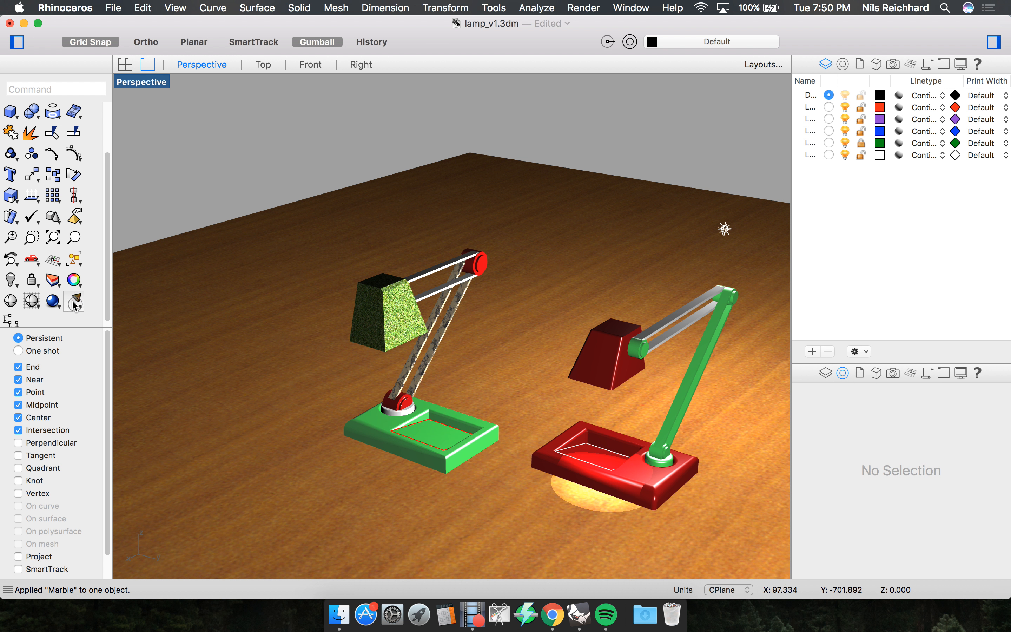
click(75, 305)
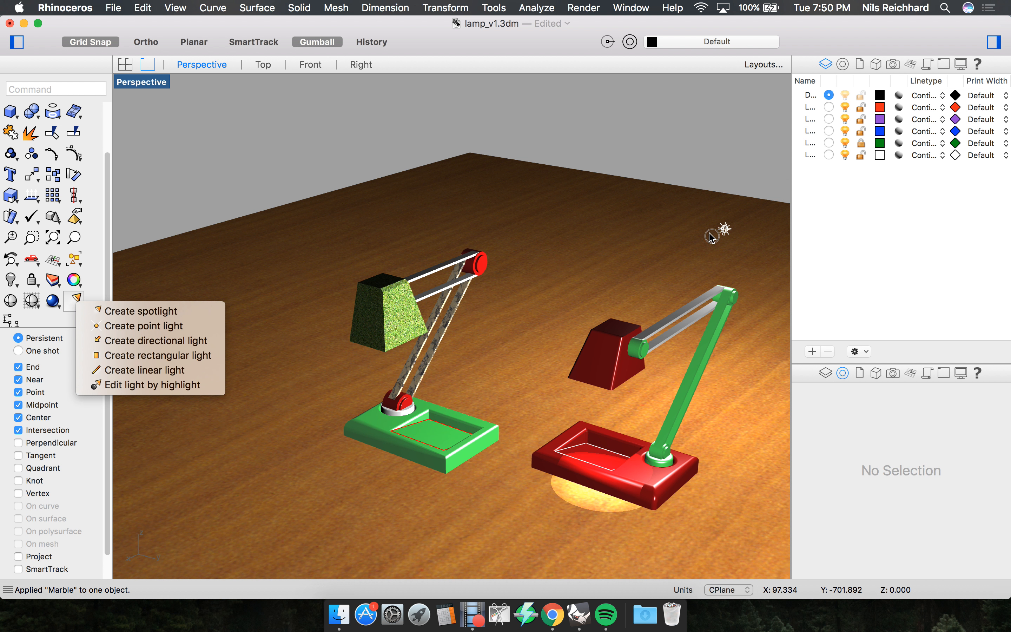
click(165, 313)
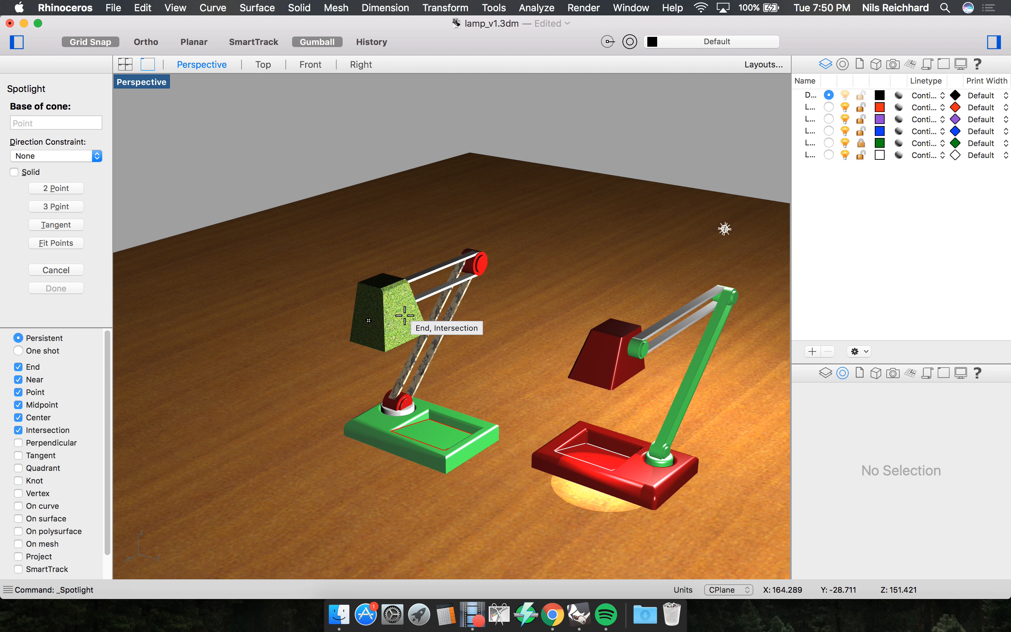
click(251, 401)
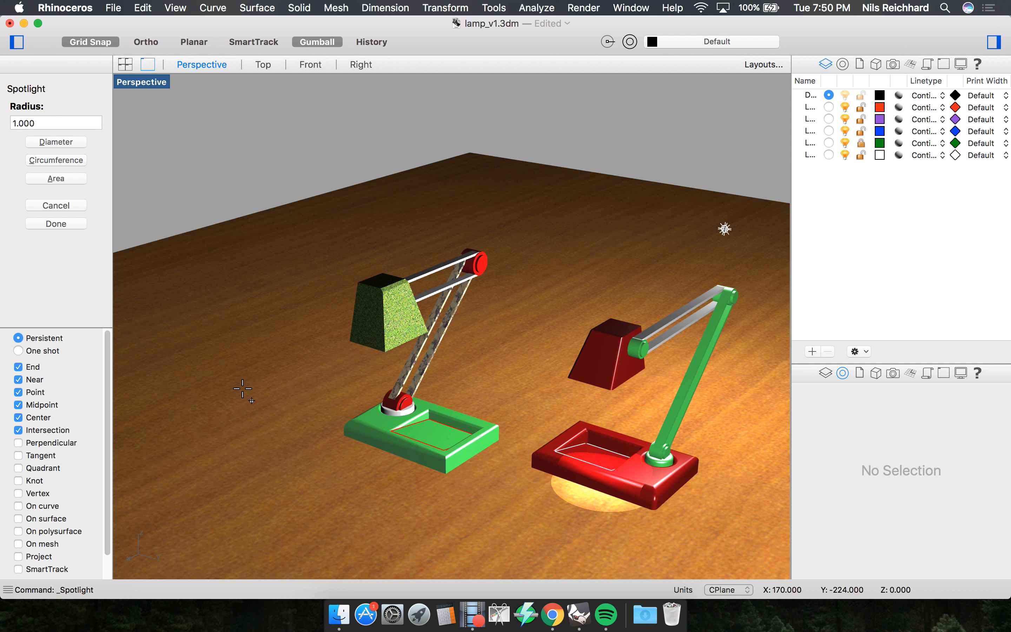
click(270, 378)
click(252, 320)
click(251, 332)
Raise the spotlight, move it over to the grass-textured shade and tilt its cone toward the lamp's base.
drag(247, 323, 239, 228)
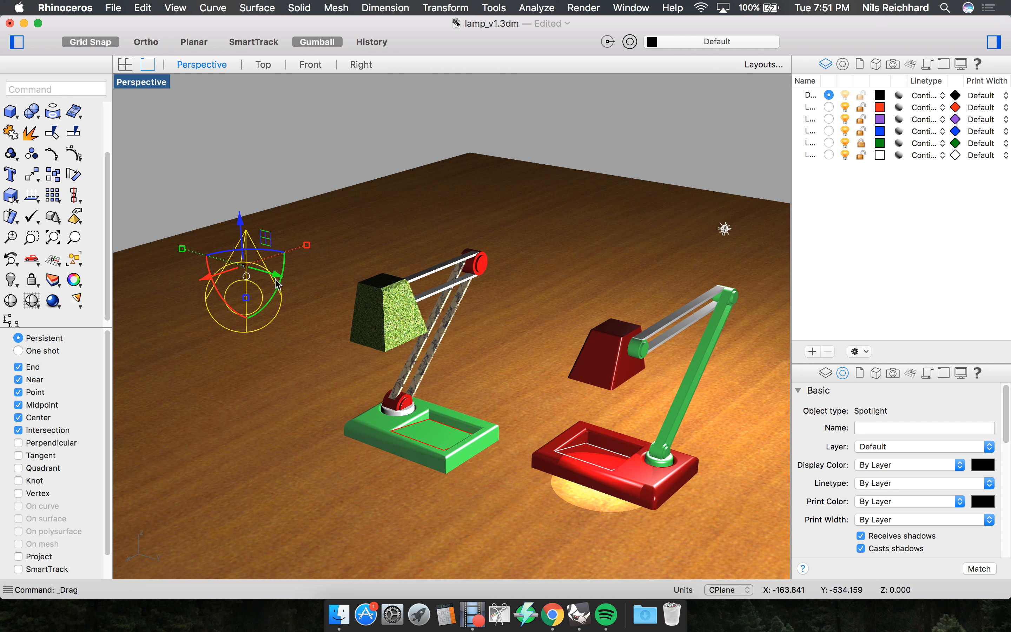
drag(259, 302, 404, 345)
right_drag(404, 345, 451, 296)
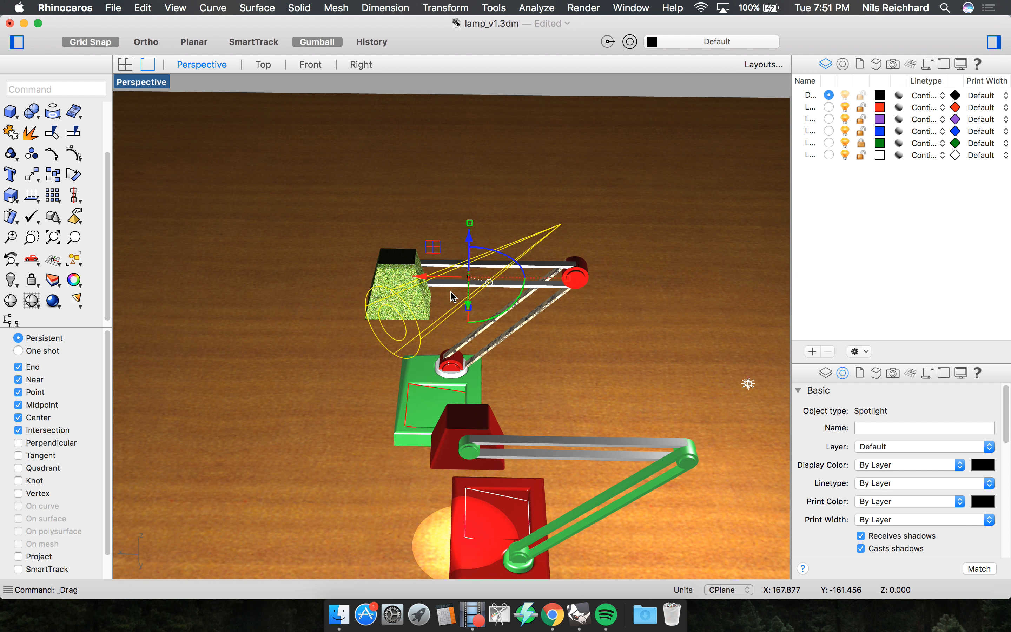
drag(493, 318, 551, 280)
right_drag(467, 322, 413, 346)
Examine from several angles how the spotlight illuminates the green base and the wooden table.
scroll(507, 378, down, 6)
scroll(548, 383, up, 10)
scroll(459, 377, down, 6)
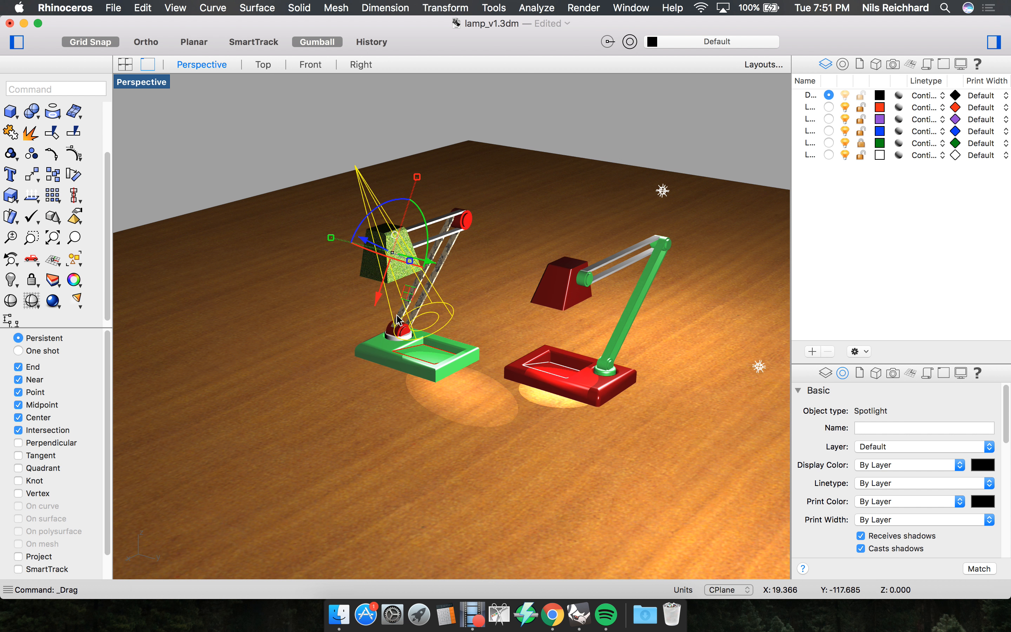
scroll(396, 321, up, 3)
scroll(400, 362, down, 6)
right_drag(395, 342, 422, 326)
scroll(395, 325, up, 3)
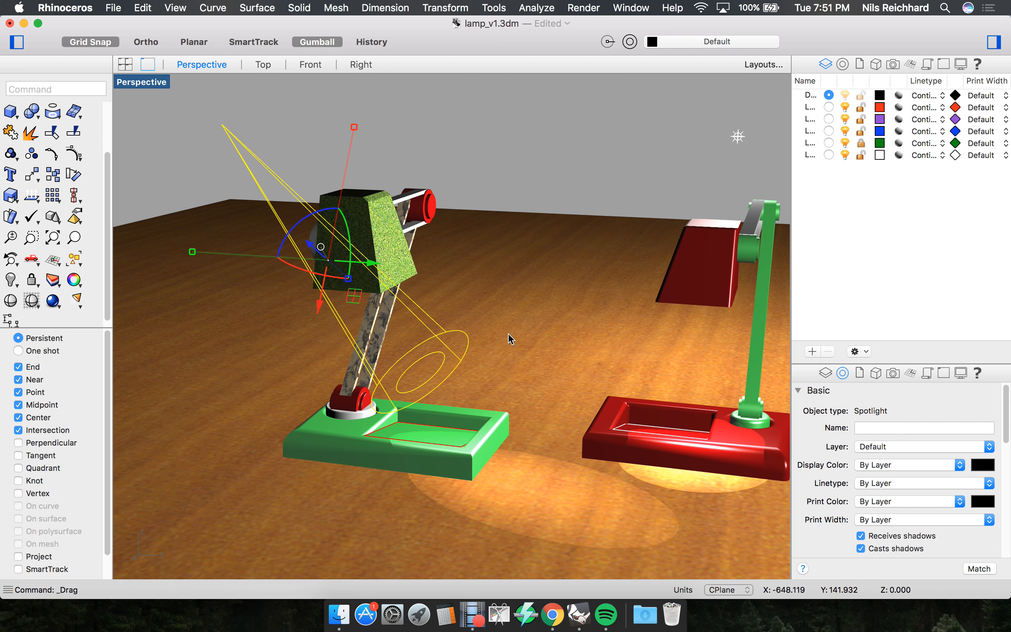
scroll(461, 342, down, 2)
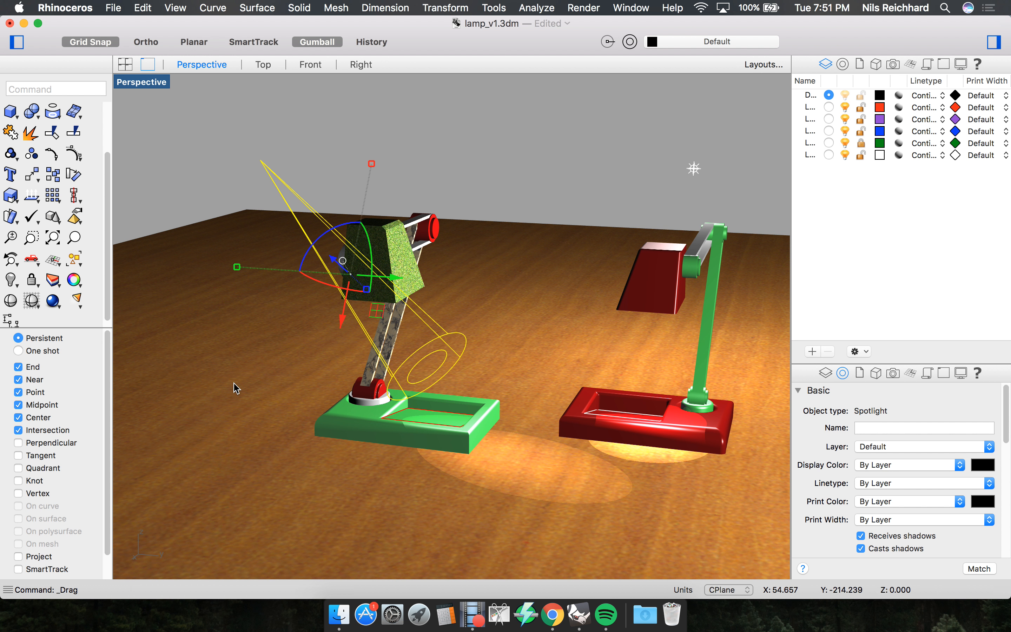